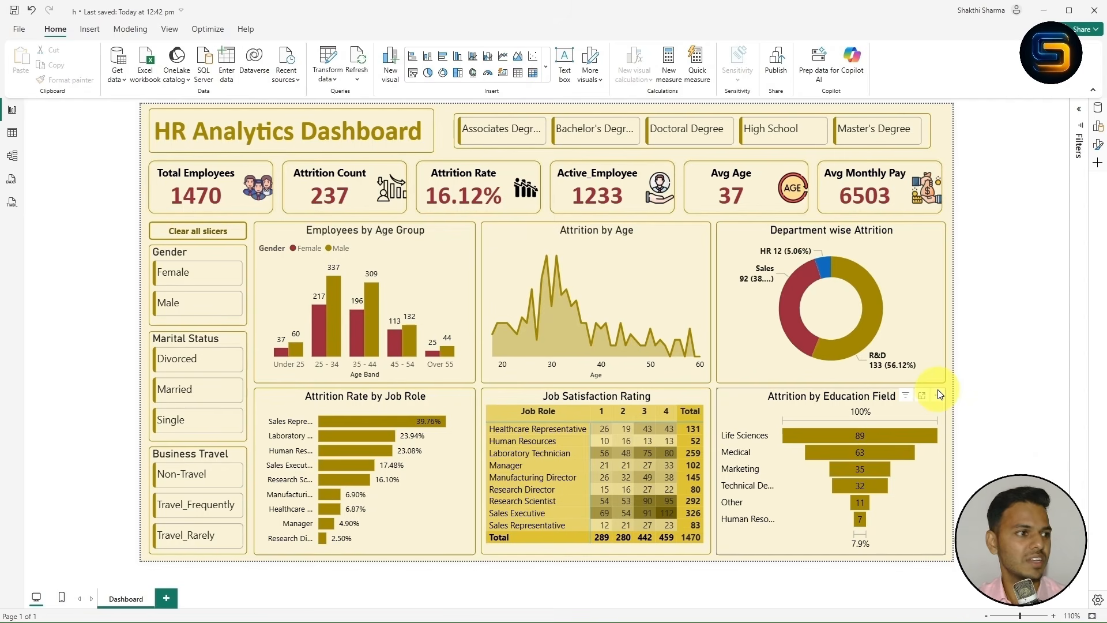
# - Switch to the Company Data workbook in Excel and review the headers from Employee Number through Years With Curr Manager
pyautogui.hotkey('alt', 'Tab')
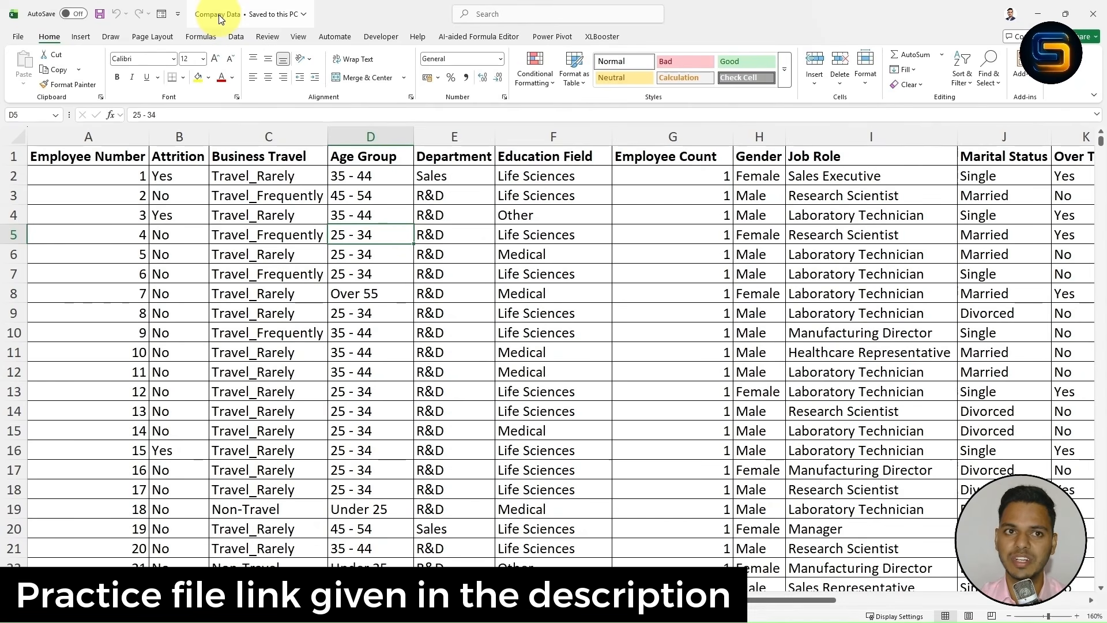
pyautogui.click(545, 300)
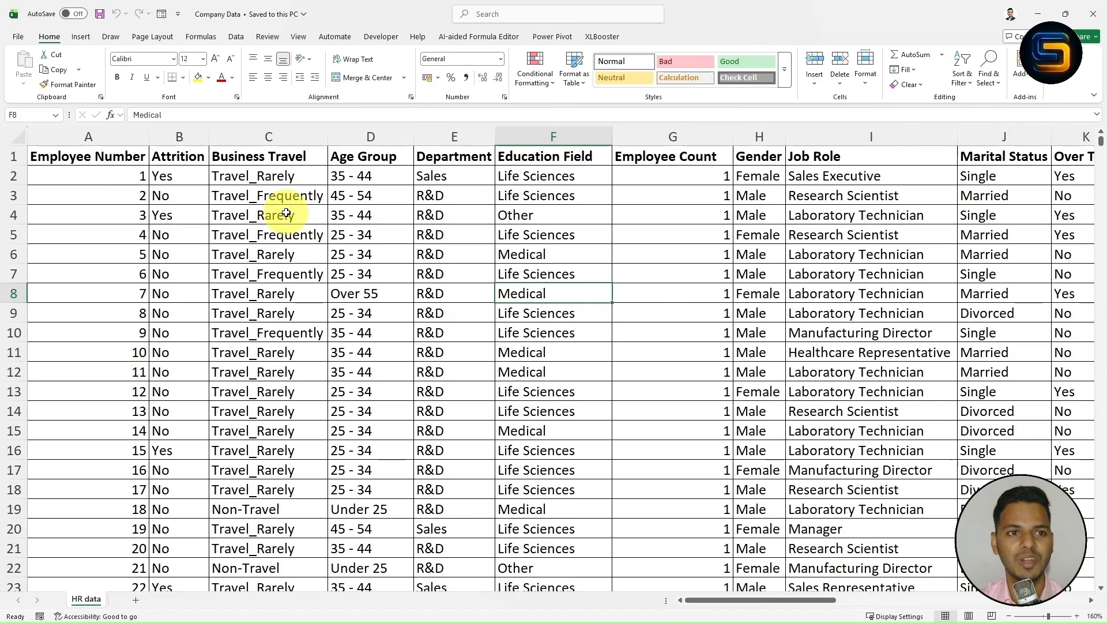
pyautogui.click(123, 155)
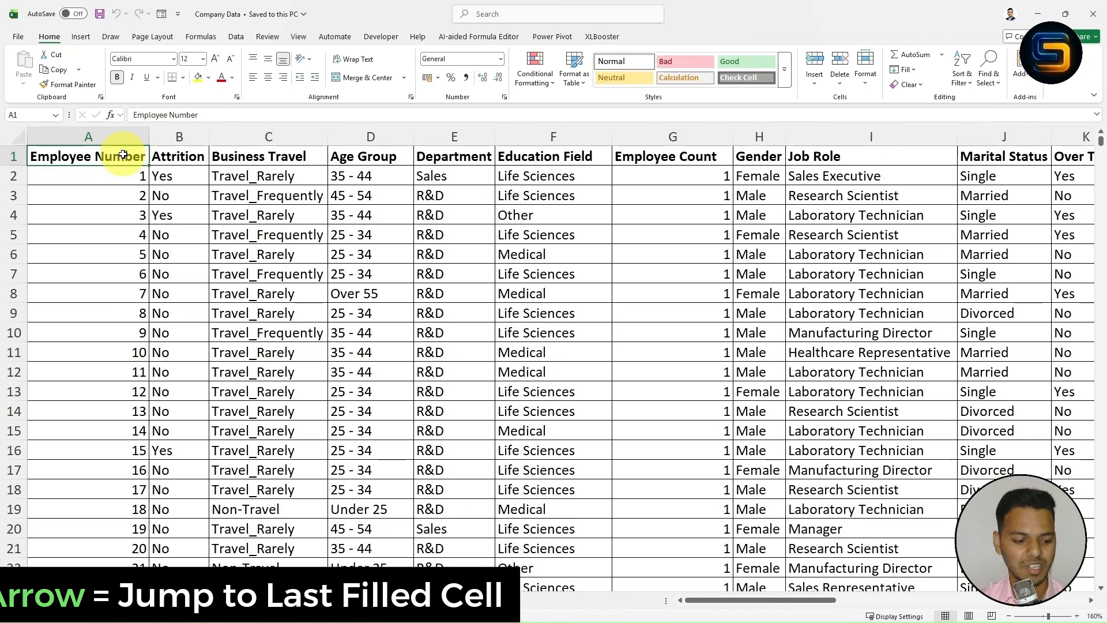
pyautogui.hotkey('ctrl', 'Right')
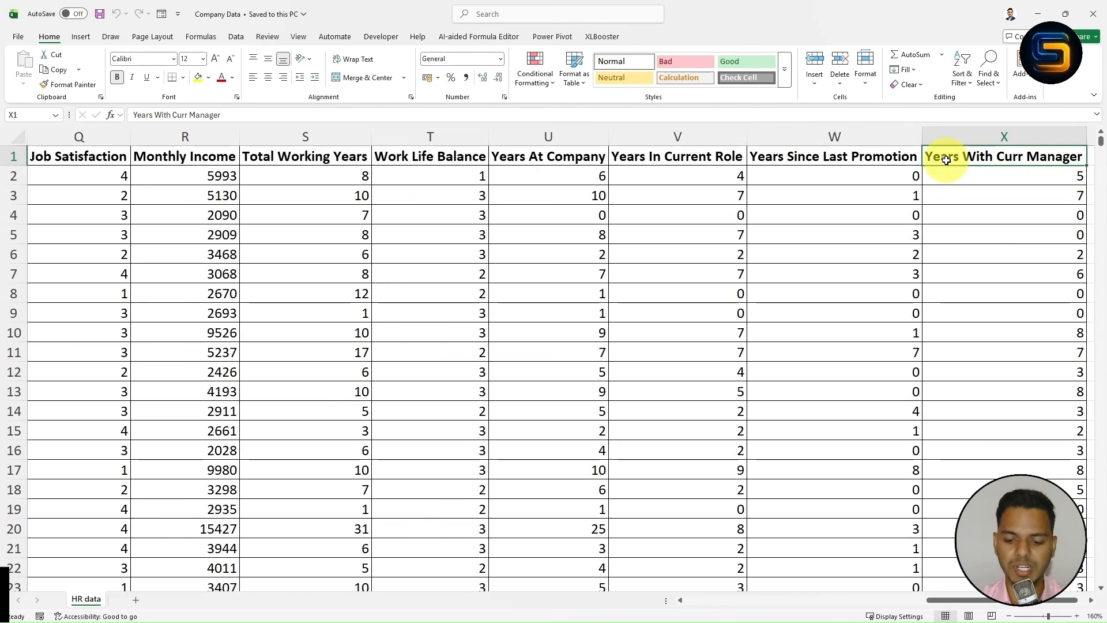
pyautogui.hotkey('ctrl', 'Left')
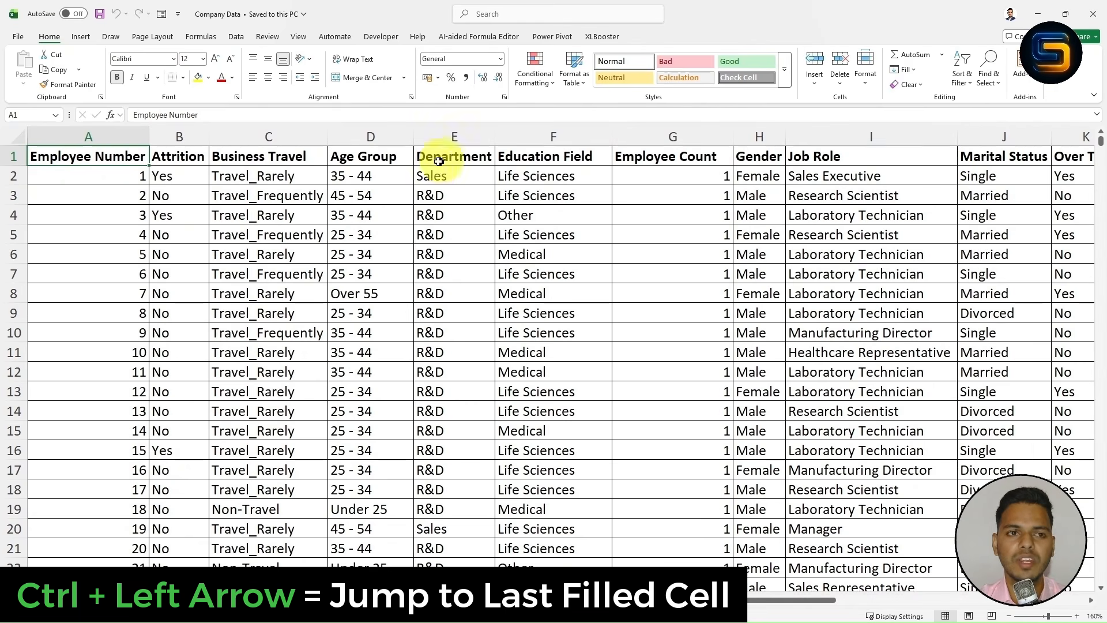
pyautogui.click(536, 350)
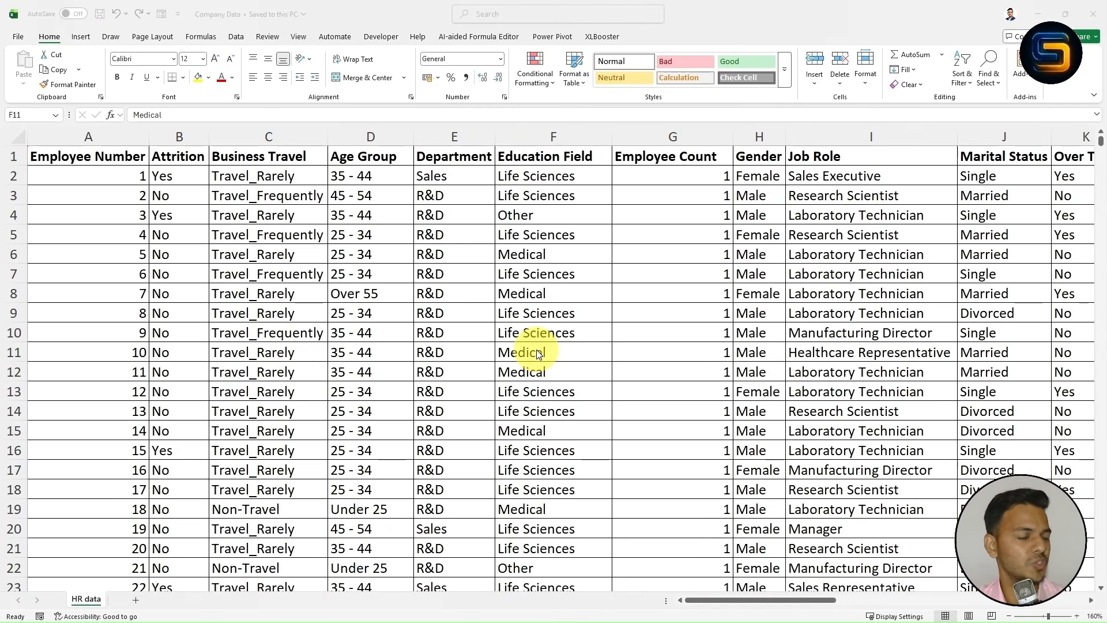
# - Check the HR Analytics Dashboard in Power BI, then return to the Excel workbook and examine the first entries of the Employee Number column
pyautogui.hotkey('alt', 'Tab')
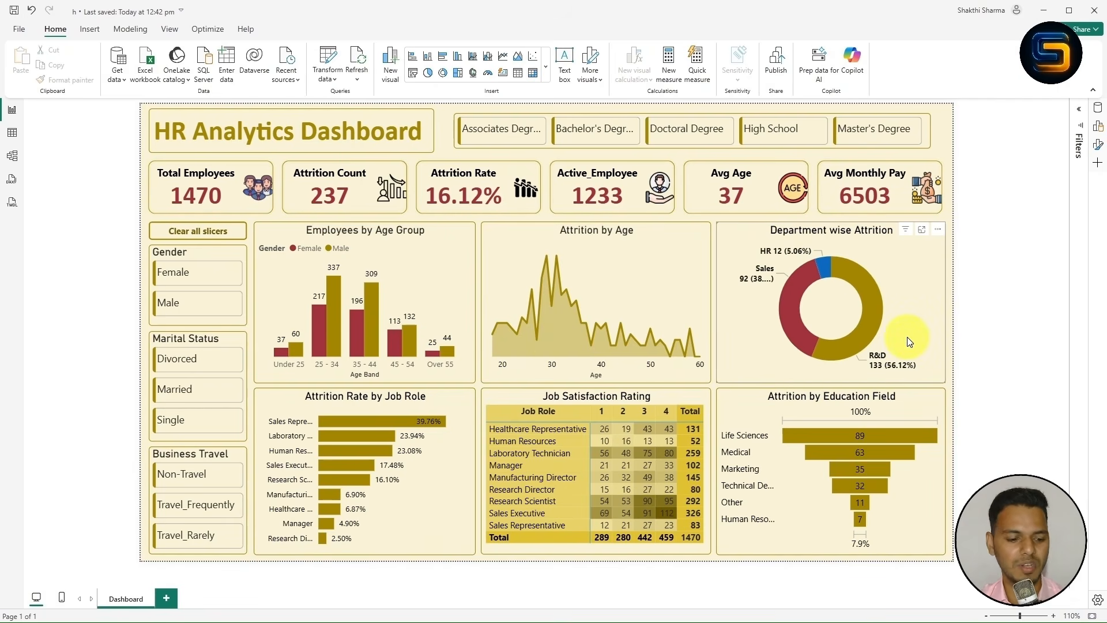
pyautogui.hotkey('alt', 'Tab')
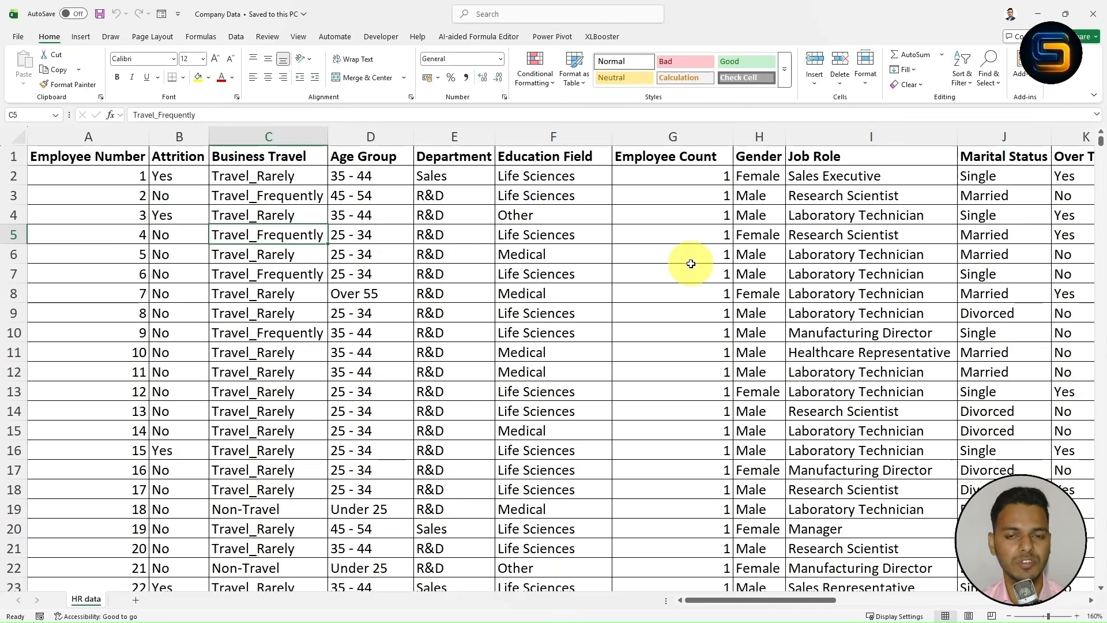
pyautogui.click(120, 135)
pyautogui.scroll(-3, 104, 202)
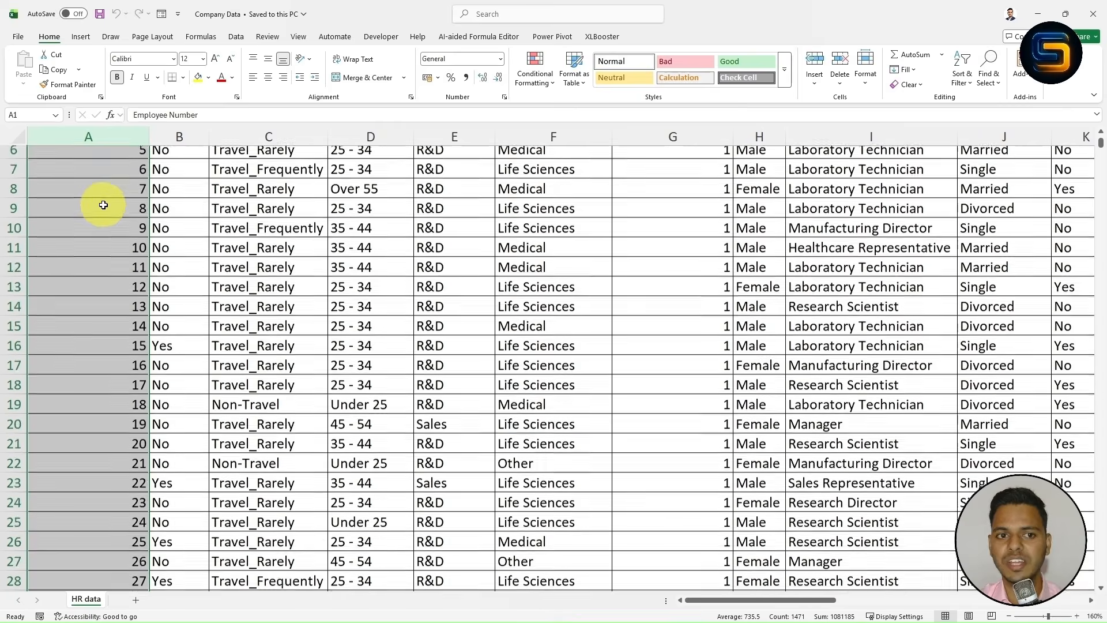
pyautogui.scroll(2, 103, 205)
pyautogui.scroll(1, 103, 204)
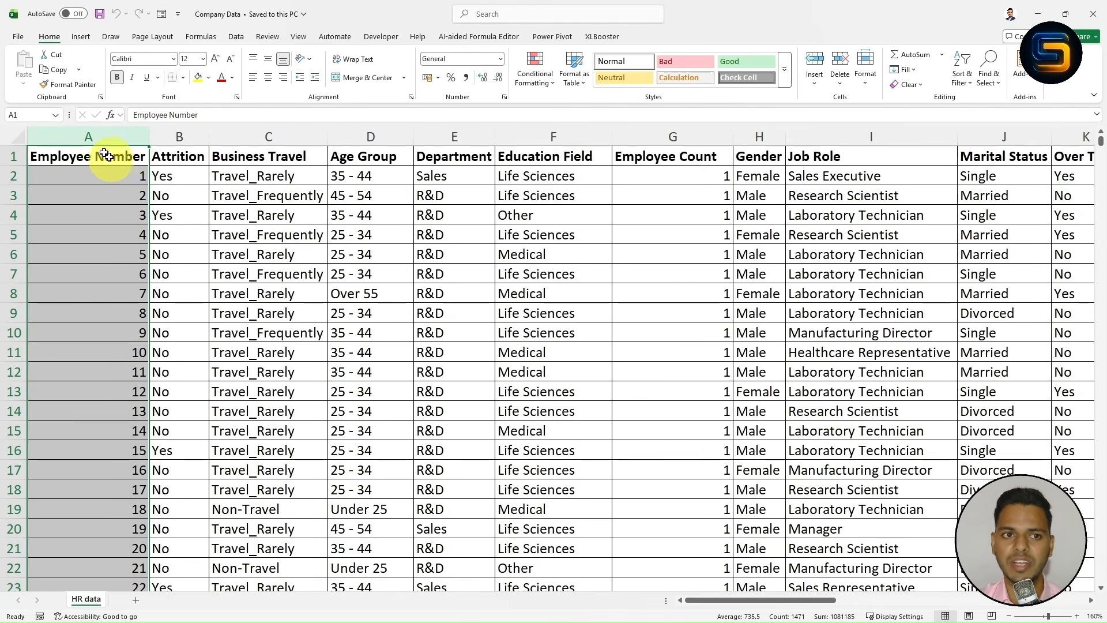
pyautogui.click(101, 171)
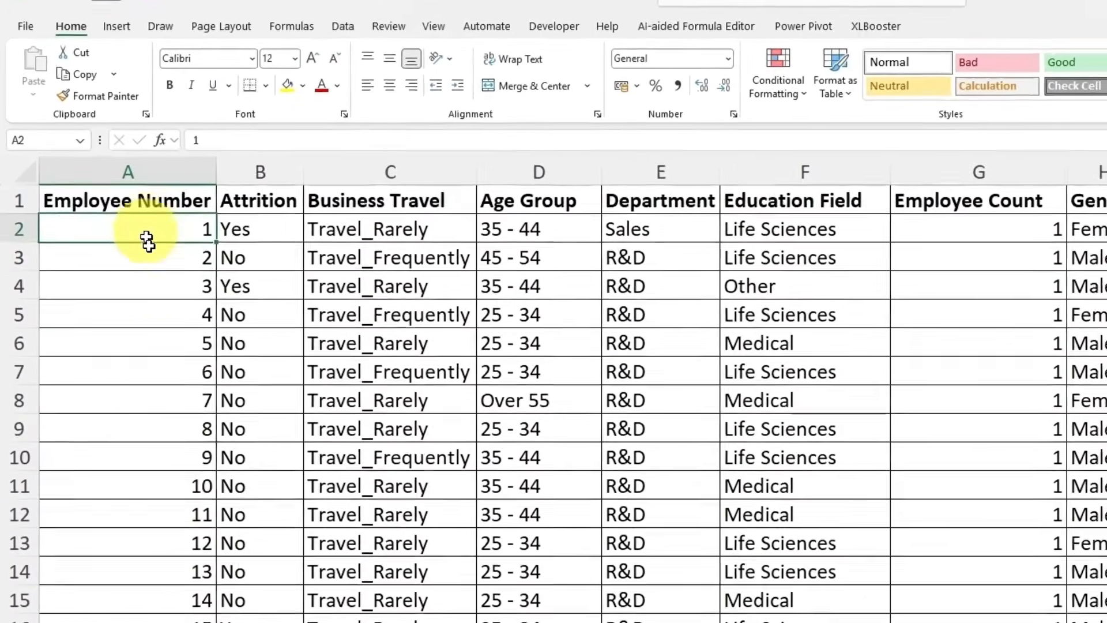
pyautogui.click(104, 196)
pyautogui.click(108, 215)
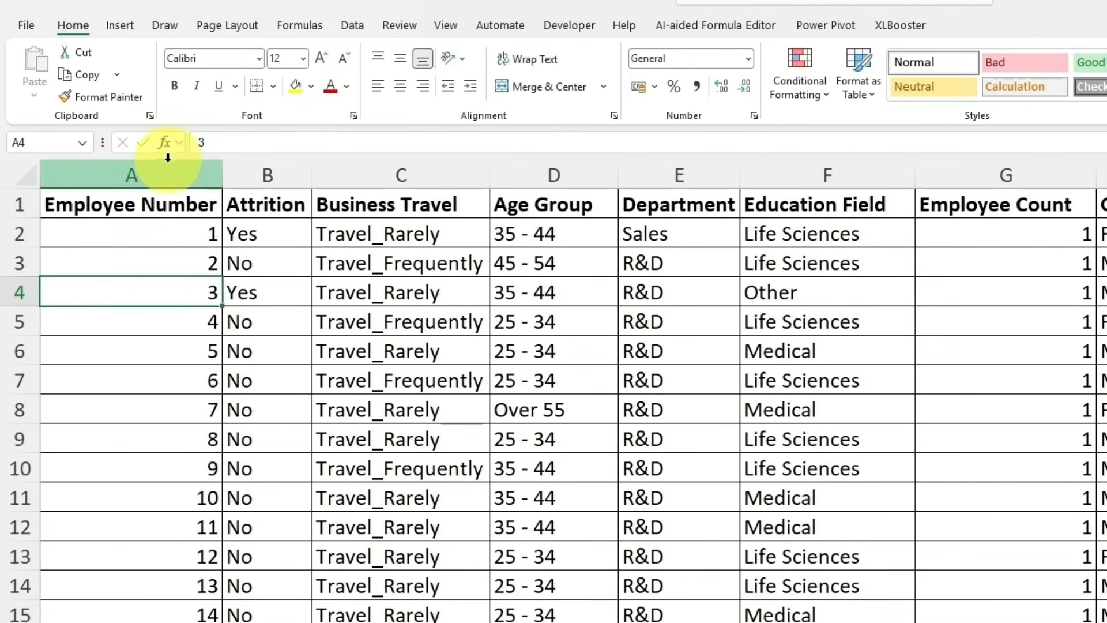
# - Go from the Employee Number header to the column's last record, mark that record on screen, and return to the header
pyautogui.click(157, 202)
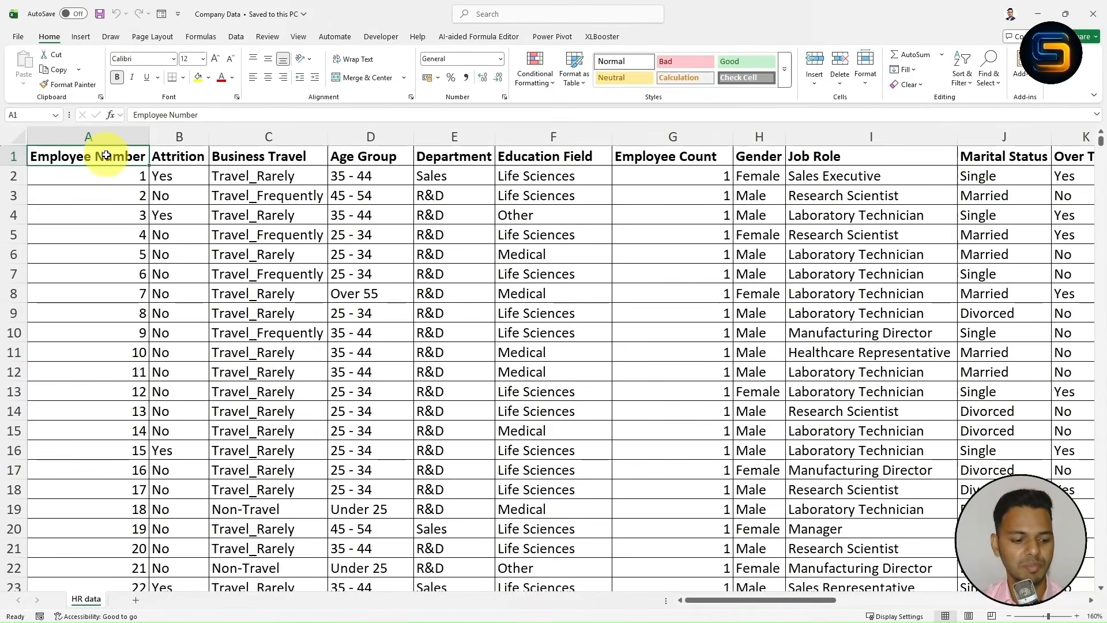
pyautogui.hotkey('ctrl', 'Down')
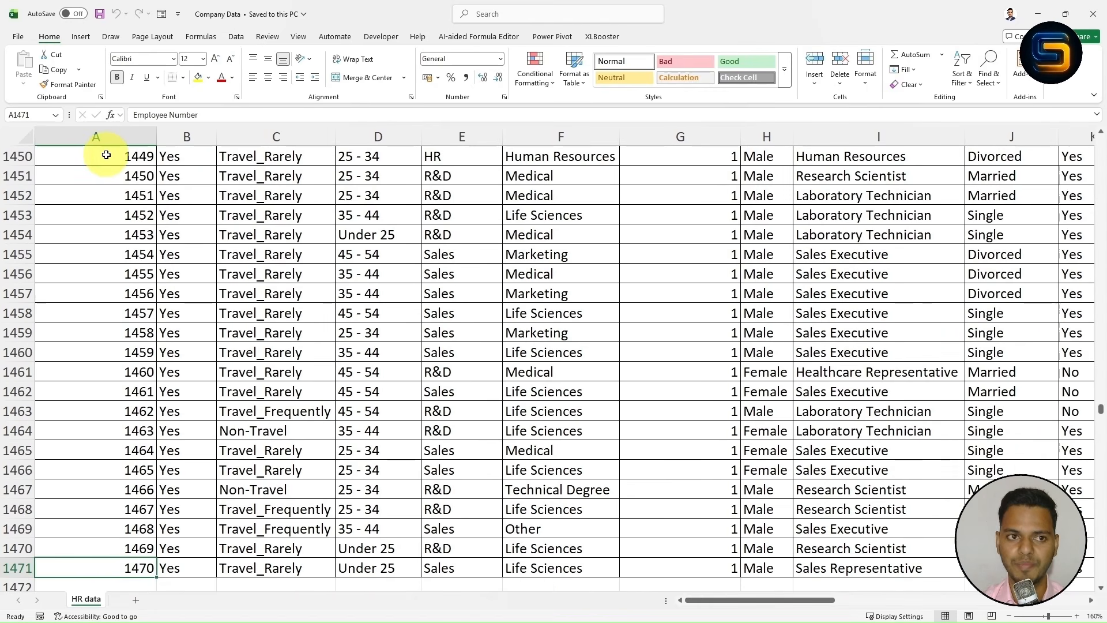
pyautogui.scroll(-4, 127, 219)
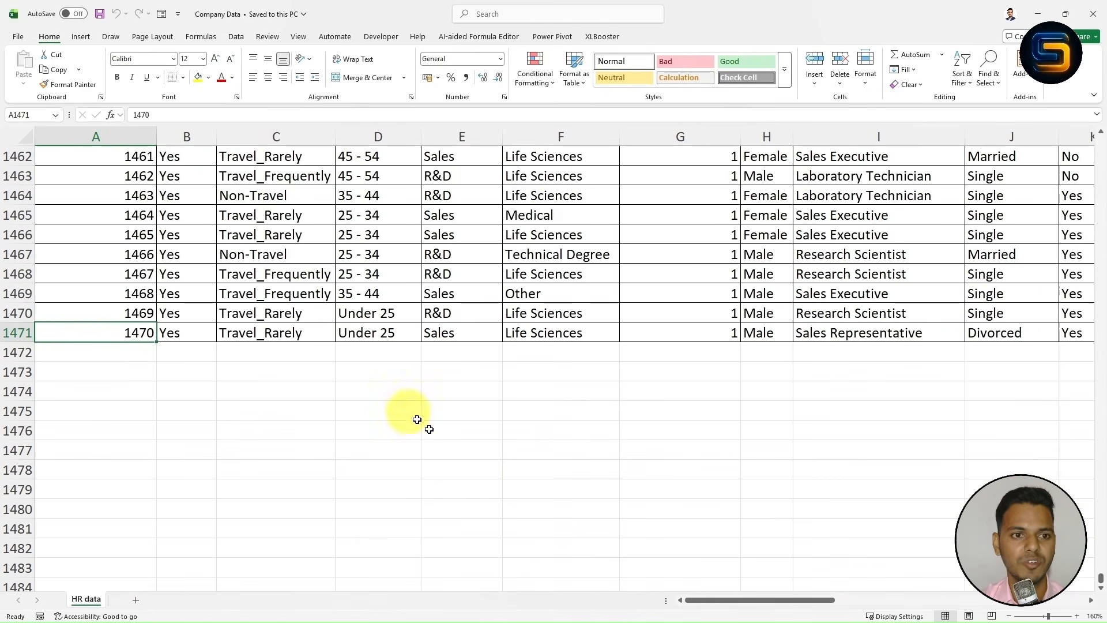
pyautogui.hotkey('ctrl', '2')
pyautogui.moveTo(65, 317)
pyautogui.mouseDown()
pyautogui.moveTo(181, 347)
pyautogui.moveTo(136, 406)
pyautogui.mouseUp()
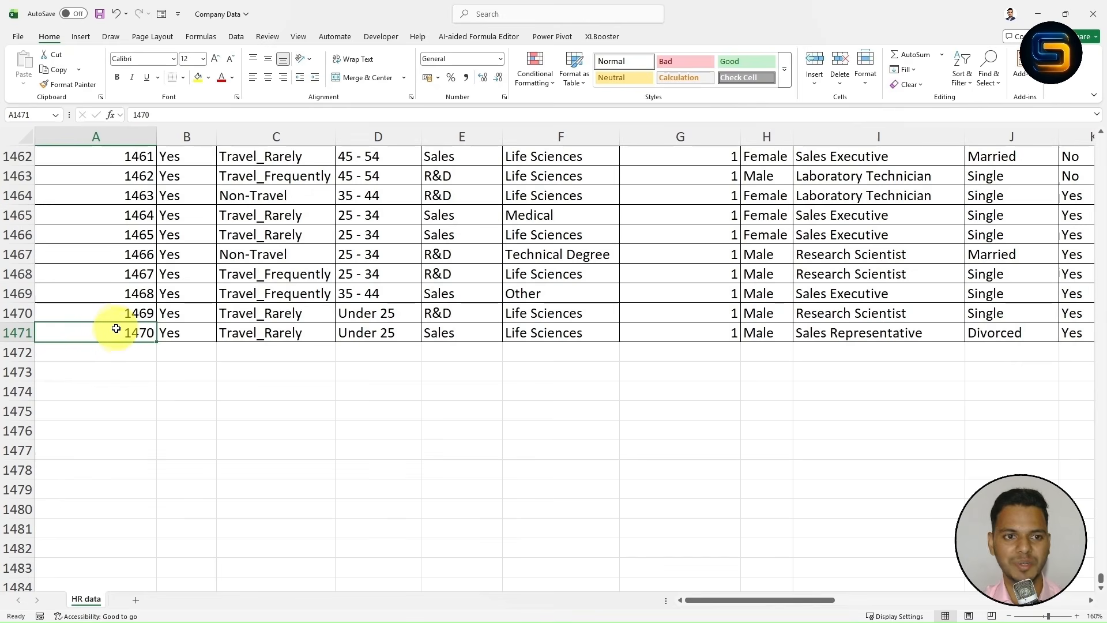
pyautogui.hotkey('ctrl', 'Up')
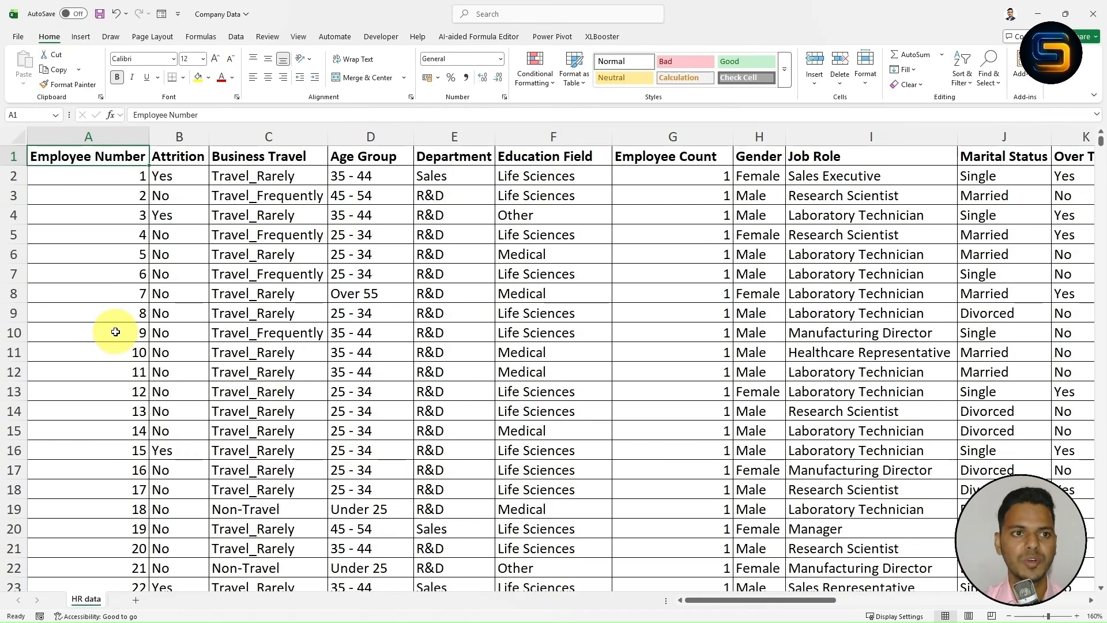
# - Examine the Yes and No entries in the Attrition column
pyautogui.click(177, 136)
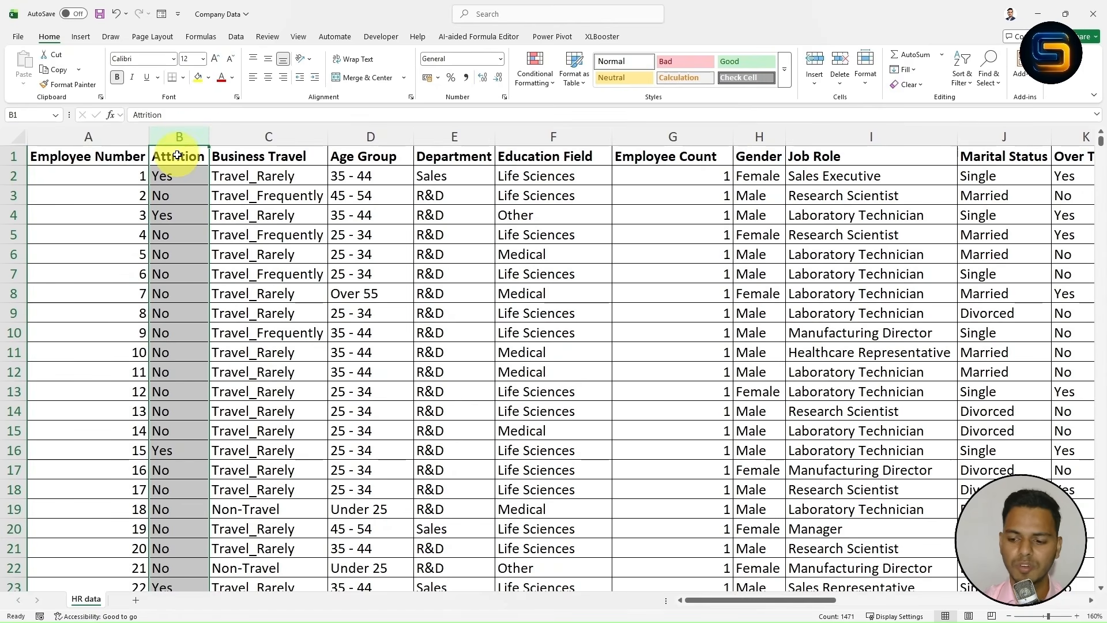
pyautogui.scroll(-6, 184, 253)
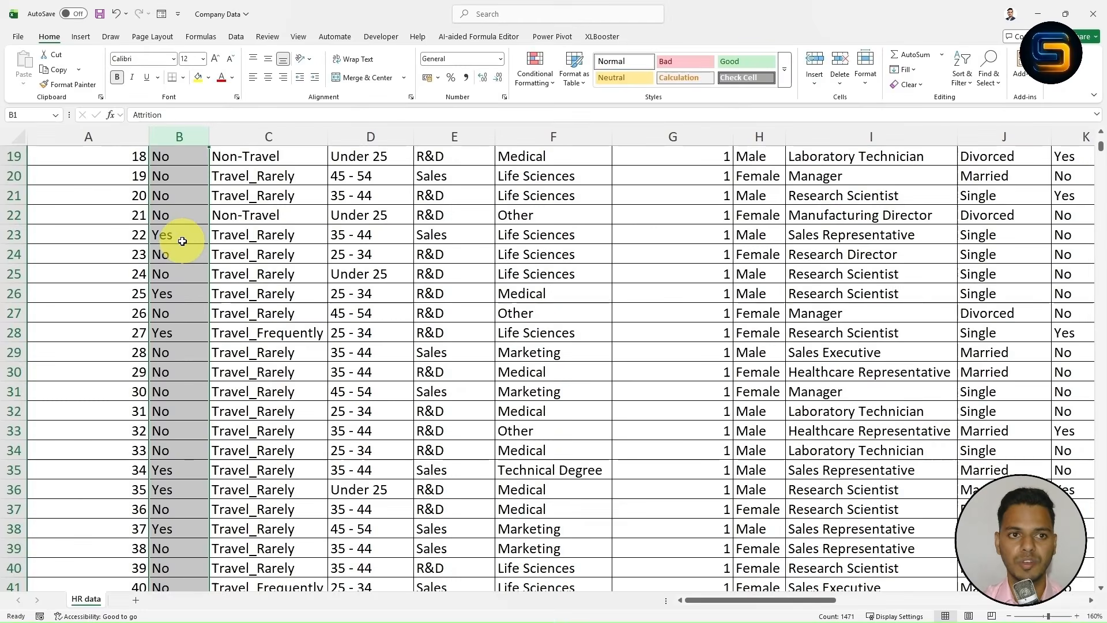
pyautogui.scroll(6, 188, 328)
pyautogui.click(615, 394)
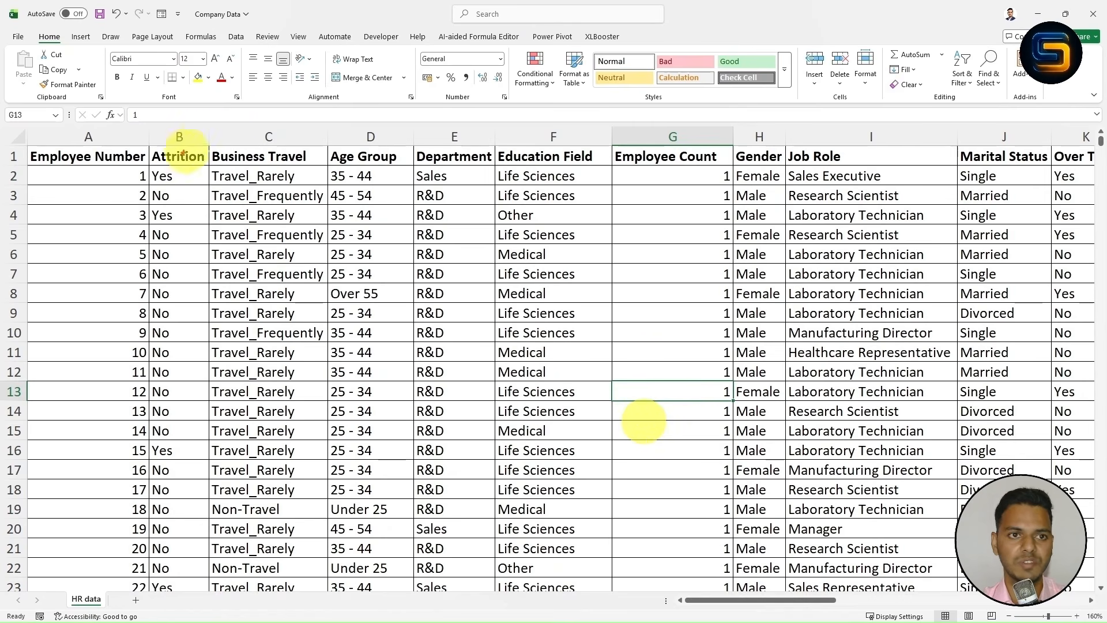
# - Mark the Attrition header and entries in rows 2, 3 and 5 to 15 with on-screen boxes, adding arrows at rows 2 and 3
pyautogui.moveTo(149, 144); pyautogui.dragTo(213, 165)
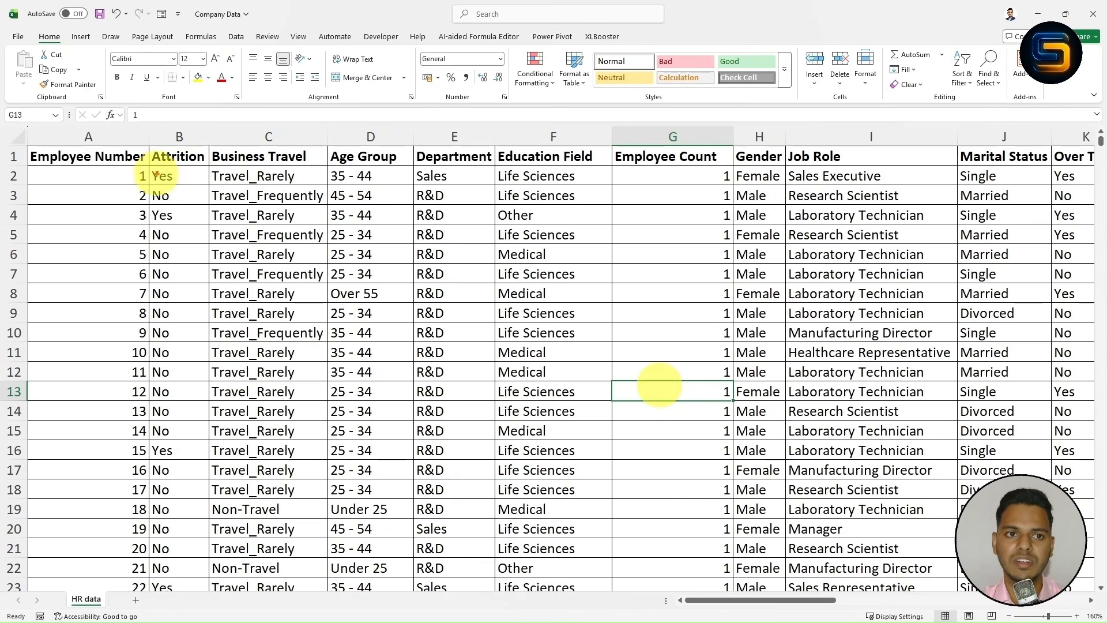
pyautogui.moveTo(129, 165); pyautogui.dragTo(185, 184)
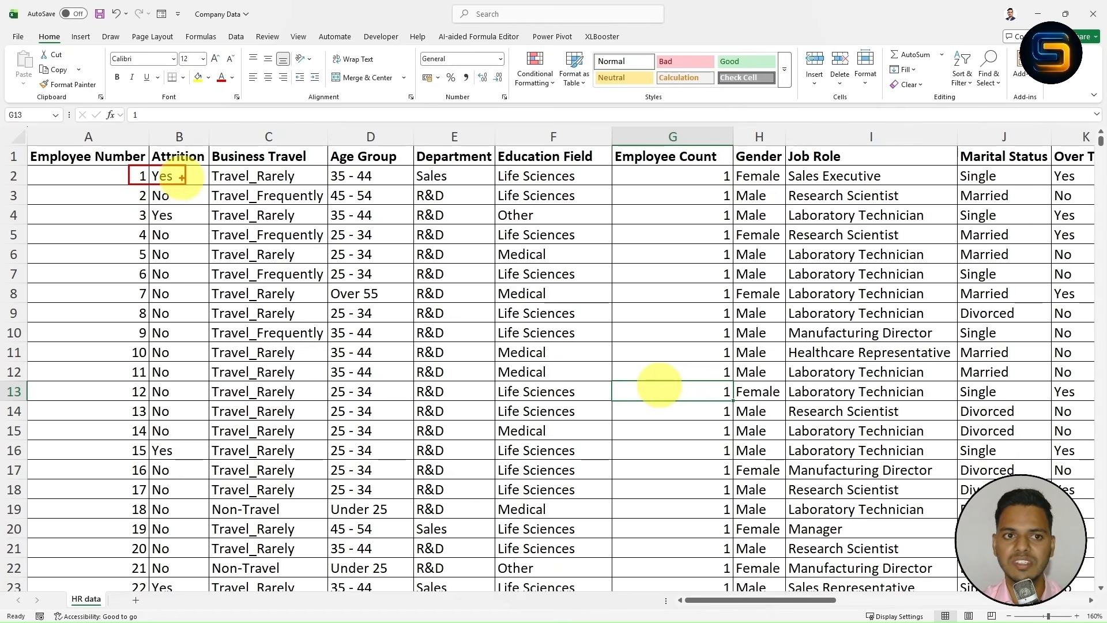
pyautogui.moveTo(182, 177); pyautogui.dragTo(230, 190)
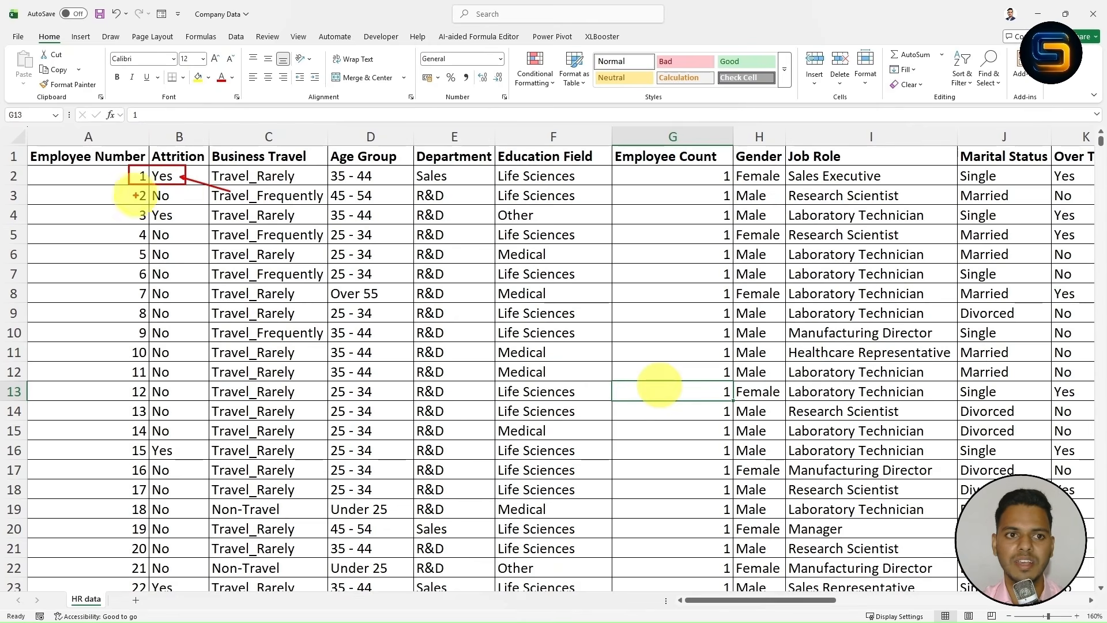
pyautogui.moveTo(129, 187); pyautogui.dragTo(184, 205)
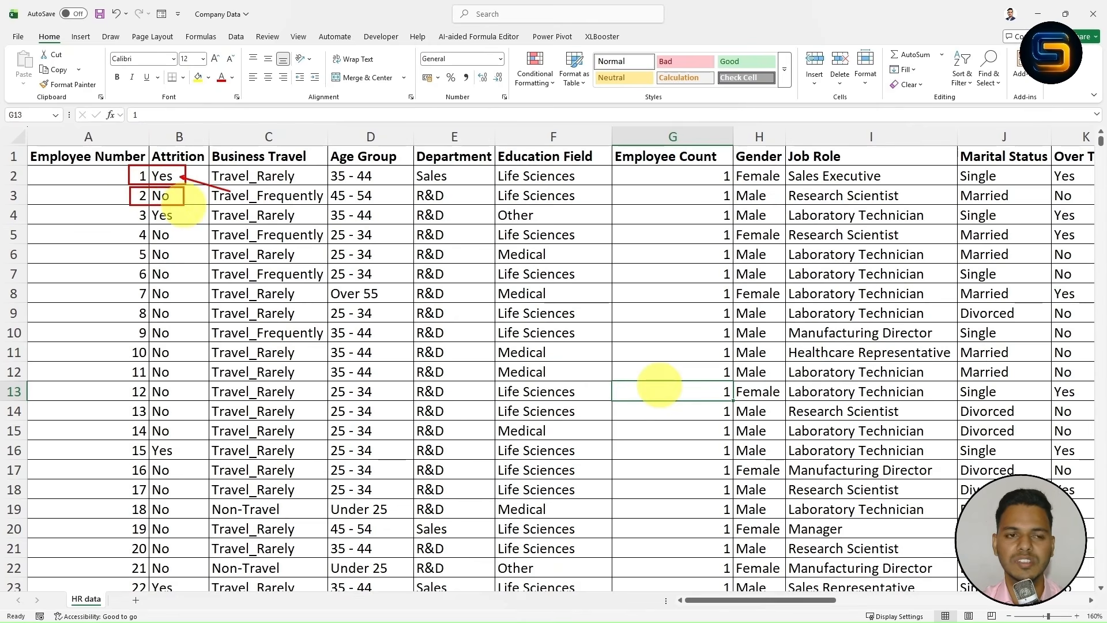
pyautogui.moveTo(177, 198); pyautogui.dragTo(230, 212)
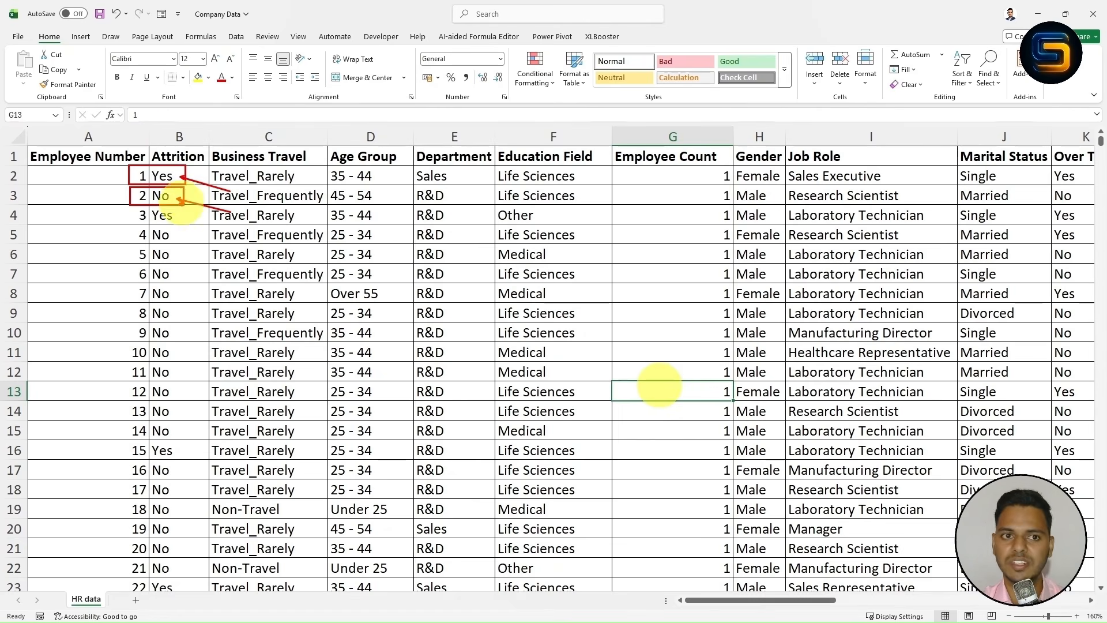
pyautogui.moveTo(122, 226)
pyautogui.mouseDown()
pyautogui.moveTo(188, 259)
pyautogui.moveTo(158, 398)
pyautogui.moveTo(173, 441)
pyautogui.mouseUp()
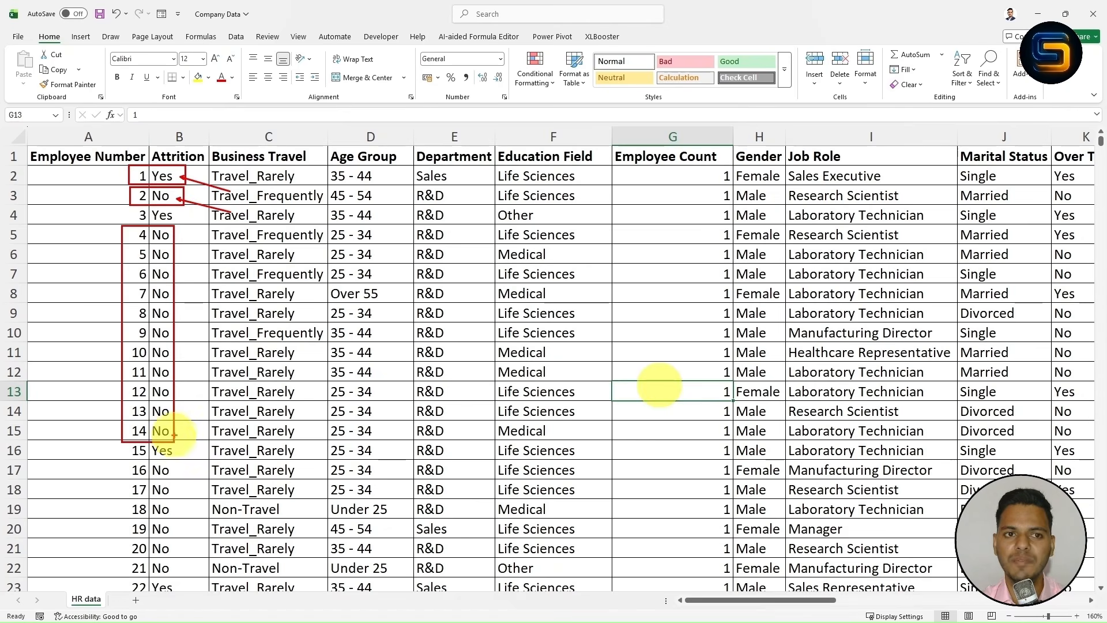
# - Examine the Business Travel column and the age bands in the Age Group column
pyautogui.click(292, 139)
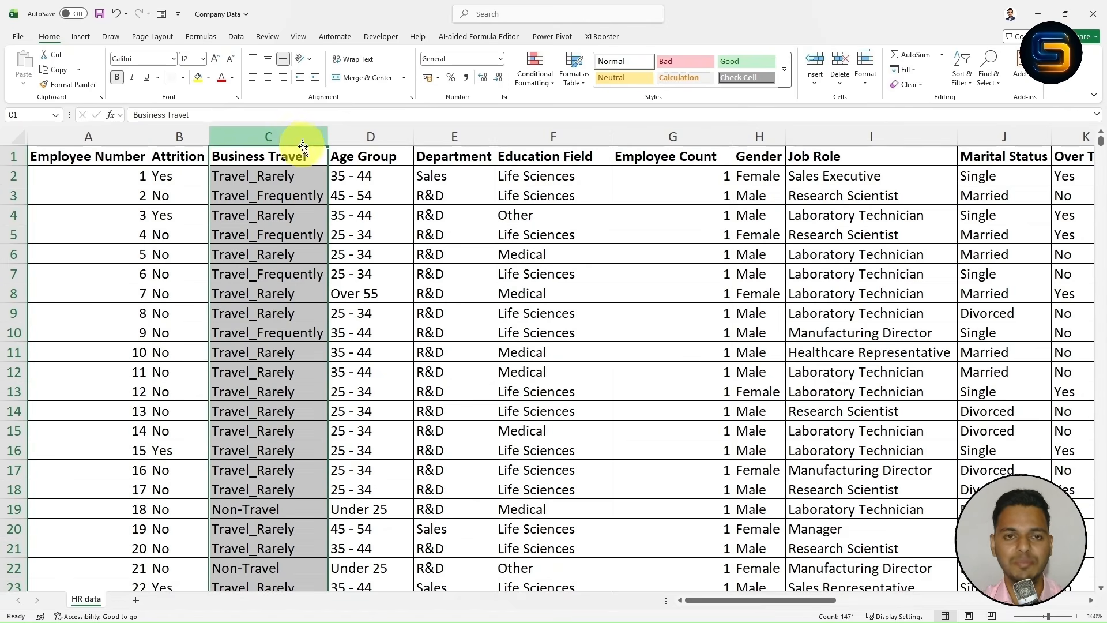
pyautogui.click(370, 137)
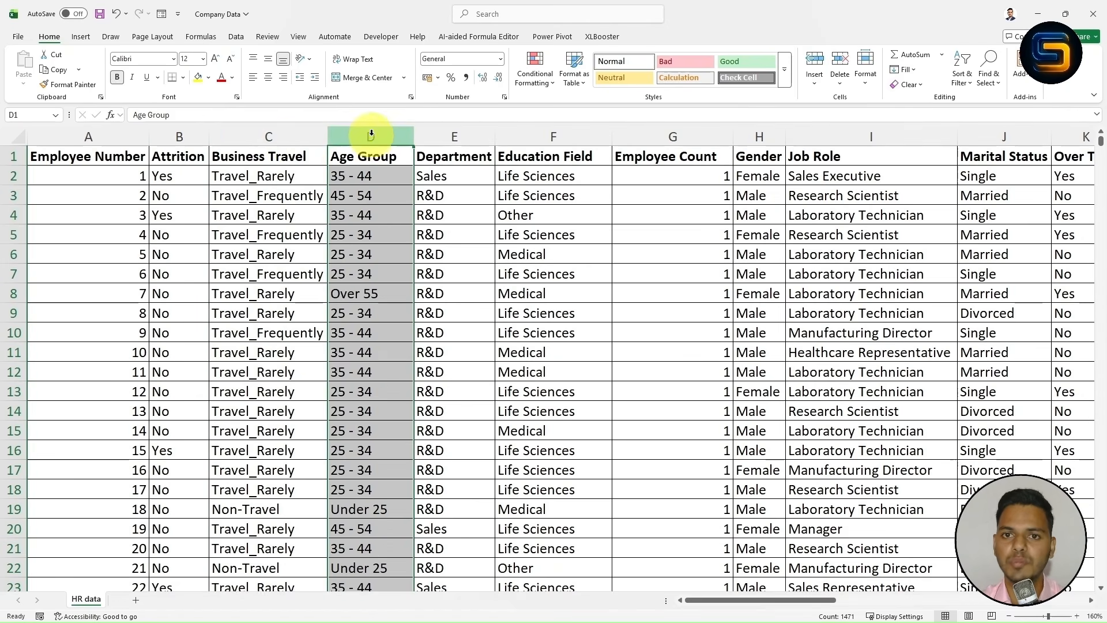
pyautogui.scroll(-3, 370, 178)
pyautogui.scroll(3, 370, 198)
pyautogui.click(395, 236)
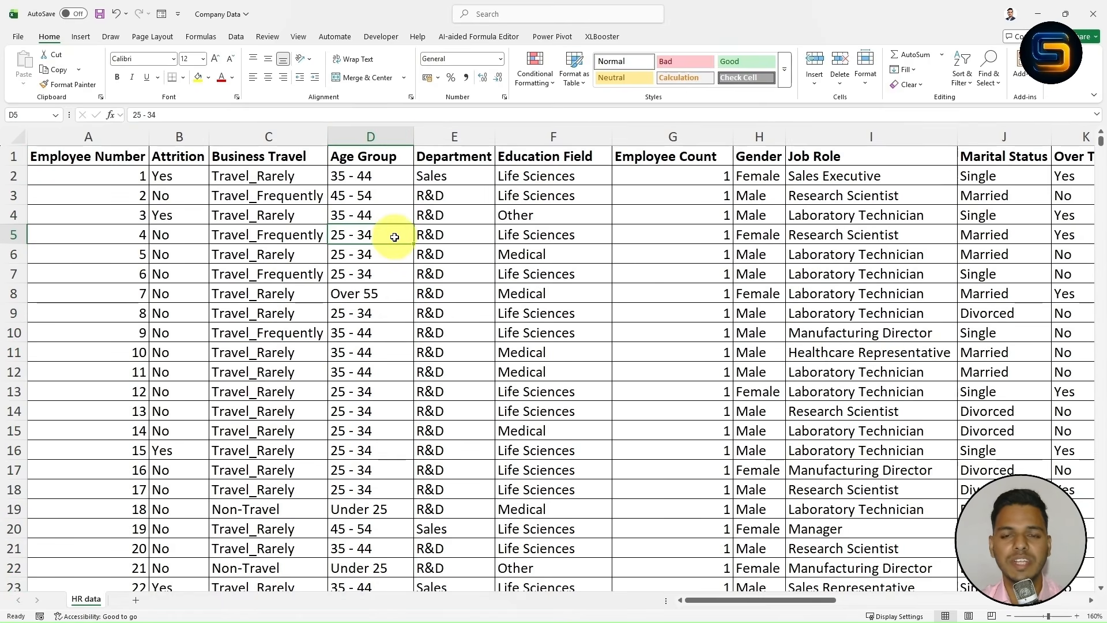
pyautogui.click(364, 176)
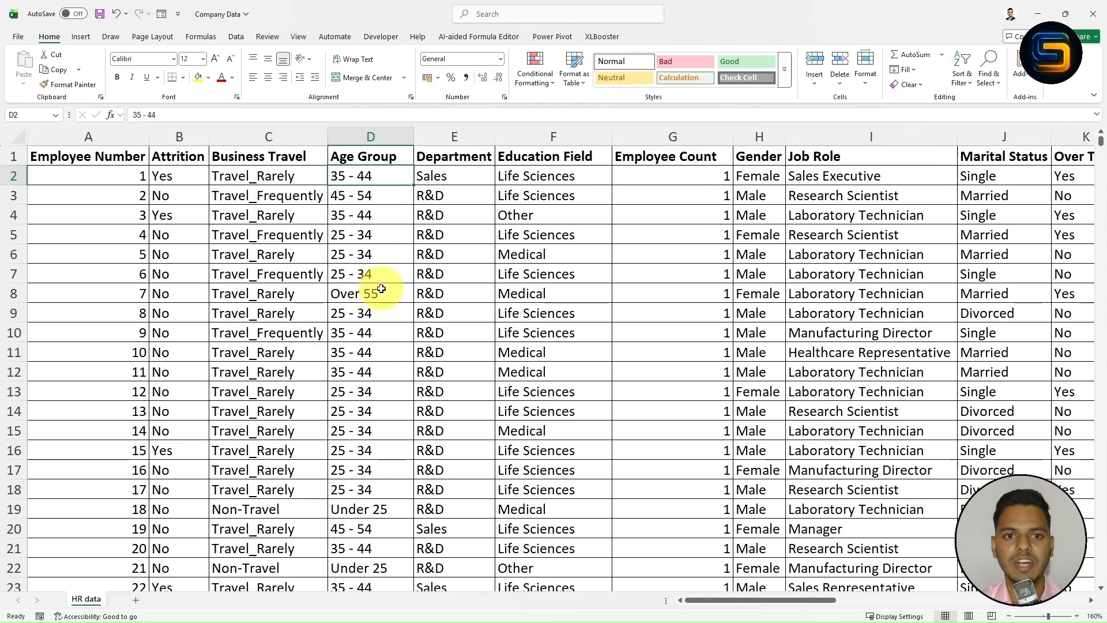
pyautogui.scroll(-3, 381, 289)
pyautogui.click(381, 332)
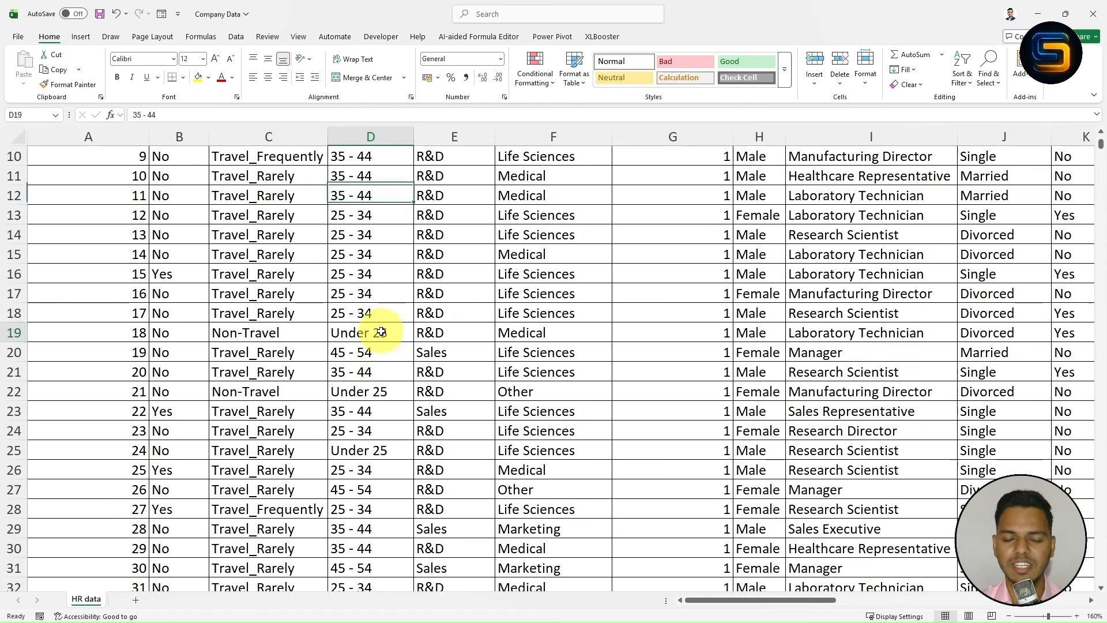
pyautogui.scroll(3, 381, 332)
pyautogui.click(362, 255)
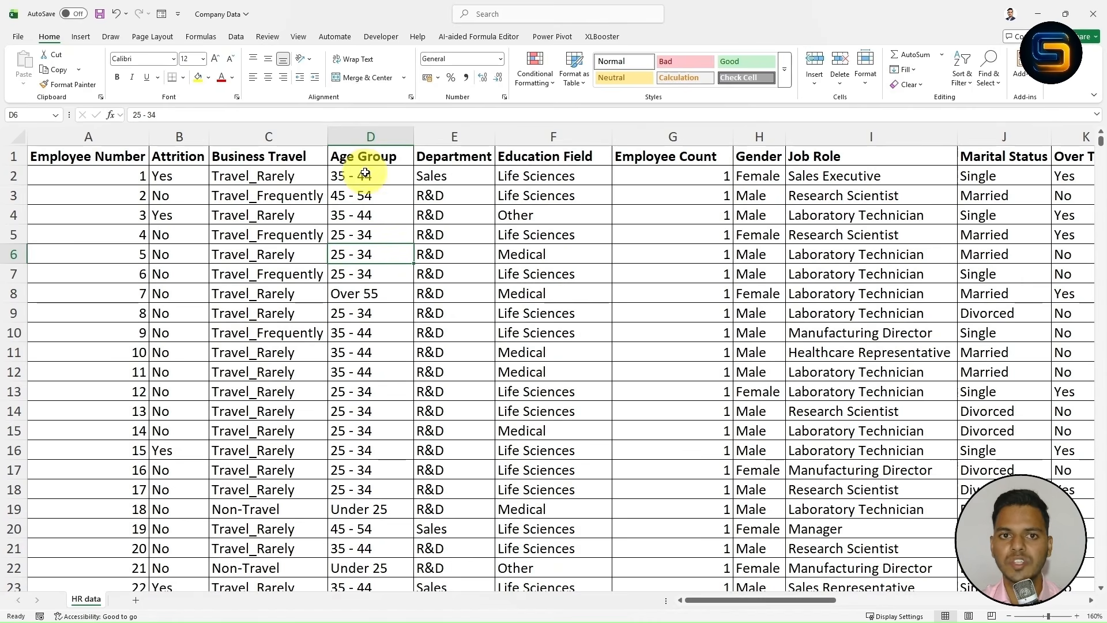
# - Review the Department, Education Field and Employee Count columns, looking through the entries of Employee Count
pyautogui.click(470, 138)
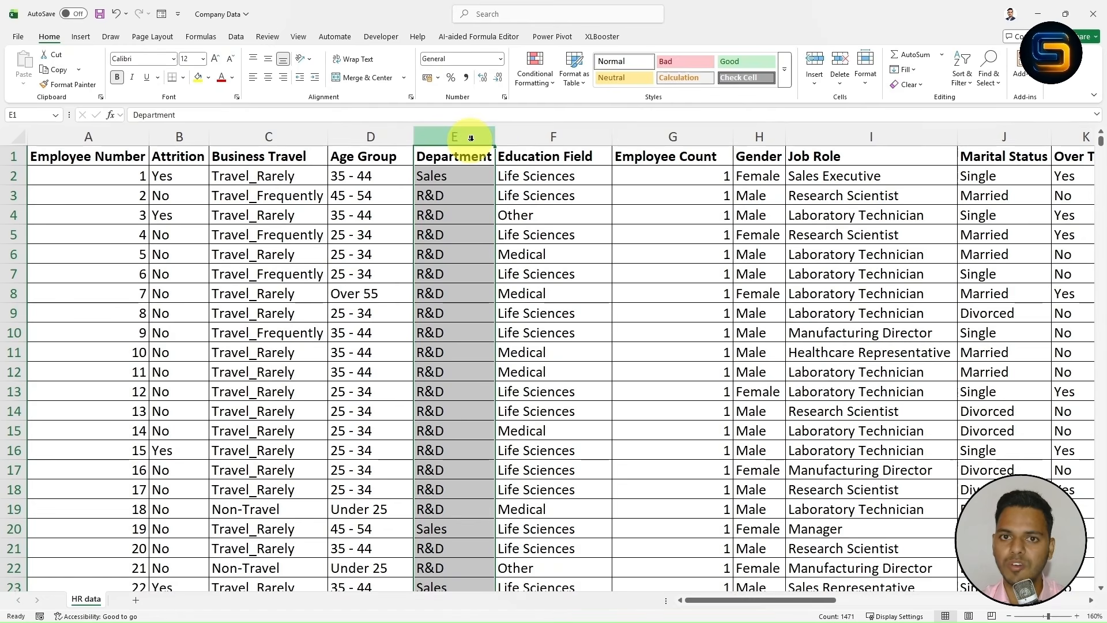
pyautogui.click(540, 141)
pyautogui.click(647, 136)
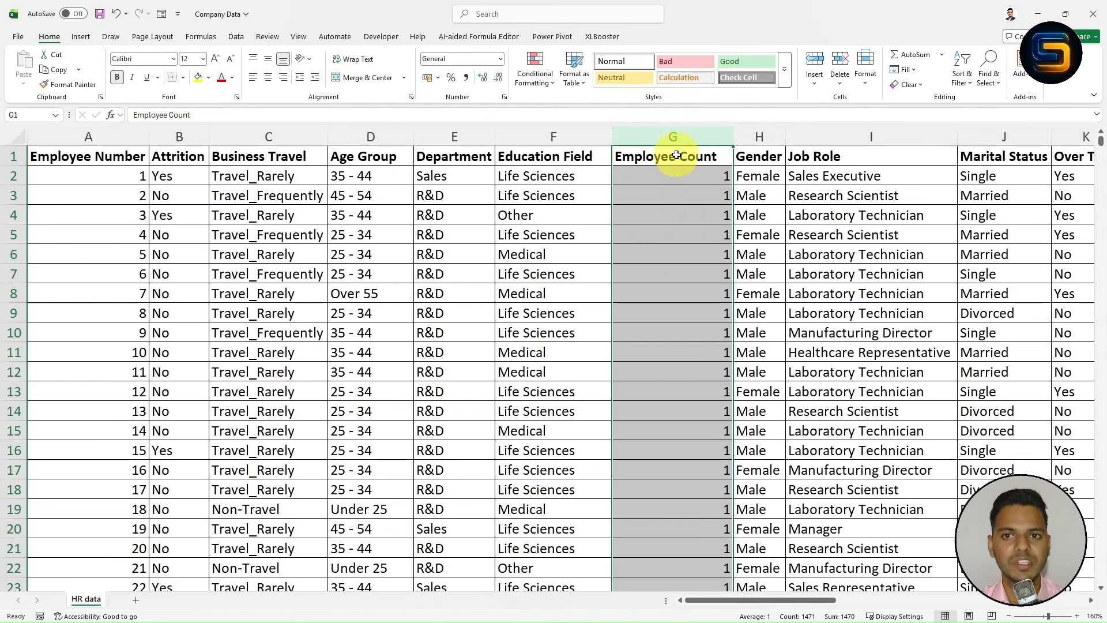
pyautogui.scroll(-20, 678, 193)
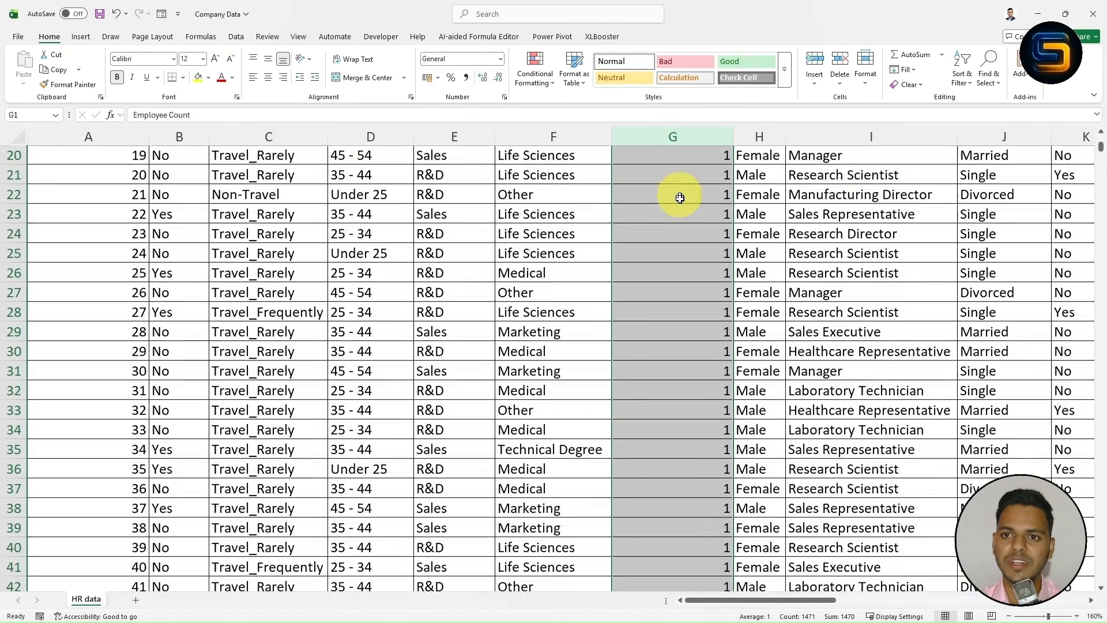
# - Review the Gender, Job Role, Marital Status, Over Time, Age and Distance From Home columns, and return to the start of the sheet
pyautogui.scroll(6, 677, 201)
pyautogui.scroll(16, 677, 206)
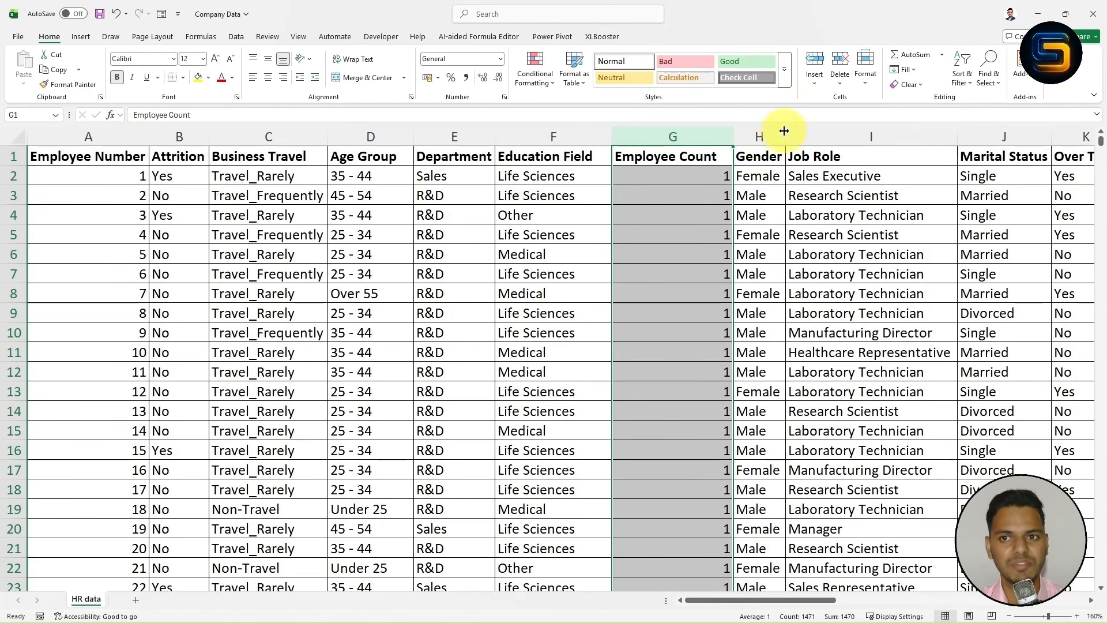
pyautogui.click(756, 138)
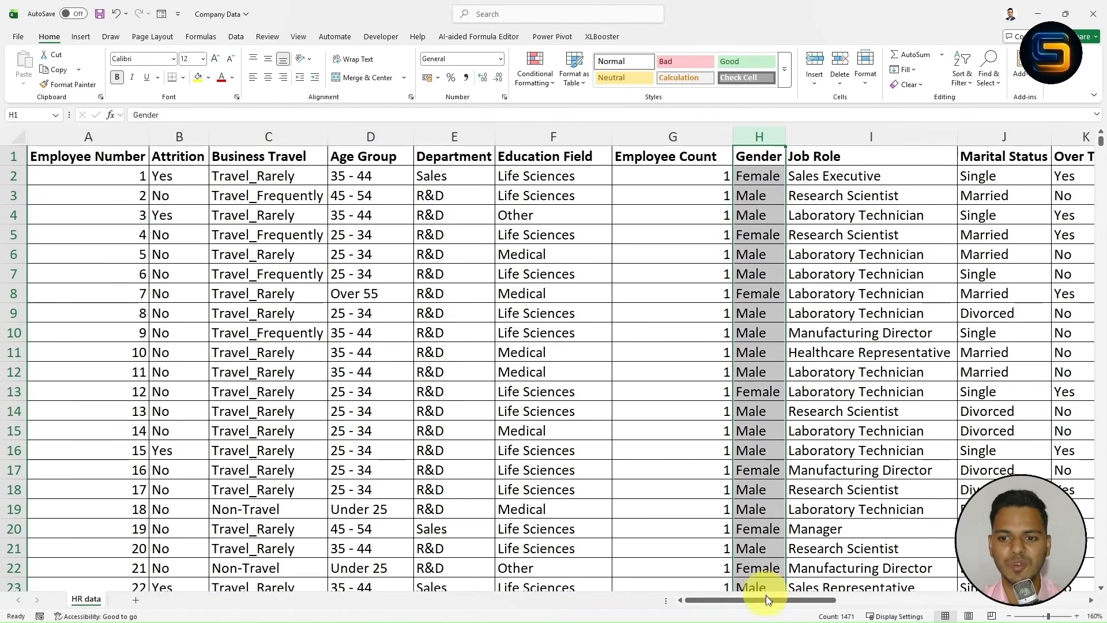
pyautogui.moveTo(767, 608); pyautogui.dragTo(830, 599)
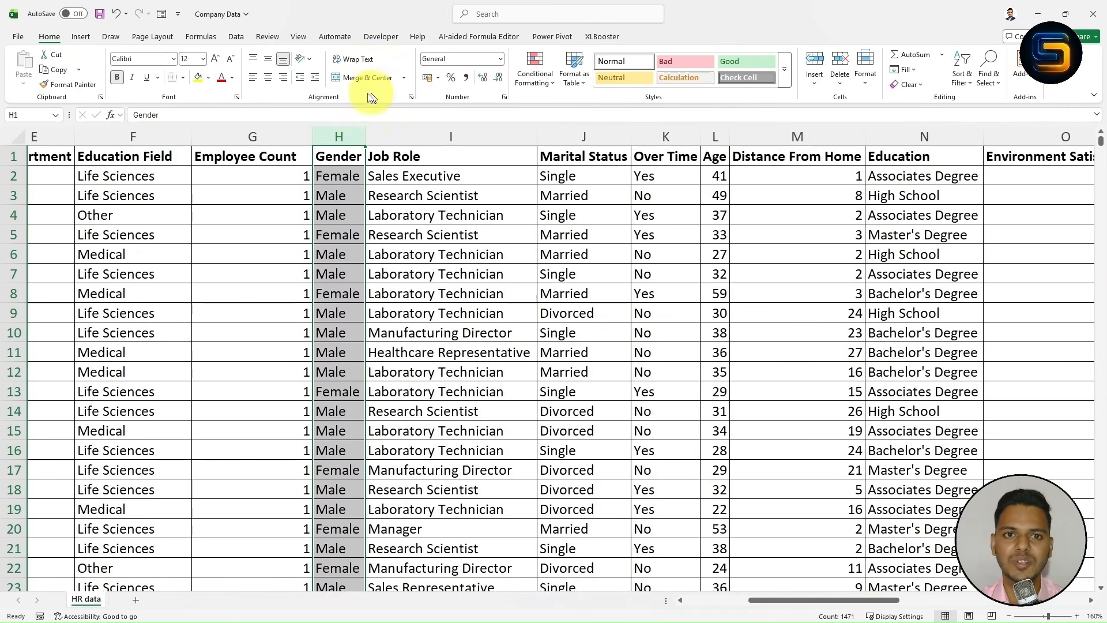
pyautogui.click(434, 137)
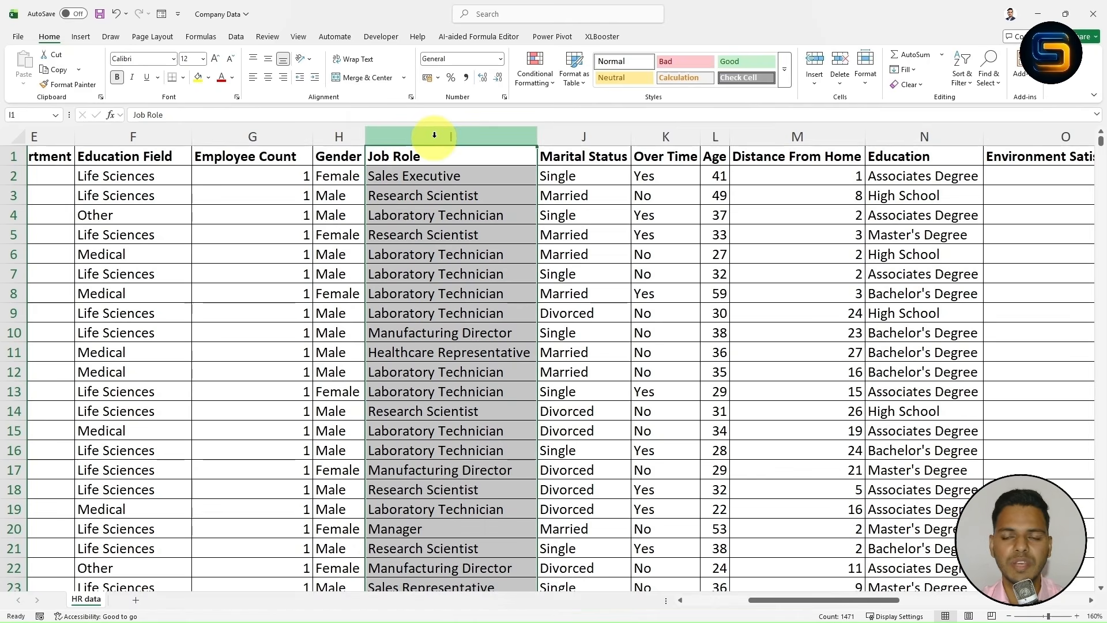
pyautogui.click(573, 140)
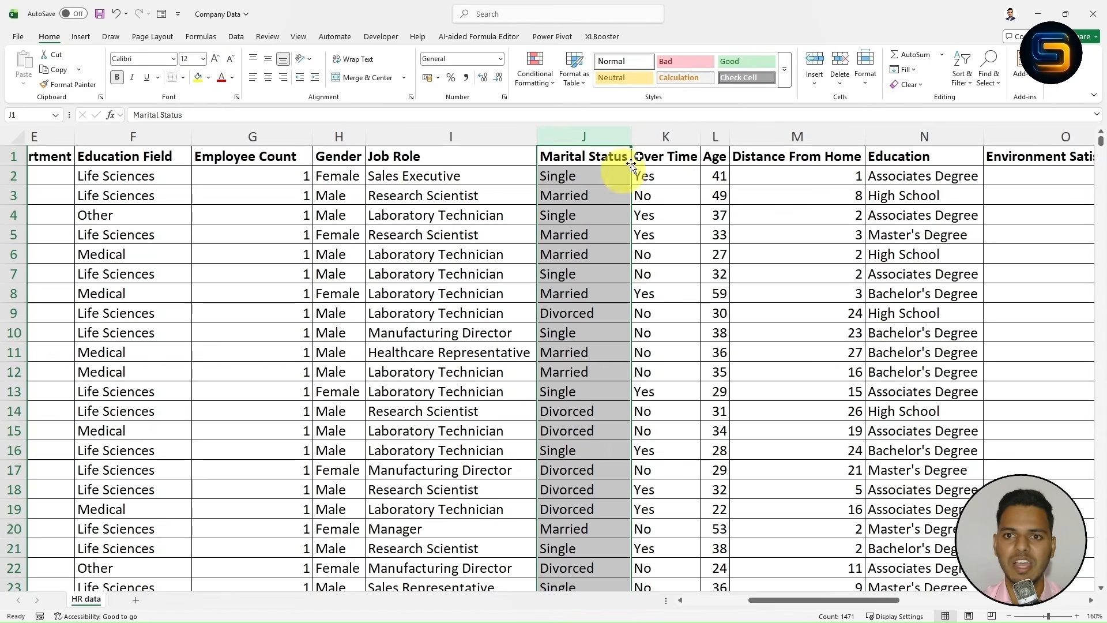
pyautogui.click(666, 139)
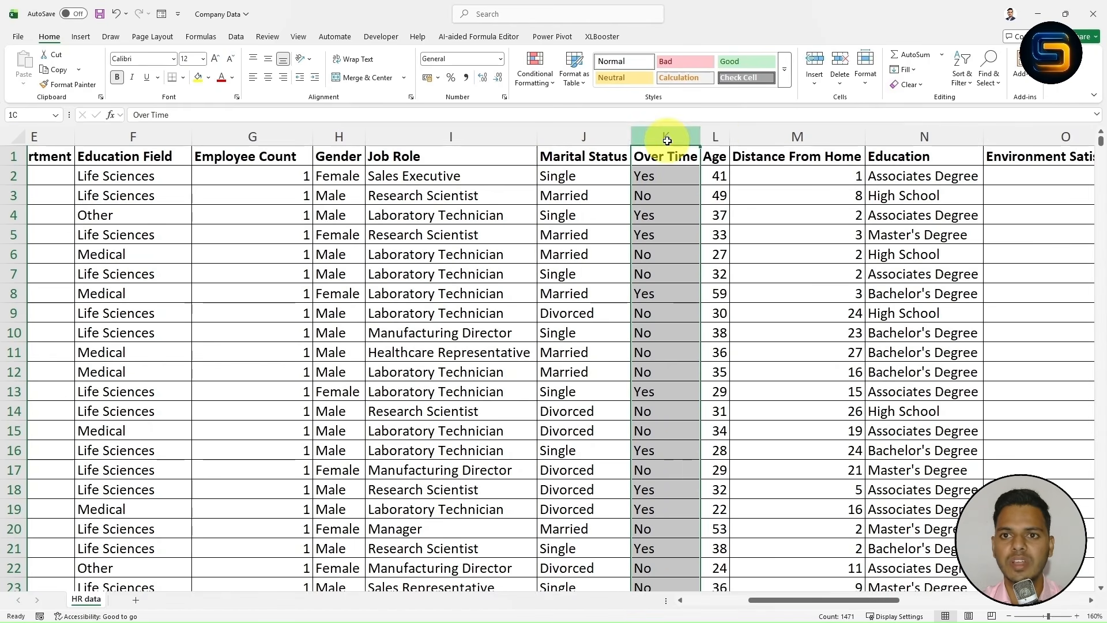
pyautogui.click(715, 138)
pyautogui.click(773, 142)
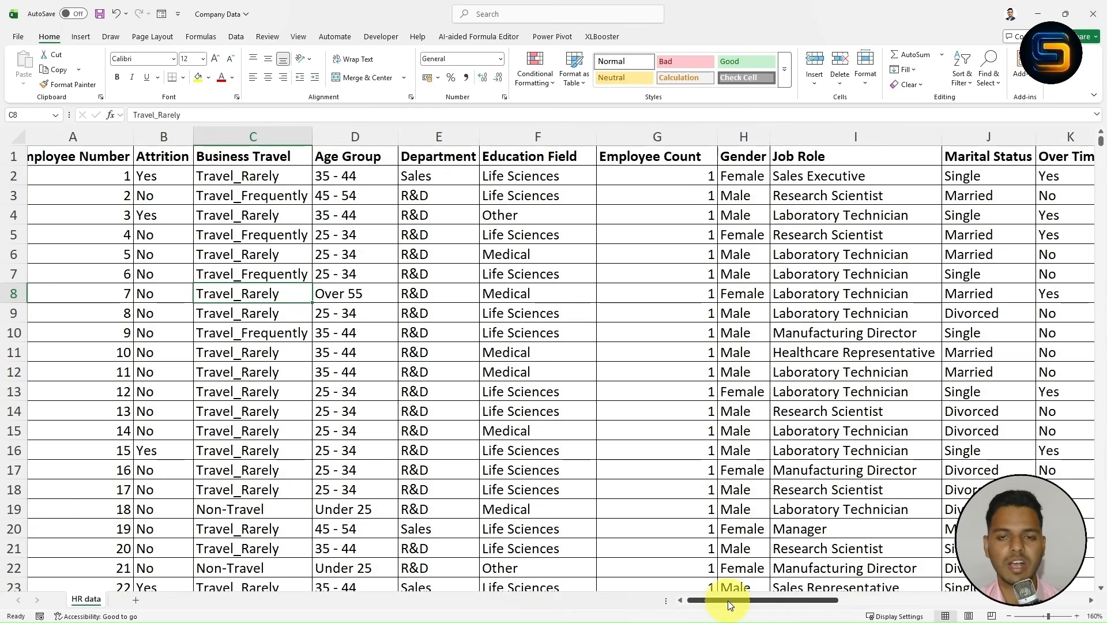
pyautogui.moveTo(727, 600)
pyautogui.mouseDown()
pyautogui.moveTo(981, 601)
pyautogui.moveTo(706, 602)
pyautogui.mouseUp()
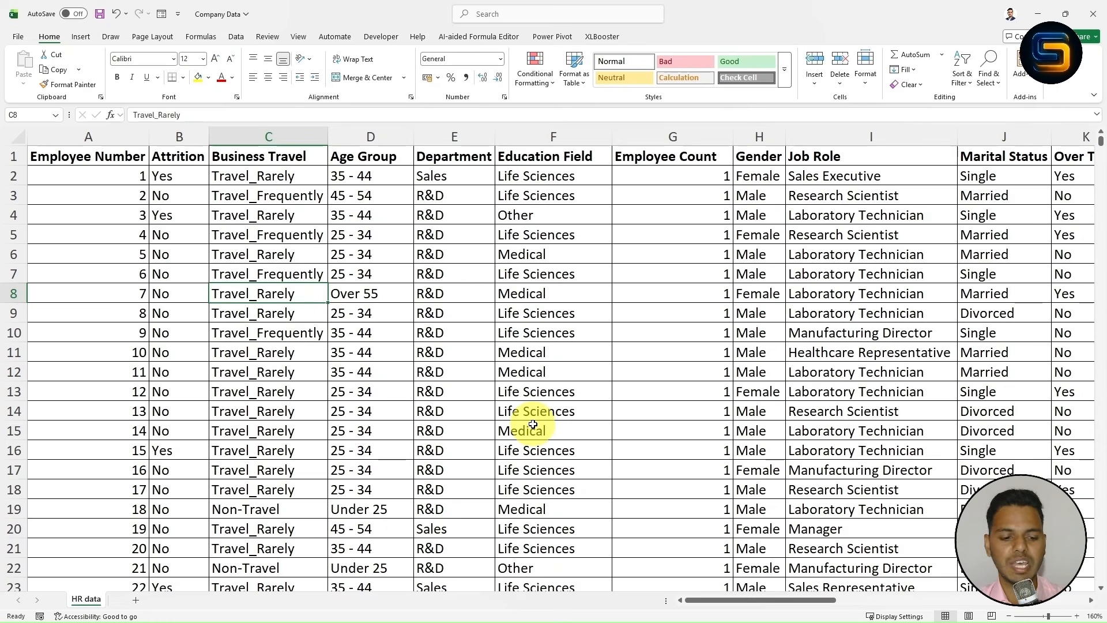
# - Glance at the finished HR Analytics Dashboard in Power BI, and save and close the Company Data workbook
pyautogui.hotkey('alt', 'Tab')
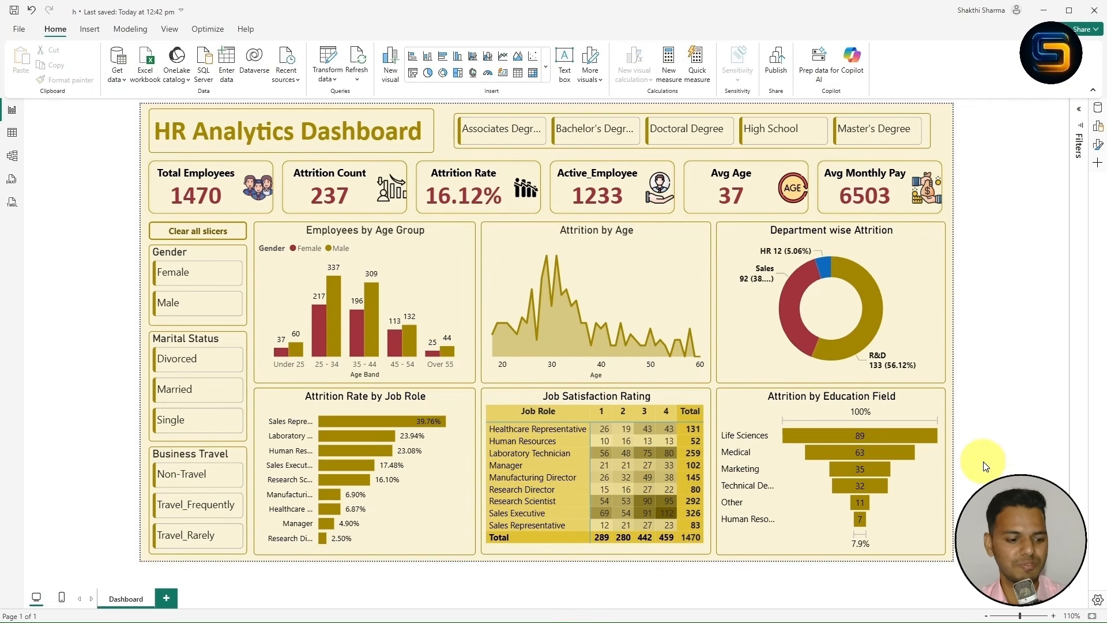
pyautogui.hotkey('alt', 'Tab')
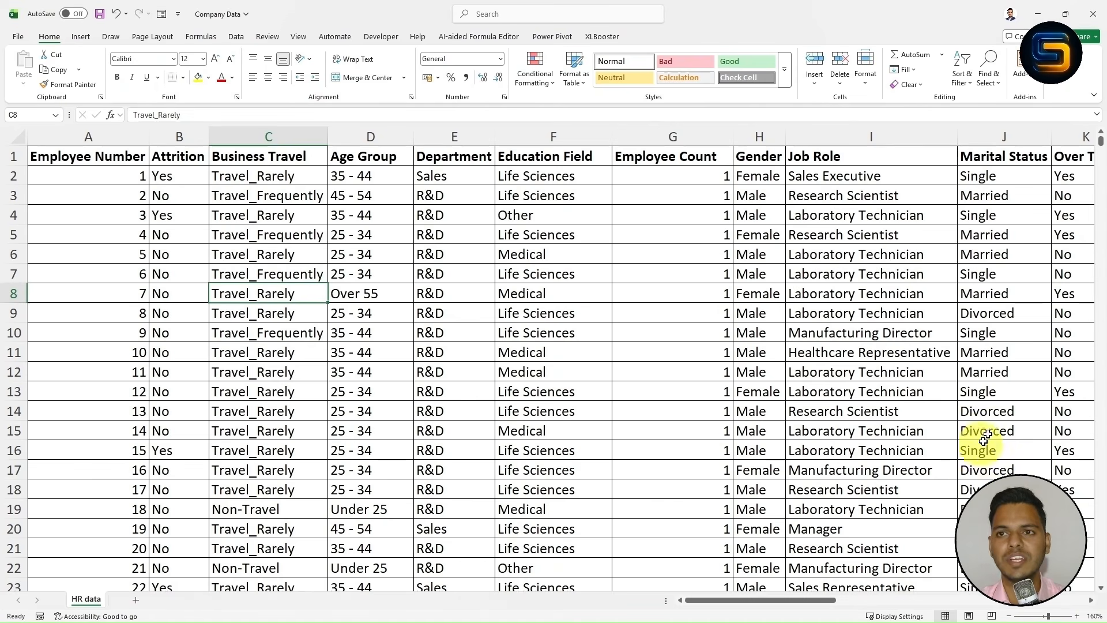
pyautogui.click(1096, 14)
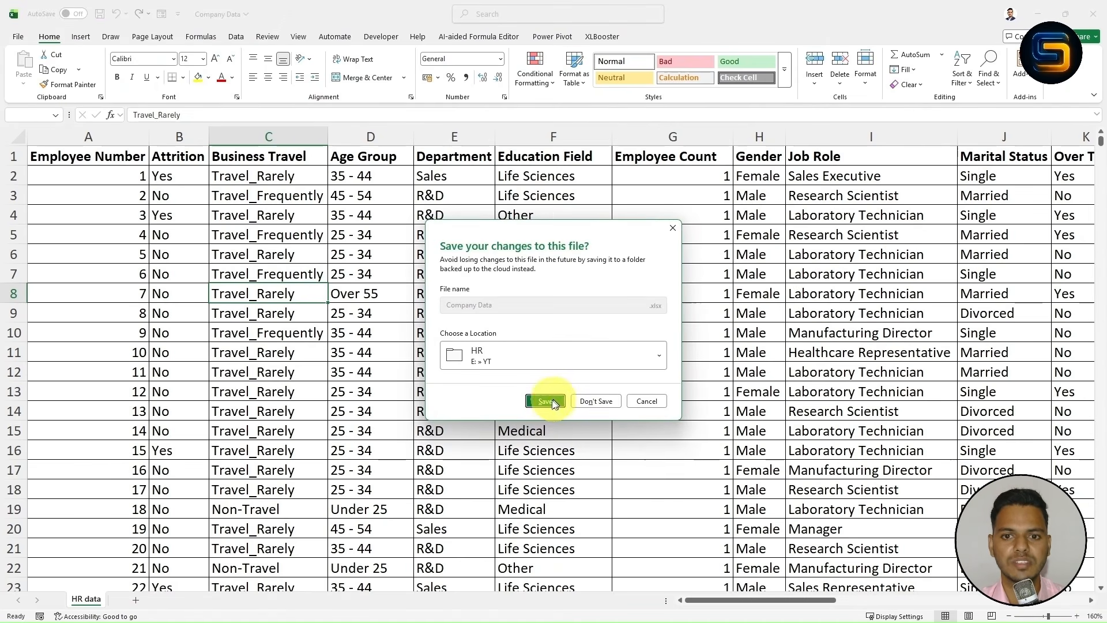
pyautogui.click(545, 401)
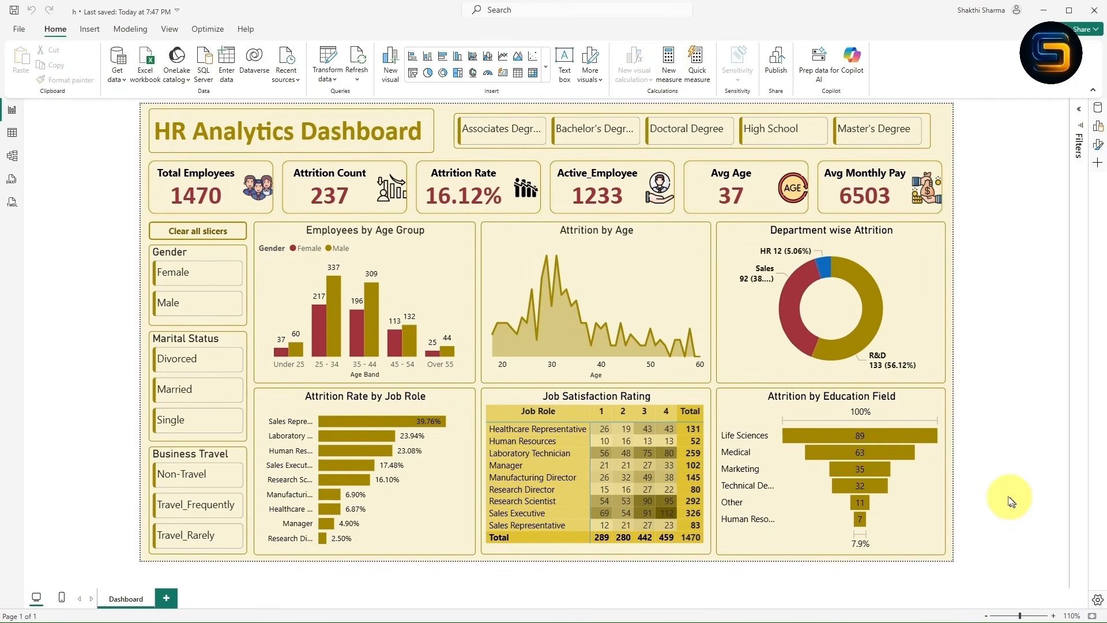
# - Create a new blank report in Power BI Desktop
pyautogui.click(19, 30)
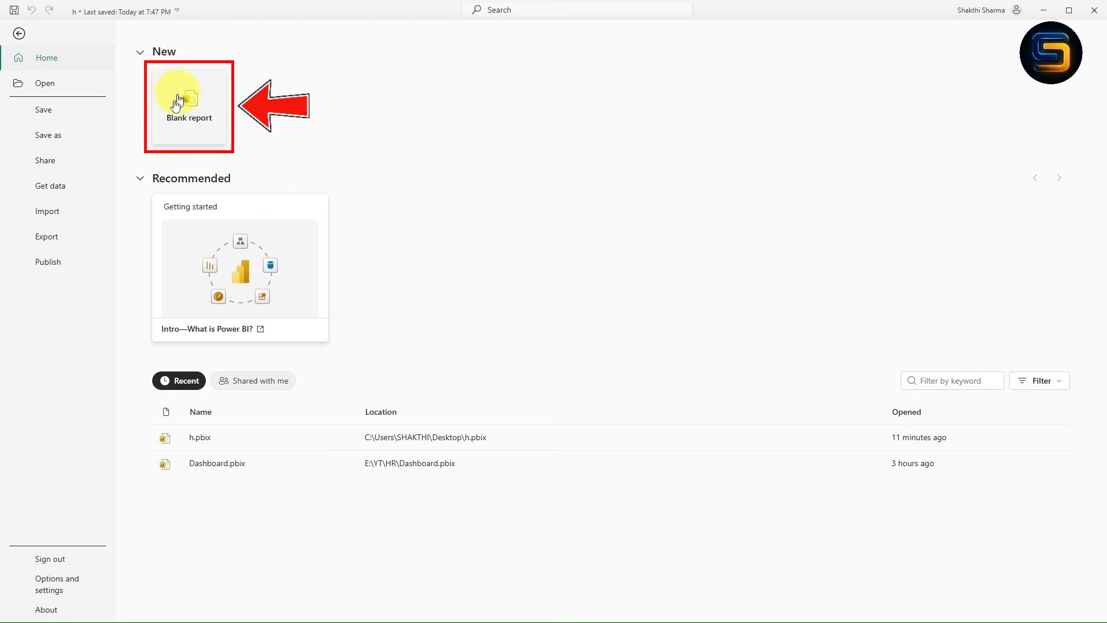
pyautogui.click(192, 113)
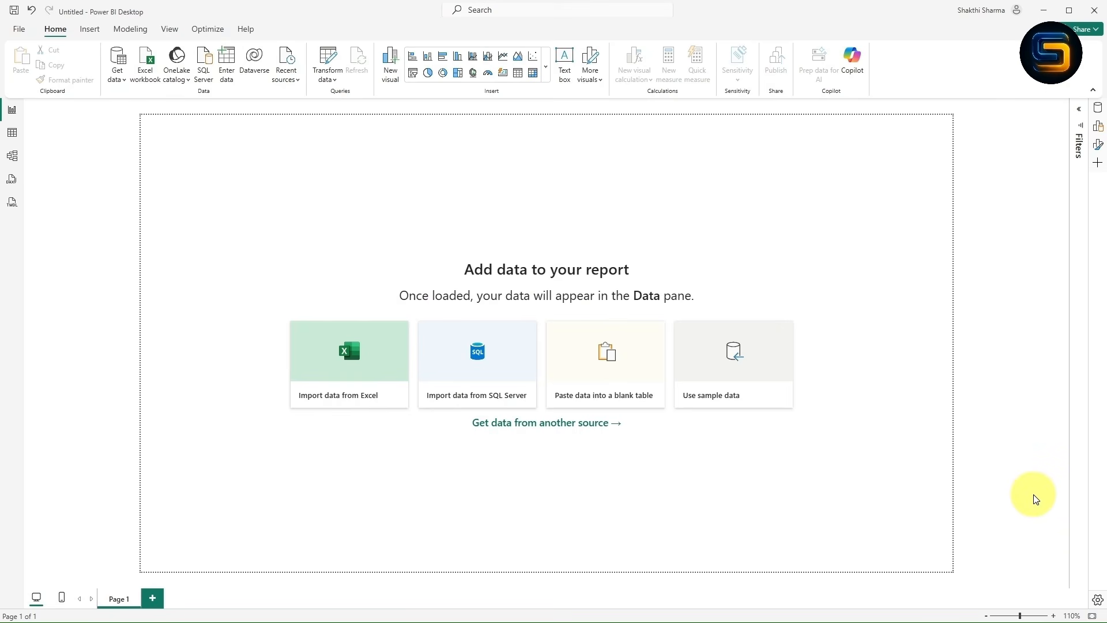
# - Outline the whole report window and its command ribbon with on-screen boxes, and clear the markings
pyautogui.moveTo(2, 2)
pyautogui.mouseDown()
pyautogui.moveTo(451, 175)
pyautogui.moveTo(1008, 453)
pyautogui.moveTo(1095, 582)
pyautogui.moveTo(1100, 621)
pyautogui.mouseUp()
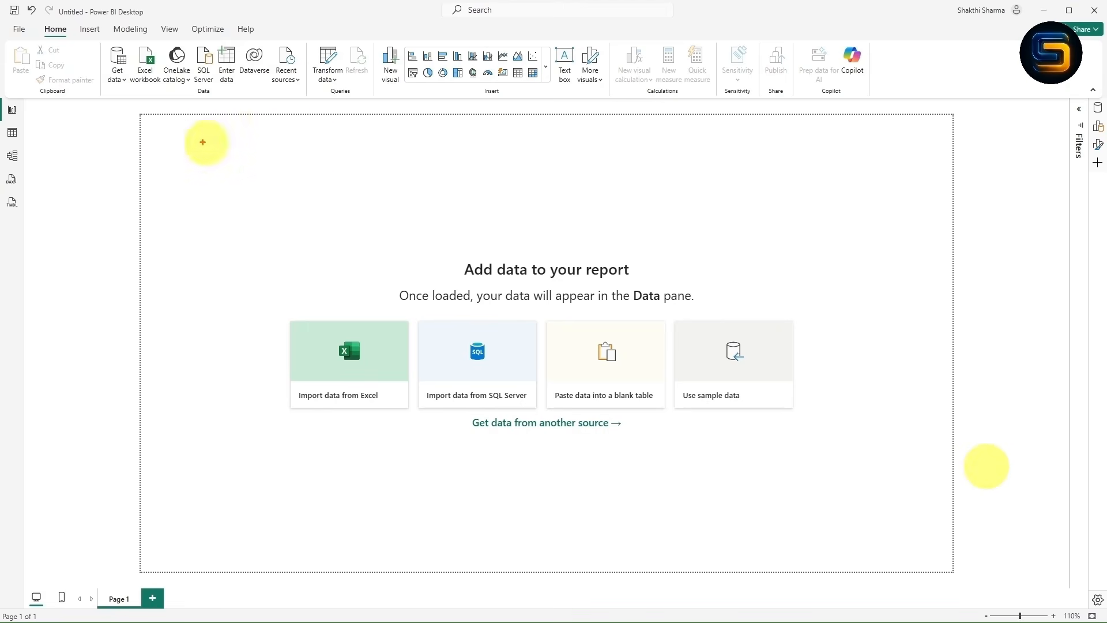
pyautogui.moveTo(6, 23)
pyautogui.mouseDown()
pyautogui.moveTo(794, 104)
pyautogui.moveTo(875, 99)
pyautogui.mouseUp()
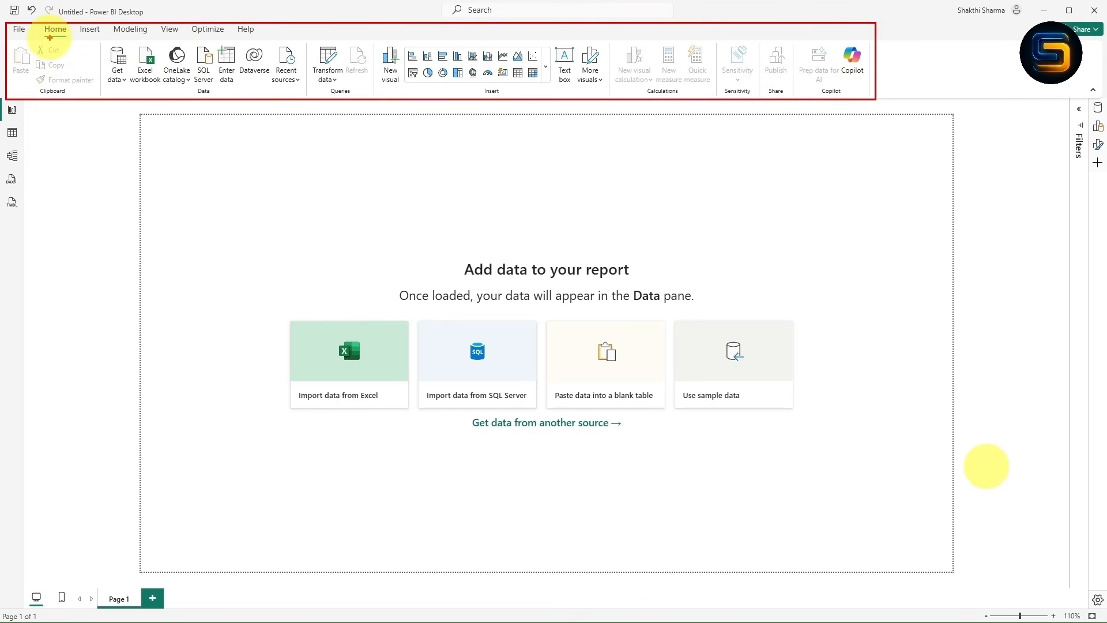
pyautogui.press('Escape')
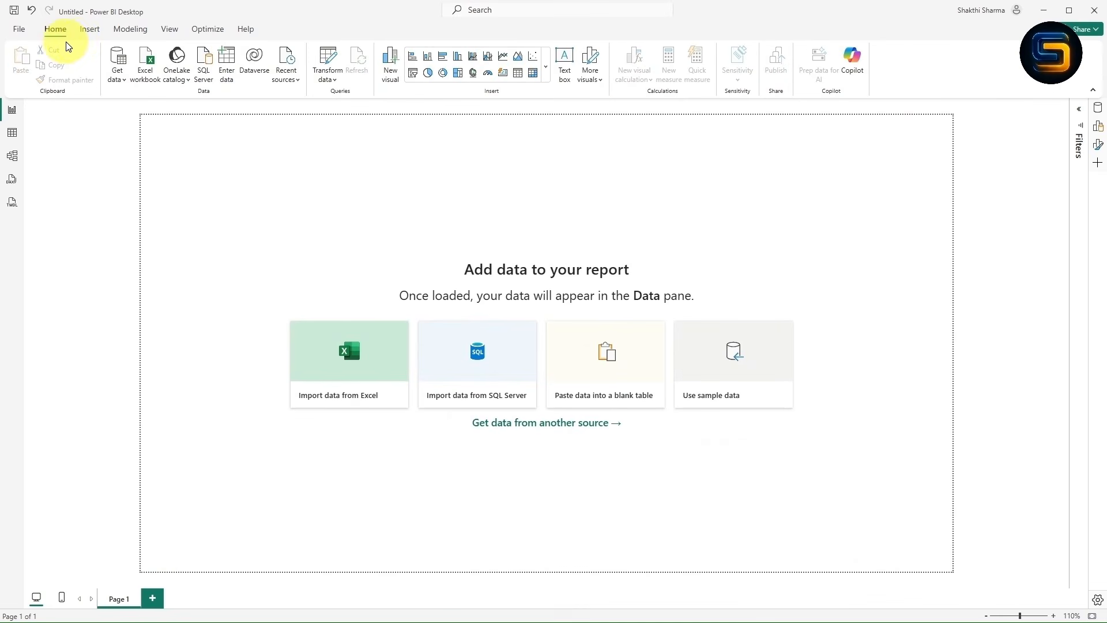
# - Look through the Insert, Modeling, View, Optimize and Help commands, return to Home, and briefly outline the report canvas
pyautogui.click(84, 36)
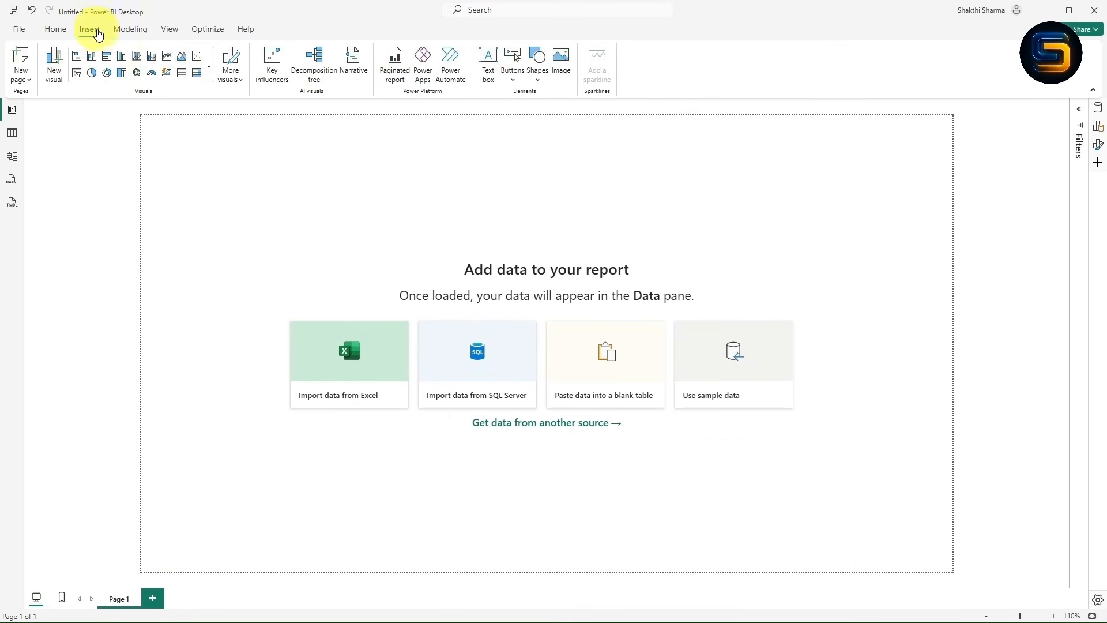
pyautogui.click(132, 33)
pyautogui.click(171, 36)
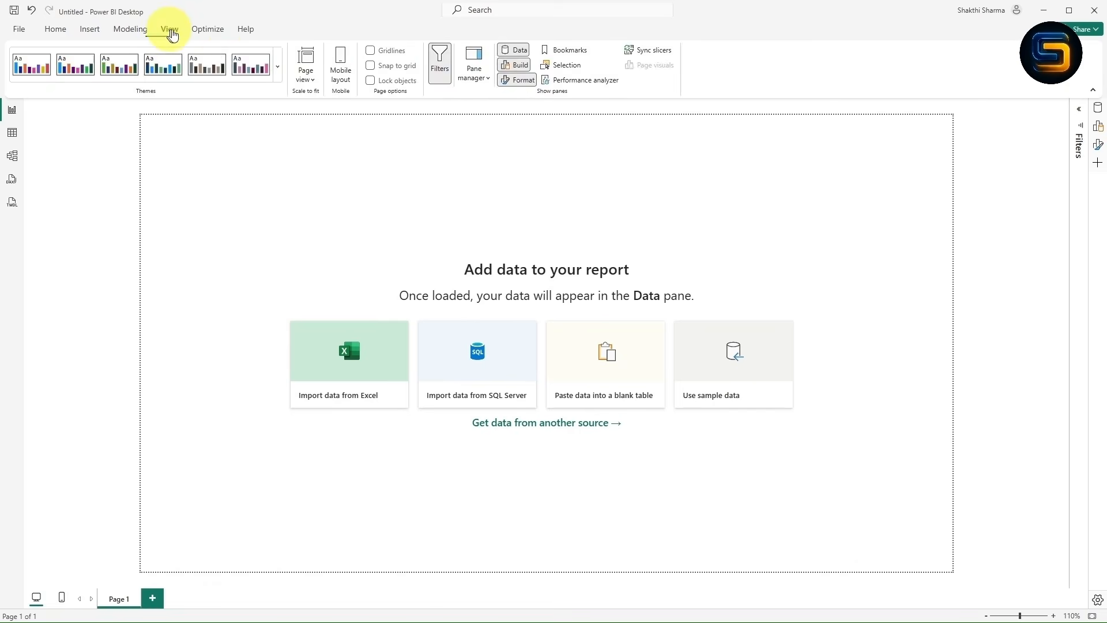
pyautogui.click(218, 35)
pyautogui.click(244, 33)
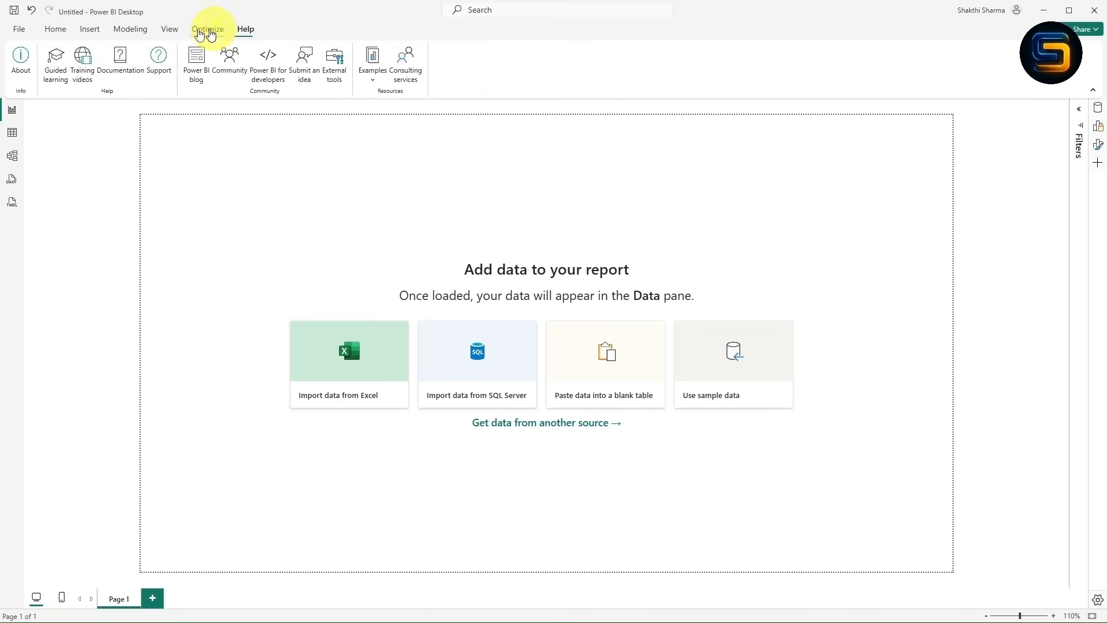
pyautogui.click(55, 30)
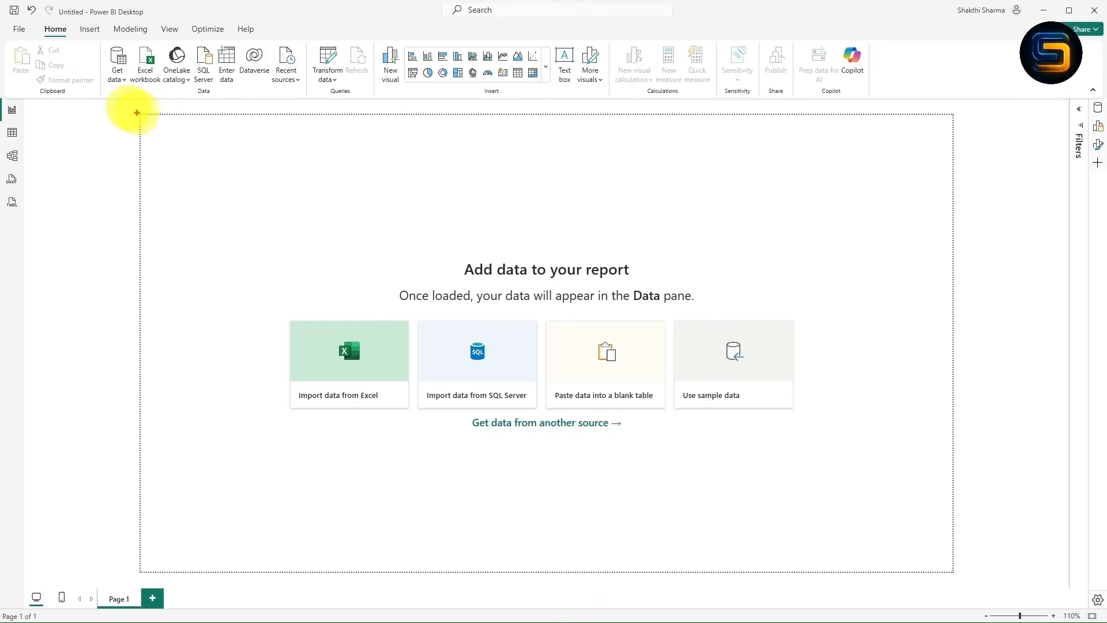
pyautogui.moveTo(139, 113); pyautogui.dragTo(954, 570)
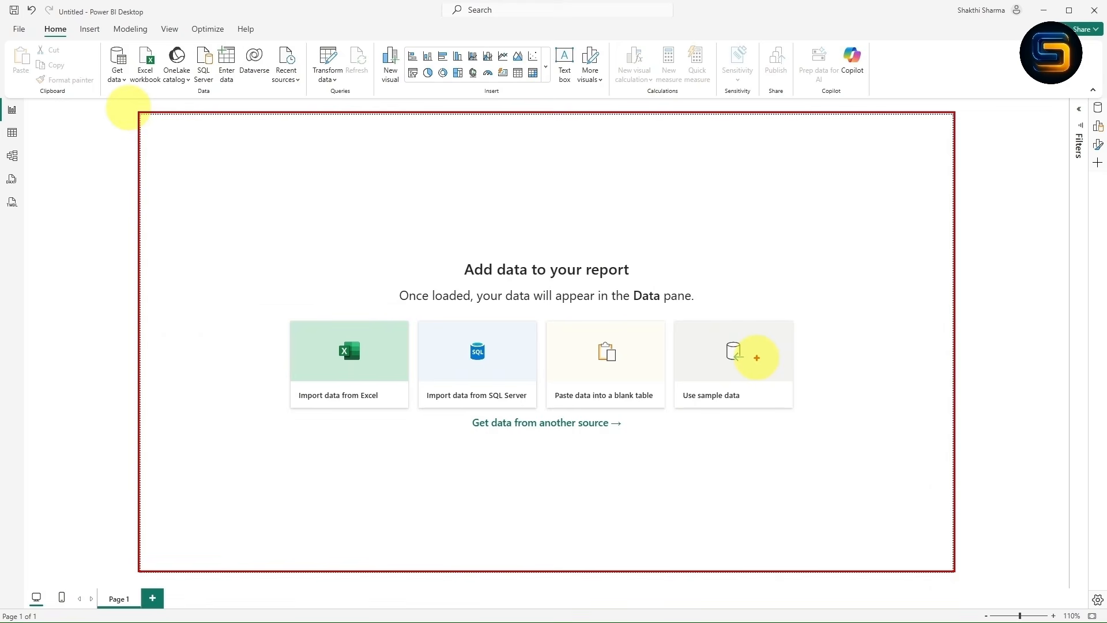
pyautogui.press('Escape')
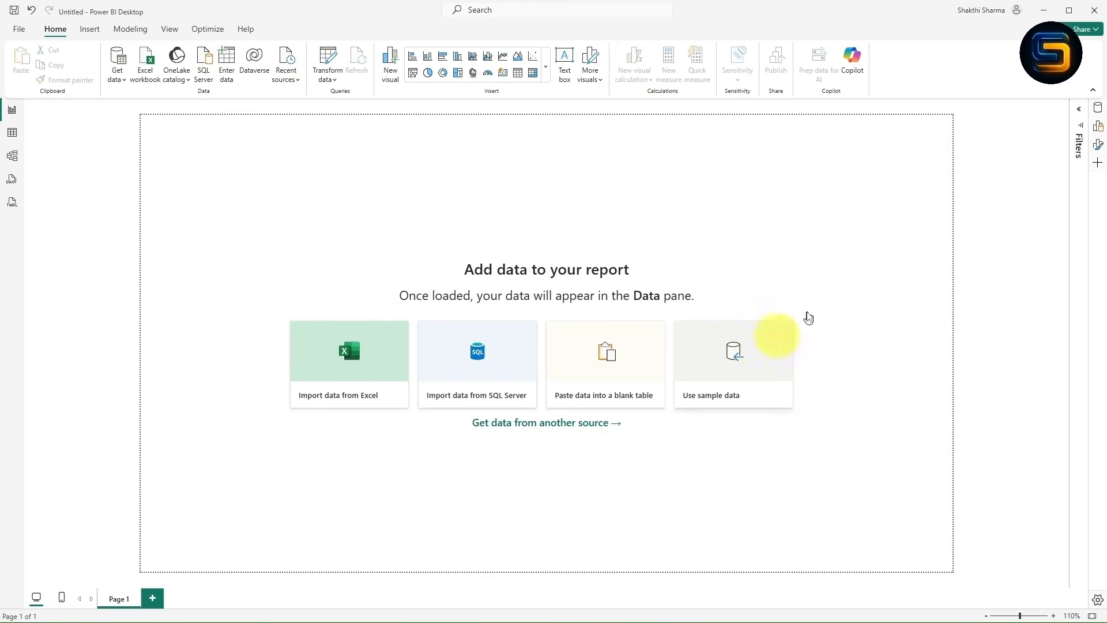
# - Show the Data, Build, Format and Filters panes, and outline the Build pane with an on-screen box
pyautogui.click(1098, 114)
pyautogui.click(1099, 128)
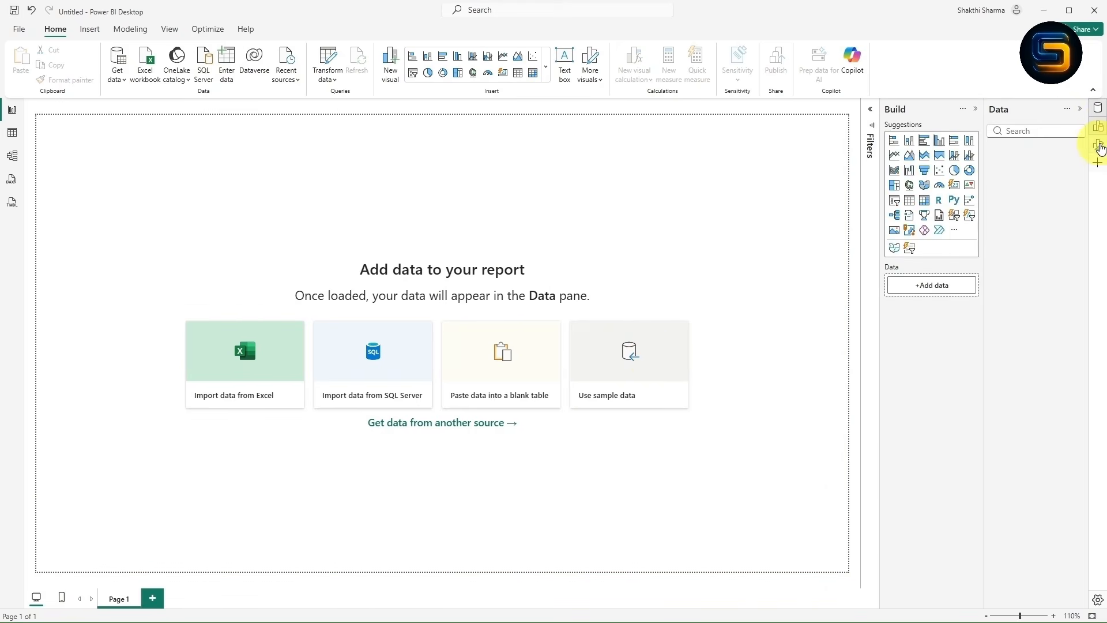
pyautogui.click(1098, 145)
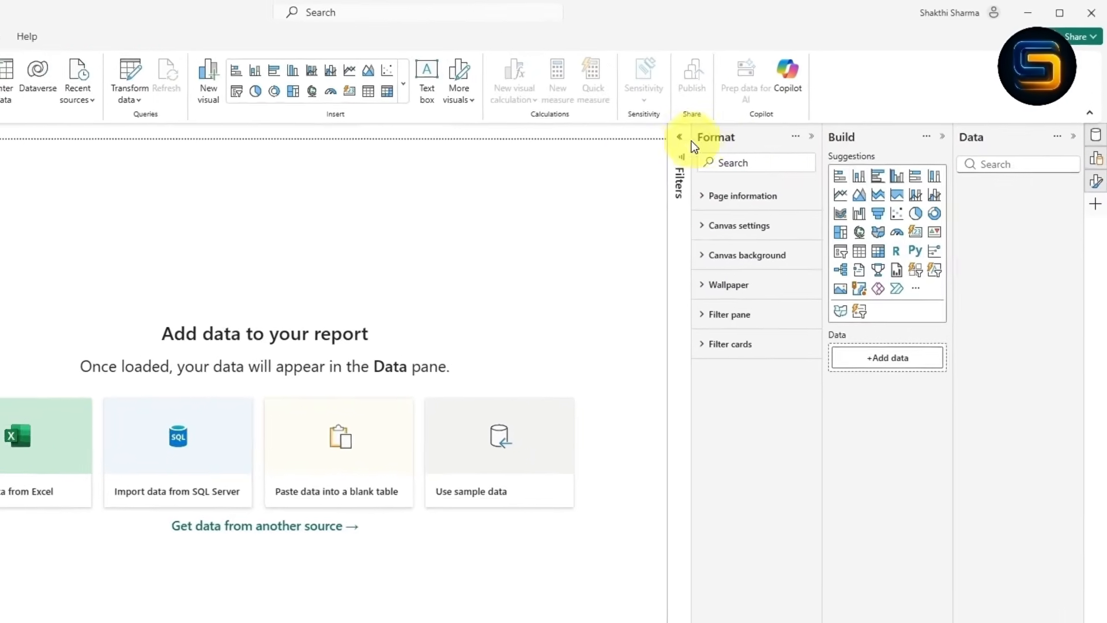
pyautogui.click(762, 110)
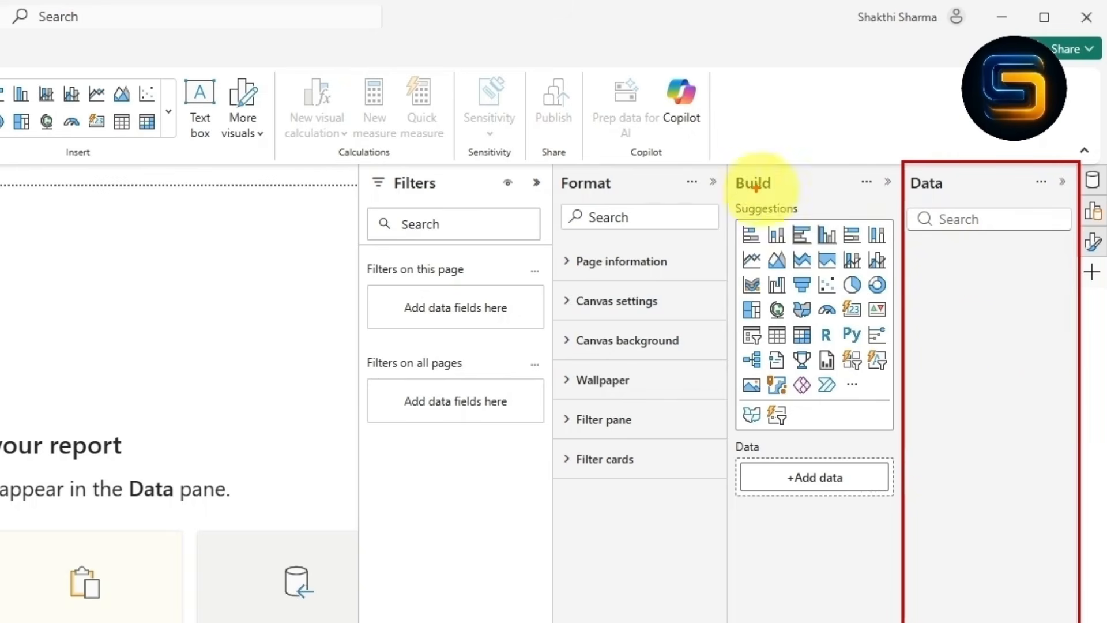
pyautogui.moveTo(727, 165); pyautogui.dragTo(900, 595)
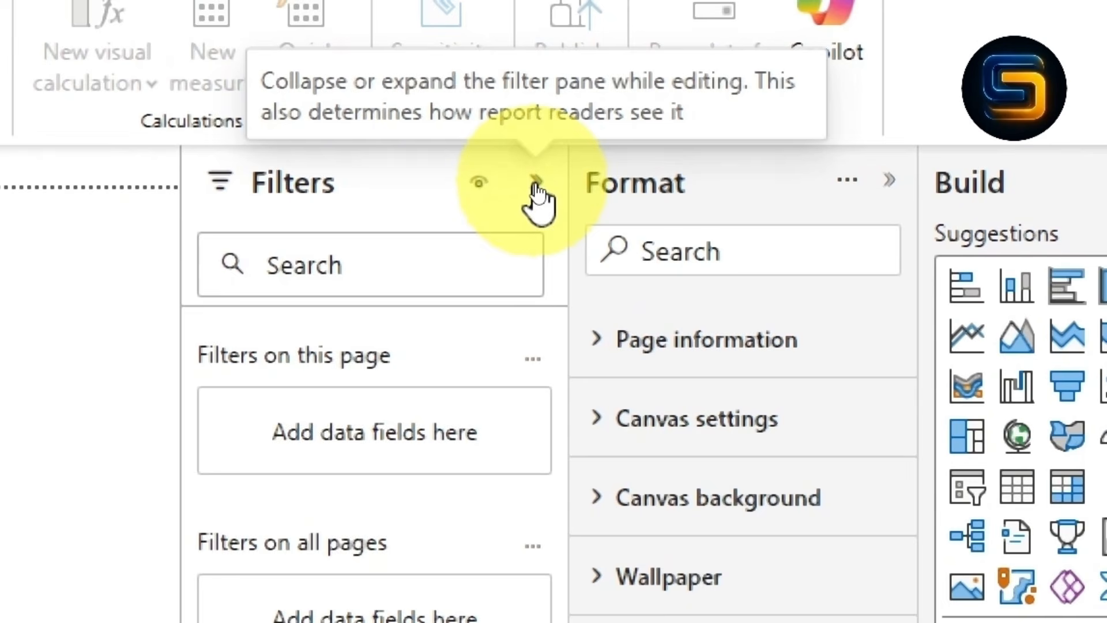
# - Collapse the Filters, Format, Build and Data panes
pyautogui.click(535, 185)
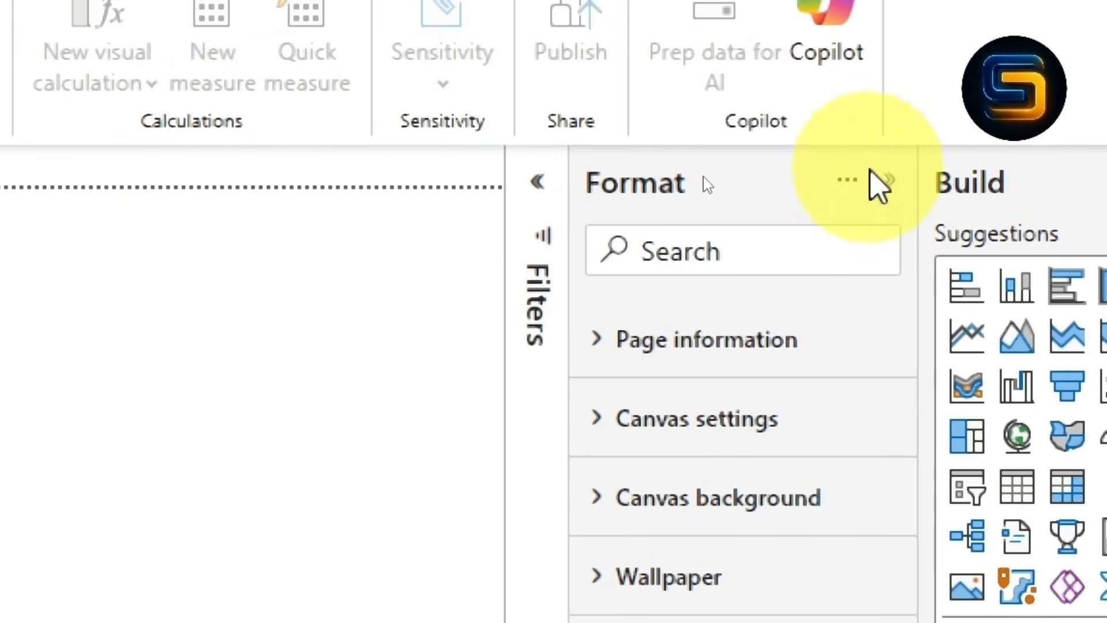
pyautogui.click(889, 181)
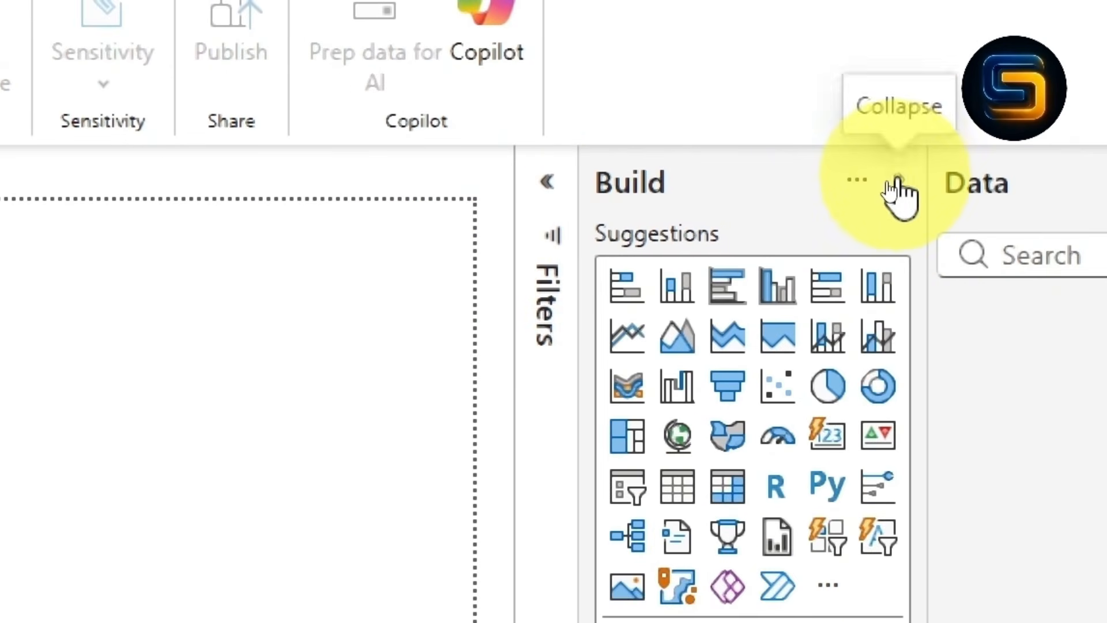
pyautogui.click(904, 181)
pyautogui.click(1037, 183)
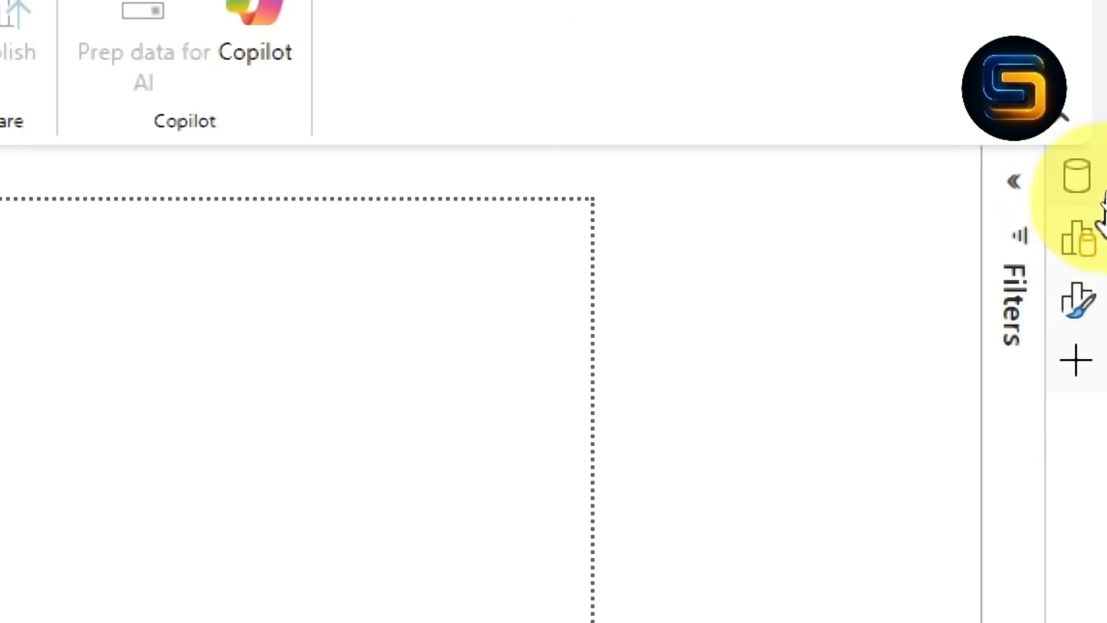
# - Reopen the Data, Build and Format panes, and collapse all three again
pyautogui.click(1094, 190)
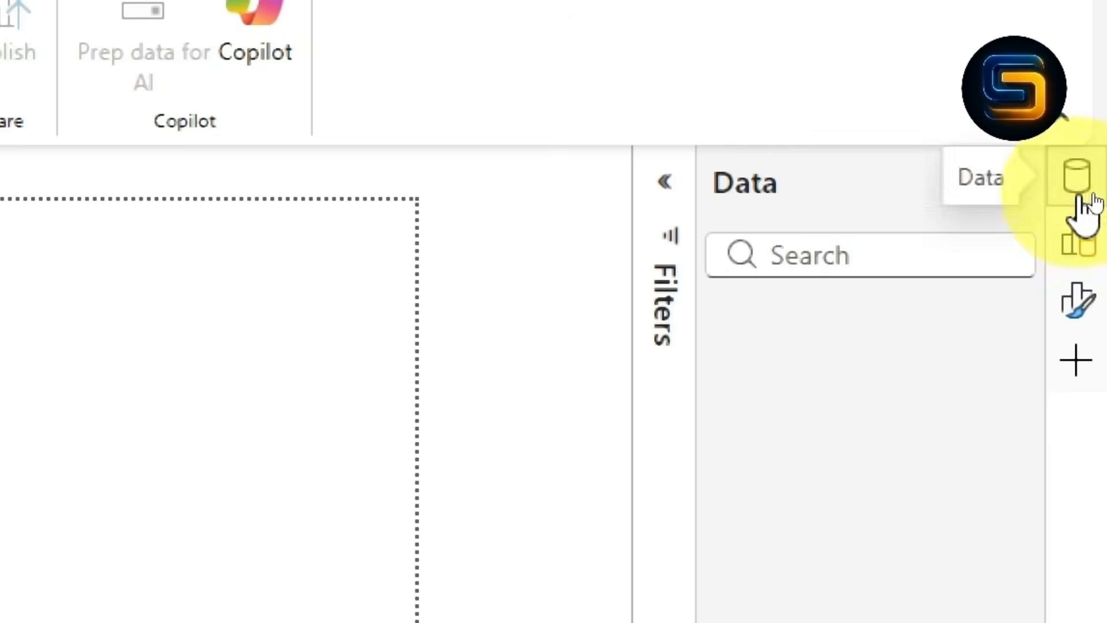
pyautogui.click(1078, 245)
pyautogui.click(1078, 297)
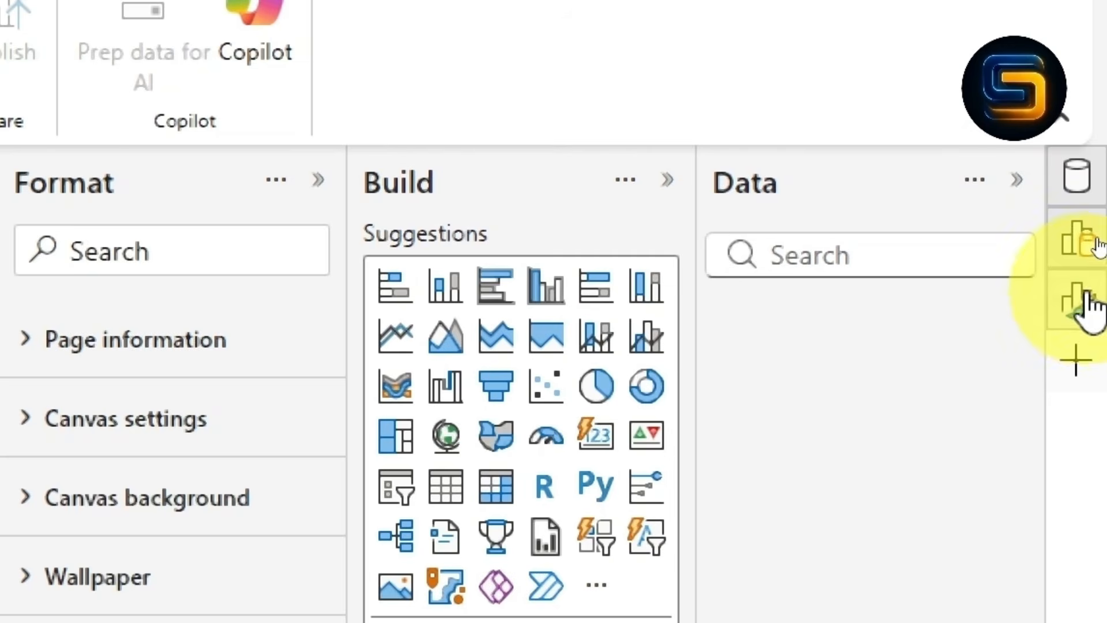
pyautogui.click(1017, 182)
pyautogui.click(1016, 181)
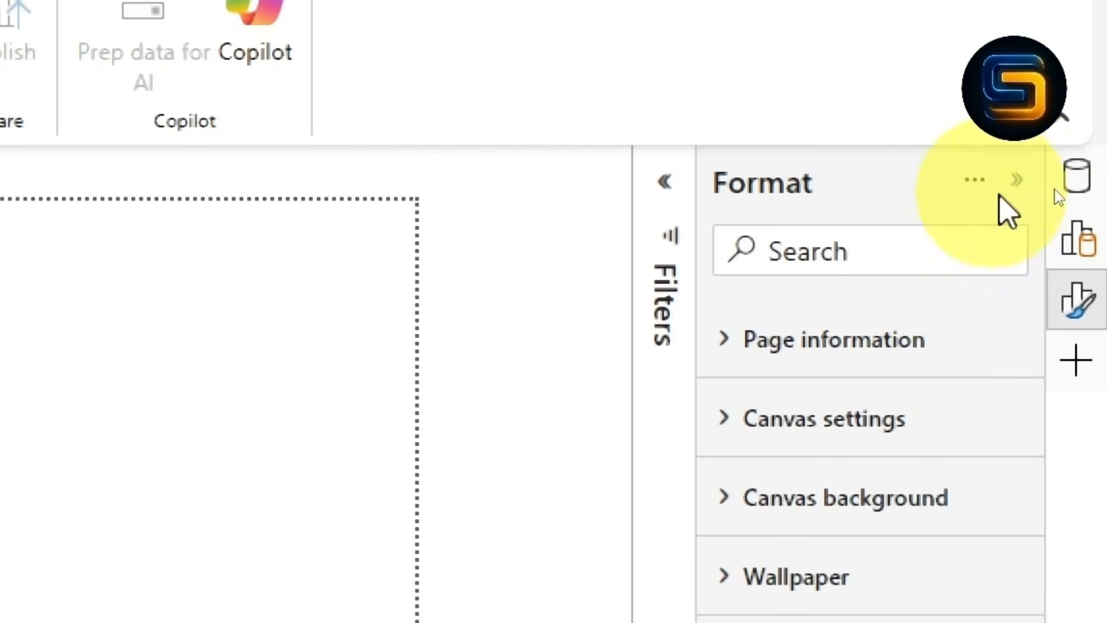
pyautogui.click(1017, 181)
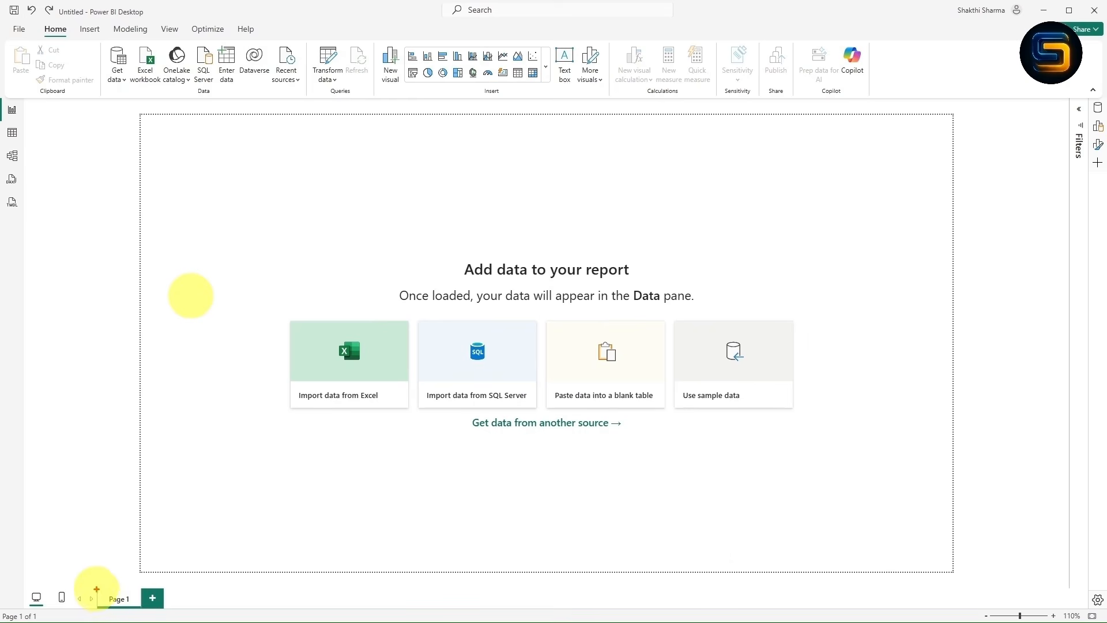
# - Rename the report page Page 1 as Dashboard
pyautogui.moveTo(94, 590); pyautogui.dragTo(125, 595)
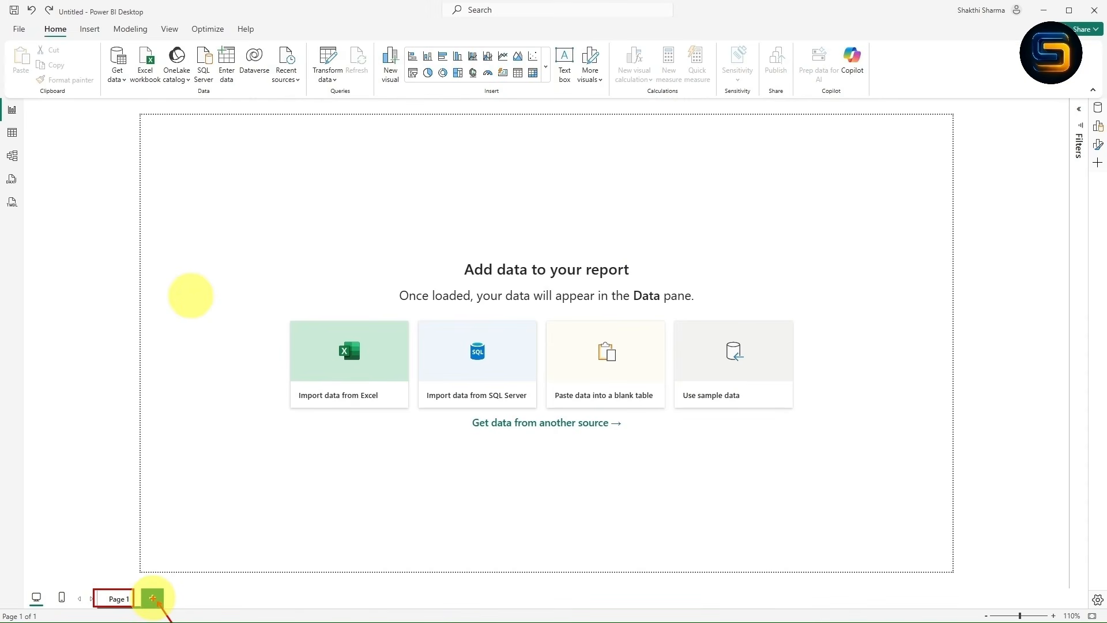
pyautogui.press('Escape')
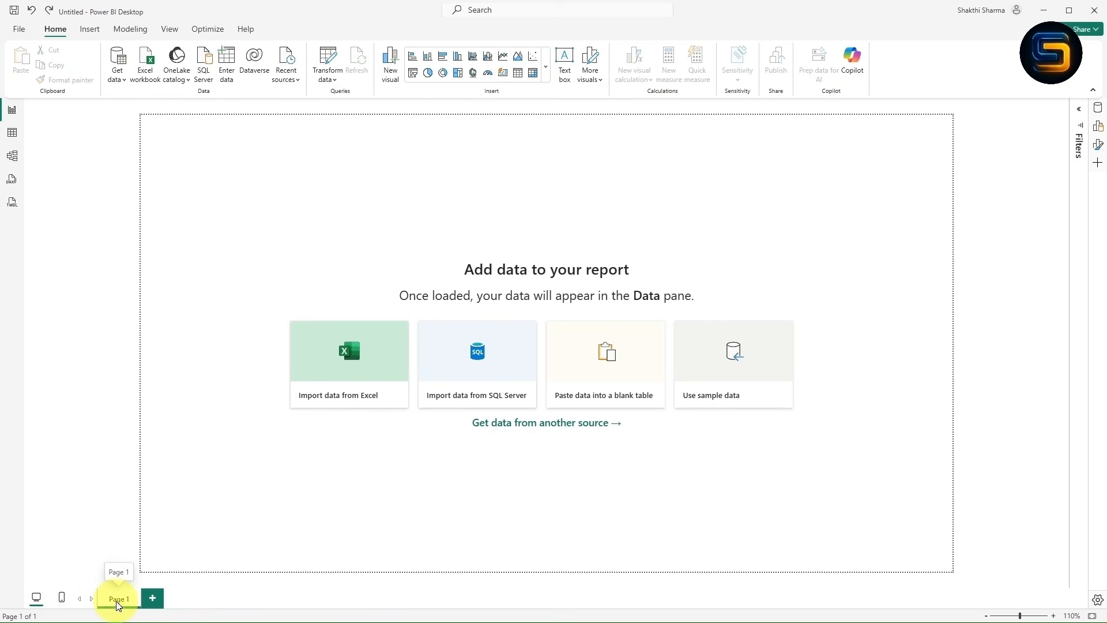
pyautogui.rightClick(115, 600)
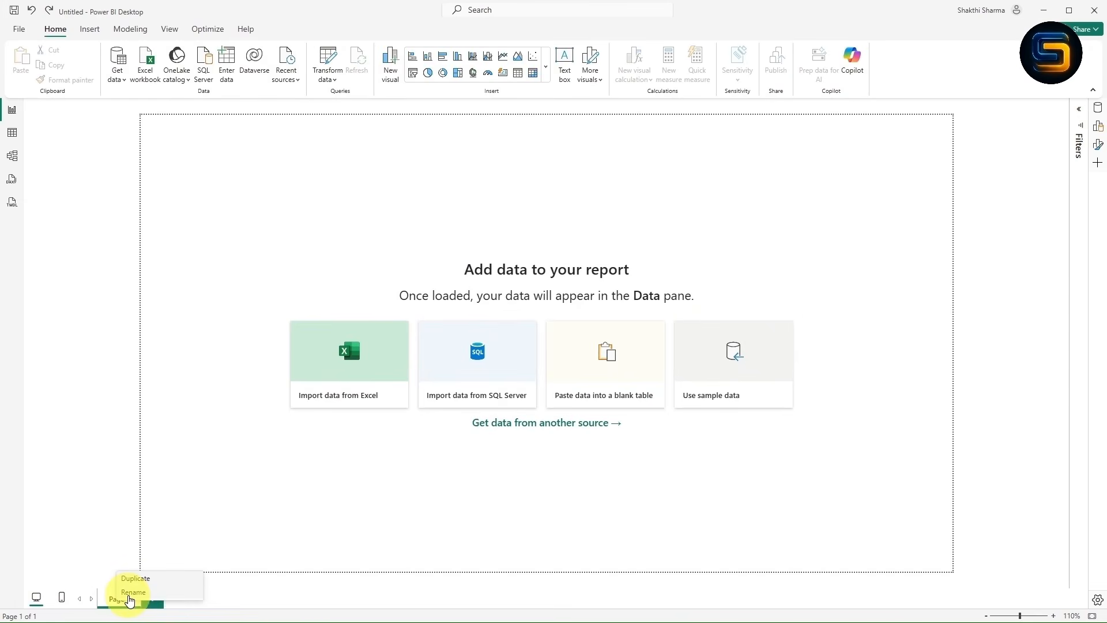
pyautogui.click(119, 597)
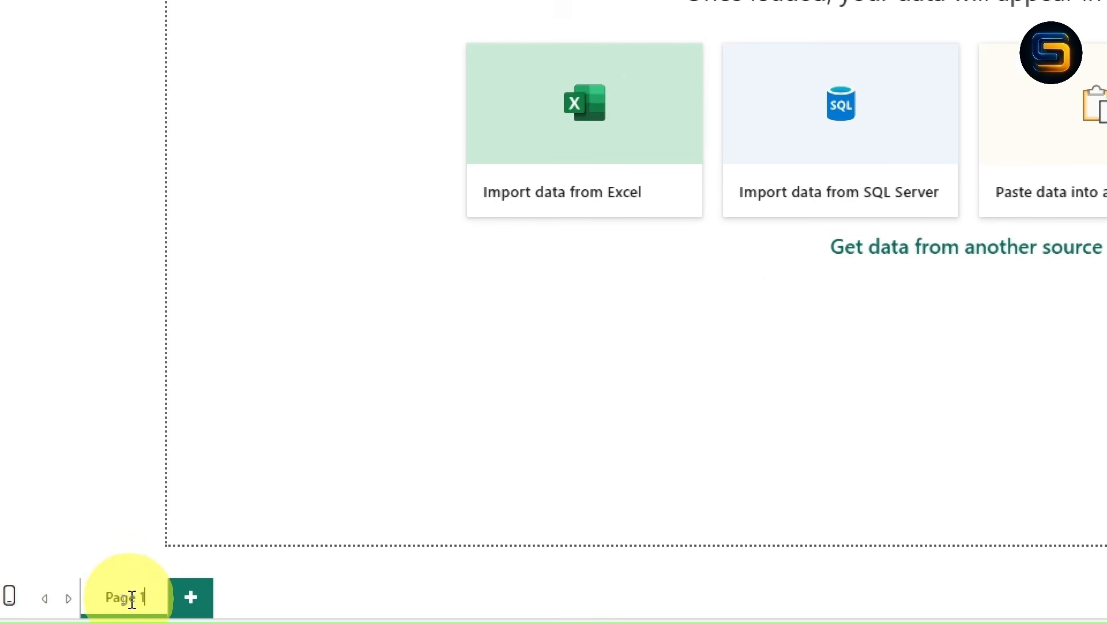
pyautogui.press('BackSpace')
pyautogui.press('BackSpace')
pyautogui.press('BackSpace')
pyautogui.press('BackSpace')
pyautogui.press('BackSpace')
pyautogui.press('BackSpace')
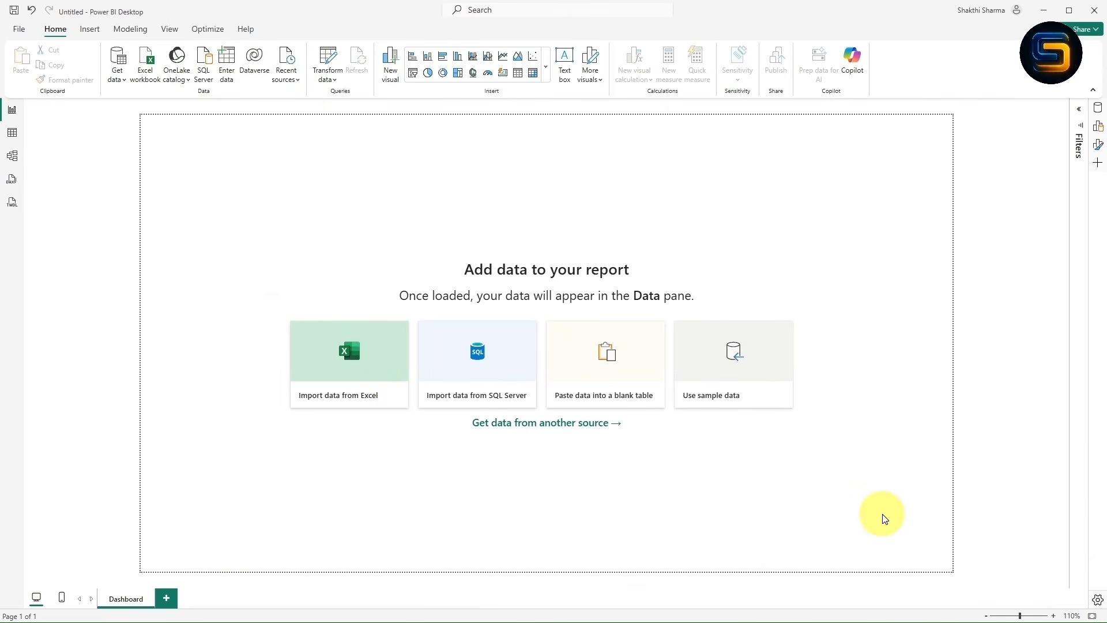
# - Briefly outline the data import options on the canvas, open the full Get Data source list, and scroll through it
pyautogui.moveTo(256, 306)
pyautogui.mouseDown()
pyautogui.moveTo(805, 363)
pyautogui.moveTo(867, 422)
pyautogui.moveTo(862, 432)
pyautogui.mouseUp()
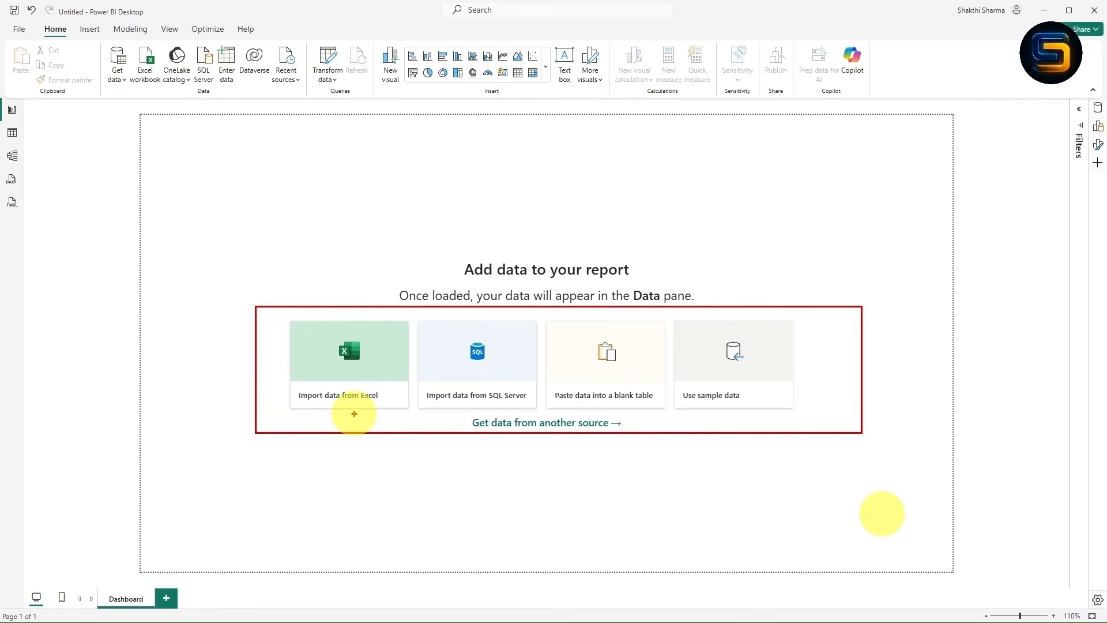
pyautogui.press('Escape')
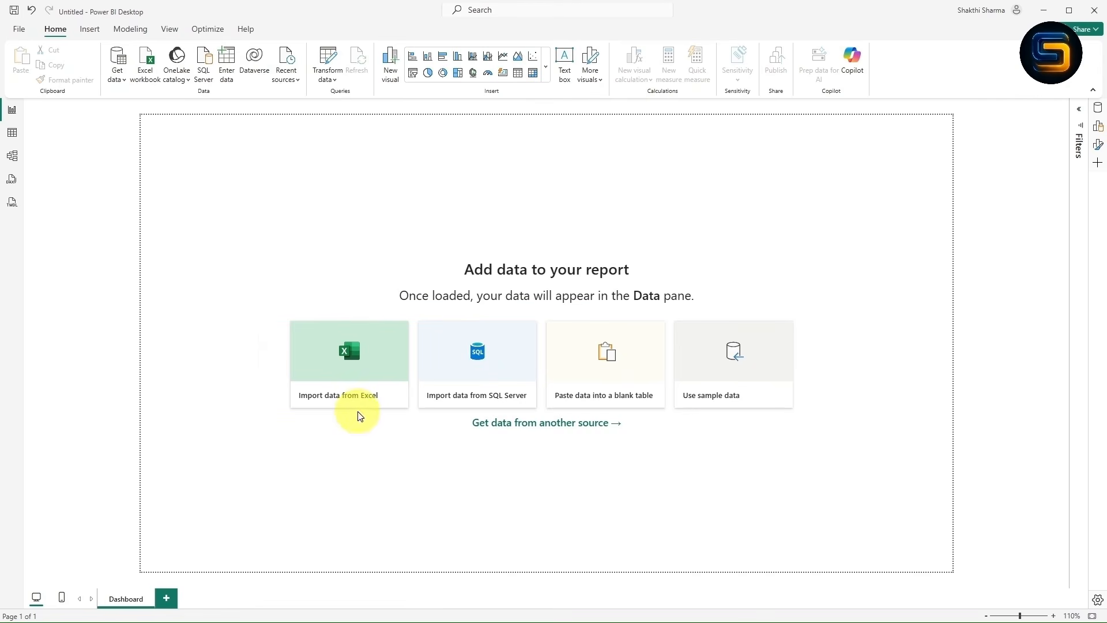
pyautogui.click(117, 83)
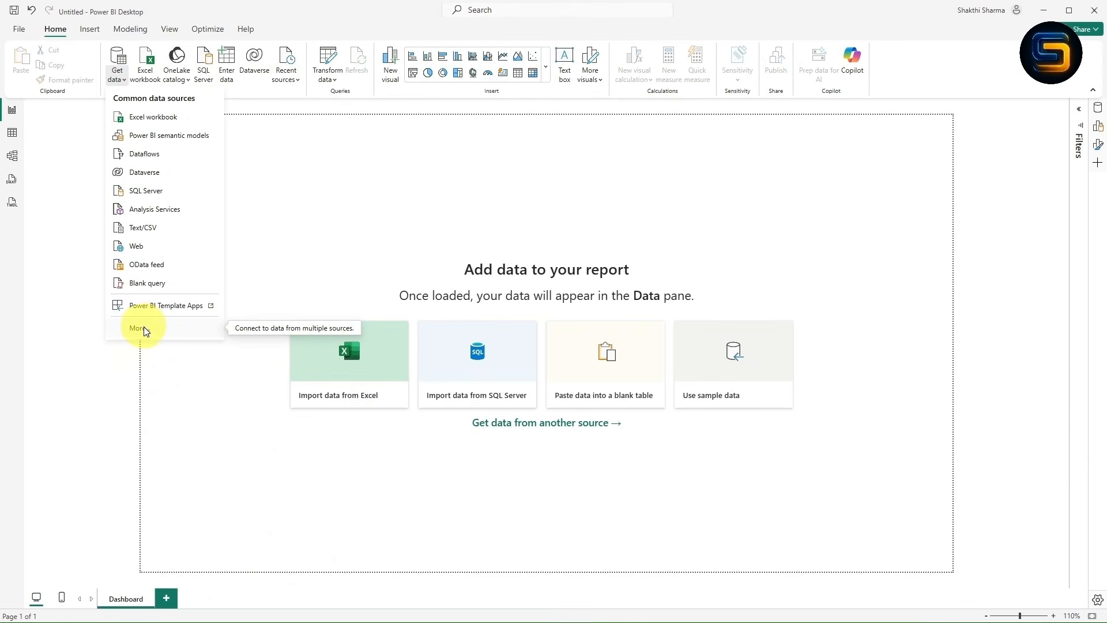
pyautogui.click(144, 329)
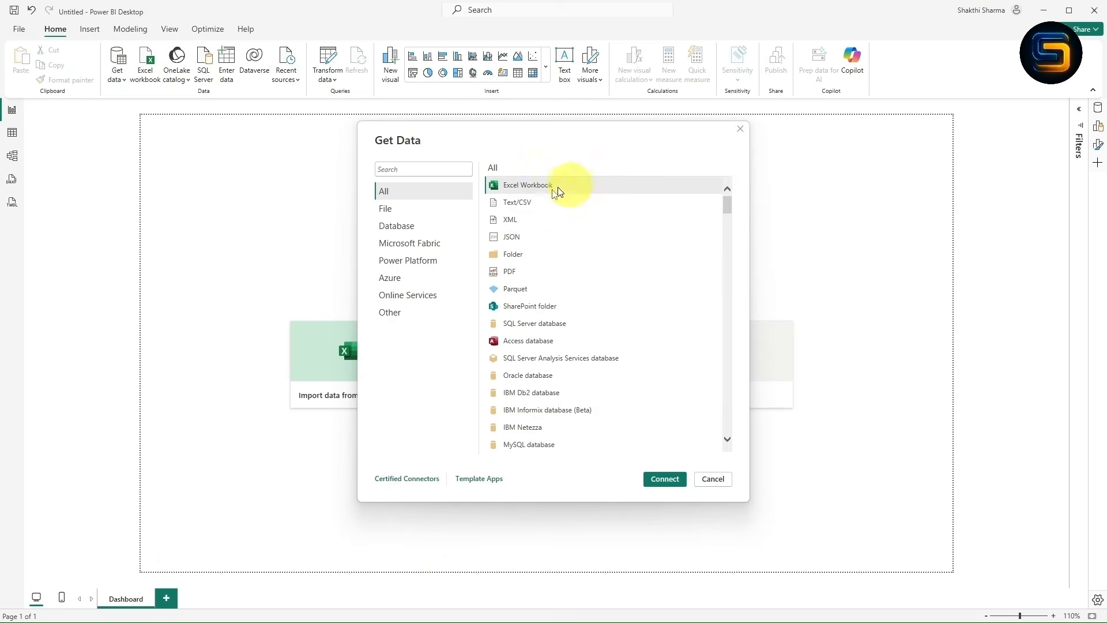
pyautogui.moveTo(726, 204)
pyautogui.mouseDown()
pyautogui.moveTo(731, 434)
pyautogui.moveTo(726, 193)
pyautogui.mouseUp()
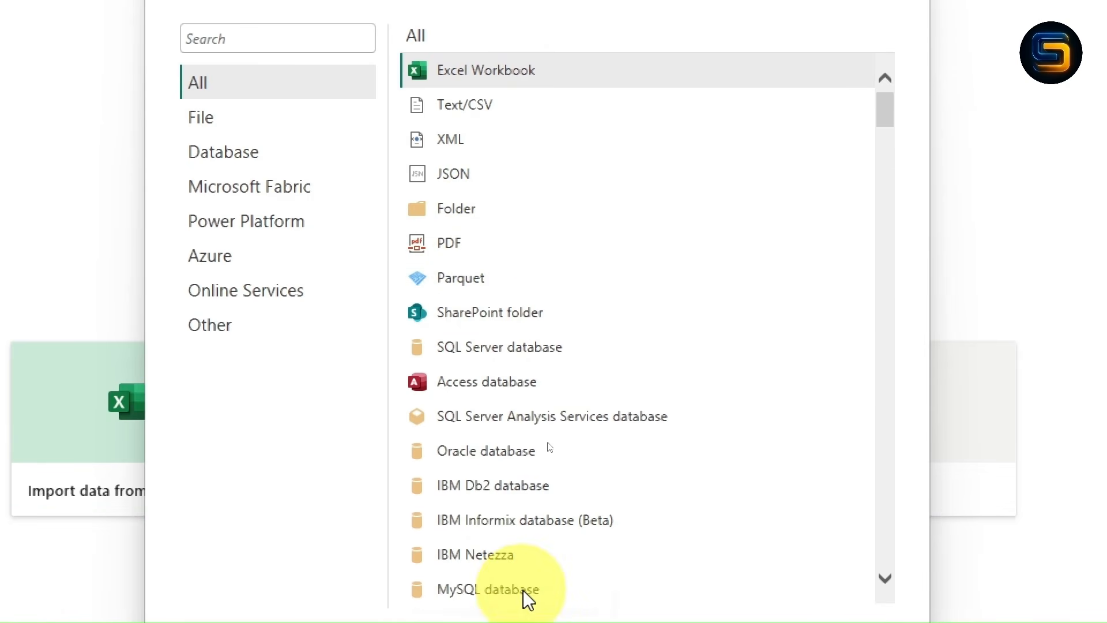
# - Look through the Get Data categories from File and Database to Online Services and Other, return to All, and close the dialog
pyautogui.click(233, 124)
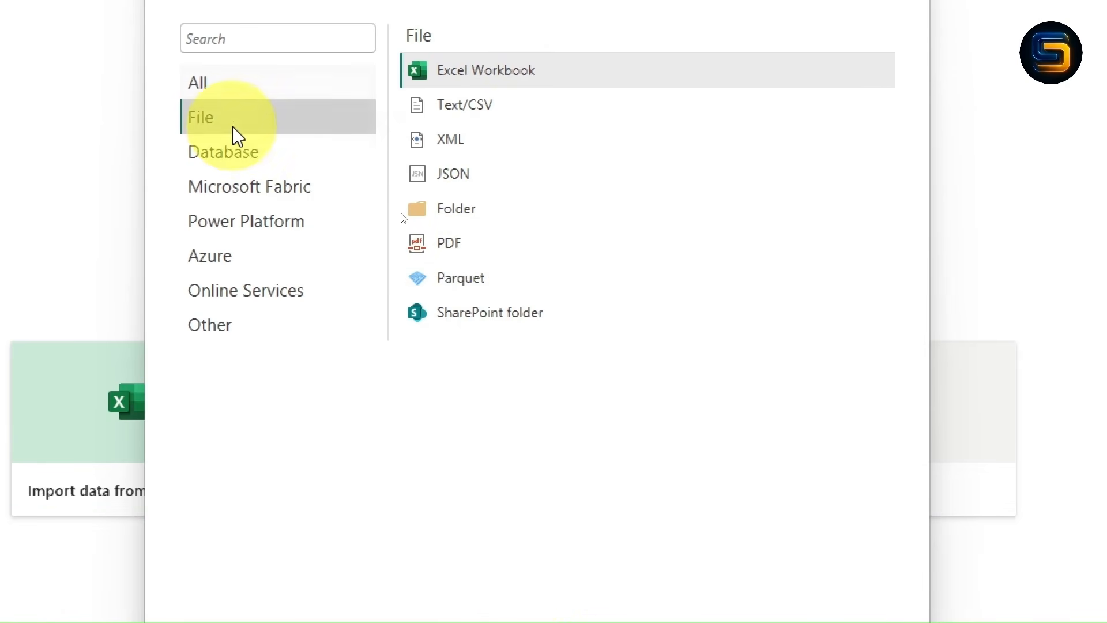
pyautogui.click(260, 161)
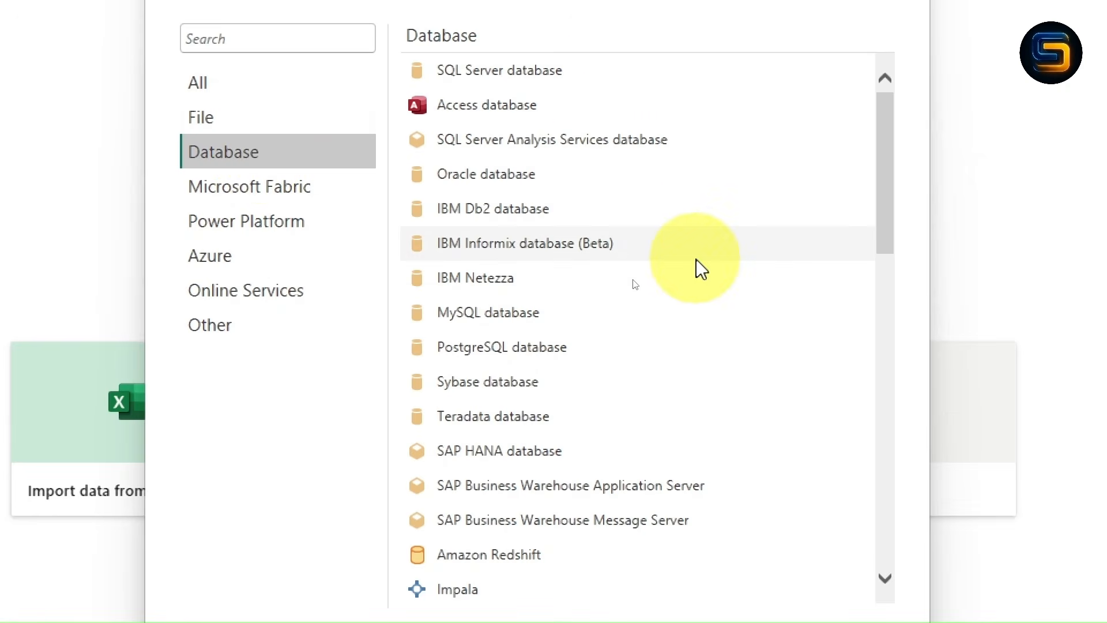
pyautogui.click(288, 198)
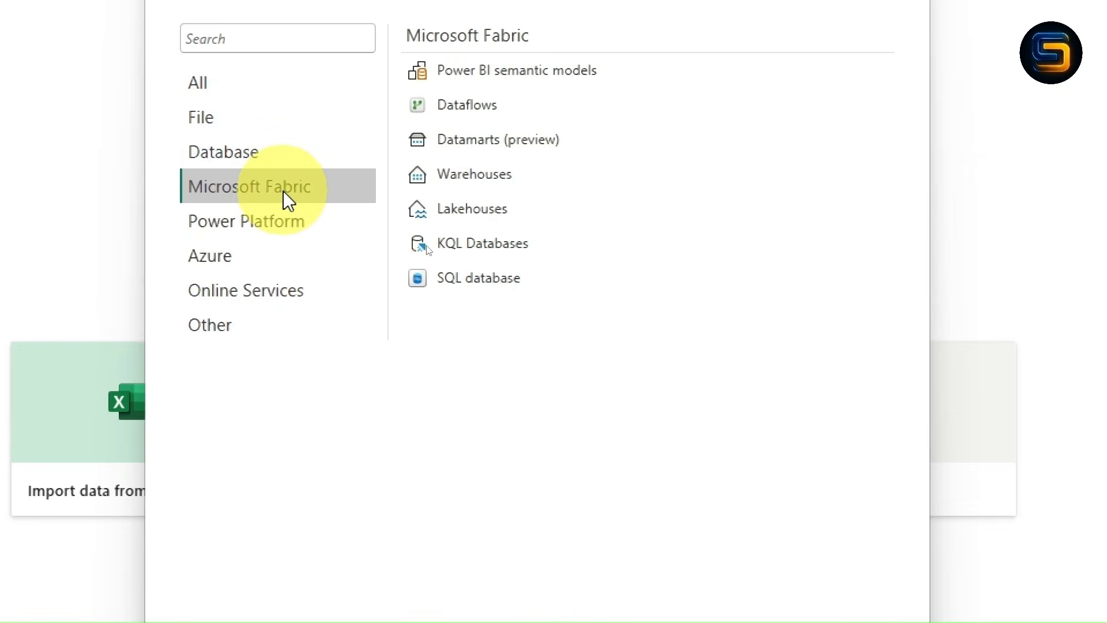
pyautogui.click(279, 223)
pyautogui.click(274, 257)
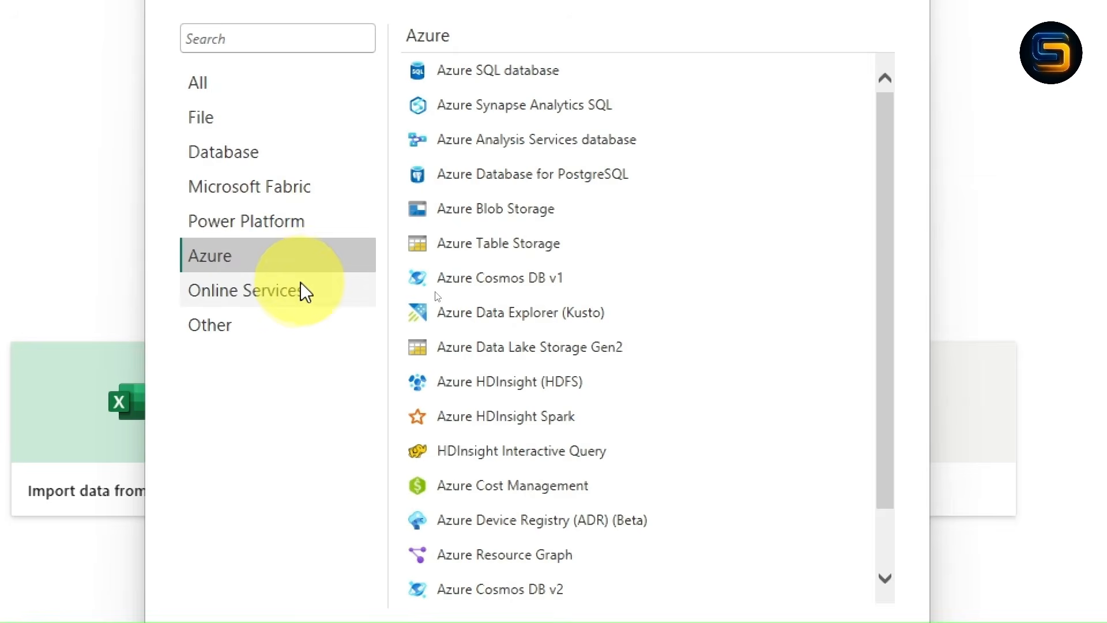
pyautogui.click(277, 293)
pyautogui.click(251, 331)
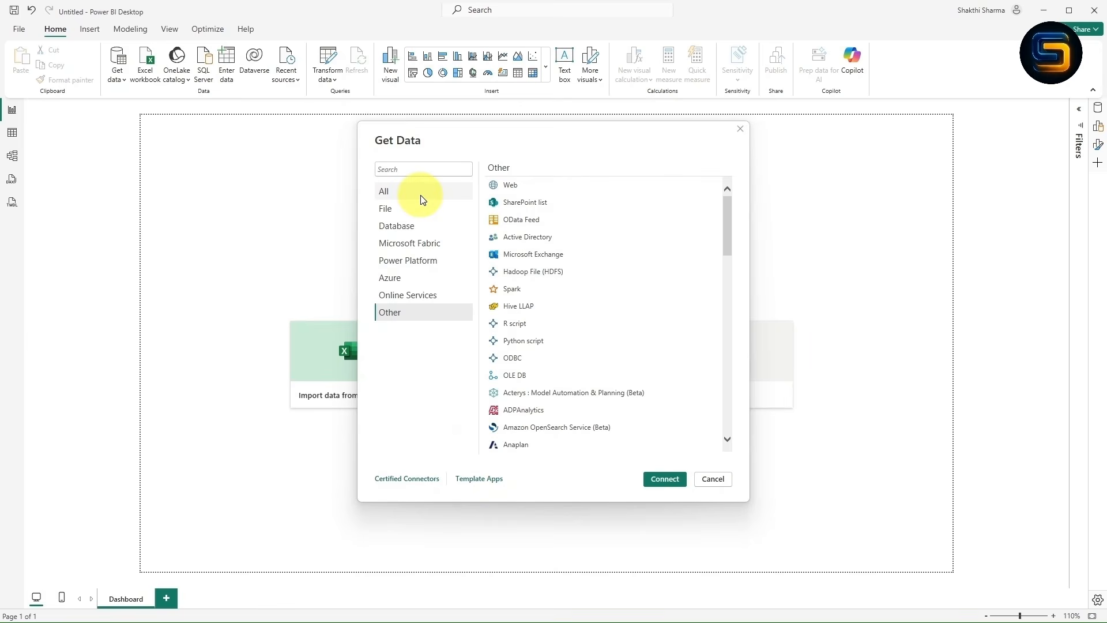
pyautogui.click(422, 196)
pyautogui.click(740, 130)
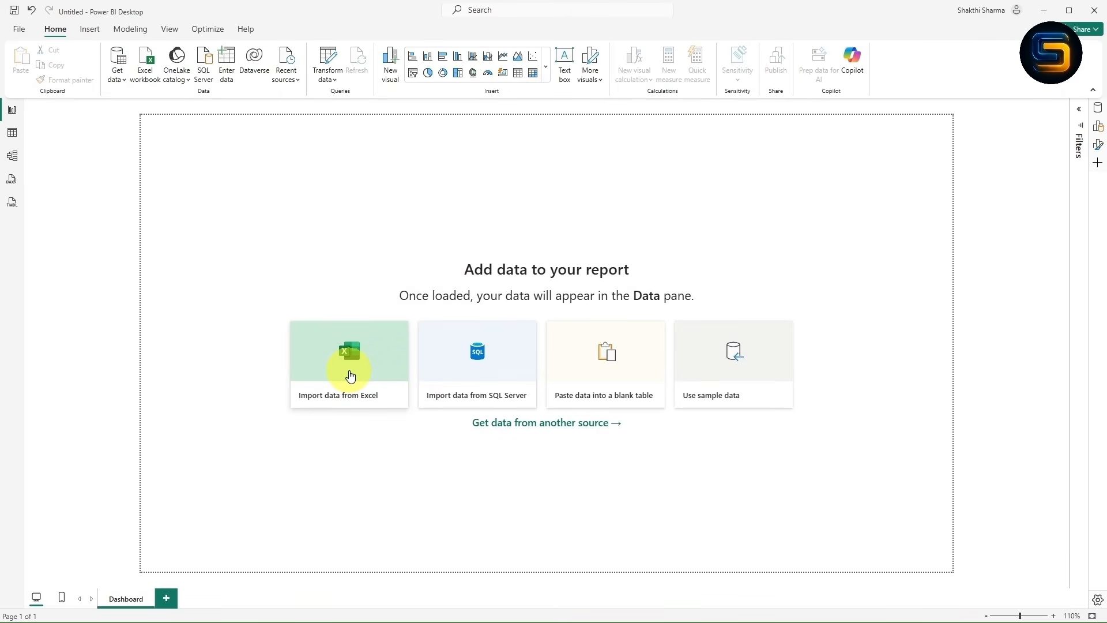
# - Import the Company Data Excel workbook, select HR data, look across its preview columns, and load it into the report
pyautogui.click(357, 367)
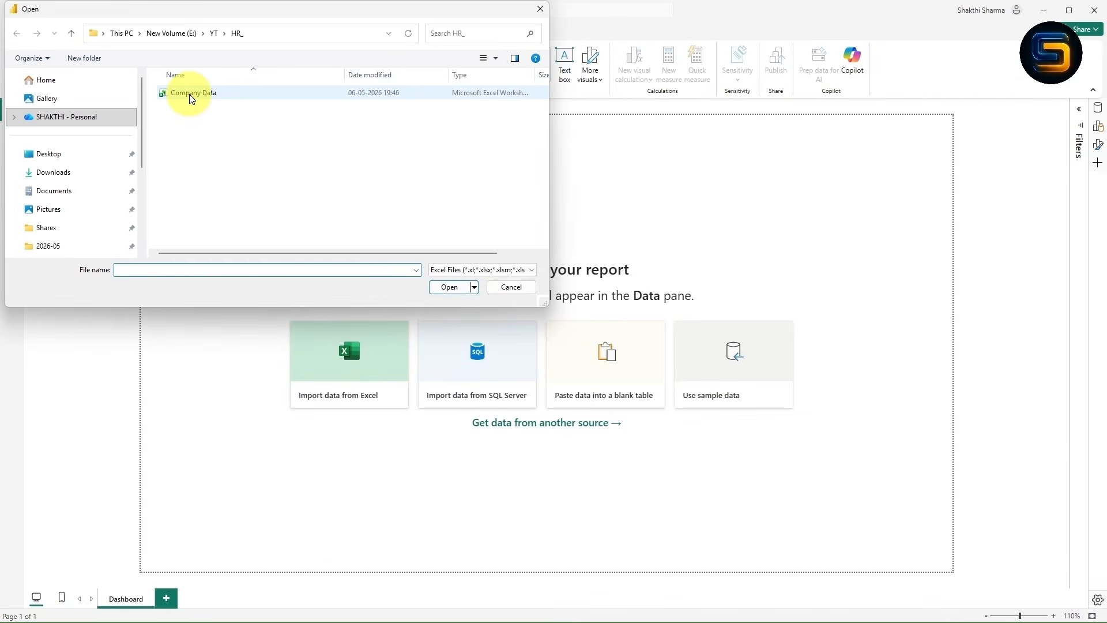
pyautogui.click(190, 95)
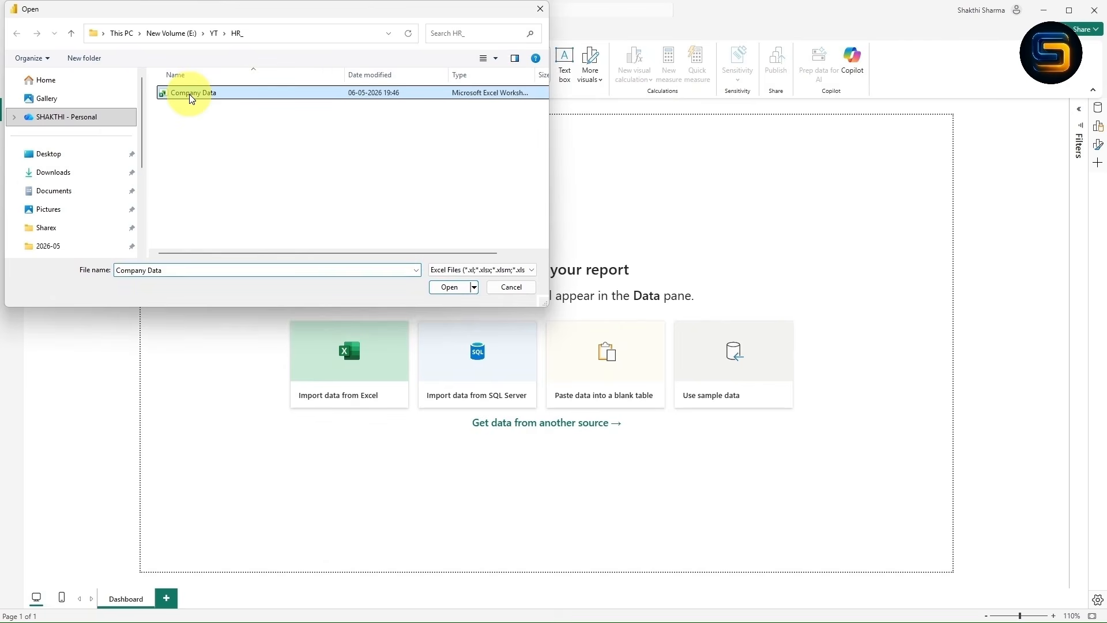
pyautogui.click(449, 287)
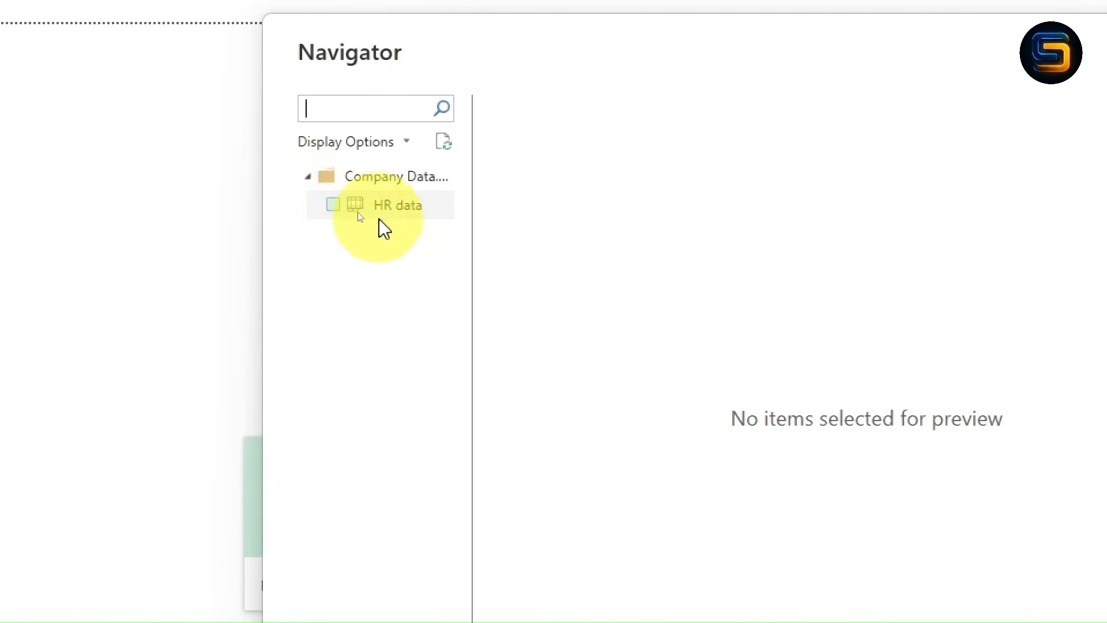
pyautogui.click(333, 205)
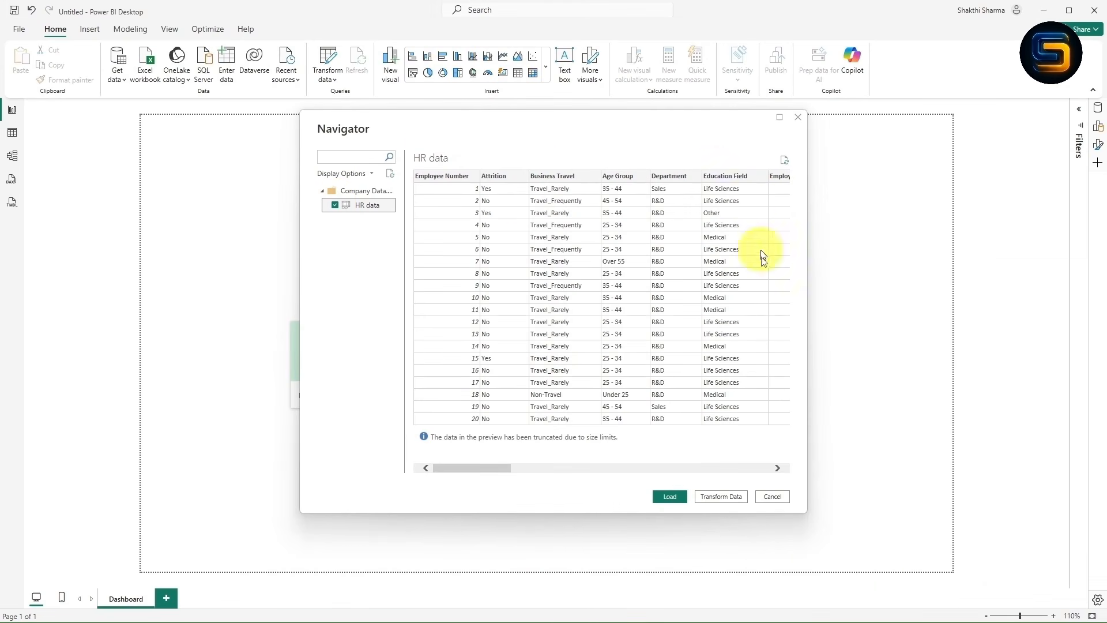
pyautogui.moveTo(492, 469); pyautogui.dragTo(469, 469)
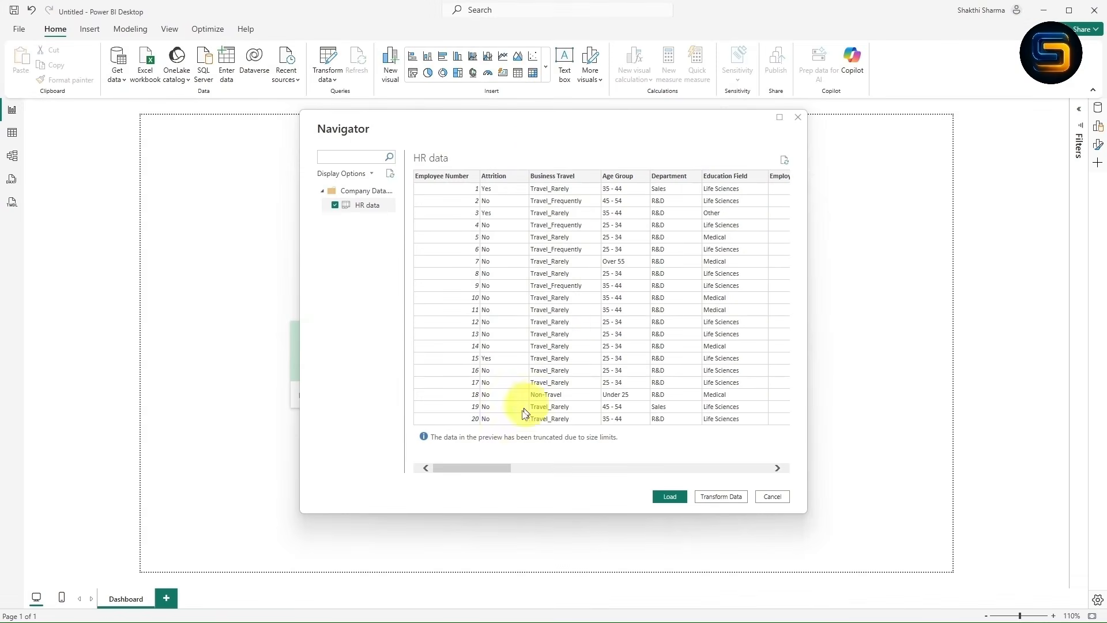
pyautogui.moveTo(489, 470)
pyautogui.mouseDown()
pyautogui.moveTo(763, 462)
pyautogui.moveTo(523, 482)
pyautogui.moveTo(488, 469)
pyautogui.mouseUp()
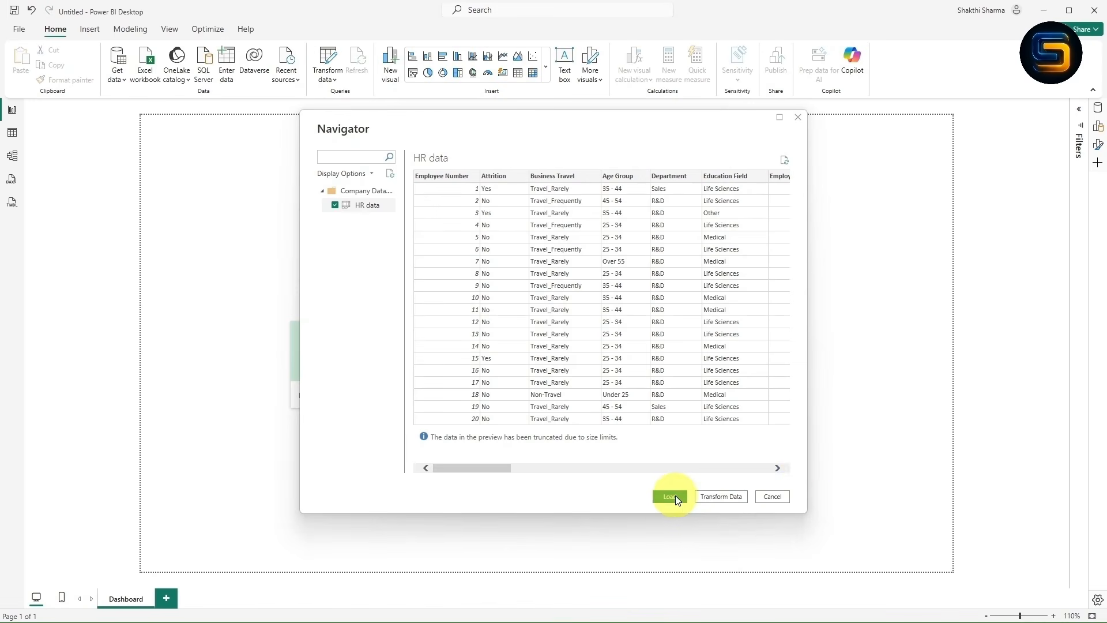
pyautogui.click(670, 497)
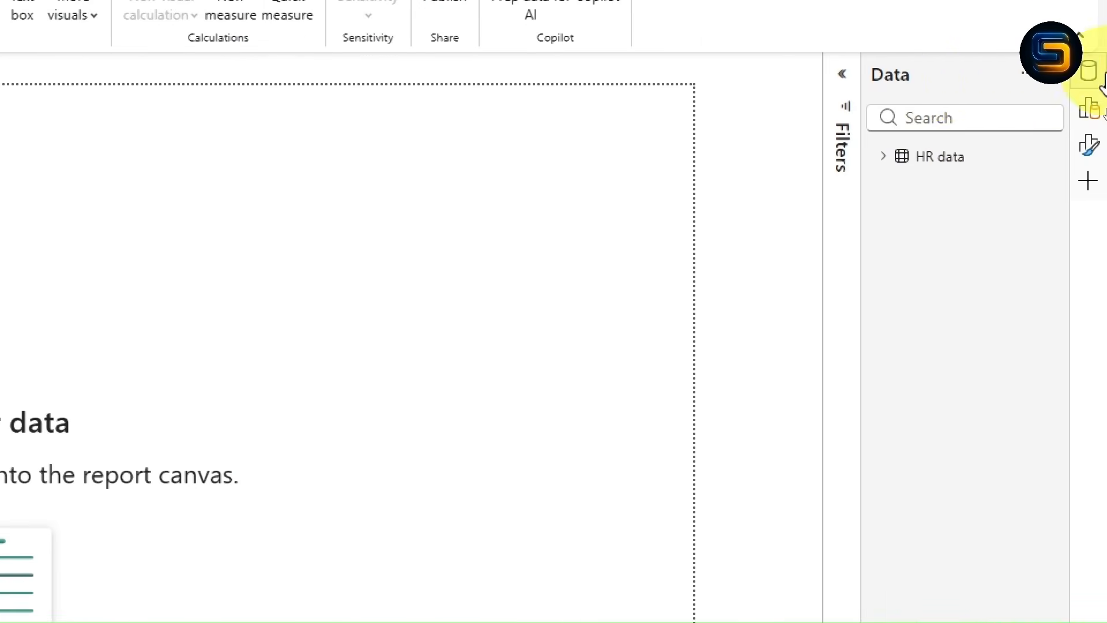
# - Expand the HR data fields in the Data pane and examine the loaded rows and columns in Table view
pyautogui.click(883, 159)
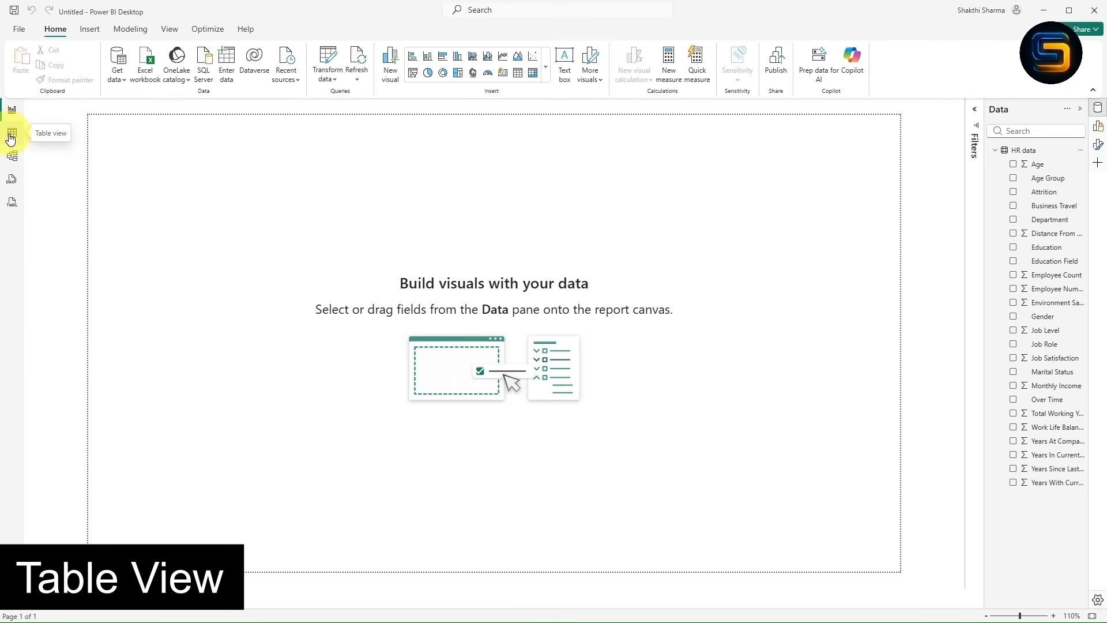
pyautogui.click(13, 137)
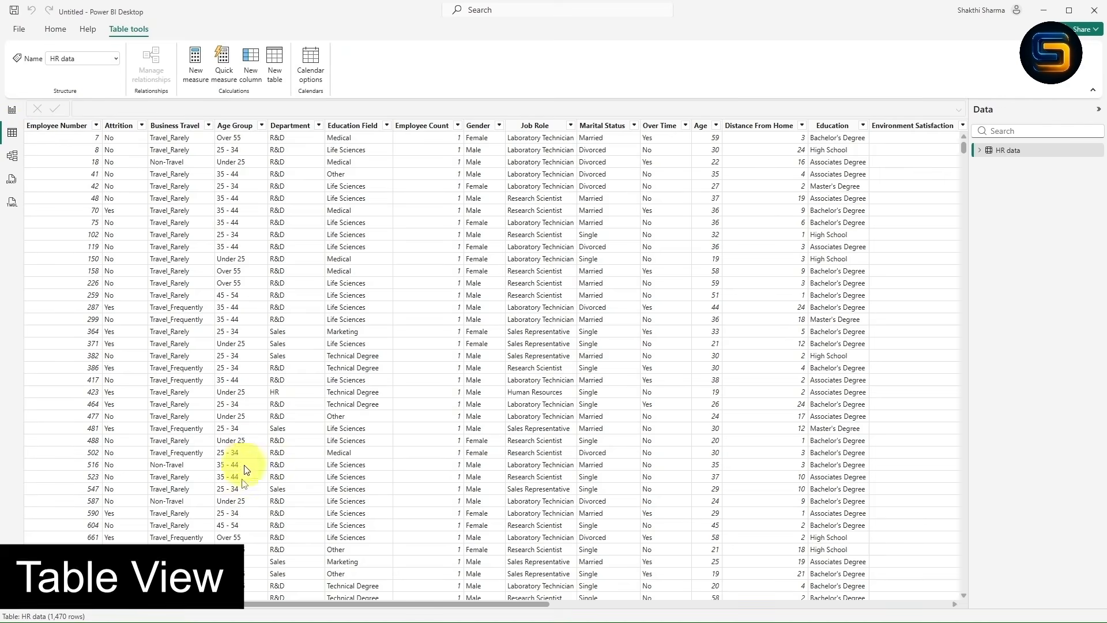
pyautogui.moveTo(271, 604); pyautogui.dragTo(202, 522)
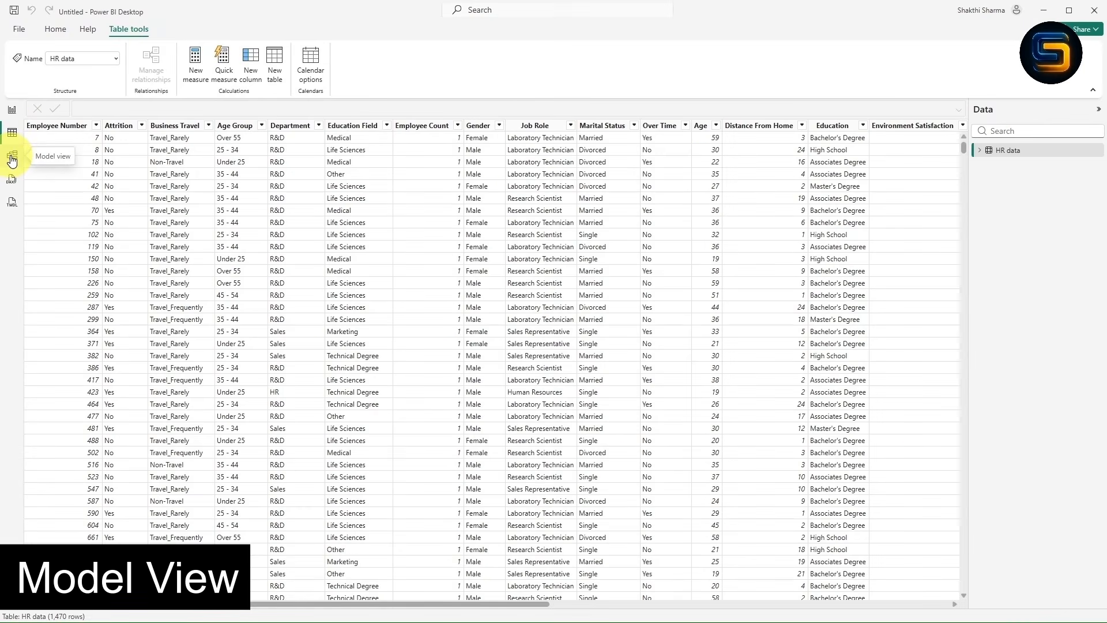
# - Examine the HR data table in Model view, briefly outline its card, and return to Report view
pyautogui.click(13, 160)
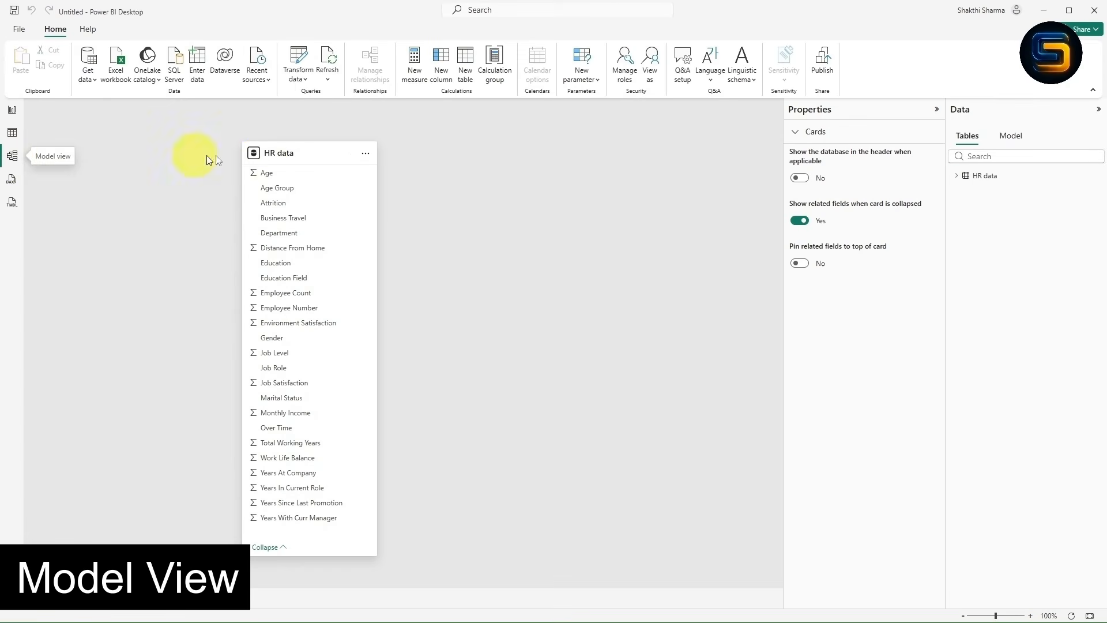
pyautogui.click(315, 157)
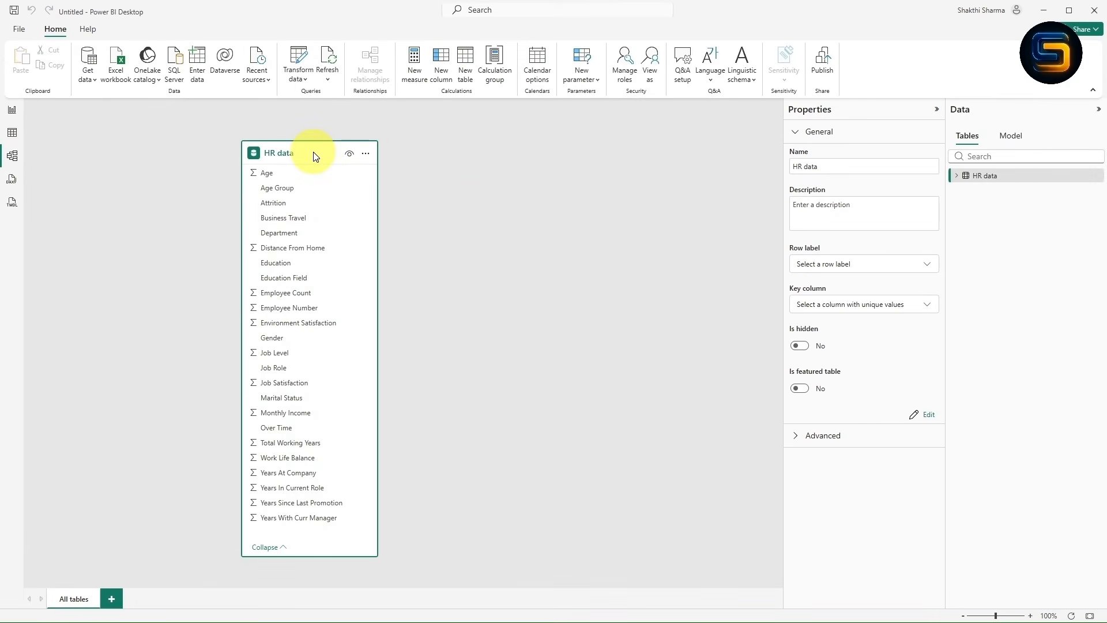
pyautogui.click(469, 209)
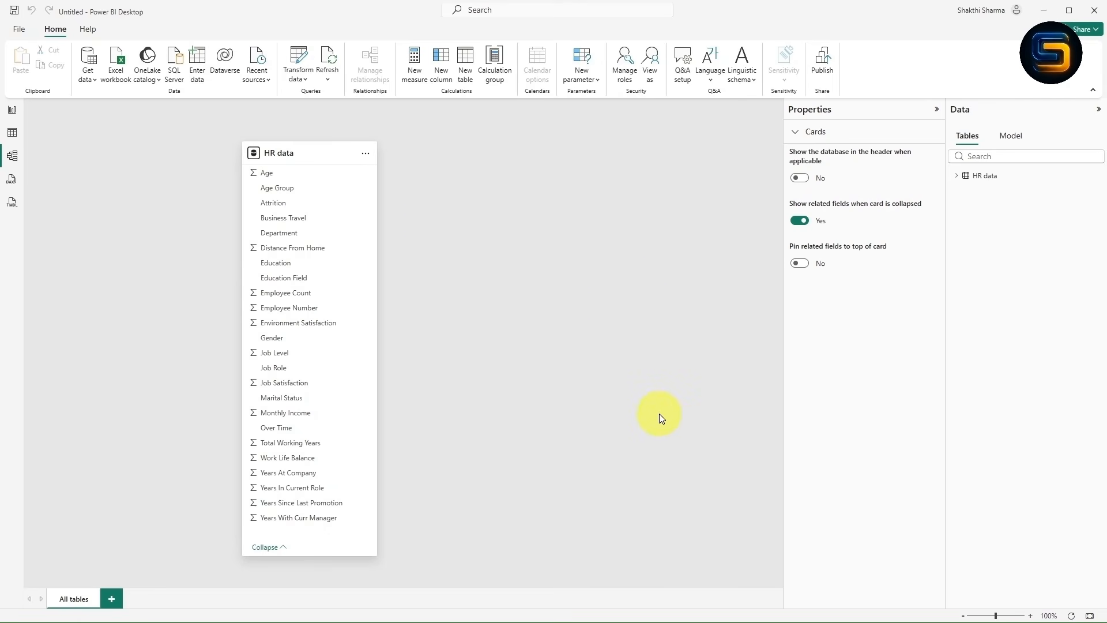
pyautogui.moveTo(219, 126)
pyautogui.mouseDown()
pyautogui.moveTo(436, 448)
pyautogui.moveTo(416, 569)
pyautogui.mouseUp()
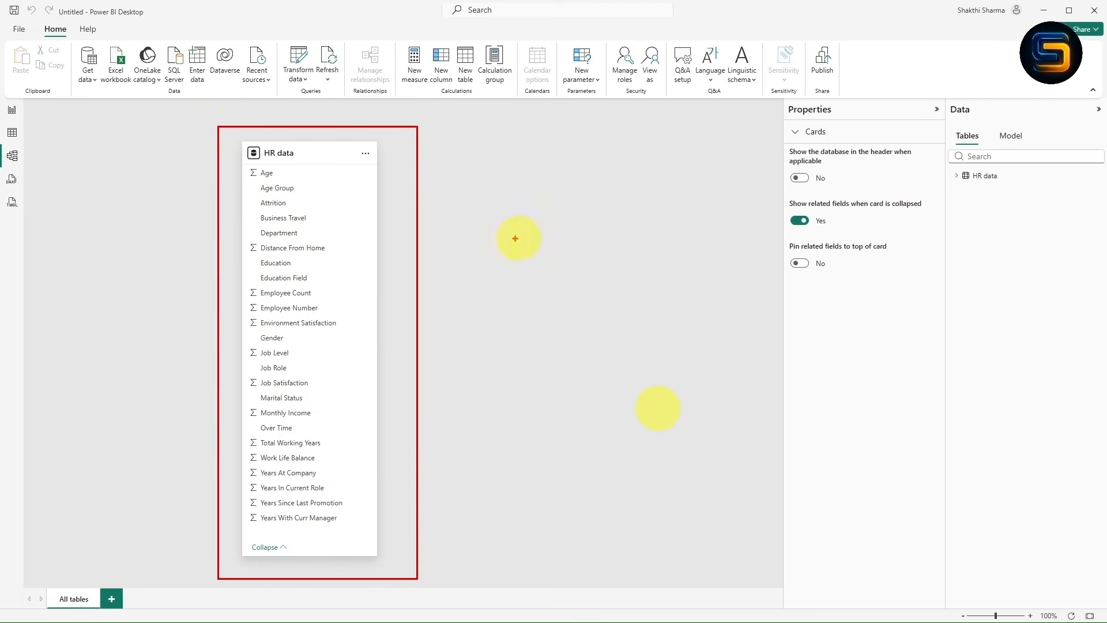
pyautogui.press('Escape')
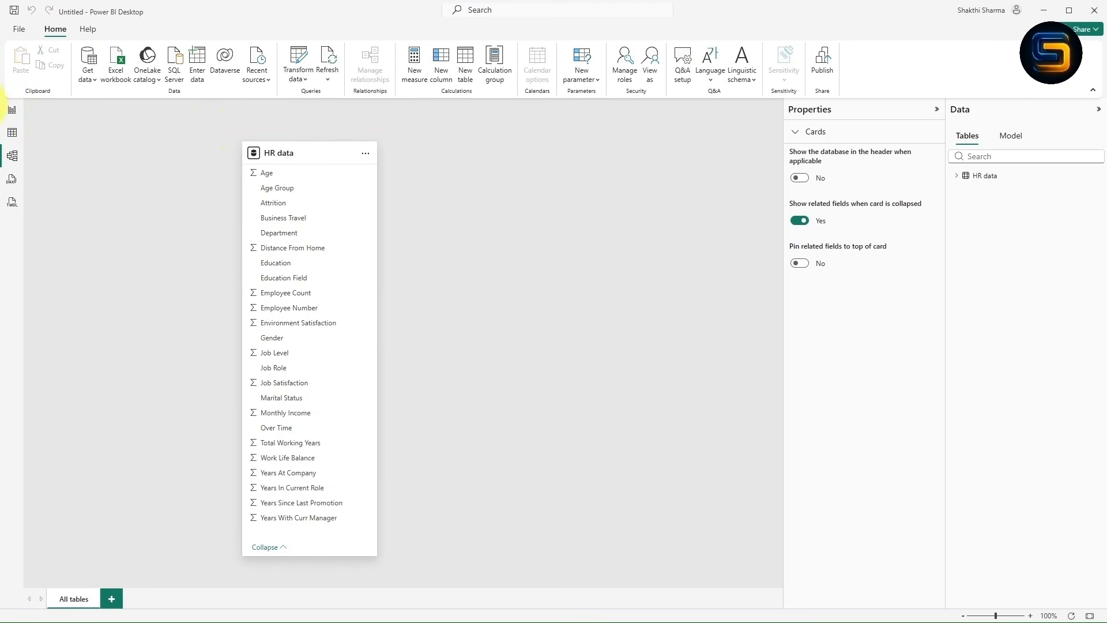
pyautogui.click(8, 115)
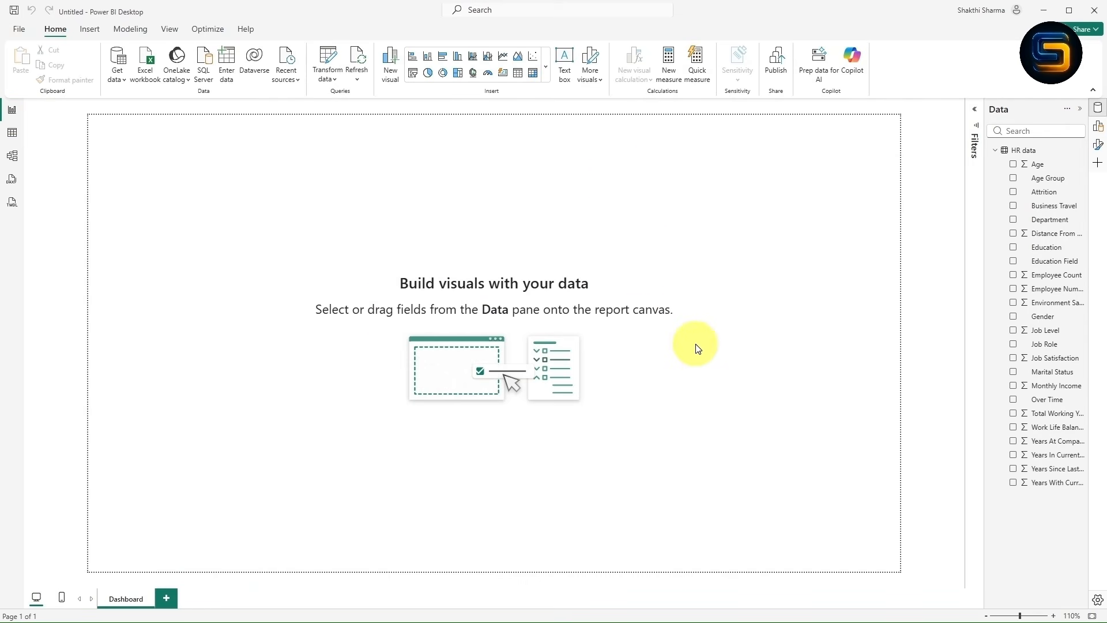
# - Save the report as a Power BI file named Dashboard in the HR_ folder and return to the report
pyautogui.click(19, 31)
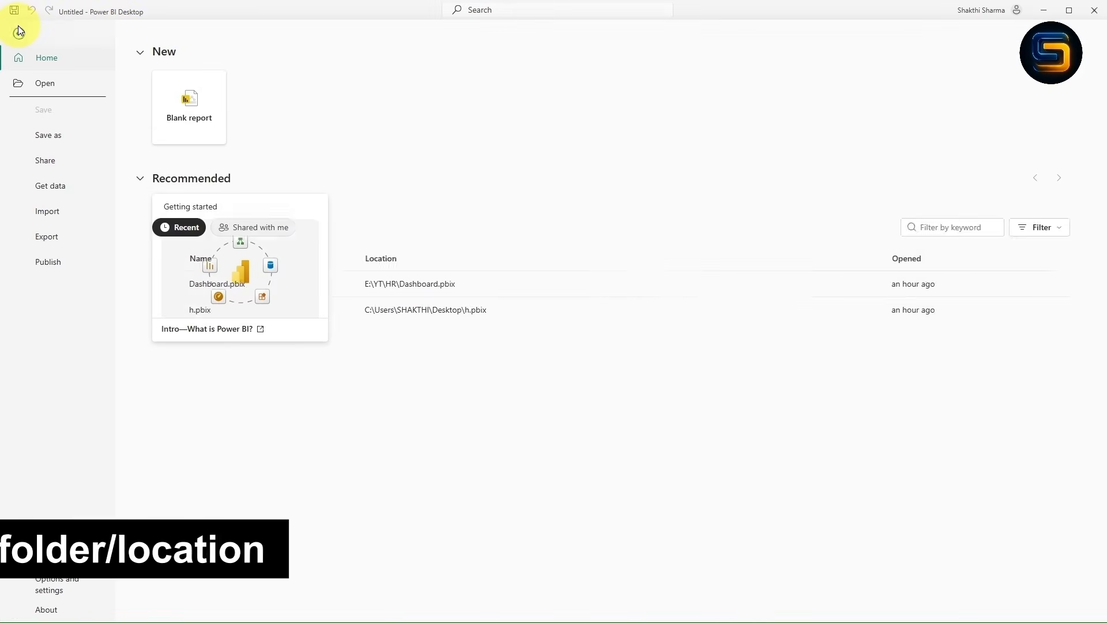
pyautogui.click(49, 137)
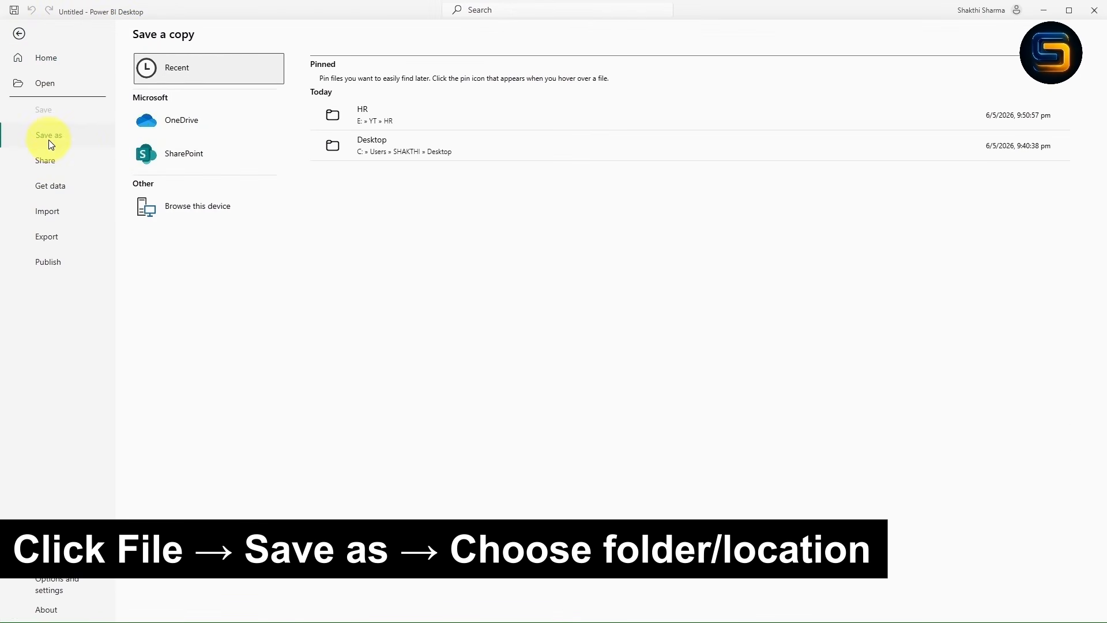
pyautogui.click(197, 212)
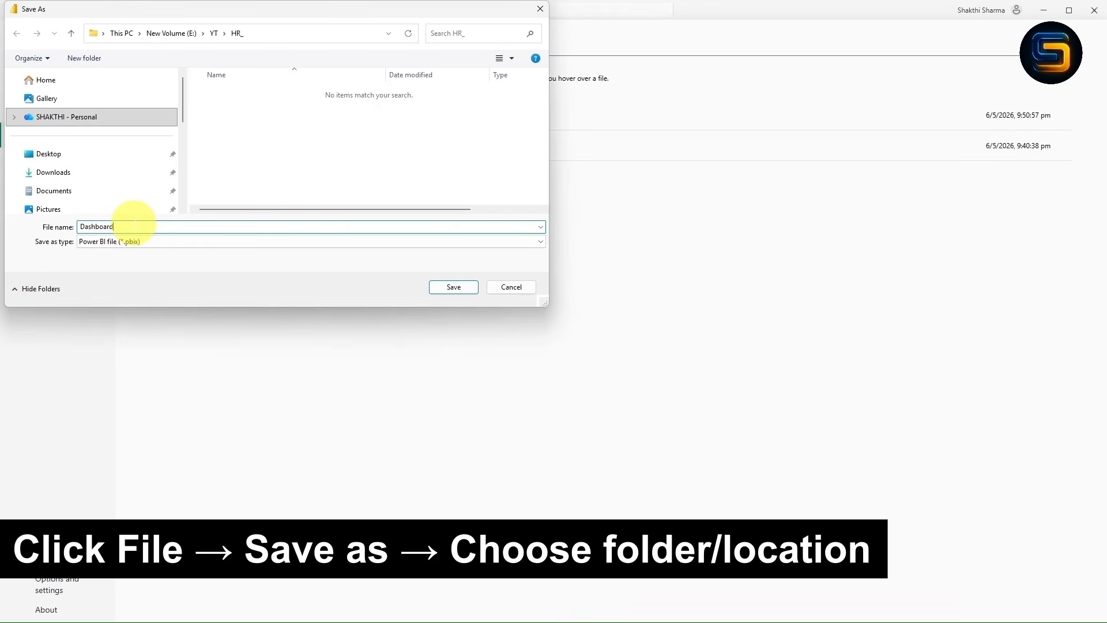
pyautogui.click(452, 287)
pyautogui.click(19, 33)
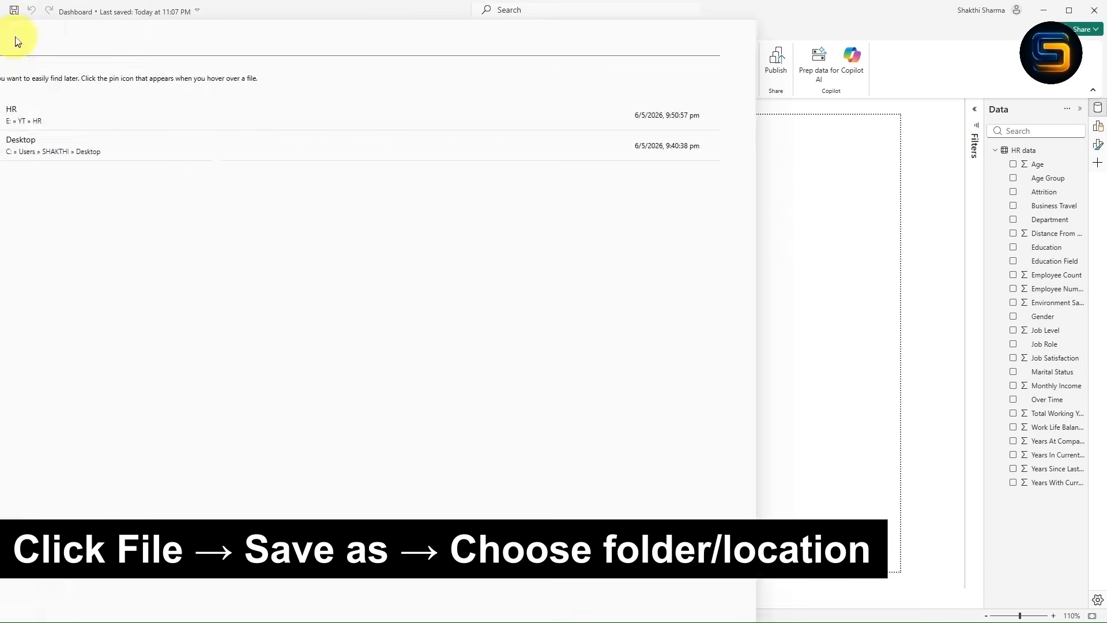
# - Widen the Data pane and examine the HR data fields, comparing those marked with the sum symbol with the unmarked ones
pyautogui.click(999, 158)
pyautogui.moveTo(983, 265); pyautogui.dragTo(968, 268)
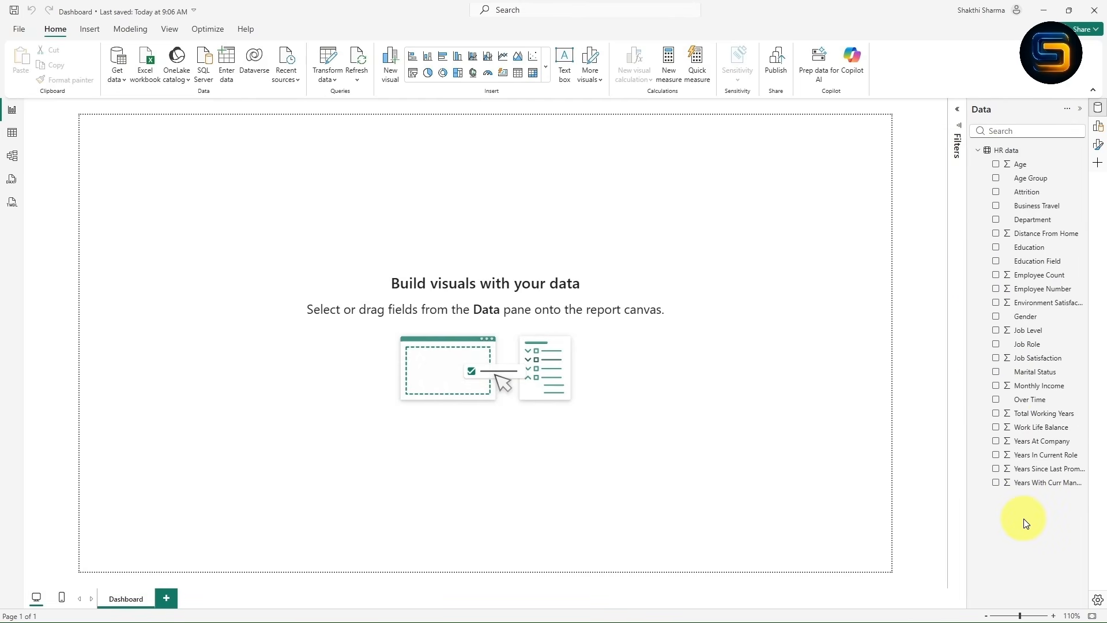
pyautogui.moveTo(978, 143)
pyautogui.mouseDown()
pyautogui.moveTo(1095, 349)
pyautogui.moveTo(1100, 497)
pyautogui.mouseUp()
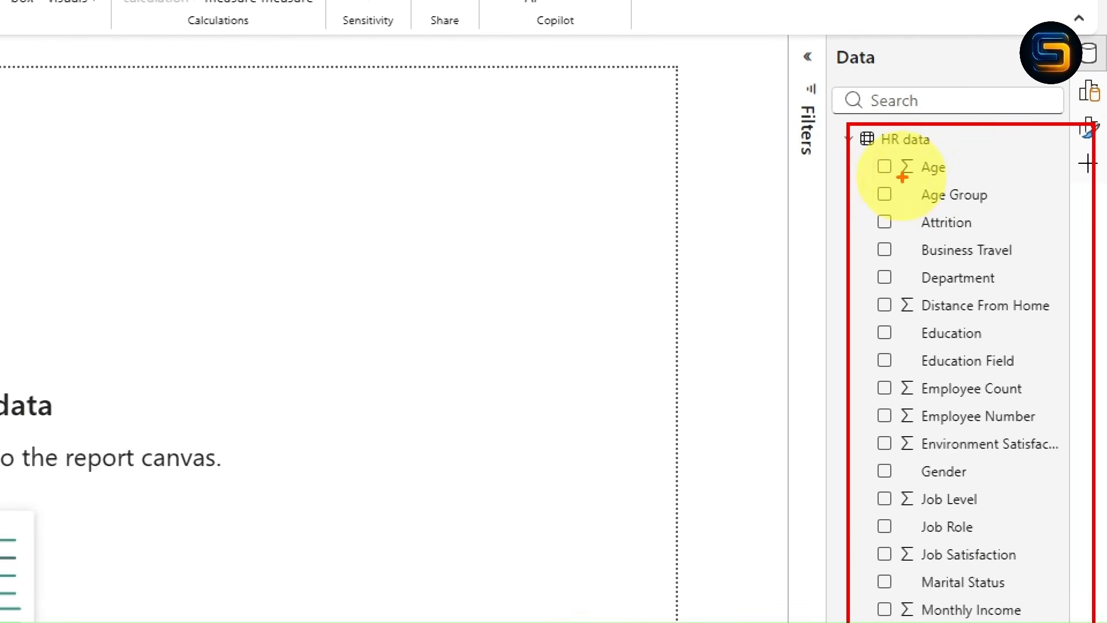
pyautogui.moveTo(913, 183); pyautogui.dragTo(957, 176)
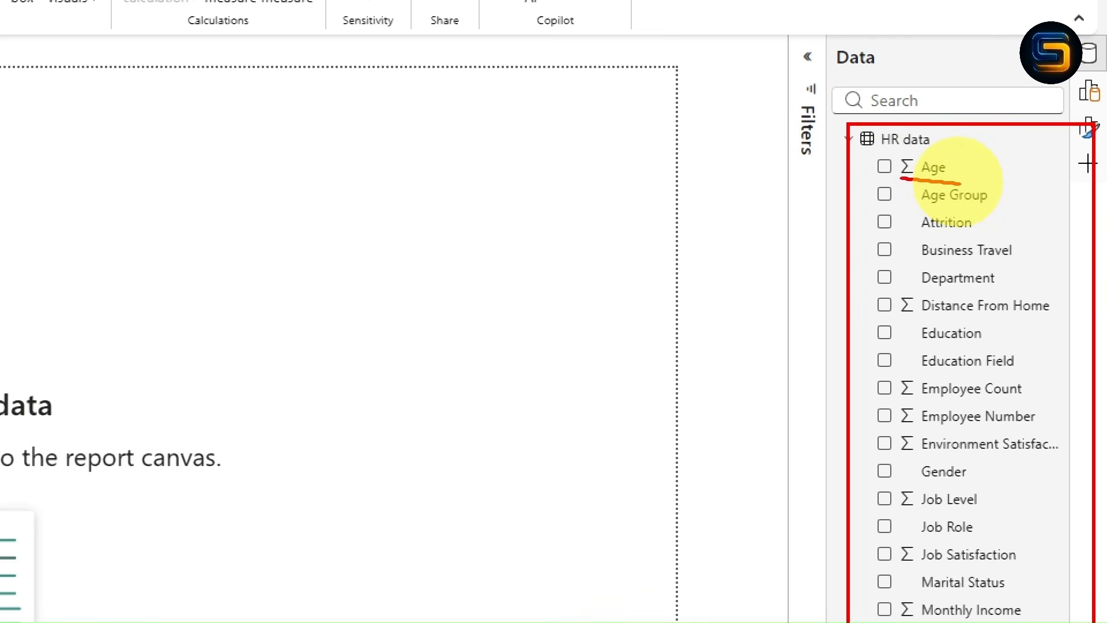
pyautogui.moveTo(903, 320)
pyautogui.mouseDown()
pyautogui.moveTo(1047, 317)
pyautogui.moveTo(908, 318)
pyautogui.mouseUp()
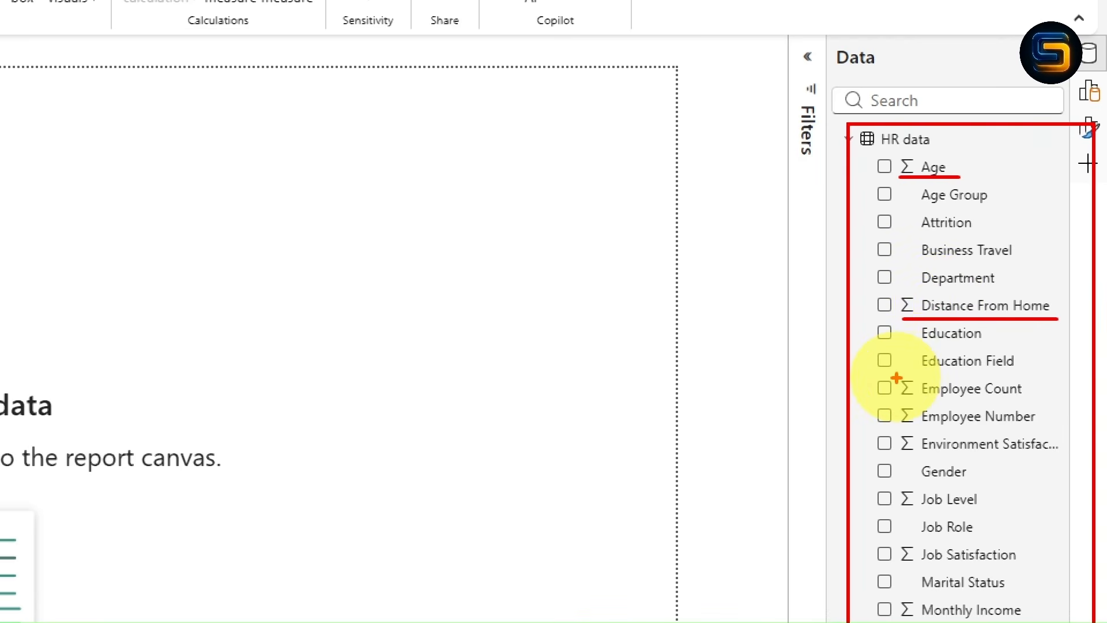
pyautogui.moveTo(896, 378); pyautogui.dragTo(1067, 459)
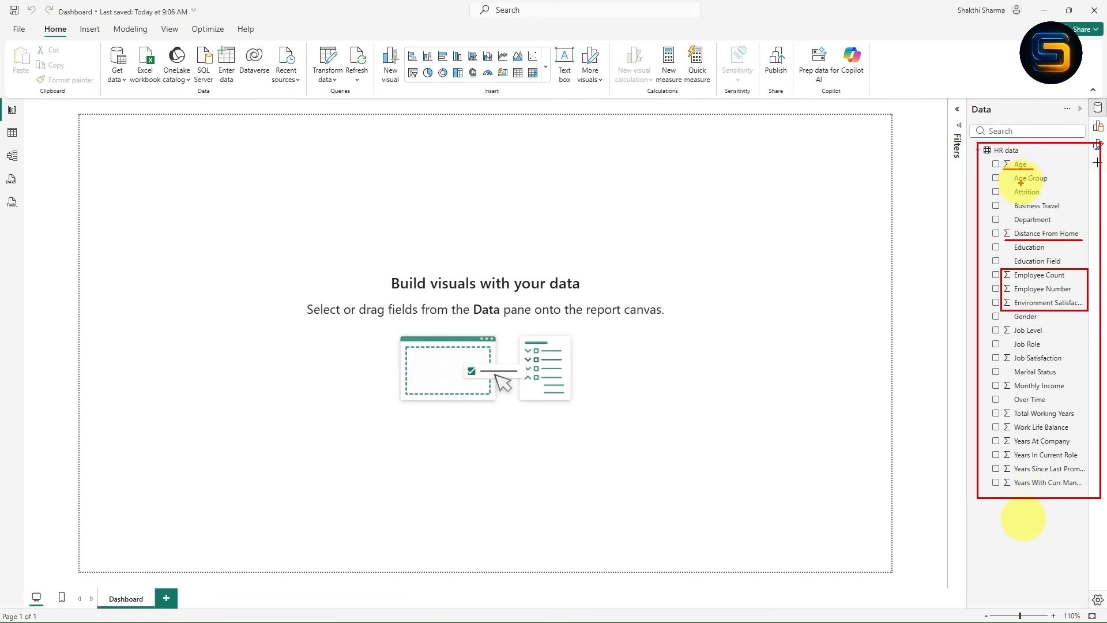
pyautogui.press('Escape')
pyautogui.moveTo(1007, 171); pyautogui.dragTo(1068, 219)
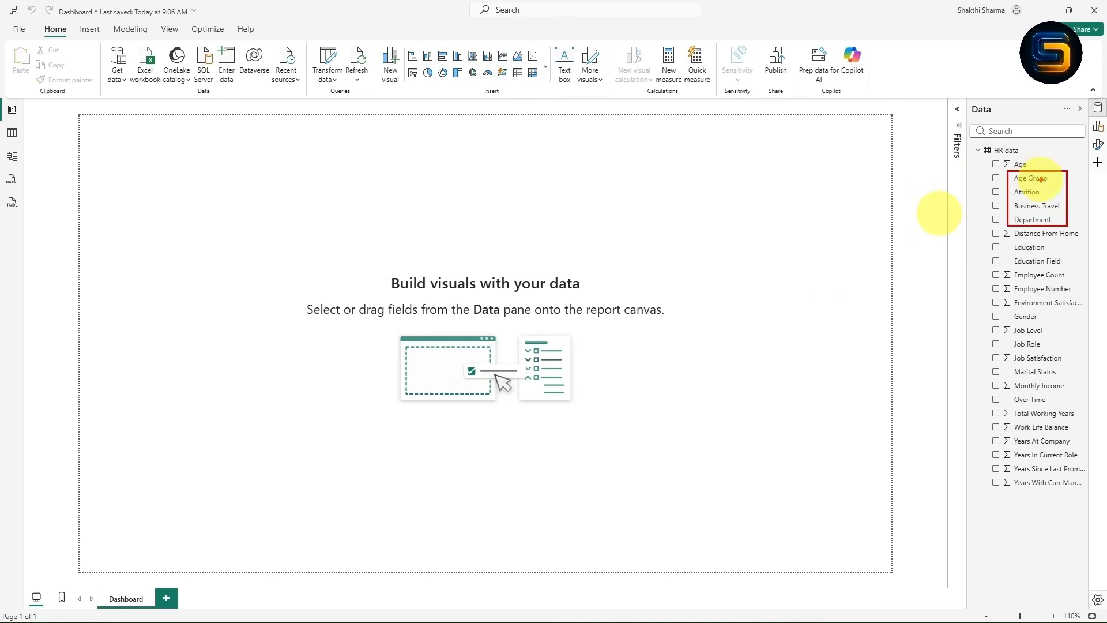
pyautogui.press('Escape')
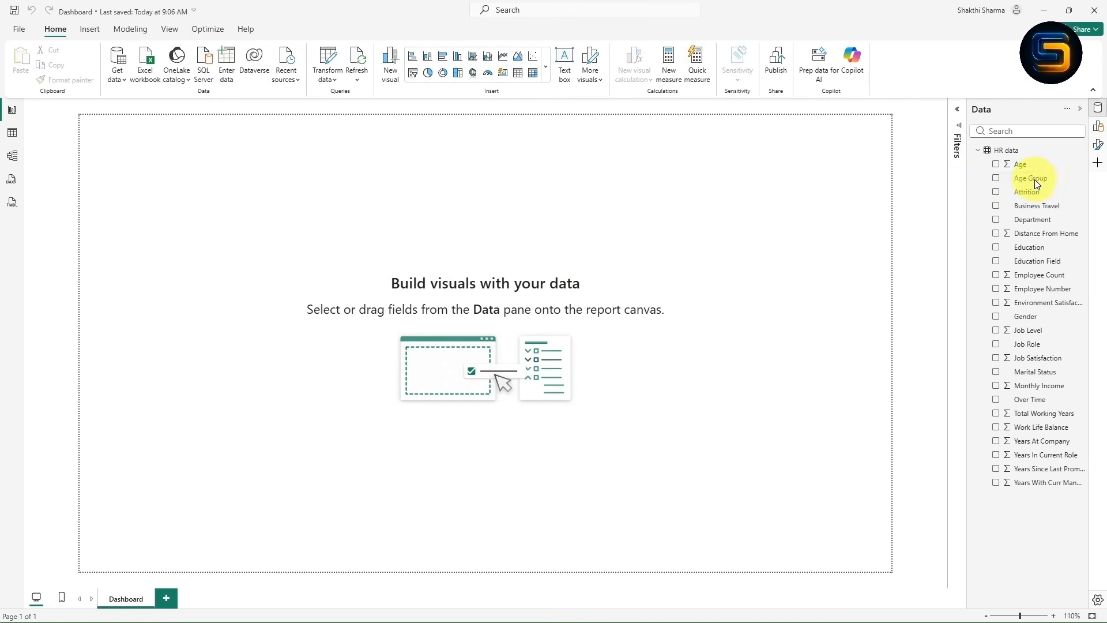
# - Examine HR data in Table view with the ribbon collapsed, matching the Employee Number and Business Travel columns to their fields in the Data pane
pyautogui.click(12, 134)
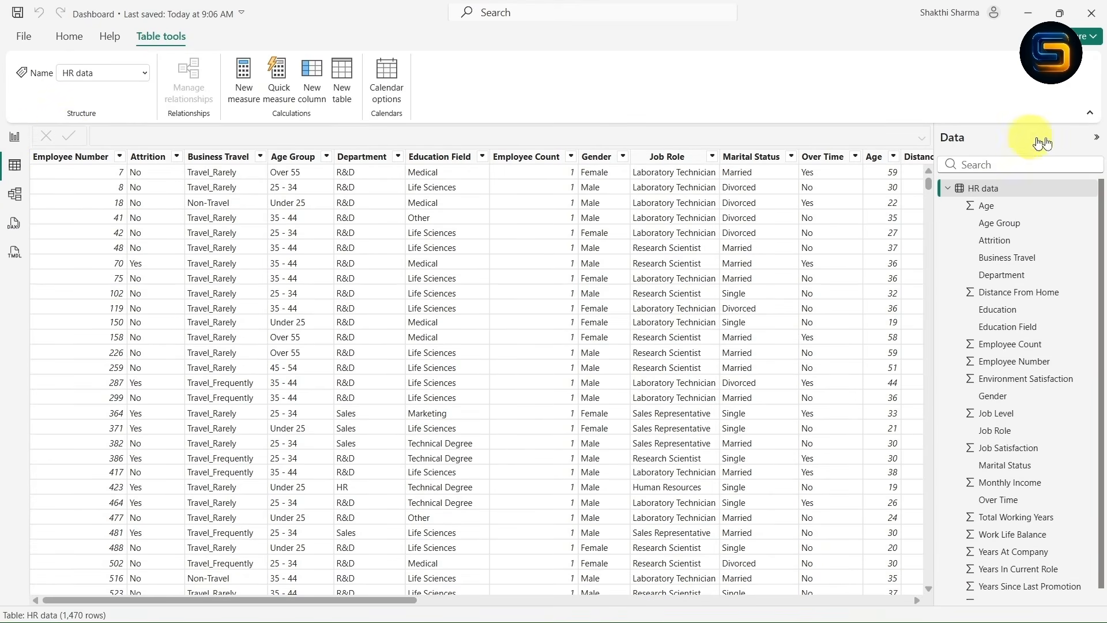
pyautogui.click(1089, 112)
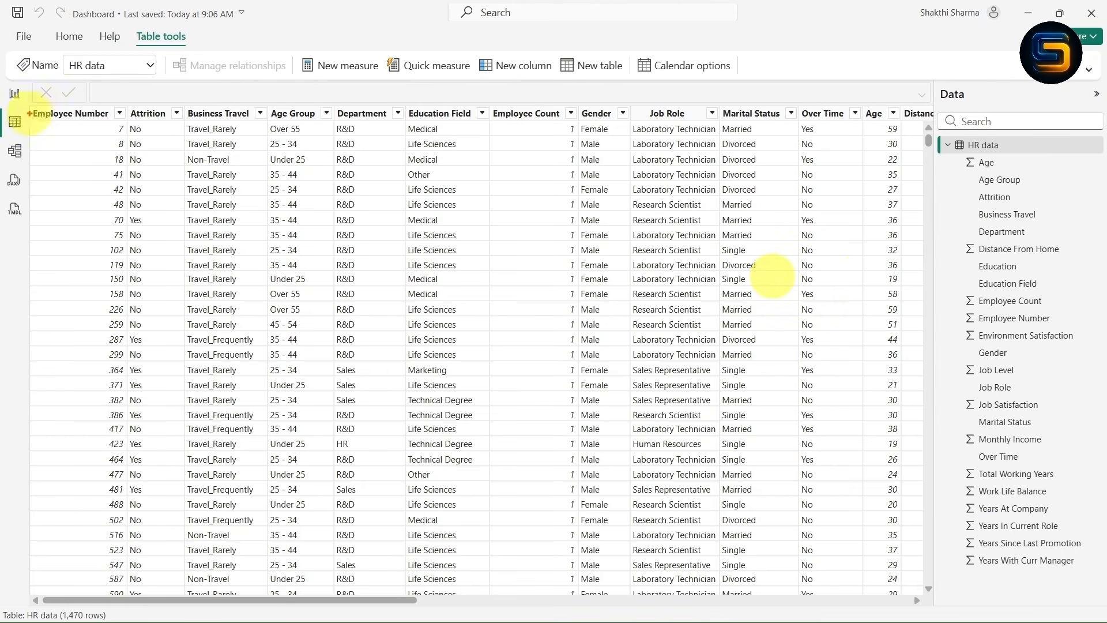
pyautogui.moveTo(29, 107)
pyautogui.mouseDown()
pyautogui.moveTo(98, 141)
pyautogui.moveTo(130, 368)
pyautogui.moveTo(127, 595)
pyautogui.mouseUp()
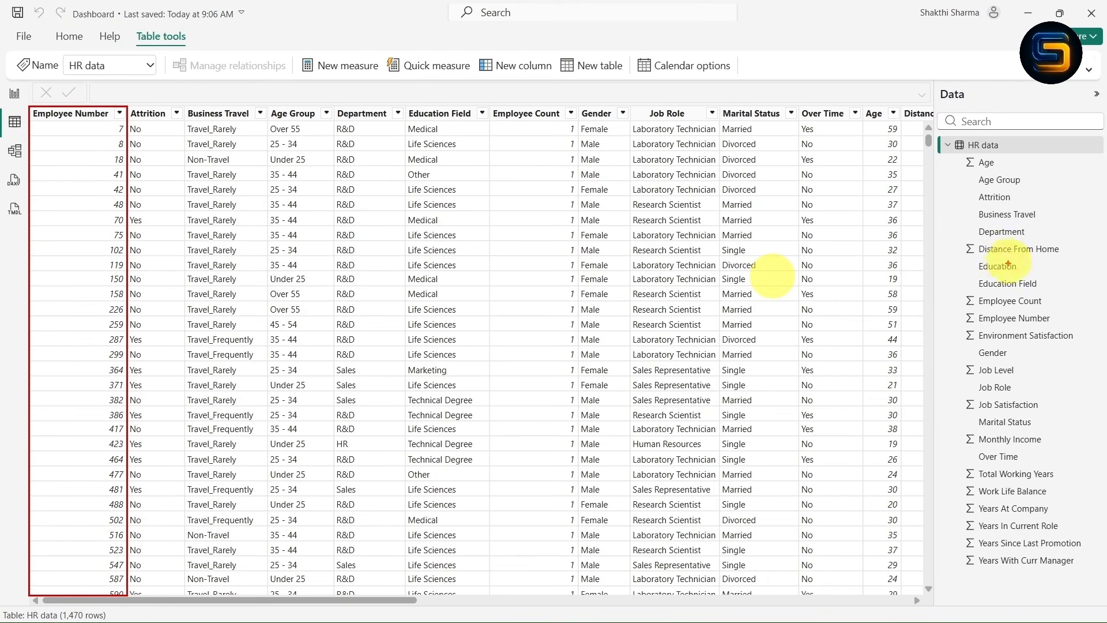
pyautogui.moveTo(959, 311); pyautogui.dragTo(1059, 324)
pyautogui.moveTo(958, 319); pyautogui.dragTo(127, 119)
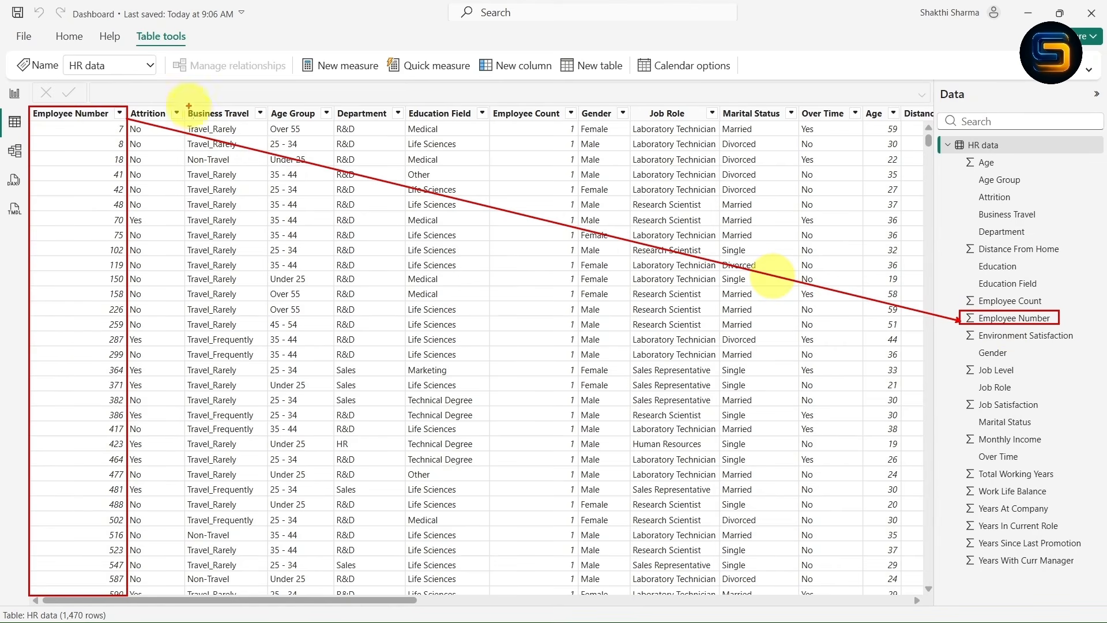
pyautogui.moveTo(186, 106)
pyautogui.mouseDown()
pyautogui.moveTo(264, 313)
pyautogui.moveTo(265, 595)
pyautogui.mouseUp()
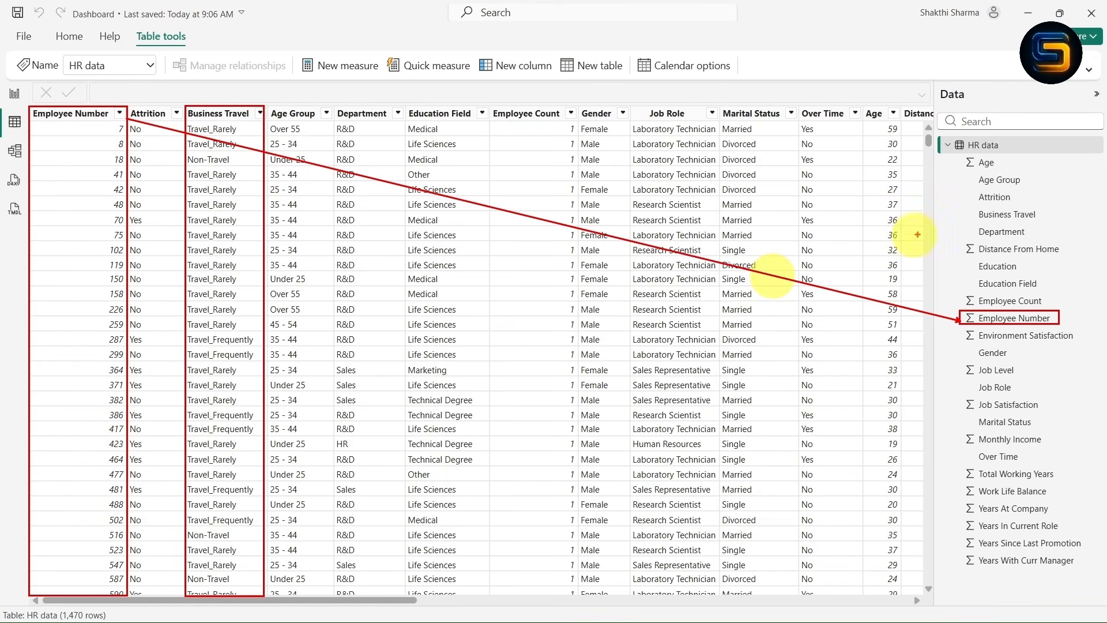
pyautogui.moveTo(965, 205); pyautogui.dragTo(1035, 221)
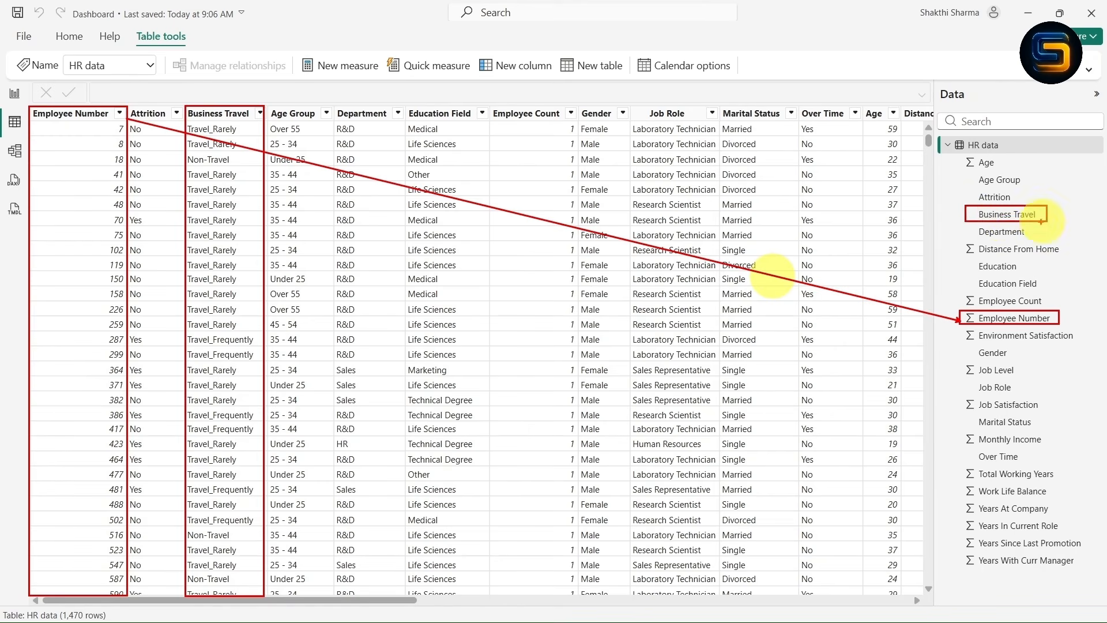
pyautogui.moveTo(947, 212); pyautogui.dragTo(266, 123)
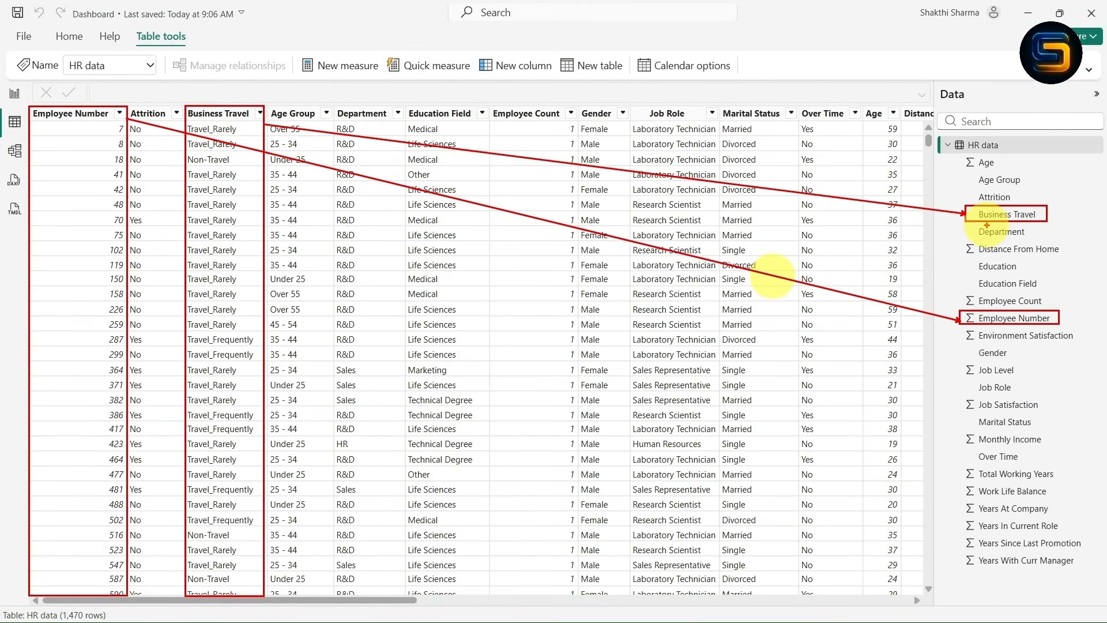
# - Return to Report view with the full ribbon restored and examine the blank report canvas area
pyautogui.click(14, 93)
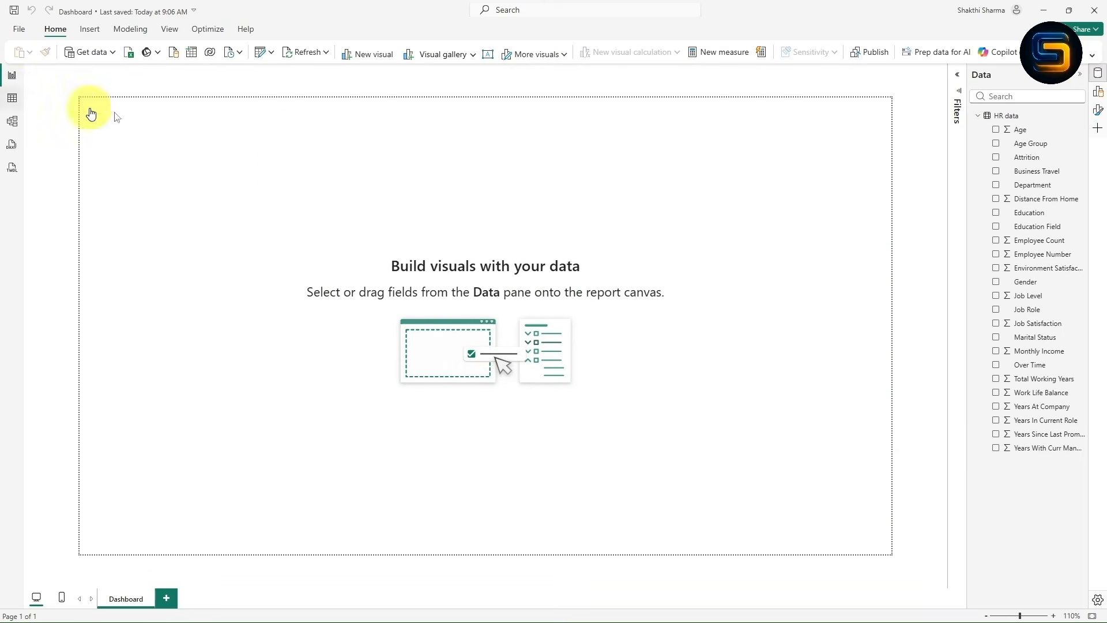
pyautogui.click(1093, 56)
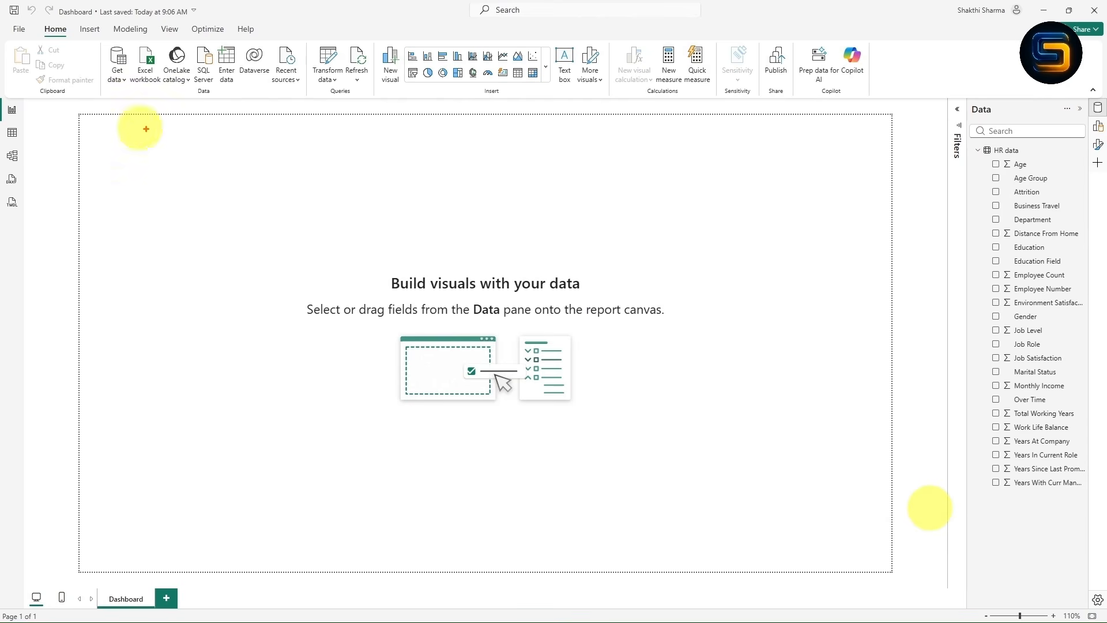
pyautogui.moveTo(79, 113); pyautogui.dragTo(891, 571)
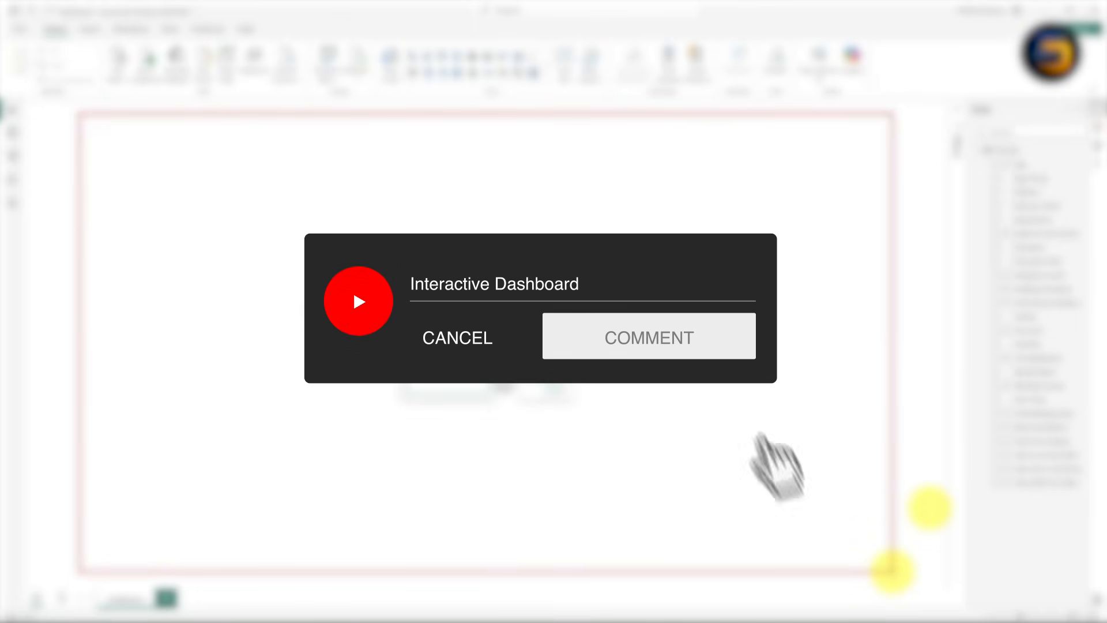
# - View the Build pane briefly, and replace the Data pane with the Format pane to examine its page settings sections
pyautogui.click(1097, 126)
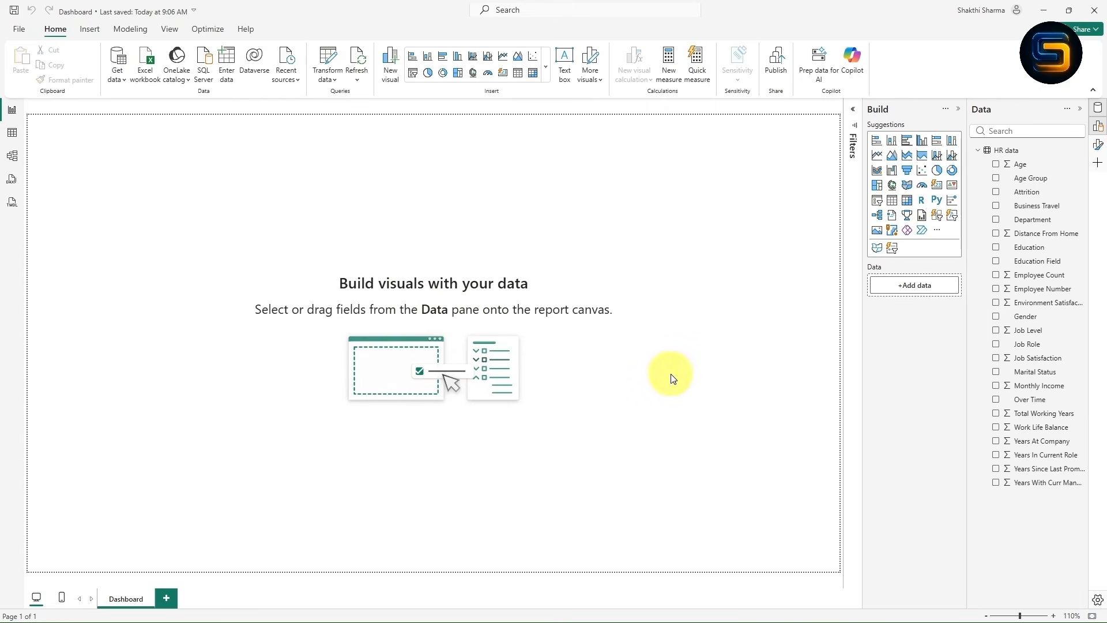
pyautogui.click(956, 114)
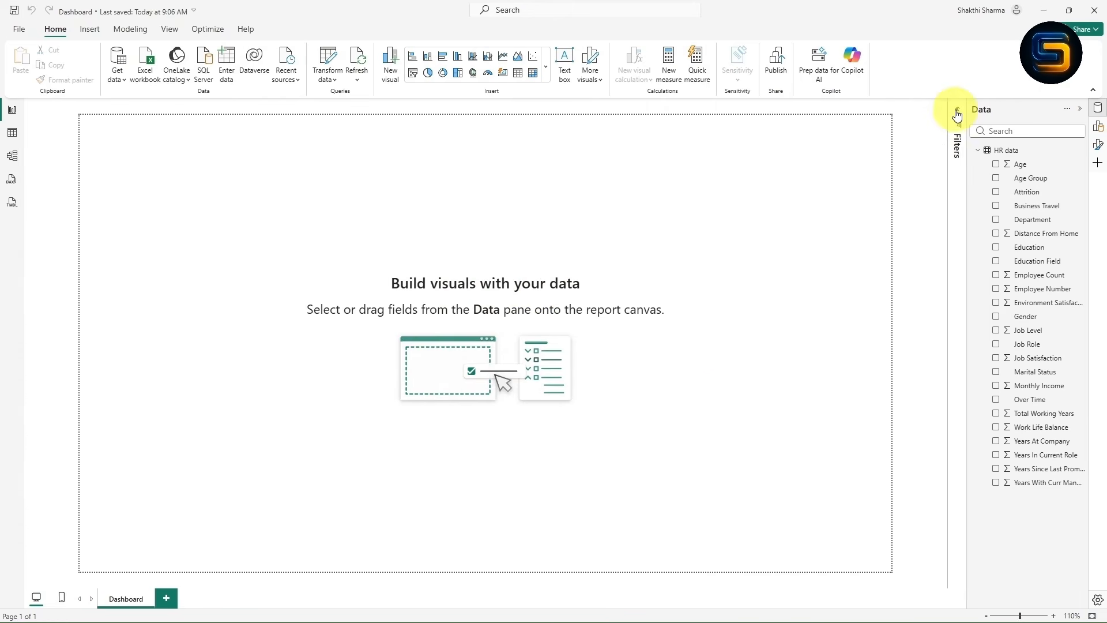
pyautogui.click(1081, 113)
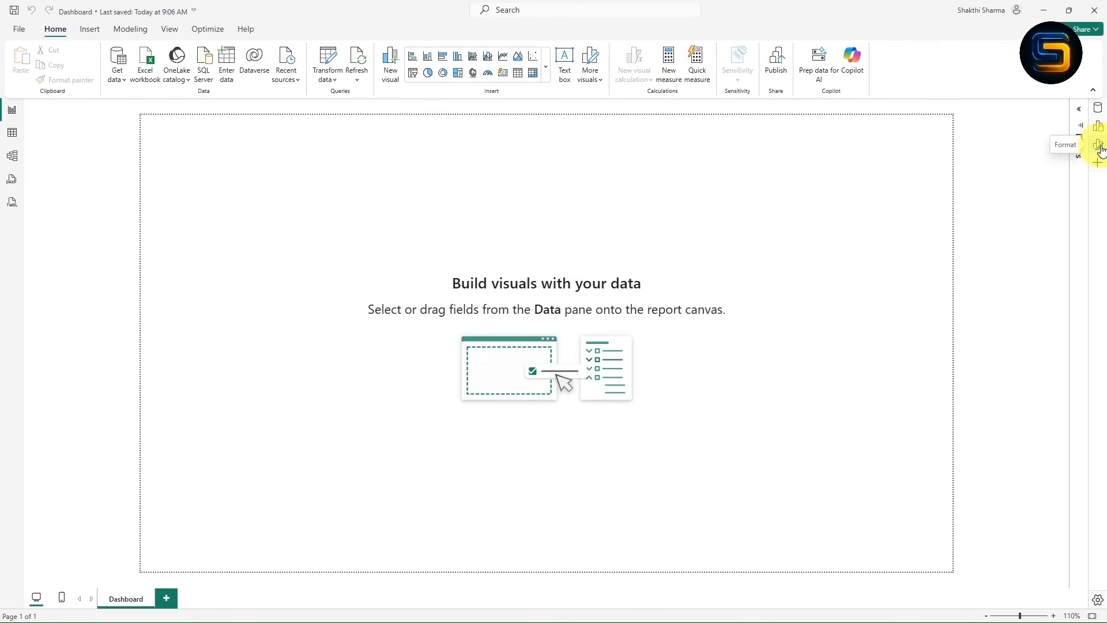
pyautogui.click(1098, 147)
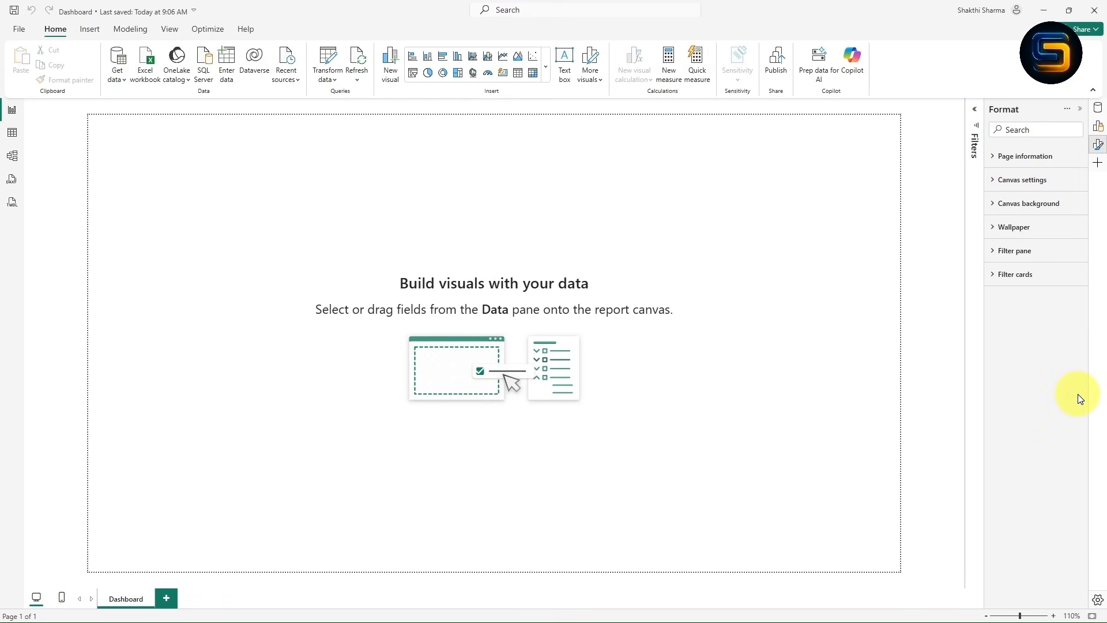
pyautogui.moveTo(988, 150)
pyautogui.mouseDown()
pyautogui.moveTo(1076, 214)
pyautogui.moveTo(1070, 286)
pyautogui.mouseUp()
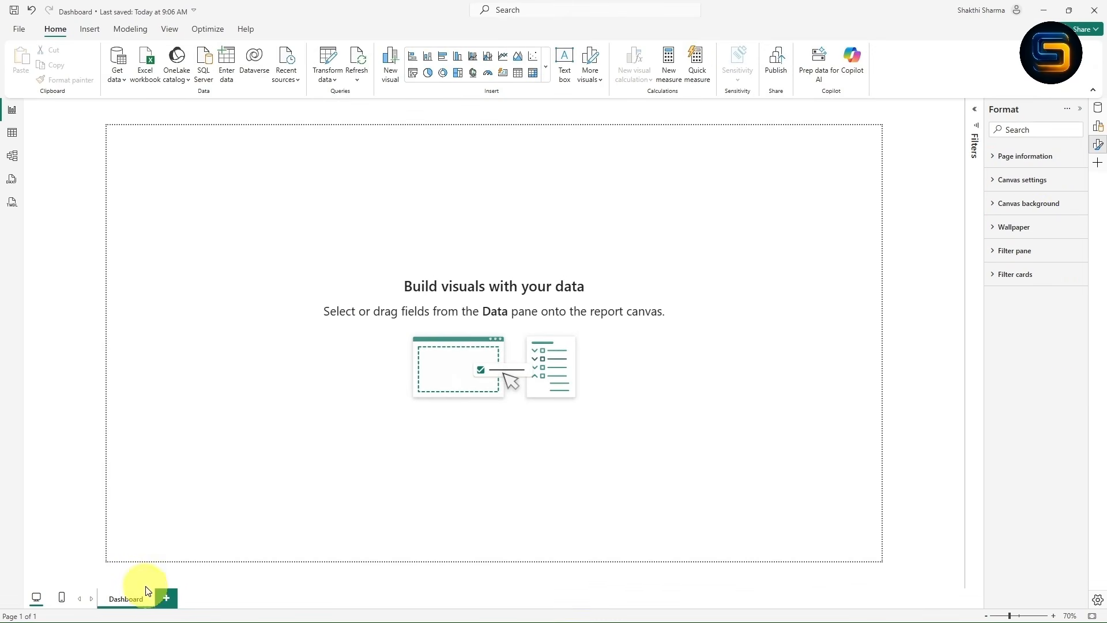
# - Examine the page name and page type options under Page information, and expand Canvas settings to compare them with the canvas
pyautogui.click(995, 158)
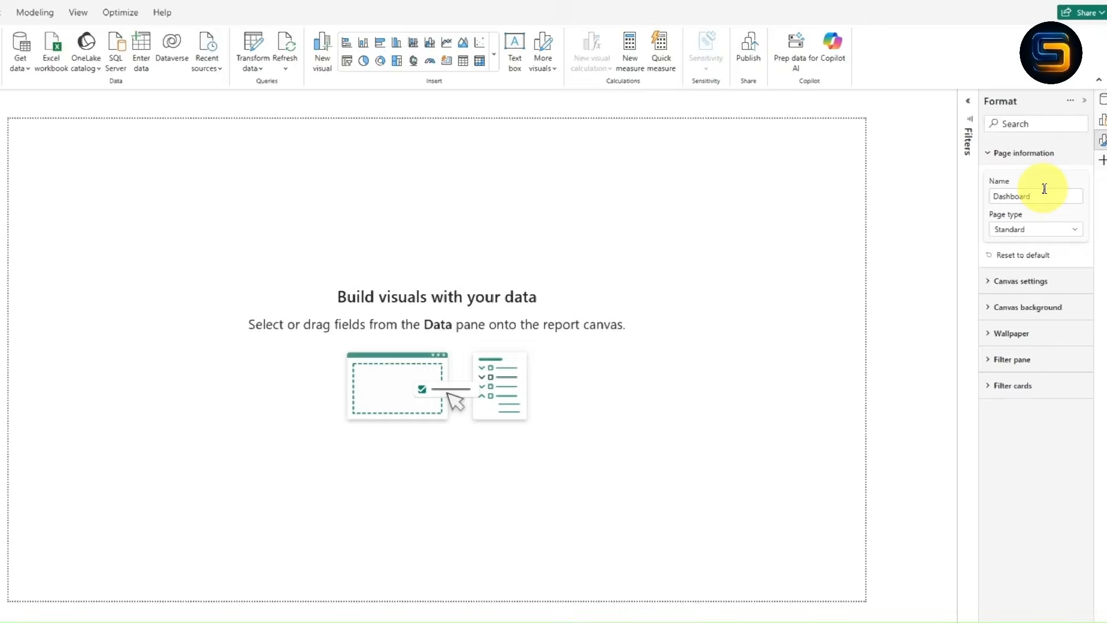
pyautogui.click(1013, 203)
pyautogui.click(1025, 266)
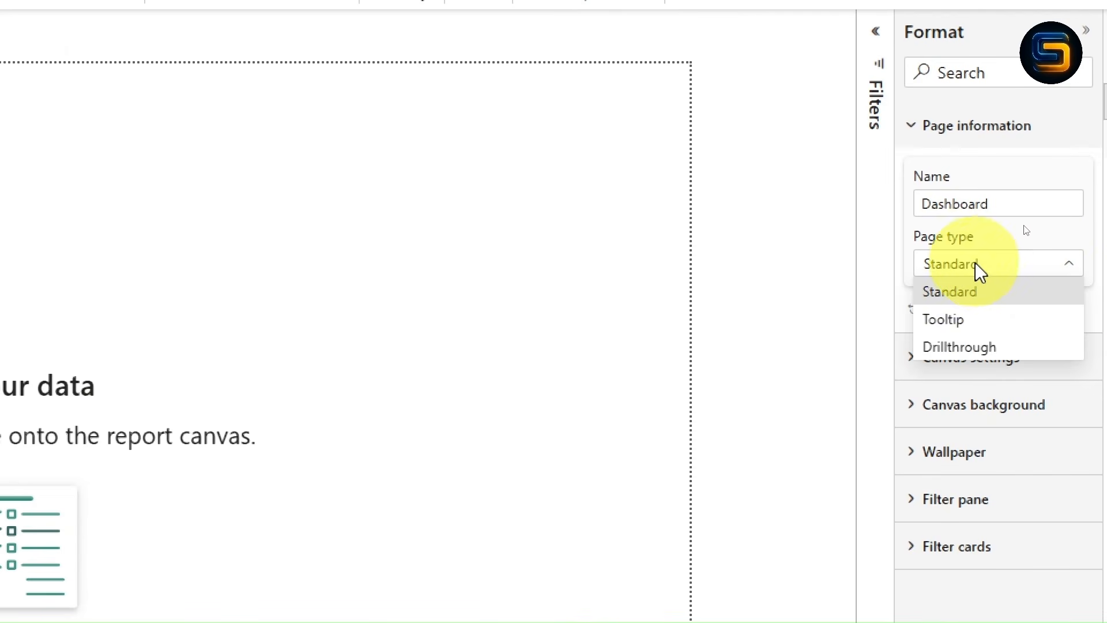
pyautogui.click(985, 277)
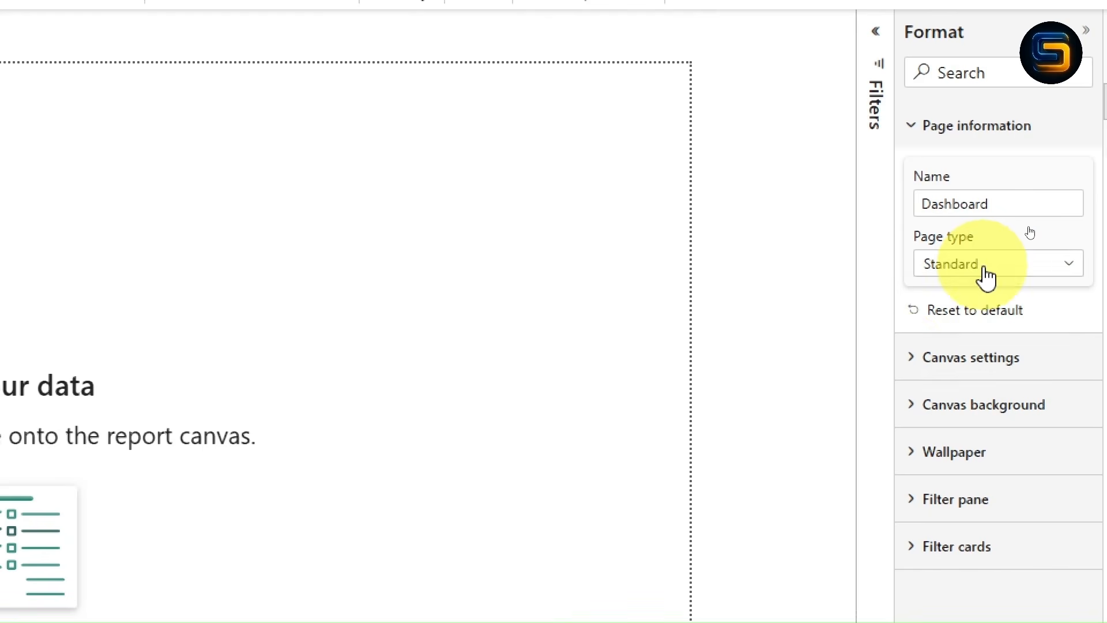
pyautogui.click(915, 371)
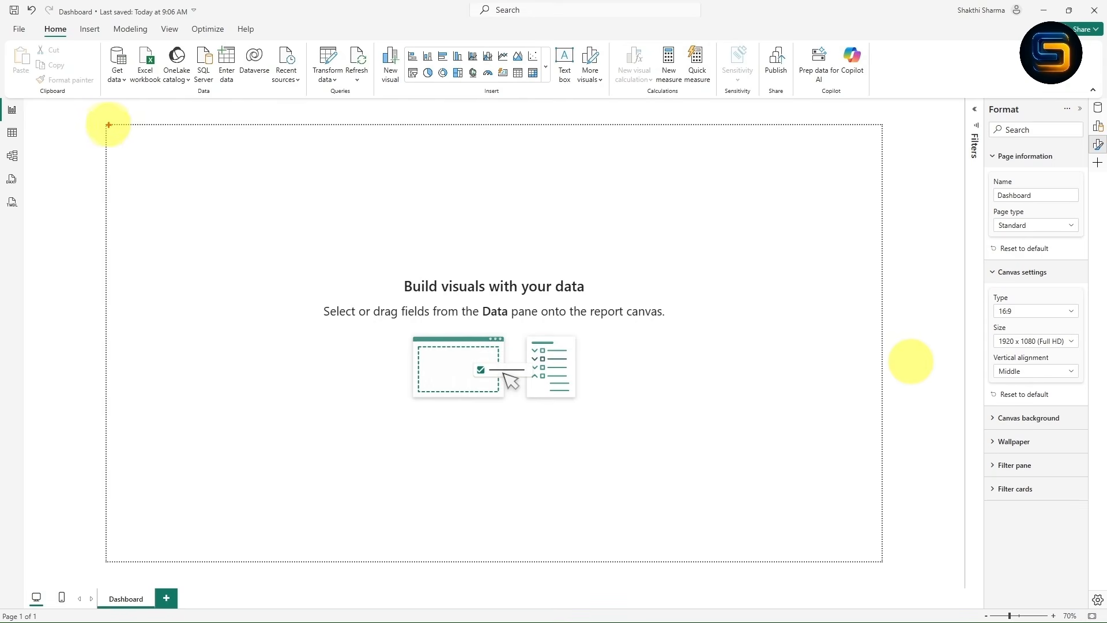
pyautogui.moveTo(125, 126); pyautogui.dragTo(883, 561)
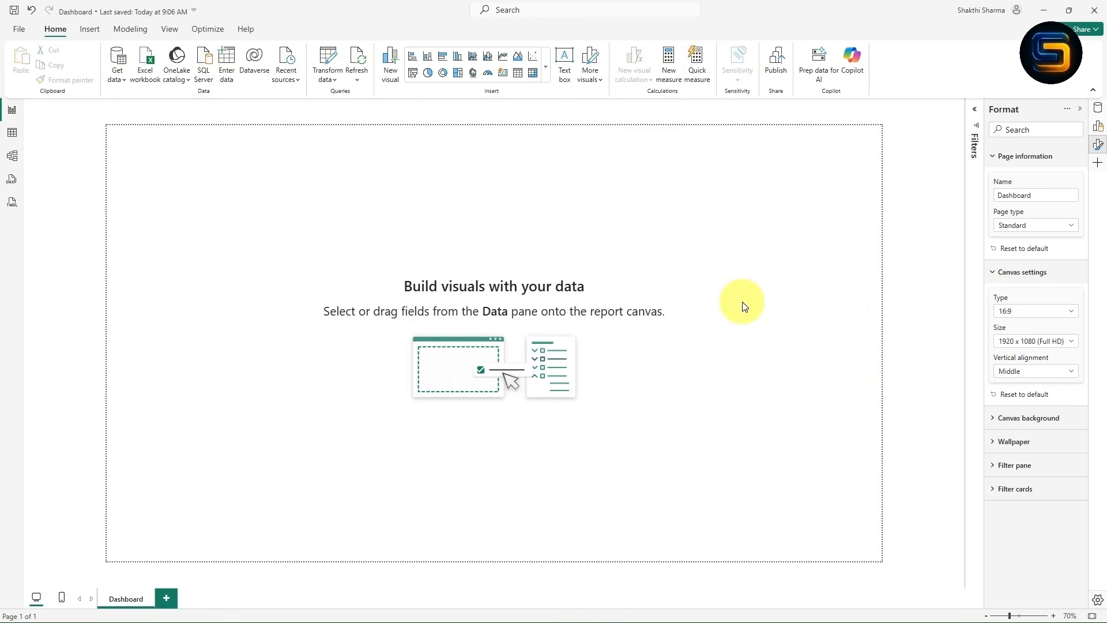
# - Try the 4:3 and Letter canvas types on the Dashboard page, and return the type to 16:9
pyautogui.click(1004, 313)
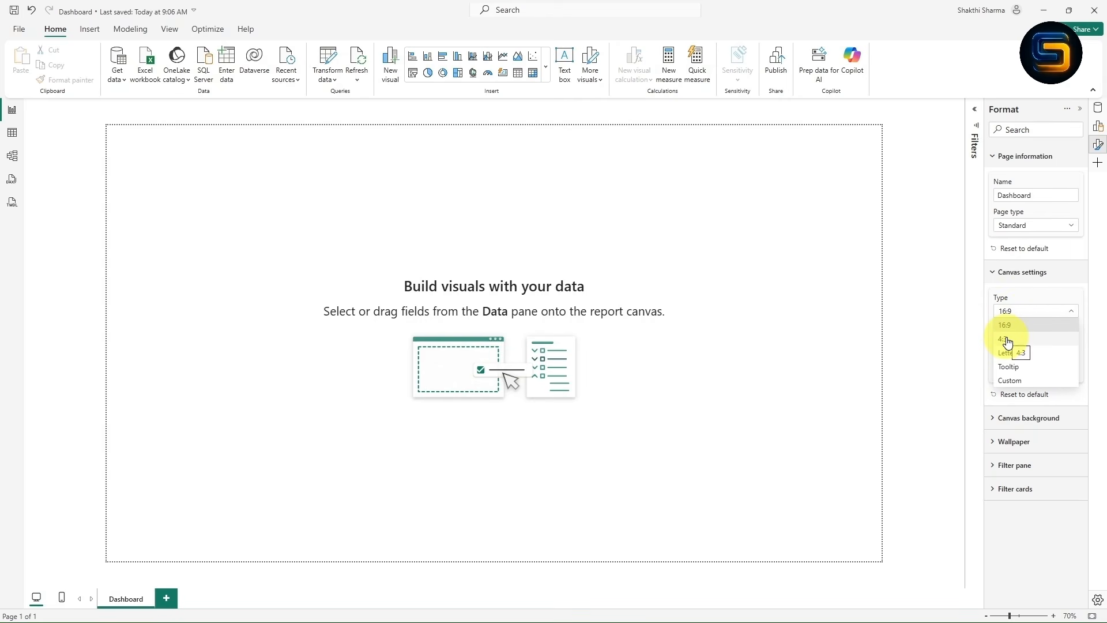
pyautogui.click(1006, 341)
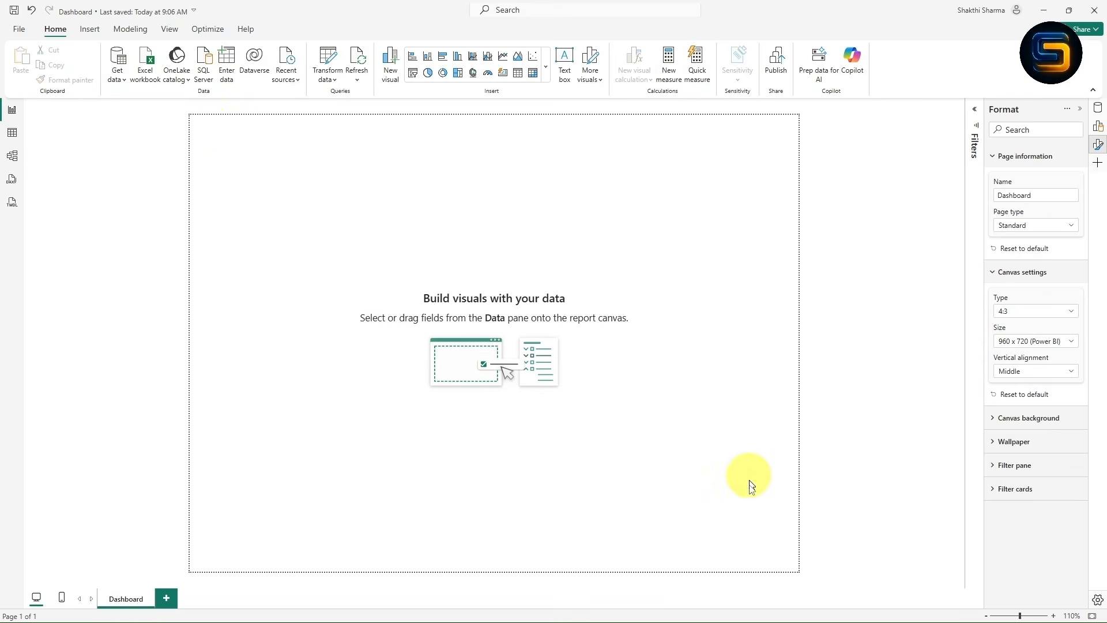
pyautogui.click(1032, 311)
pyautogui.click(1020, 353)
pyautogui.click(1026, 321)
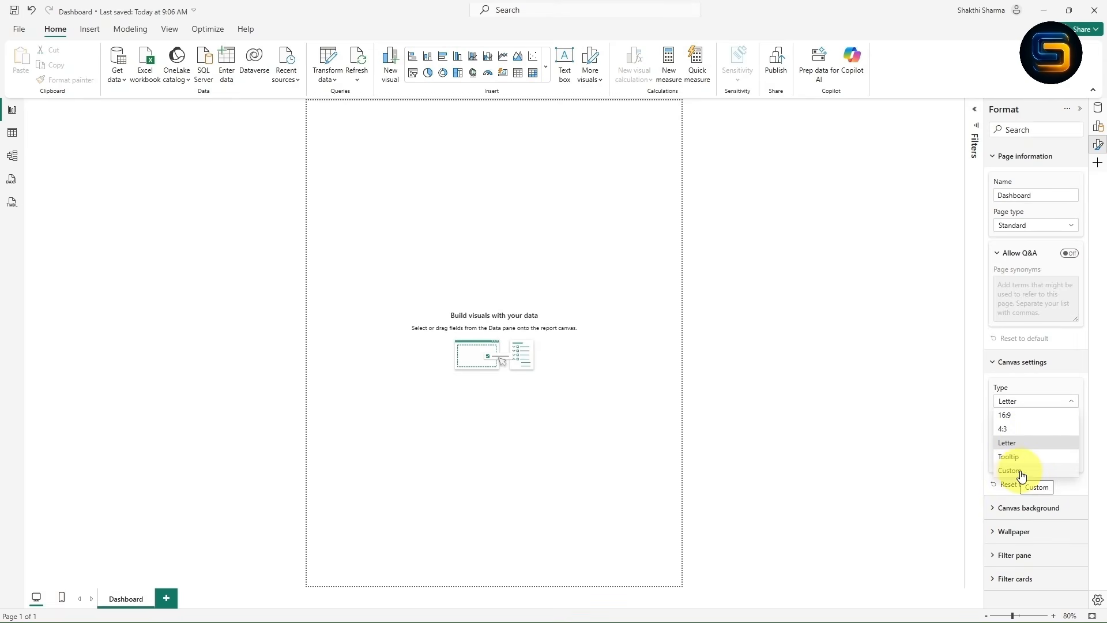
pyautogui.click(1010, 416)
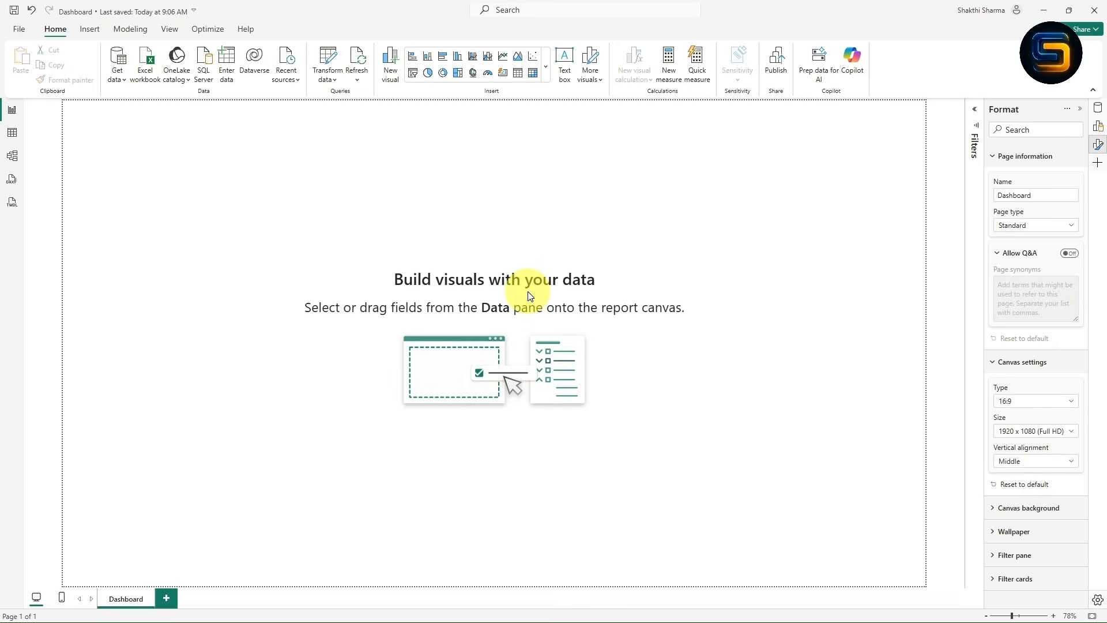
# - Review the available 16:9 canvas sizes and set the Dashboard page's vertical alignment to Top
pyautogui.scroll(-1, 528, 292)
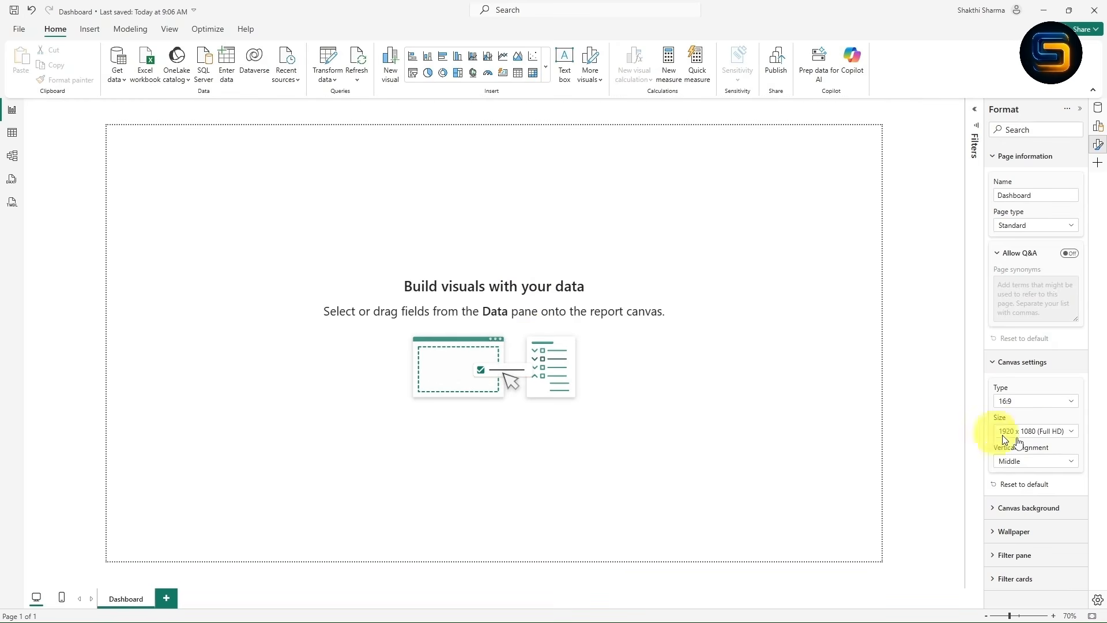
pyautogui.click(1073, 436)
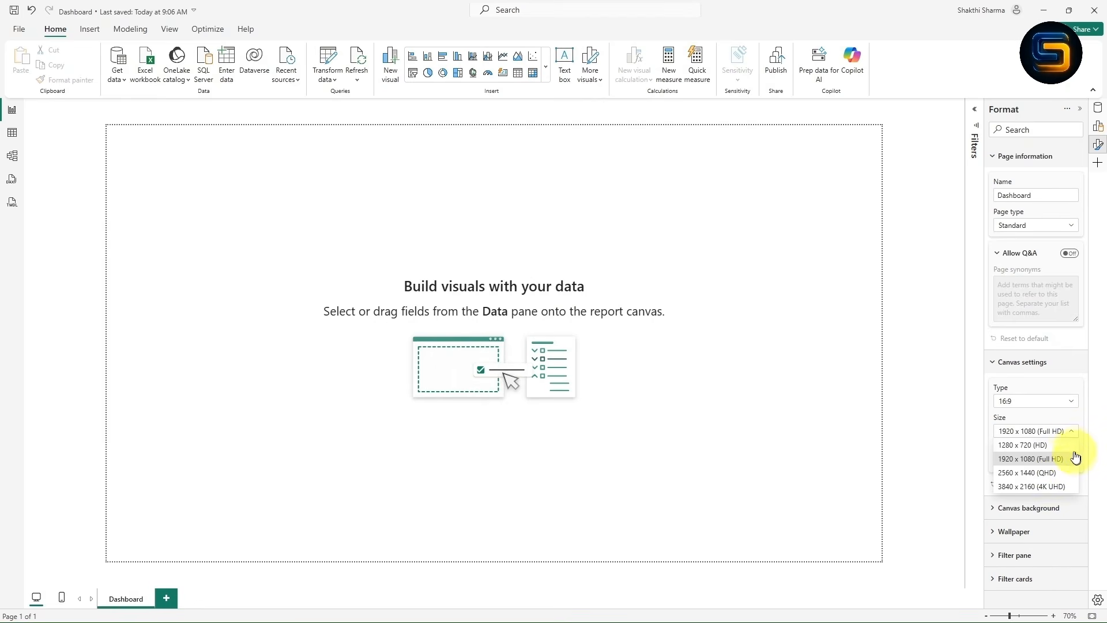
pyautogui.click(1073, 435)
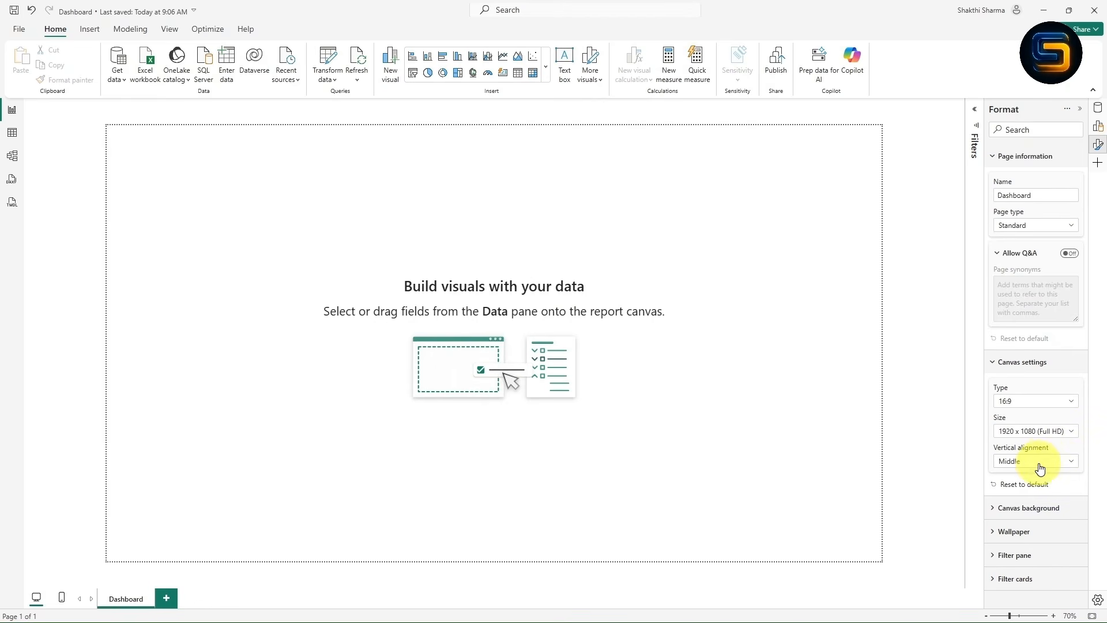
pyautogui.scroll(-5, 604, 333)
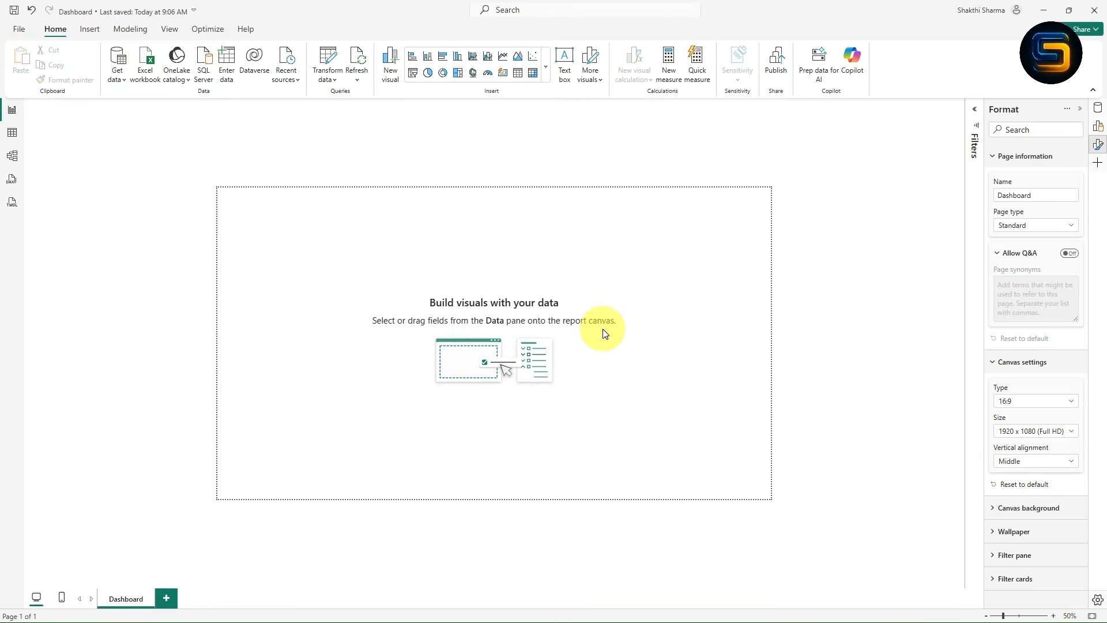
pyautogui.click(1034, 466)
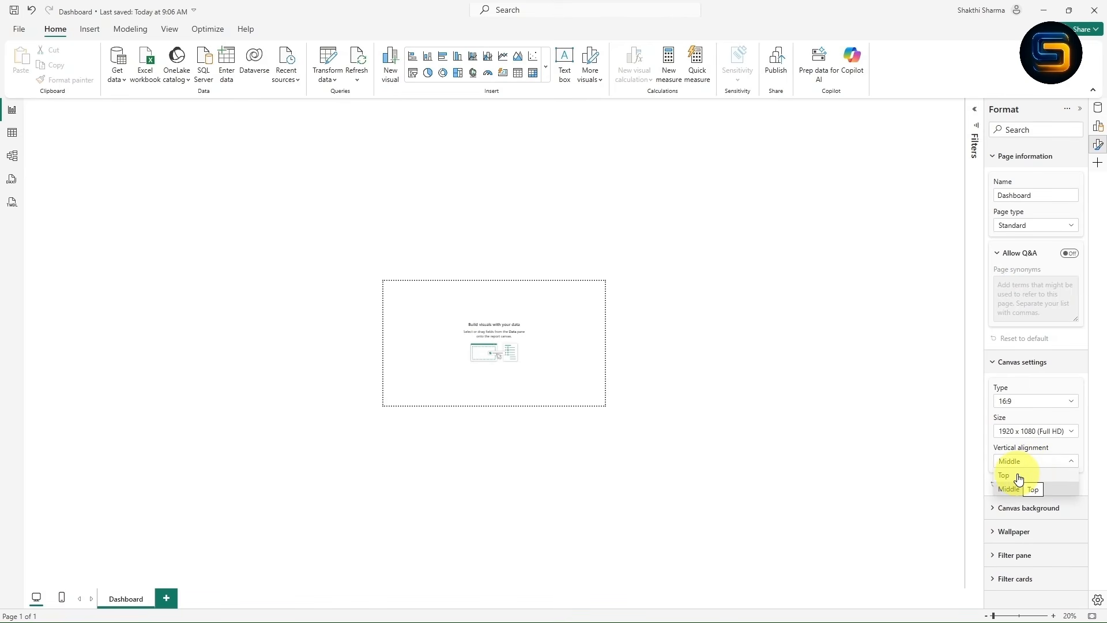
pyautogui.click(1015, 476)
pyautogui.scroll(5, 515, 181)
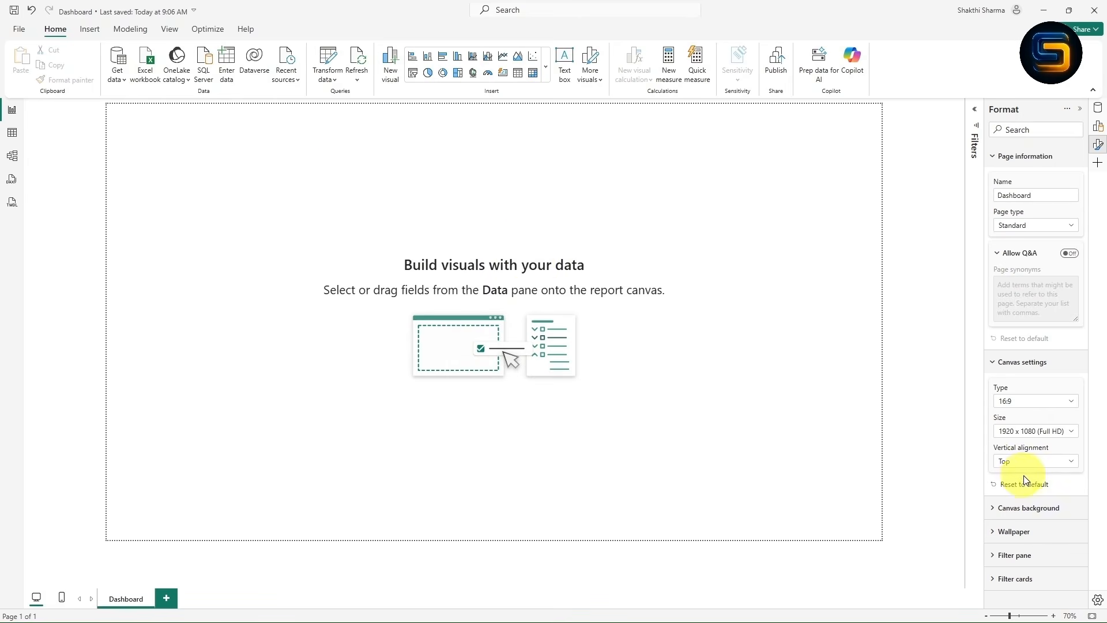
# - Collapse the page information and canvas settings, and set the canvas background color to the lightest yellow theme shade
pyautogui.click(996, 363)
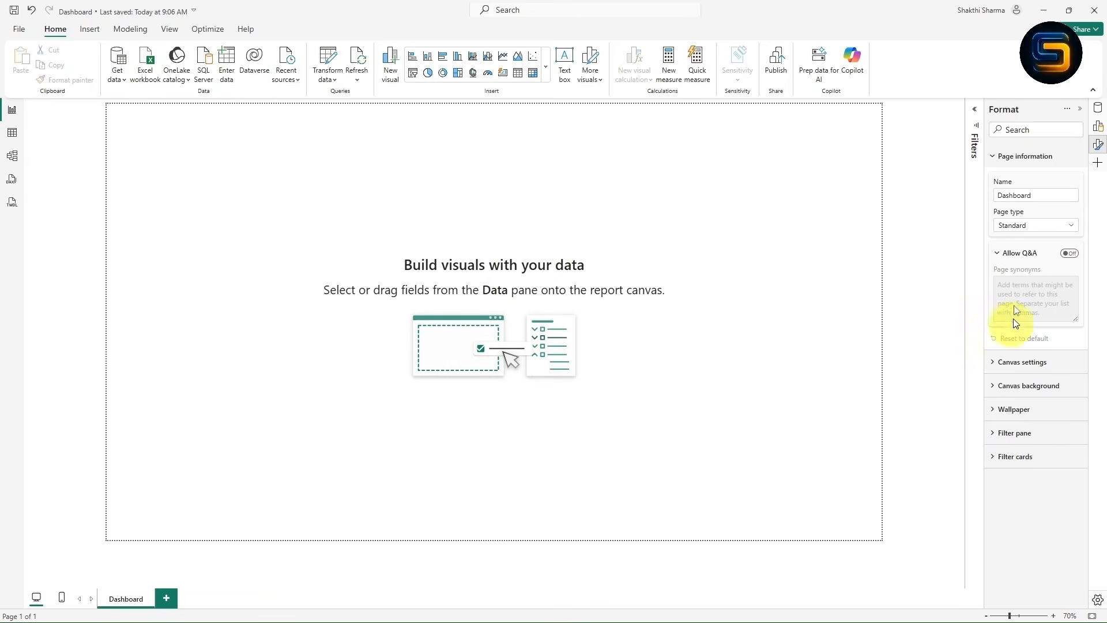
pyautogui.click(998, 158)
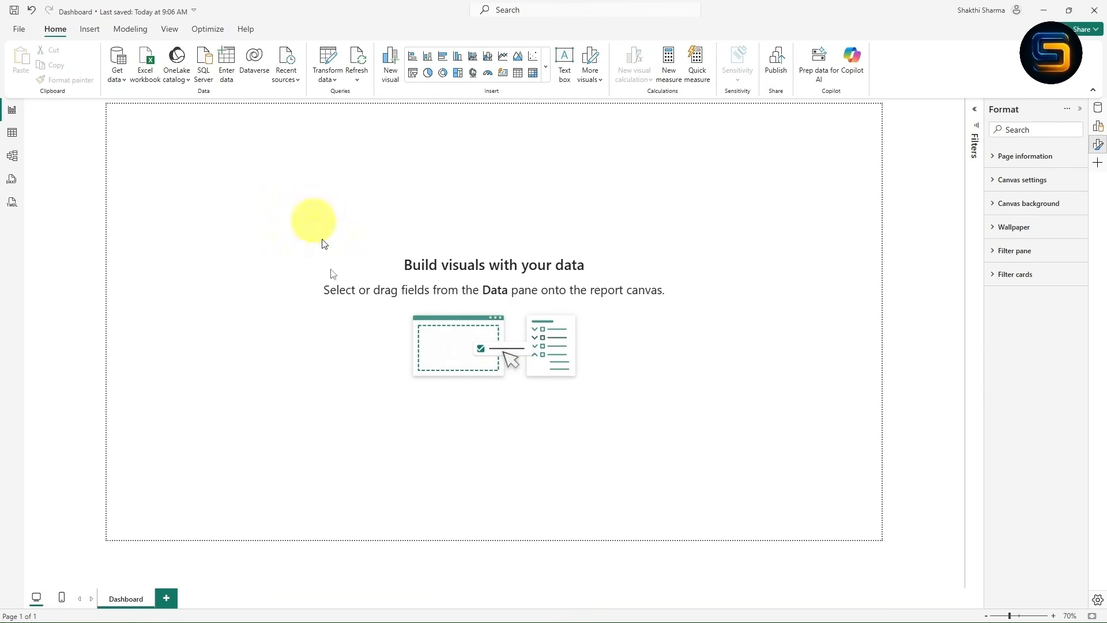
pyautogui.click(990, 206)
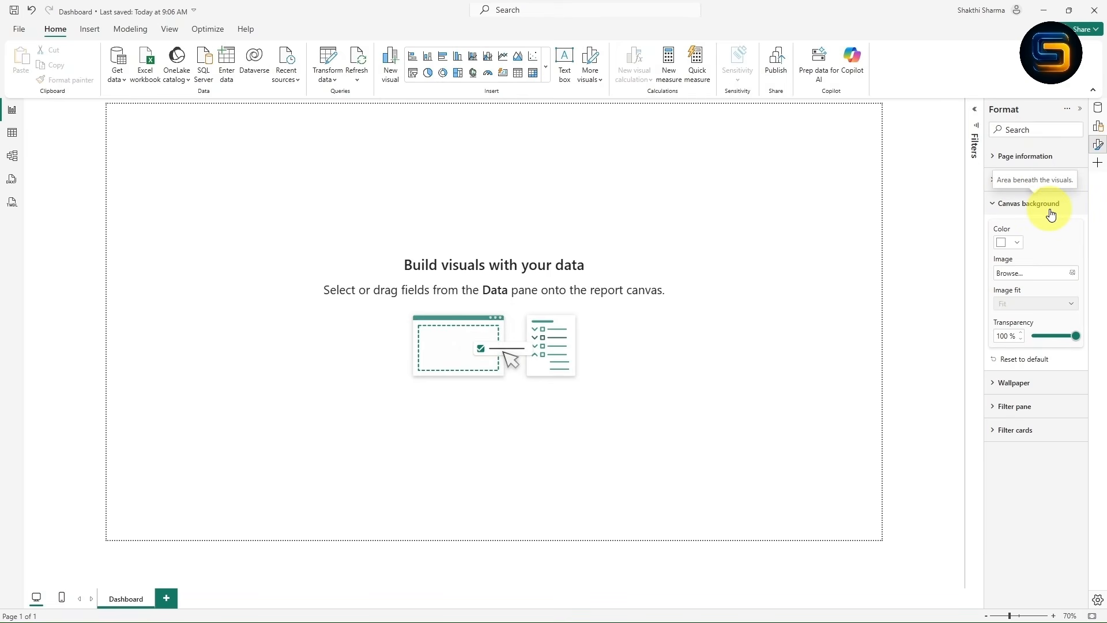
pyautogui.click(1018, 250)
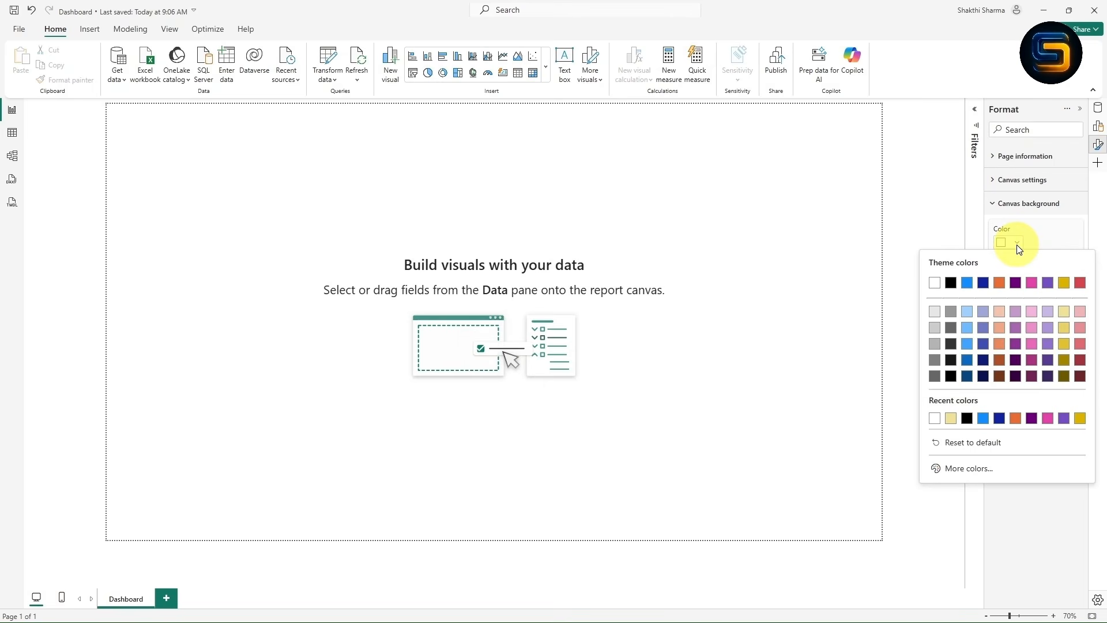
pyautogui.click(1066, 314)
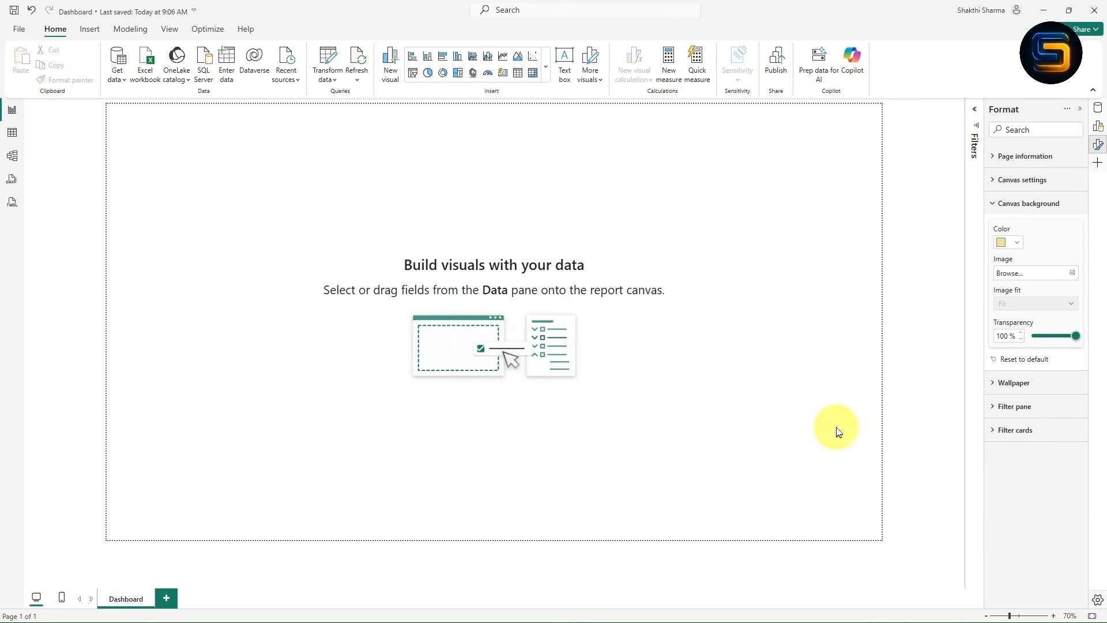
# - Set the canvas background transparency to 60%
pyautogui.moveTo(1076, 341); pyautogui.dragTo(1032, 342)
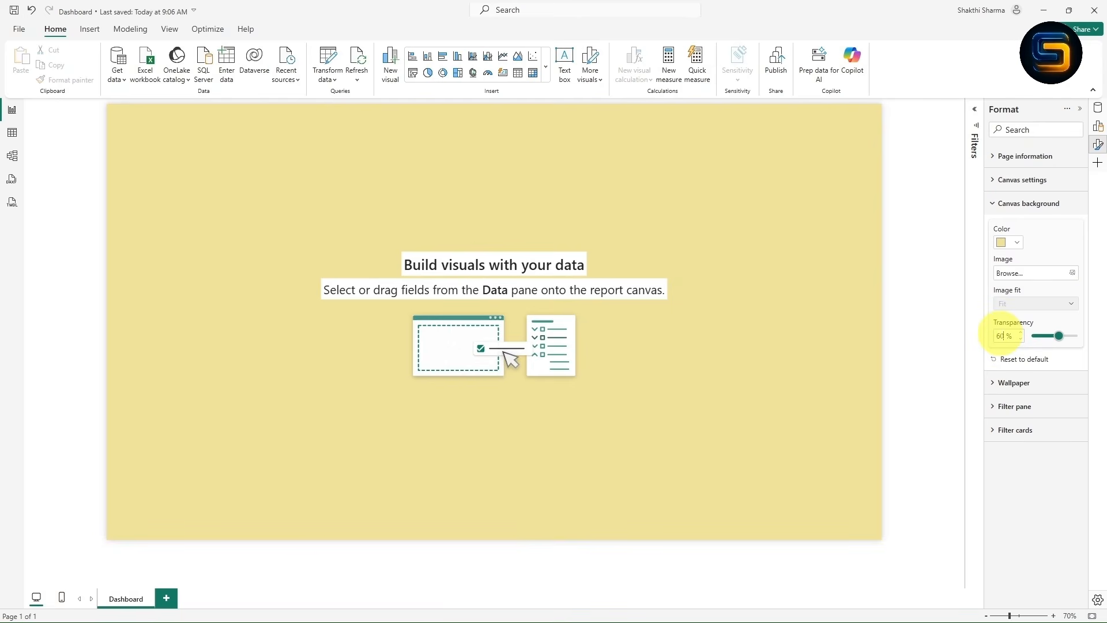
pyautogui.press('Return')
pyautogui.click(1003, 337)
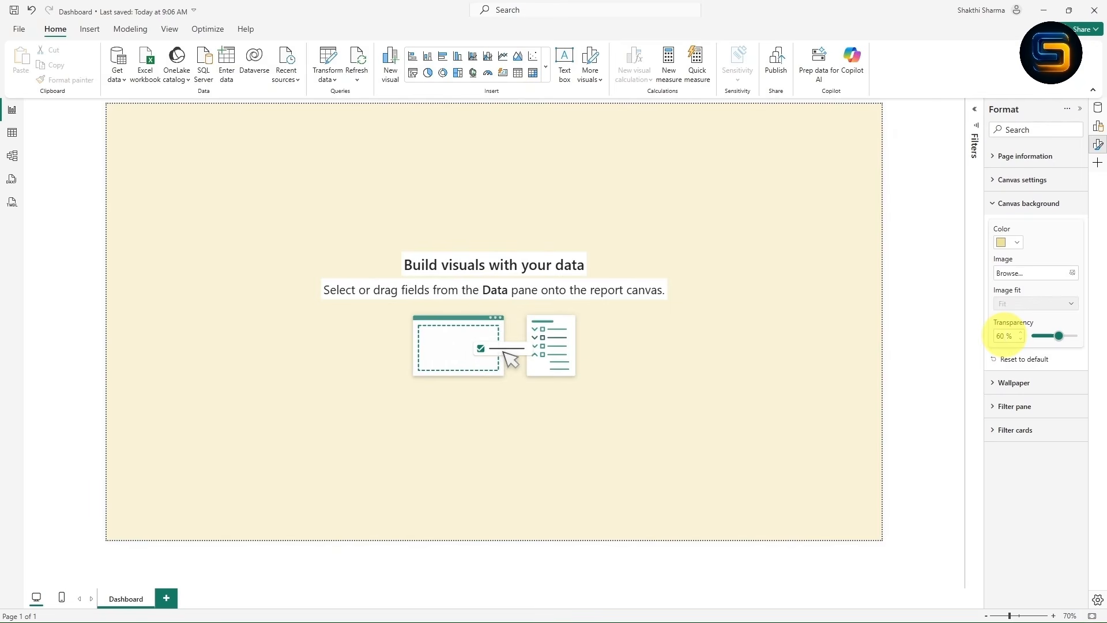
pyautogui.click(1001, 336)
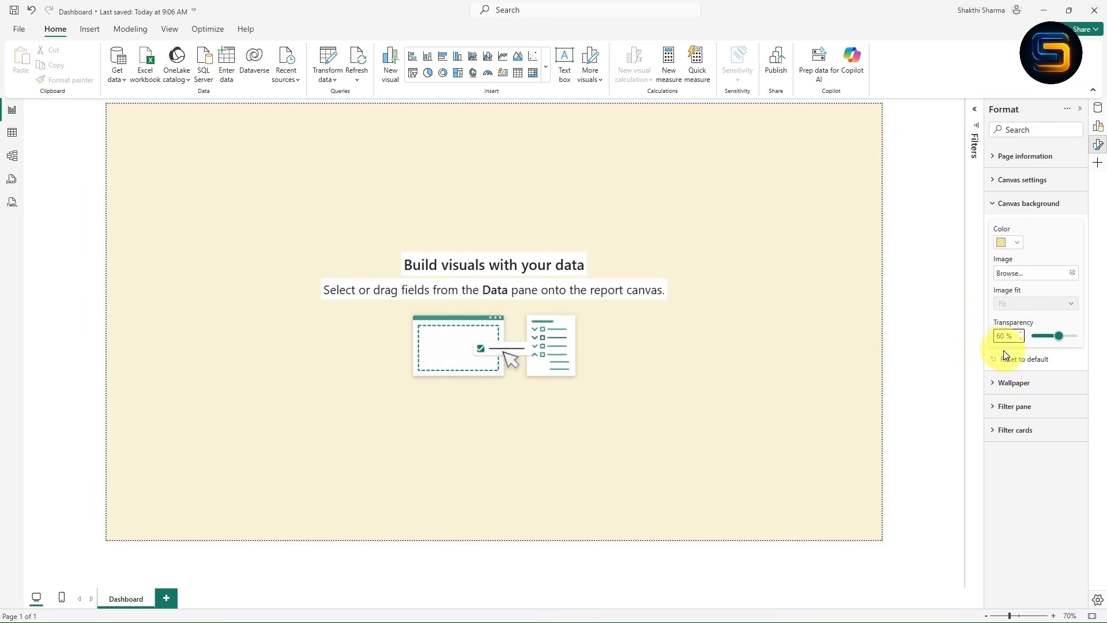
pyautogui.click(647, 281)
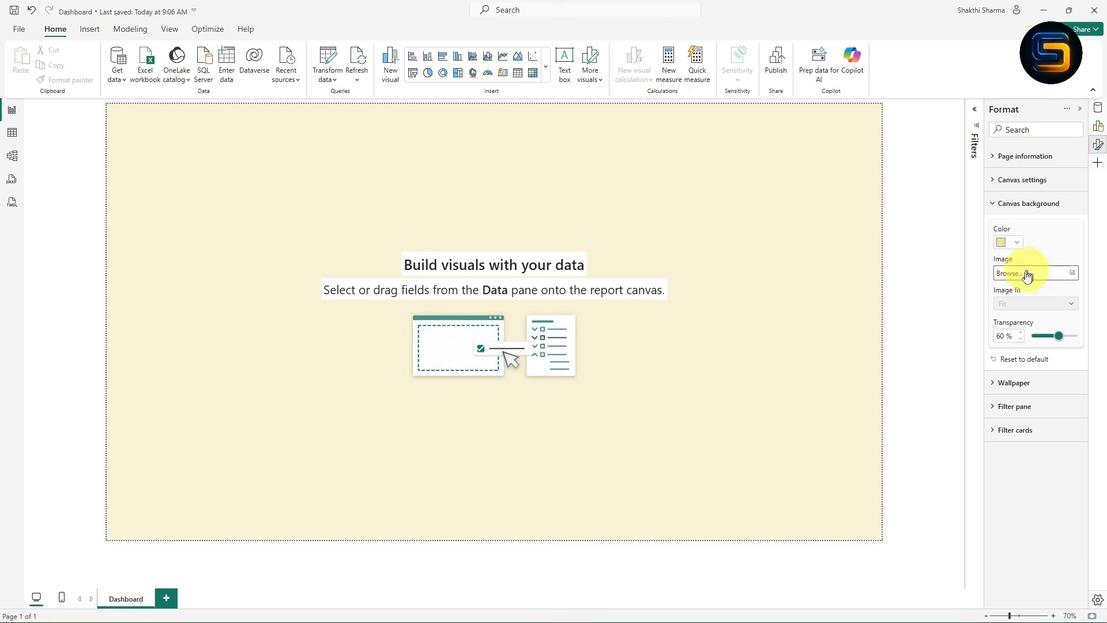
# - Try the computer-chip electronic circuit board picture from the Downloads folder as the canvas background image
pyautogui.click(1074, 277)
pyautogui.click(187, 140)
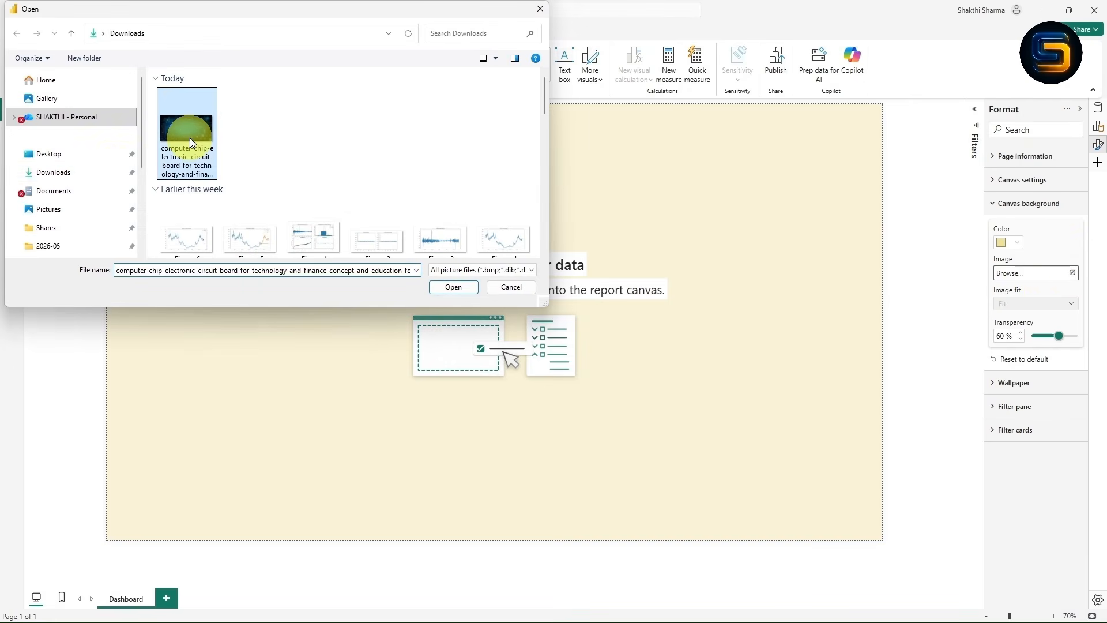
pyautogui.click(444, 287)
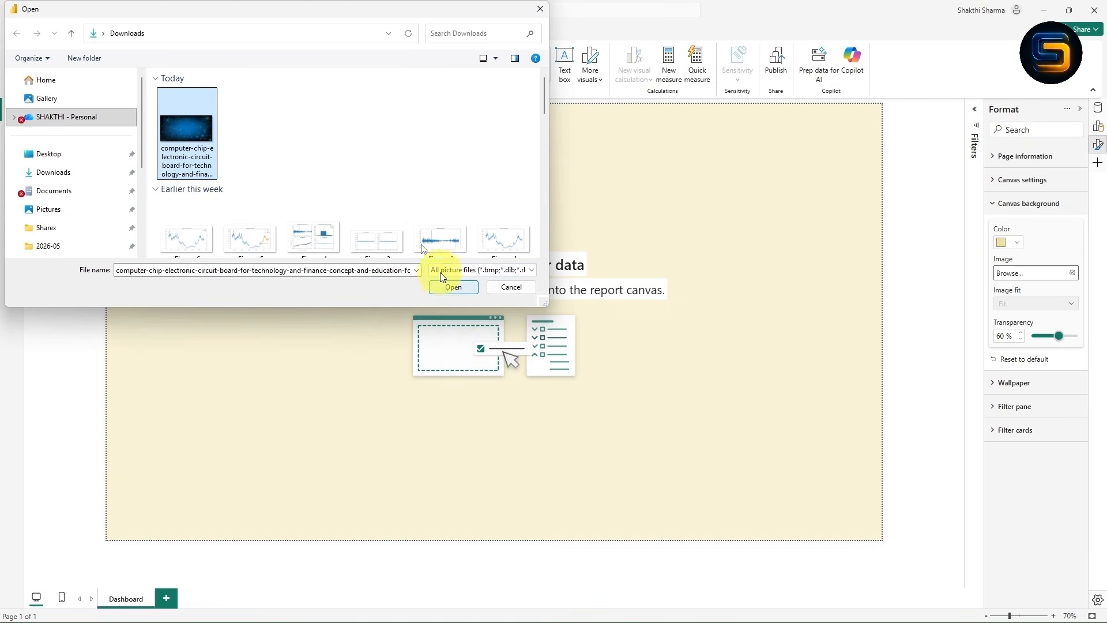
pyautogui.click(458, 290)
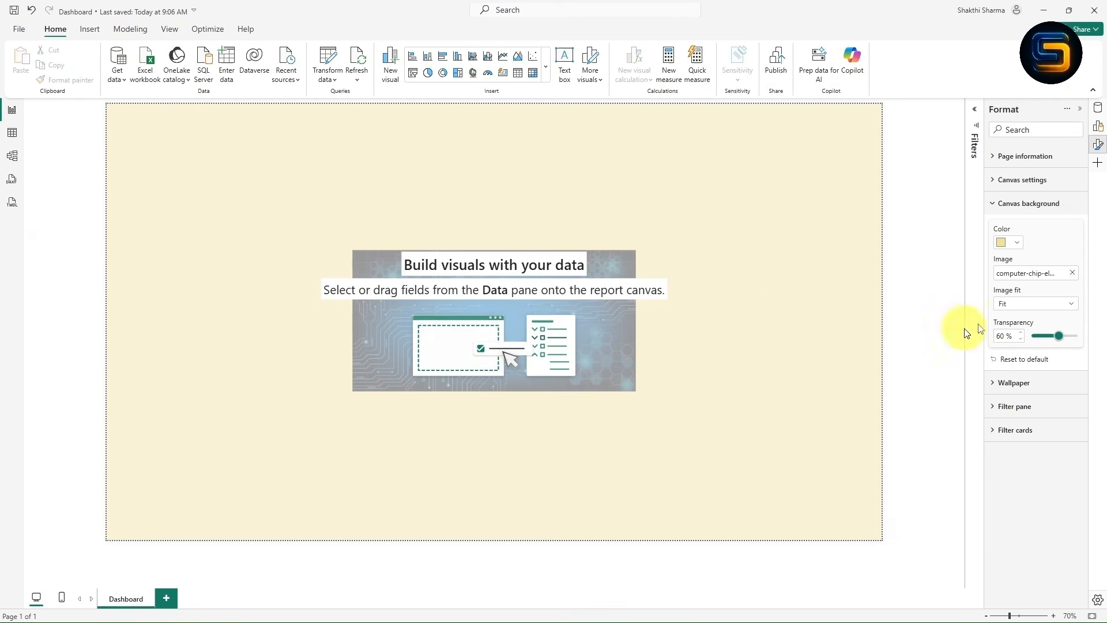
# - Try the Stretch image fit on the circuit board background with transparency at 0%
pyautogui.click(1023, 308)
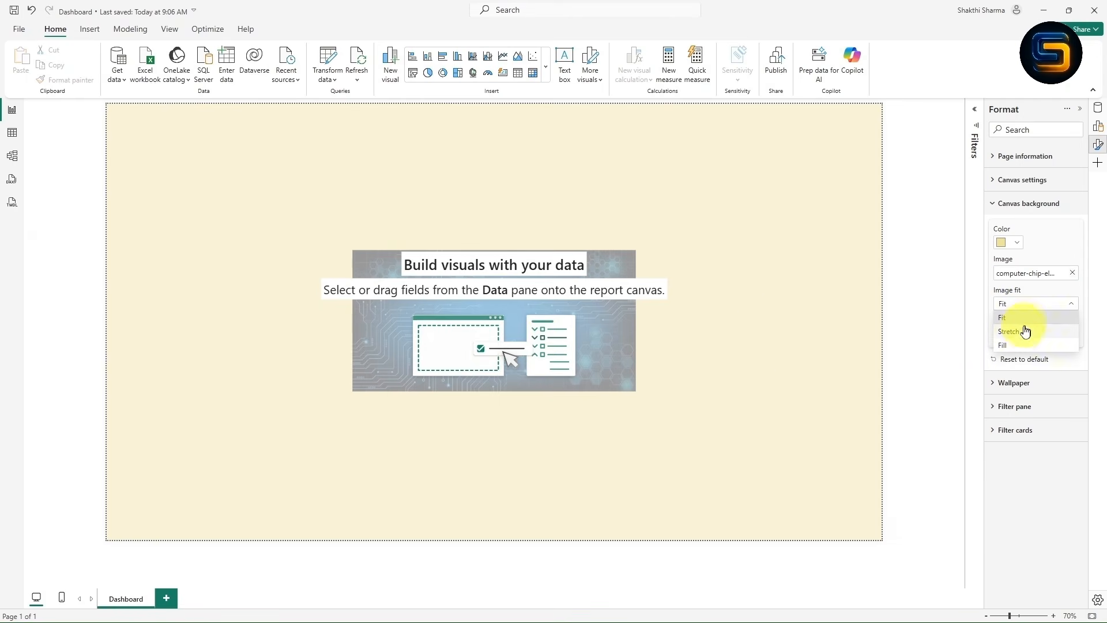
pyautogui.click(1020, 333)
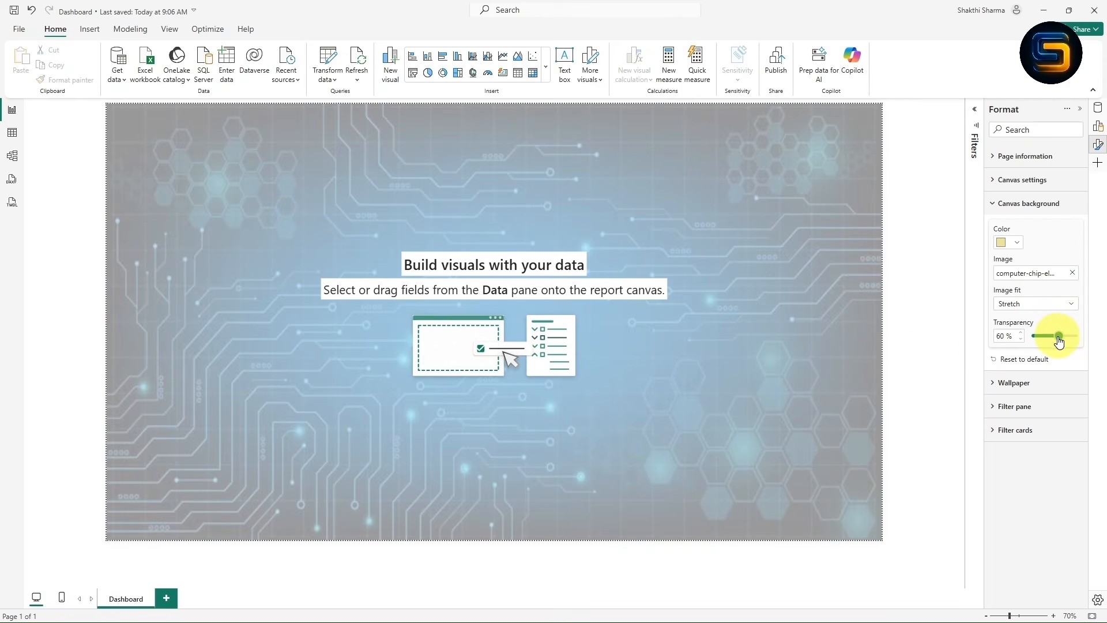
pyautogui.moveTo(1058, 337); pyautogui.dragTo(1020, 335)
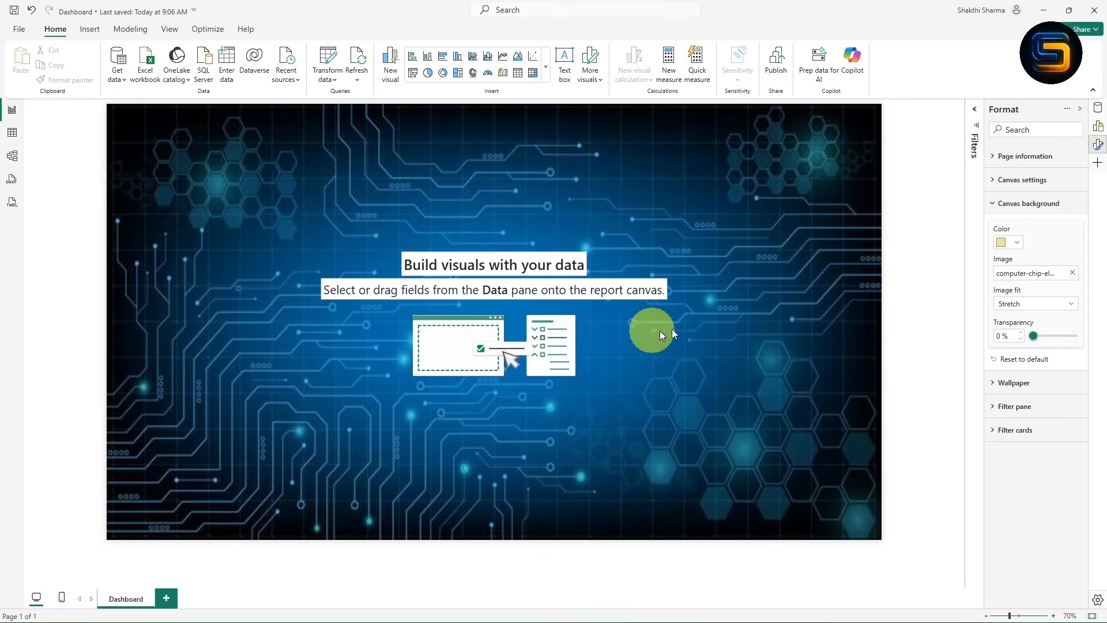
# - Remove the canvas background image and return the background transparency to 60%
pyautogui.click(1073, 274)
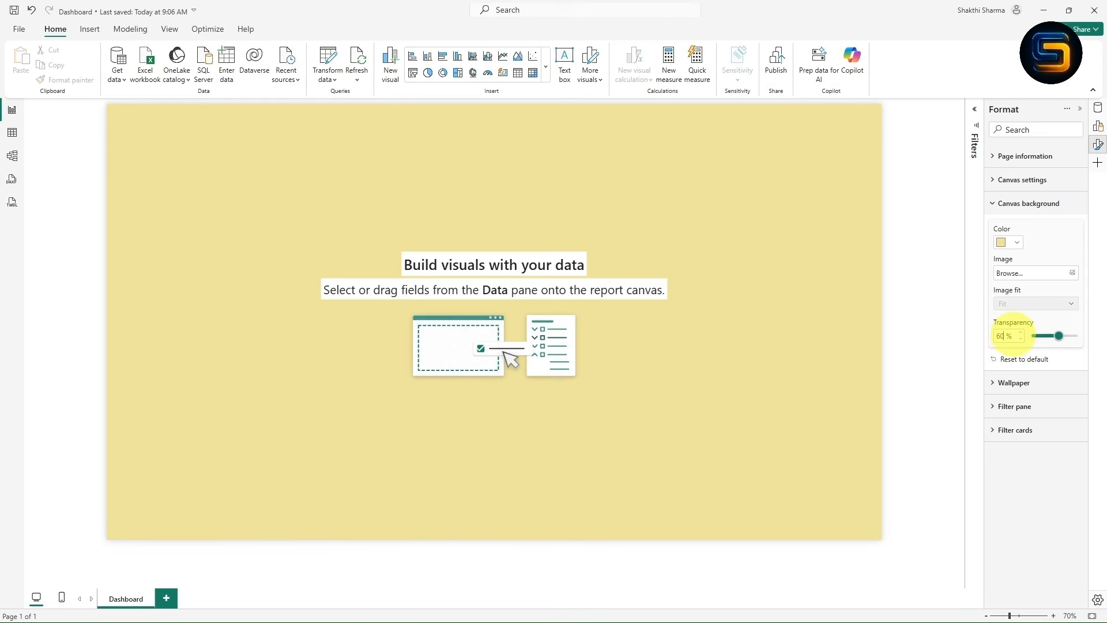
pyautogui.press('Return')
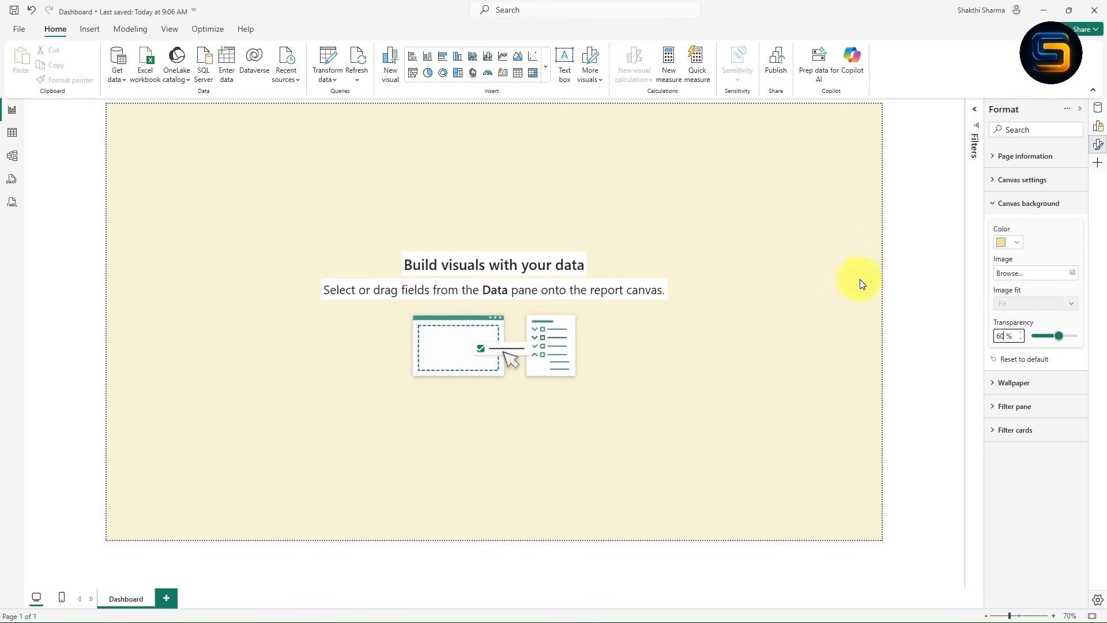
pyautogui.click(897, 283)
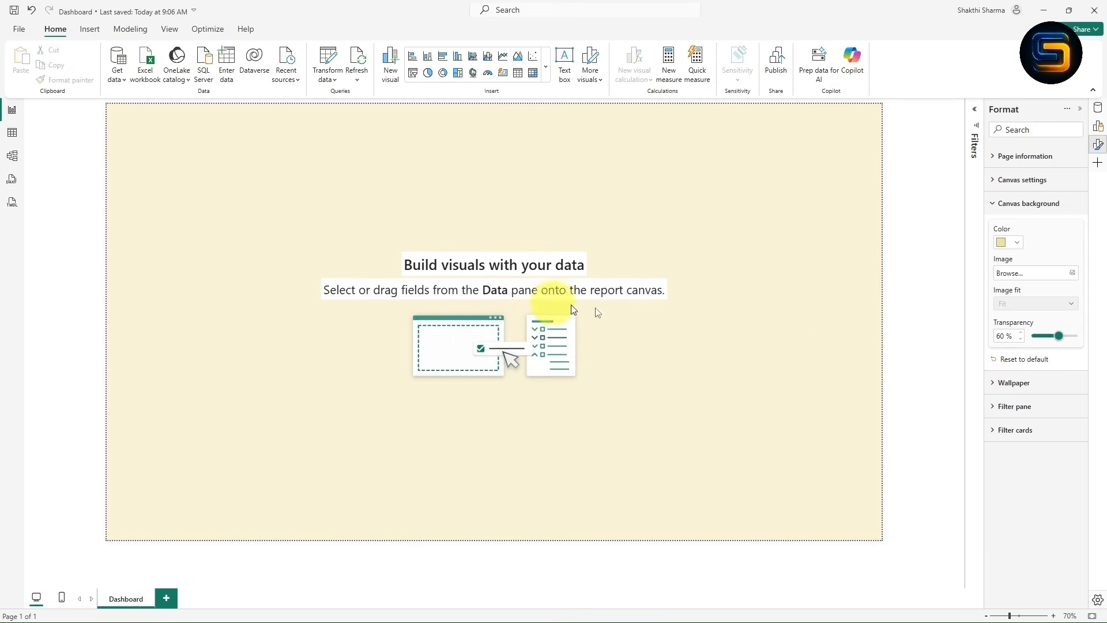
# - Try a light orange wallpaper color around the canvas, and return the wallpaper to white
pyautogui.click(993, 384)
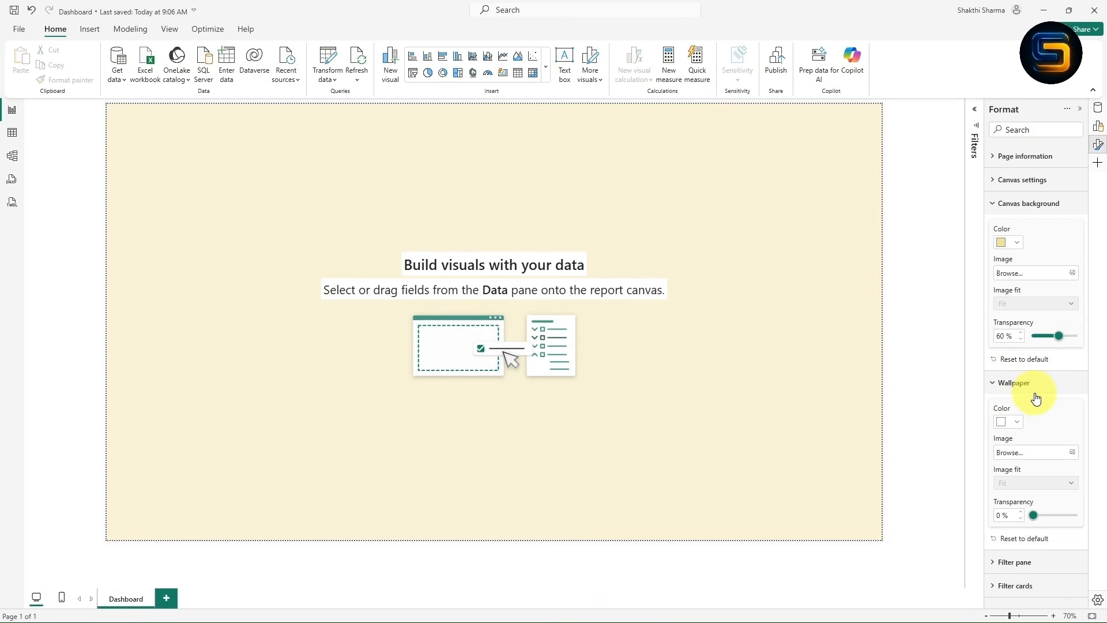
pyautogui.click(1012, 421)
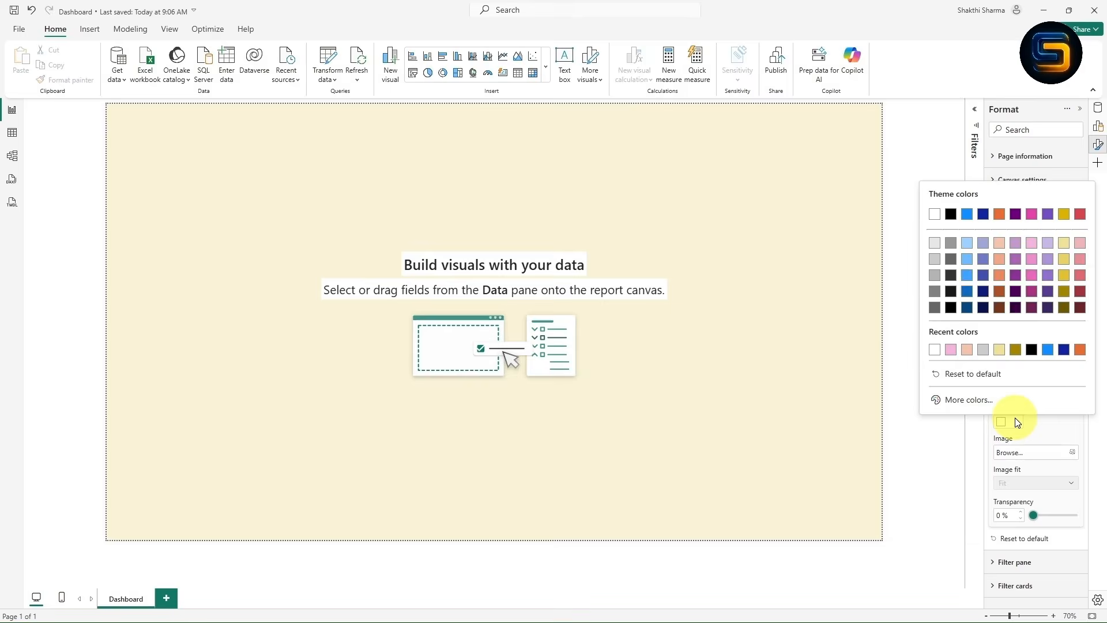
pyautogui.click(999, 242)
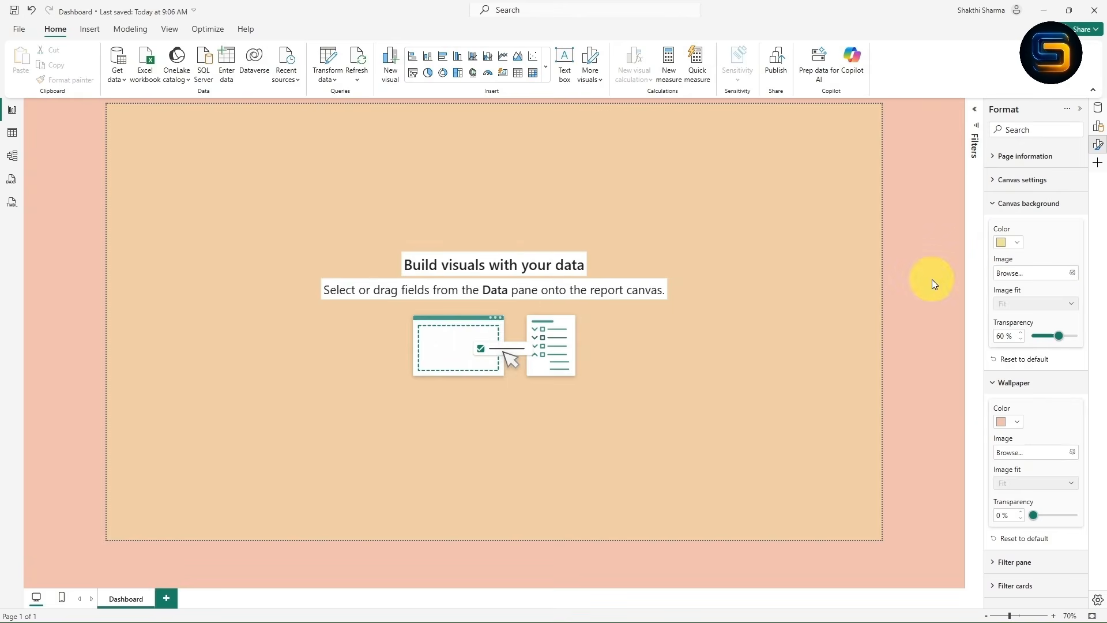
pyautogui.click(1013, 421)
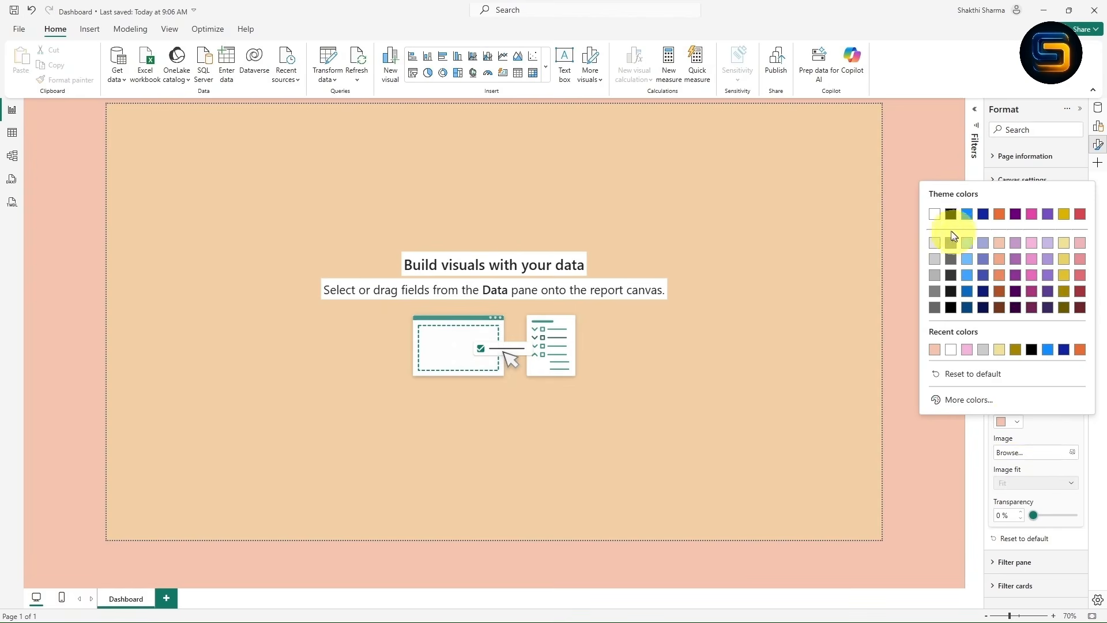
pyautogui.click(935, 219)
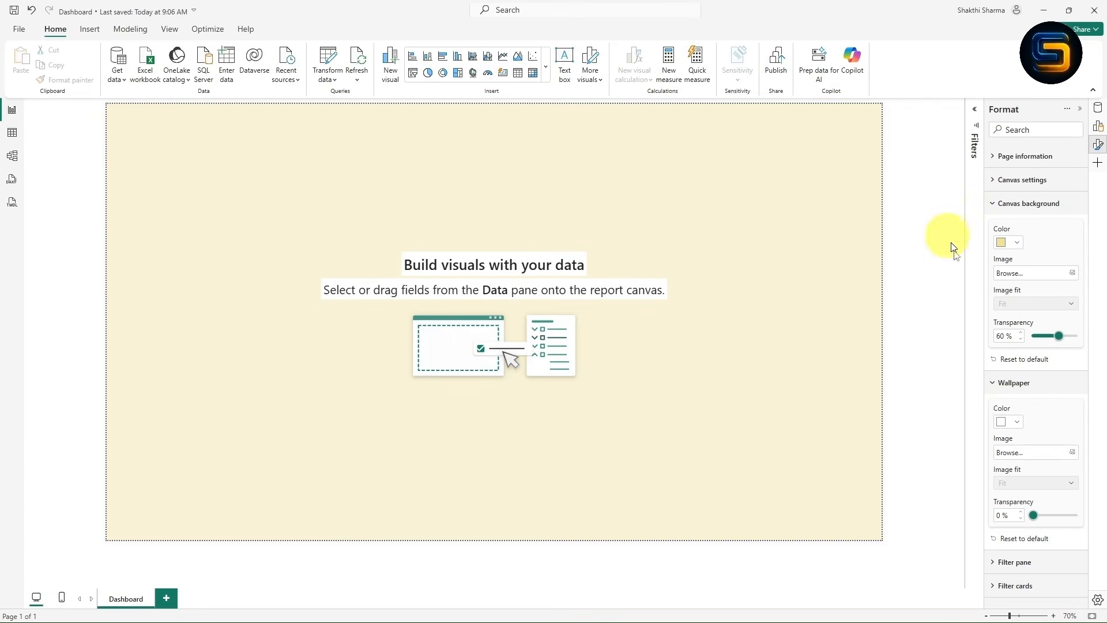
# - Collapse the Wallpaper and Canvas background settings, and replace the Format pane with the Data and Build panes
pyautogui.click(993, 383)
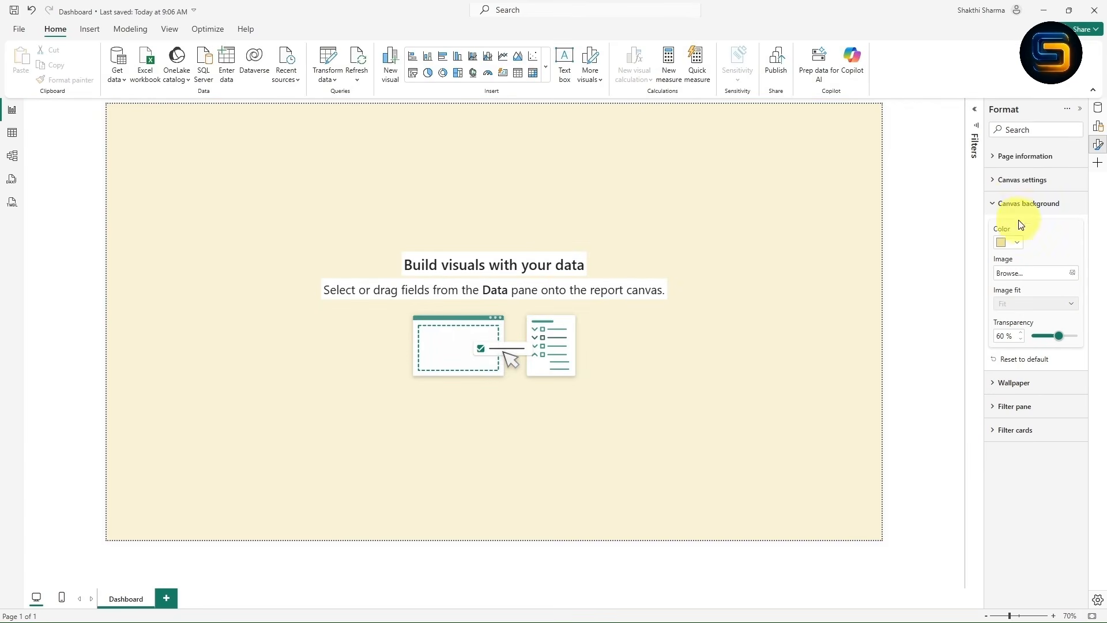
pyautogui.click(994, 204)
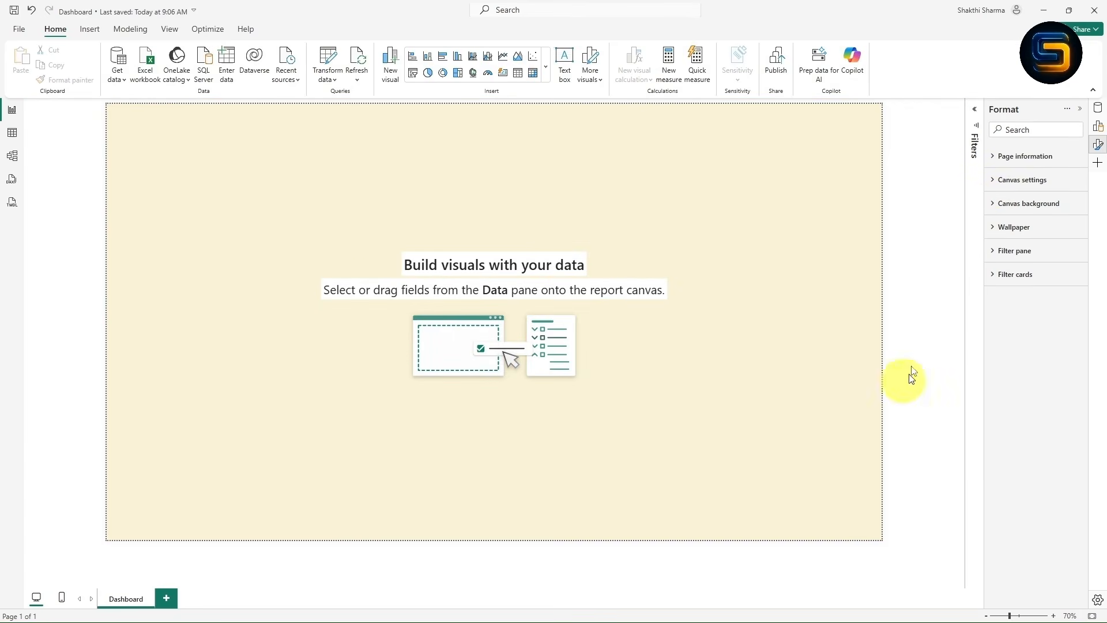
pyautogui.click(1096, 150)
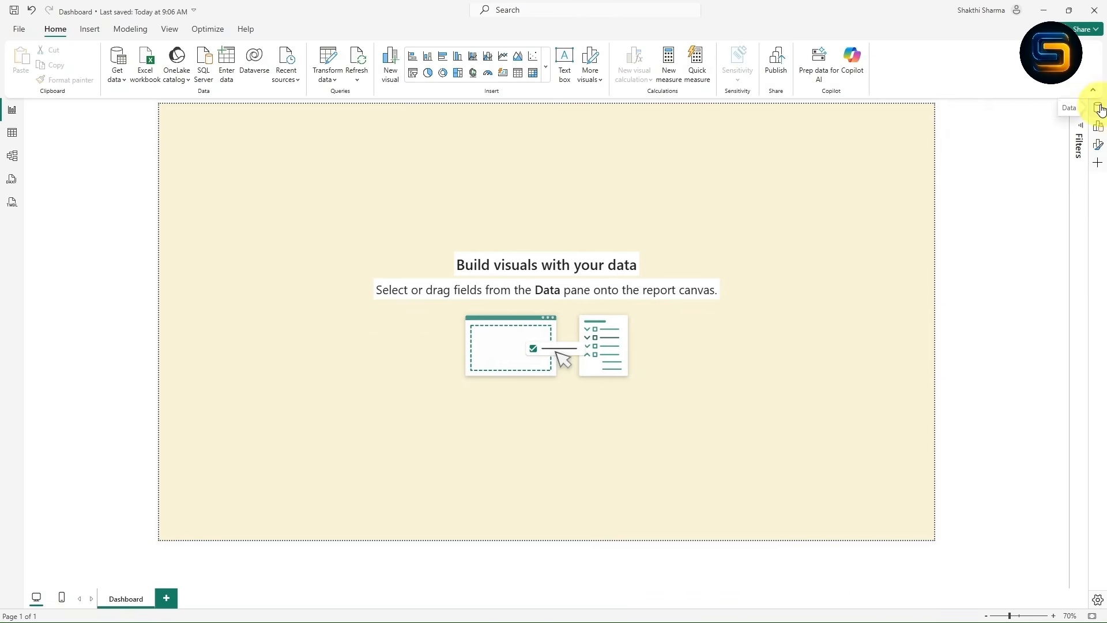
pyautogui.click(1097, 108)
pyautogui.click(1100, 132)
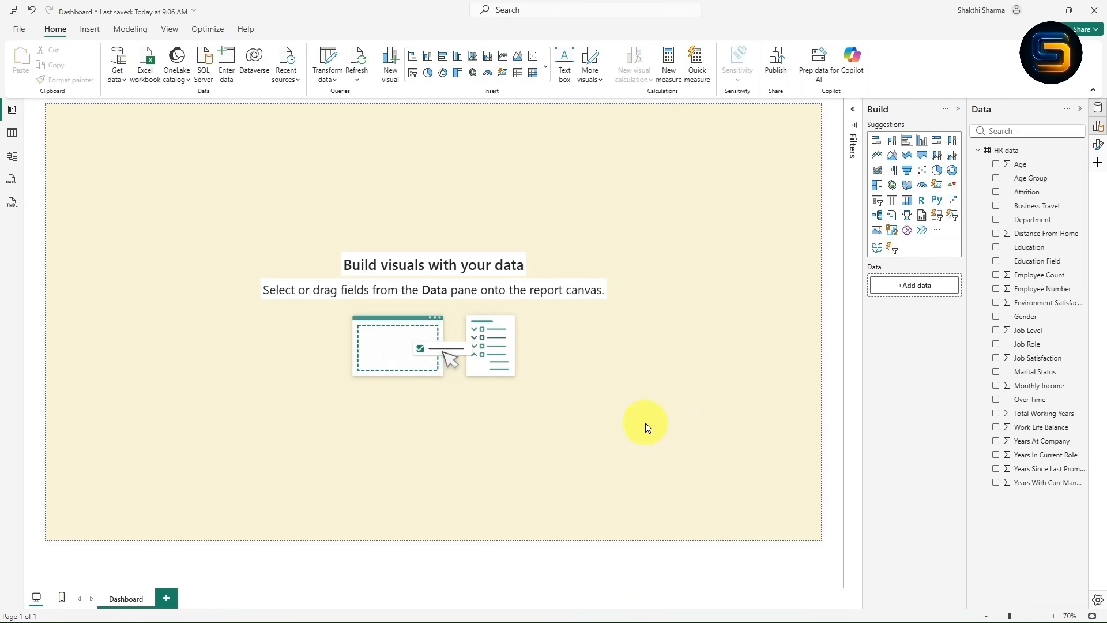
pyautogui.hotkey('alt', 'Tab')
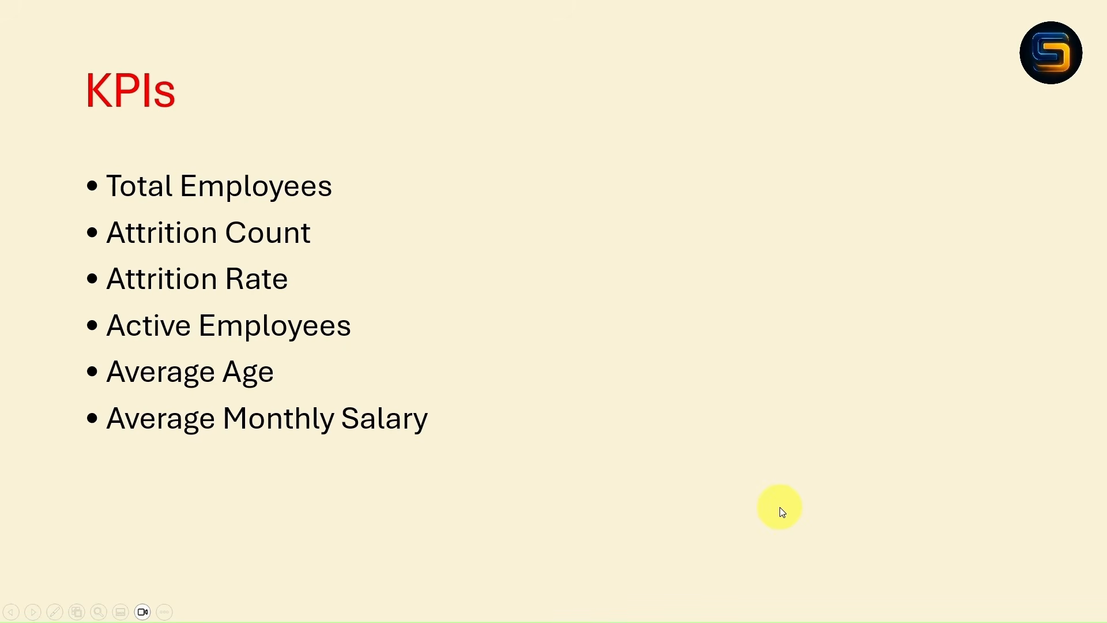
pyautogui.moveTo(67, 160)
pyautogui.mouseDown()
pyautogui.moveTo(161, 190)
pyautogui.moveTo(501, 434)
pyautogui.moveTo(500, 446)
pyautogui.mouseUp()
pyautogui.moveTo(116, 205); pyautogui.dragTo(336, 202)
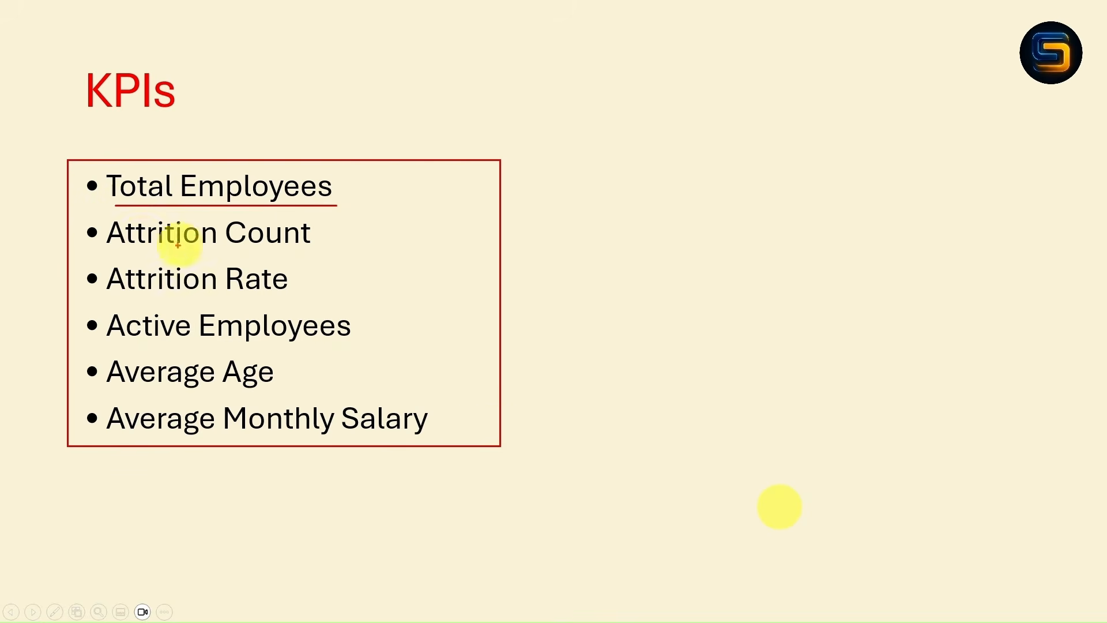
pyautogui.moveTo(104, 246); pyautogui.dragTo(309, 246)
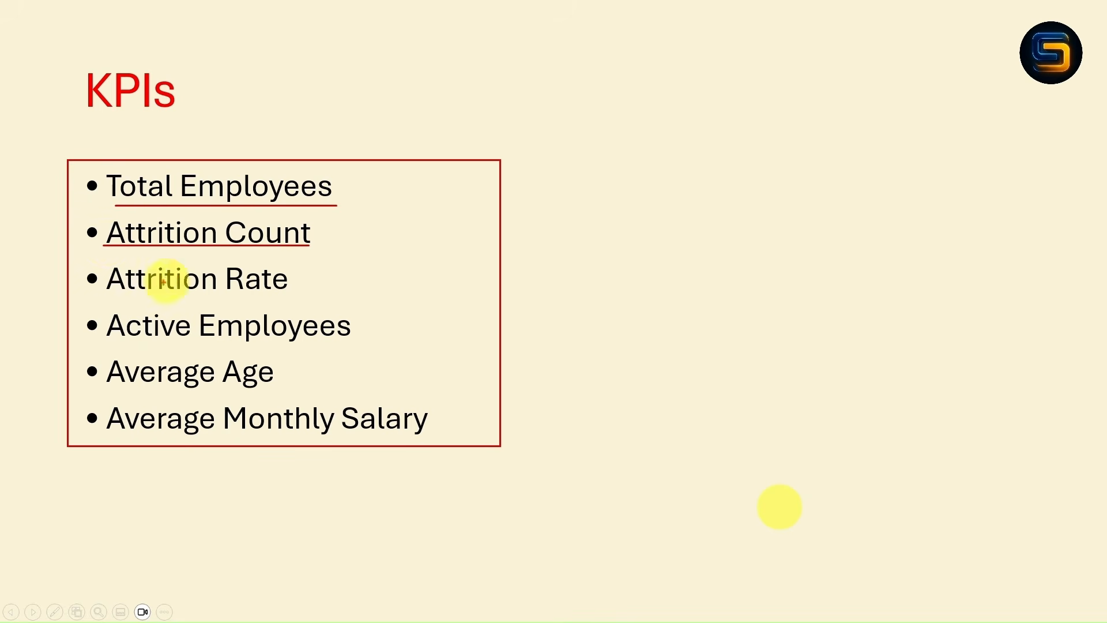
pyautogui.moveTo(104, 291); pyautogui.dragTo(290, 292)
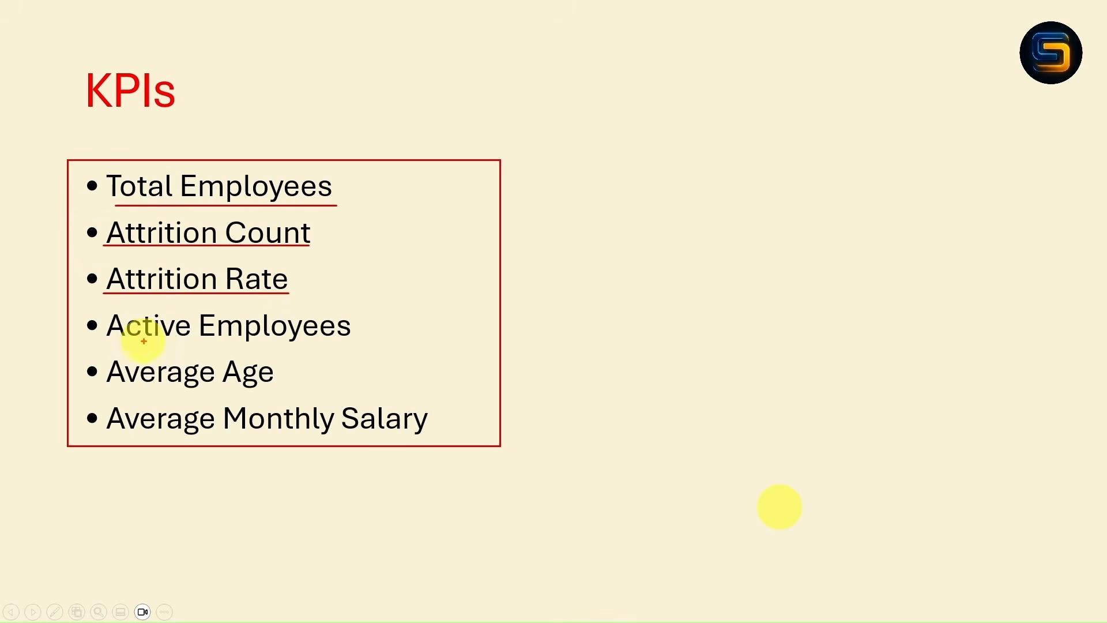
pyautogui.moveTo(109, 345); pyautogui.dragTo(347, 342)
pyautogui.moveTo(106, 385); pyautogui.dragTo(260, 385)
pyautogui.moveTo(116, 436); pyautogui.dragTo(425, 434)
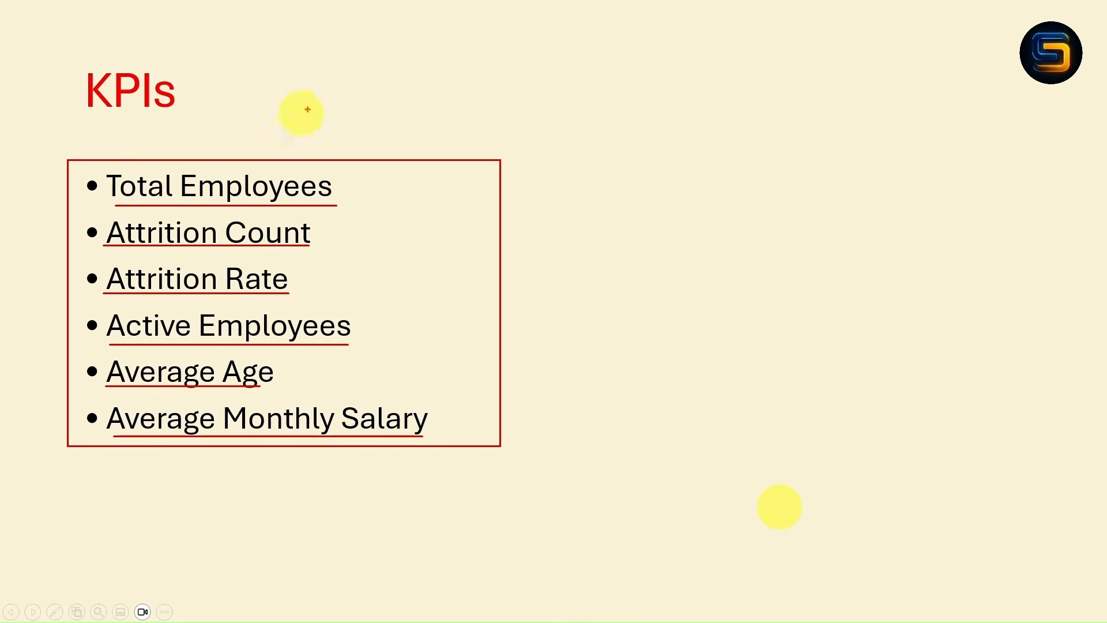
pyautogui.press('e')
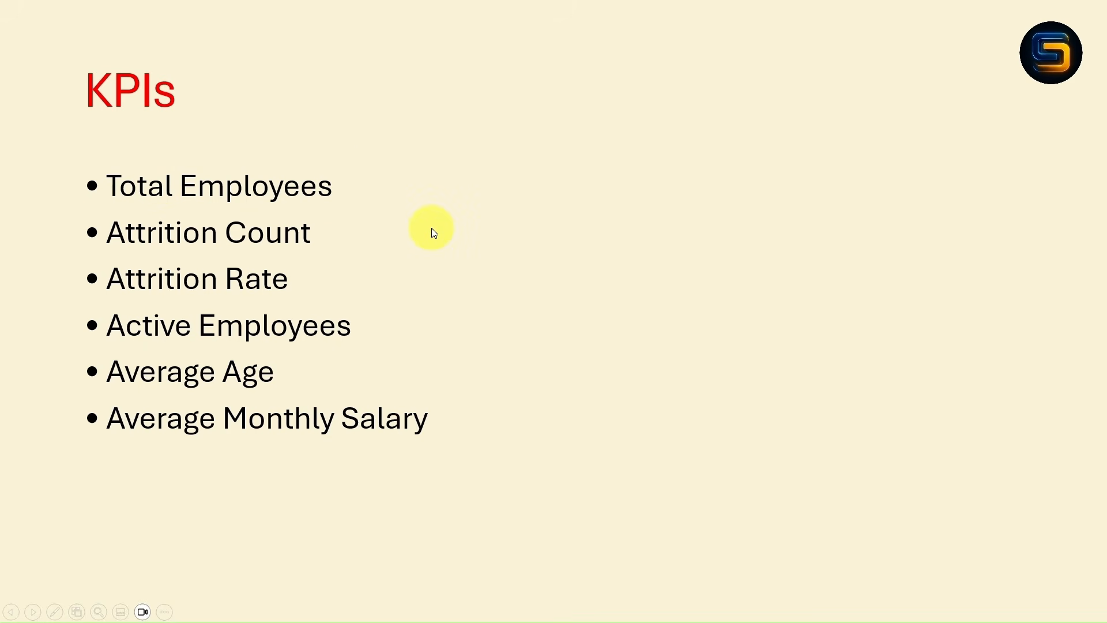
pyautogui.hotkey('alt', 'Tab')
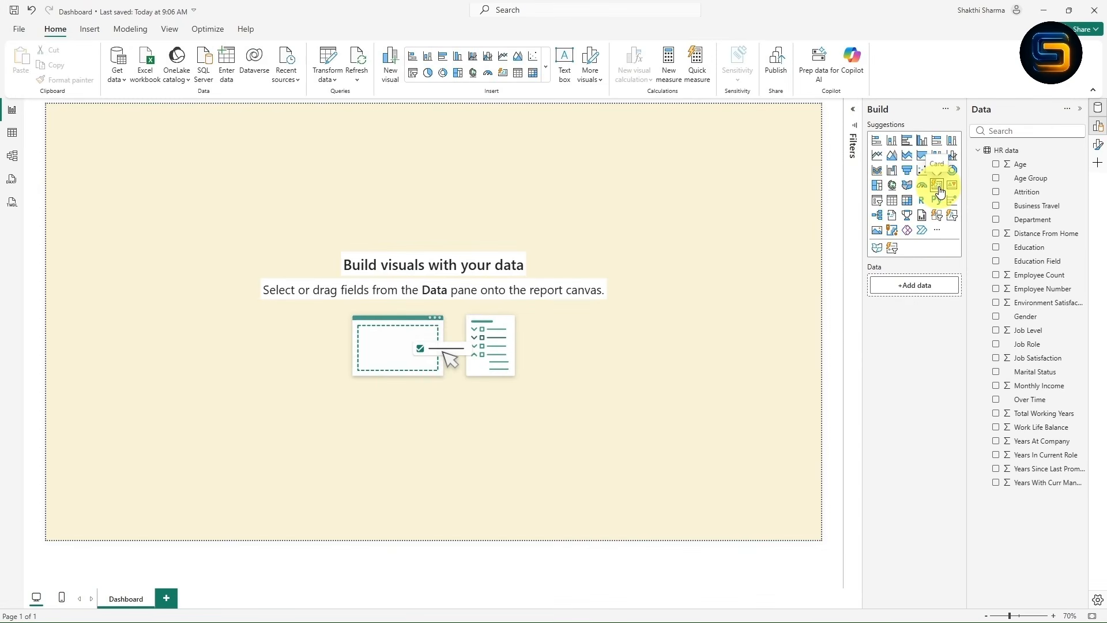
# - Add a Card visual to the open canvas with Employee Count as its value, and turn off its title
pyautogui.click(938, 188)
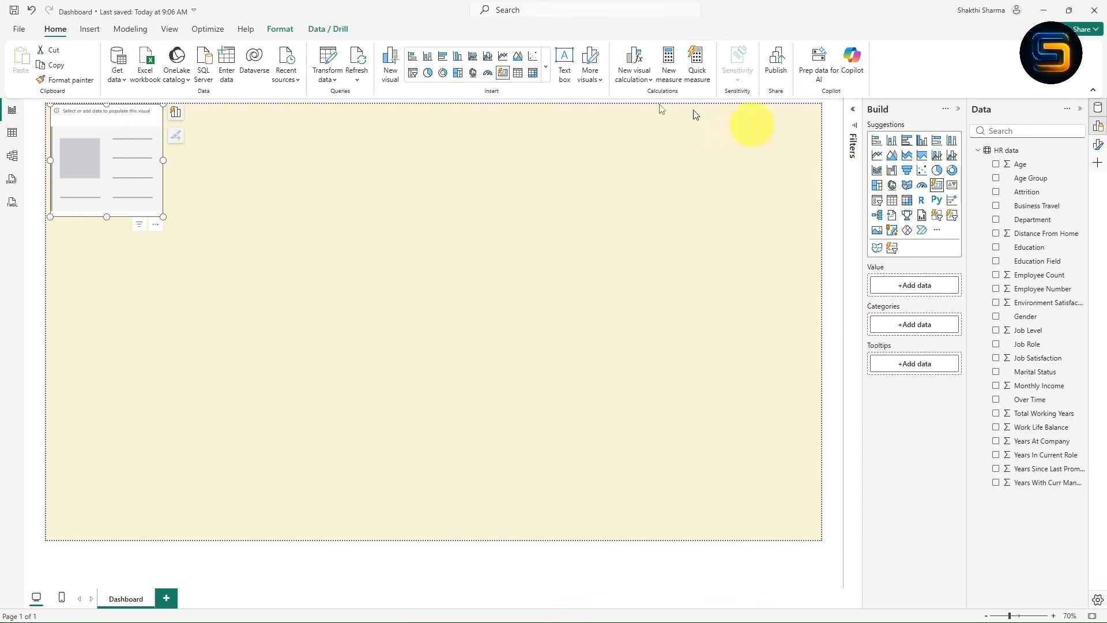
pyautogui.moveTo(91, 174); pyautogui.dragTo(317, 280)
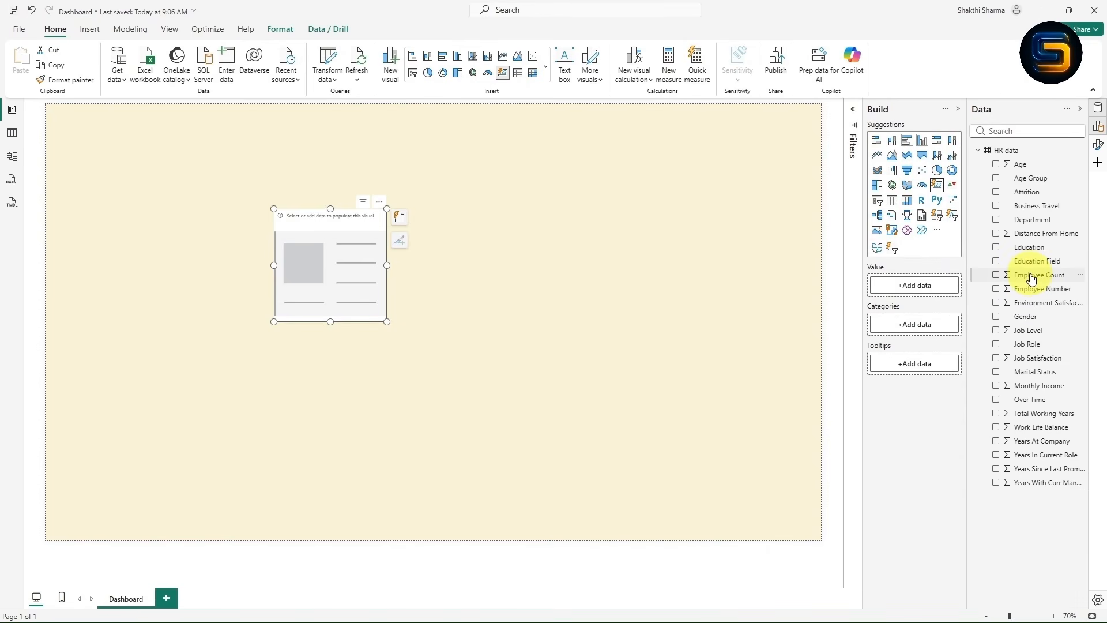
pyautogui.moveTo(1031, 279); pyautogui.dragTo(907, 290)
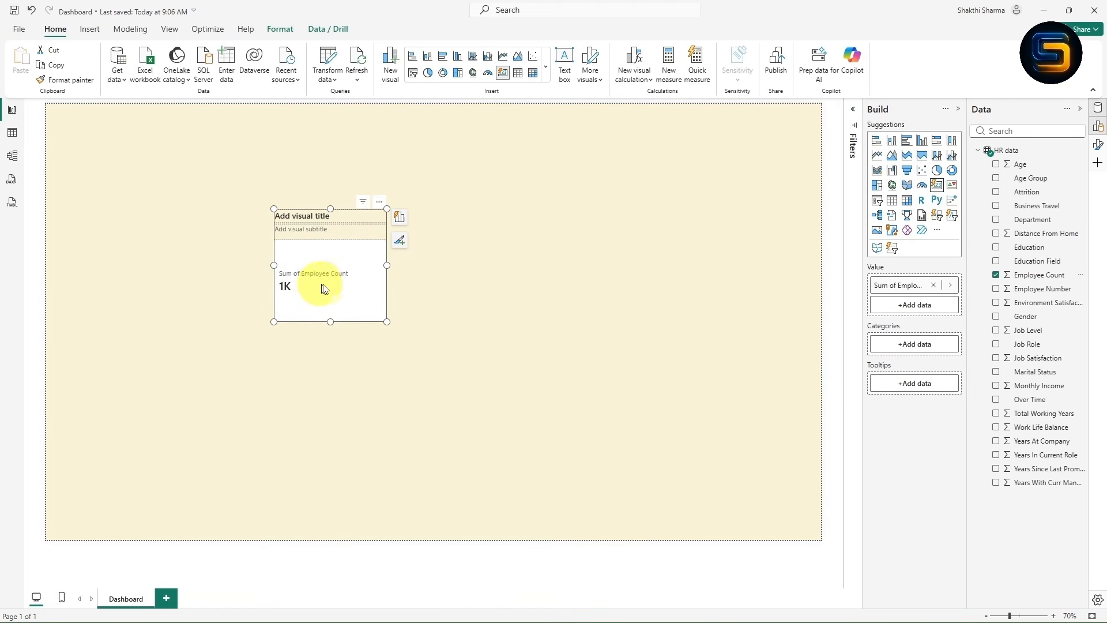
pyautogui.click(1097, 145)
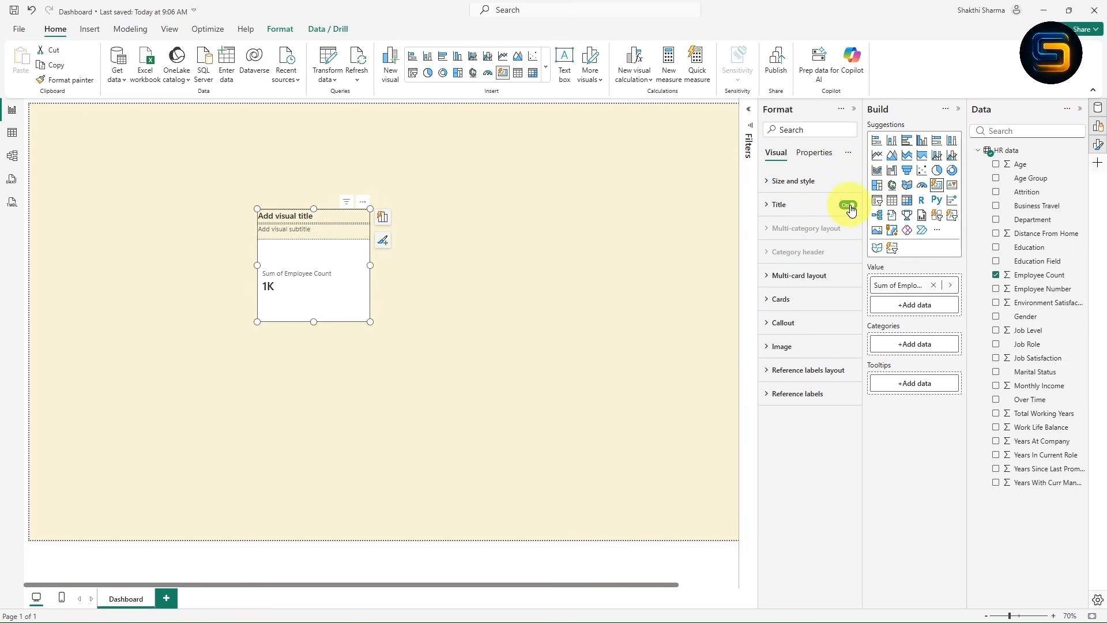
pyautogui.click(848, 205)
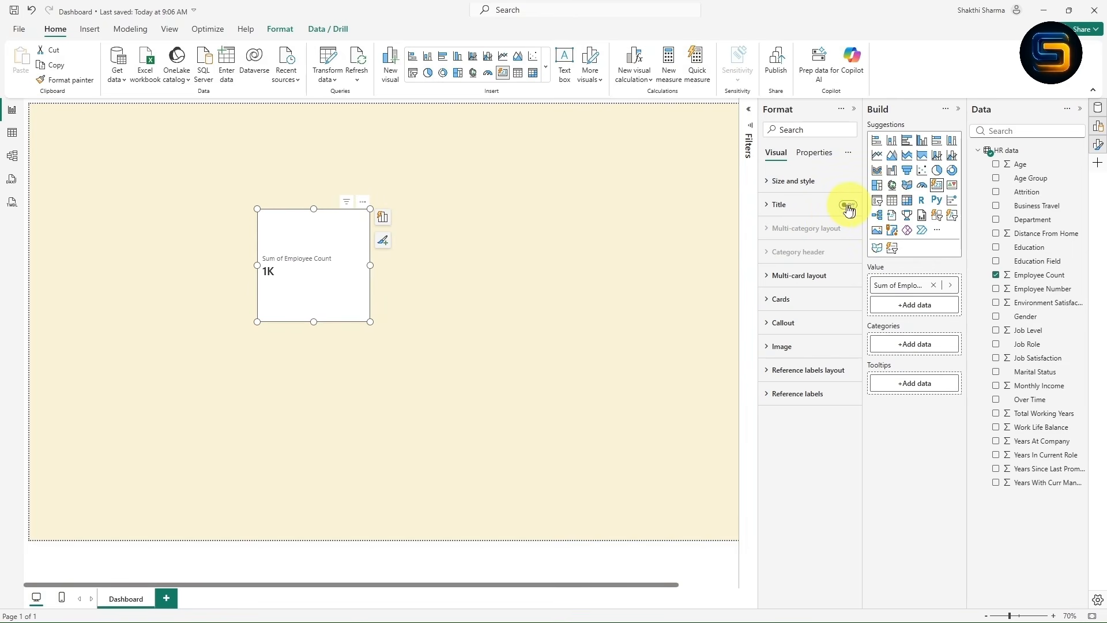
# - Set the display units of the card's Sum of Employee Count callout value to None
pyautogui.click(767, 324)
pyautogui.scroll(-1, 790, 323)
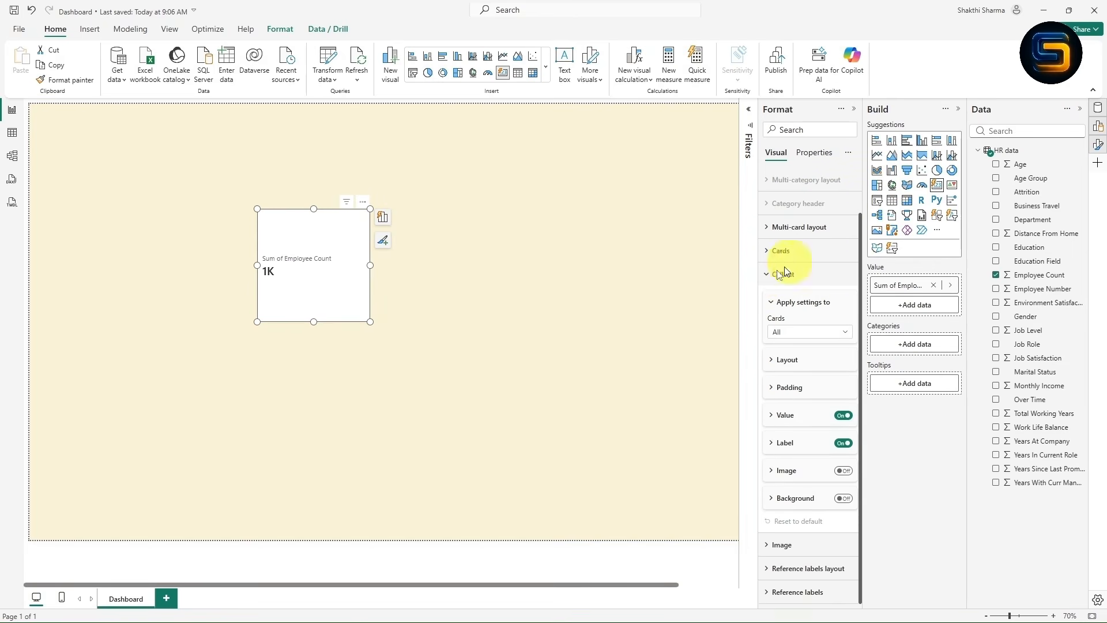
pyautogui.click(805, 333)
pyautogui.click(801, 360)
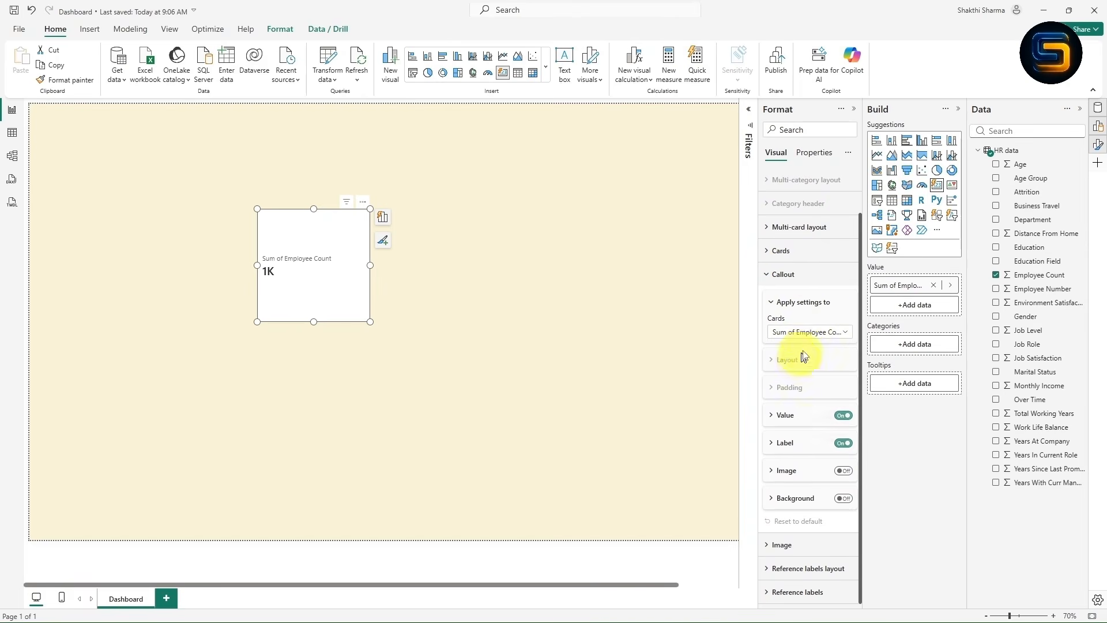
pyautogui.click(771, 416)
pyautogui.scroll(-4, 810, 392)
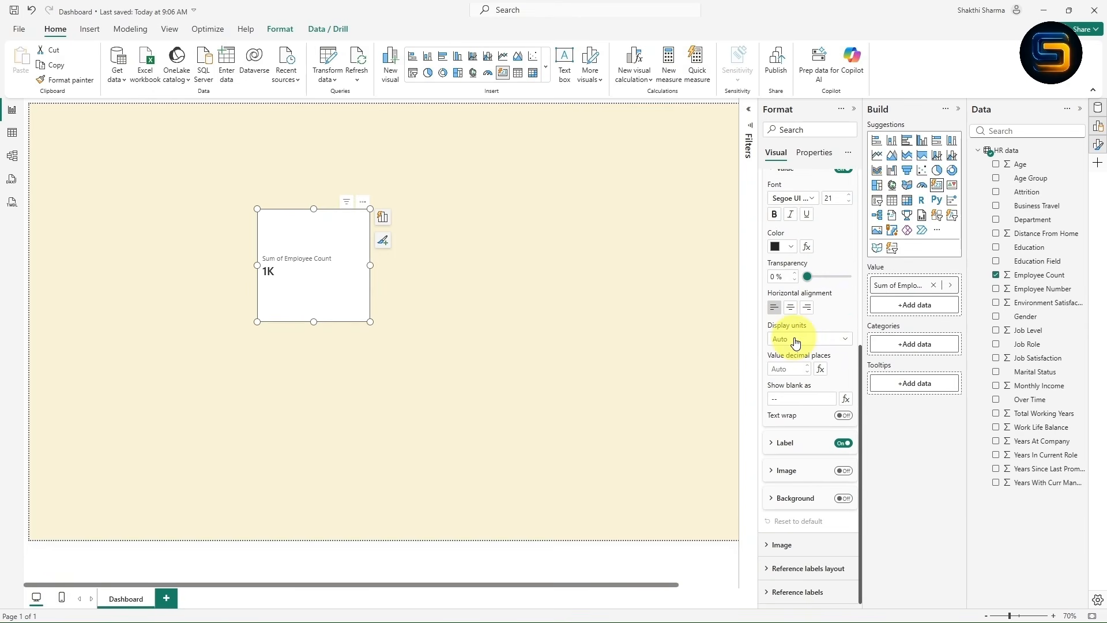
pyautogui.click(795, 341)
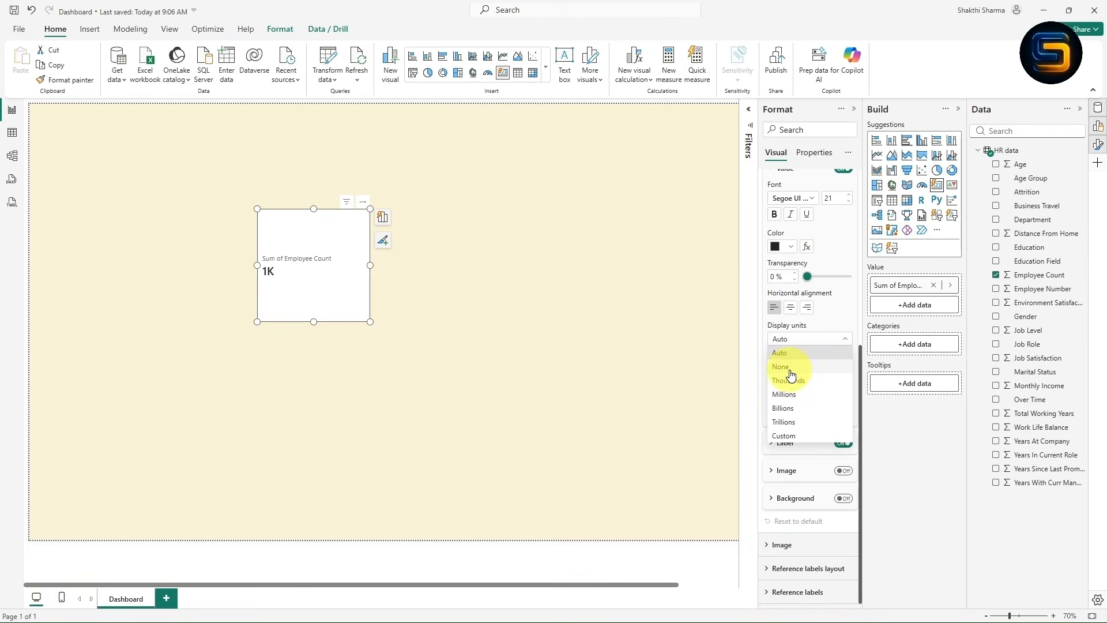
pyautogui.click(790, 370)
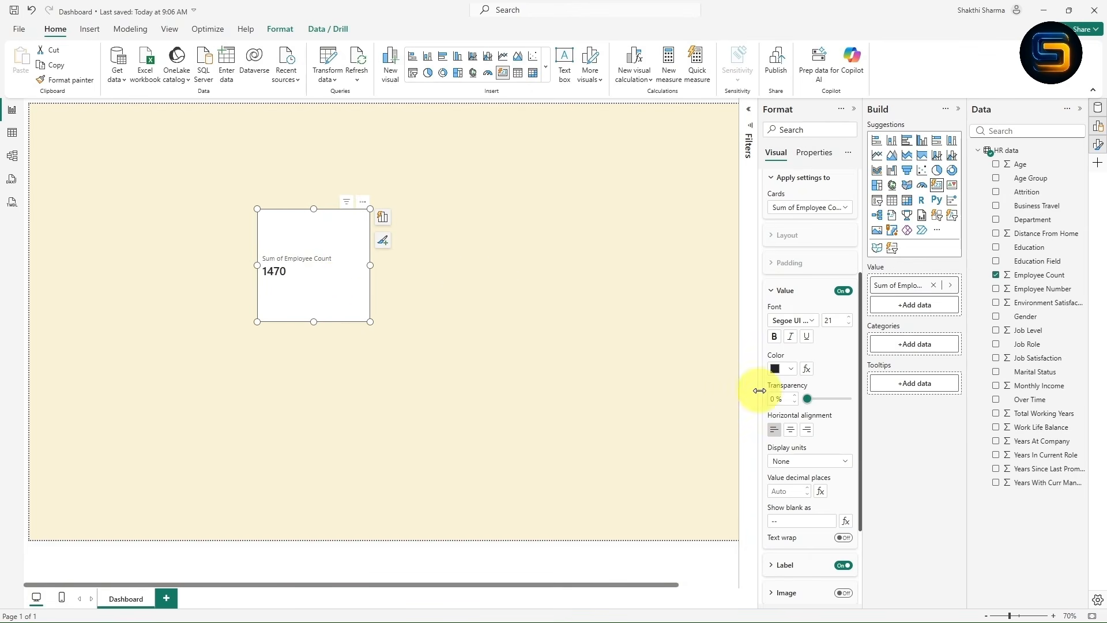
# - Change the card's callout label text to "Total Employees"
pyautogui.scroll(-2, 809, 504)
pyautogui.click(771, 442)
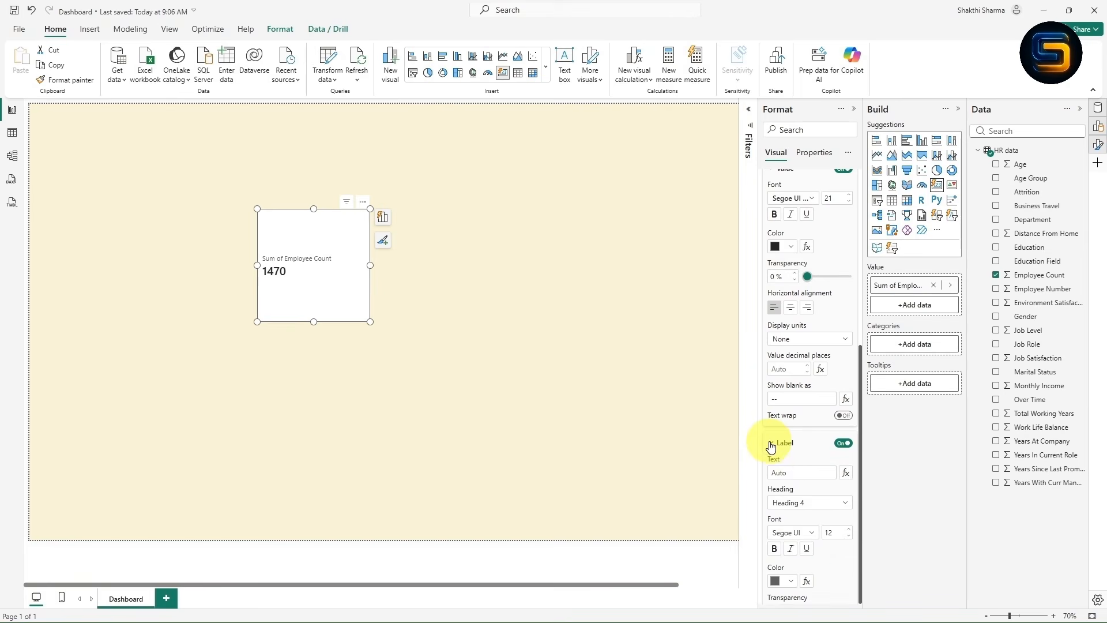
pyautogui.scroll(-2, 830, 458)
pyautogui.click(777, 358)
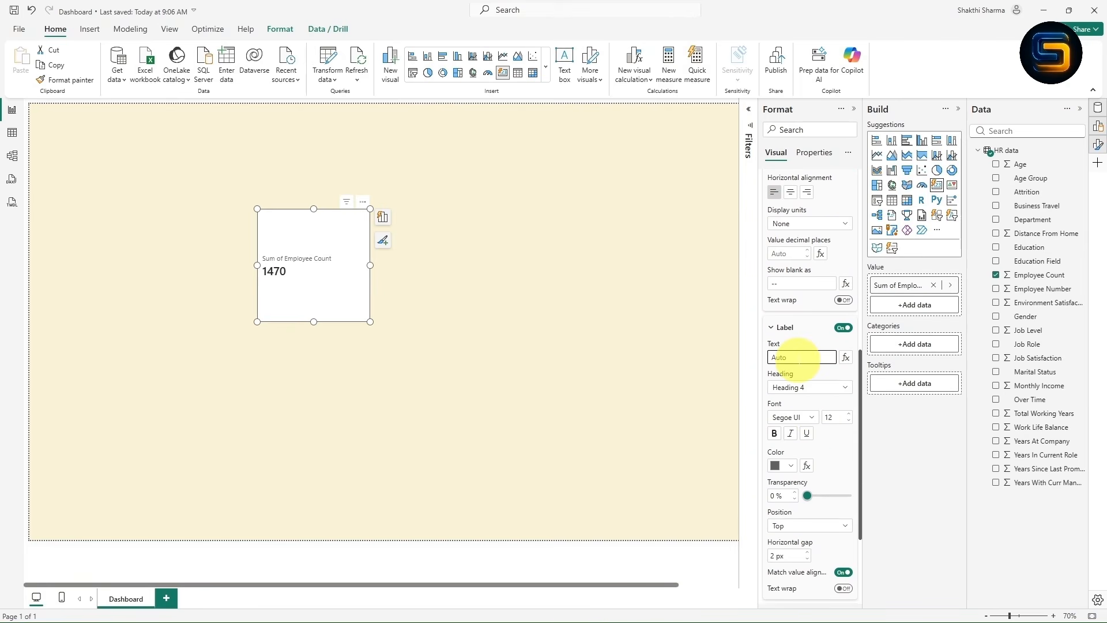
pyautogui.write('To')
pyautogui.click(483, 300)
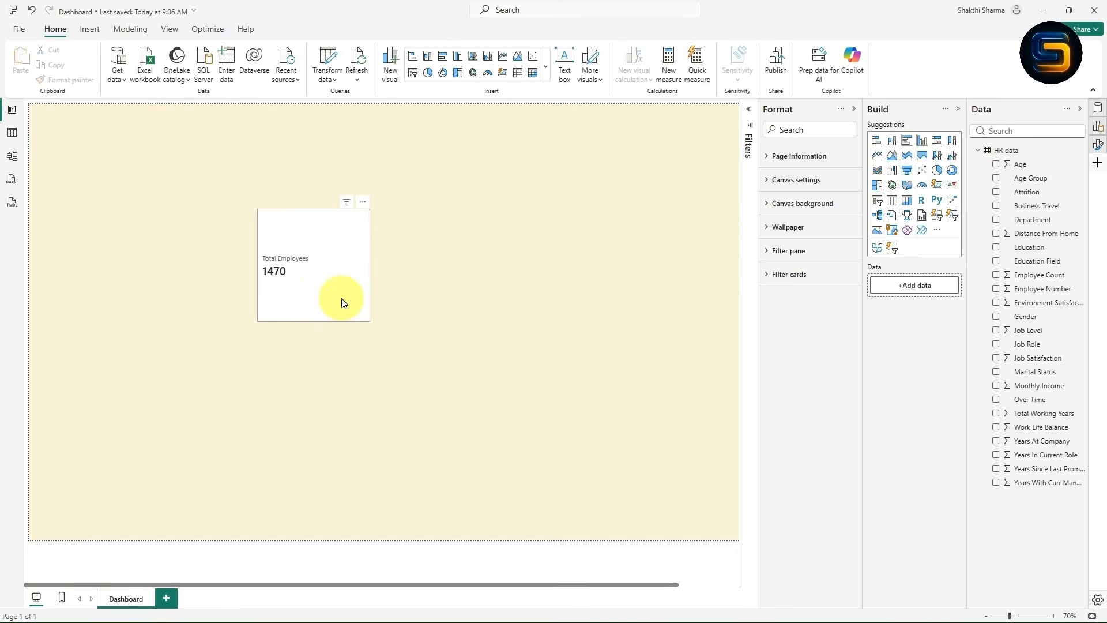
# - Shrink the Total Employees card to a compact rectangle and place it near the canvas's upper-left corner
pyautogui.click(343, 303)
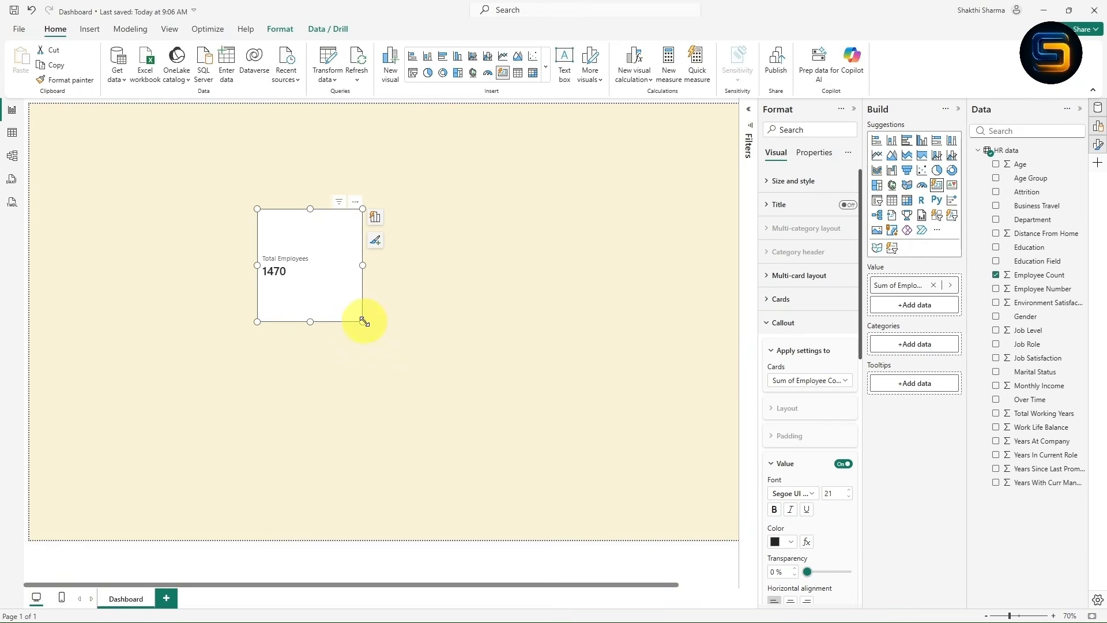
pyautogui.moveTo(363, 321); pyautogui.dragTo(124, 215)
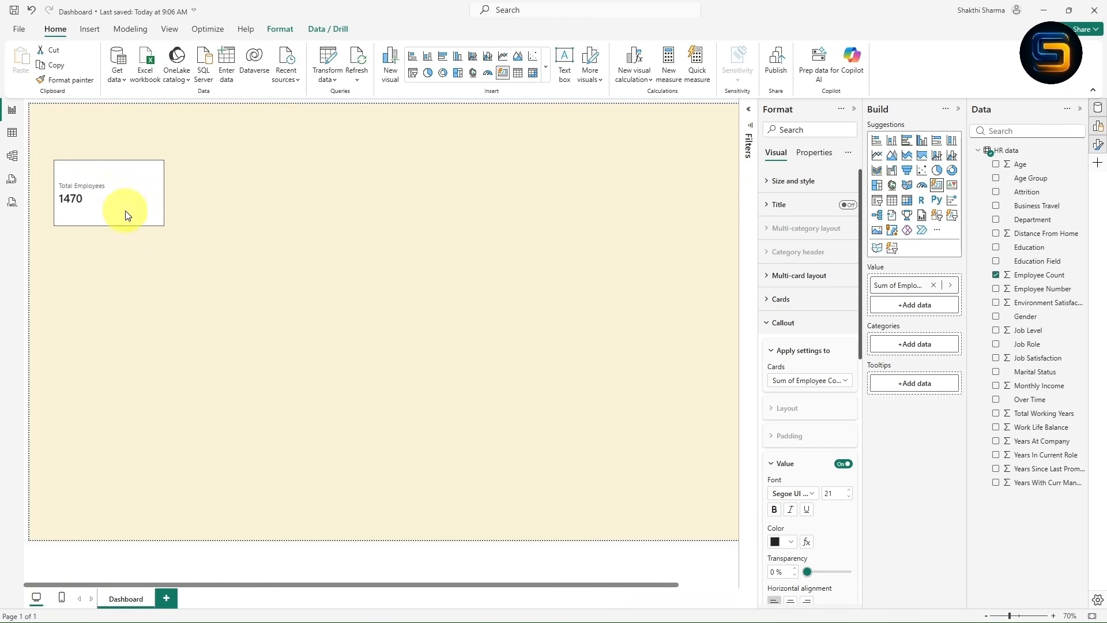
pyautogui.click(307, 264)
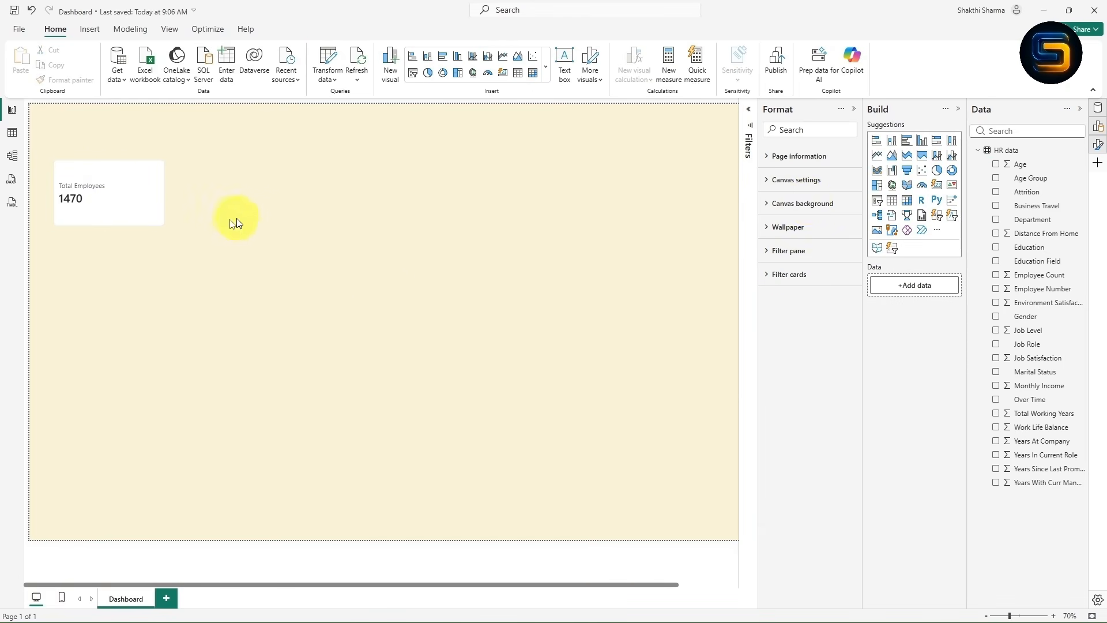
# - Try Attrition as a second value in the Total Employees card, enlarge the card, and remove the Attrition value
pyautogui.click(160, 207)
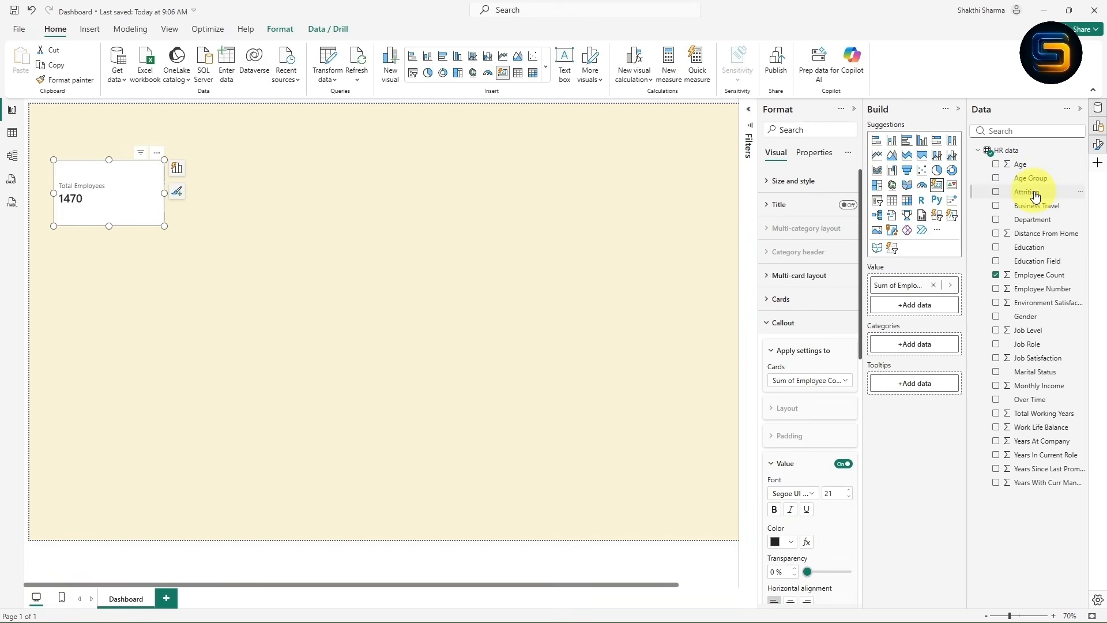
pyautogui.moveTo(1035, 196); pyautogui.dragTo(883, 281)
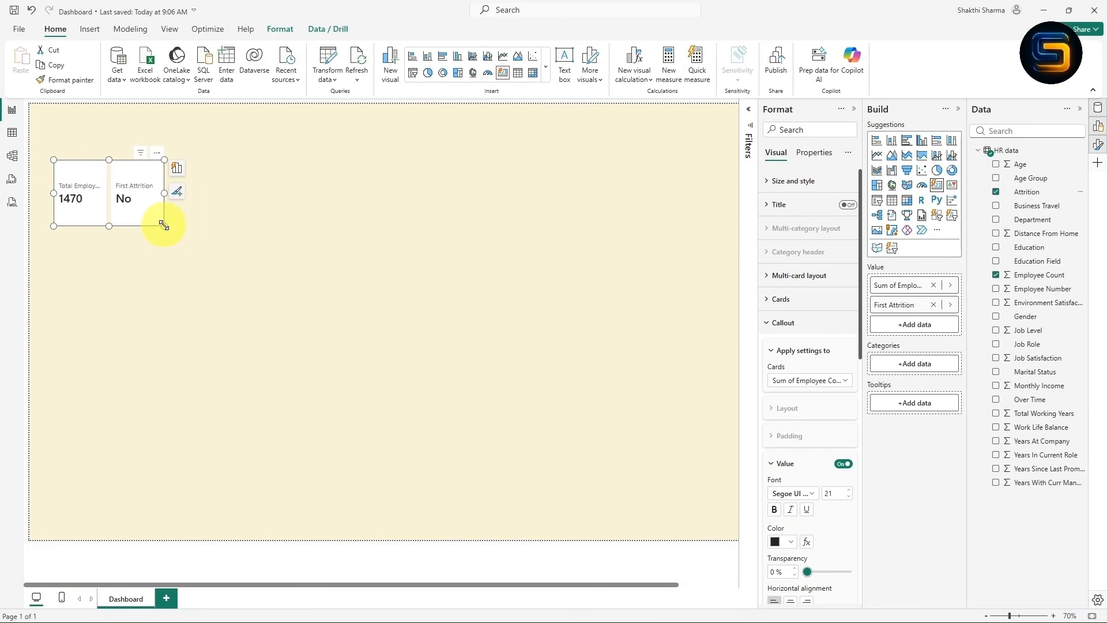
pyautogui.moveTo(165, 226); pyautogui.dragTo(229, 247)
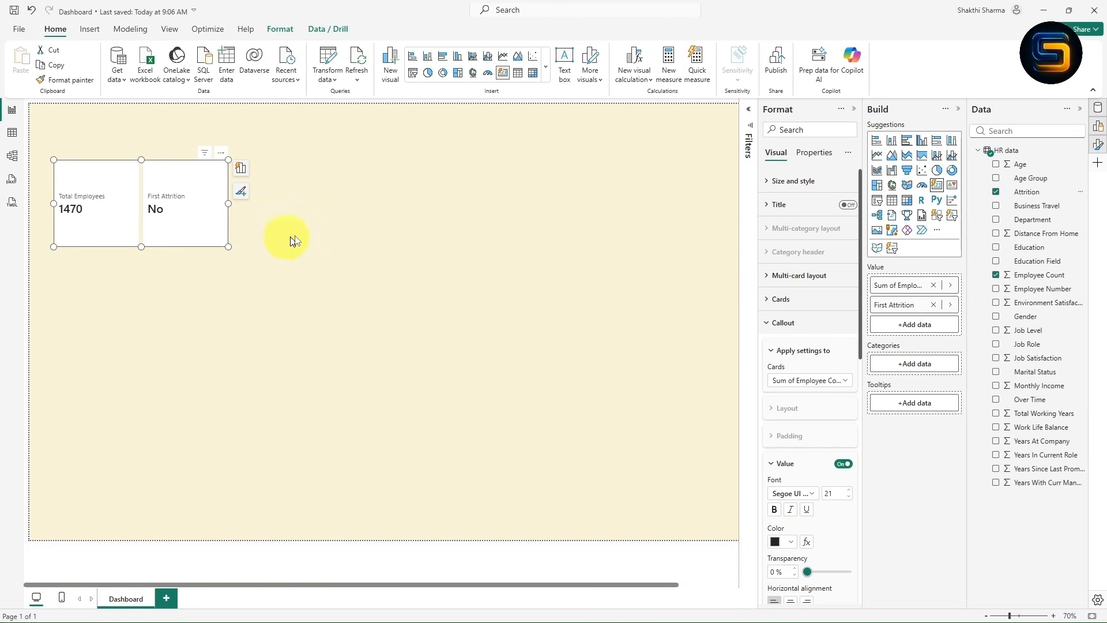
pyautogui.click(933, 306)
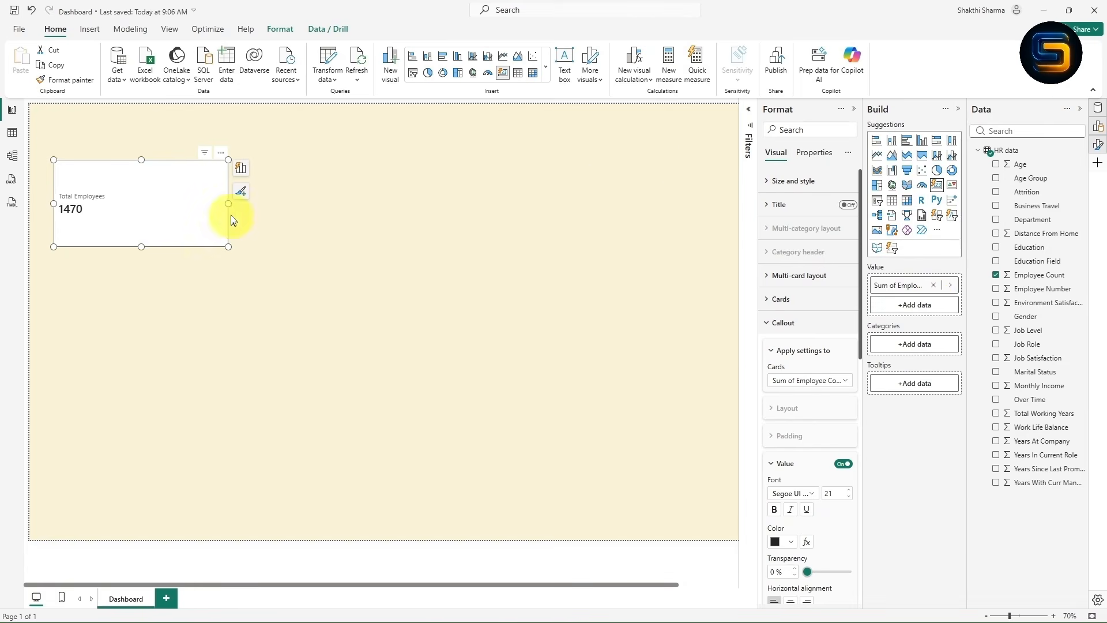
# - Examine the values of the Attrition column in the HR data table
pyautogui.click(12, 133)
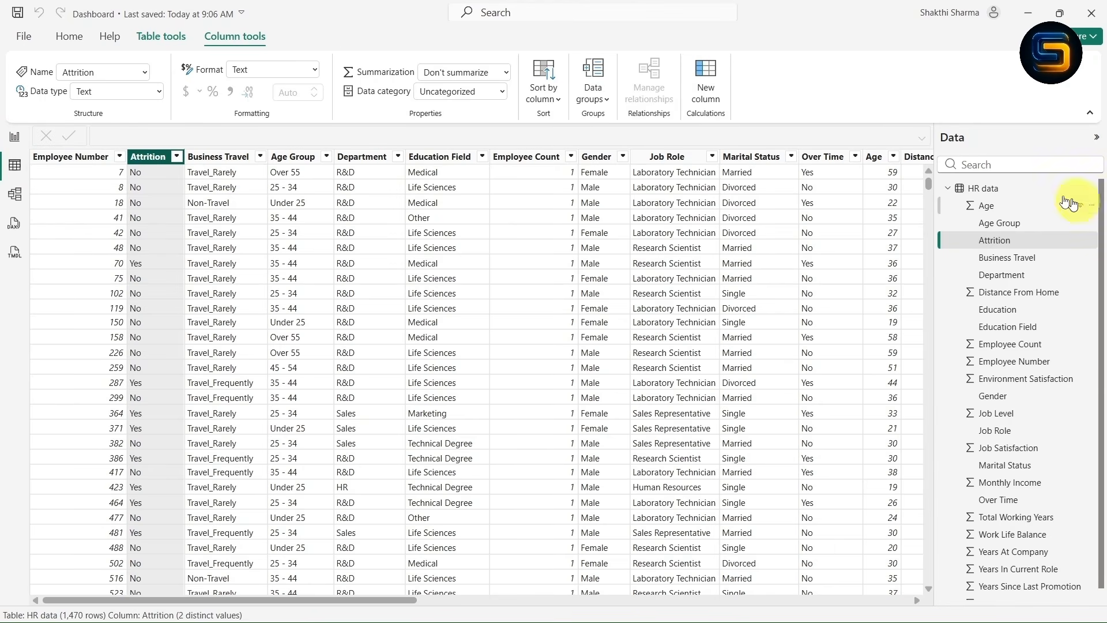
pyautogui.click(978, 189)
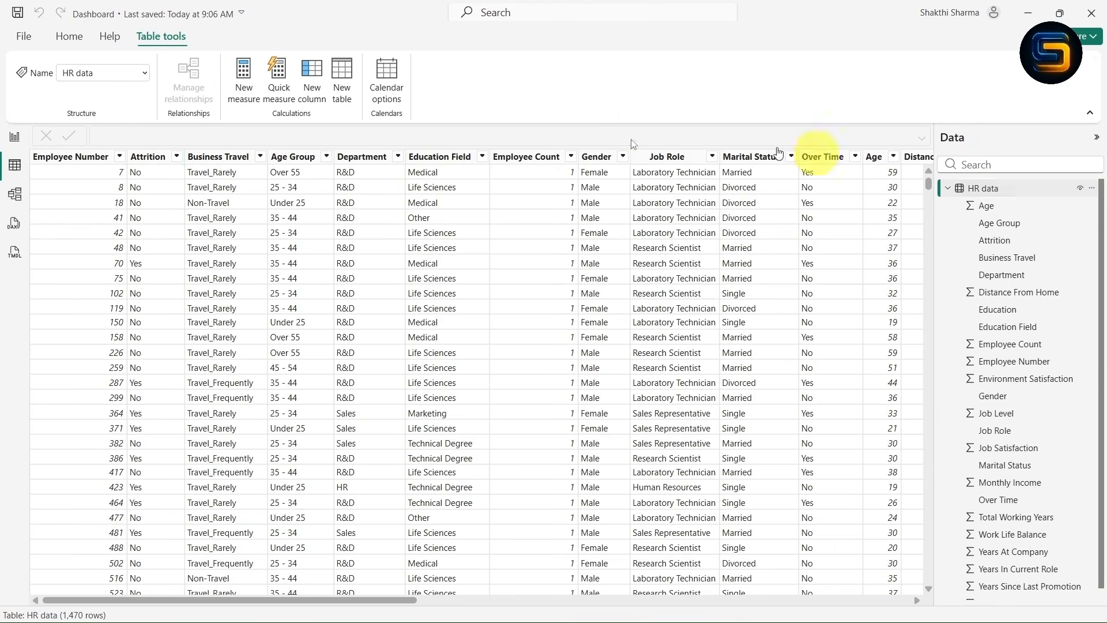
pyautogui.click(151, 158)
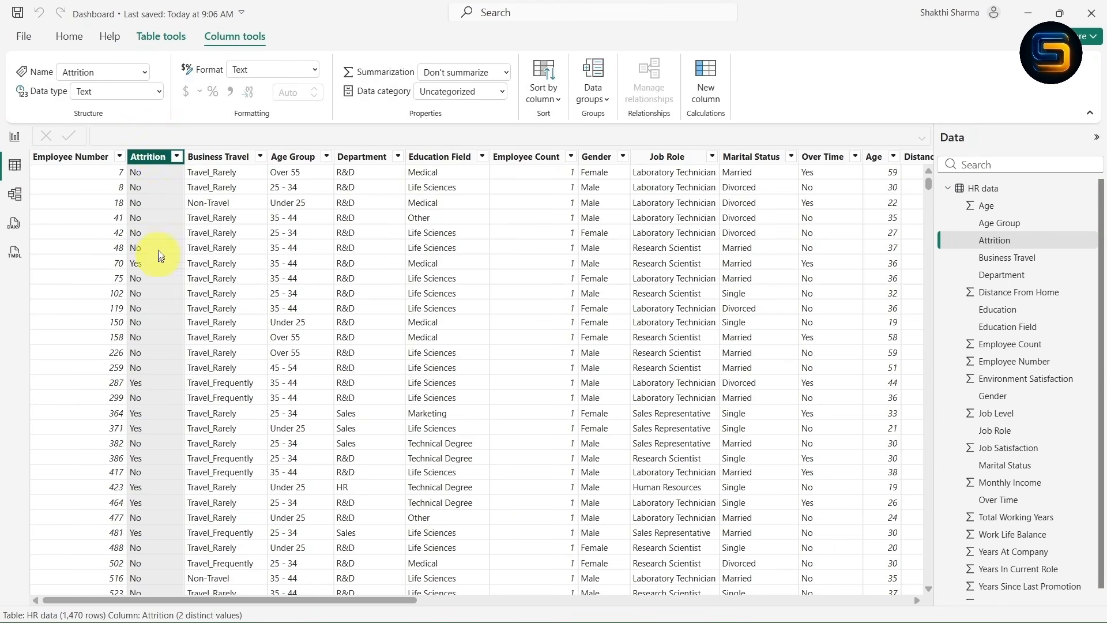
pyautogui.scroll(-4, 148, 202)
pyautogui.scroll(-20, 149, 190)
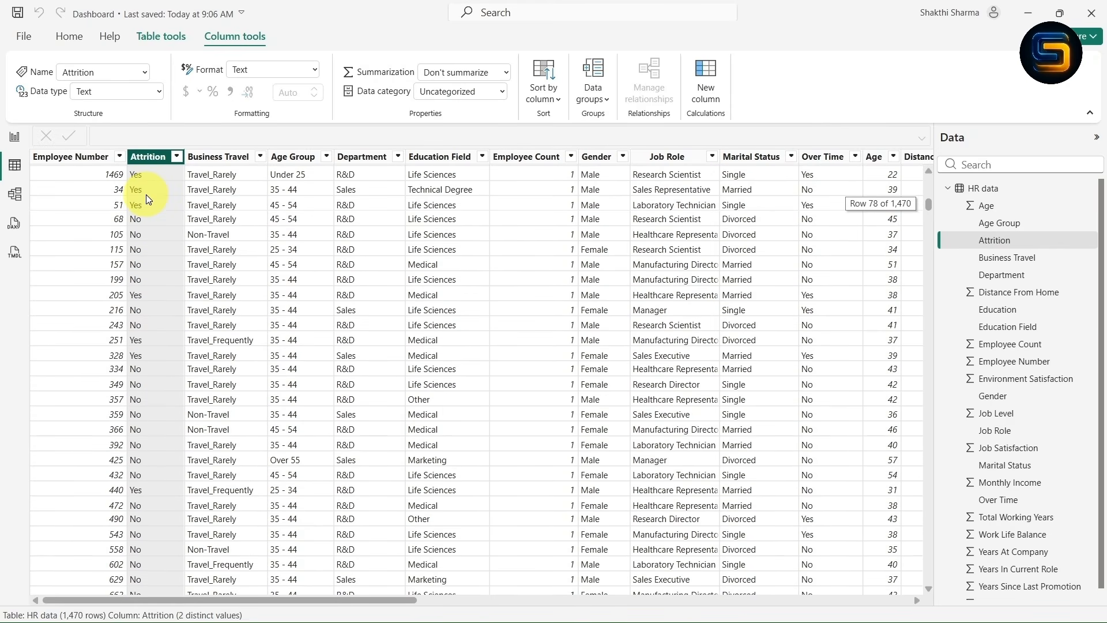
pyautogui.scroll(-6, 149, 195)
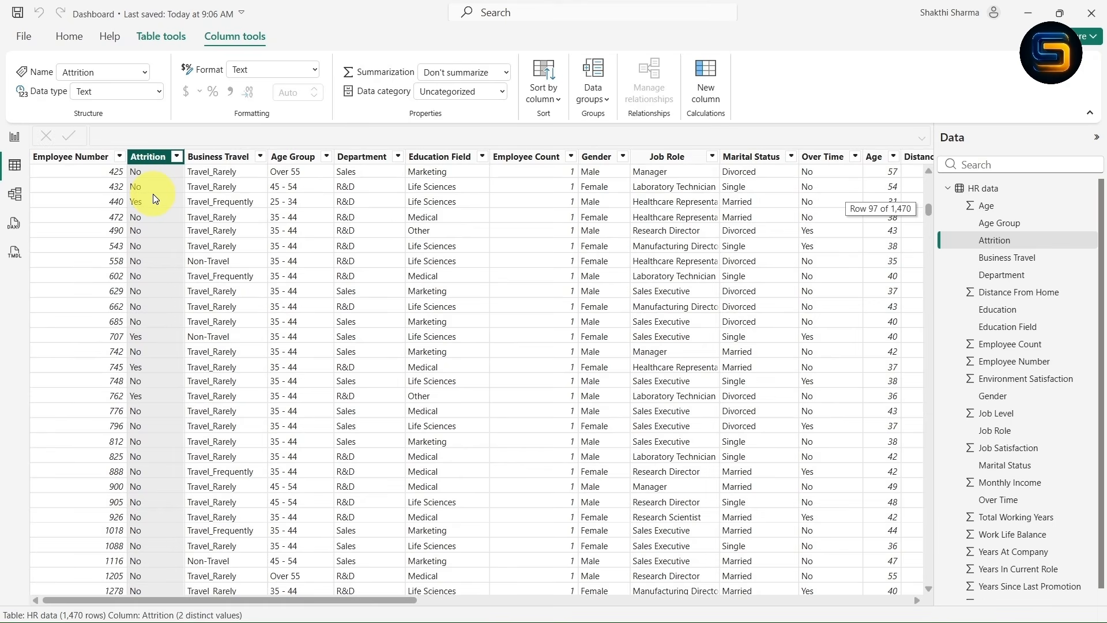
pyautogui.scroll(20, 153, 194)
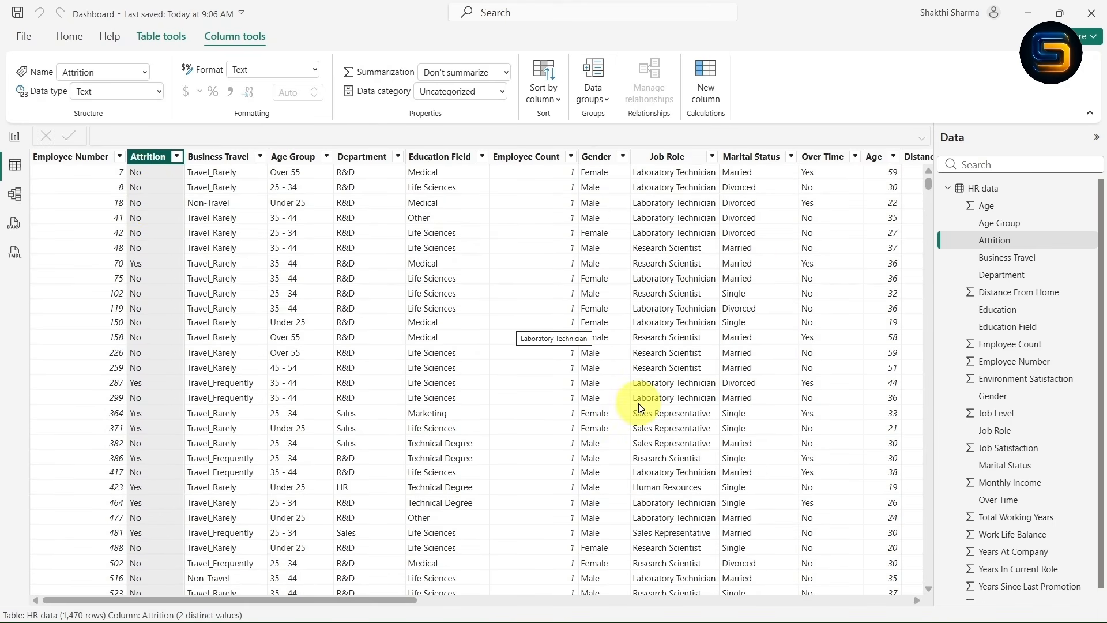
pyautogui.click(14, 136)
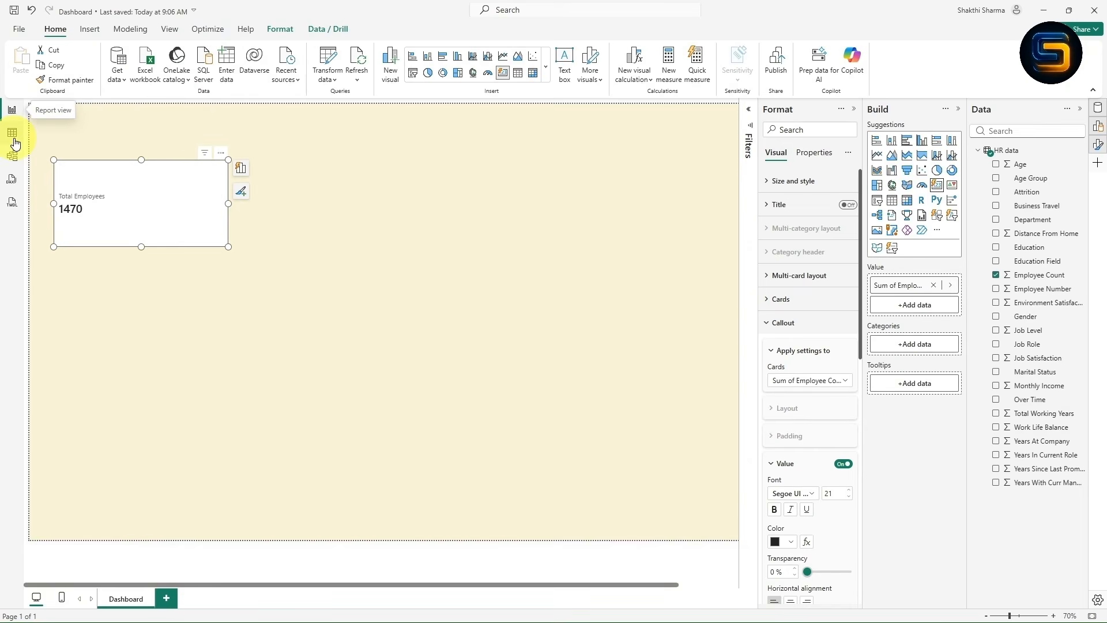
pyautogui.click(14, 140)
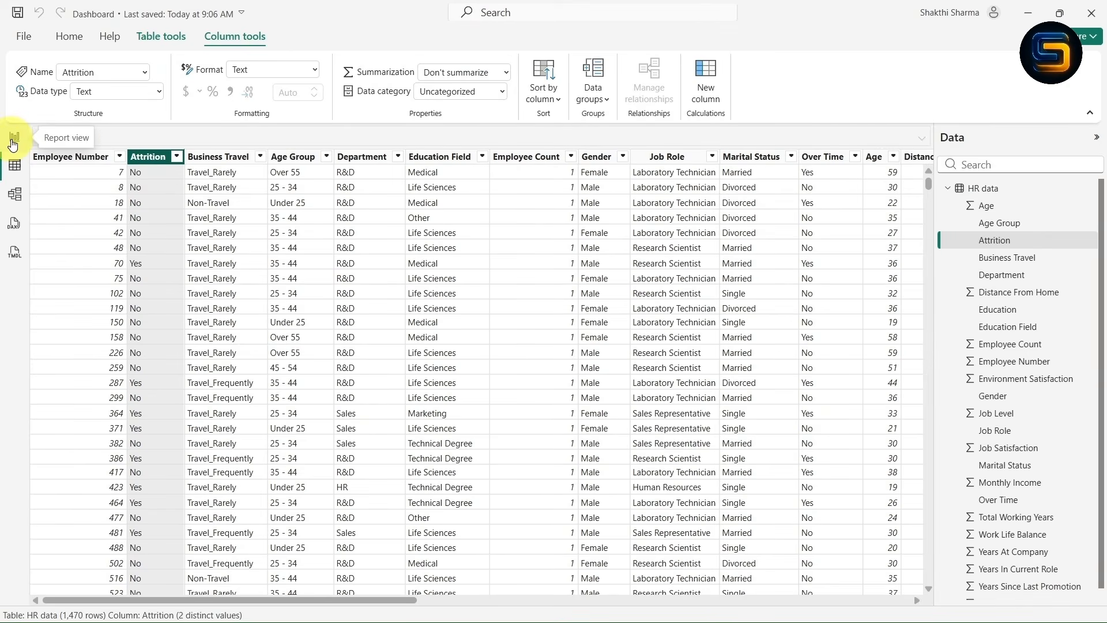
# - Return to the report and open the HR data query in Power Query Editor
pyautogui.click(13, 143)
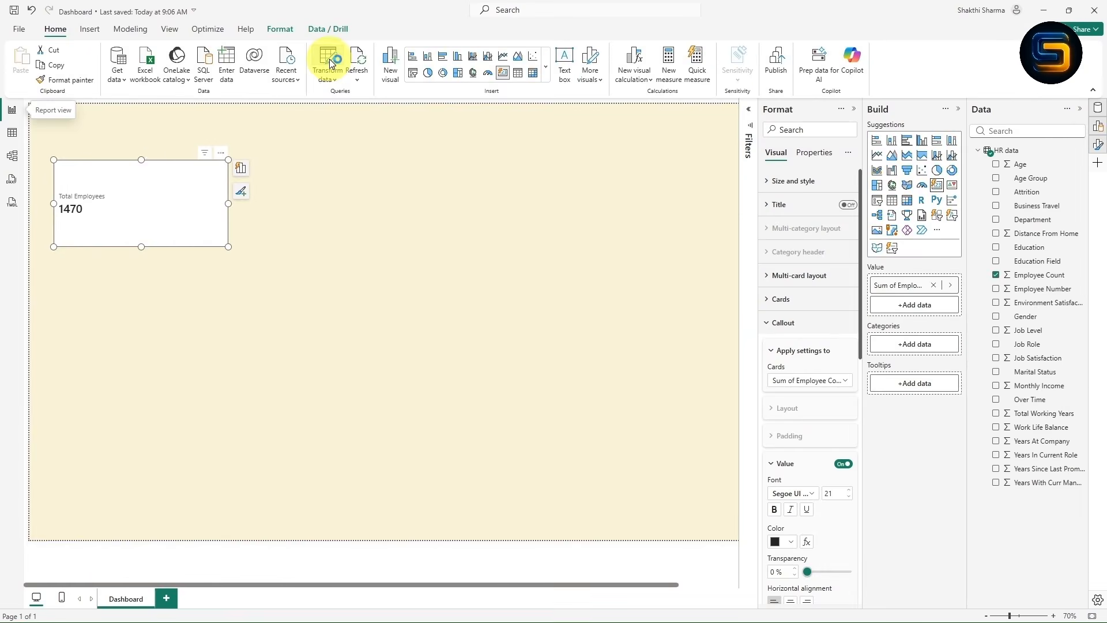
pyautogui.click(332, 63)
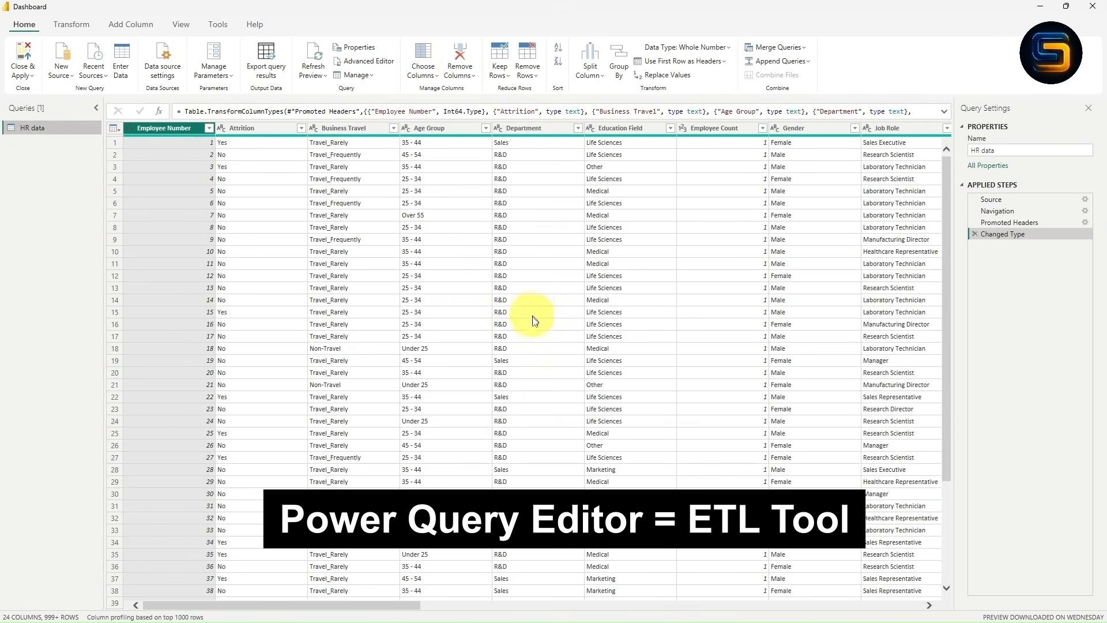
pyautogui.scroll(-4, 531, 322)
pyautogui.scroll(4, 532, 331)
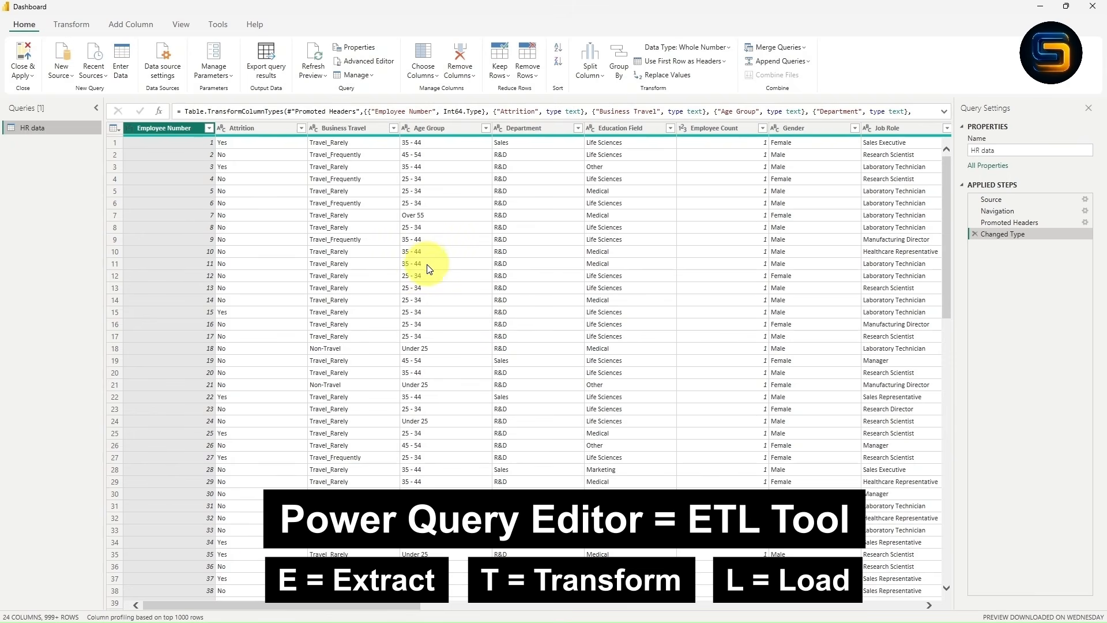
pyautogui.moveTo(291, 605); pyautogui.dragTo(217, 588)
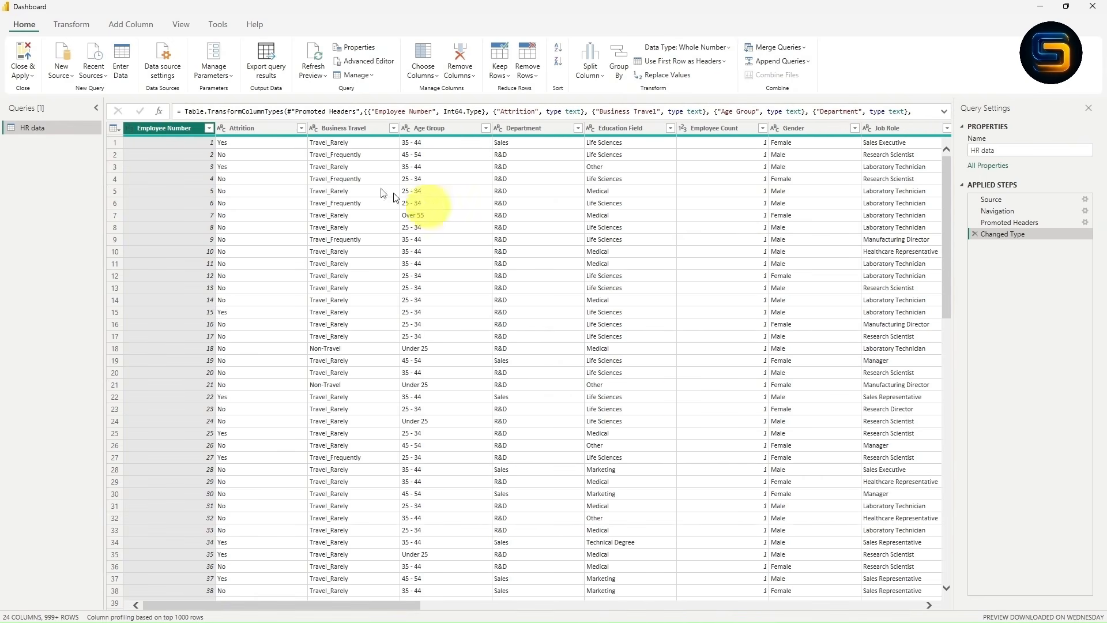
# - Start a conditional column based on the Attrition column and name it "Attrition Count"
pyautogui.click(244, 126)
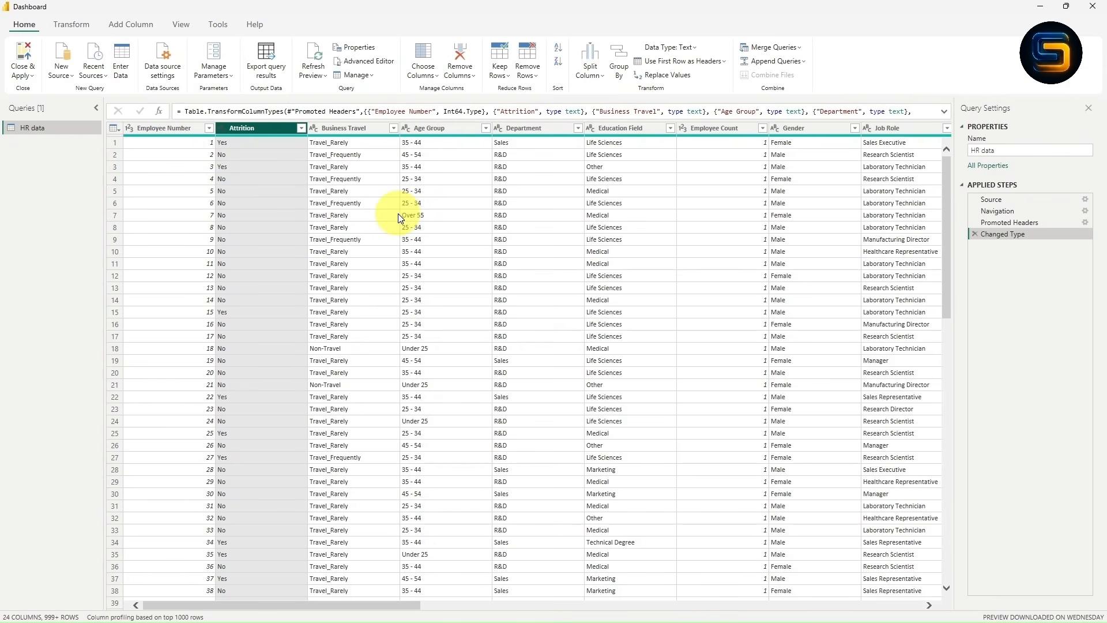
pyautogui.click(125, 23)
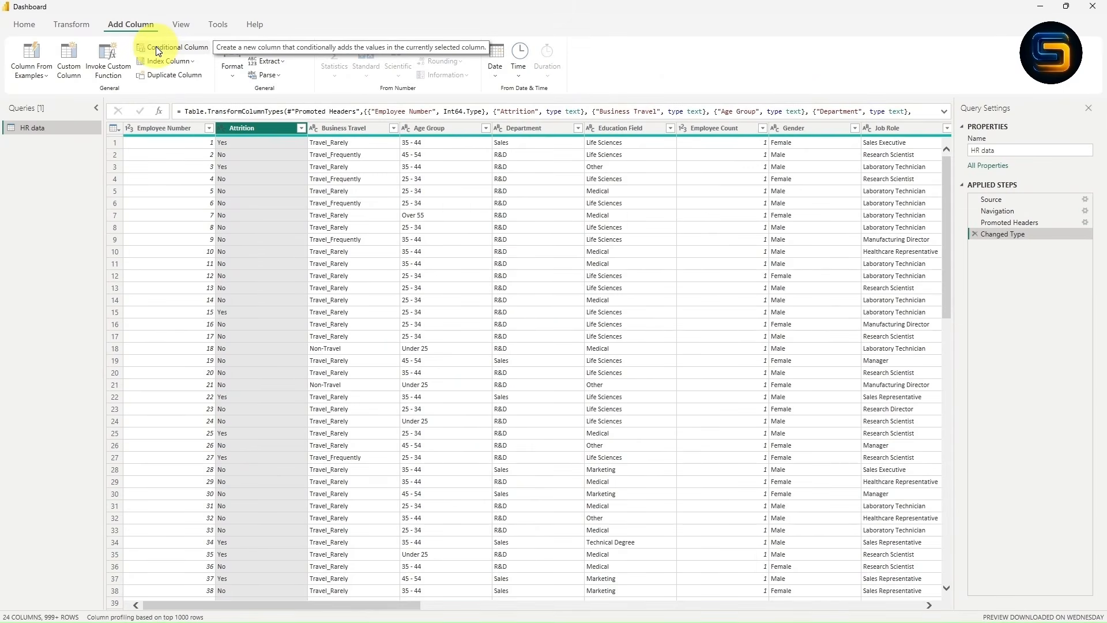
pyautogui.click(157, 50)
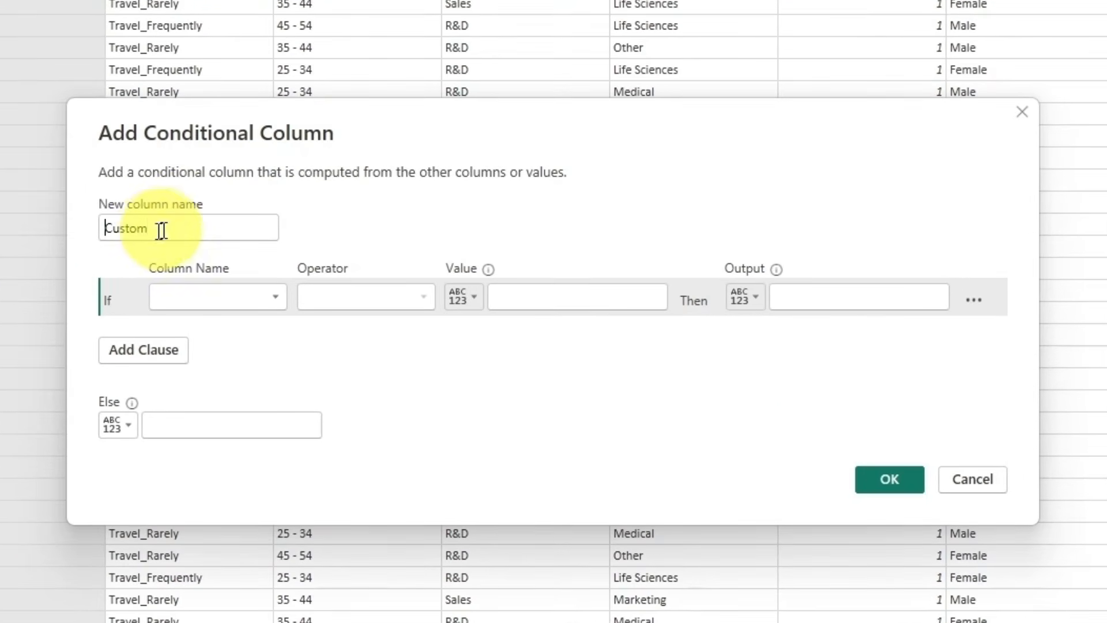
pyautogui.click(331, 265)
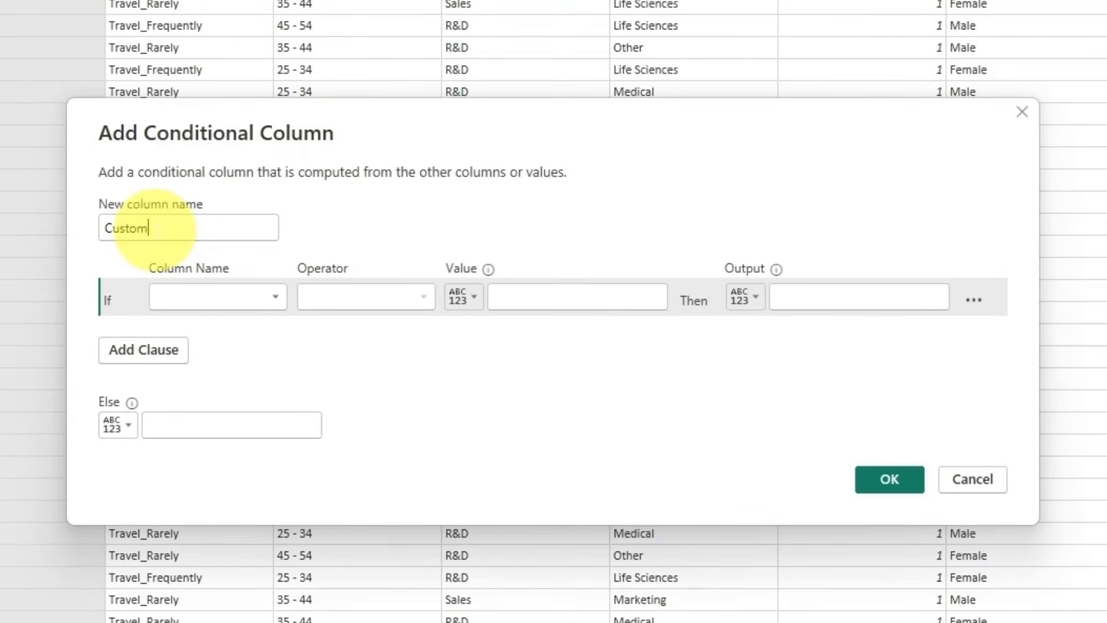
pyautogui.moveTo(157, 228); pyautogui.dragTo(52, 220)
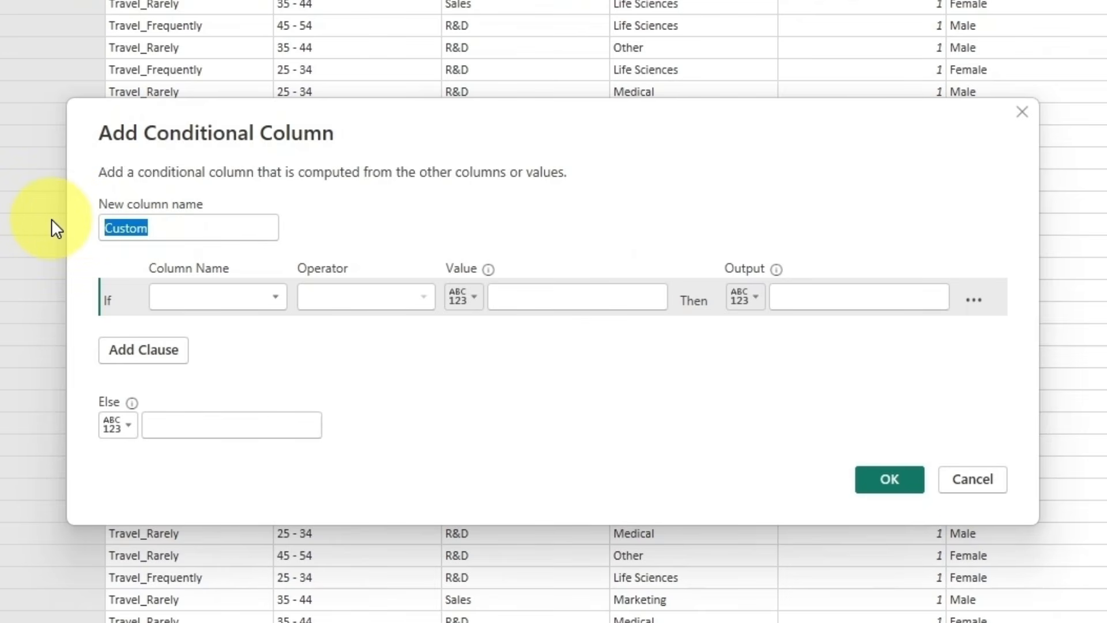
pyautogui.write('Attrition Count')
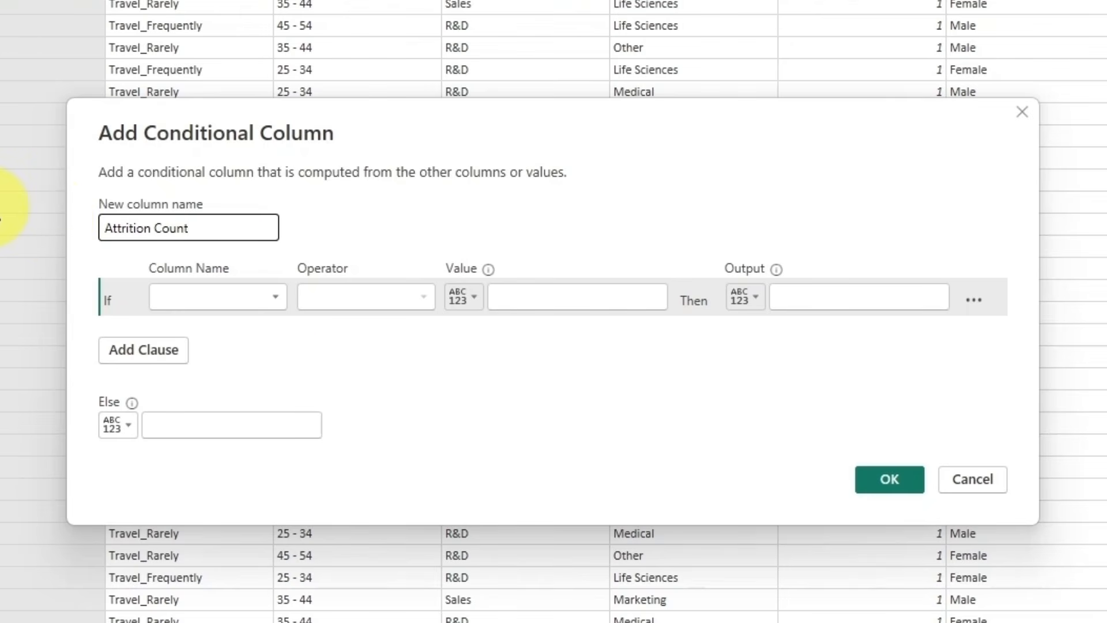
# - Define the rule so that Attrition equals "Yes" outputs 1 and everything else outputs 0, and create the column
pyautogui.click(245, 299)
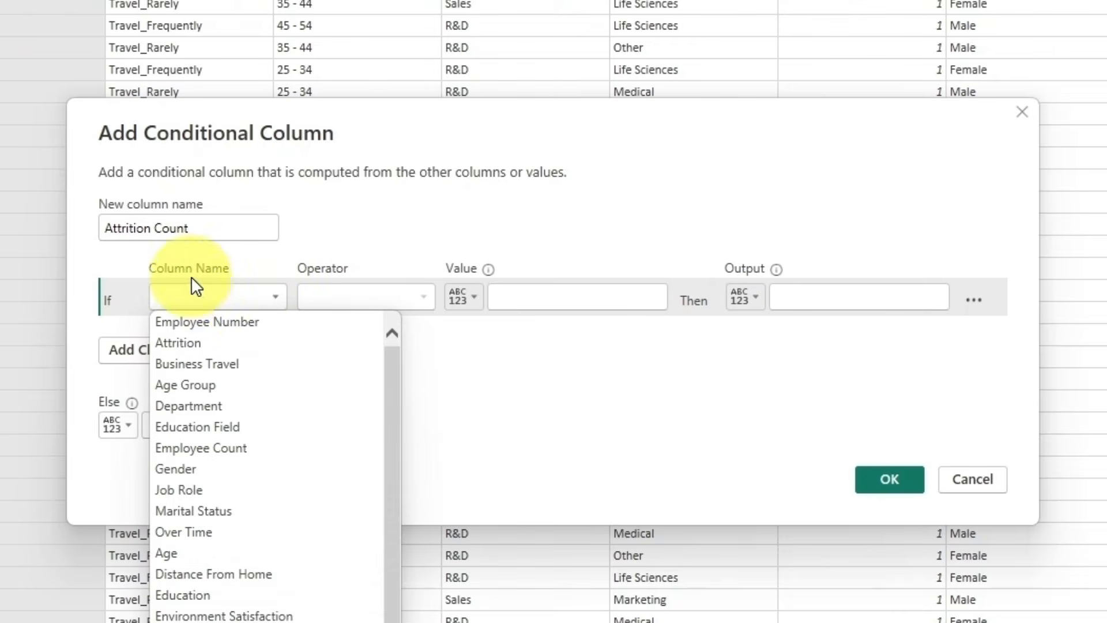
pyautogui.click(210, 345)
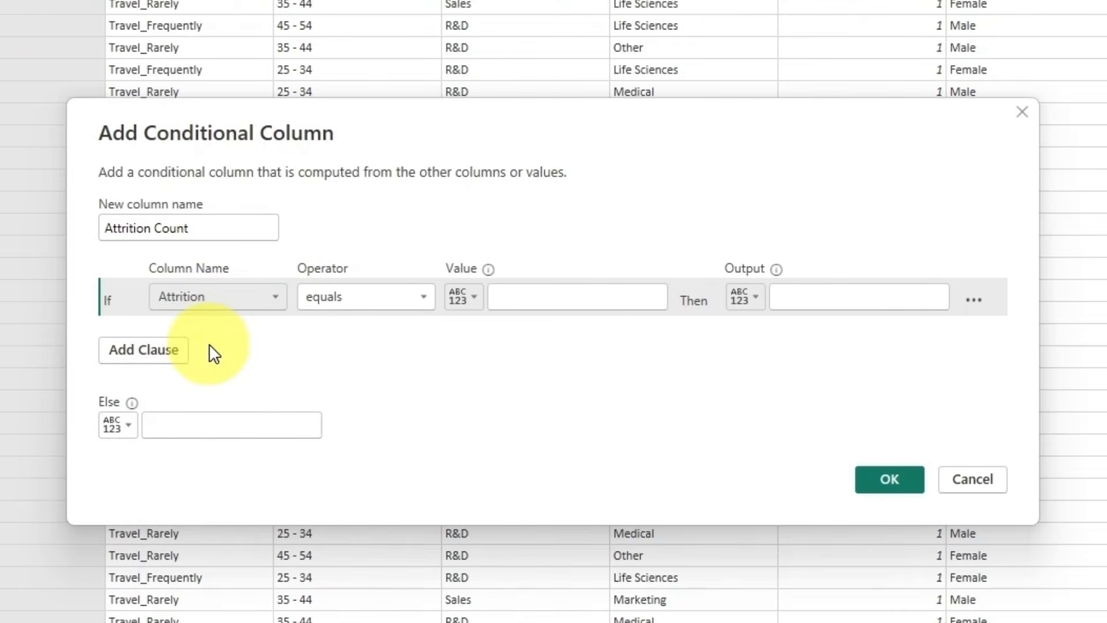
pyautogui.click(543, 297)
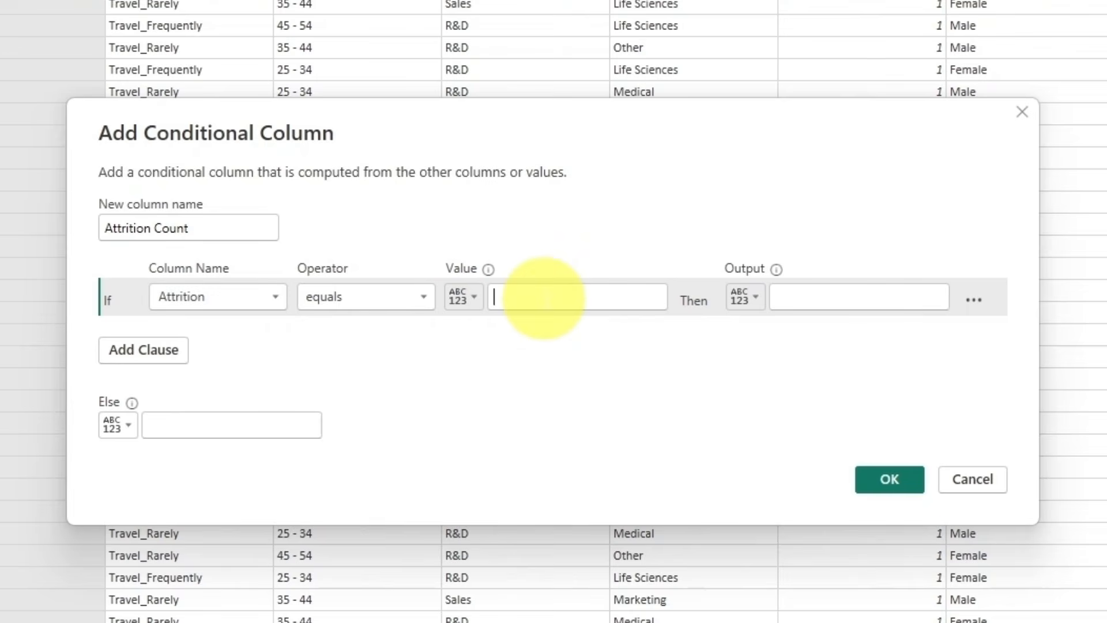
pyautogui.write('Yes')
pyautogui.press('Tab')
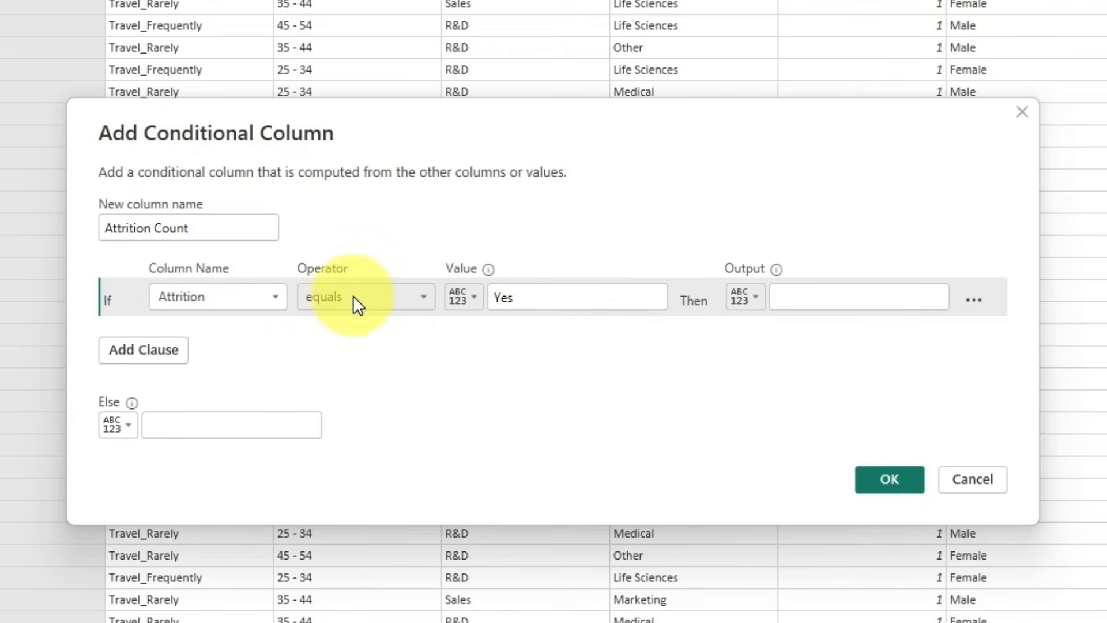
pyautogui.click(806, 294)
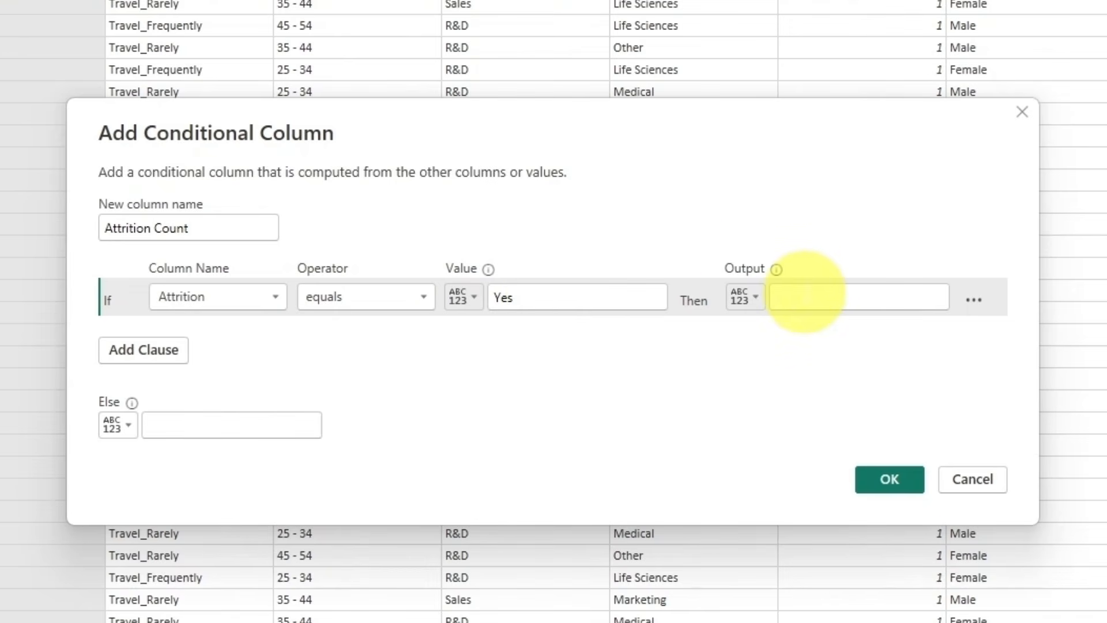
pyautogui.write('1')
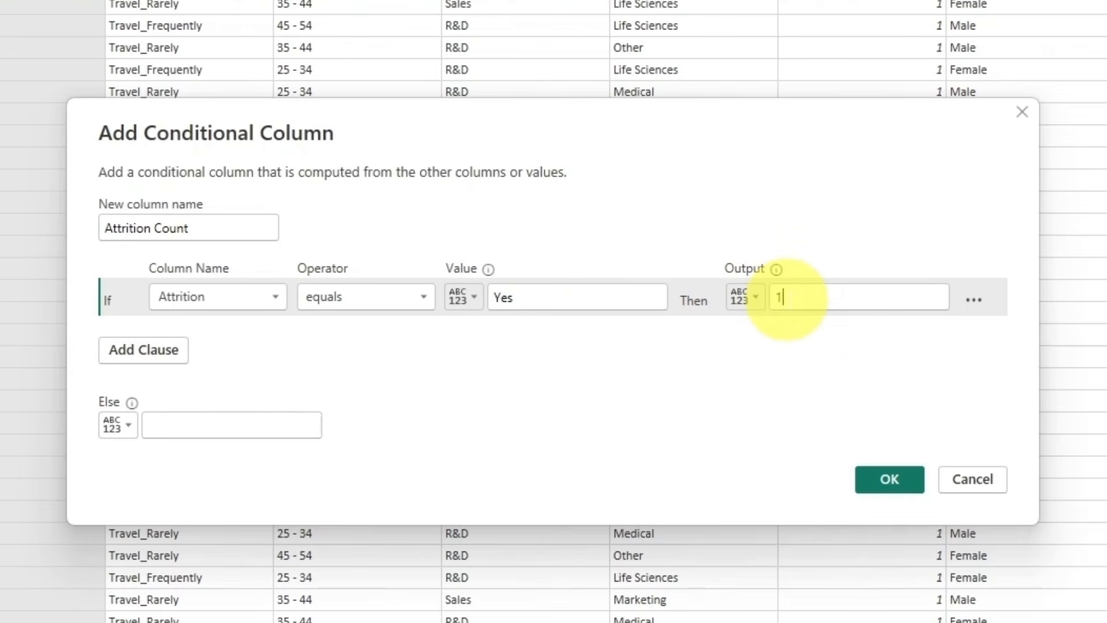
pyautogui.click(212, 424)
pyautogui.write('0')
pyautogui.click(885, 477)
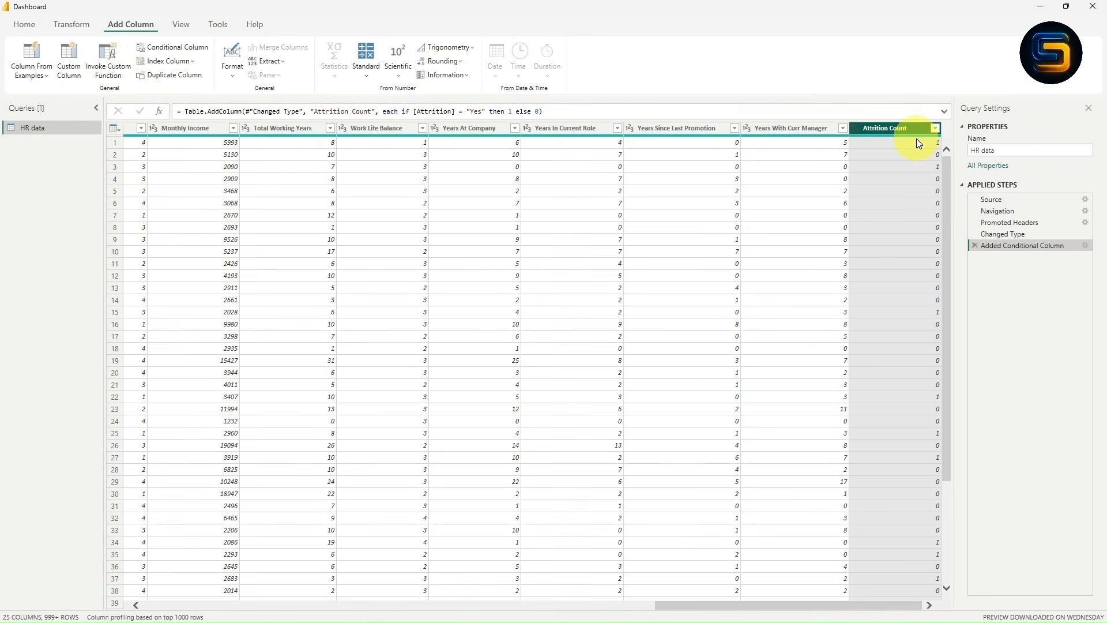
# - Move the Attrition Count column to the beginning of the table and place it directly after the Attrition column
pyautogui.scroll(-20, 905, 172)
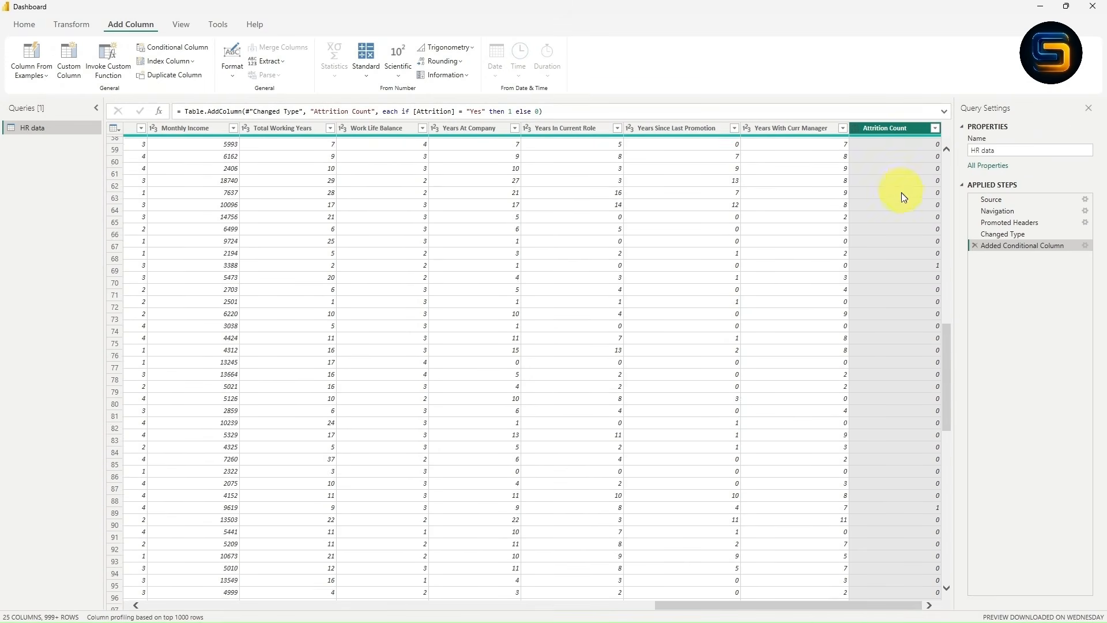
pyautogui.scroll(10, 902, 177)
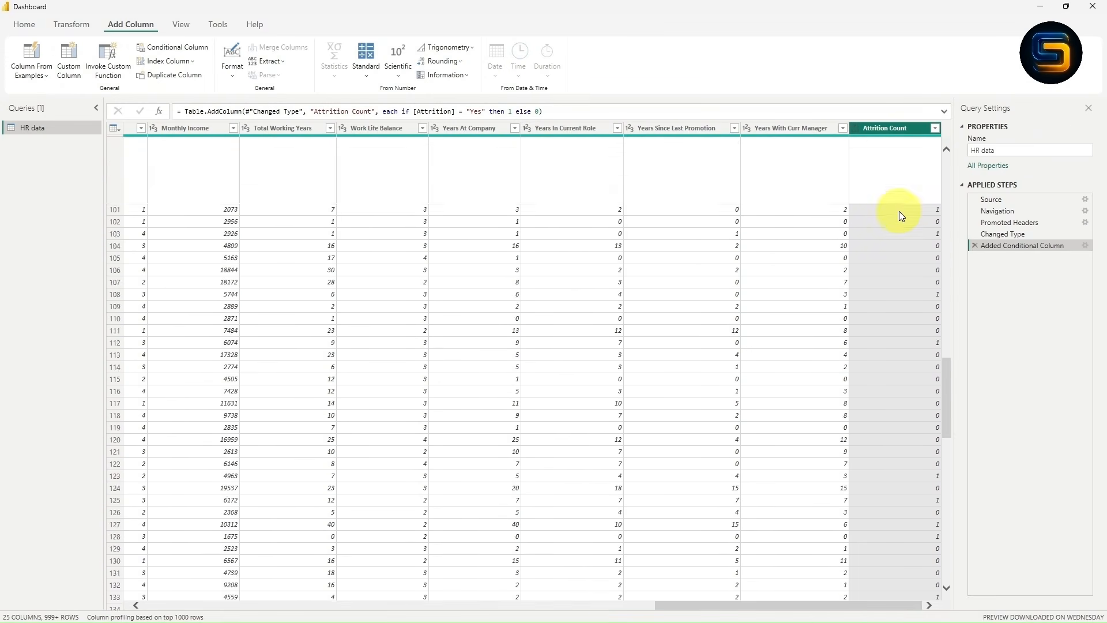
pyautogui.scroll(20, 898, 211)
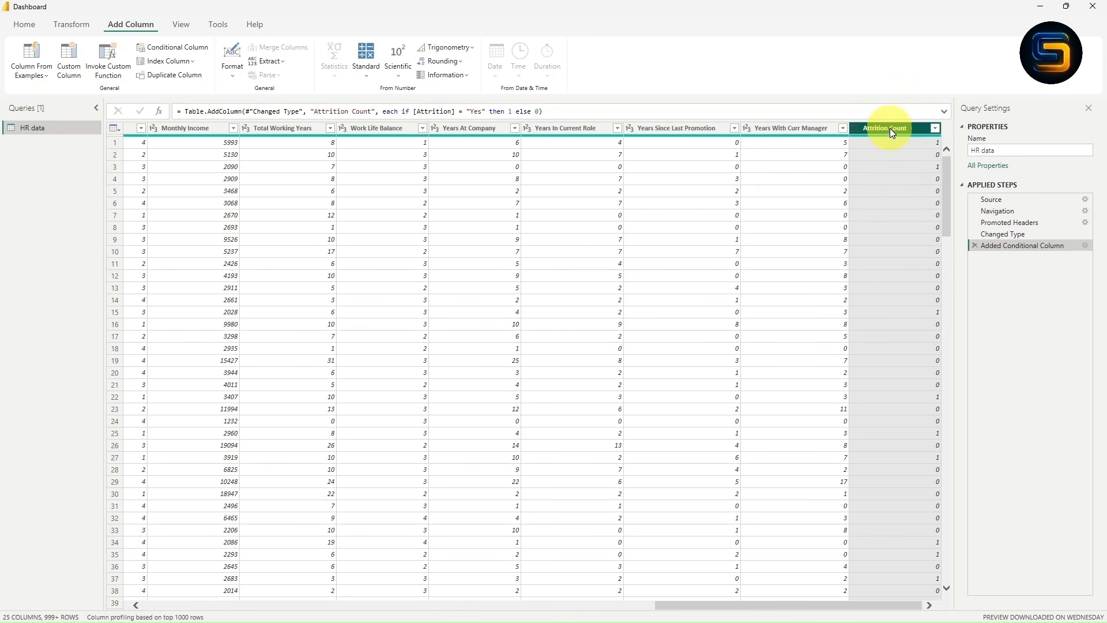
pyautogui.click(68, 23)
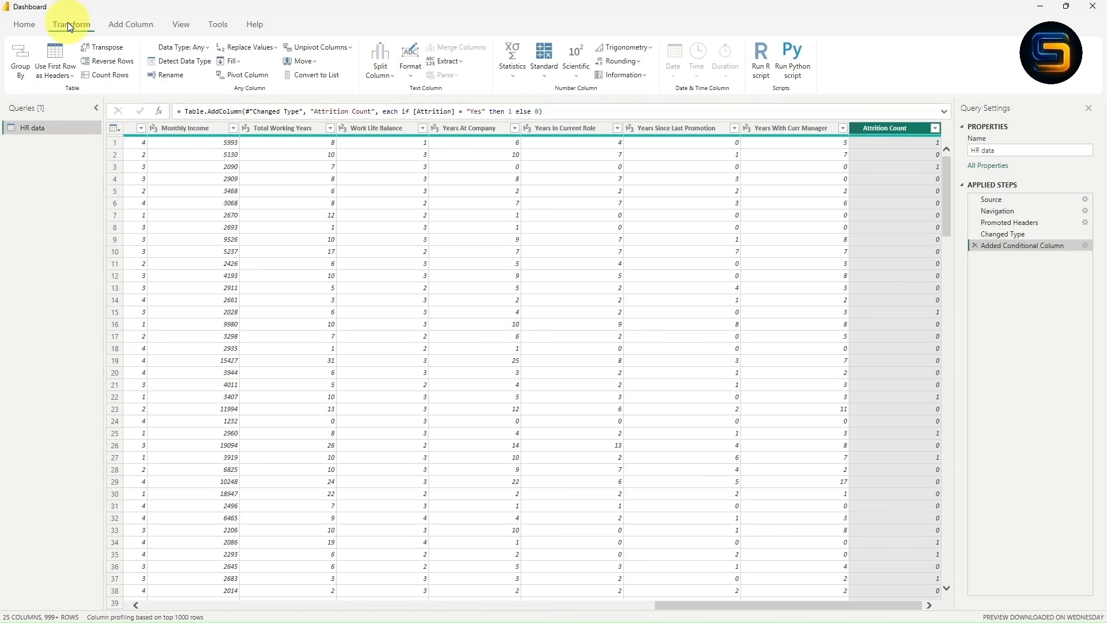
pyautogui.click(312, 62)
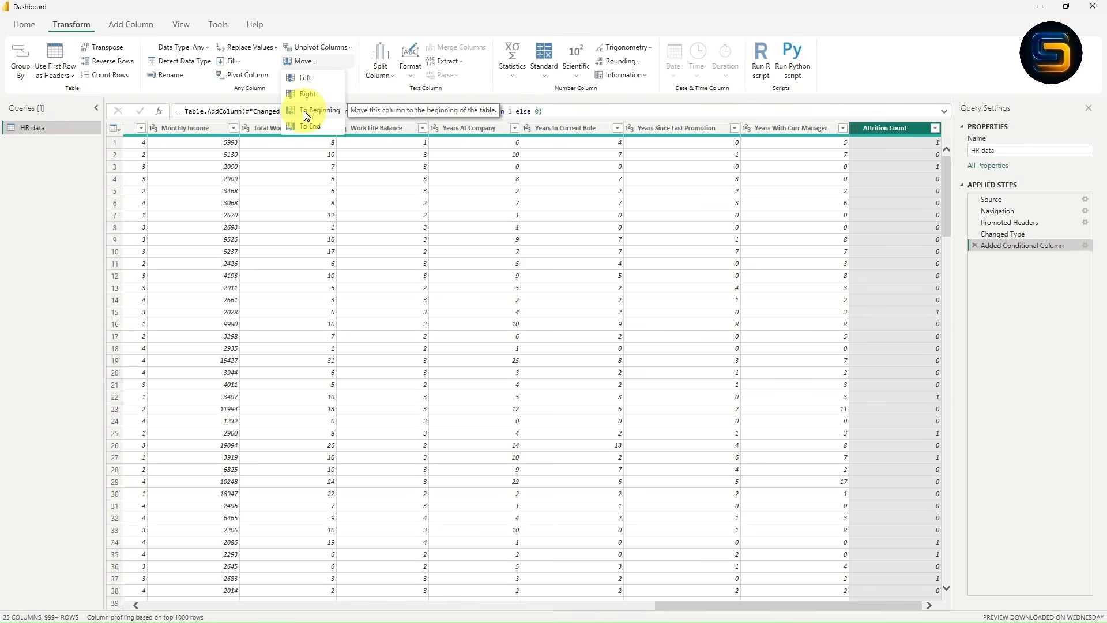
pyautogui.click(306, 115)
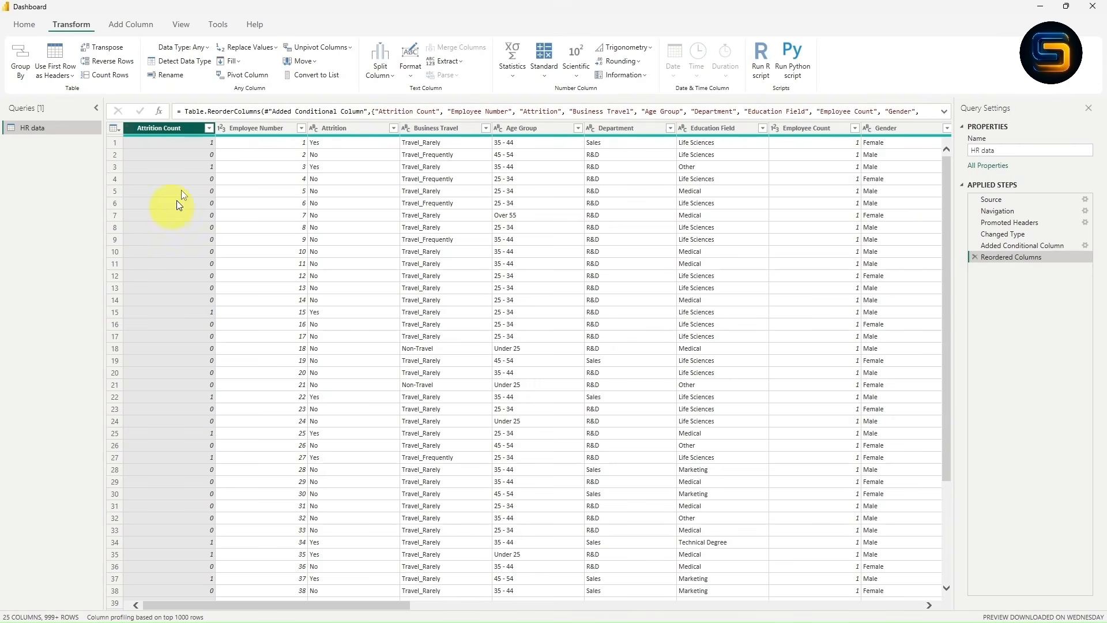
pyautogui.moveTo(152, 129); pyautogui.dragTo(404, 131)
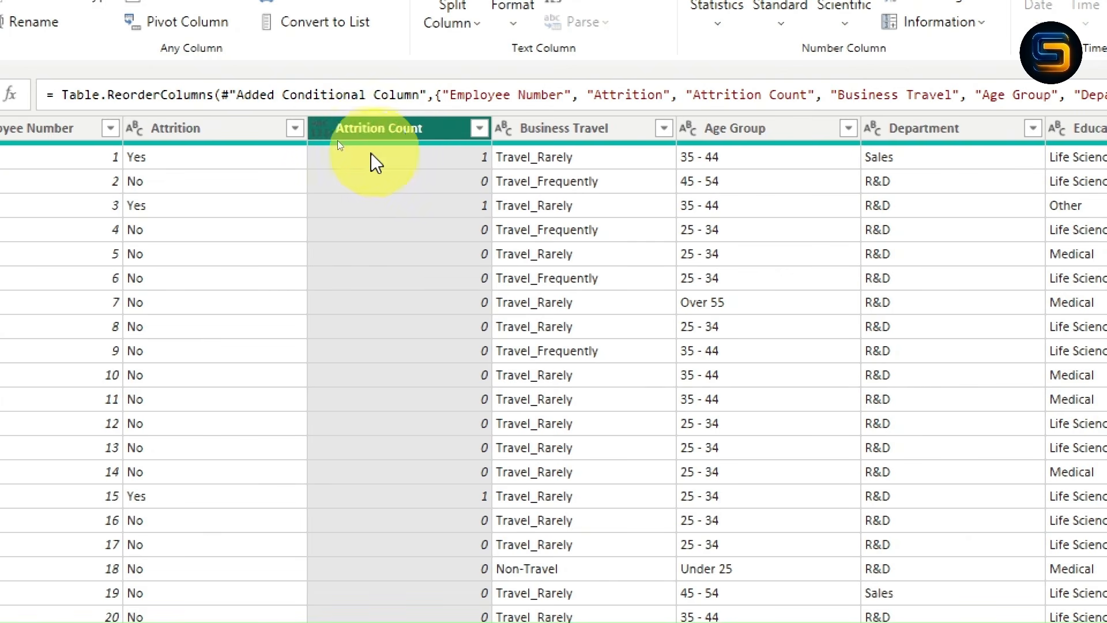
# - Set the Attrition Count column's data type to Whole Number, then apply the query changes and close the editor
pyautogui.click(317, 131)
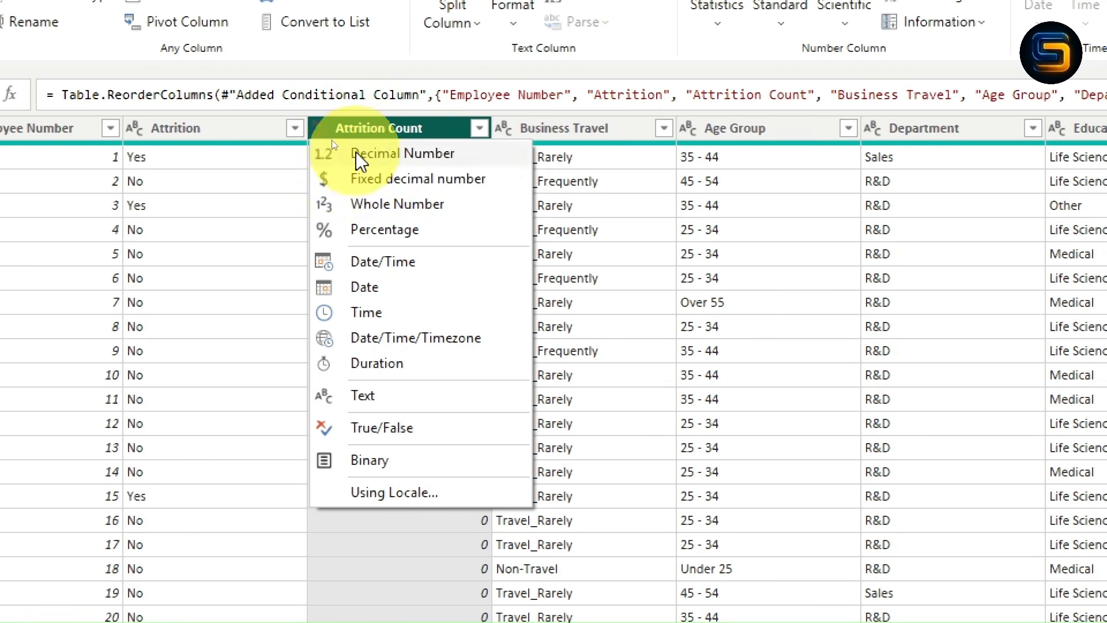
pyautogui.click(375, 211)
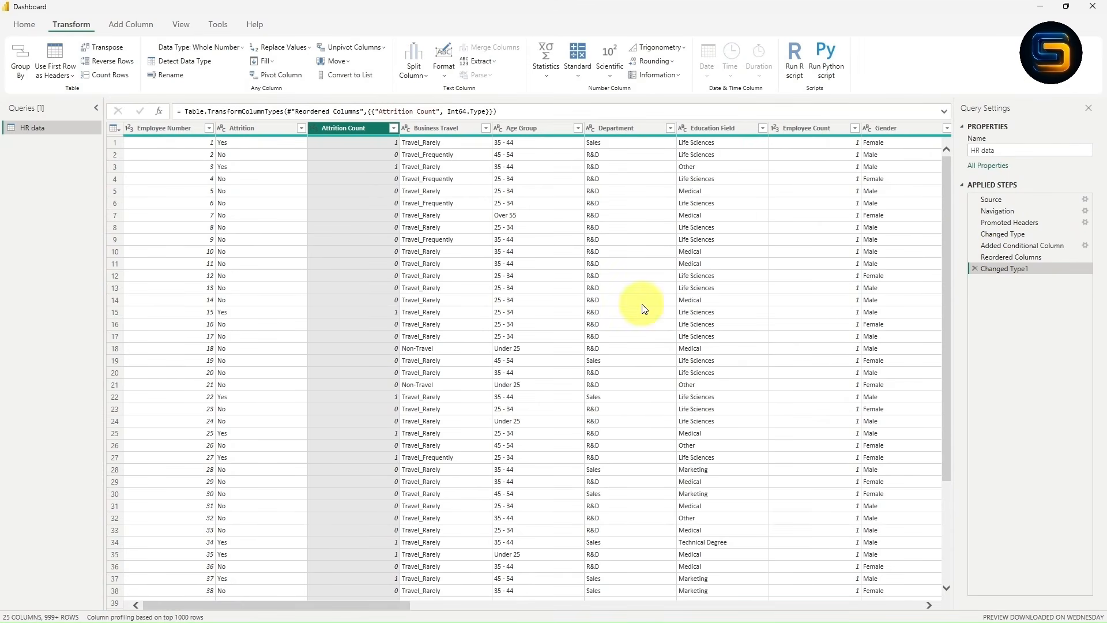
pyautogui.click(15, 22)
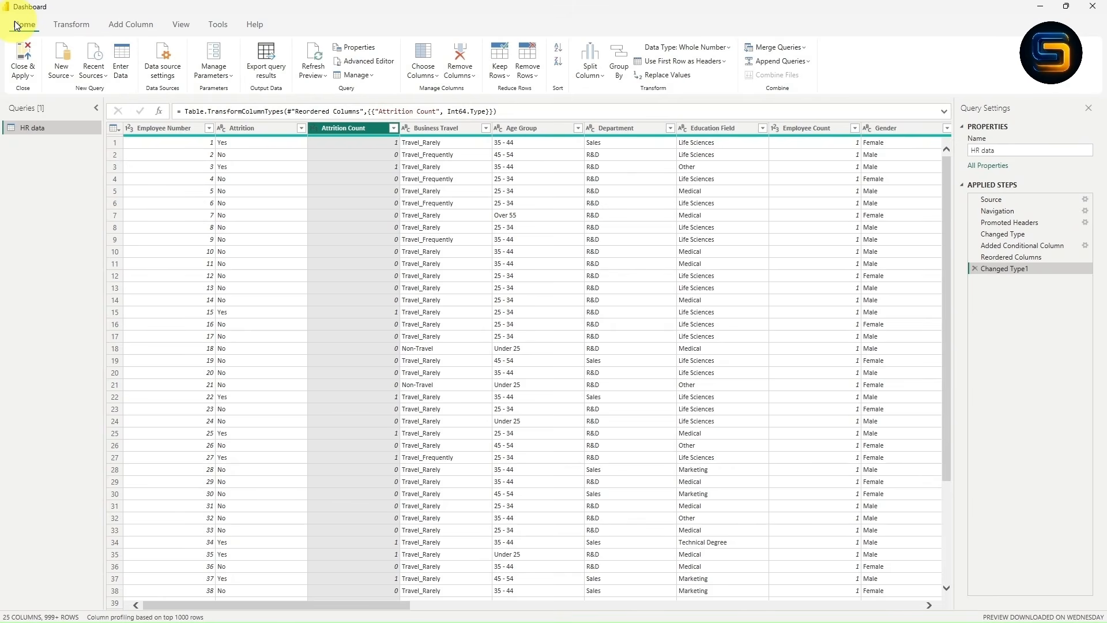
pyautogui.click(28, 76)
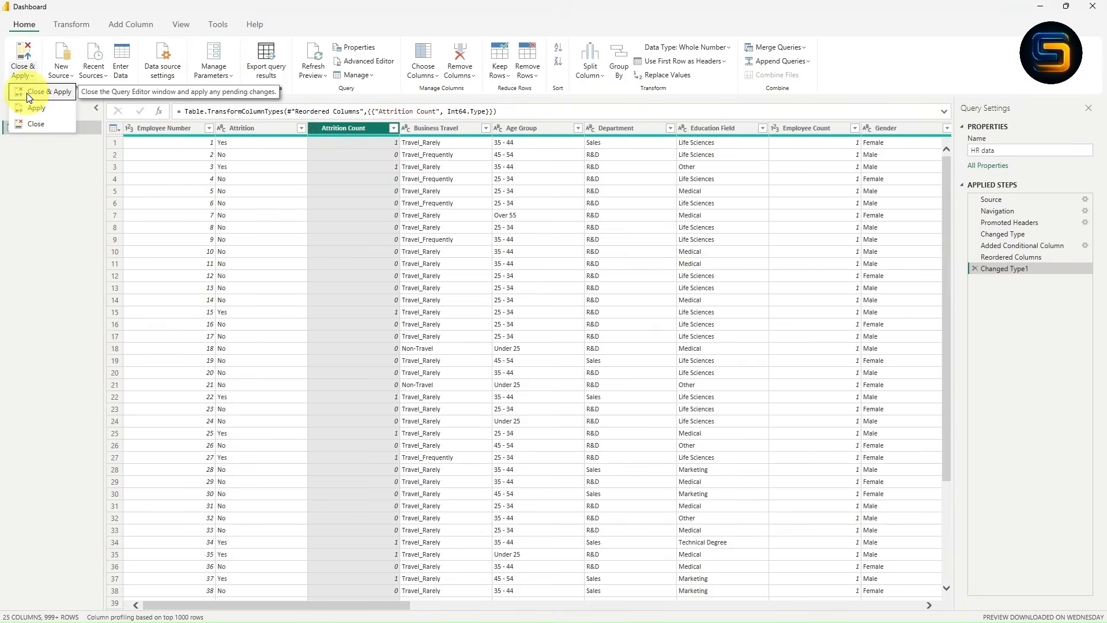
pyautogui.click(28, 97)
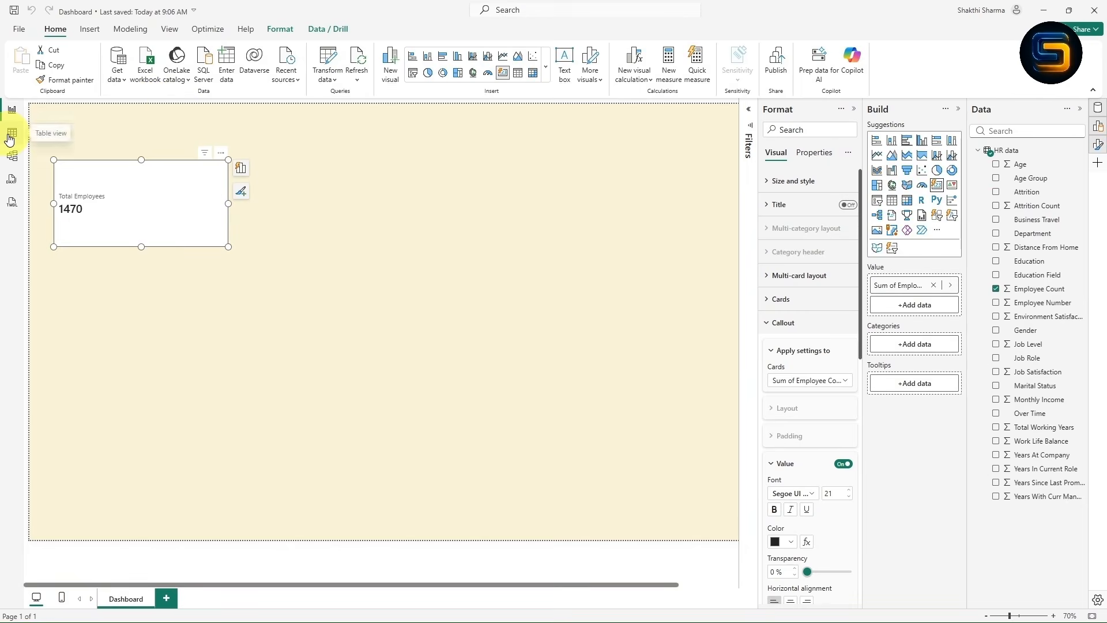
# - Check the values of the new Attrition Count column in the HR data table
pyautogui.click(10, 137)
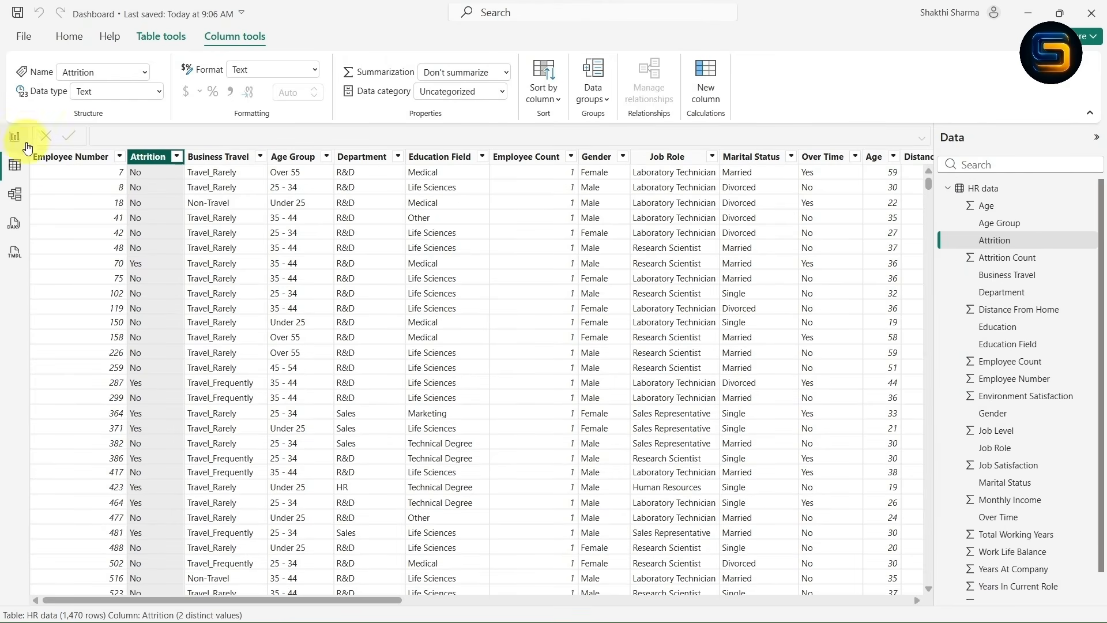
pyautogui.moveTo(298, 600); pyautogui.dragTo(866, 568)
pyautogui.scroll(-5, 892, 218)
pyautogui.scroll(5, 892, 202)
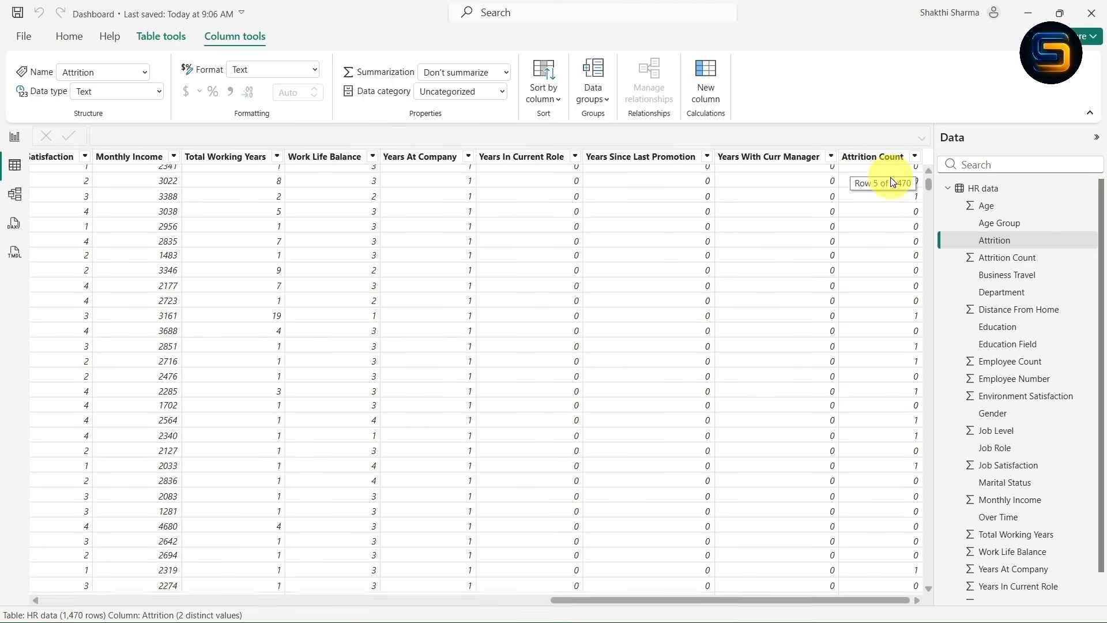
# - Add Attrition Count as a second value in the Total Employees card and shift the card right on the canvas
pyautogui.click(15, 136)
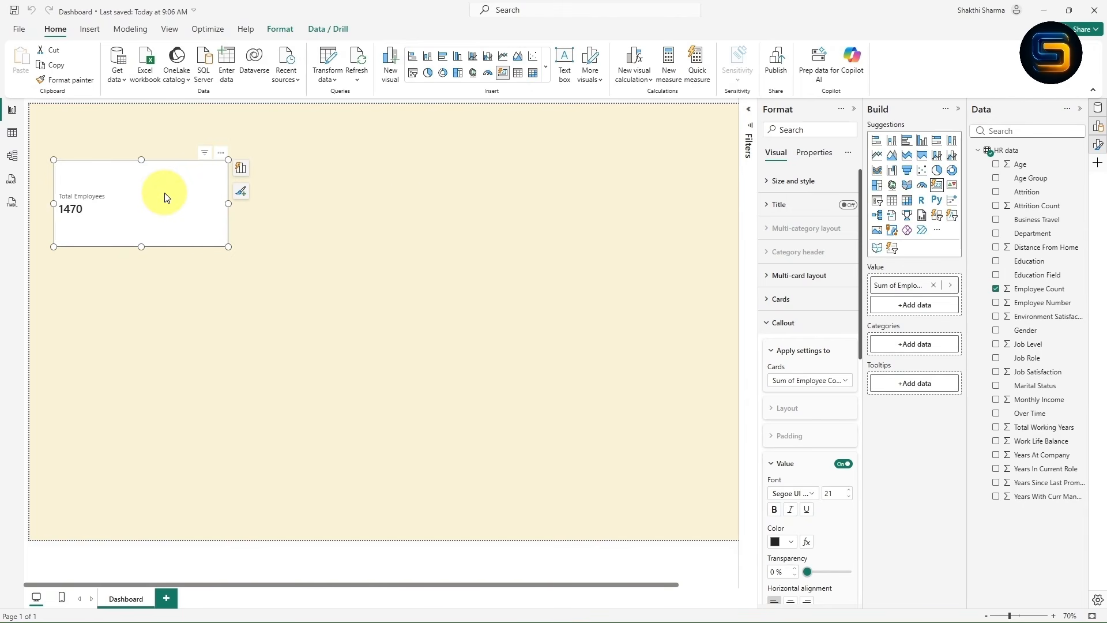
pyautogui.click(854, 111)
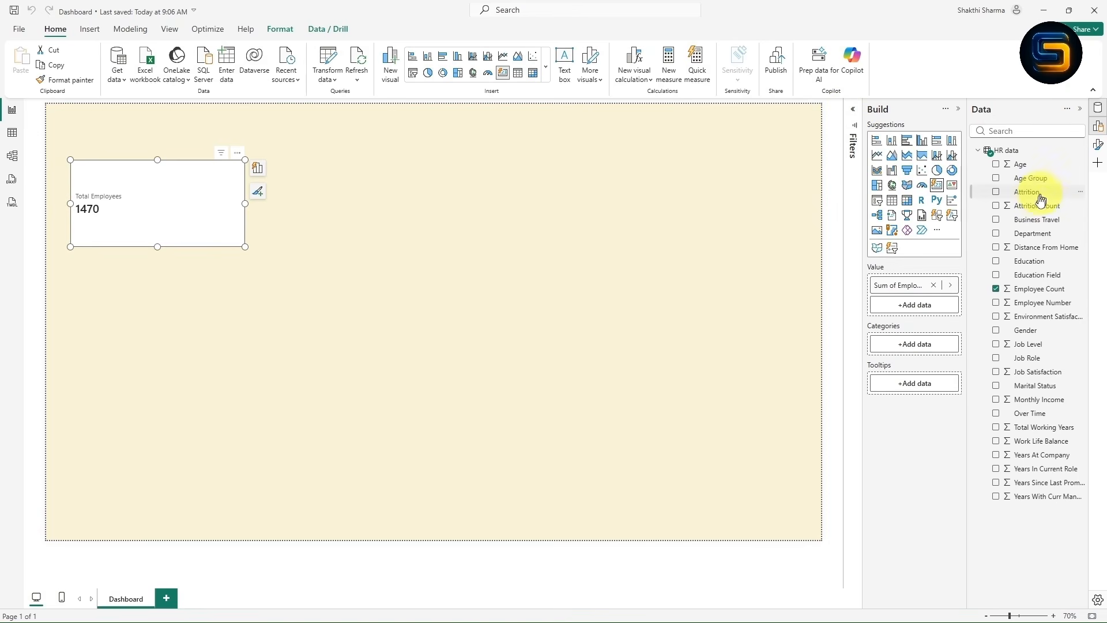
pyautogui.moveTo(1034, 210); pyautogui.dragTo(913, 306)
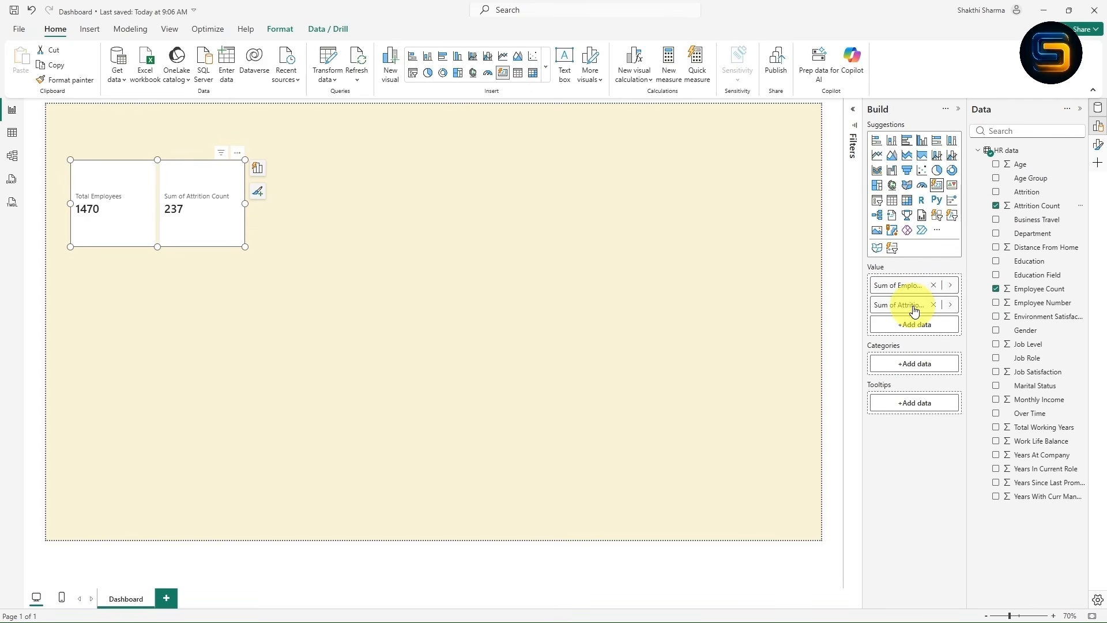
pyautogui.moveTo(217, 227); pyautogui.dragTo(308, 234)
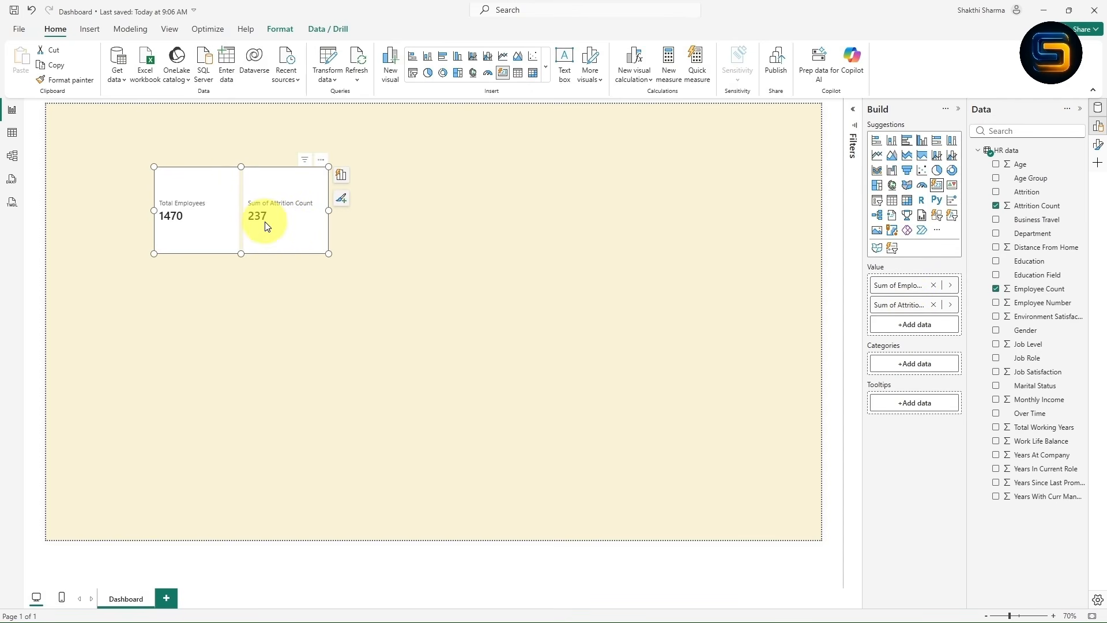
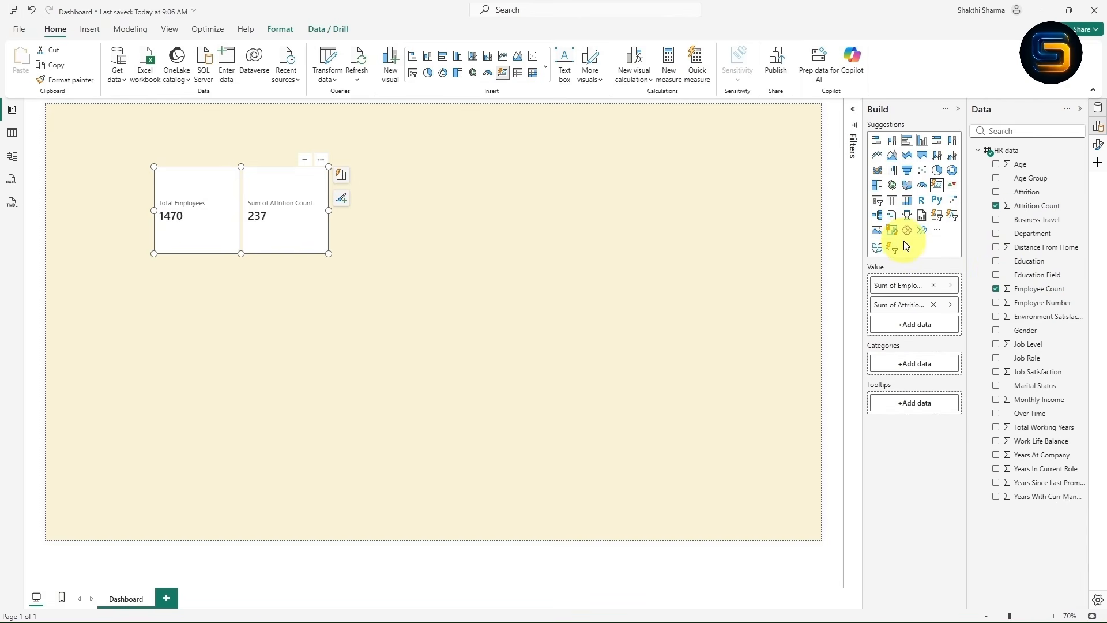
# - Create a new measure in the HR data table, enlarge the formula text and name the measure Total Employees
pyautogui.click(1018, 155)
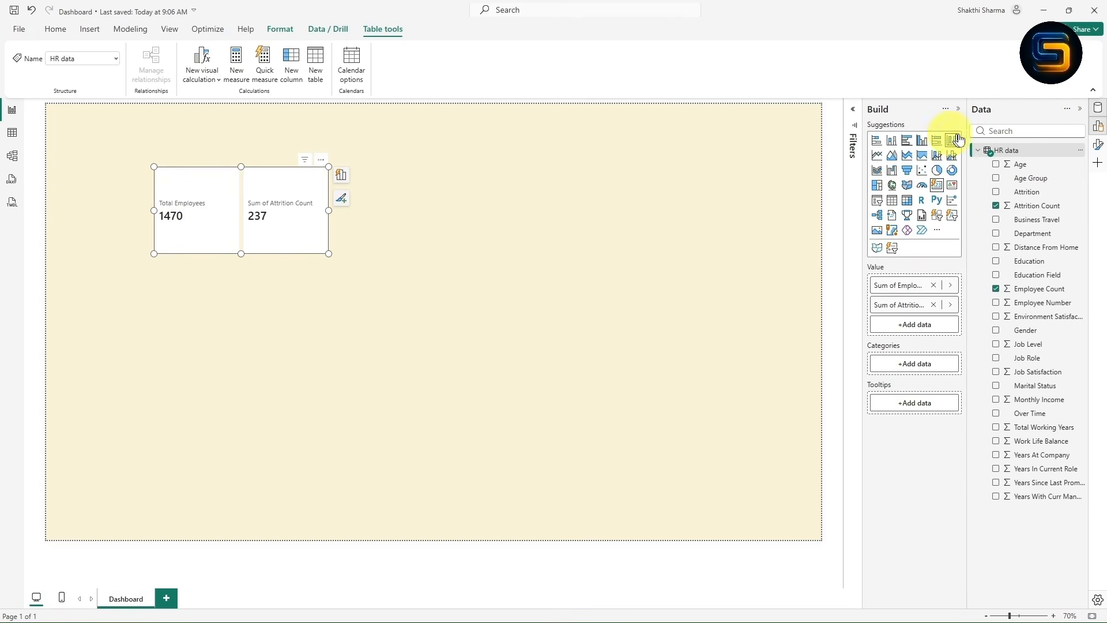
pyautogui.rightClick(1005, 151)
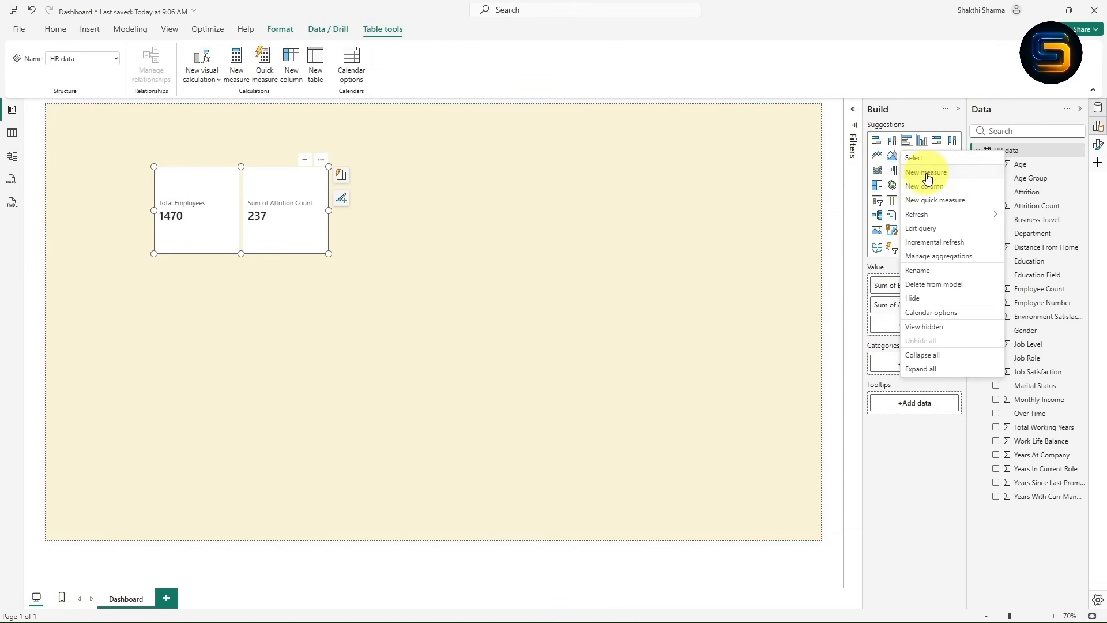
pyautogui.click(927, 172)
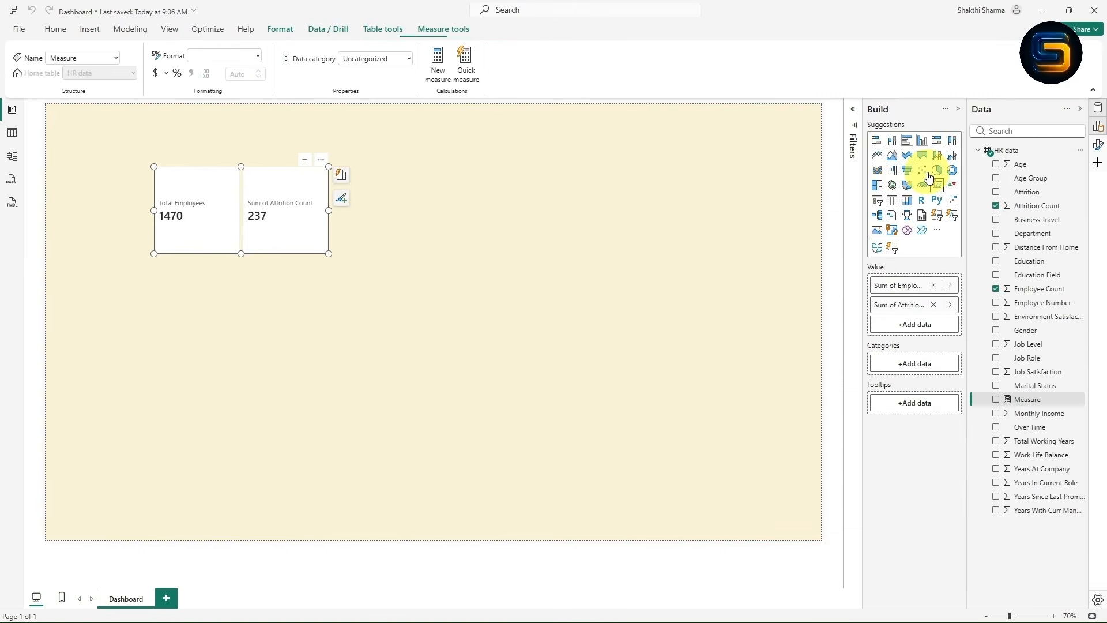
pyautogui.keyDown('ctrl'); pyautogui.scroll(5, 99, 107); pyautogui.keyUp('ctrl')
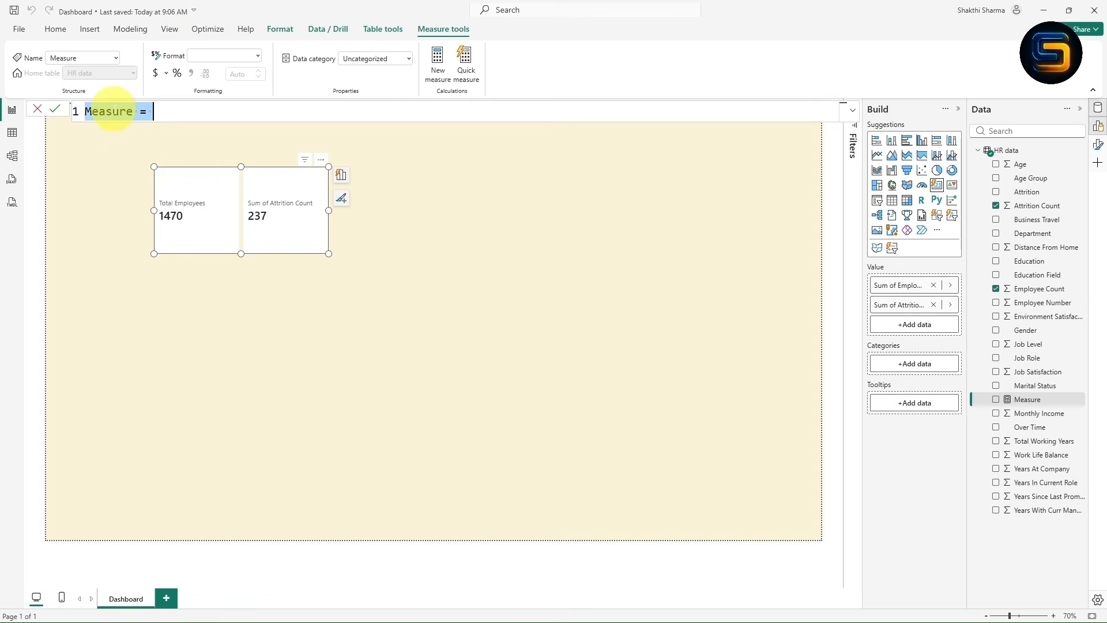
pyautogui.keyDown('ctrl'); pyautogui.scroll(1, 114, 108); pyautogui.keyUp('ctrl')
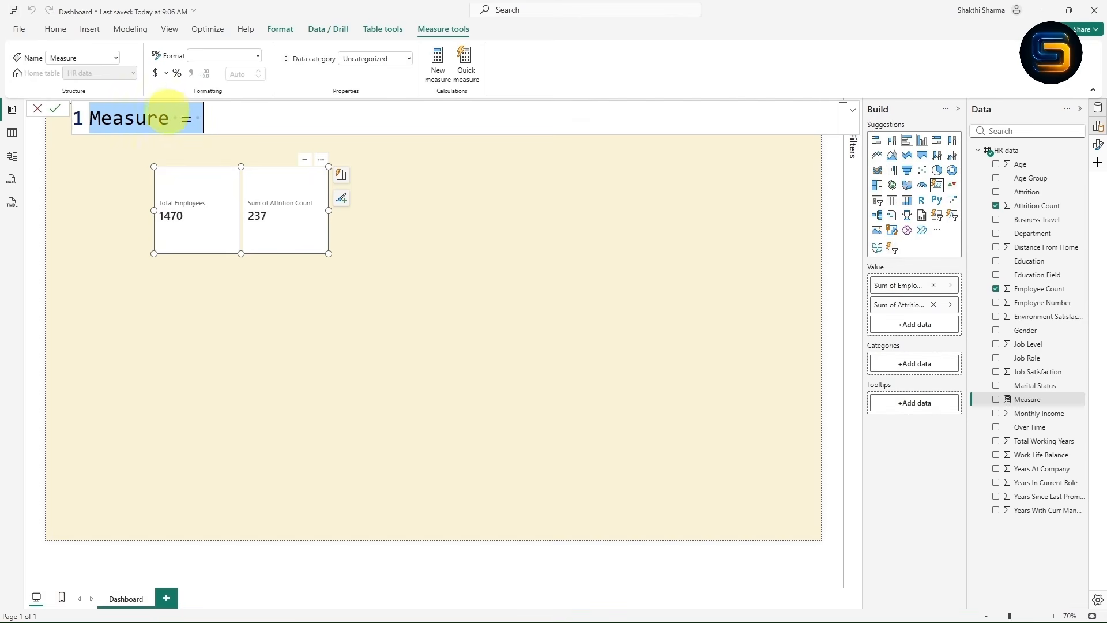
pyautogui.click(181, 119)
pyautogui.moveTo(171, 118); pyautogui.dragTo(60, 117)
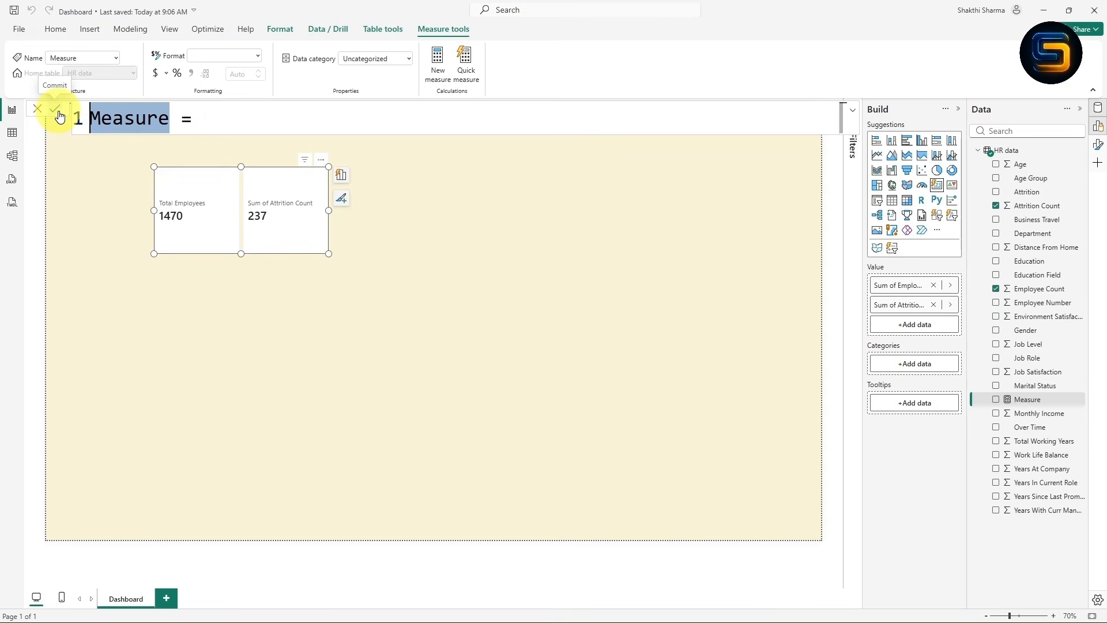
pyautogui.write('Total Employees')
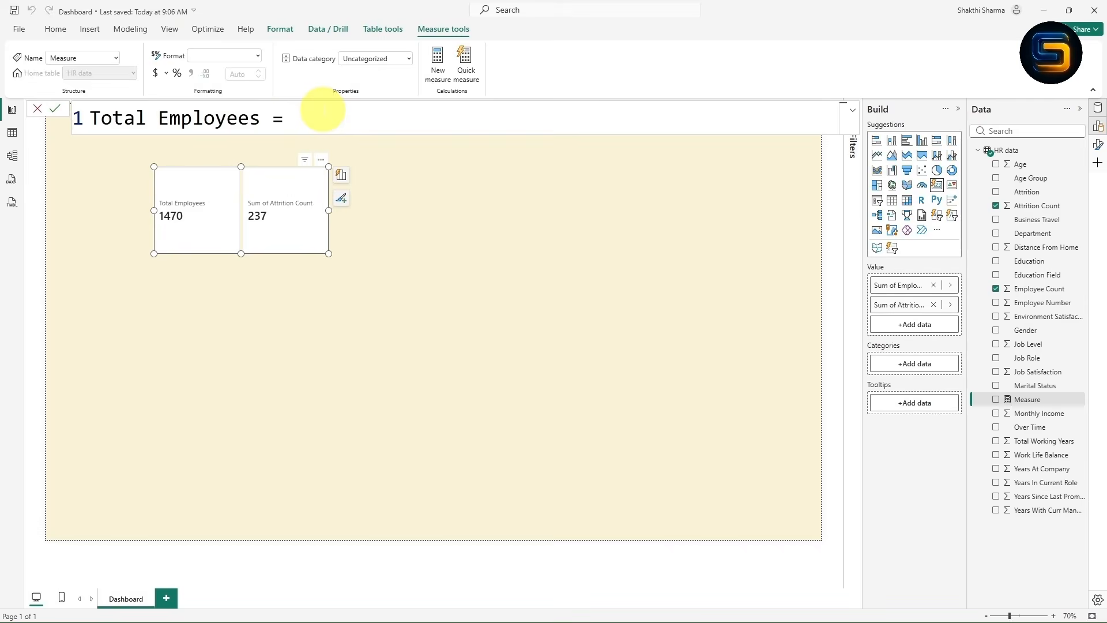
# - Define the Total Employees measure as COUNT('HR data'[Employee Number]) and commit it
pyautogui.write('count')
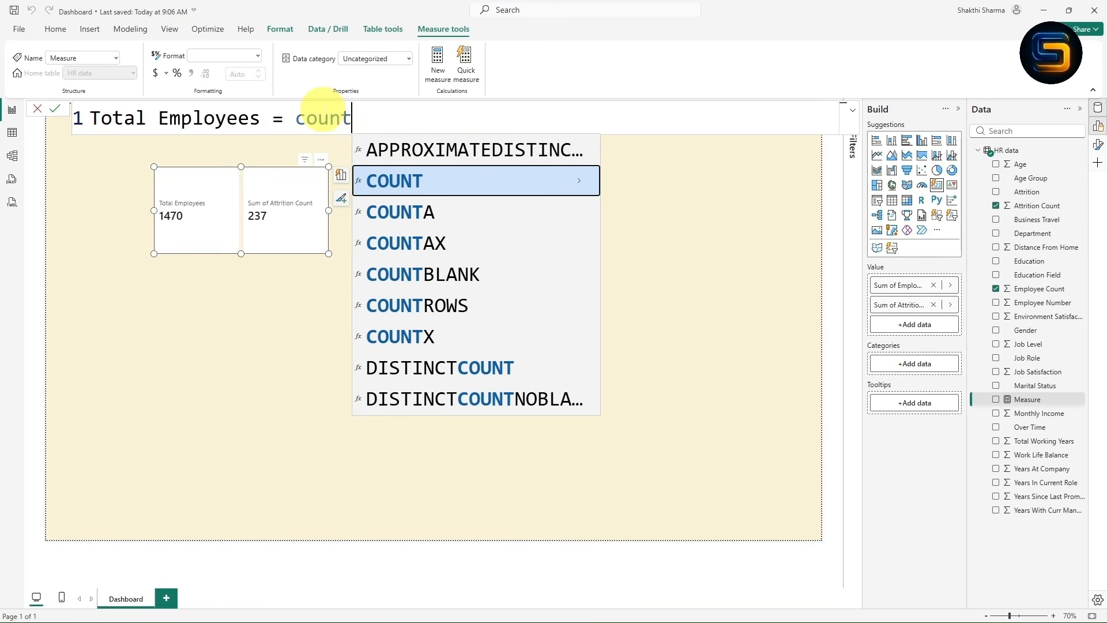
pyautogui.press('Tab')
pyautogui.scroll(-2, 514, 219)
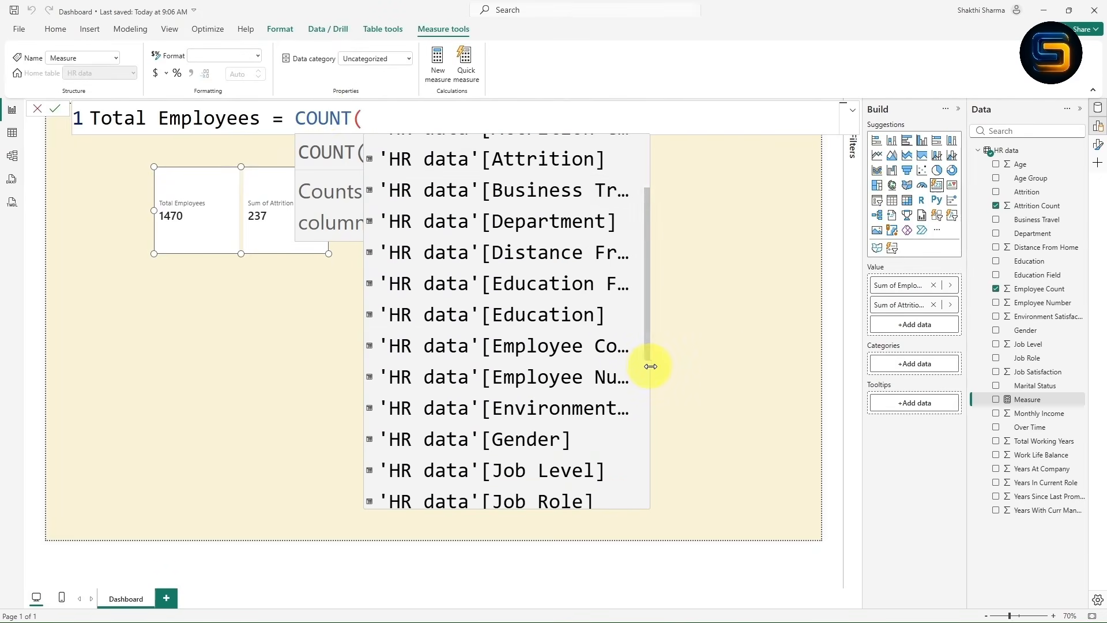
pyautogui.moveTo(648, 367); pyautogui.dragTo(725, 359)
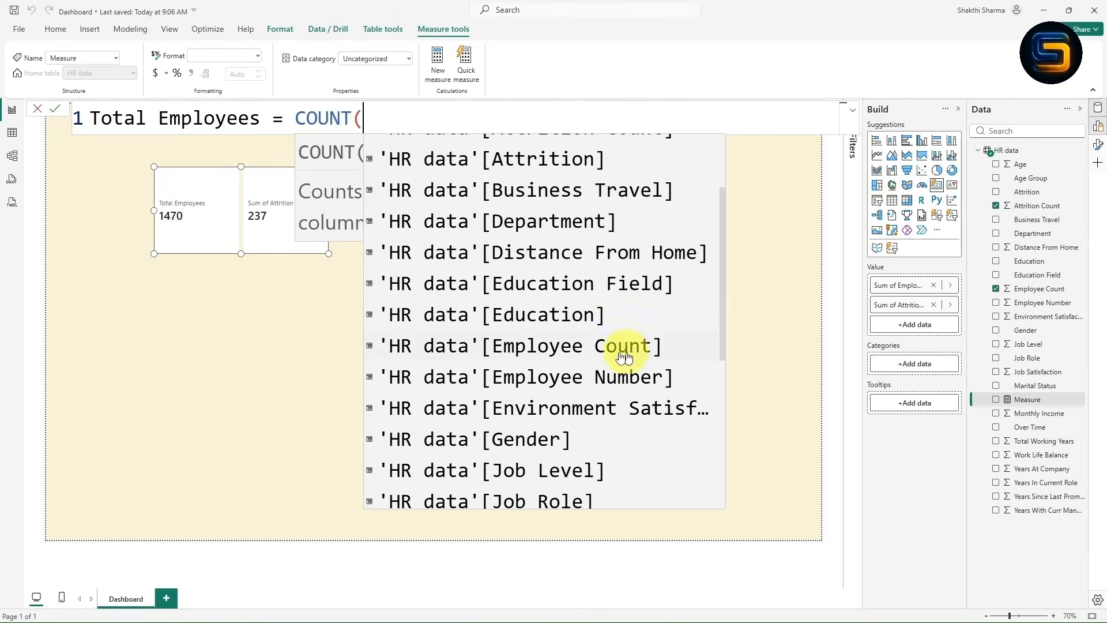
pyautogui.click(553, 376)
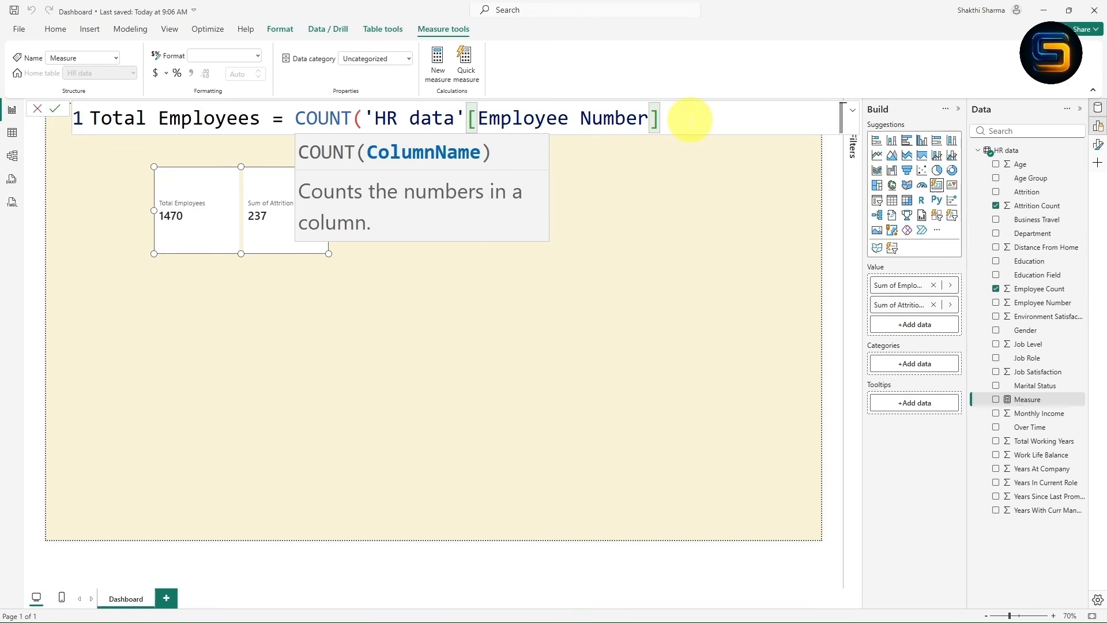
pyautogui.write(')')
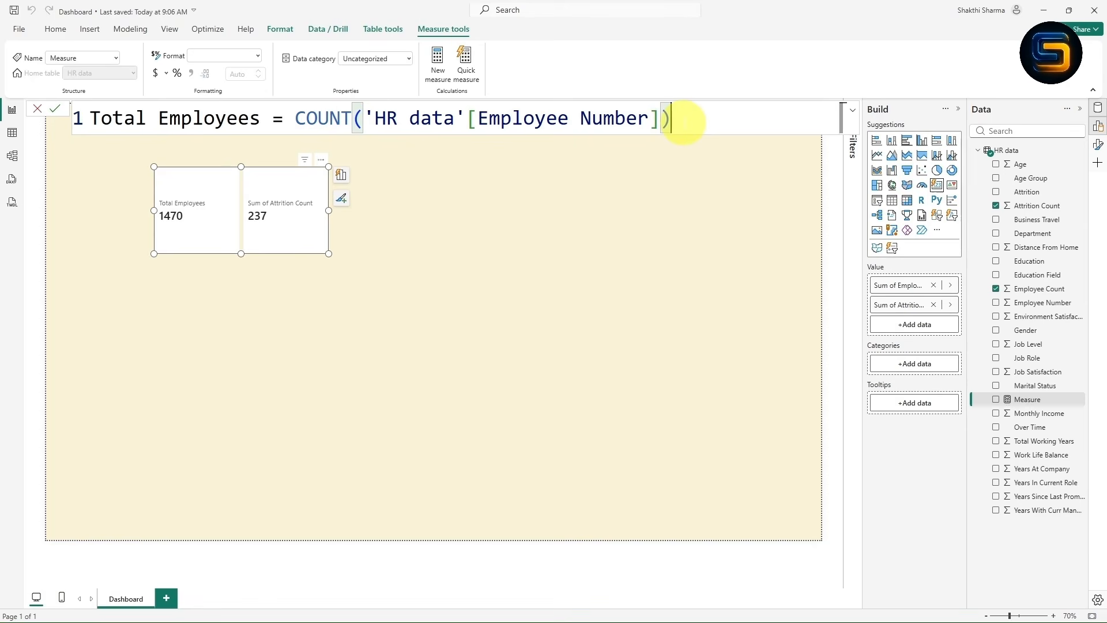
pyautogui.press('Return')
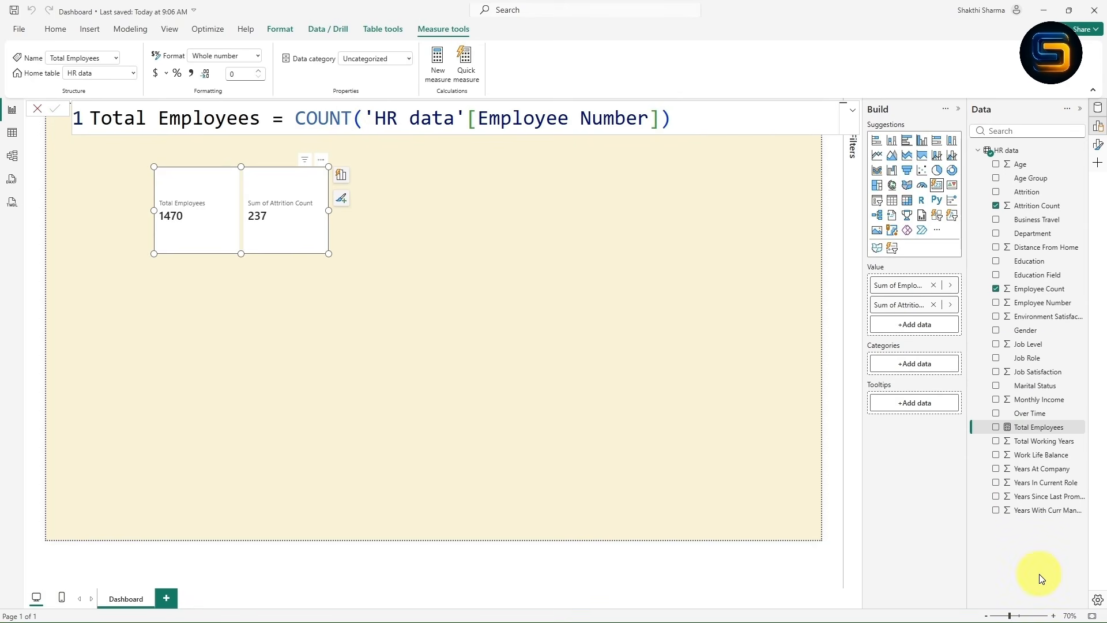
pyautogui.hotkey('ctrl', '2')
pyautogui.moveTo(981, 416); pyautogui.dragTo(1072, 436)
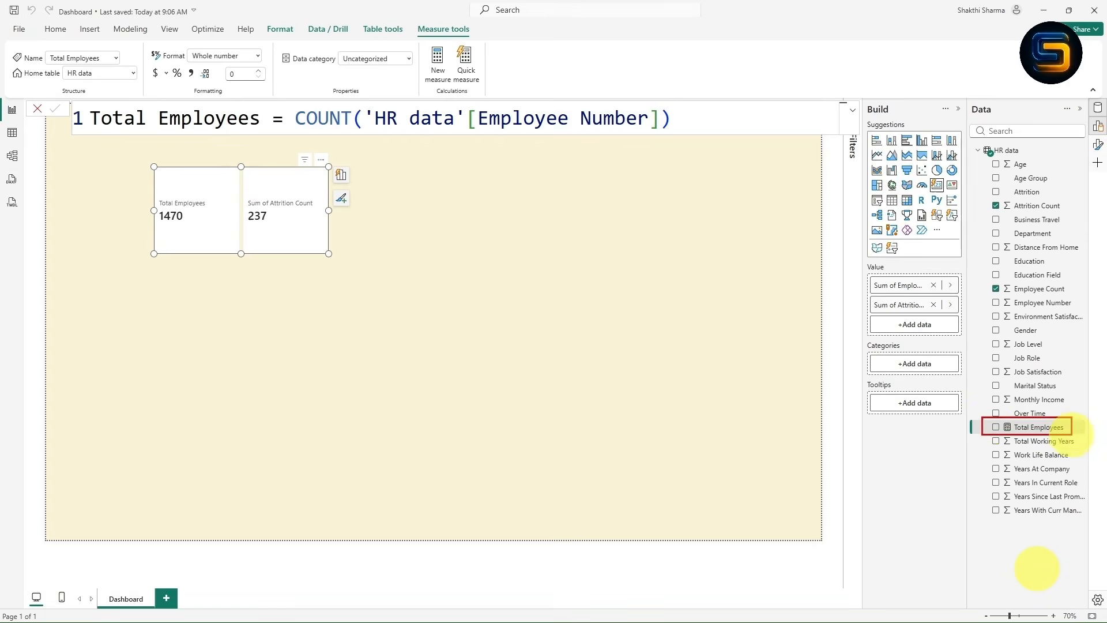
pyautogui.moveTo(982, 434); pyautogui.dragTo(945, 453)
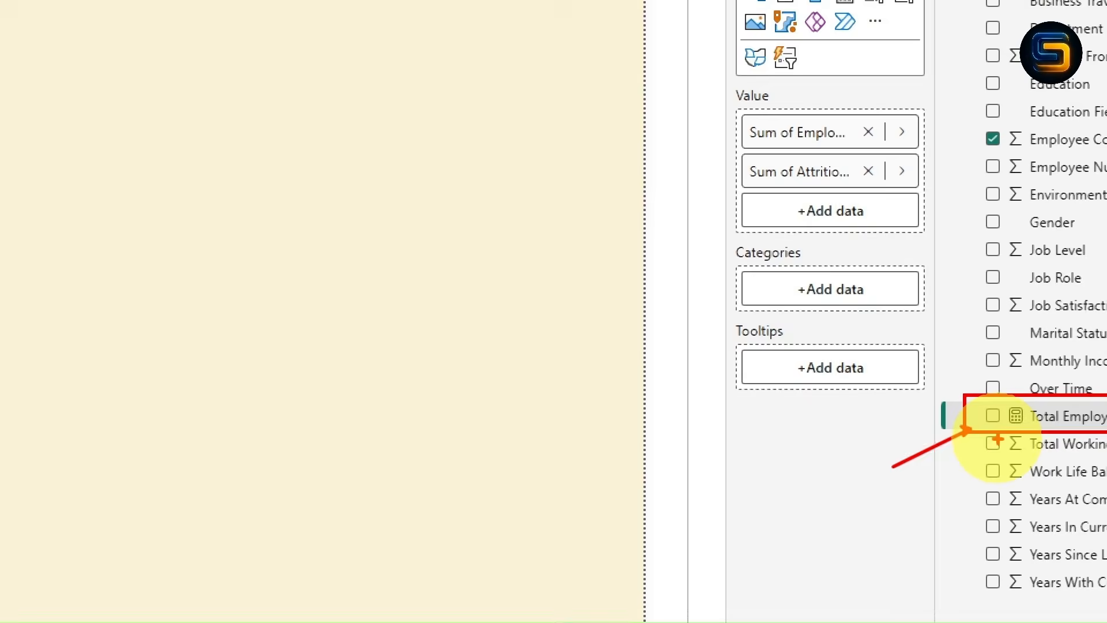
pyautogui.press('Escape')
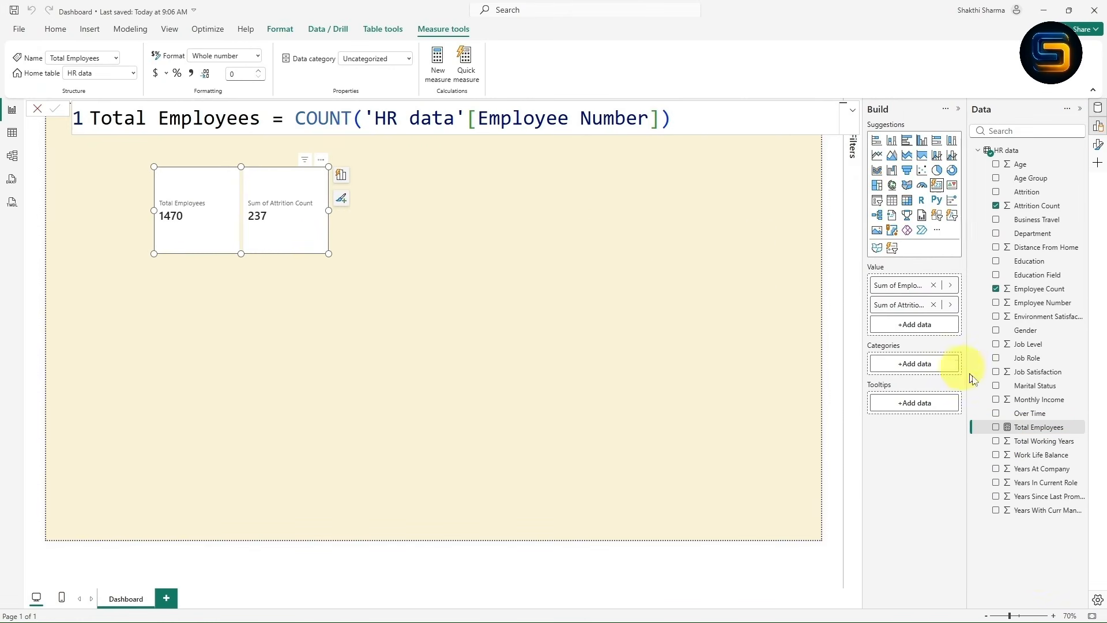
# - Add the Total Employees measure as a third value in the card visual and enlarge the card
pyautogui.moveTo(1020, 432); pyautogui.dragTo(913, 330)
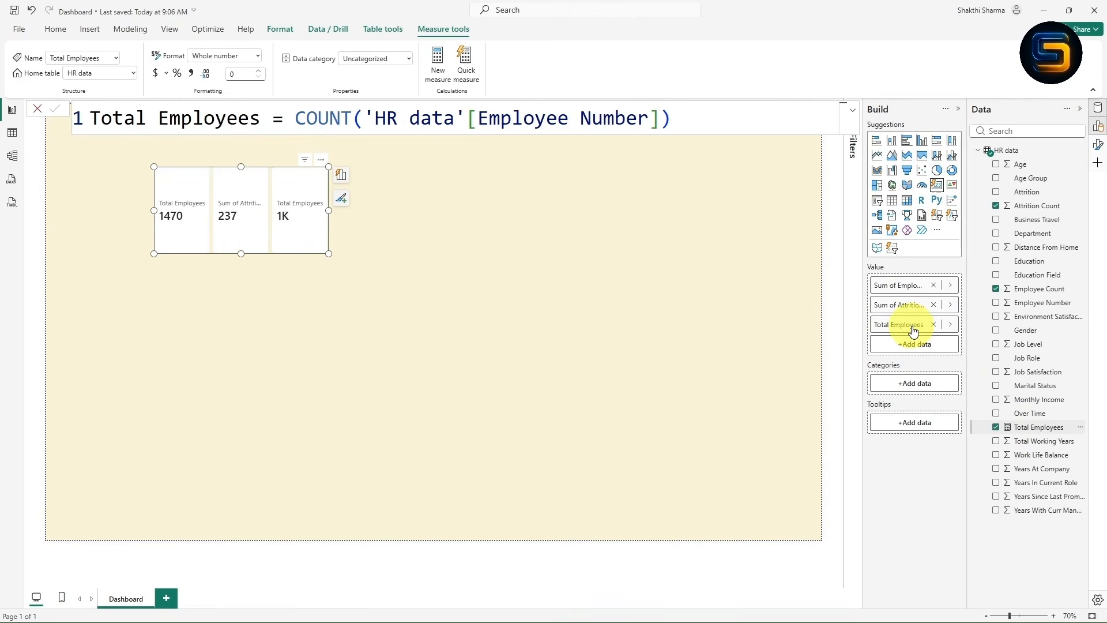
pyautogui.moveTo(329, 252); pyautogui.dragTo(411, 280)
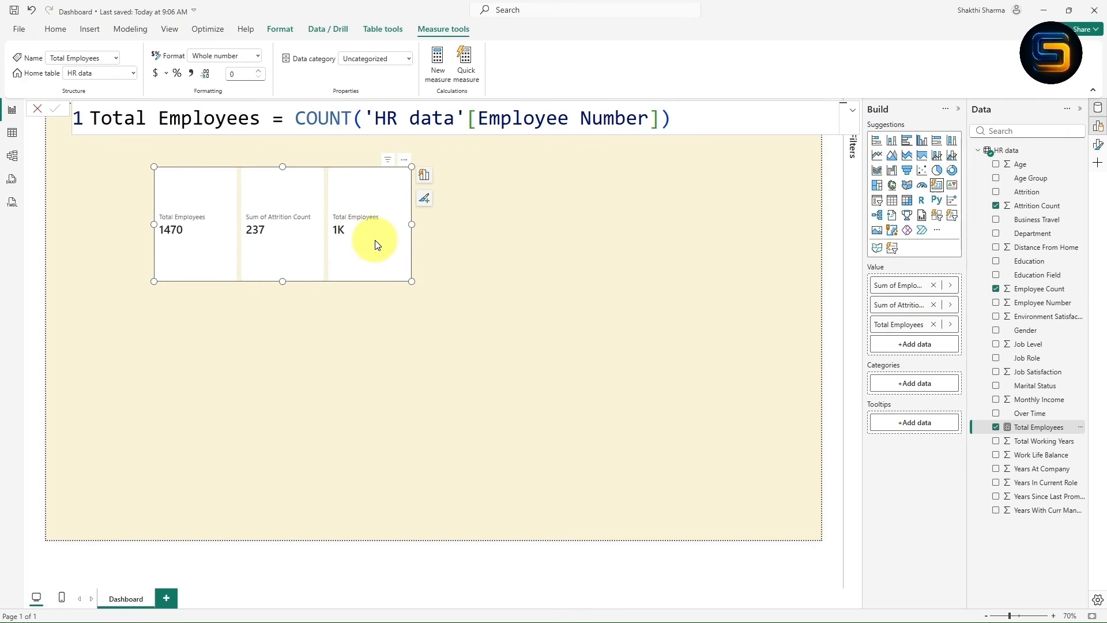
# - Set the callout value's display units to None for the Total Employees measure in the card
pyautogui.click(1097, 144)
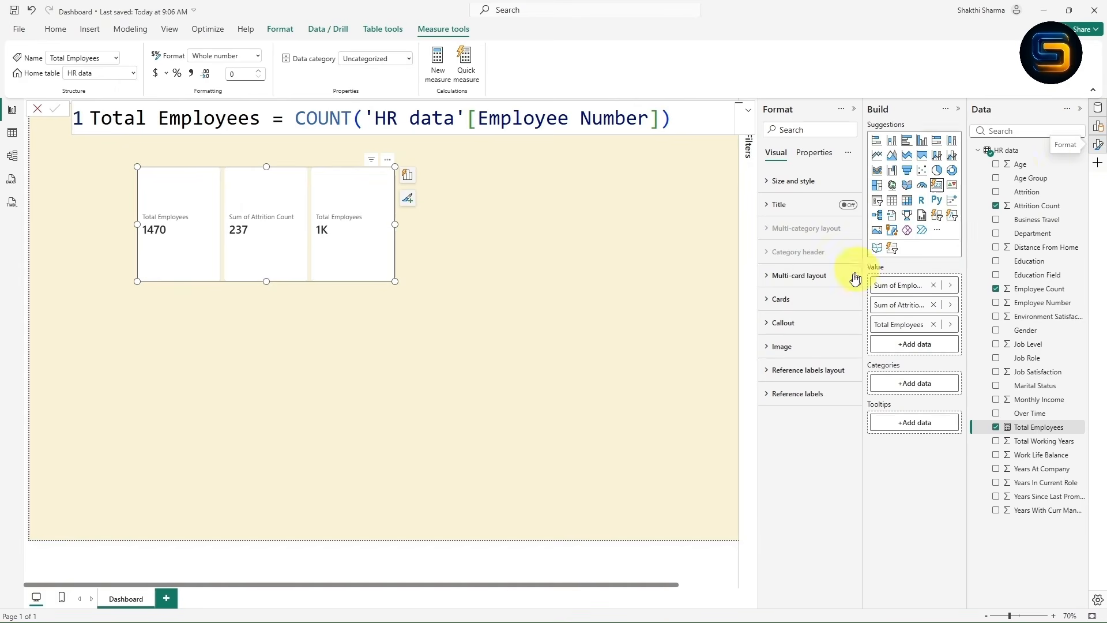
pyautogui.click(766, 323)
pyautogui.scroll(-1, 807, 331)
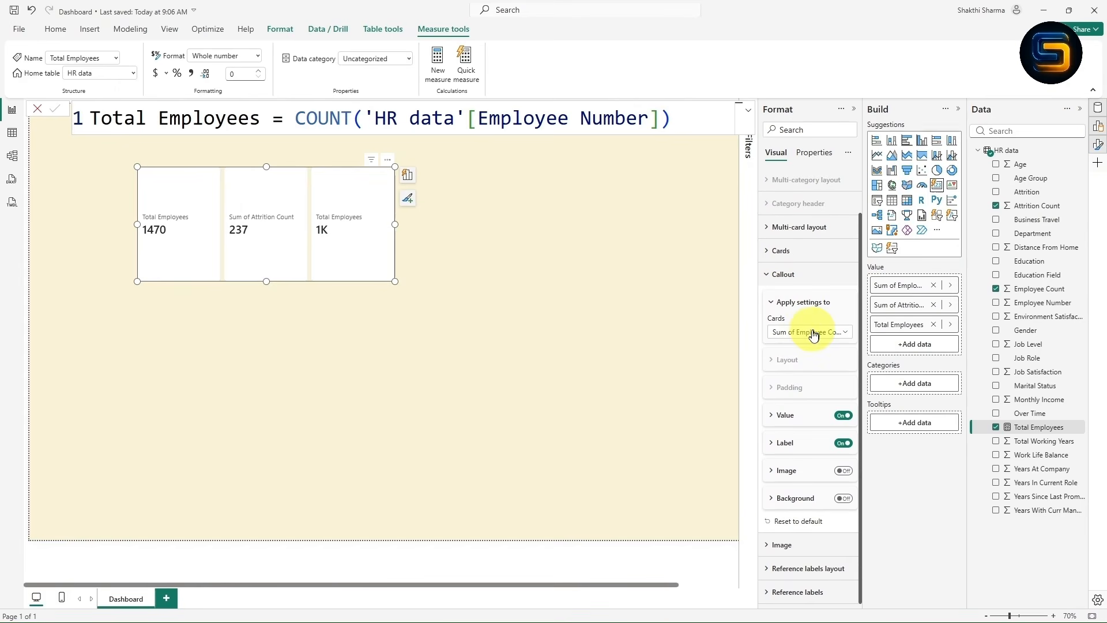
pyautogui.click(805, 333)
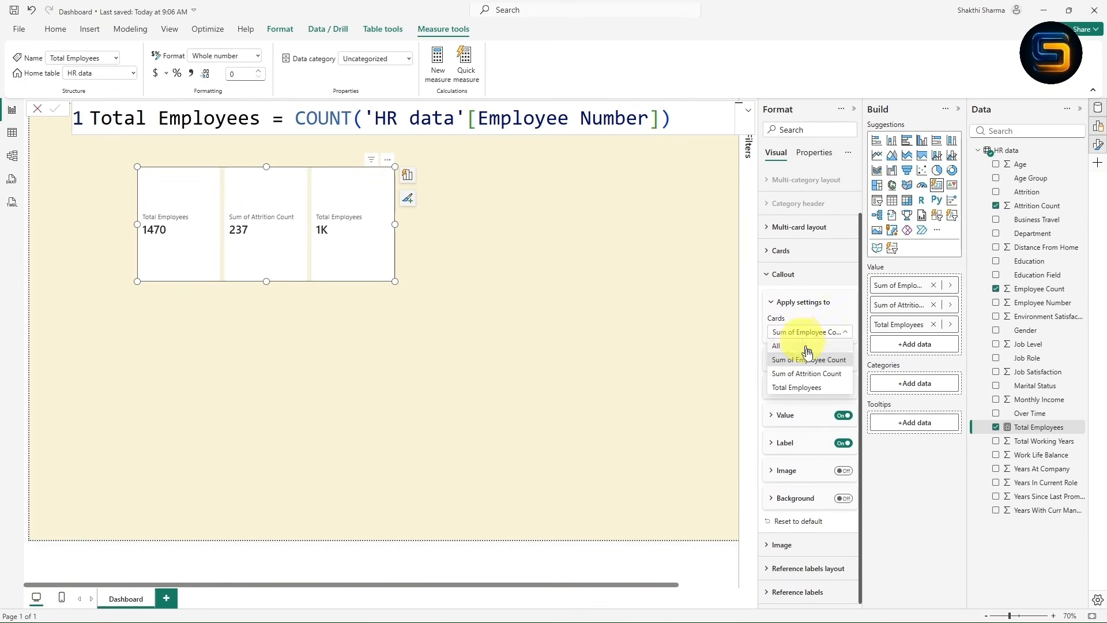
pyautogui.click(798, 390)
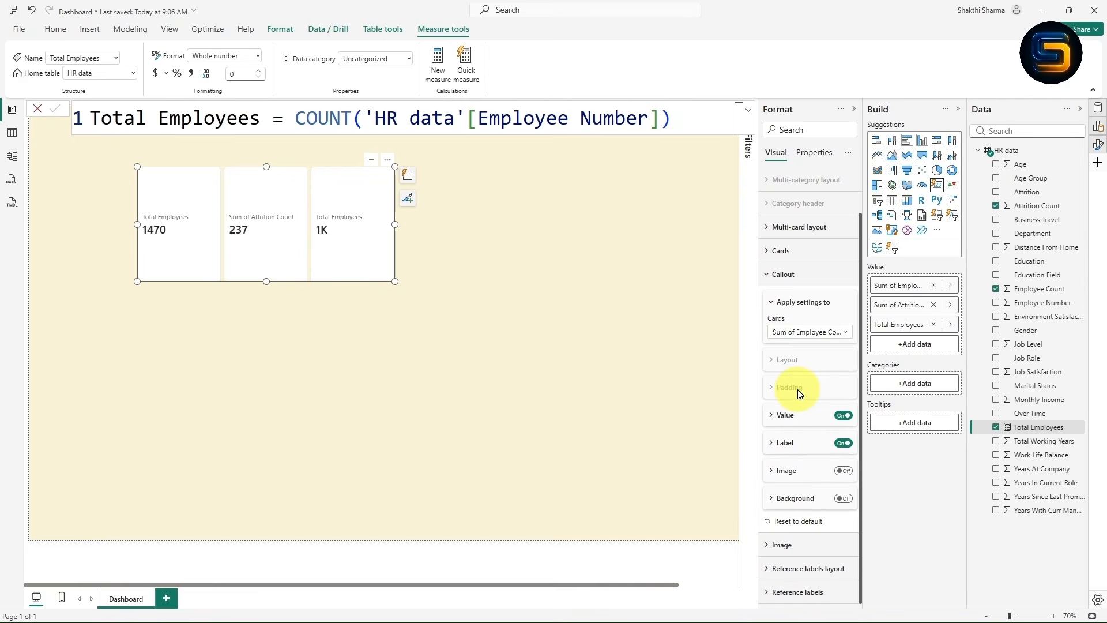
pyautogui.click(770, 415)
pyautogui.scroll(-4, 806, 415)
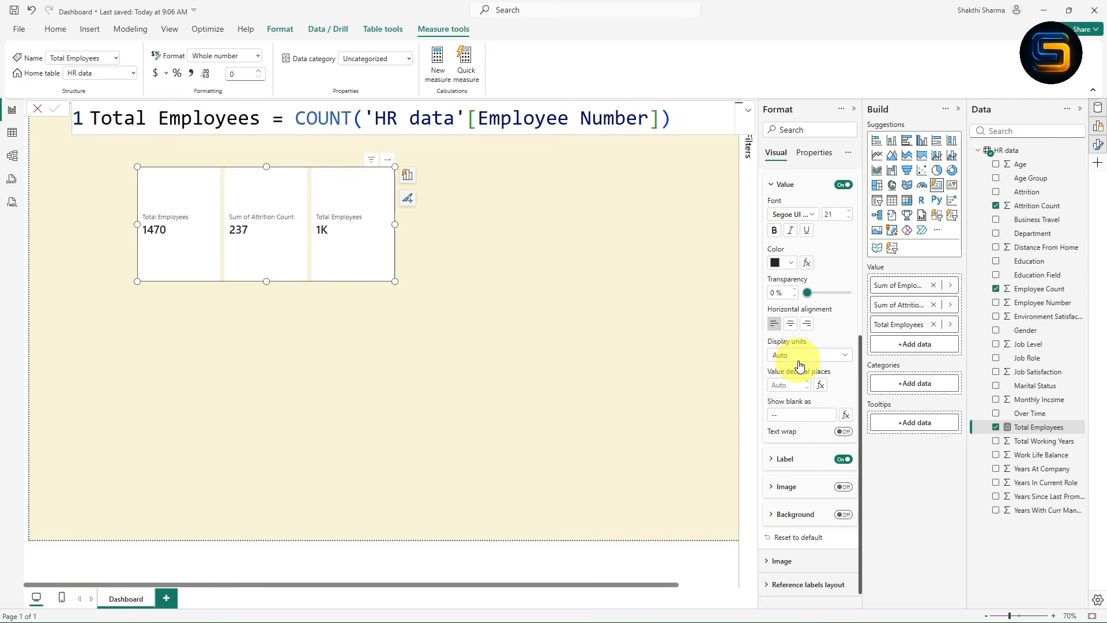
pyautogui.click(799, 365)
pyautogui.click(793, 380)
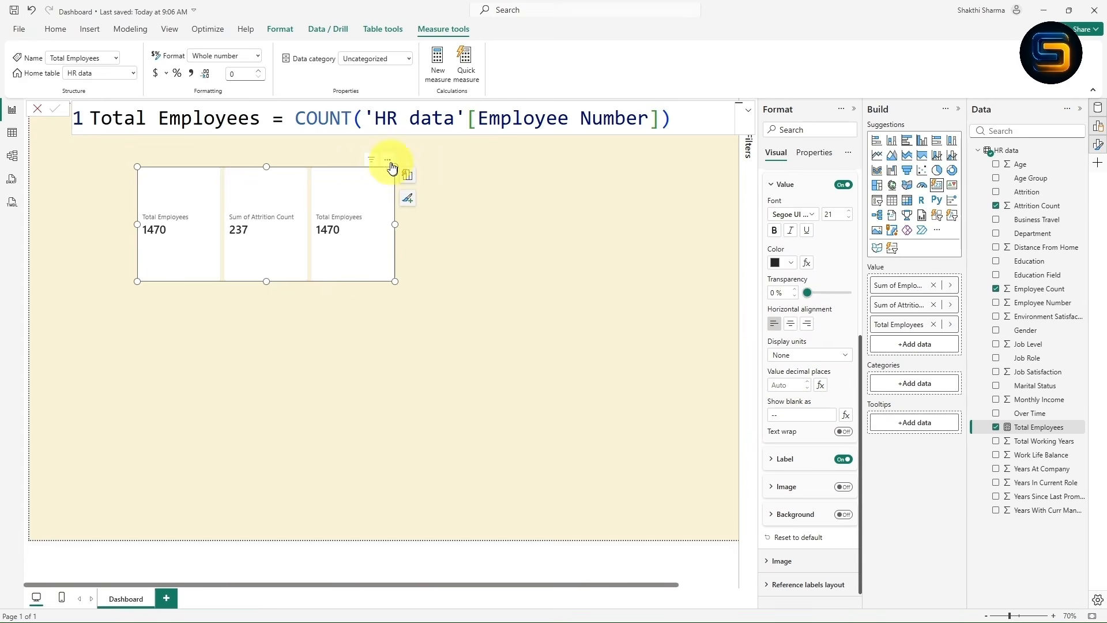
# - Reduce the card's height and remove the employee count and attrition count sums, keeping only the Total Employees measure
pyautogui.moveTo(392, 283); pyautogui.dragTo(401, 230)
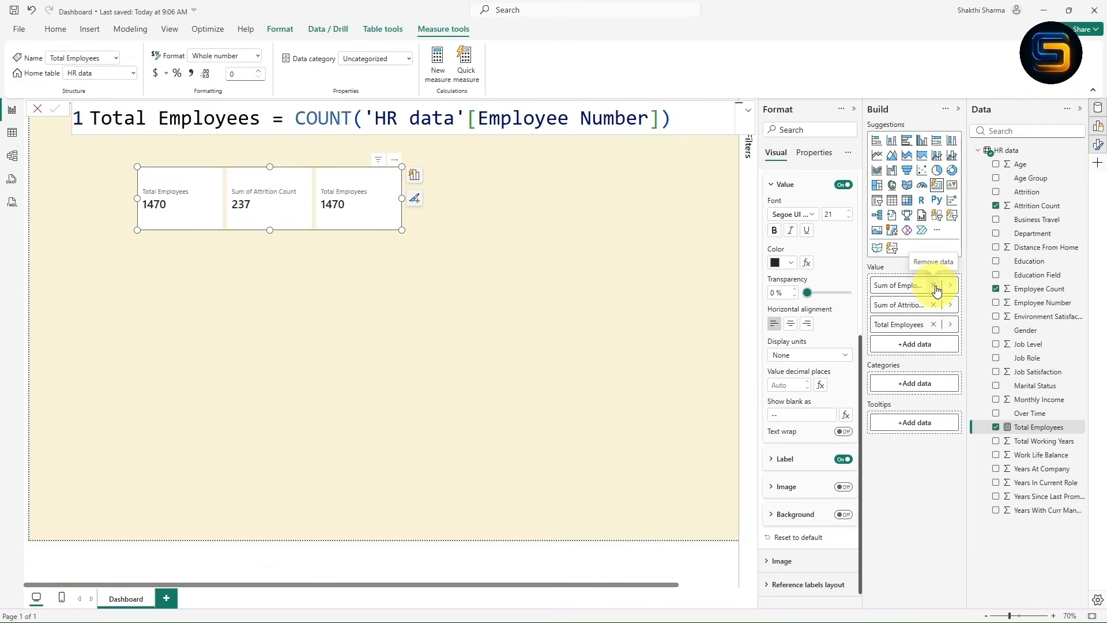
pyautogui.click(934, 286)
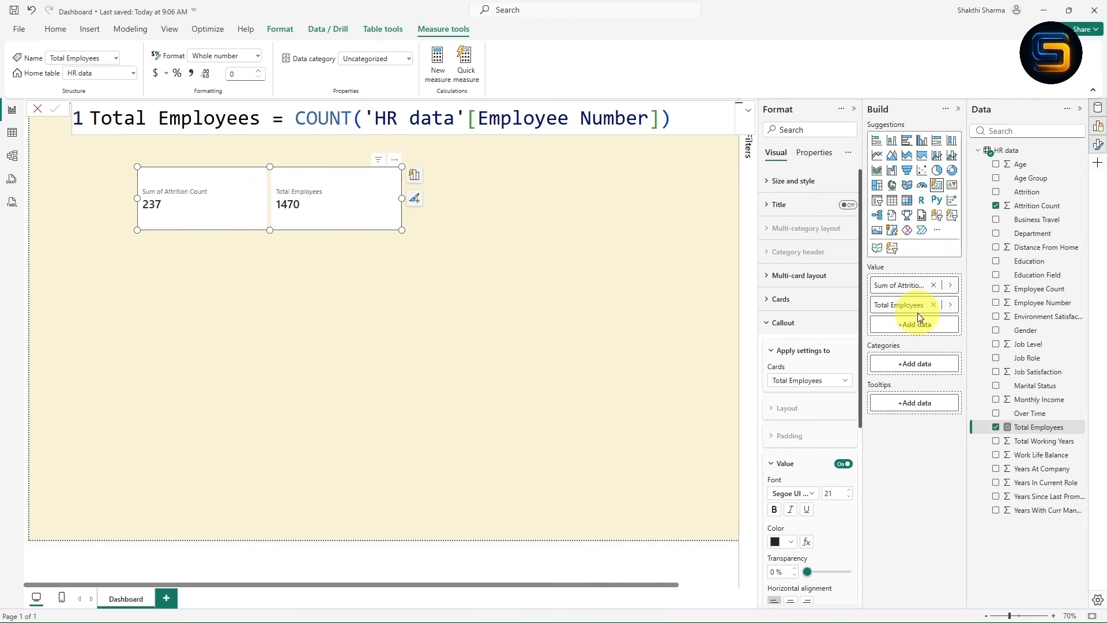
pyautogui.click(626, 227)
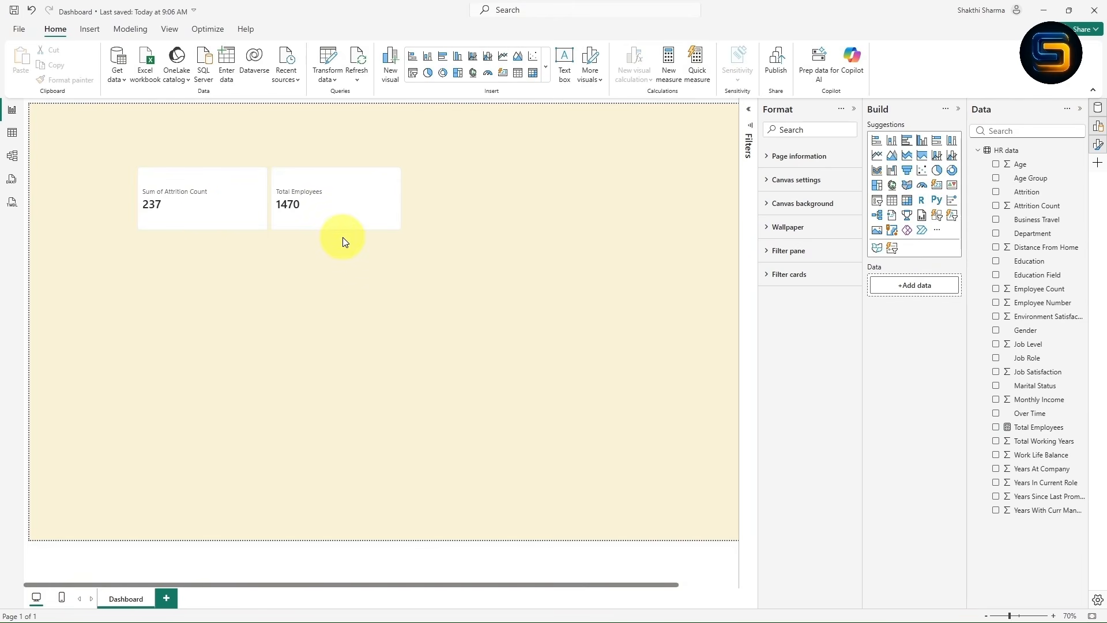
pyautogui.click(397, 216)
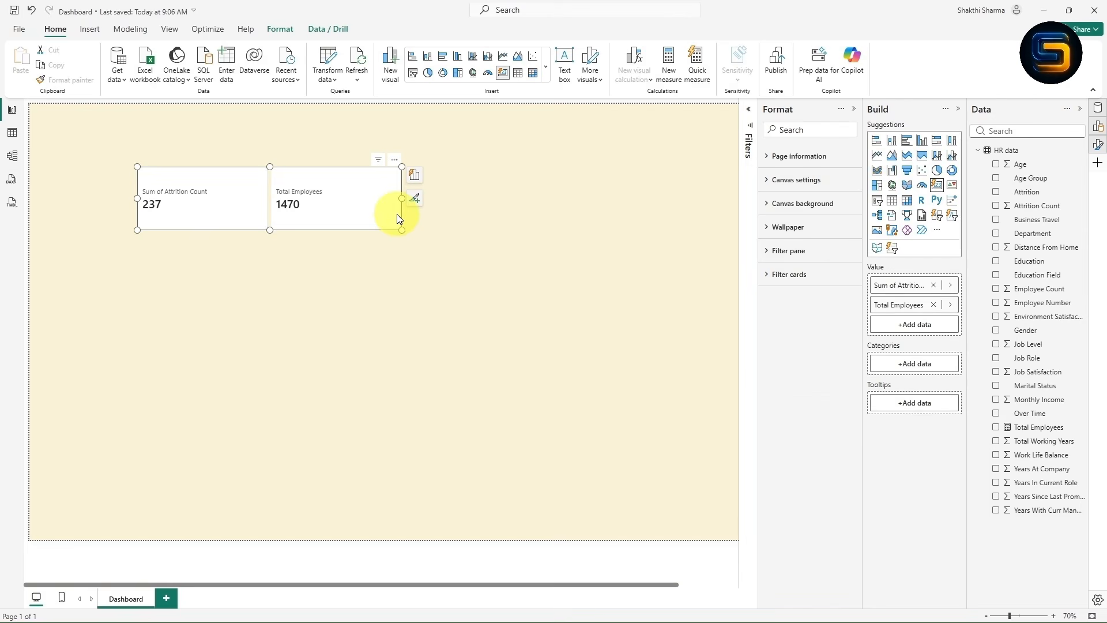
pyautogui.click(934, 286)
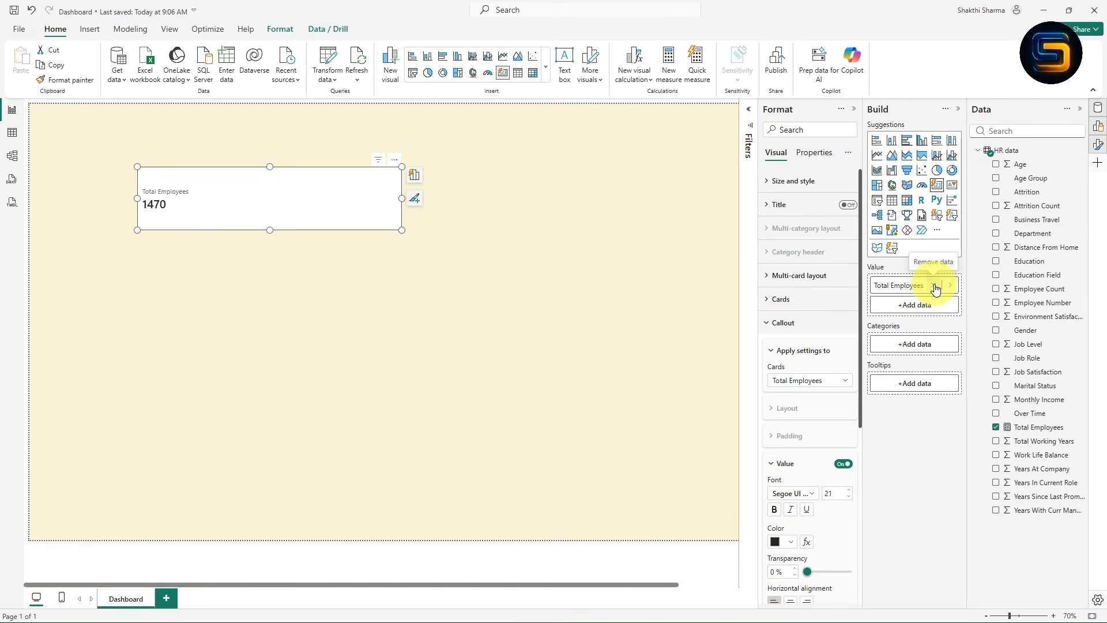
# - Create a Total Attrition measure in the HR data table as sum('HR data'[Attrition Count]) and commit it
pyautogui.rightClick(1012, 156)
pyautogui.press('Escape')
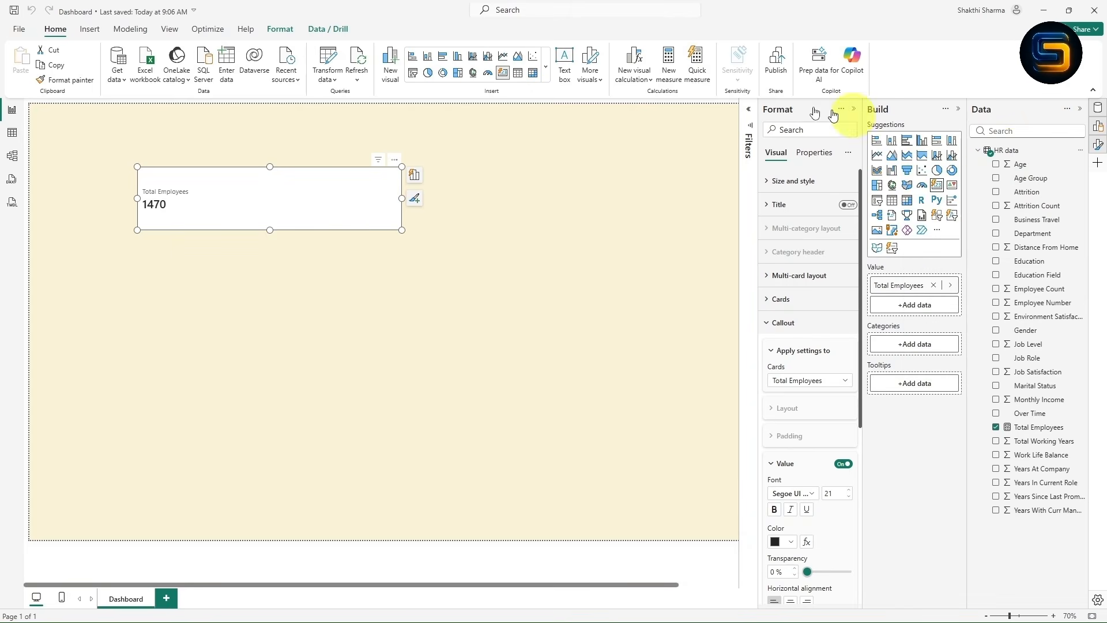
pyautogui.moveTo(169, 118); pyautogui.dragTo(79, 118)
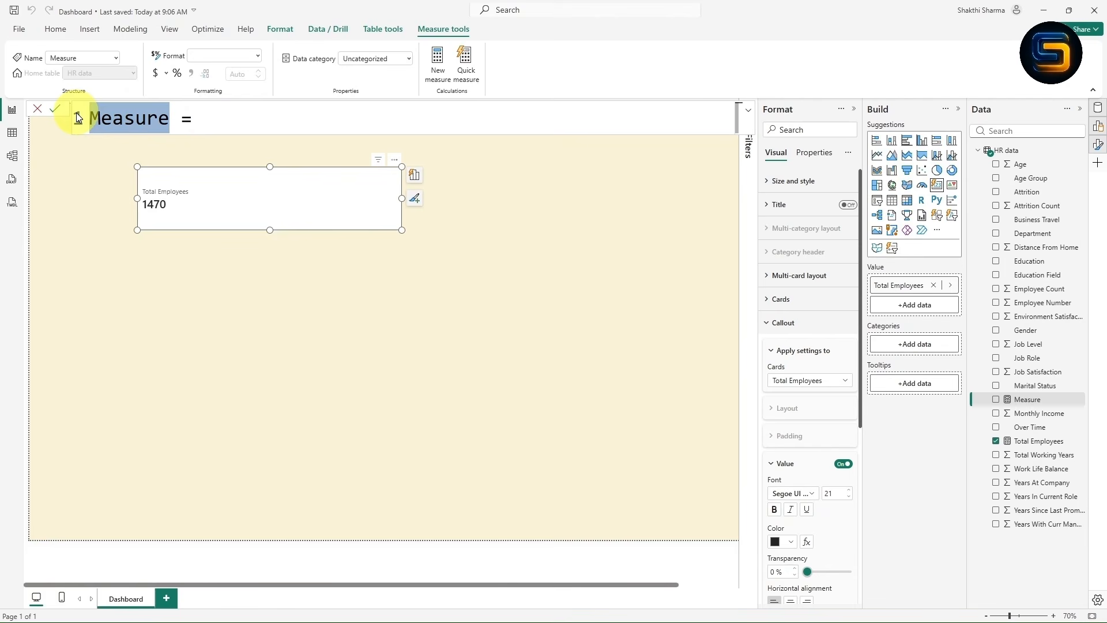
pyautogui.write('Total A')
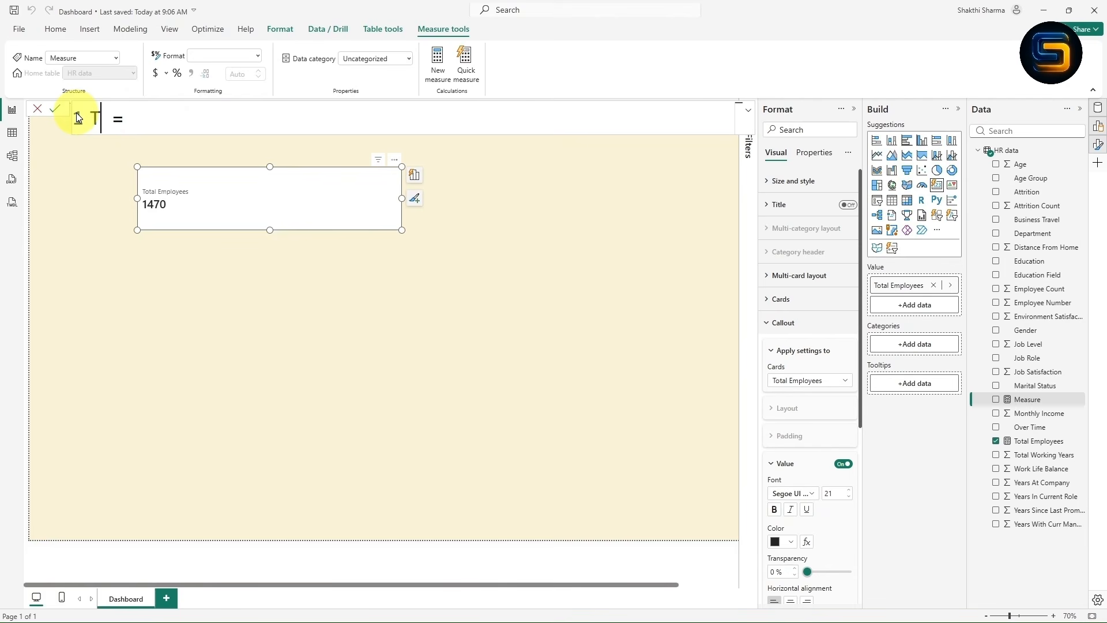
pyautogui.write('ttrition')
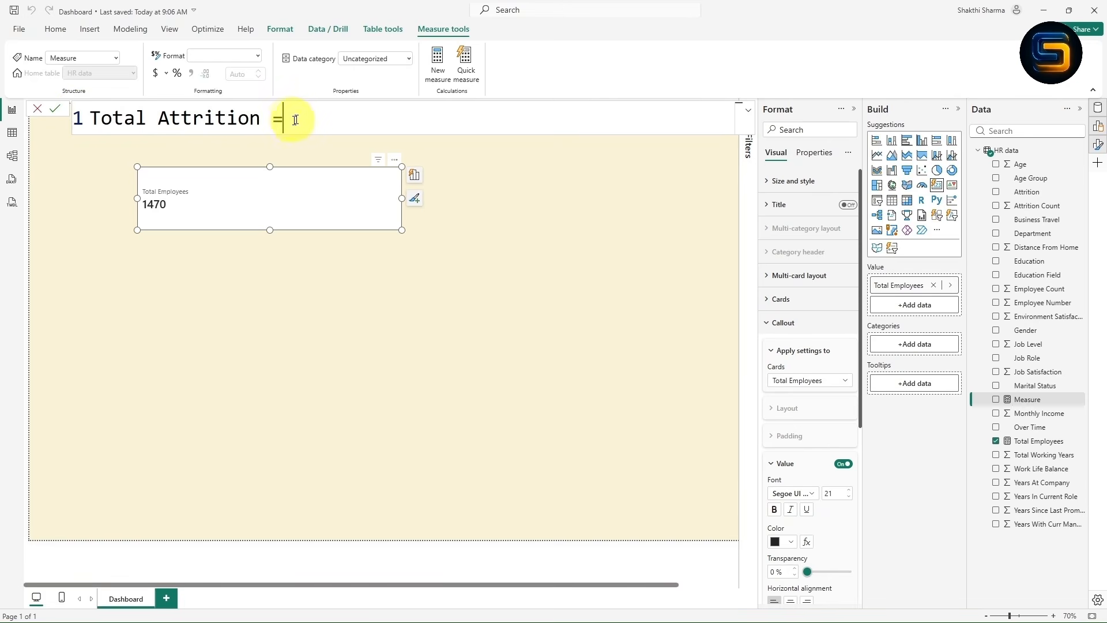
pyautogui.write('s')
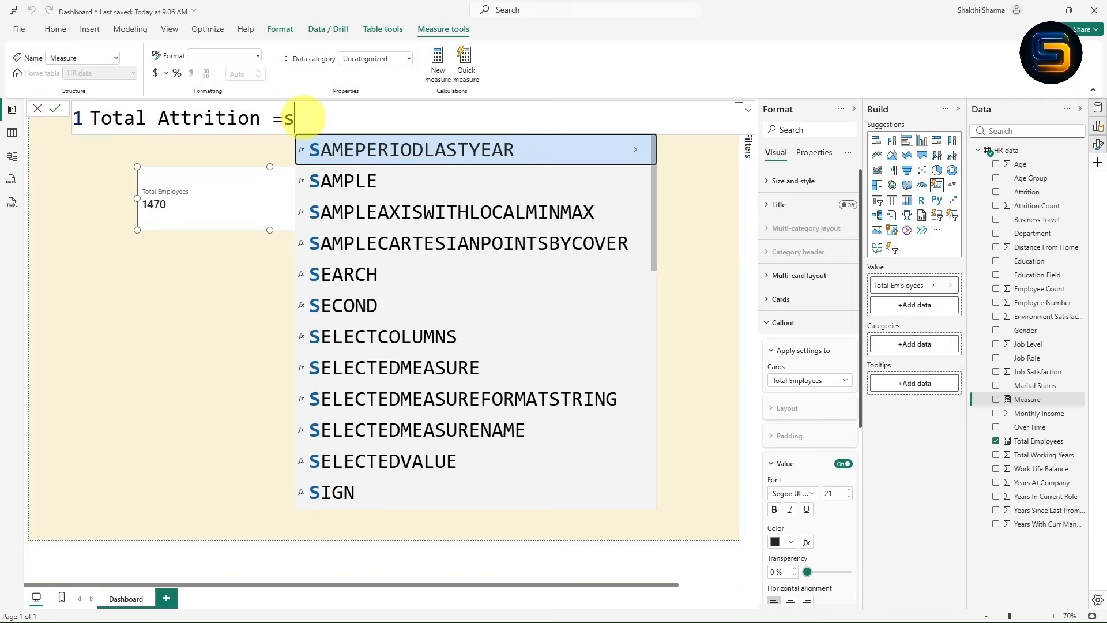
pyautogui.write('um(')
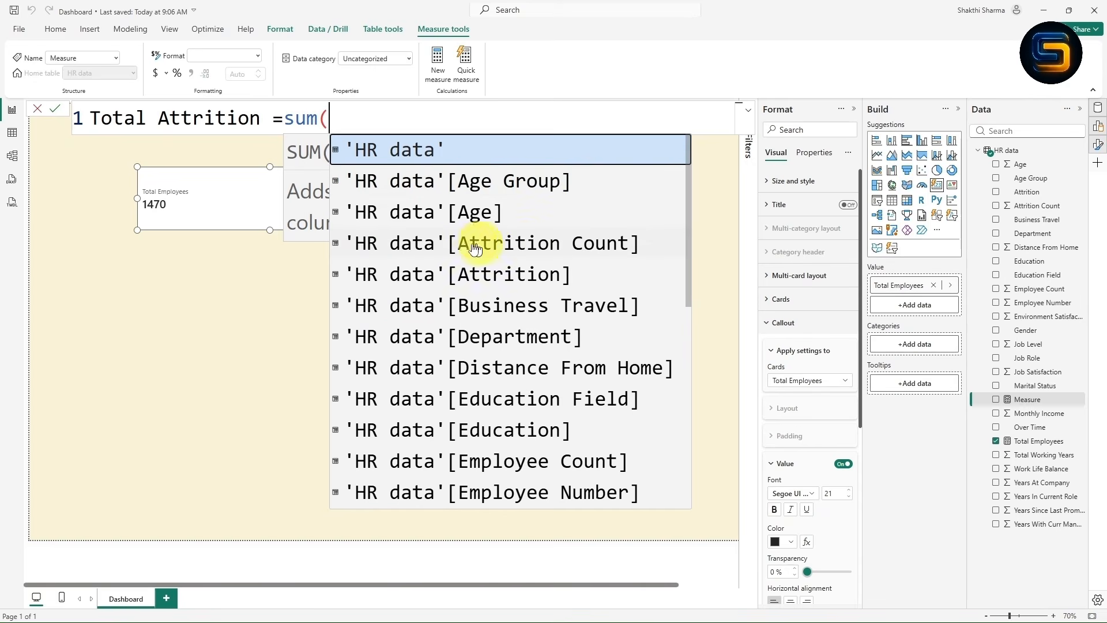
pyautogui.click(528, 253)
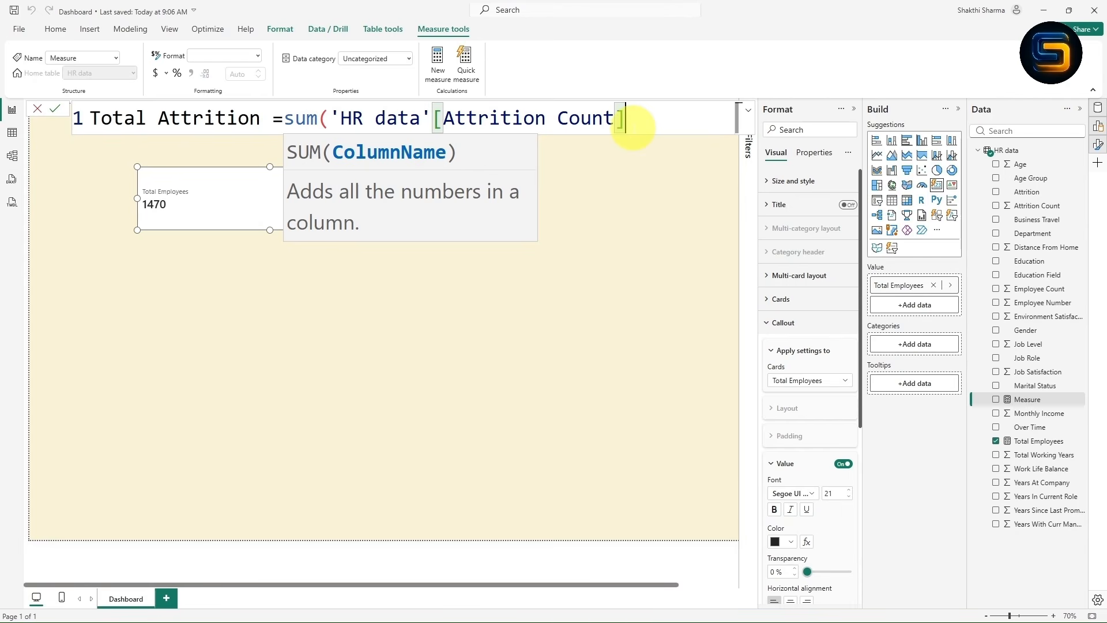
pyautogui.write(')')
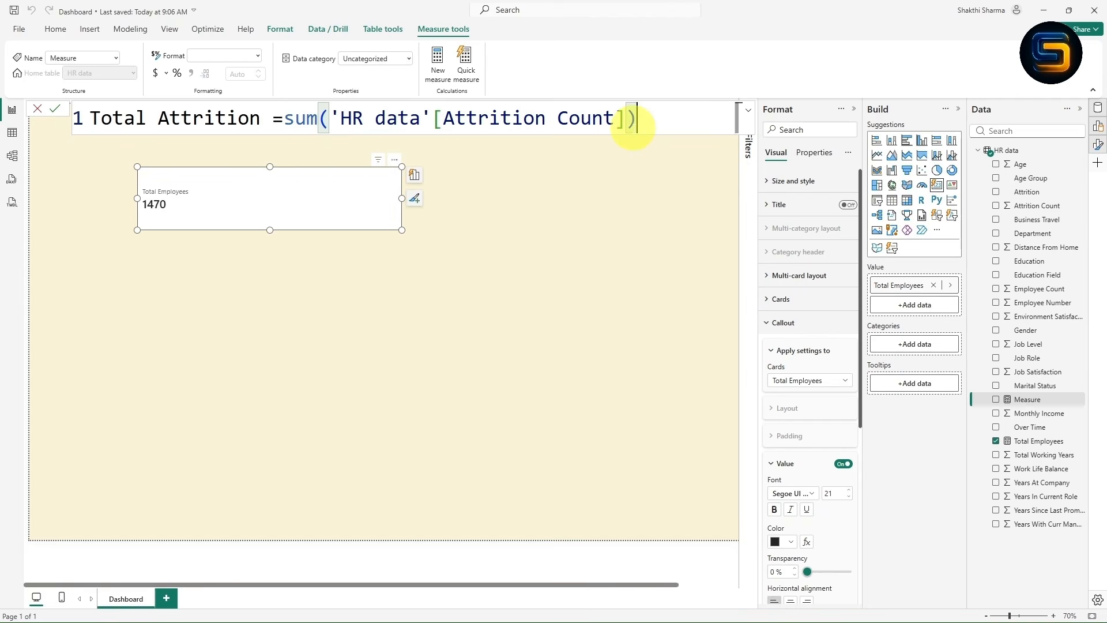
pyautogui.press('Return')
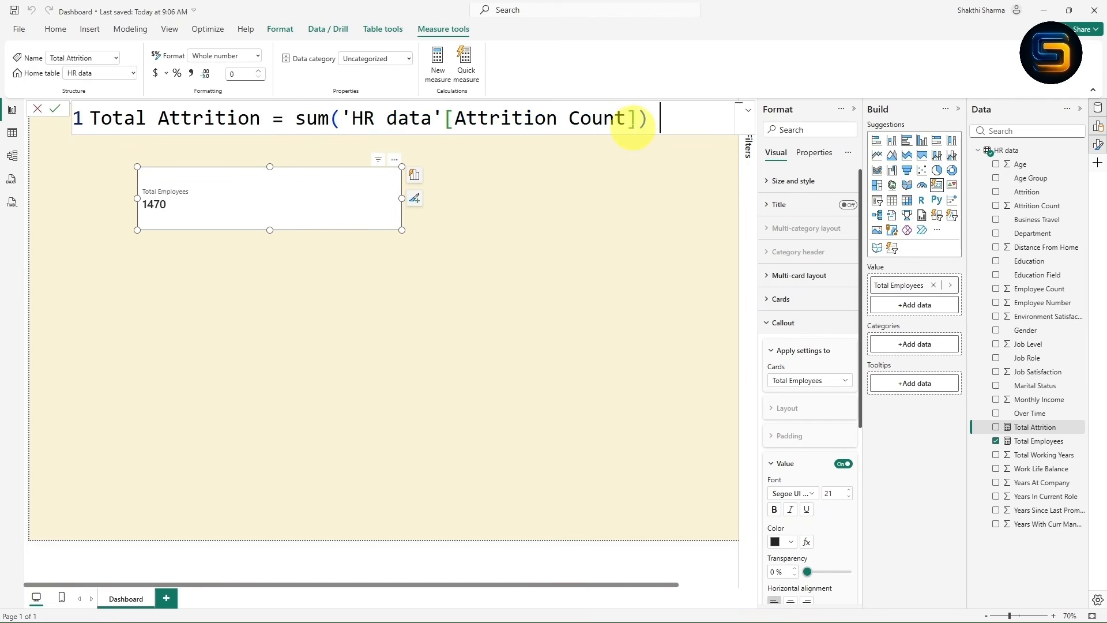
pyautogui.click(640, 202)
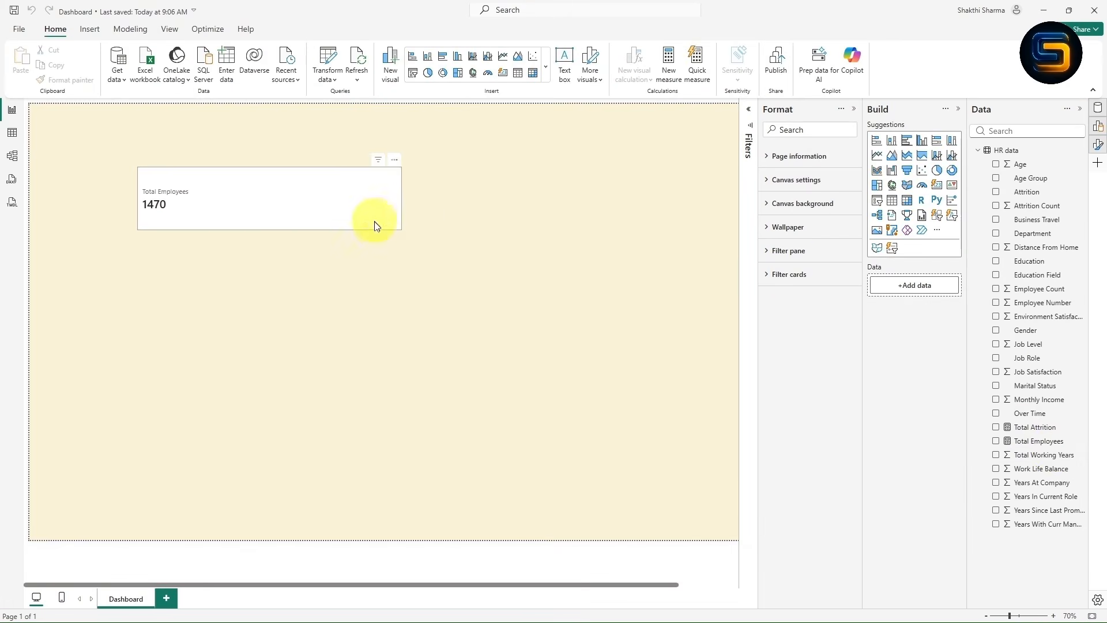
# - Add the Total Attrition measure as the second value in the card visual and narrow the card
pyautogui.click(378, 229)
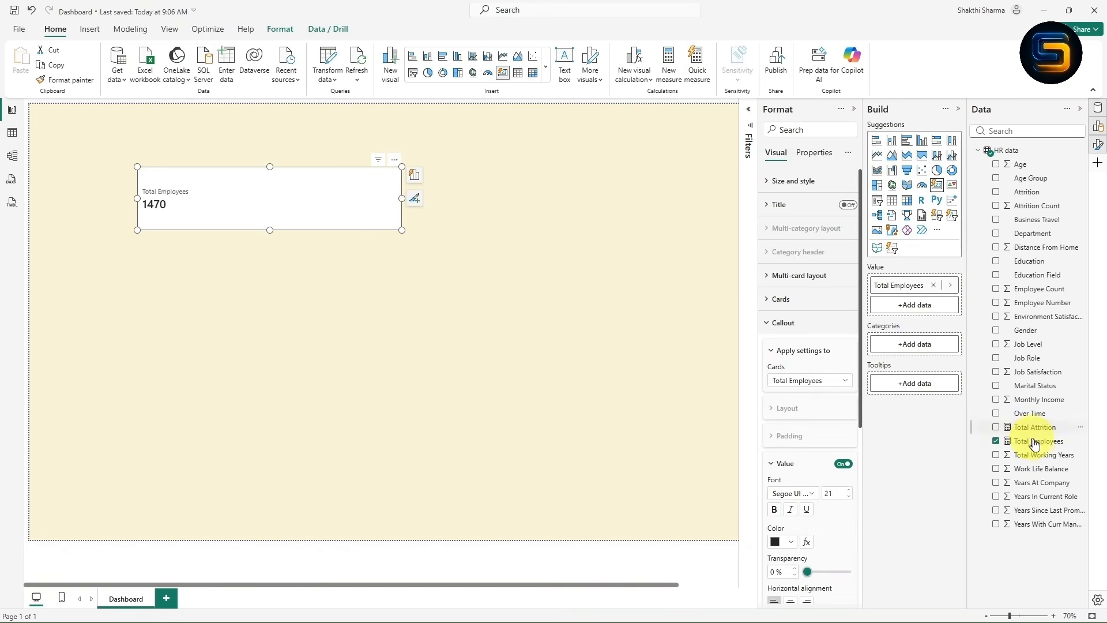
pyautogui.moveTo(1036, 432); pyautogui.dragTo(914, 304)
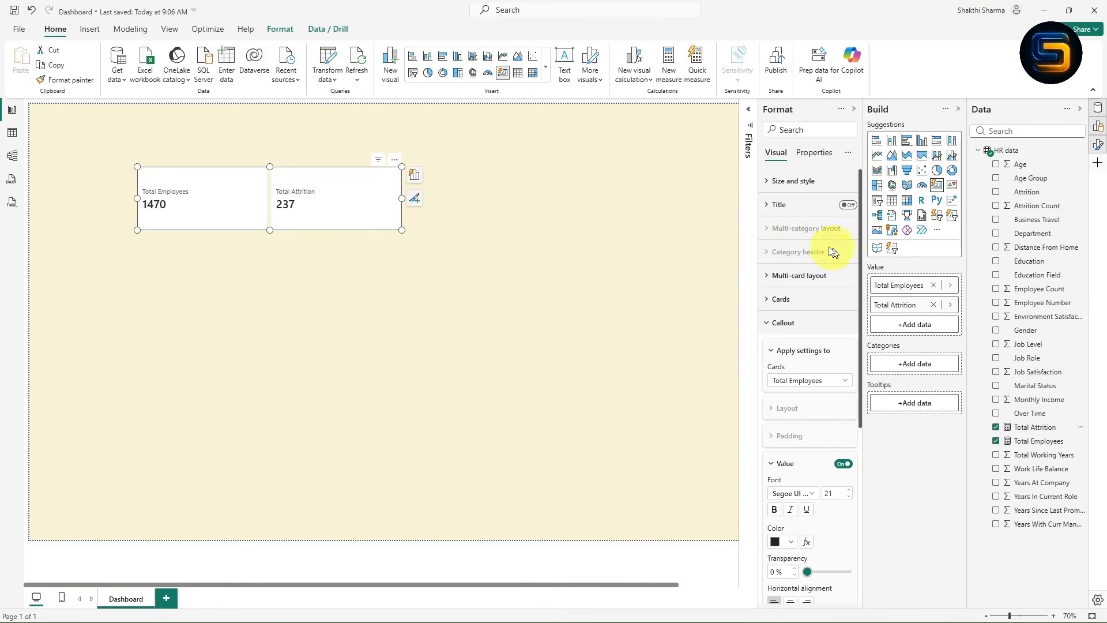
pyautogui.moveTo(402, 230); pyautogui.dragTo(310, 226)
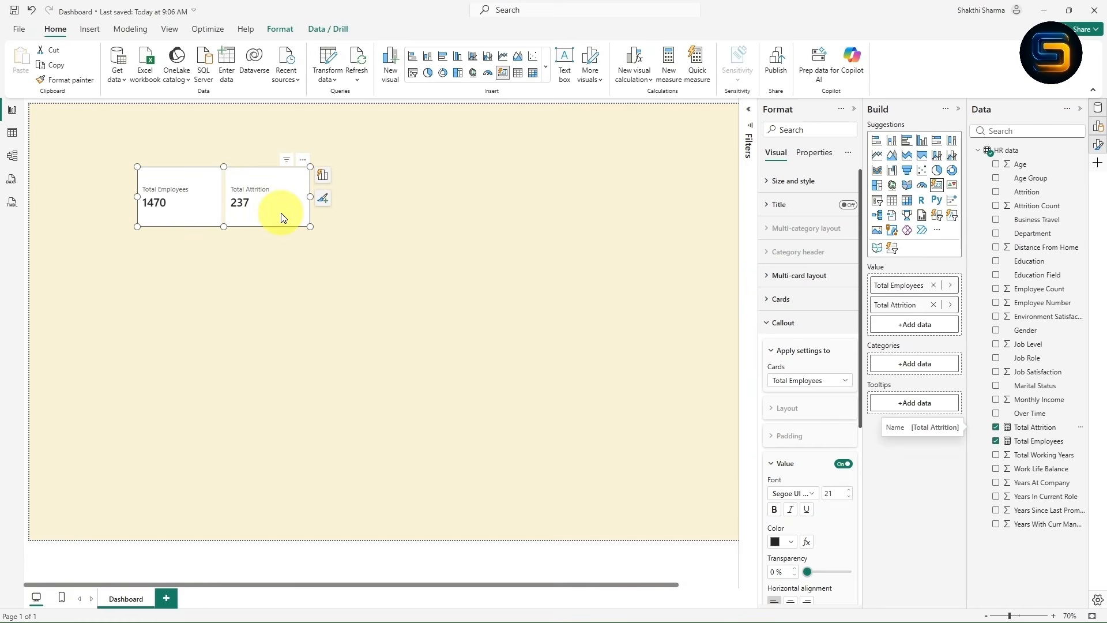
# - Check the KPI list in the presentation, switch back to Power BI and start a new HR data measure named Attrition Rate
pyautogui.hotkey('alt', 'Tab')
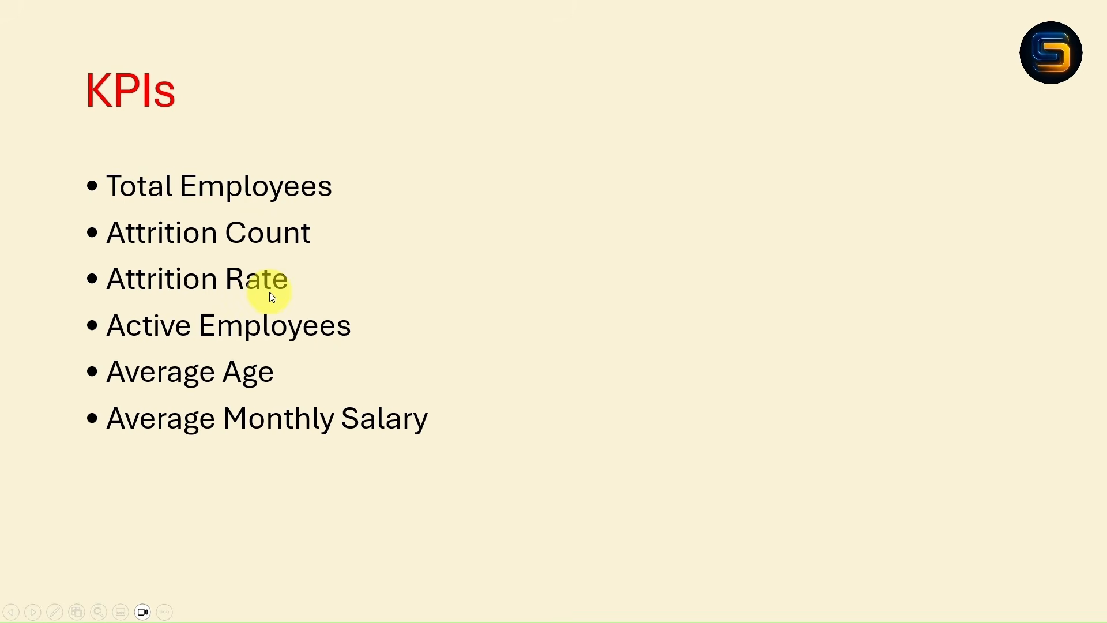
pyautogui.hotkey('alt', 'Tab')
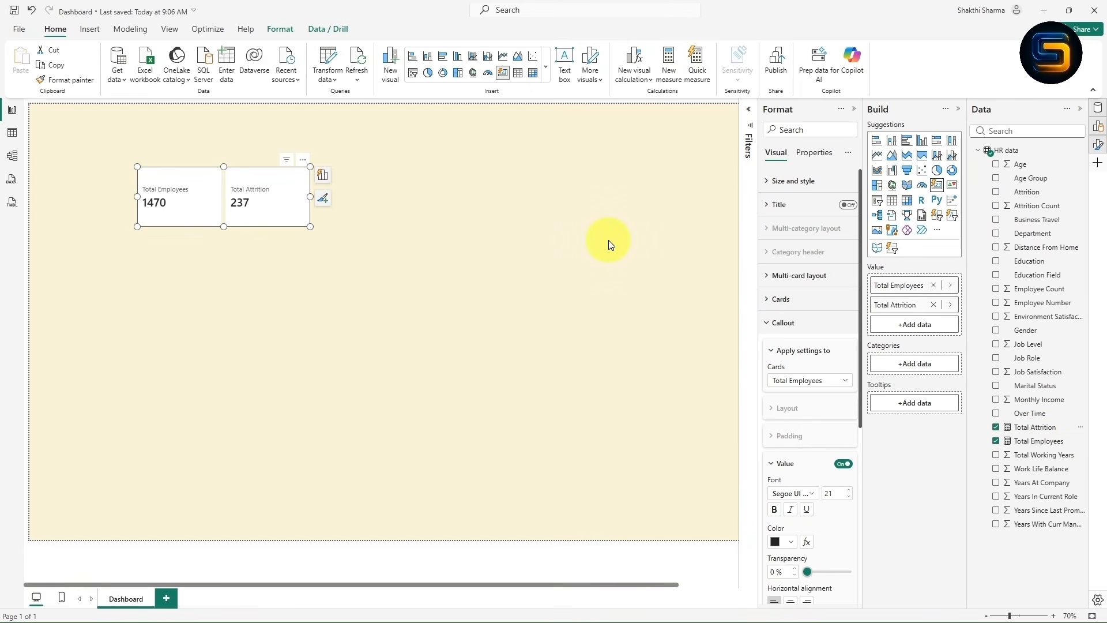
pyautogui.rightClick(1002, 151)
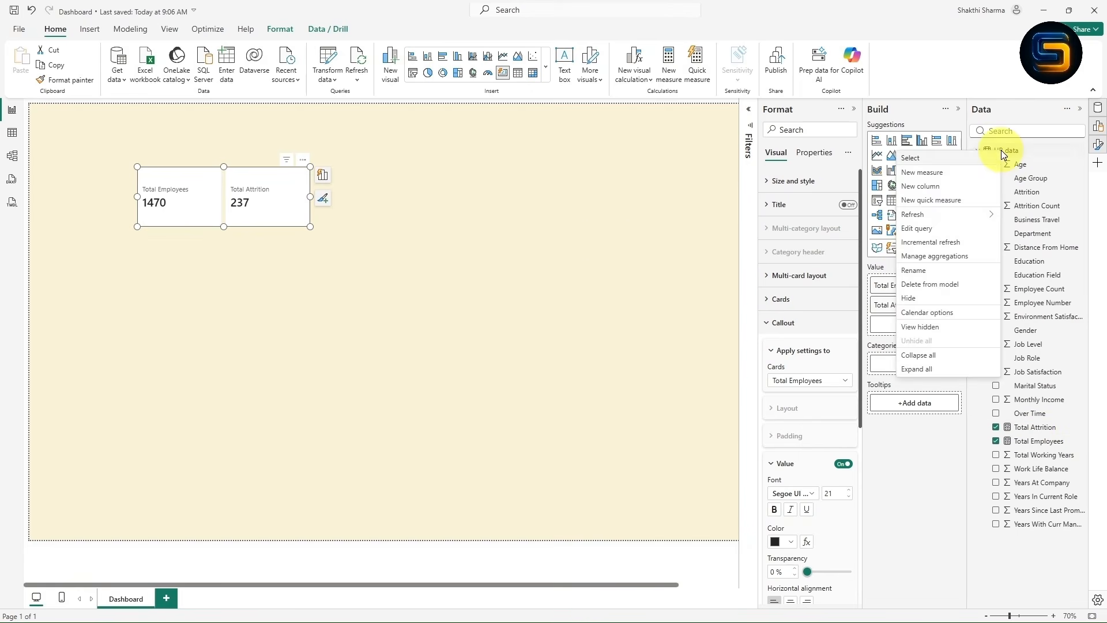
pyautogui.click(933, 174)
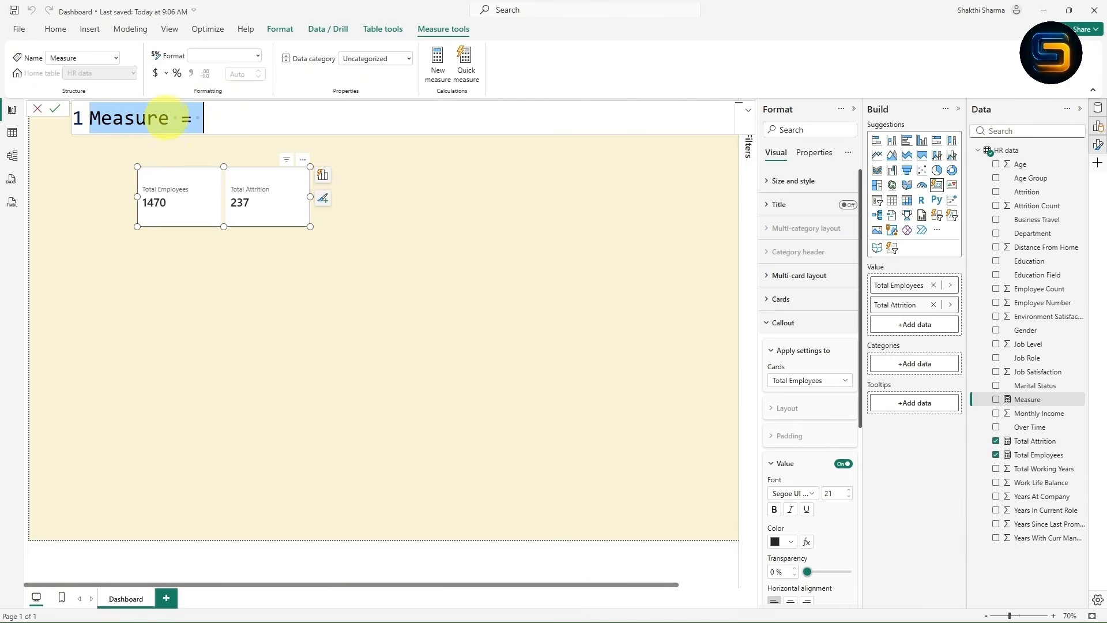
pyautogui.click(169, 118)
pyautogui.moveTo(169, 118); pyautogui.dragTo(94, 118)
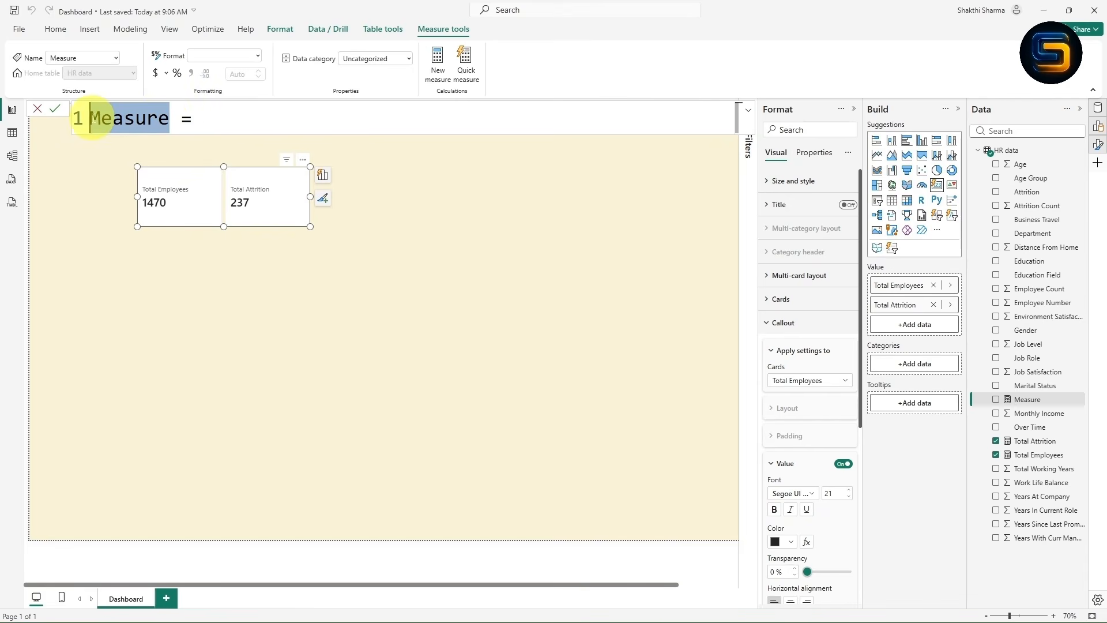
pyautogui.write('Attrition Rate')
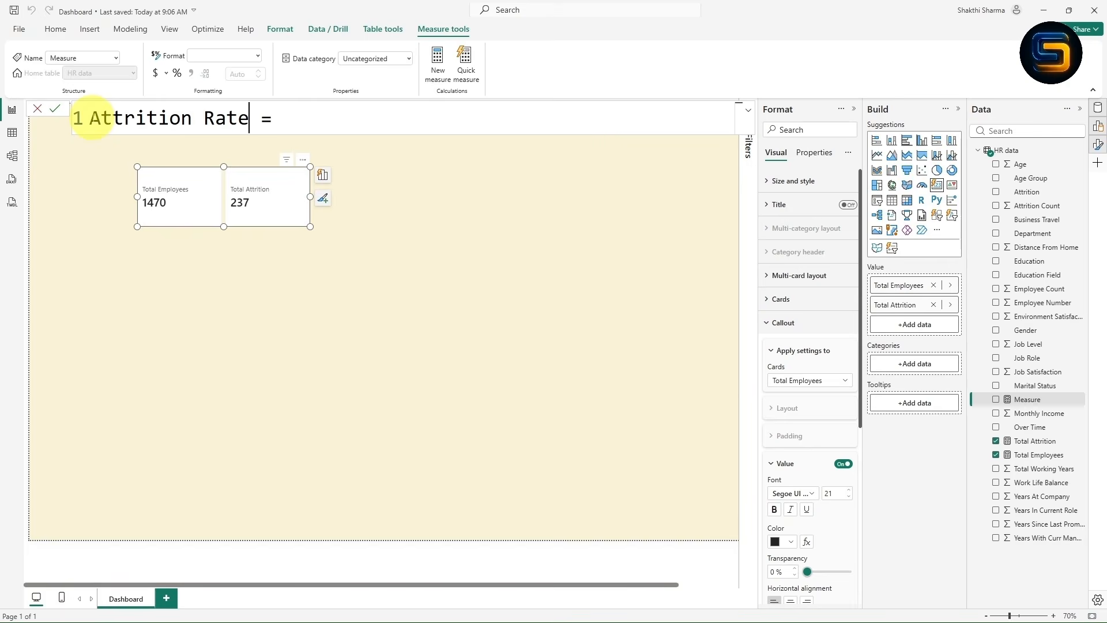
# - Define the Attrition Rate measure as DIVIDE([Total Attrition],[Total Employees]) and commit it
pyautogui.write('divide')
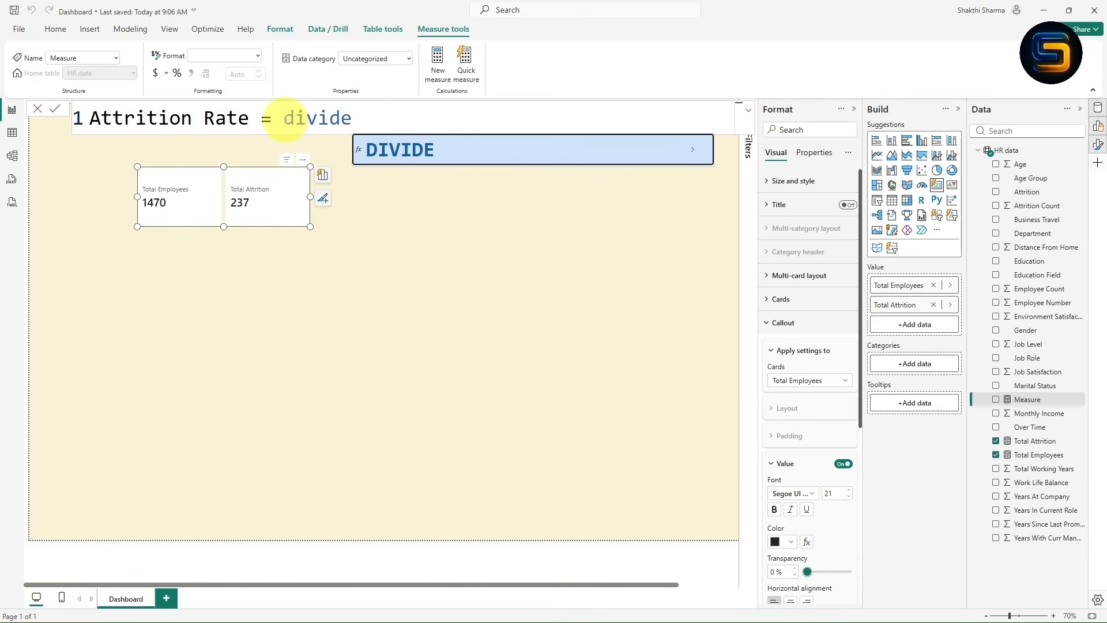
pyautogui.press('Tab')
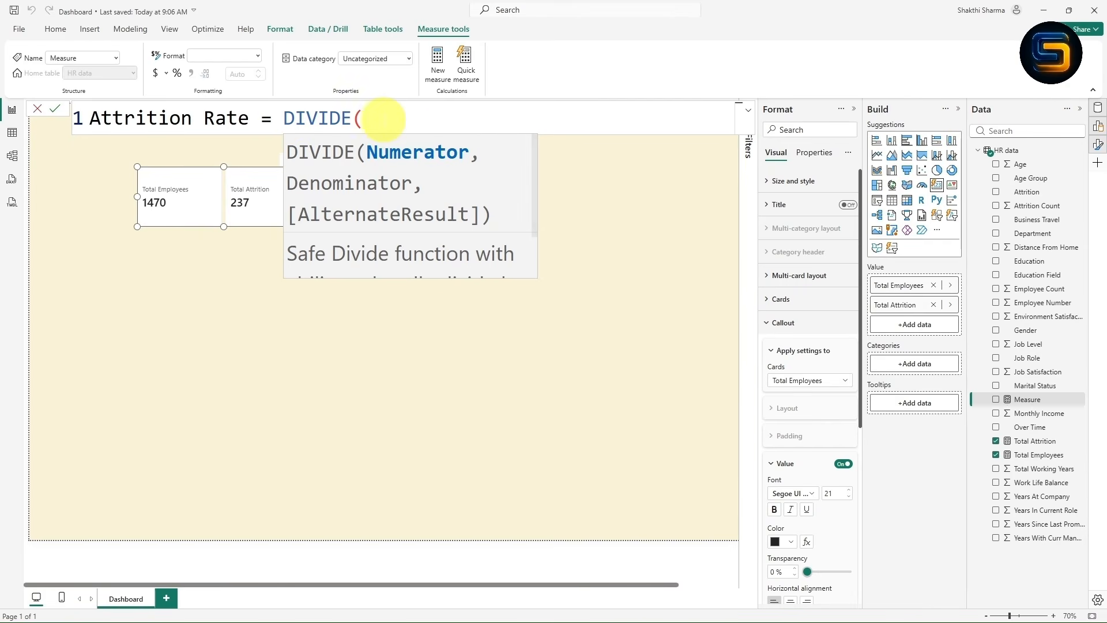
pyautogui.write('to')
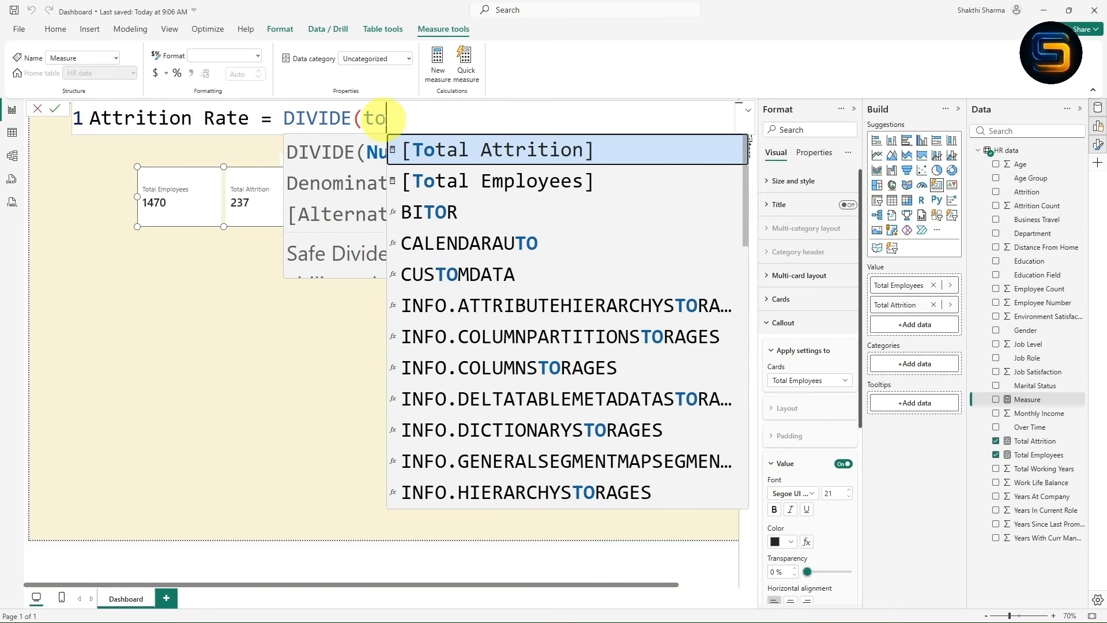
pyautogui.click(424, 154)
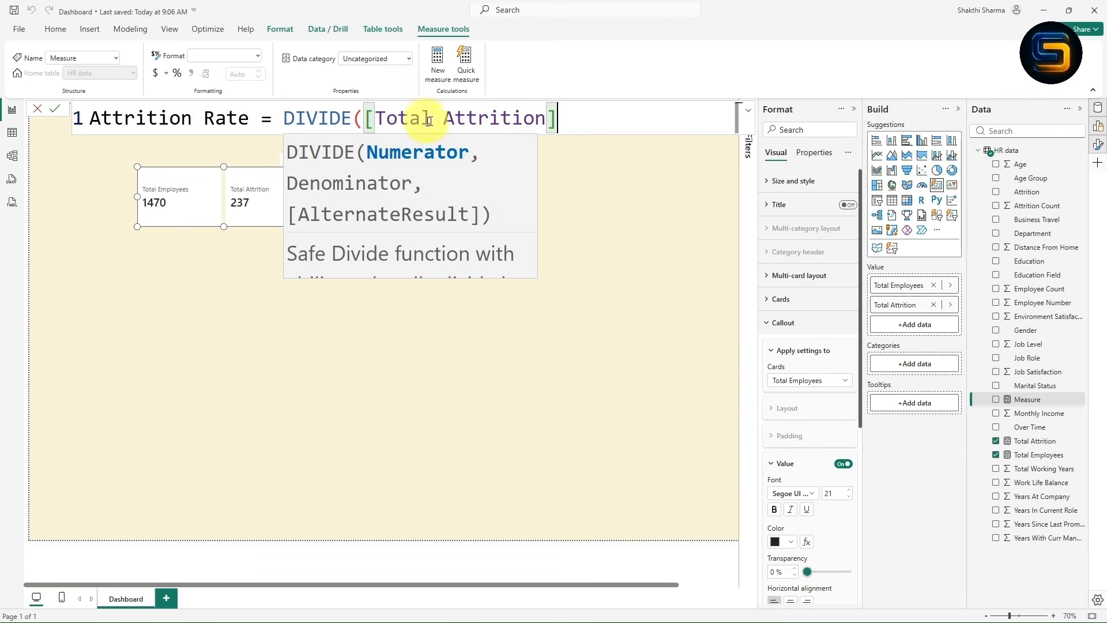
pyautogui.moveTo(555, 118); pyautogui.dragTo(362, 121)
pyautogui.click(573, 117)
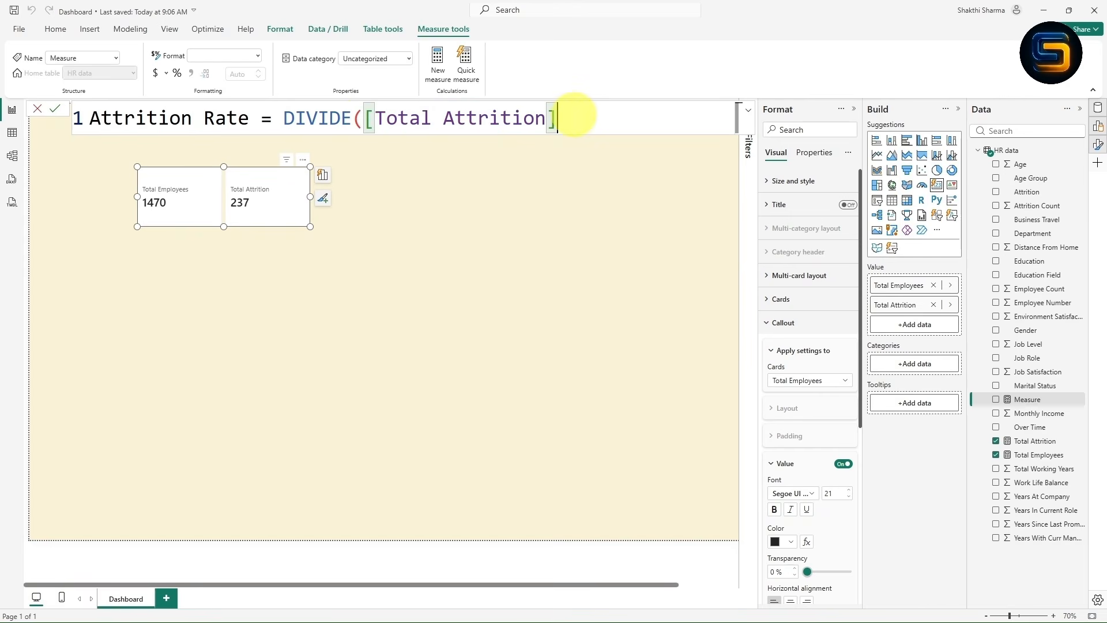
pyautogui.write(',')
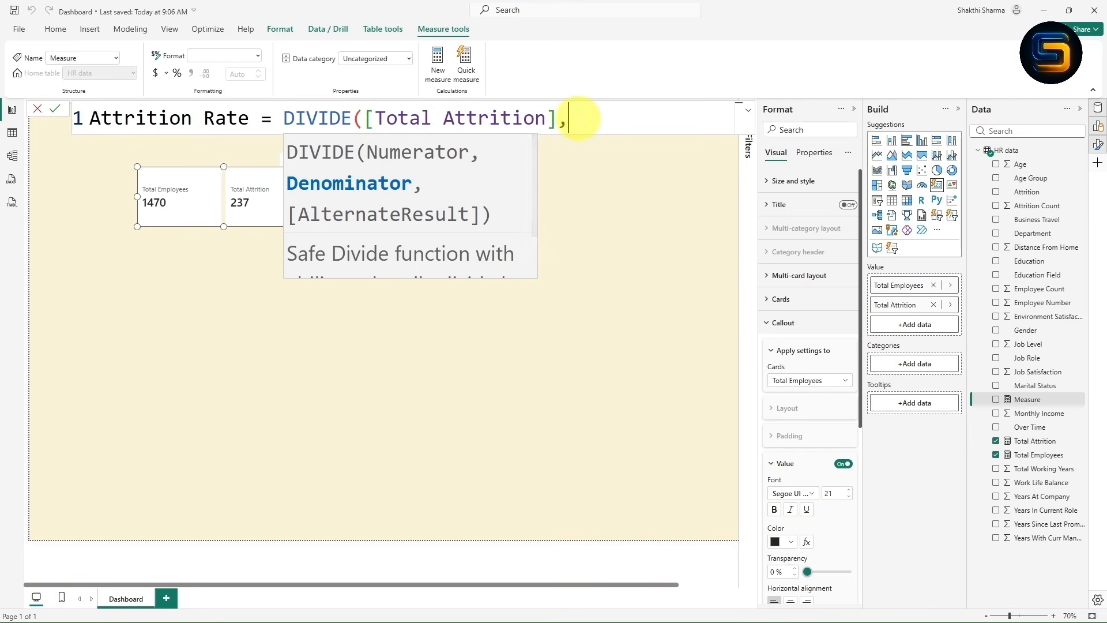
pyautogui.write('to')
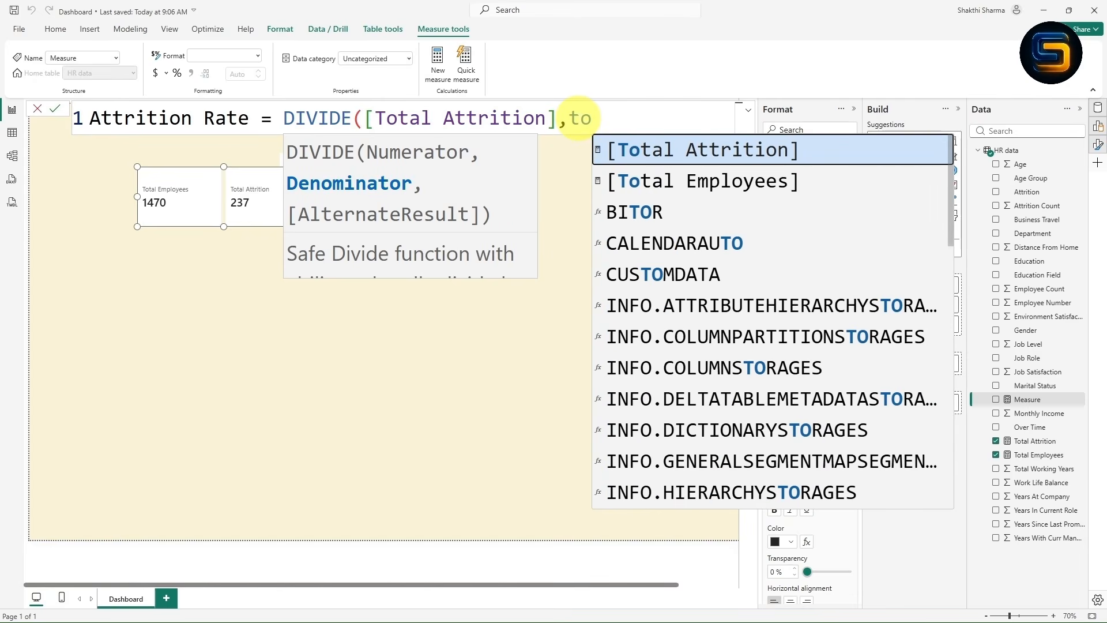
pyautogui.click(617, 181)
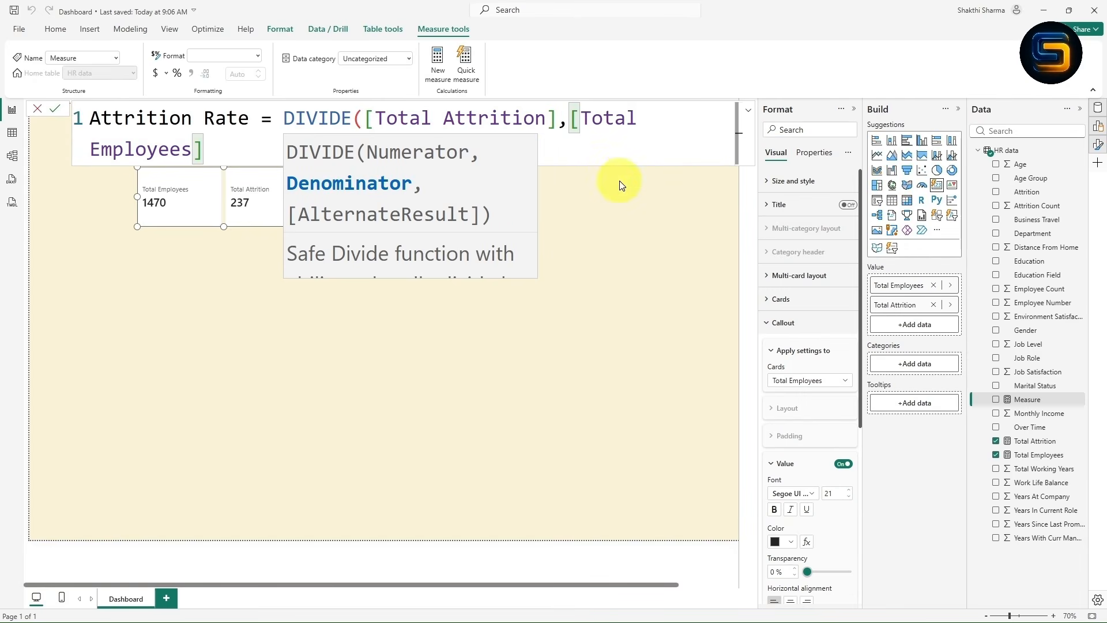
pyautogui.write(')')
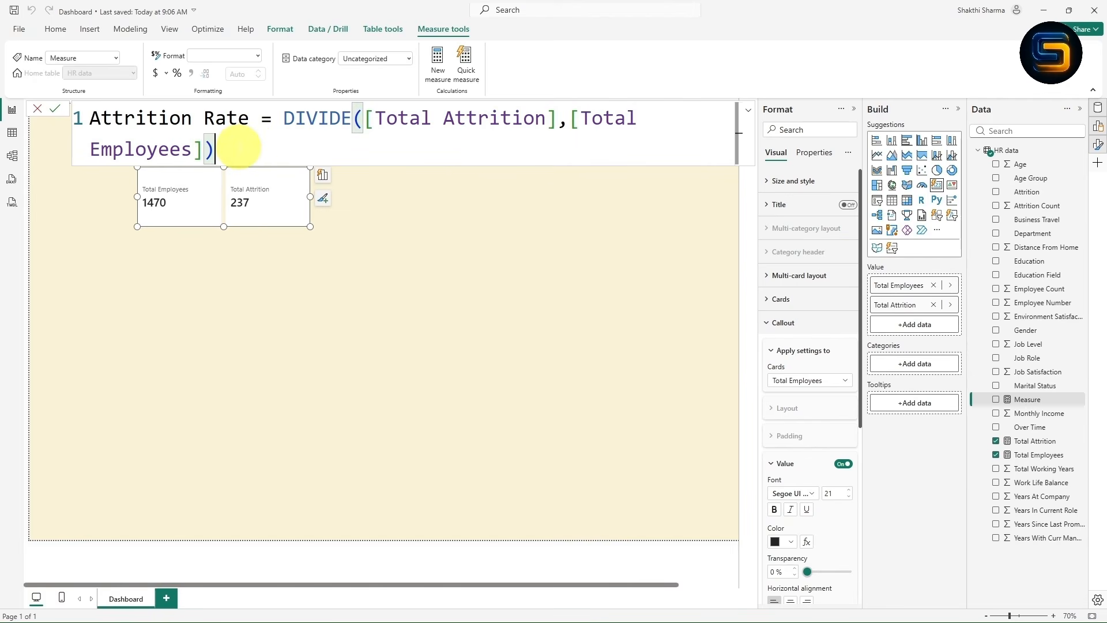
pyautogui.press('Return')
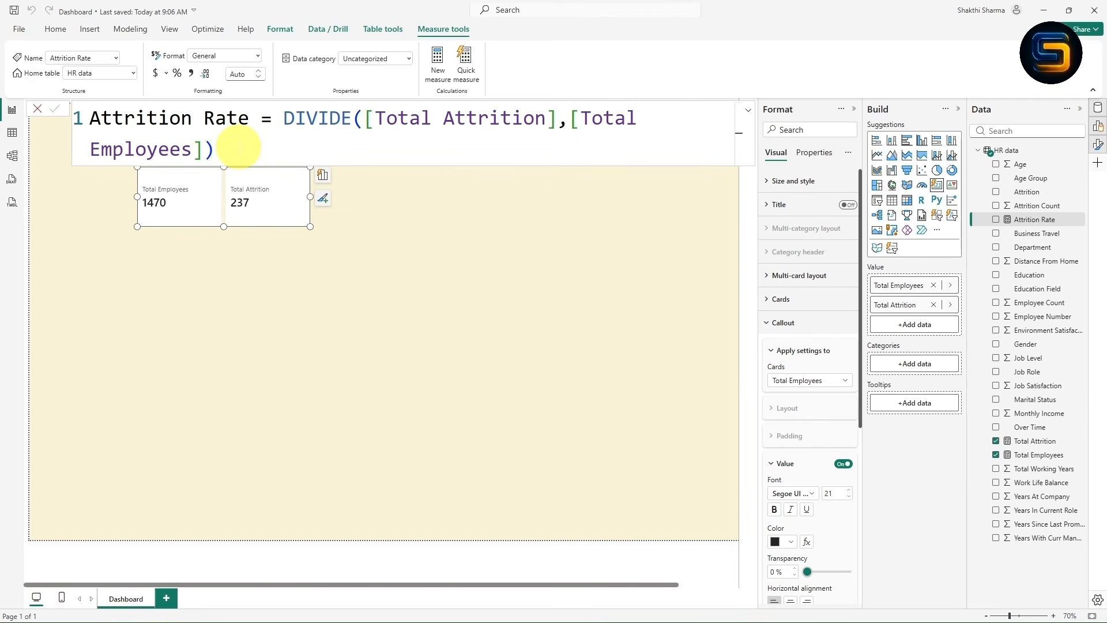
pyautogui.click(434, 229)
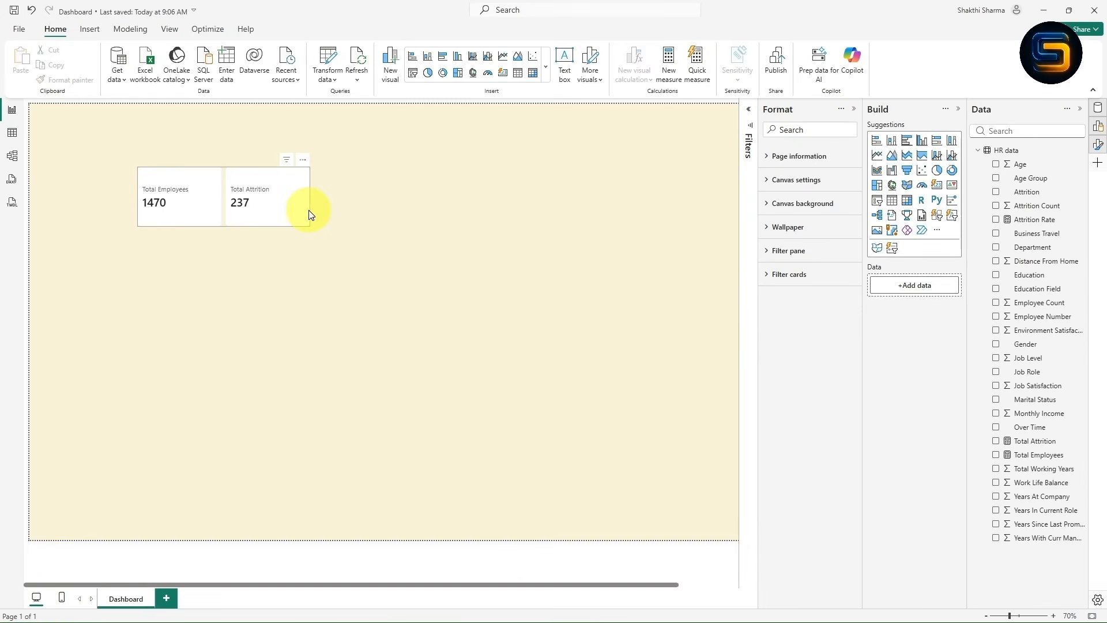
# - Add the Attrition Rate measure as the third value in the card visual and enlarge the card
pyautogui.click(309, 214)
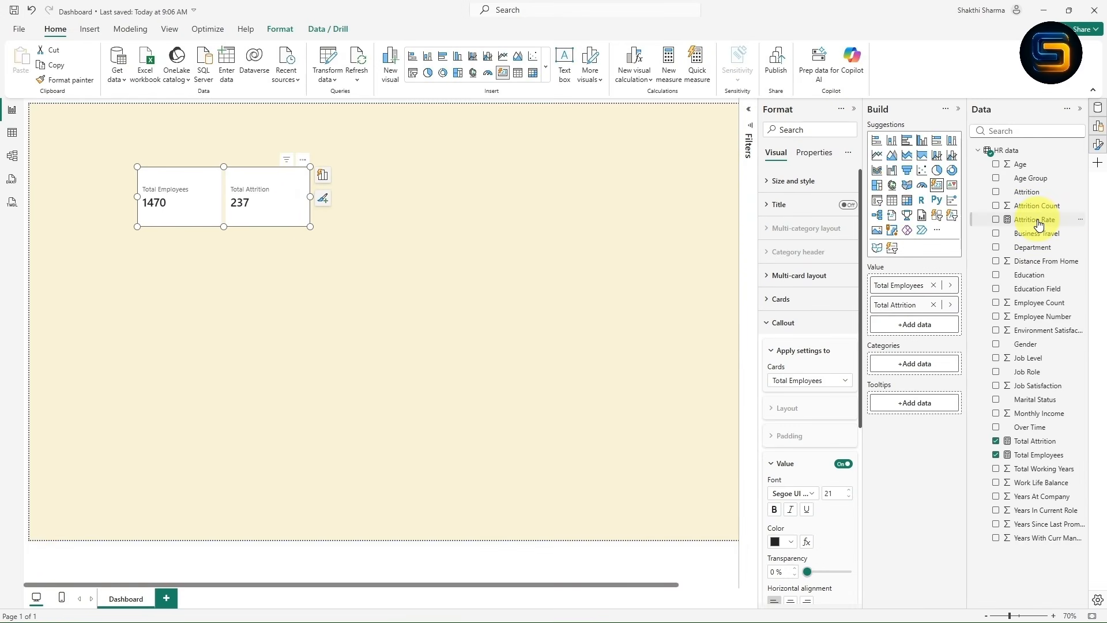
pyautogui.moveTo(1039, 224); pyautogui.dragTo(920, 326)
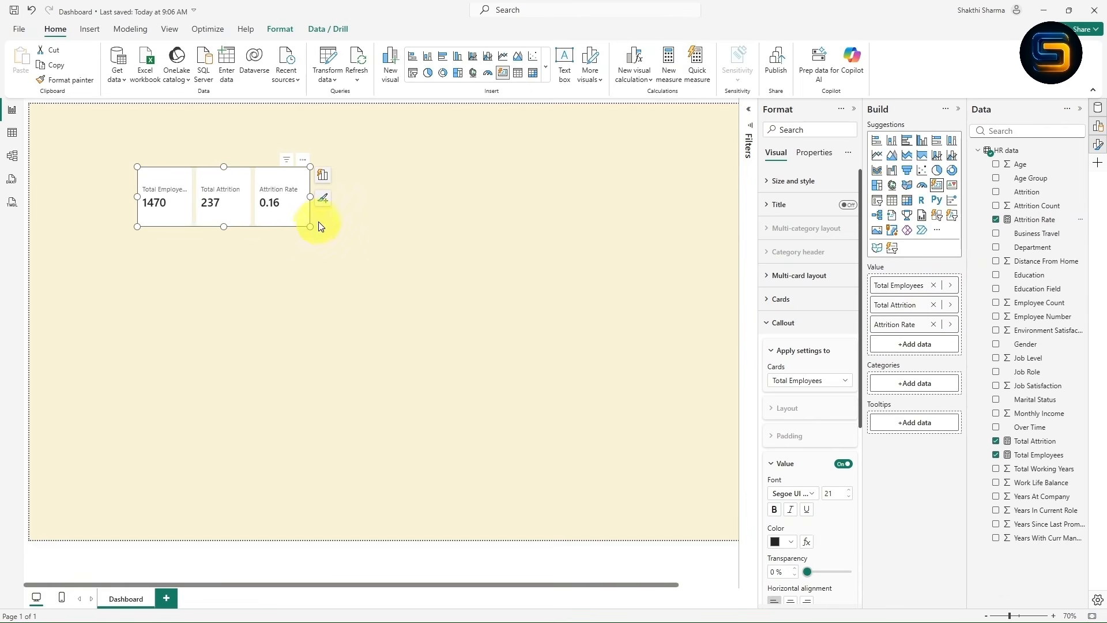
pyautogui.moveTo(306, 226); pyautogui.dragTo(424, 262)
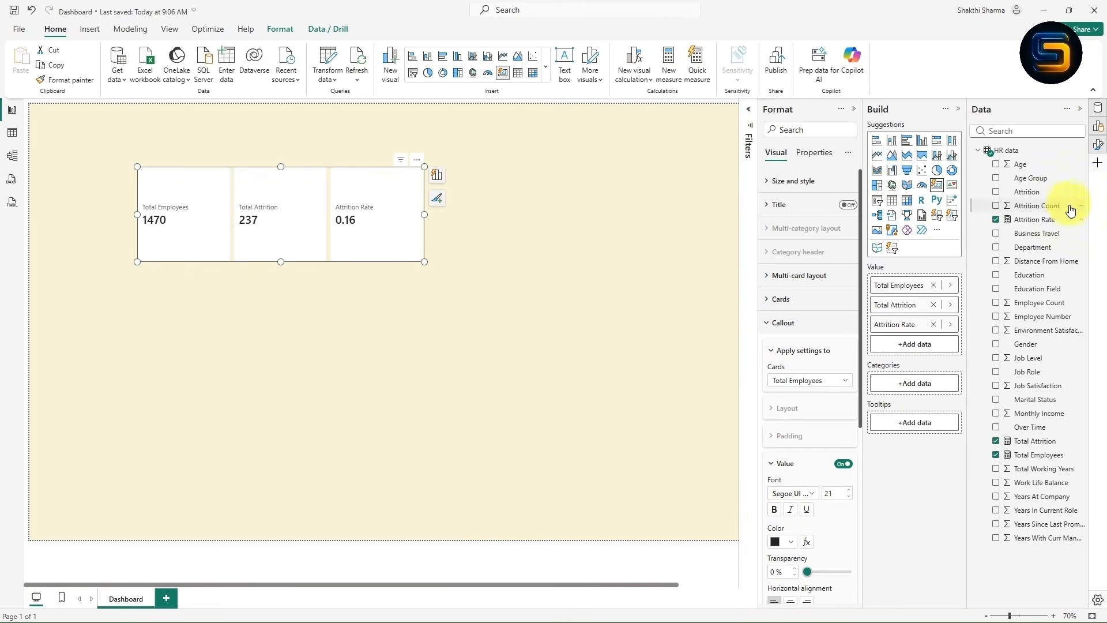
# - Format the Attrition Rate measure as a percentage and slightly reduce the card's size
pyautogui.click(1036, 220)
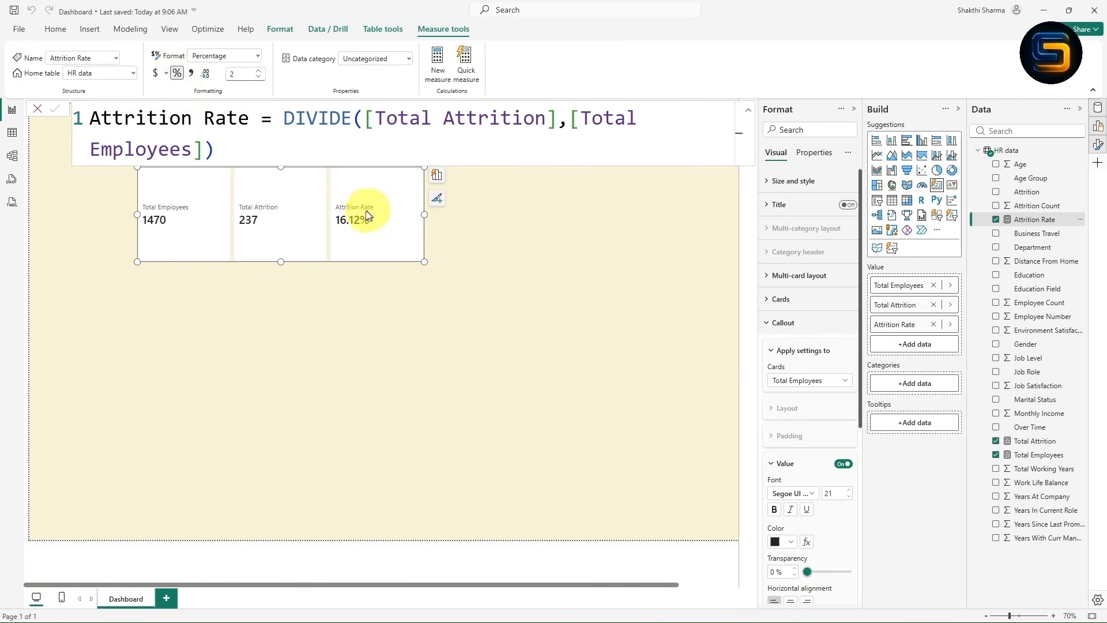
pyautogui.click(452, 247)
pyautogui.click(396, 241)
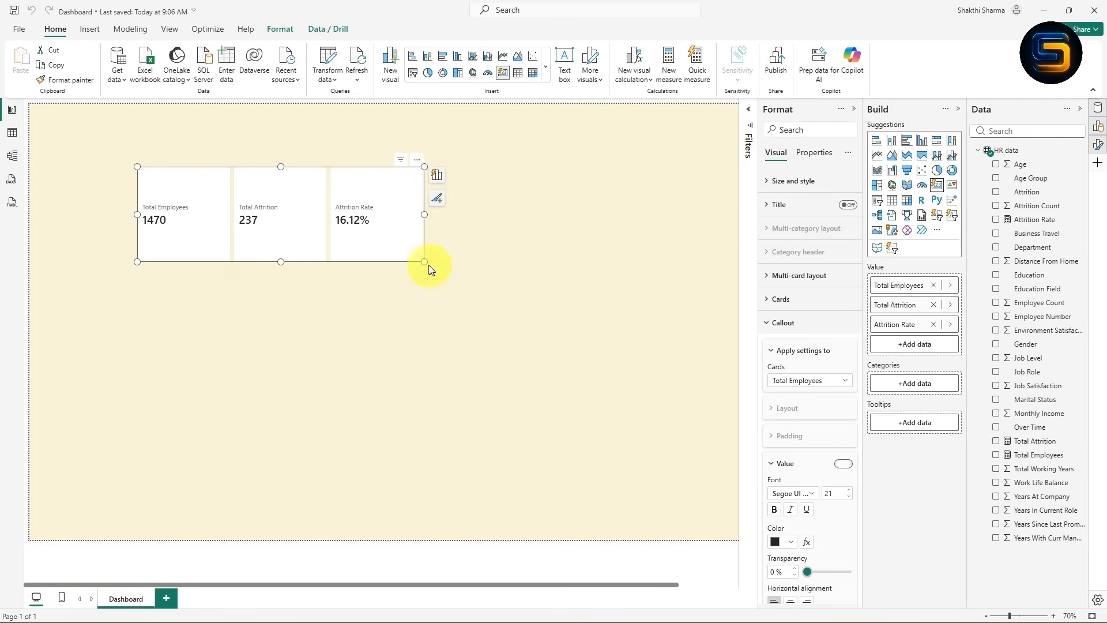
pyautogui.moveTo(425, 261); pyautogui.dragTo(409, 234)
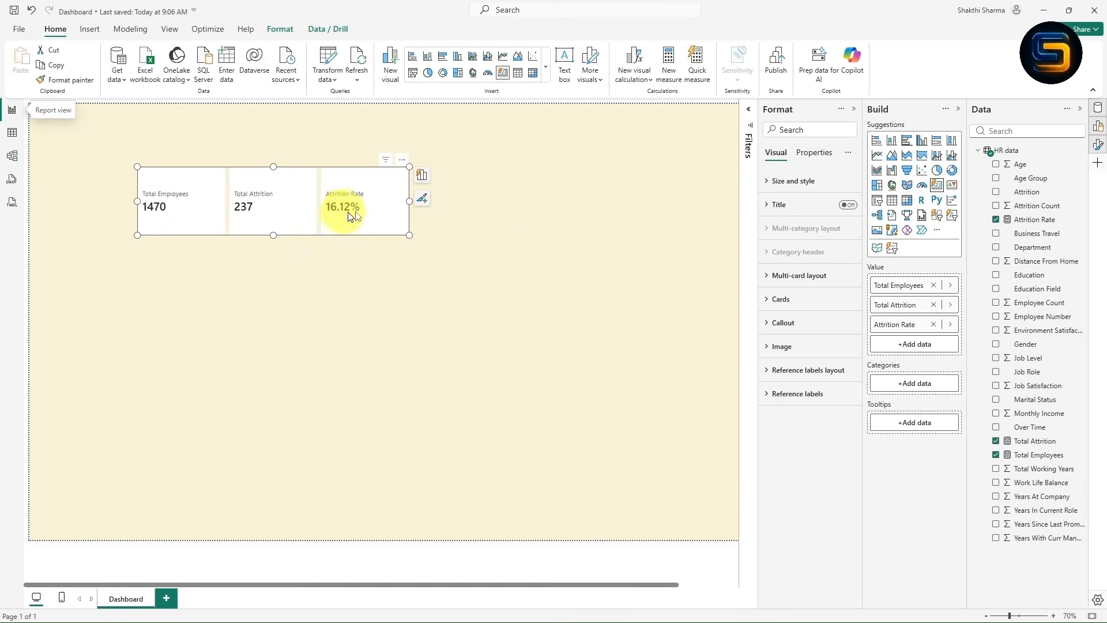
# - Examine the HR data table's columns, including Employee Number and Attrition, and return to the report
pyautogui.click(11, 141)
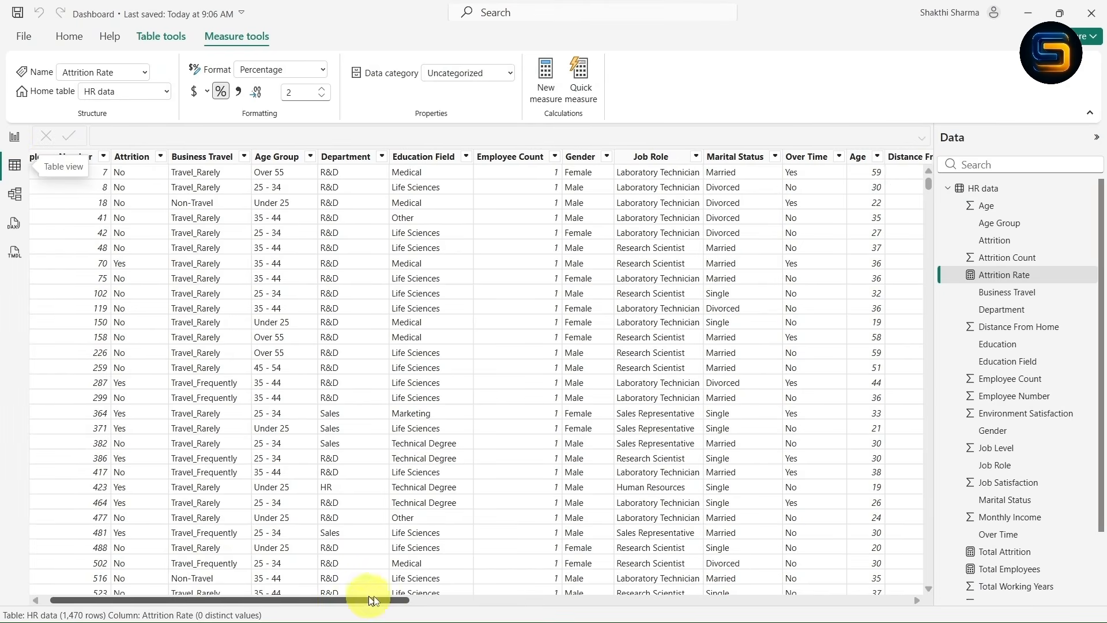
pyautogui.moveTo(372, 600); pyautogui.dragTo(224, 568)
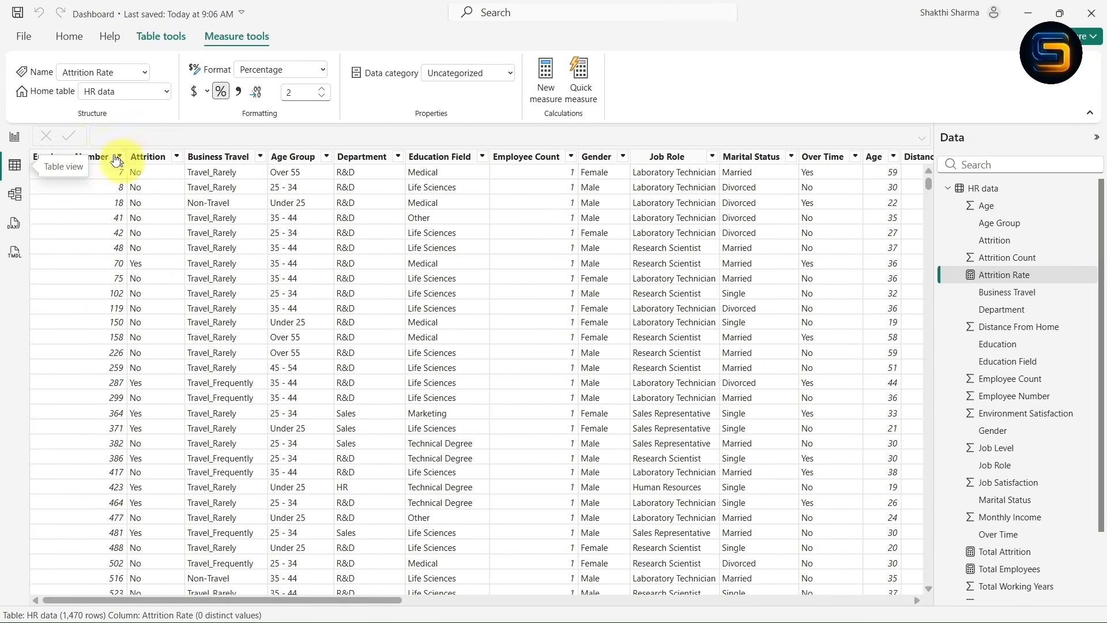
pyautogui.click(15, 138)
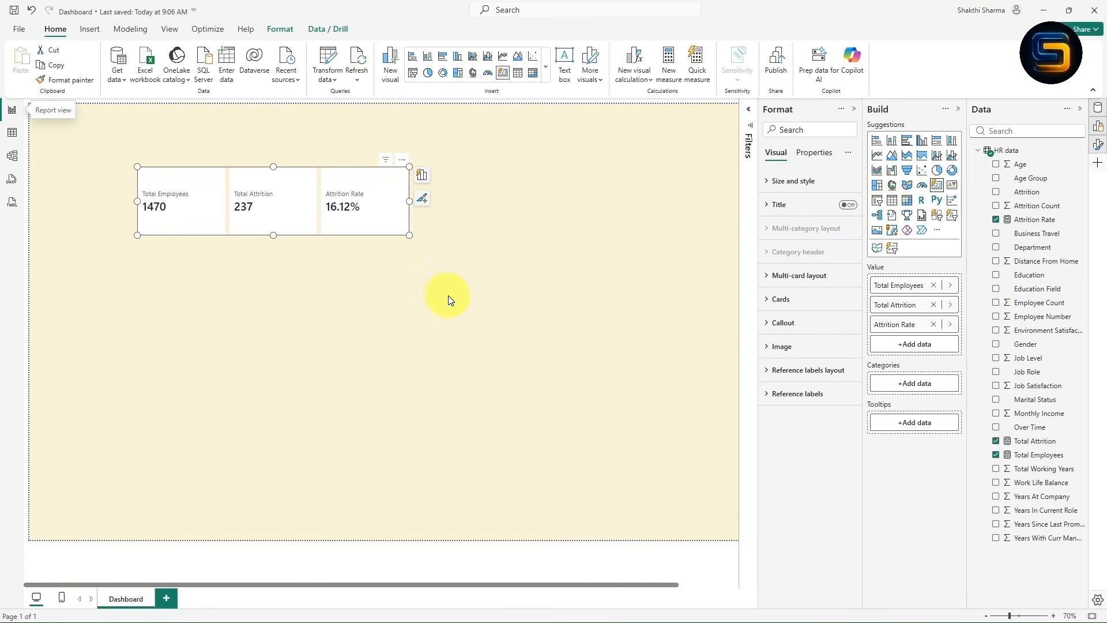
# - Check the KPIs slide and create a new measure named Active Employee in the HR data table
pyautogui.hotkey('alt', 'Tab')
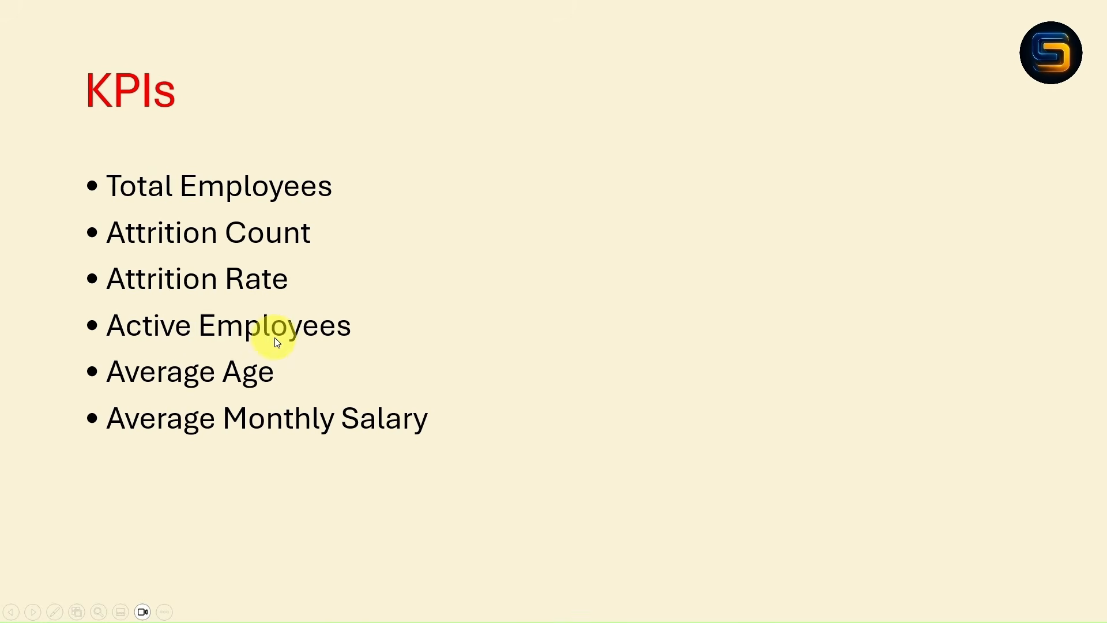
pyautogui.hotkey('alt', 'Tab')
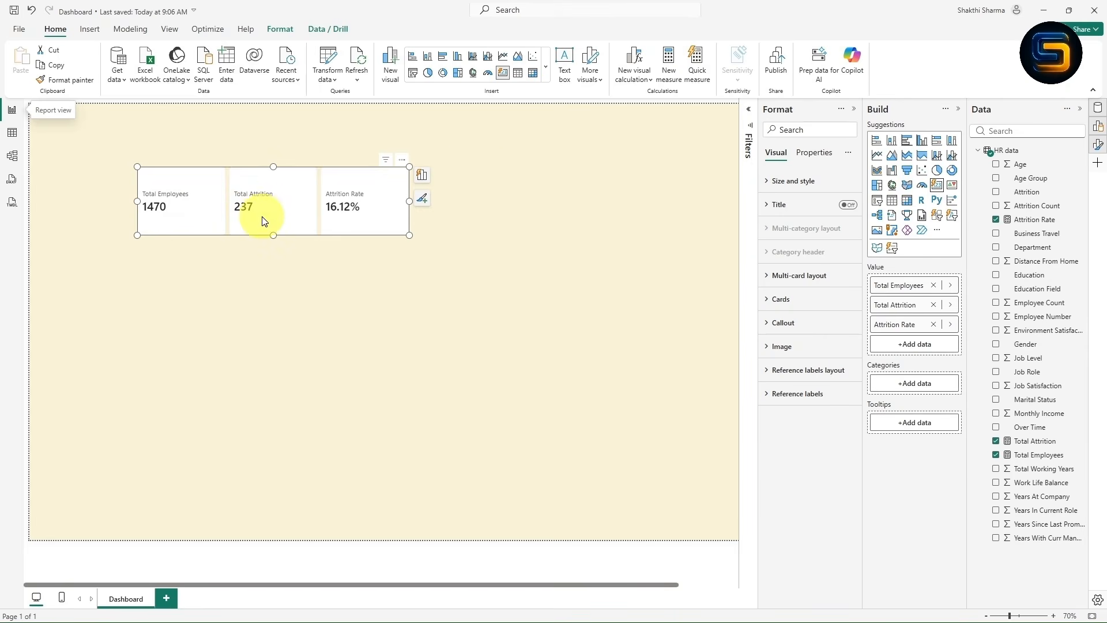
pyautogui.rightClick(1006, 152)
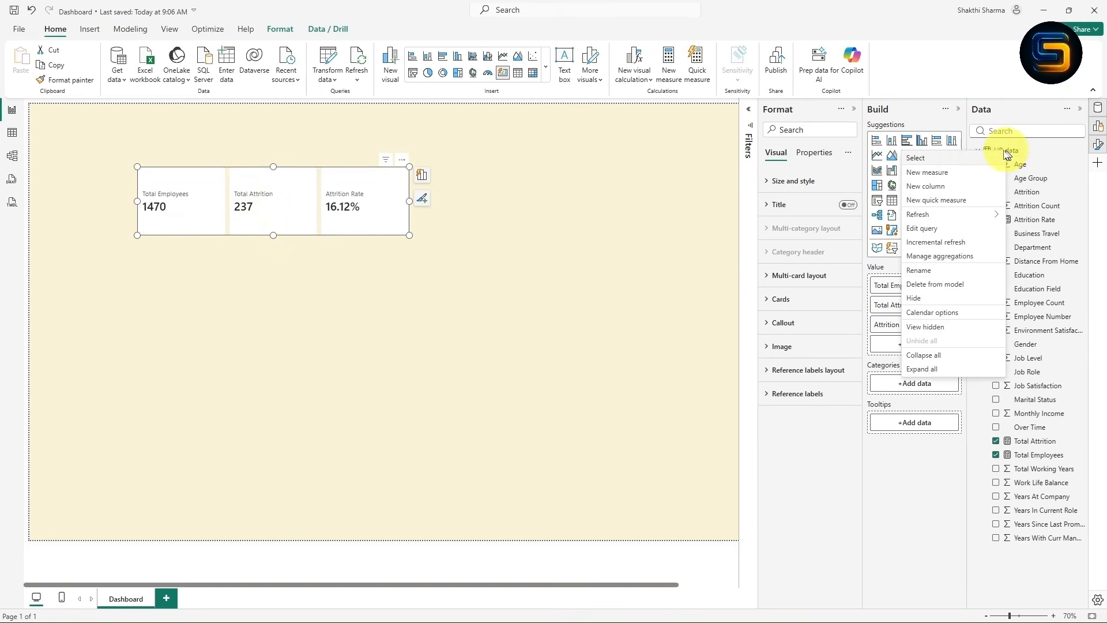
pyautogui.click(941, 175)
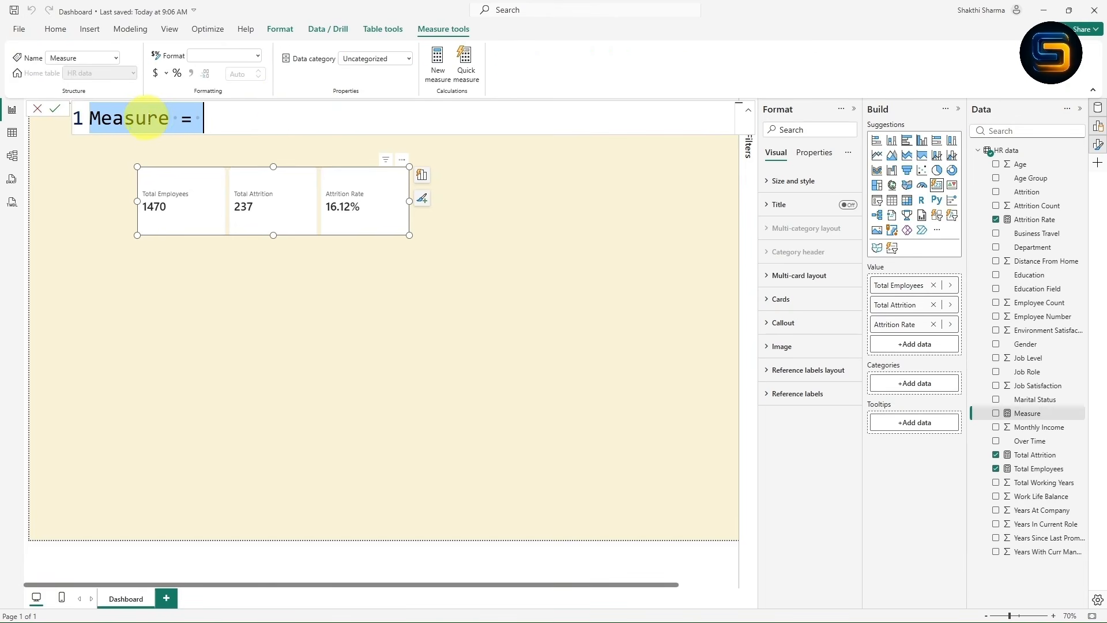
pyautogui.click(171, 118)
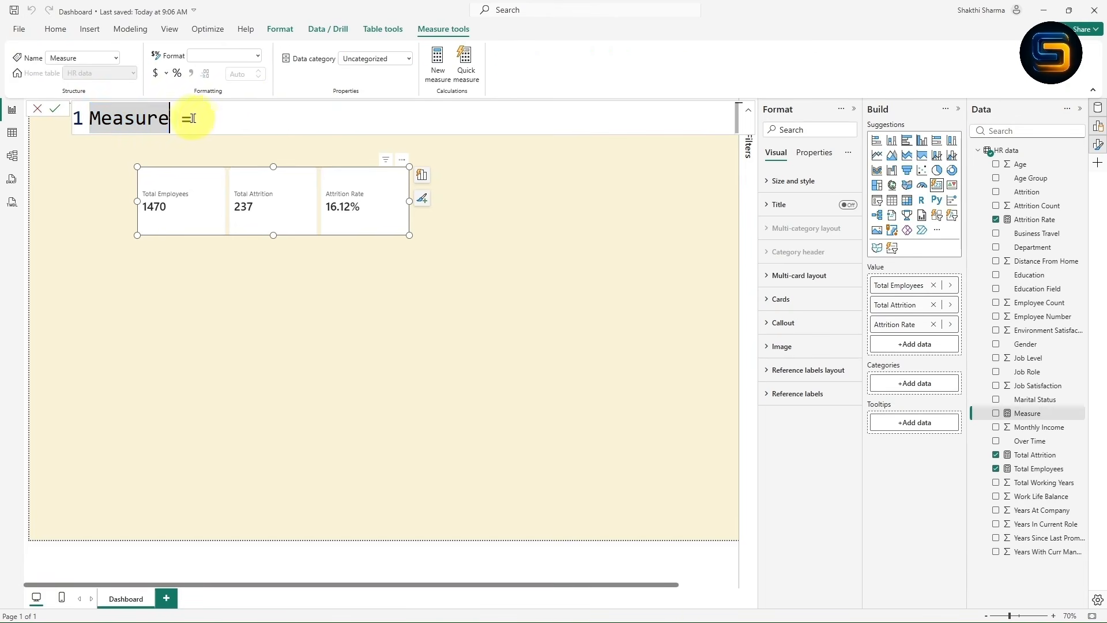
pyautogui.press('BackSpace')
pyautogui.press('BackSpace')
pyautogui.press('BackSpace')
pyautogui.press('BackSpace')
pyautogui.press('BackSpace')
pyautogui.press('BackSpace')
pyautogui.press('BackSpace')
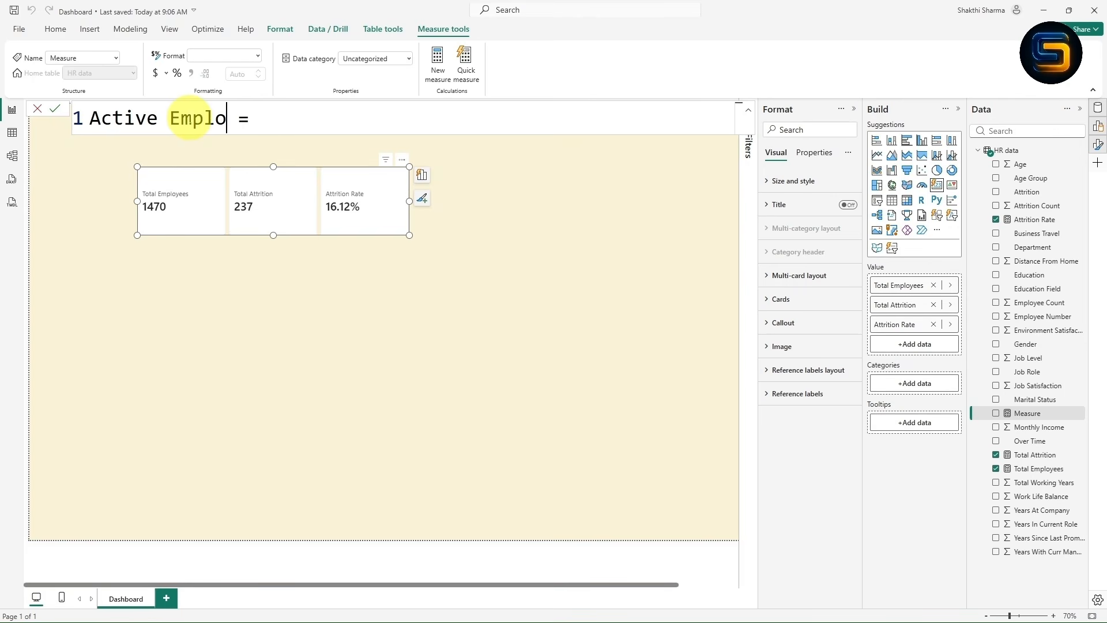
pyautogui.doubleClick(190, 121)
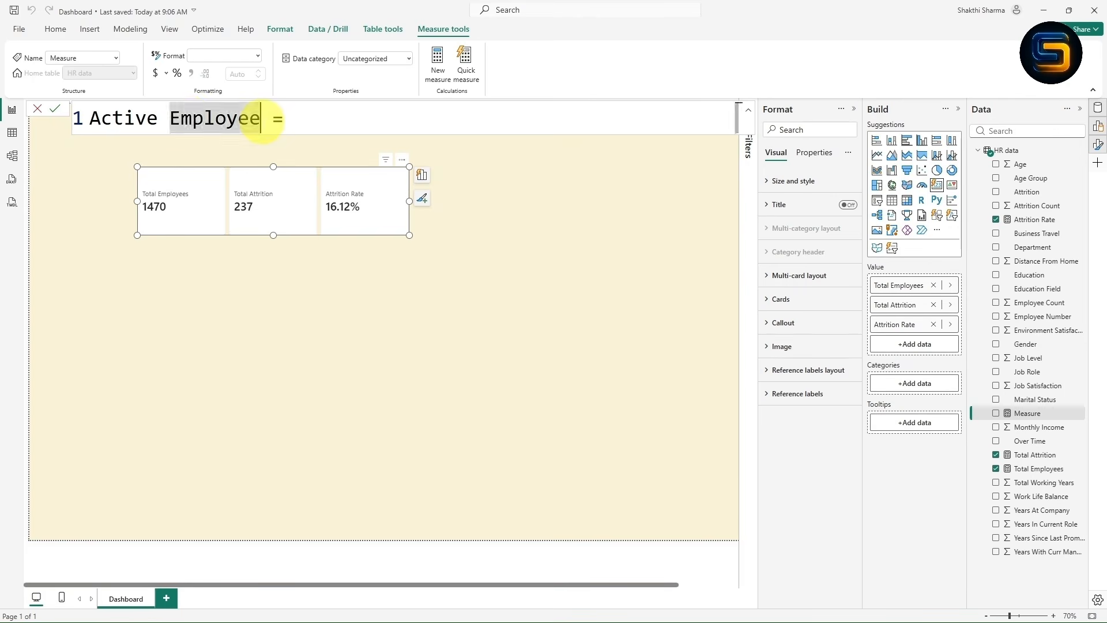
pyautogui.click(295, 119)
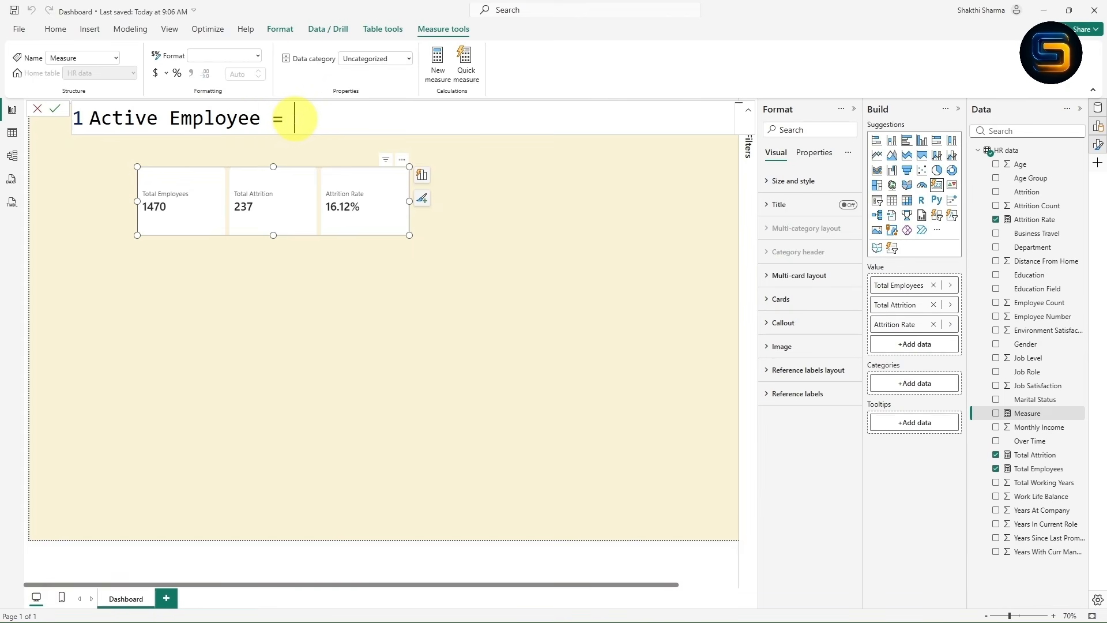
# - Define the Active Employee measure as [Total Employees]-[Total Attrition] and commit the formula
pyautogui.write('tota')
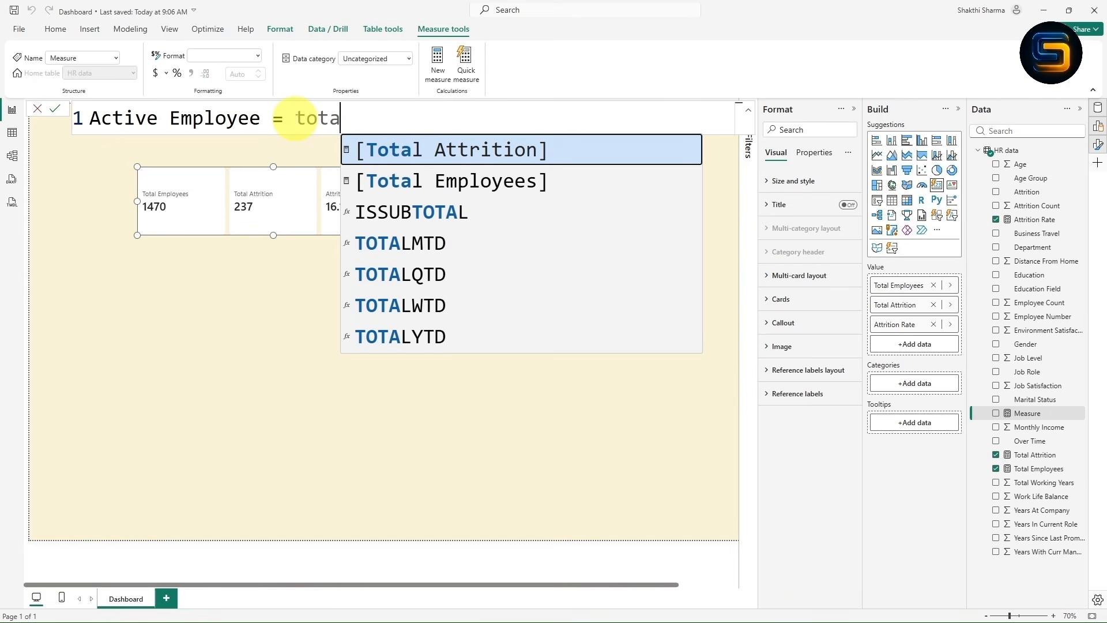
pyautogui.click(425, 181)
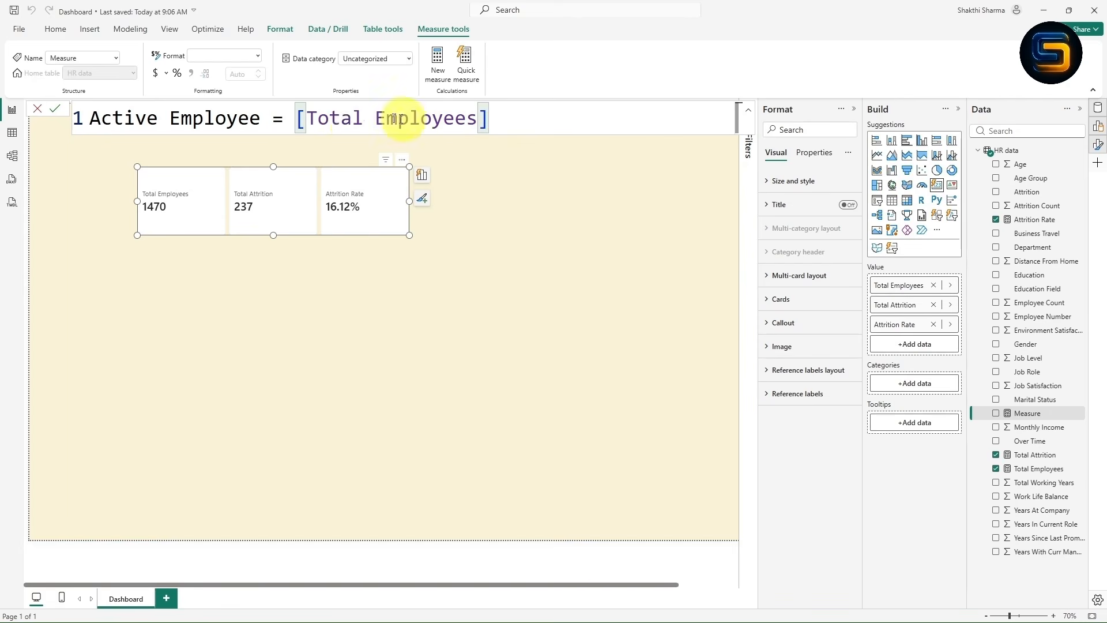
pyautogui.write('-')
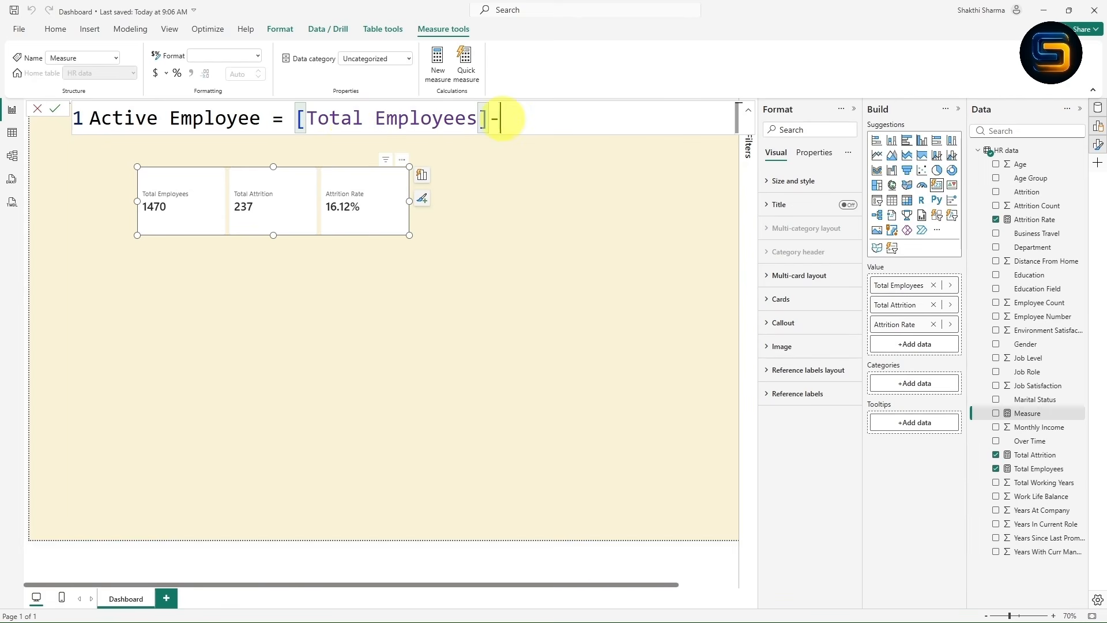
pyautogui.write('tot')
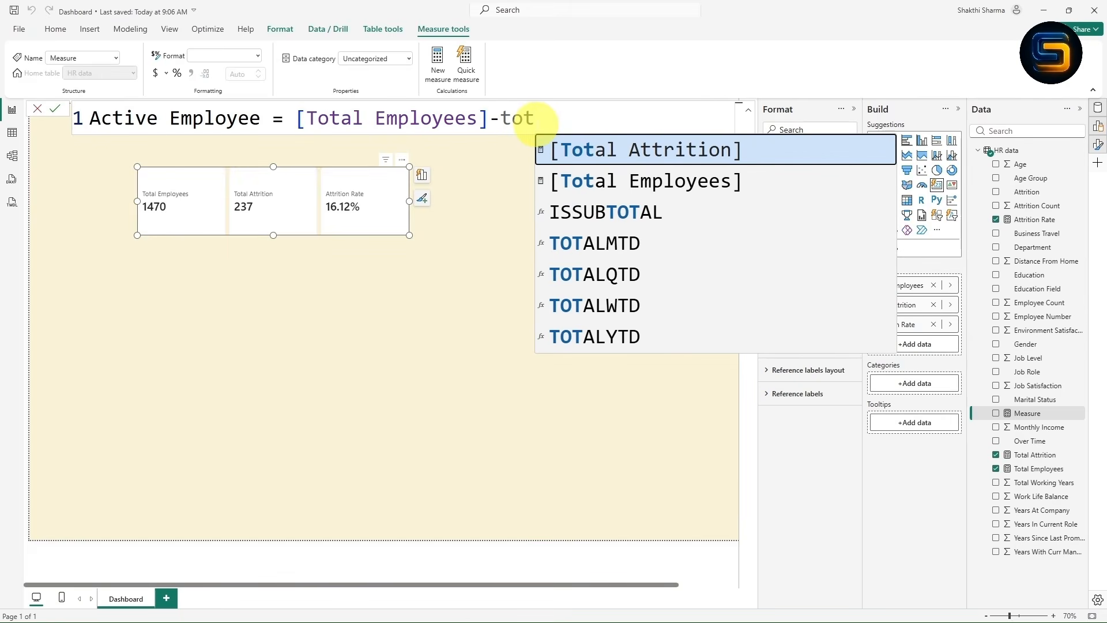
pyautogui.press('Tab')
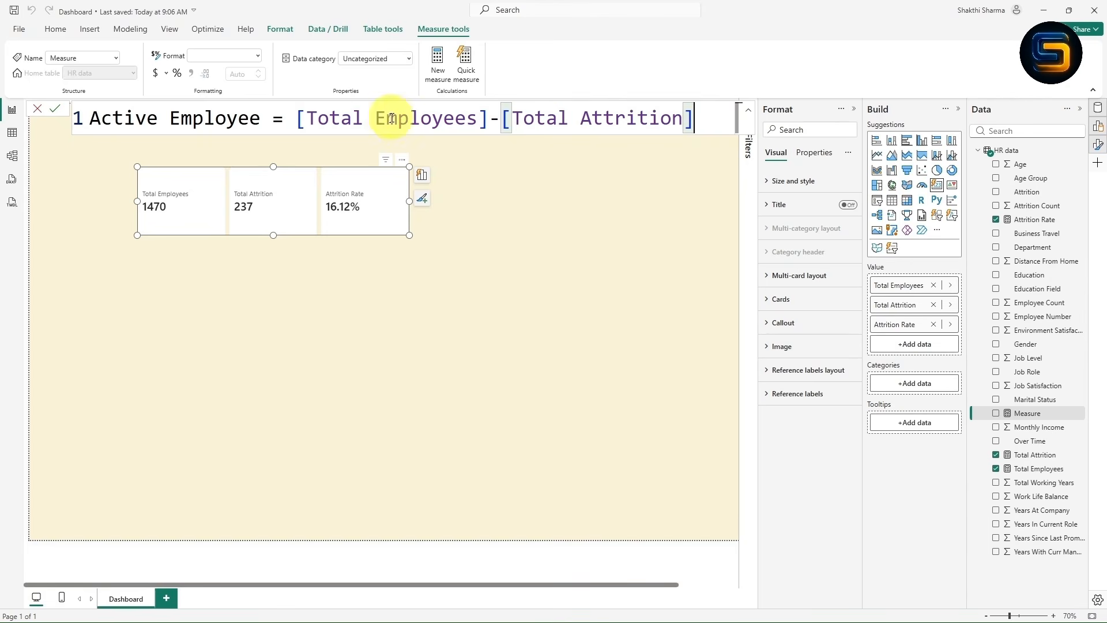
pyautogui.press('Return')
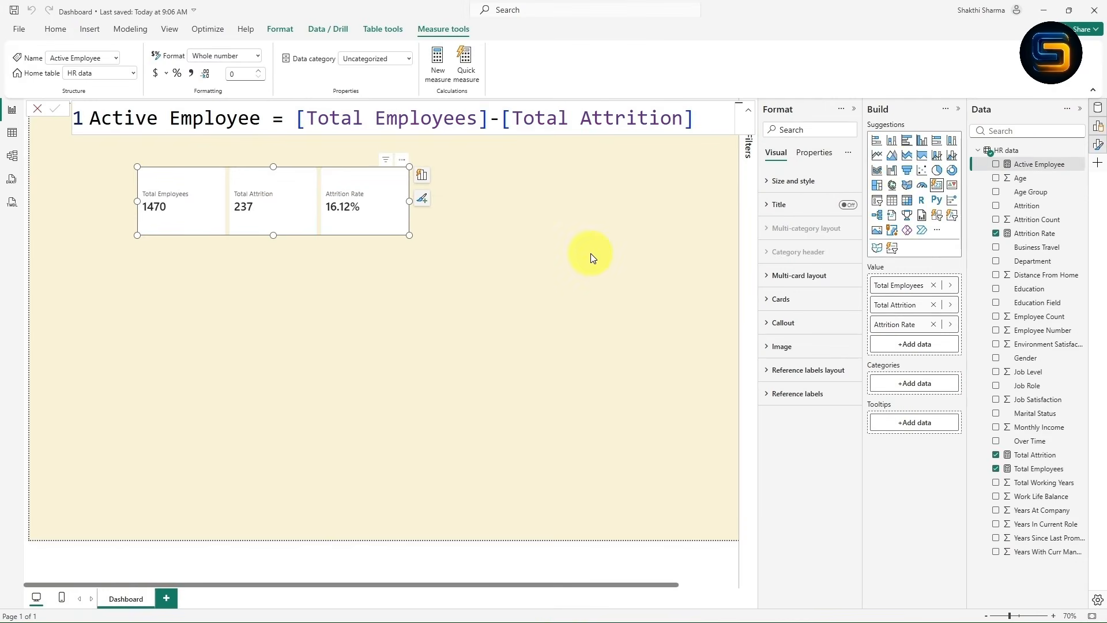
# - Add the Active Employee measure to the card visual's values and enlarge the visual to fit four cards
pyautogui.click(593, 258)
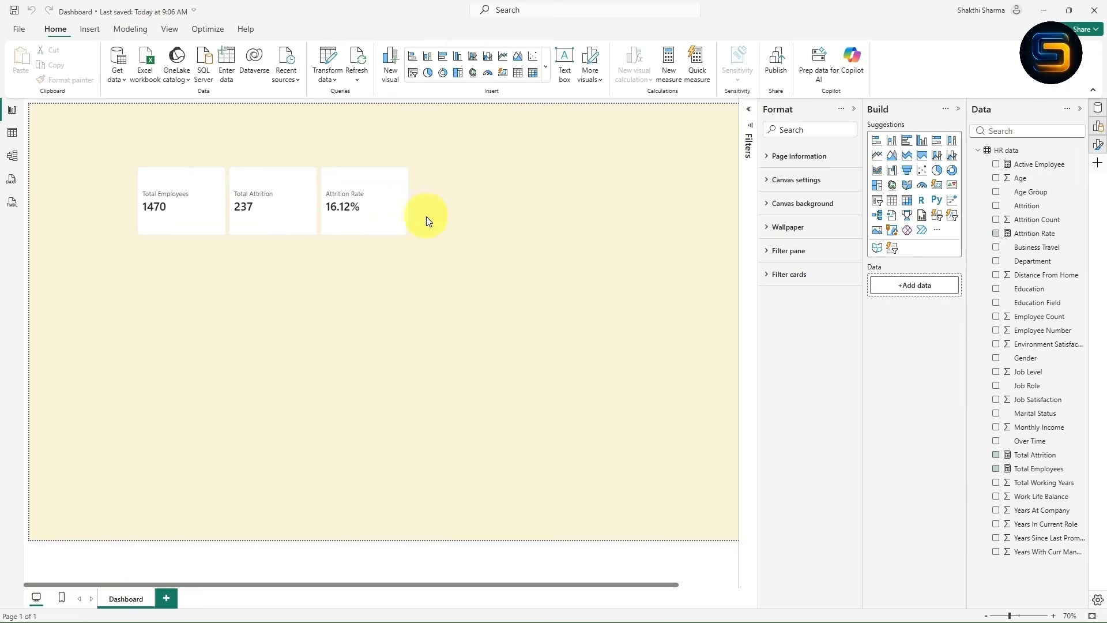
pyautogui.click(400, 231)
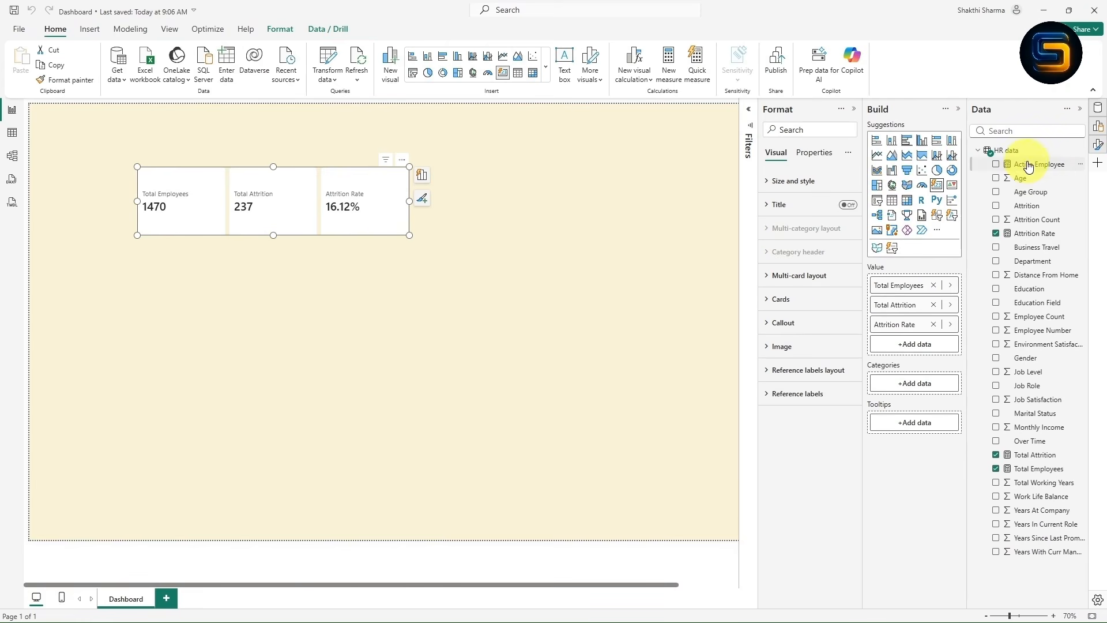
pyautogui.moveTo(1028, 167); pyautogui.dragTo(902, 346)
pyautogui.moveTo(409, 235); pyautogui.dragTo(470, 247)
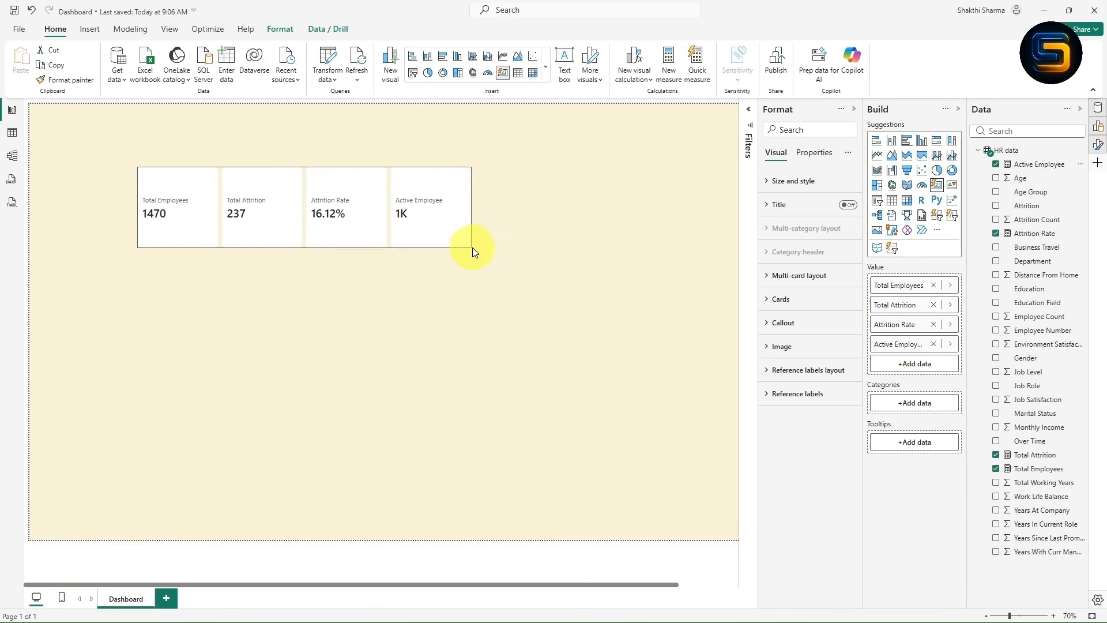
# - Set the display units of the Active Employee card's callout value to None
pyautogui.click(768, 327)
pyautogui.scroll(-1, 804, 336)
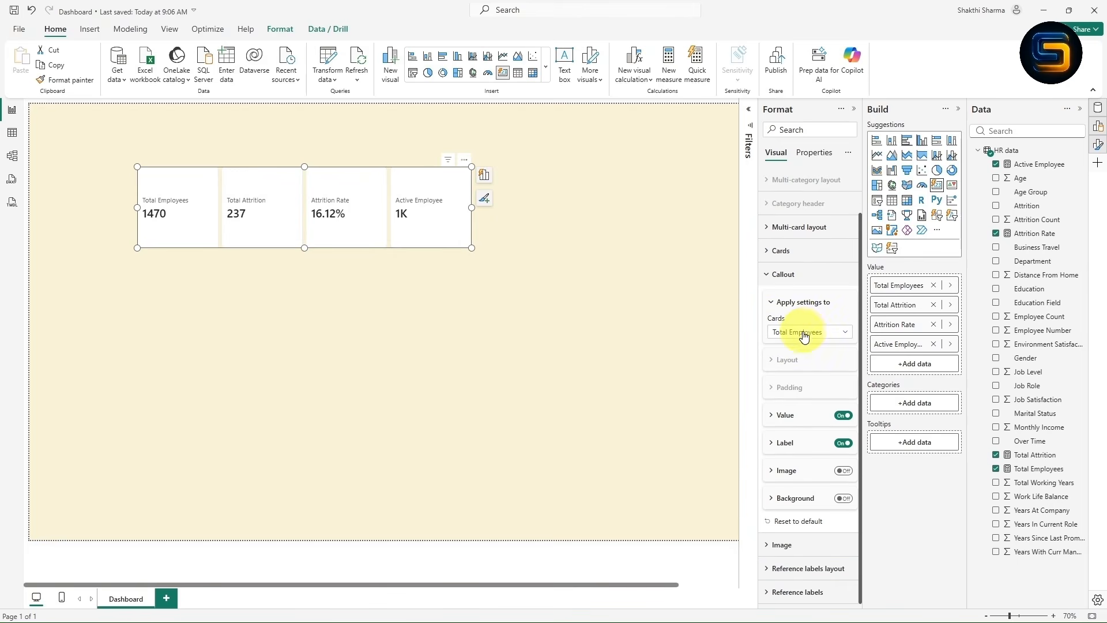
pyautogui.click(806, 334)
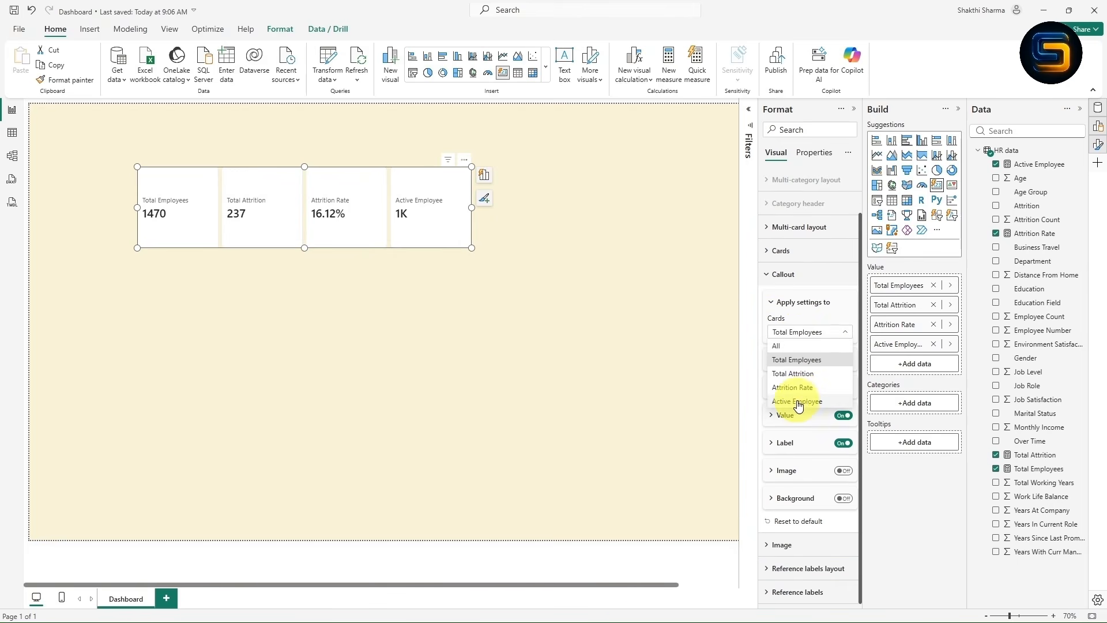
pyautogui.click(798, 401)
pyautogui.click(772, 418)
pyautogui.scroll(-4, 772, 420)
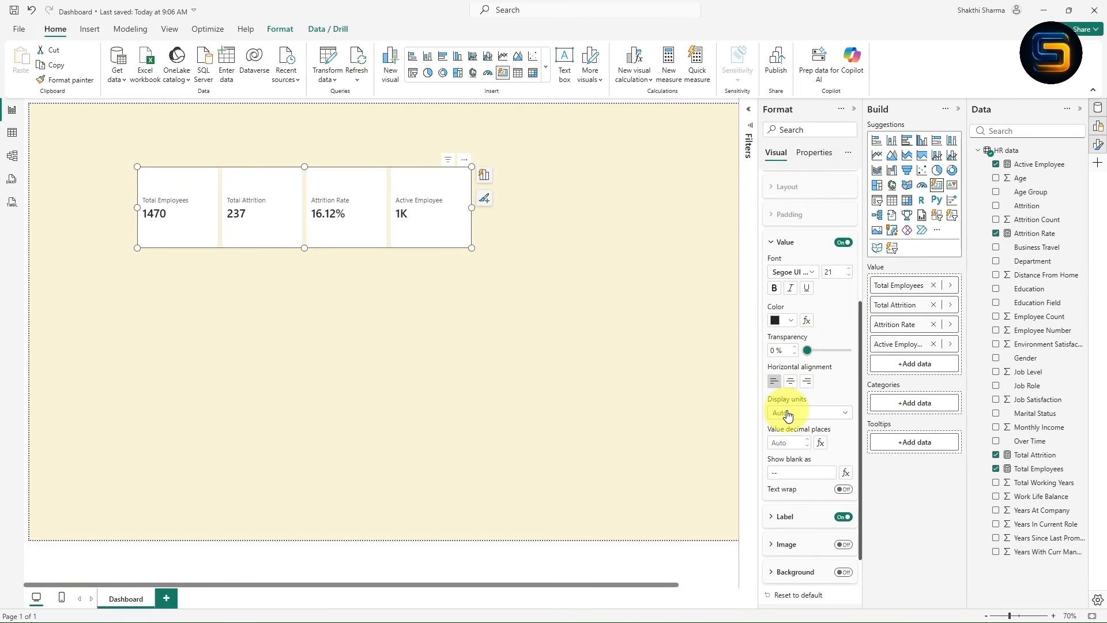
pyautogui.click(787, 415)
pyautogui.click(786, 439)
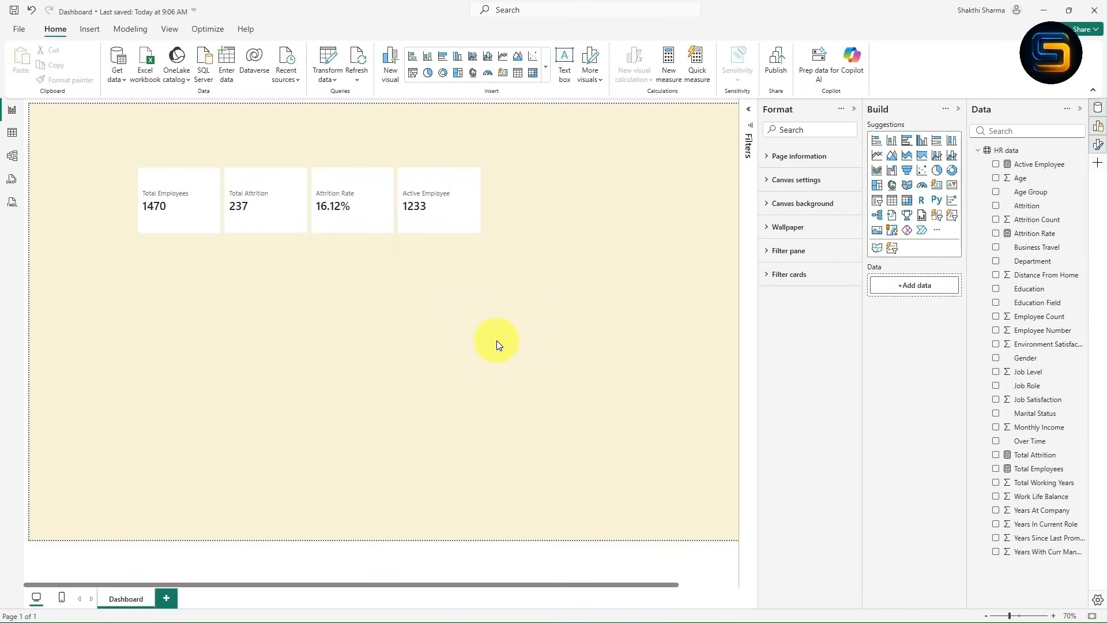
# - Check the KPIs slide, then add the Age field to the card visual, summarized as Average
pyautogui.hotkey('alt', 'Tab')
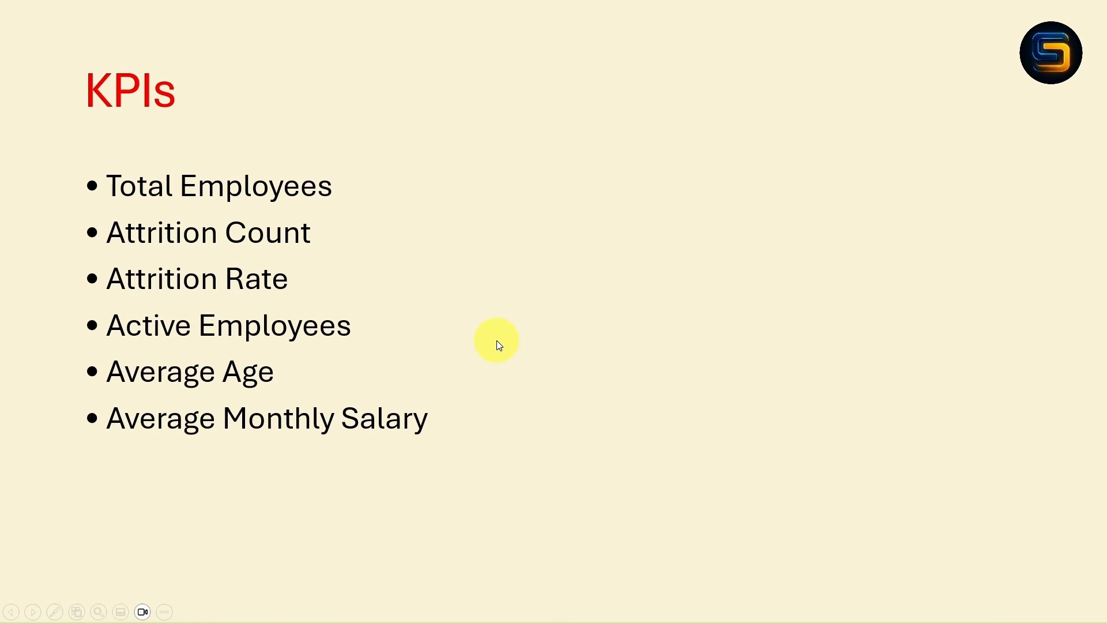
pyautogui.hotkey('alt', 'Tab')
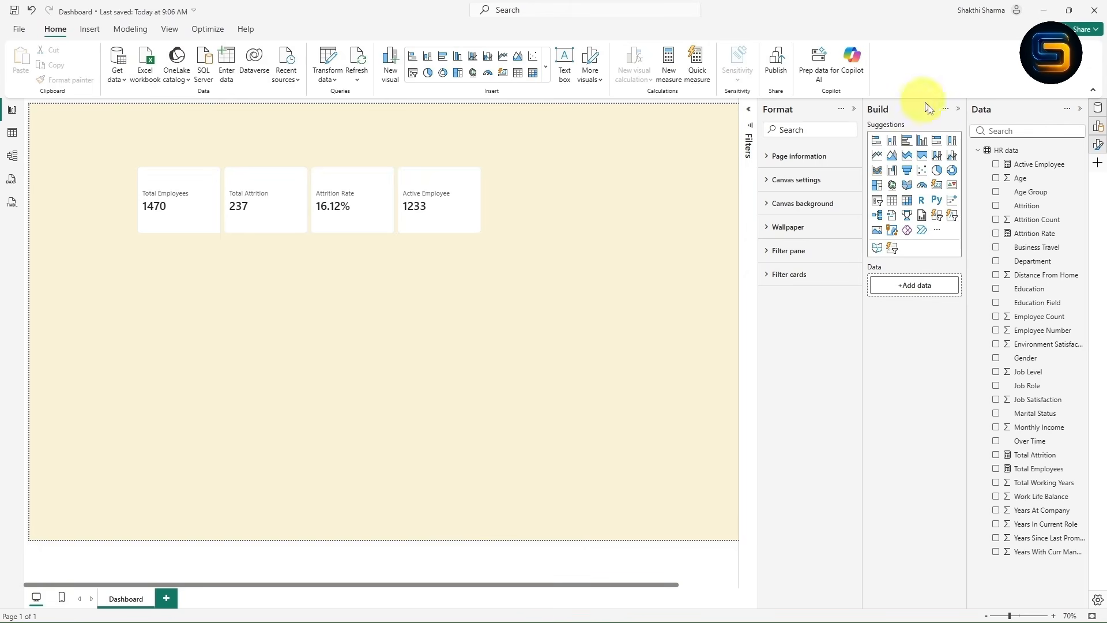
pyautogui.click(452, 232)
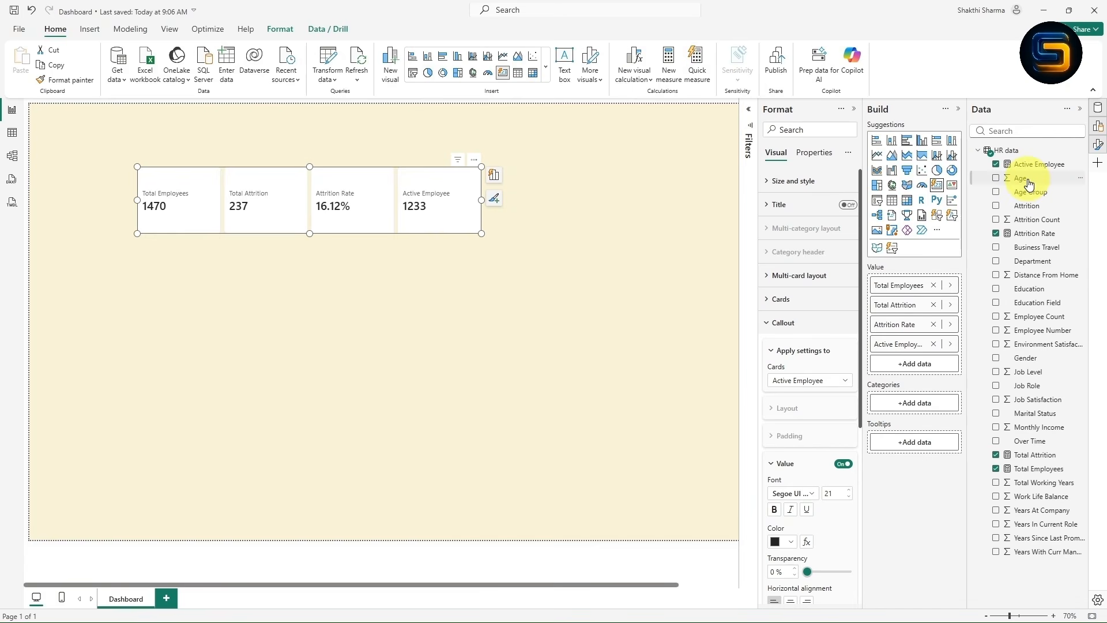
pyautogui.moveTo(953, 235); pyautogui.dragTo(909, 371)
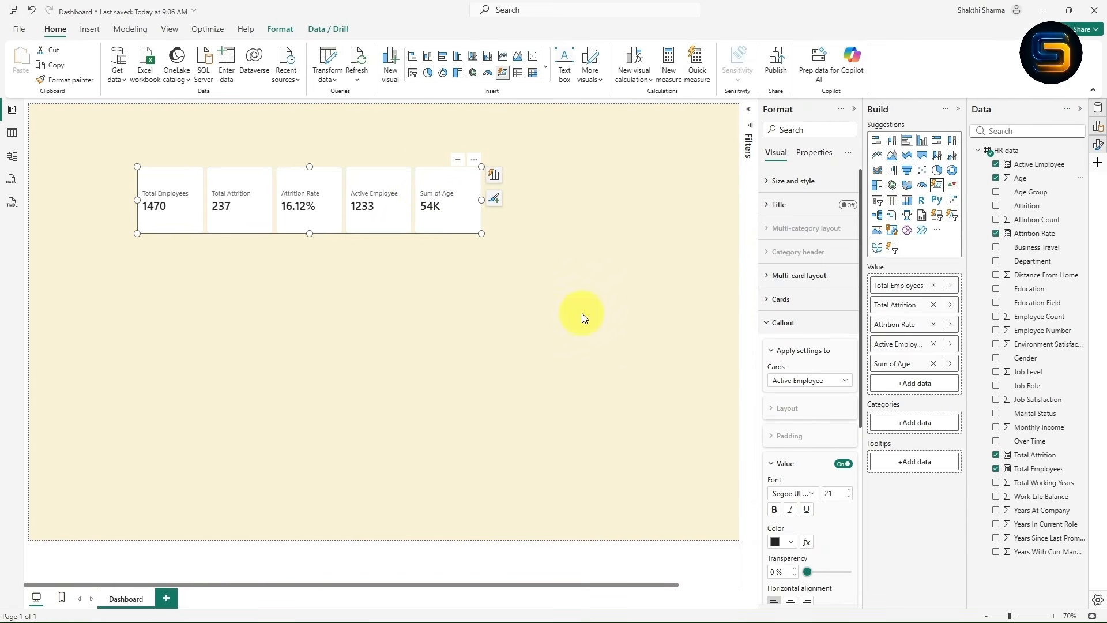
pyautogui.click(951, 364)
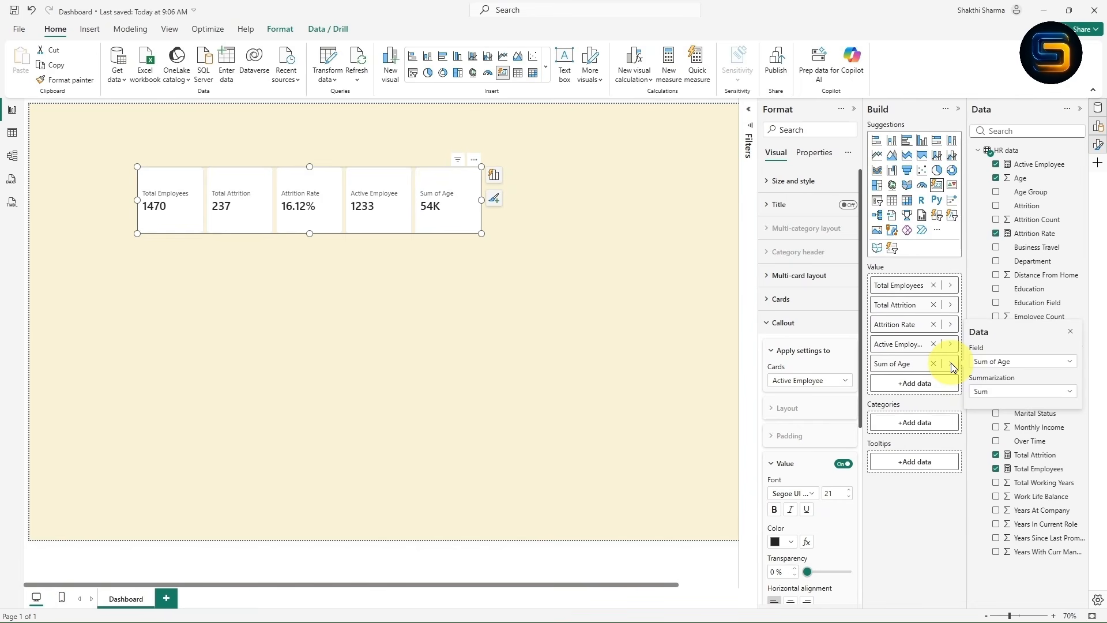
pyautogui.click(996, 394)
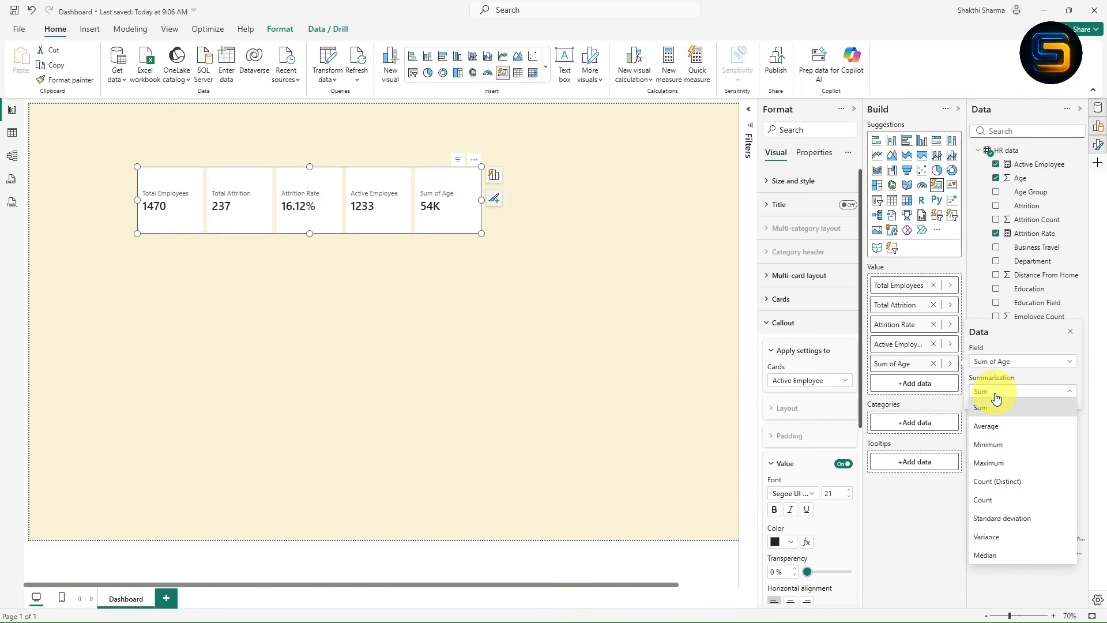
pyautogui.click(999, 428)
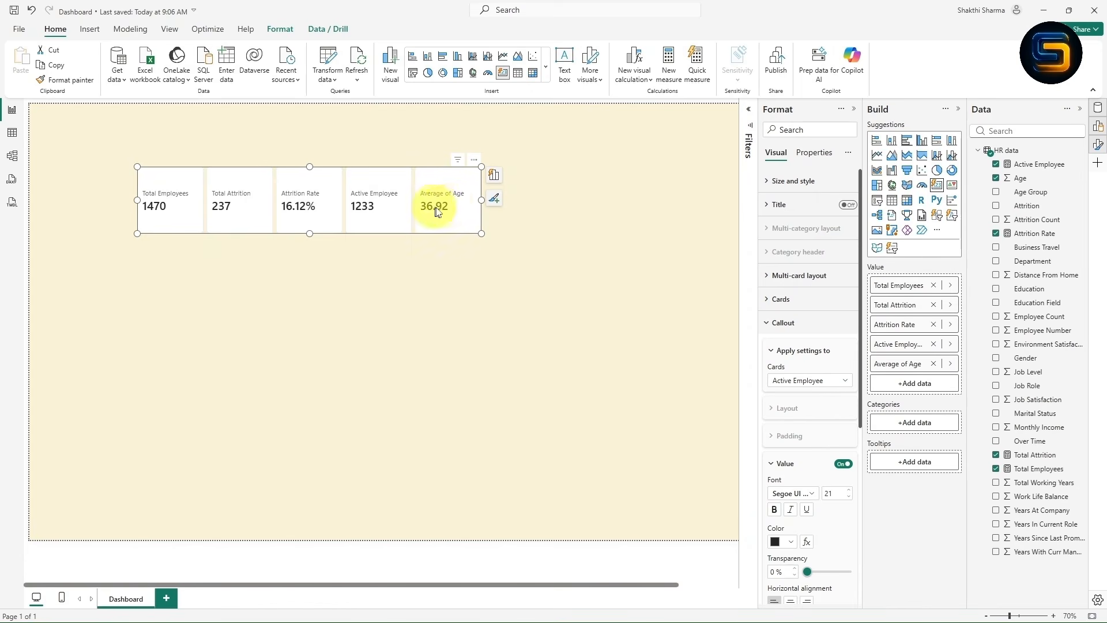
# - Format the Average of Age card's callout value with display units None and 0 decimal places
pyautogui.scroll(-4, 794, 336)
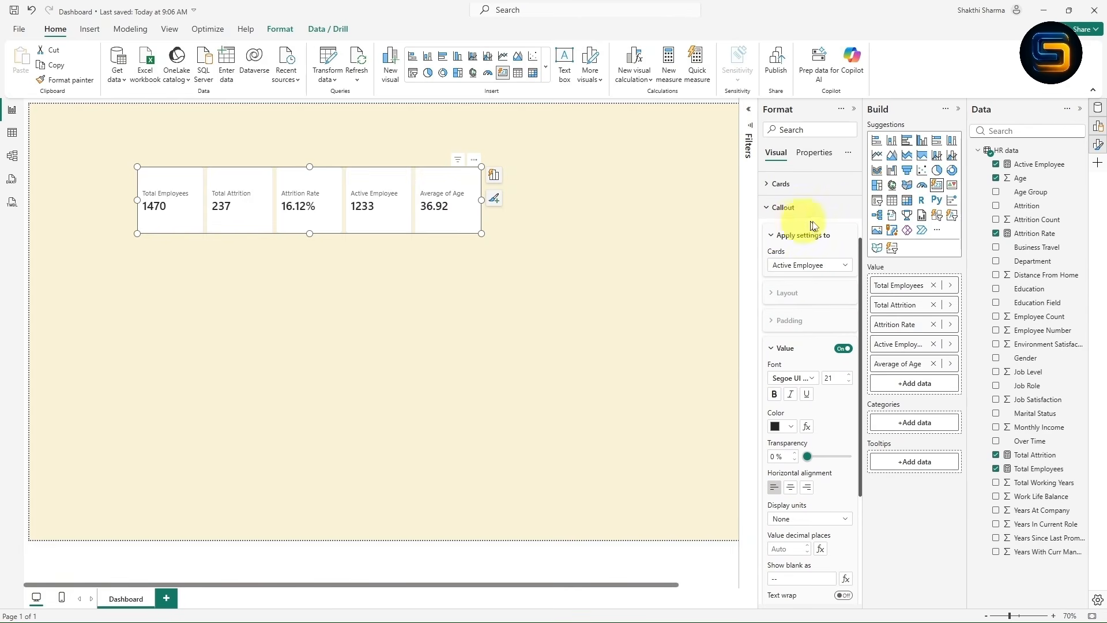
pyautogui.click(808, 265)
pyautogui.click(796, 349)
pyautogui.scroll(-4, 802, 374)
pyautogui.click(808, 396)
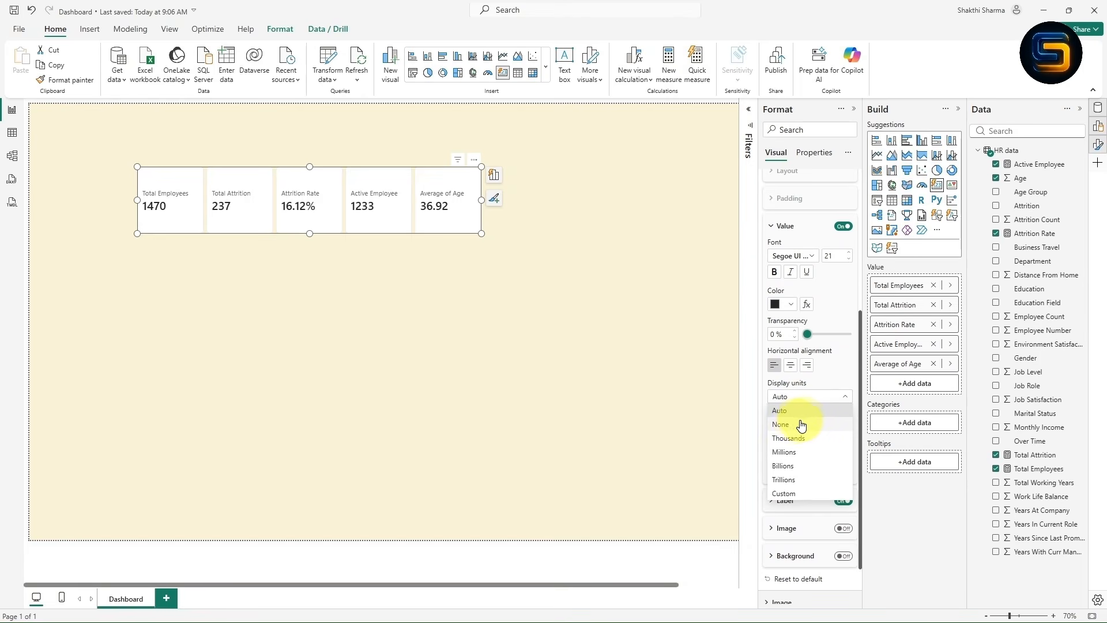
pyautogui.click(799, 424)
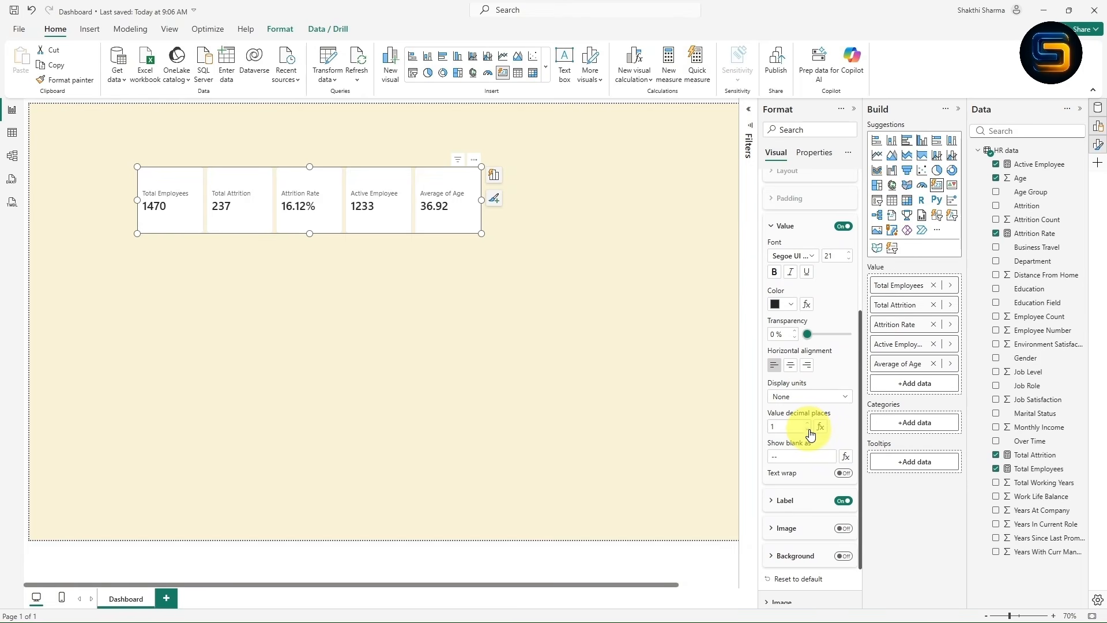
pyautogui.click(808, 429)
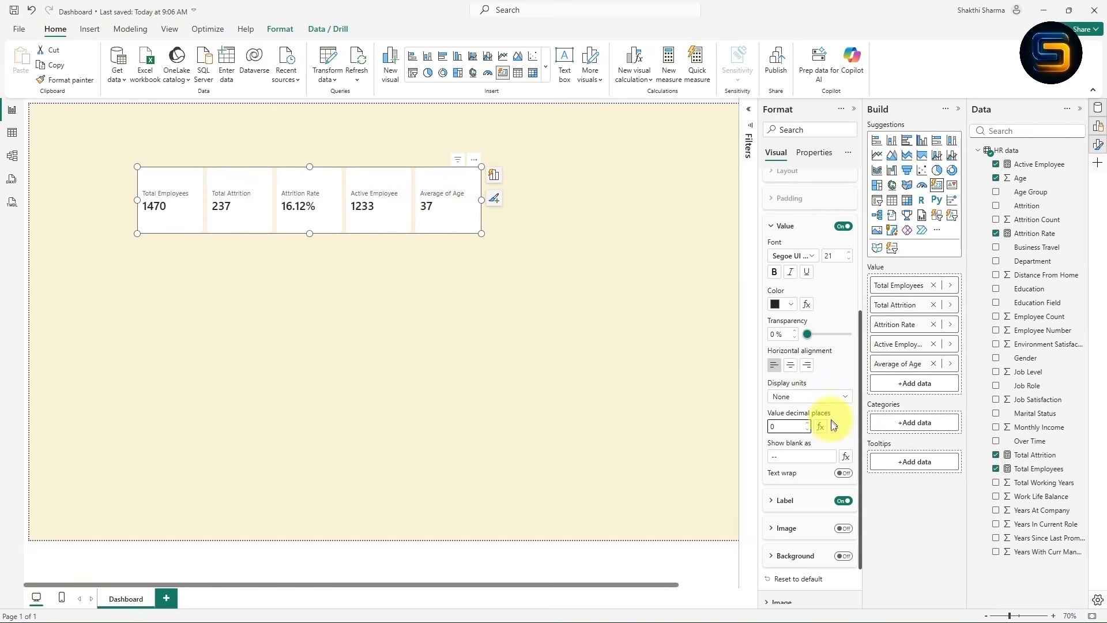
# - Change the Average of Age card's label text to Avg Age and switch to the KPIs slide
pyautogui.scroll(-1, 832, 424)
pyautogui.click(768, 443)
pyautogui.scroll(-4, 799, 242)
pyautogui.click(802, 242)
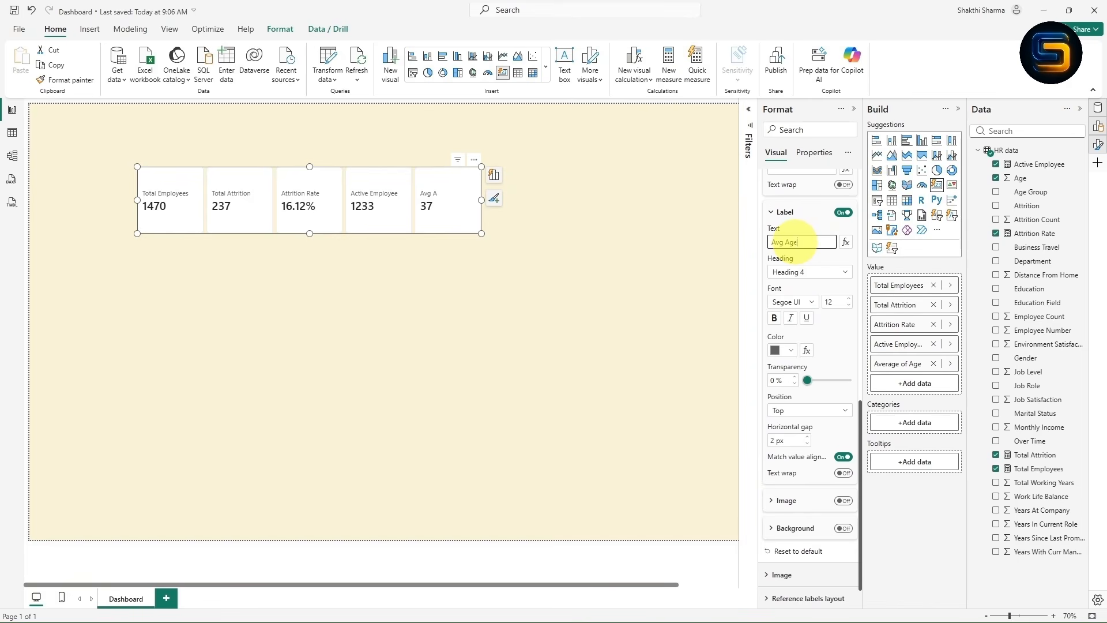
pyautogui.click(583, 283)
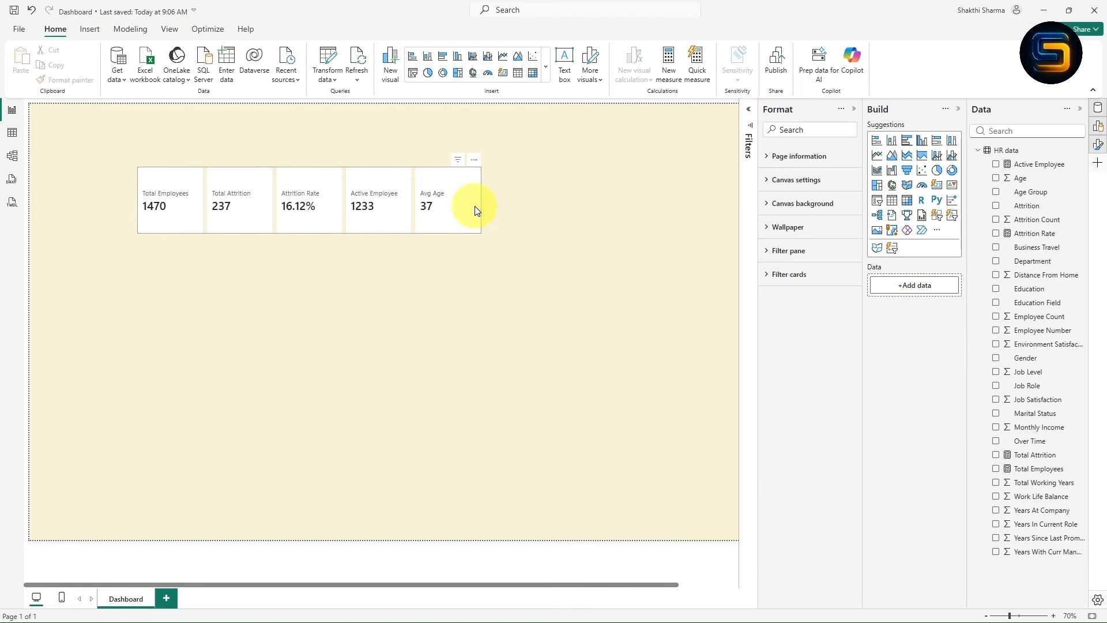
pyautogui.hotkey('alt', 'Tab')
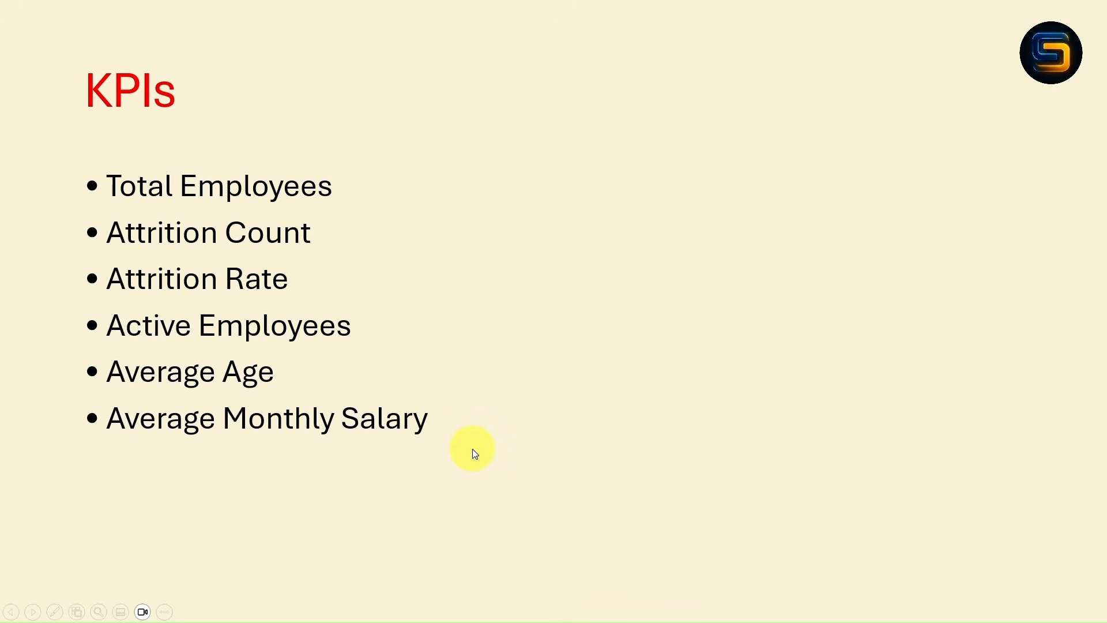
# - Switch back to Power BI, add the Monthly Income field to the card visual summarized as Average, and enlarge the visual
pyautogui.hotkey('alt', 'Tab')
pyautogui.click(480, 227)
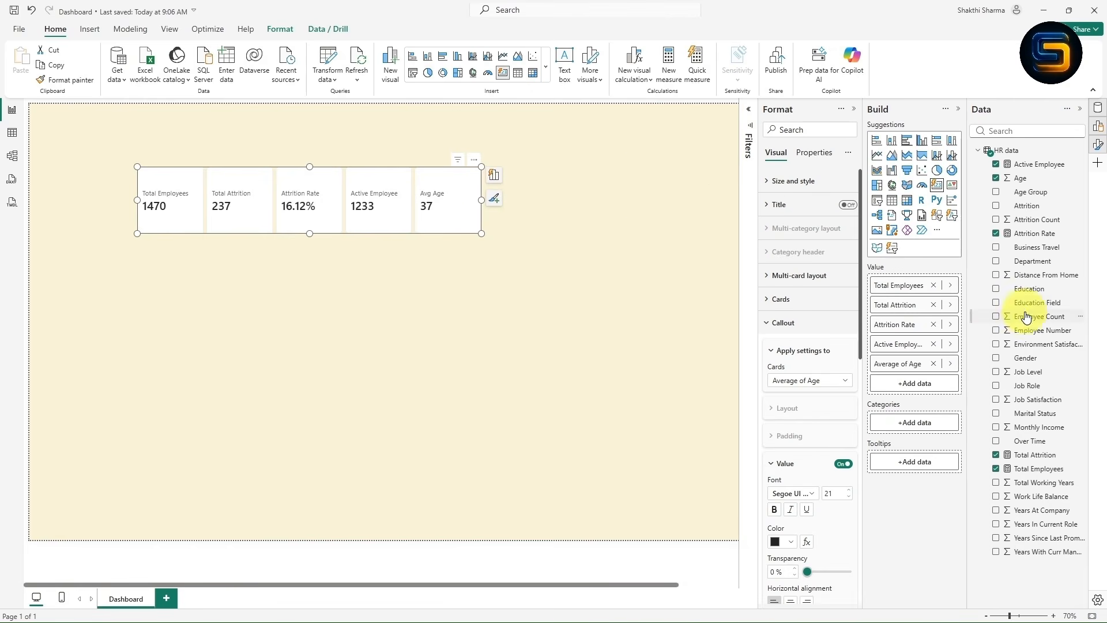
pyautogui.moveTo(1037, 427); pyautogui.dragTo(921, 386)
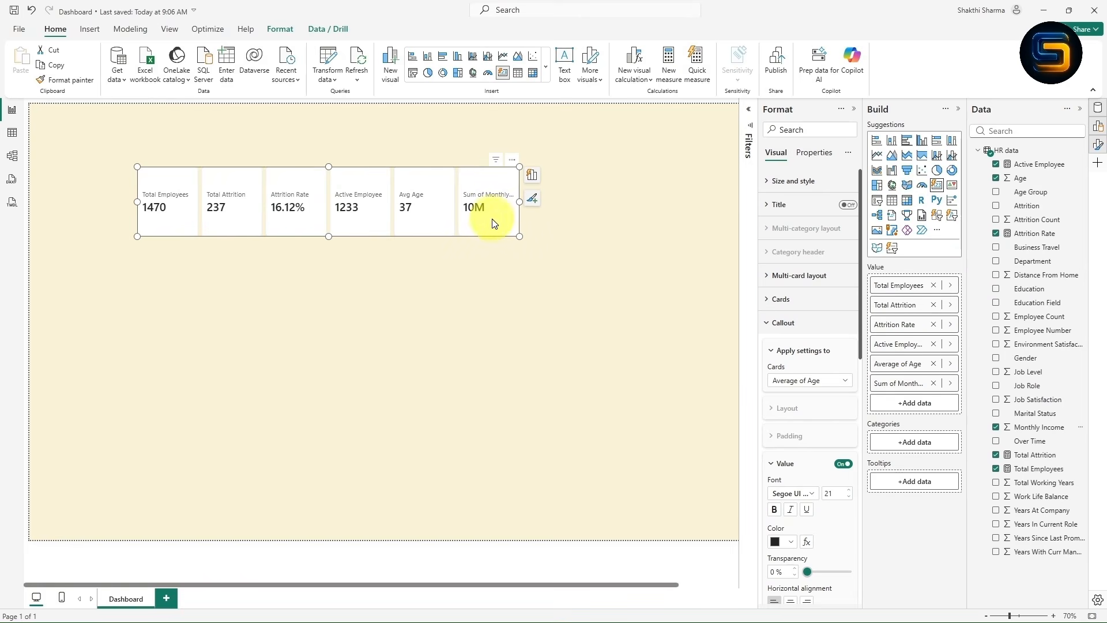
pyautogui.click(949, 385)
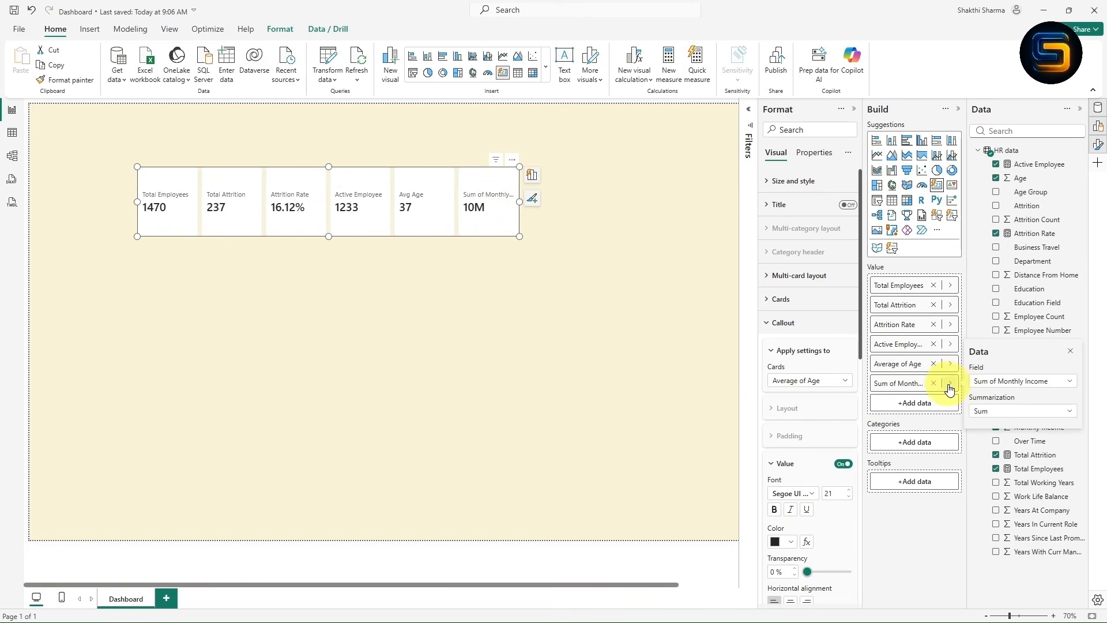
pyautogui.click(995, 416)
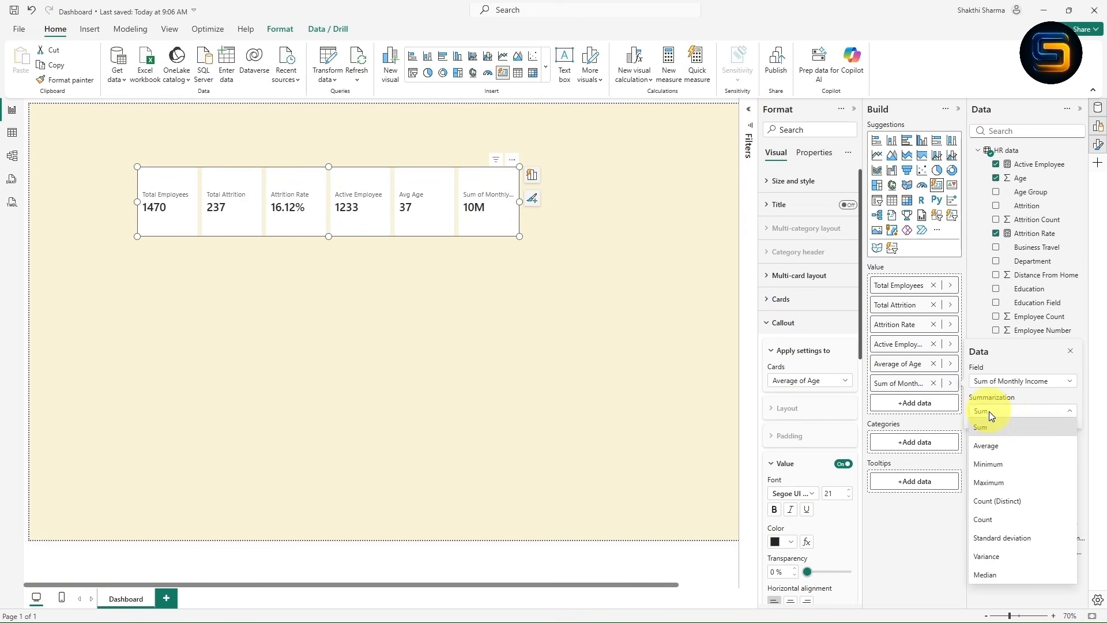
pyautogui.click(999, 448)
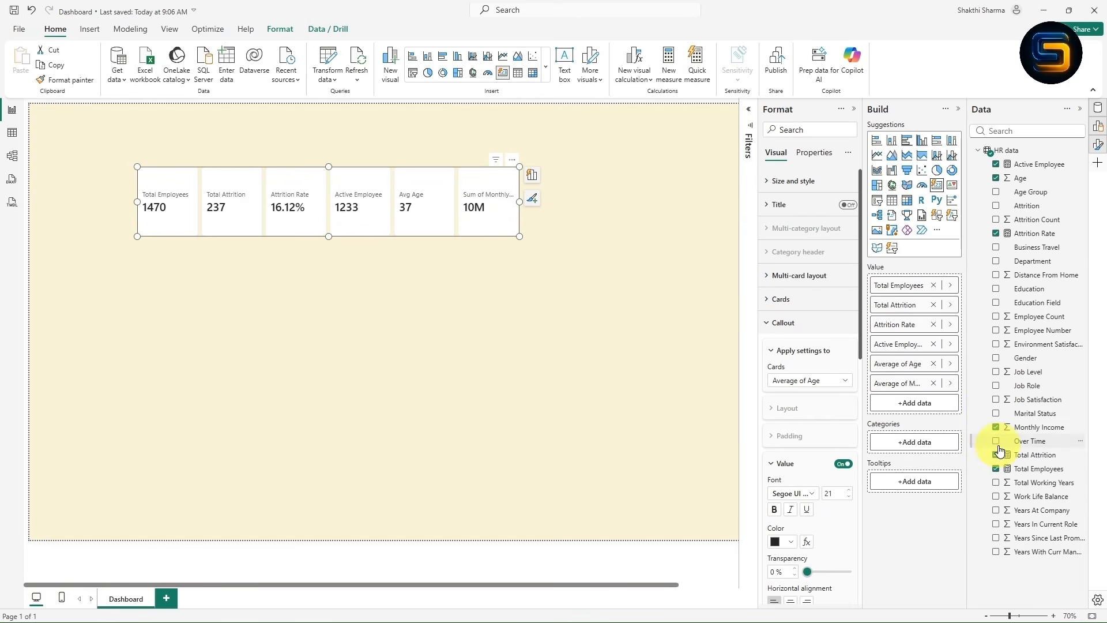
pyautogui.moveTo(520, 238); pyautogui.dragTo(563, 261)
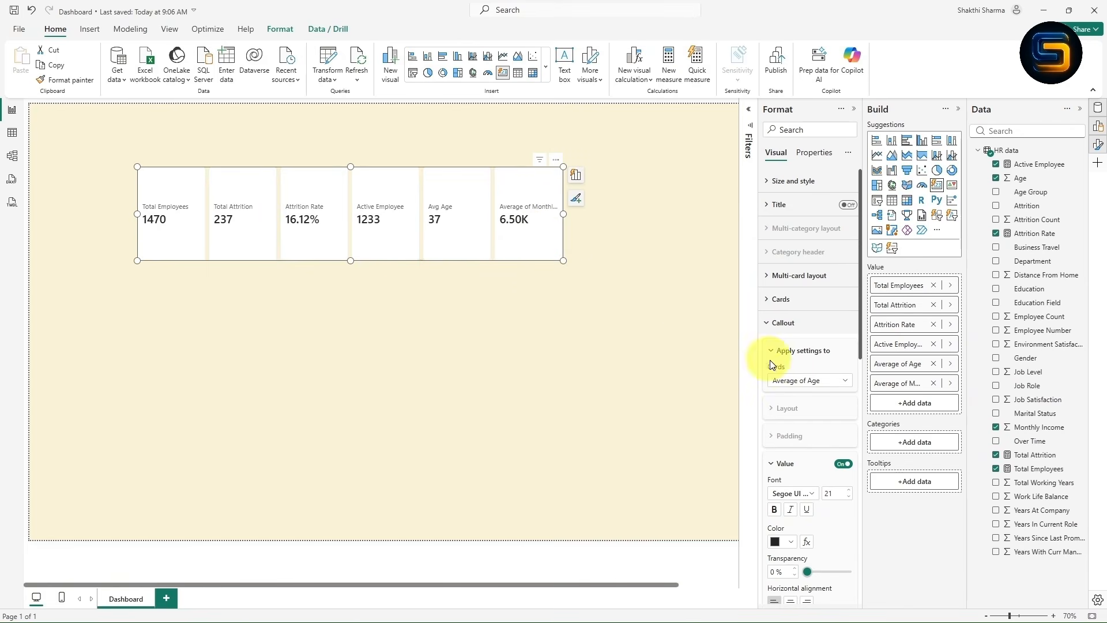
# - Format the Average of Monthly Income card's callout value with display units None and 0 decimal places
pyautogui.click(798, 381)
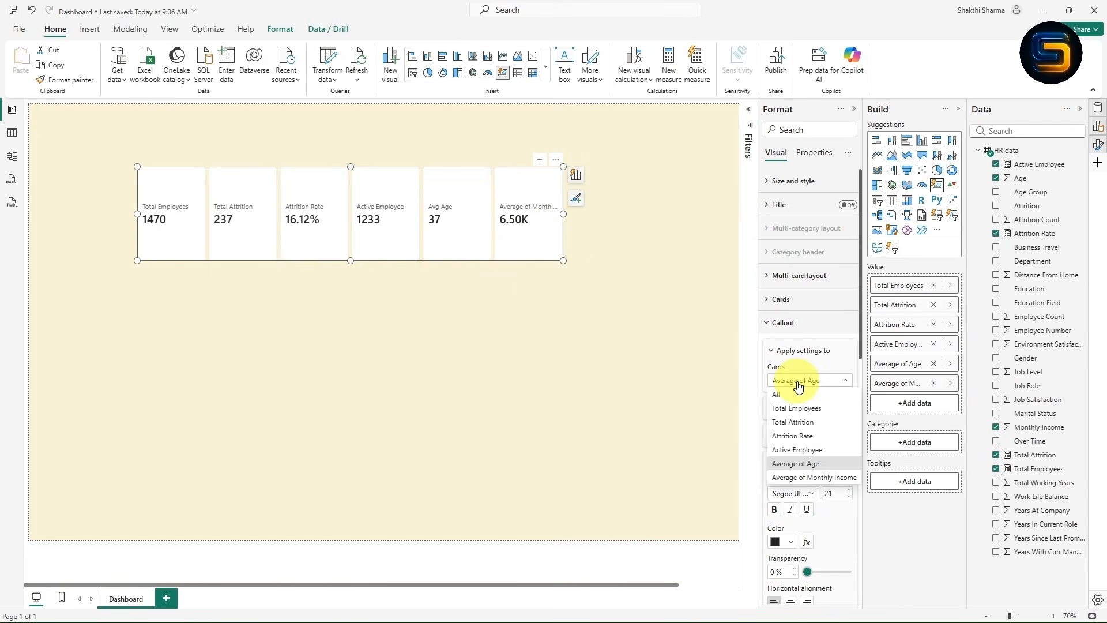
pyautogui.click(798, 476)
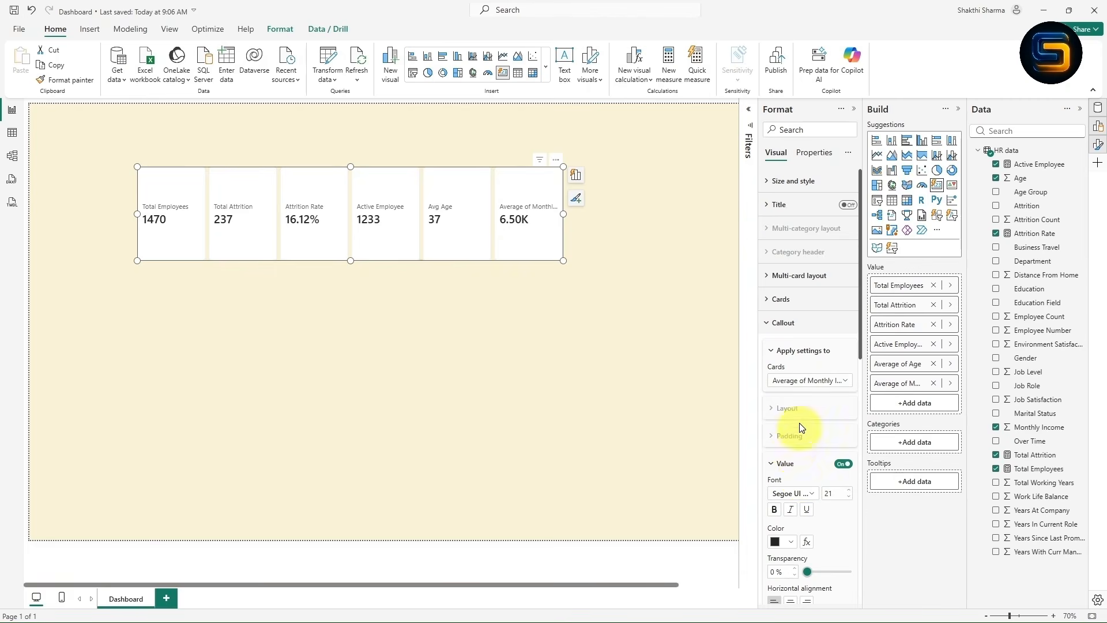
pyautogui.scroll(-3, 798, 415)
pyautogui.scroll(-2, 803, 369)
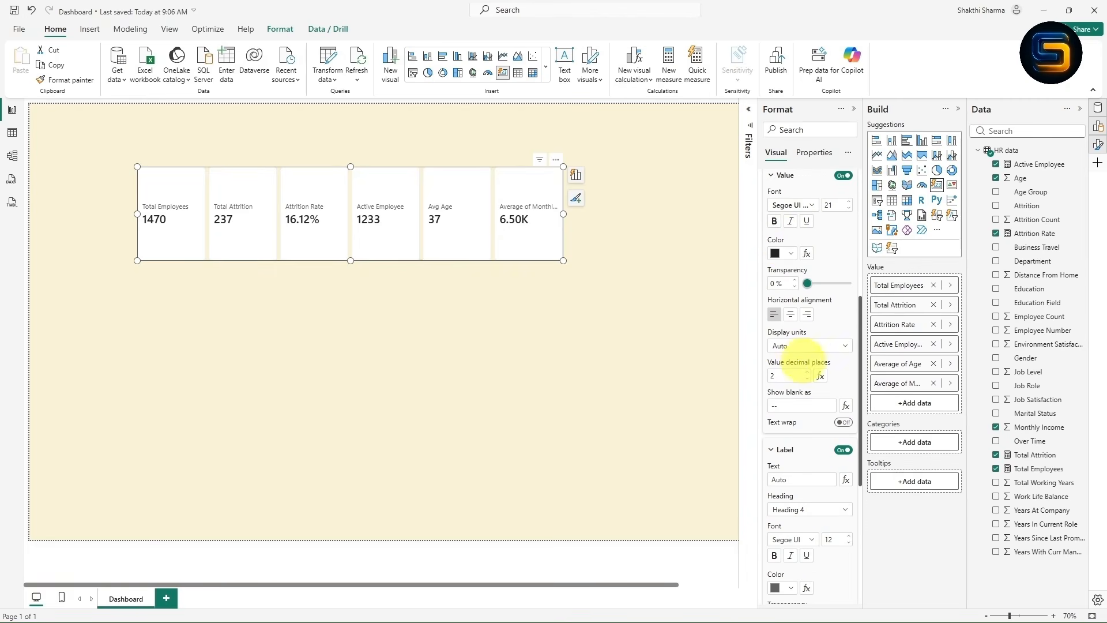
pyautogui.click(794, 351)
pyautogui.click(788, 372)
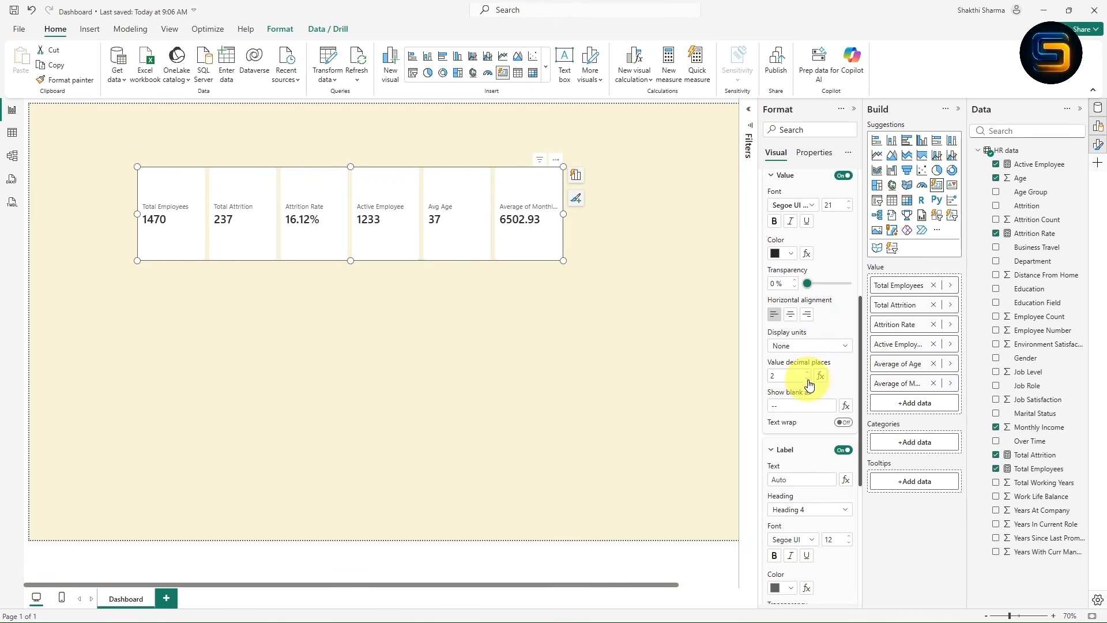
pyautogui.click(807, 379)
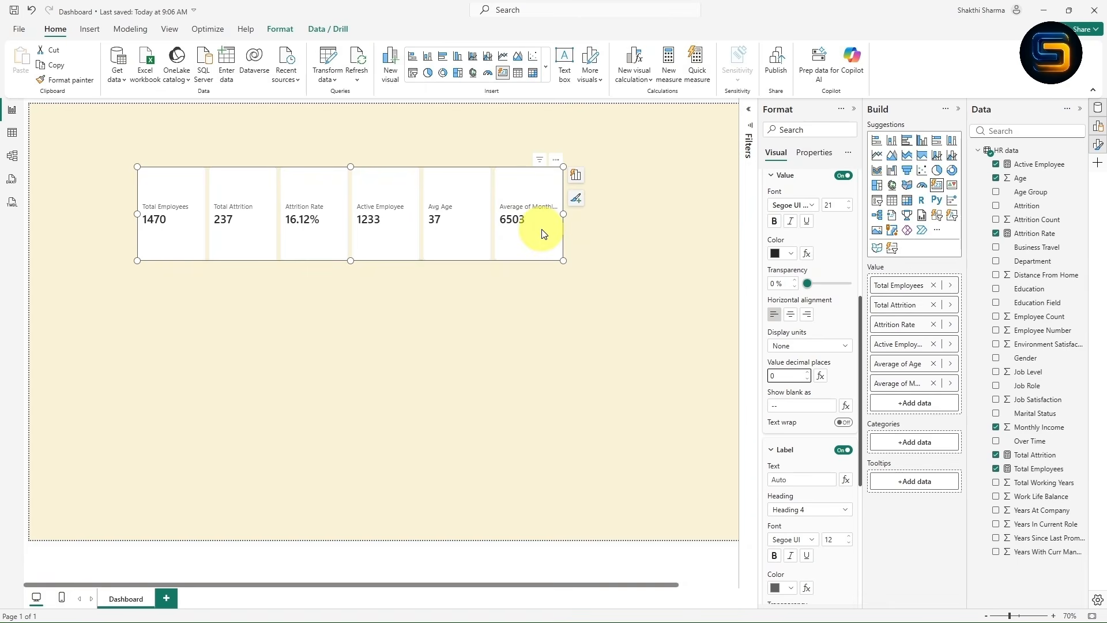
# - Change the Average of Monthly Income card's label text to Avg Monthly Pay and deselect the visual
pyautogui.scroll(-5, 840, 369)
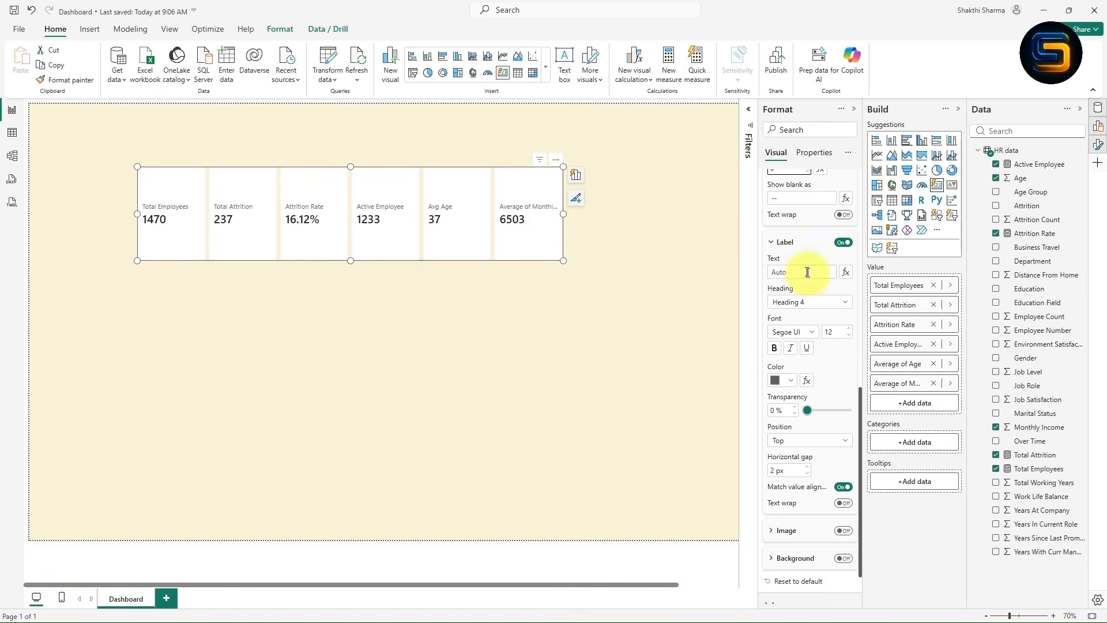
pyautogui.click(791, 272)
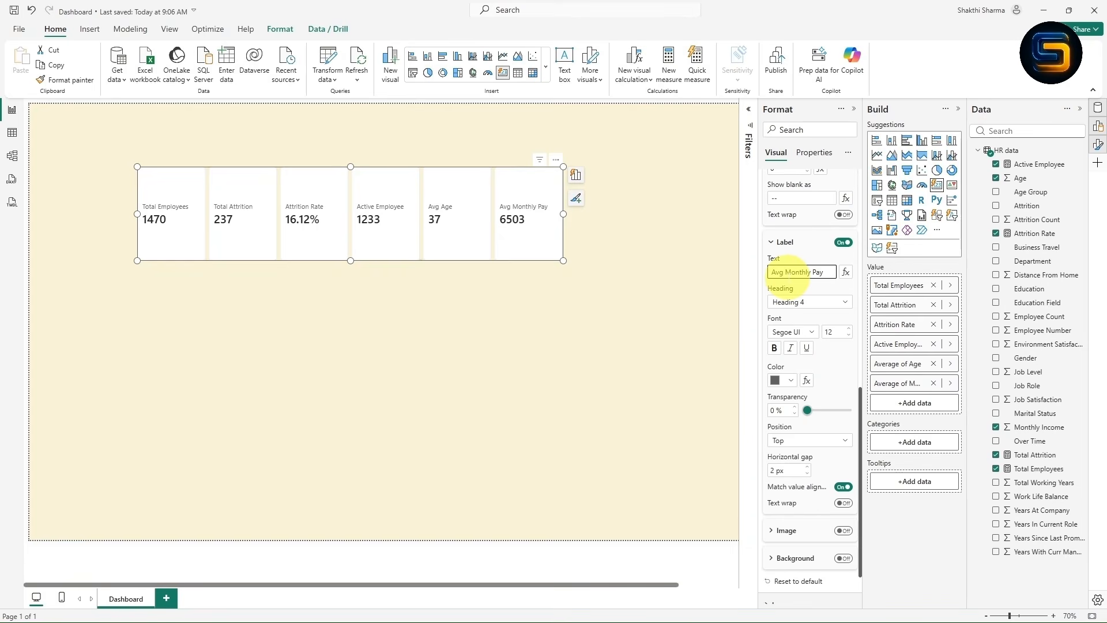
pyautogui.click(652, 288)
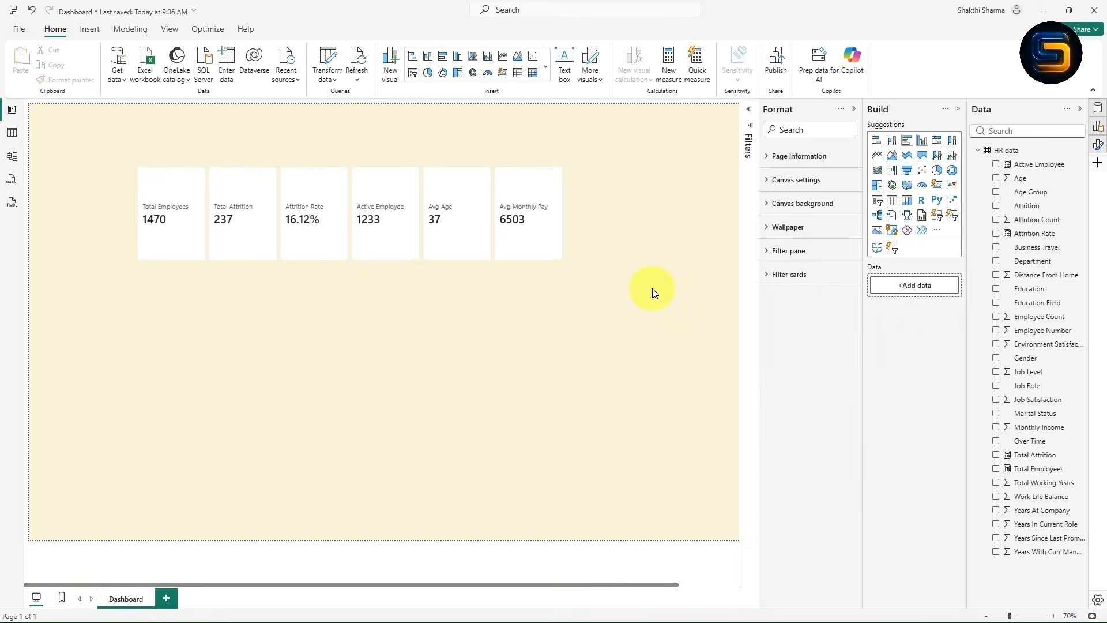
# - Collapse the Format pane and resize the card visual into a shorter, wider strip reaching nearly to the page's right edge
pyautogui.click(854, 109)
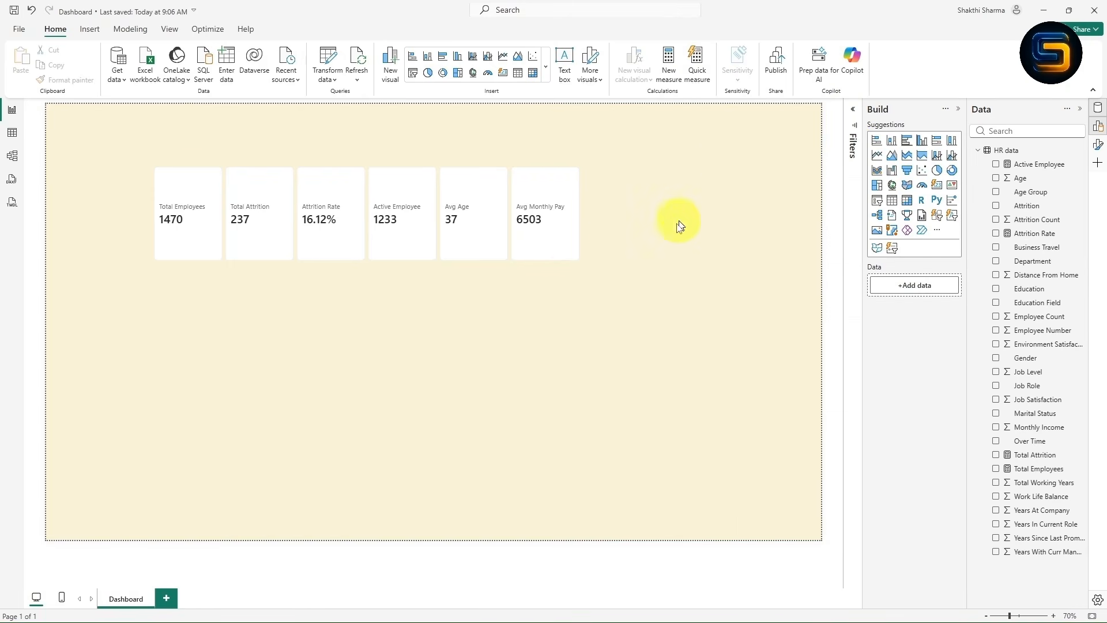
pyautogui.click(571, 260)
pyautogui.moveTo(578, 262); pyautogui.dragTo(796, 232)
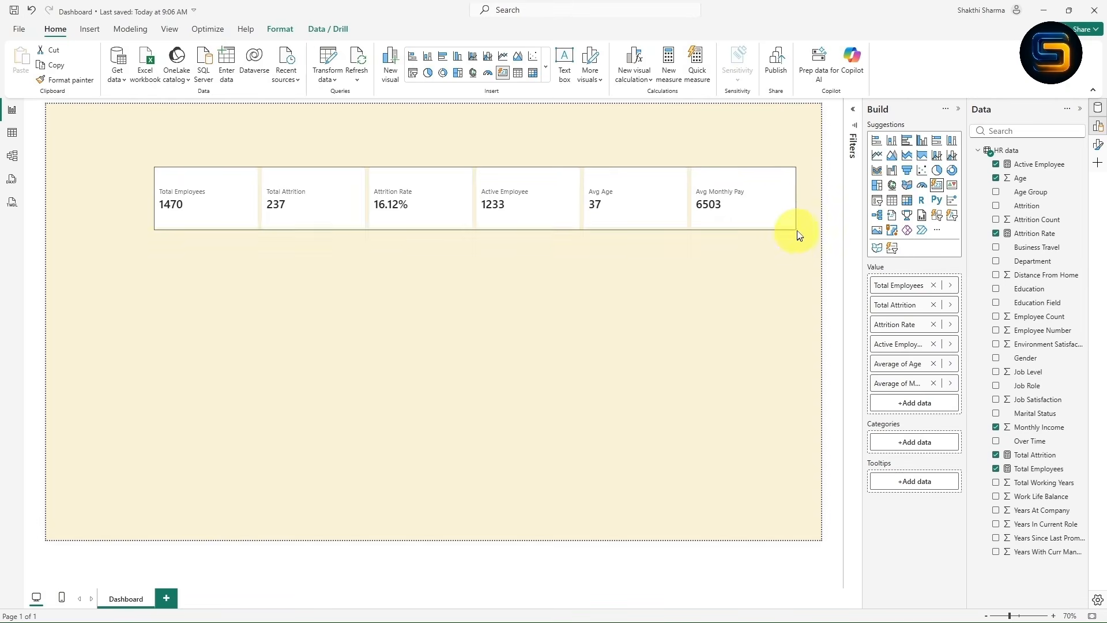
pyautogui.moveTo(153, 227); pyautogui.dragTo(159, 219)
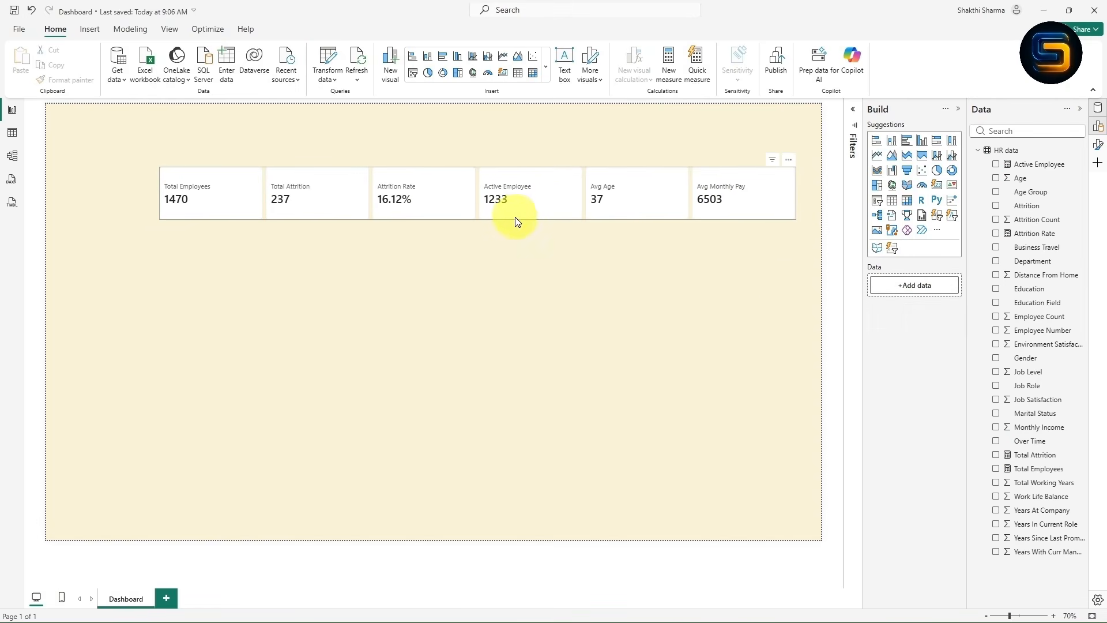
# - Swap the Build and Data panes for the Format pane and turn on the image for the Total Employees card
pyautogui.click(958, 110)
pyautogui.click(1082, 111)
pyautogui.click(1098, 145)
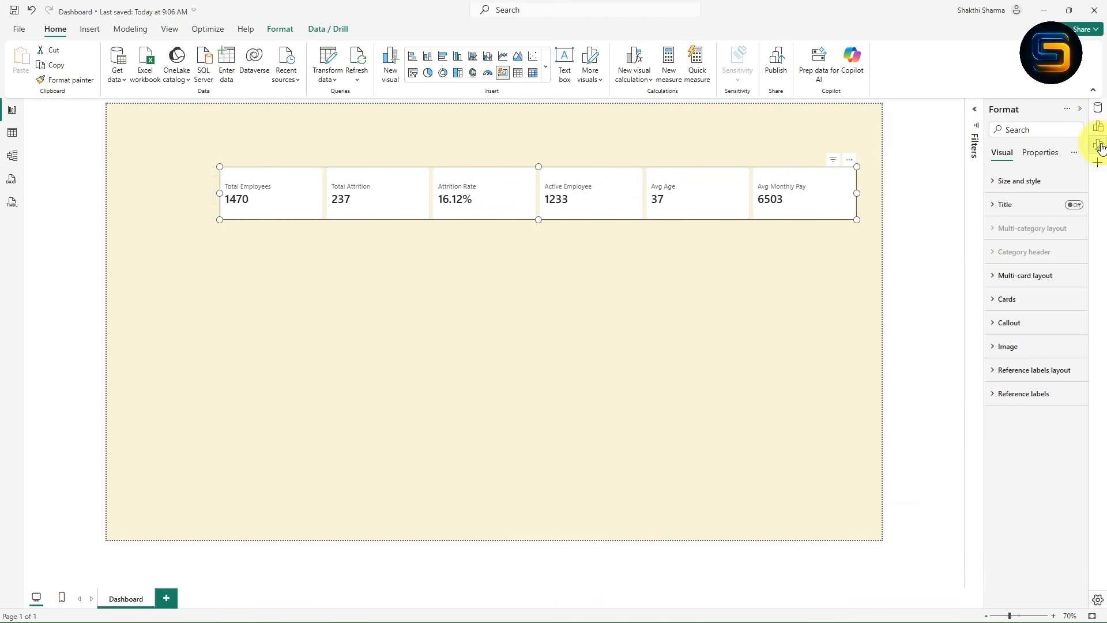
pyautogui.click(997, 349)
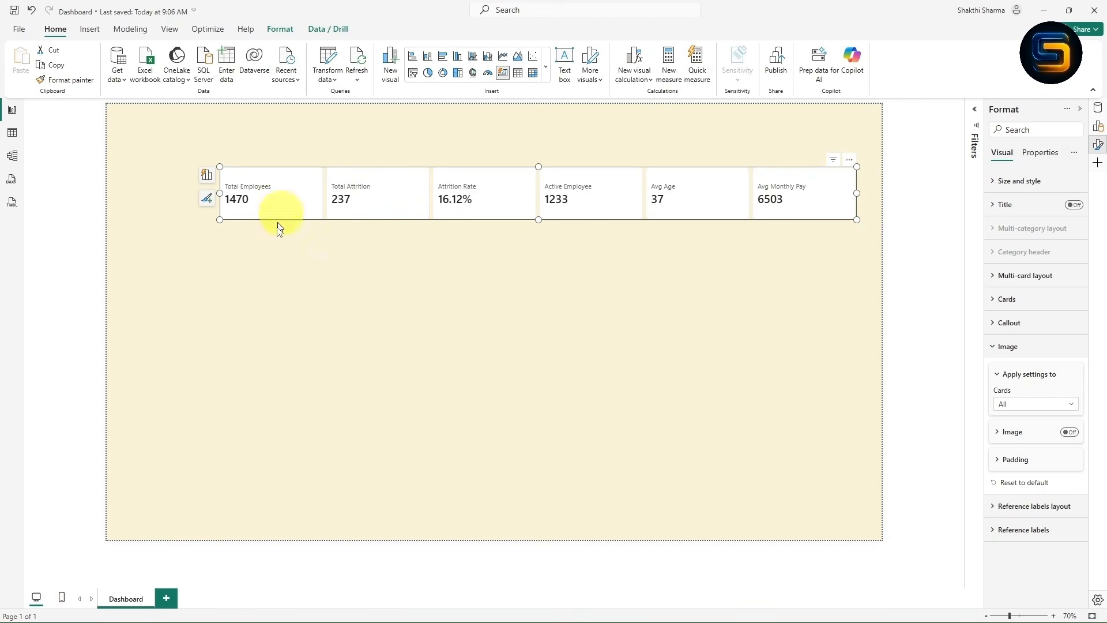
pyautogui.click(1043, 406)
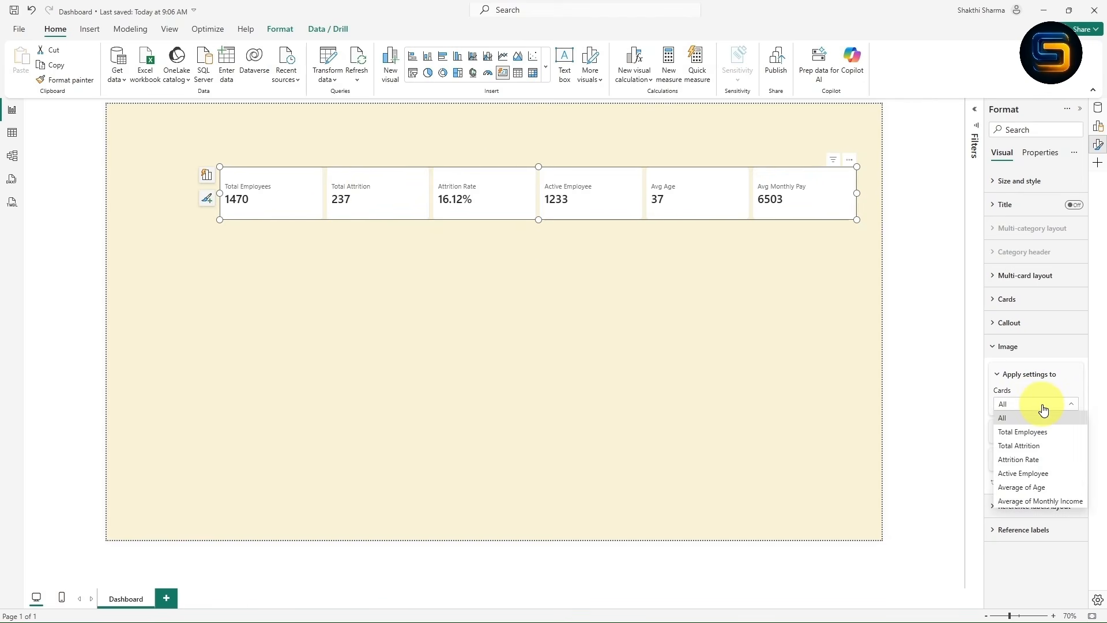
pyautogui.click(1027, 437)
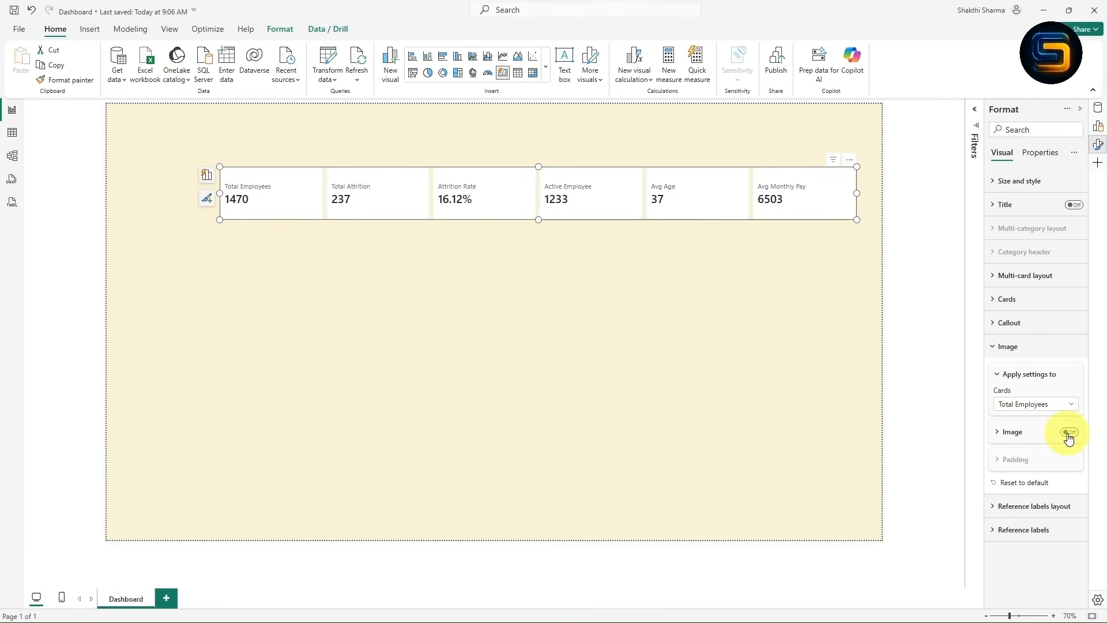
pyautogui.click(1068, 432)
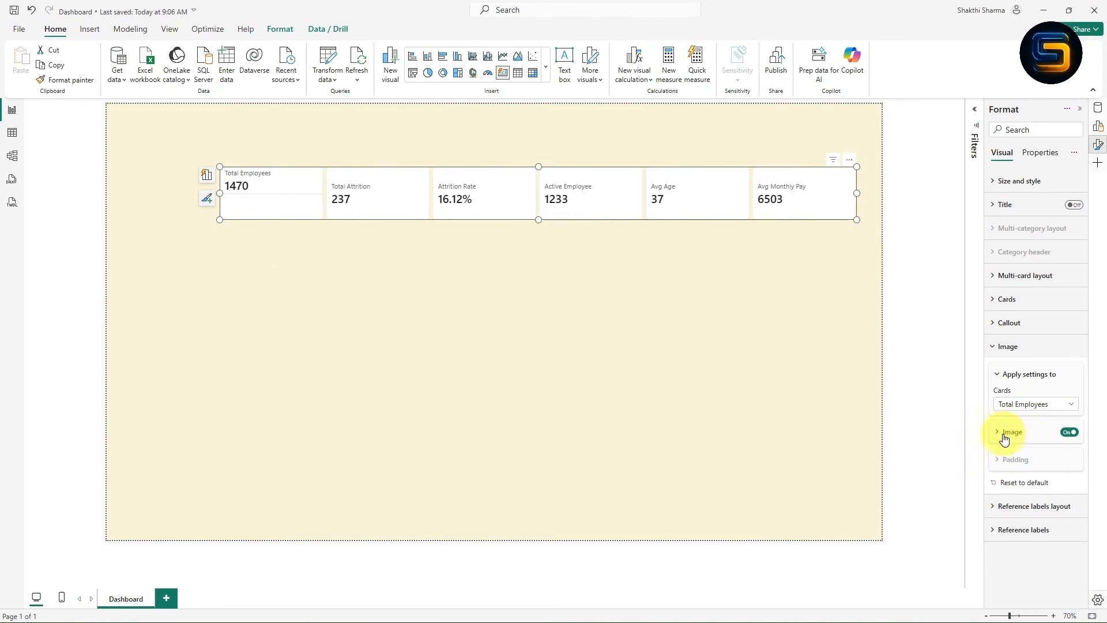
# - Upload the Employee picture from the Images folder as the Total Employees card's image
pyautogui.click(1006, 437)
pyautogui.scroll(-5, 1031, 415)
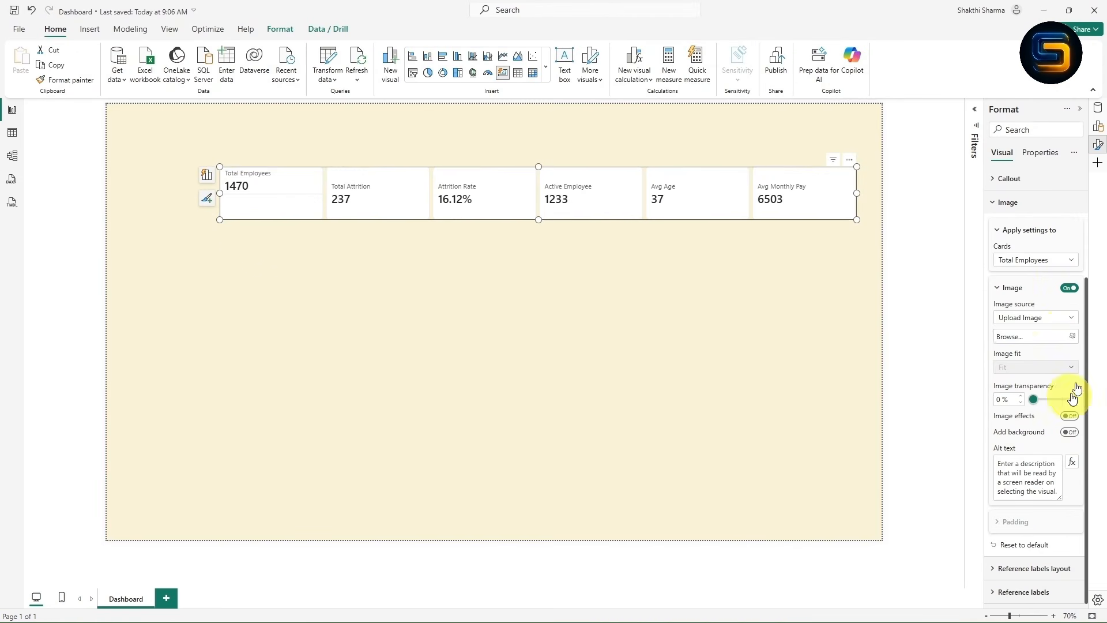
pyautogui.click(1075, 339)
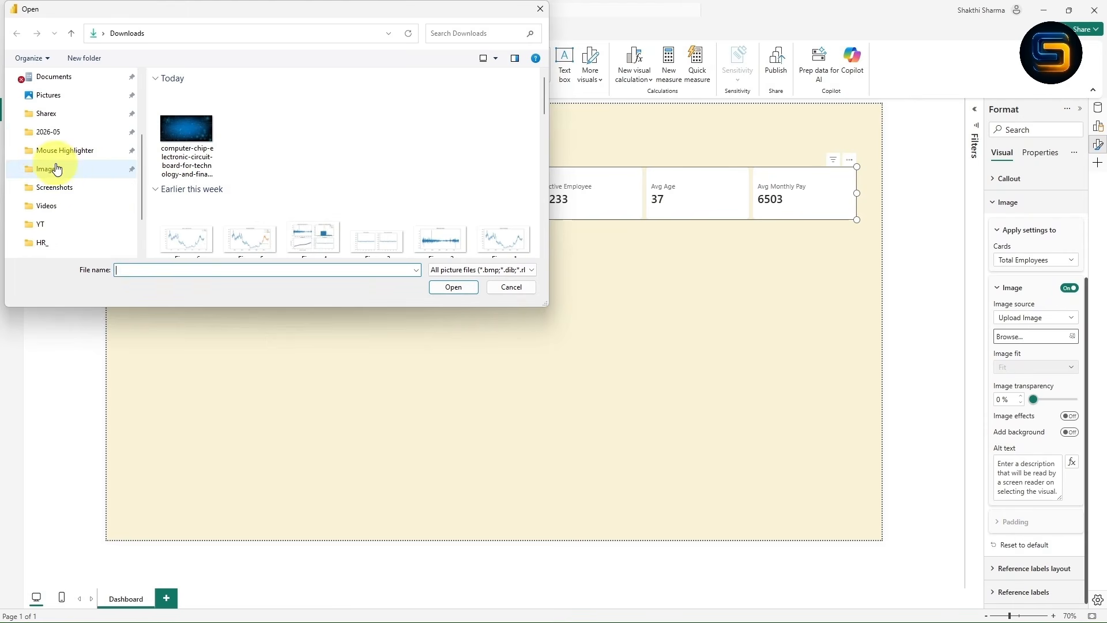
pyautogui.click(56, 176)
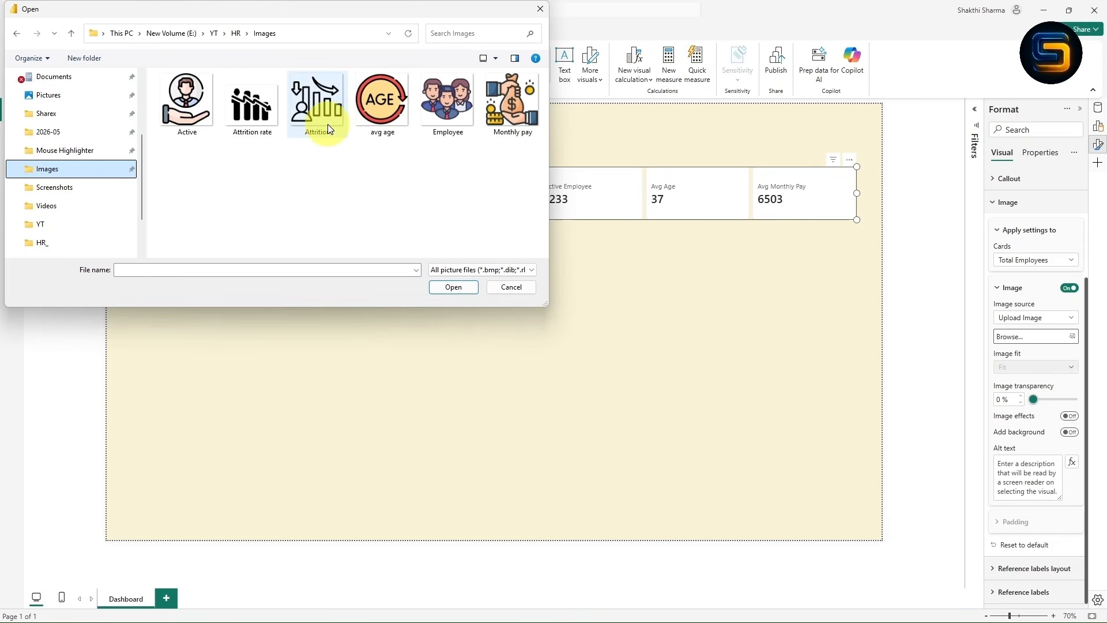
pyautogui.click(448, 110)
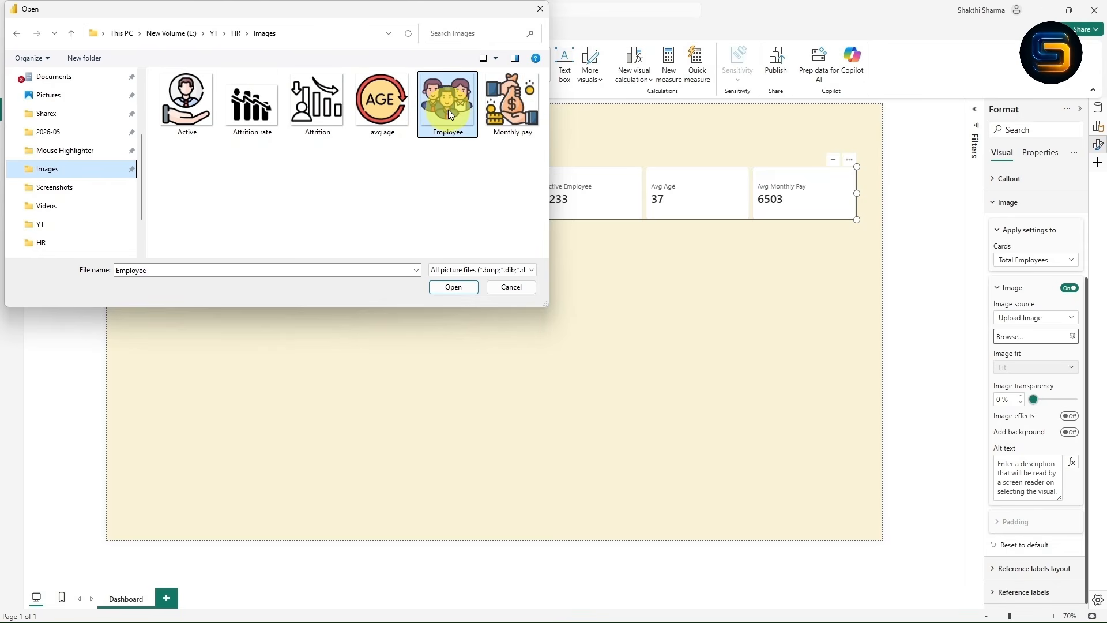
pyautogui.click(454, 286)
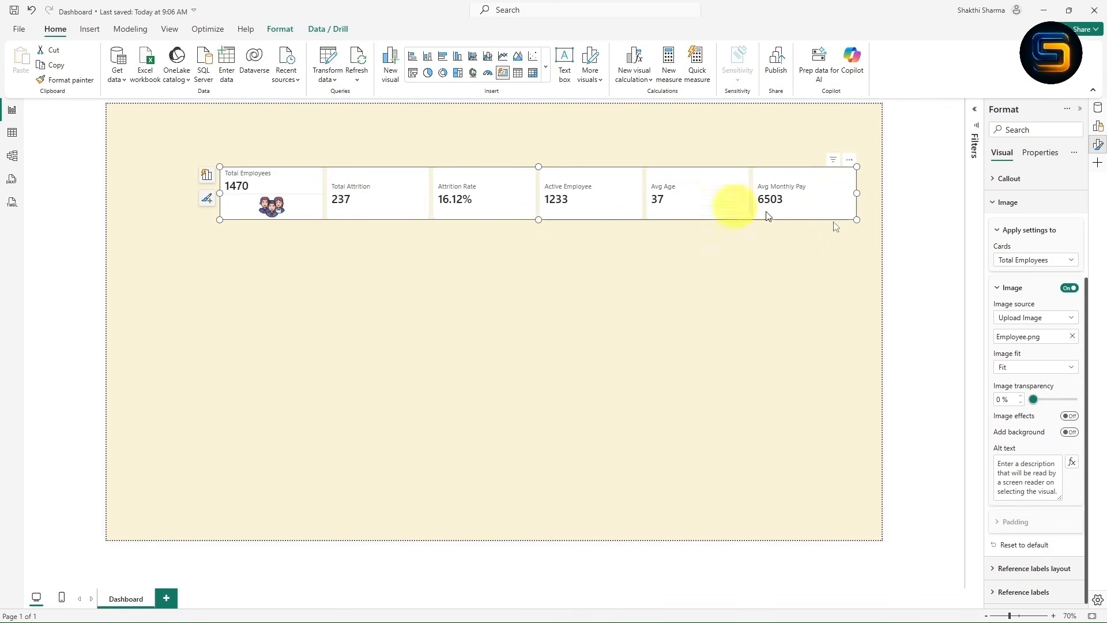
# - Turn on the image for the Total Attrition card and upload the Attrition picture for it
pyautogui.click(1032, 263)
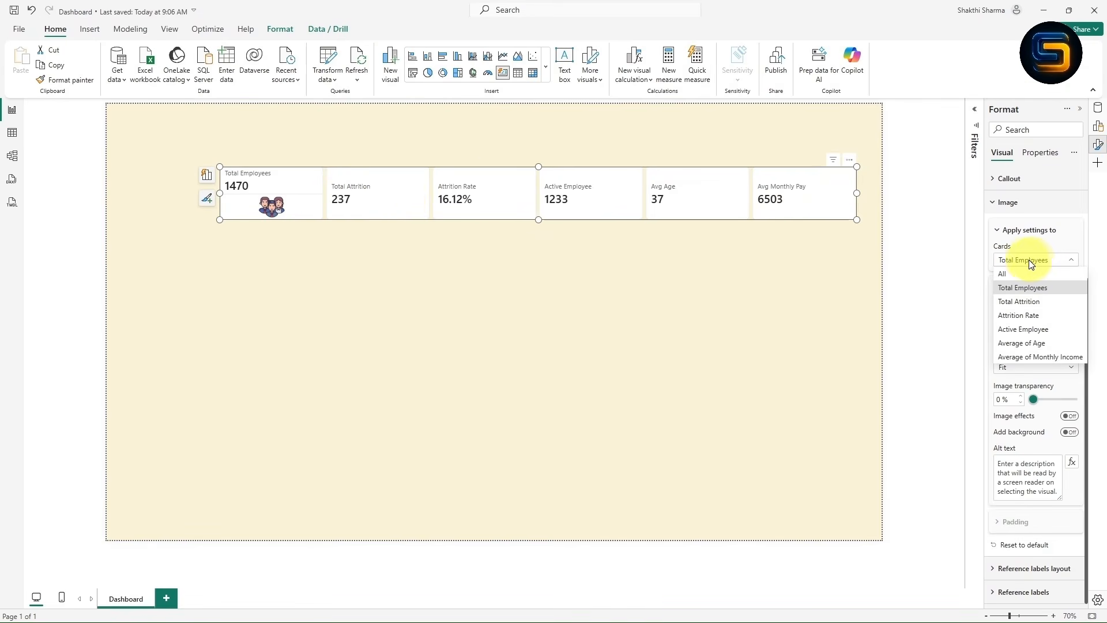
pyautogui.click(1026, 301)
pyautogui.click(1068, 288)
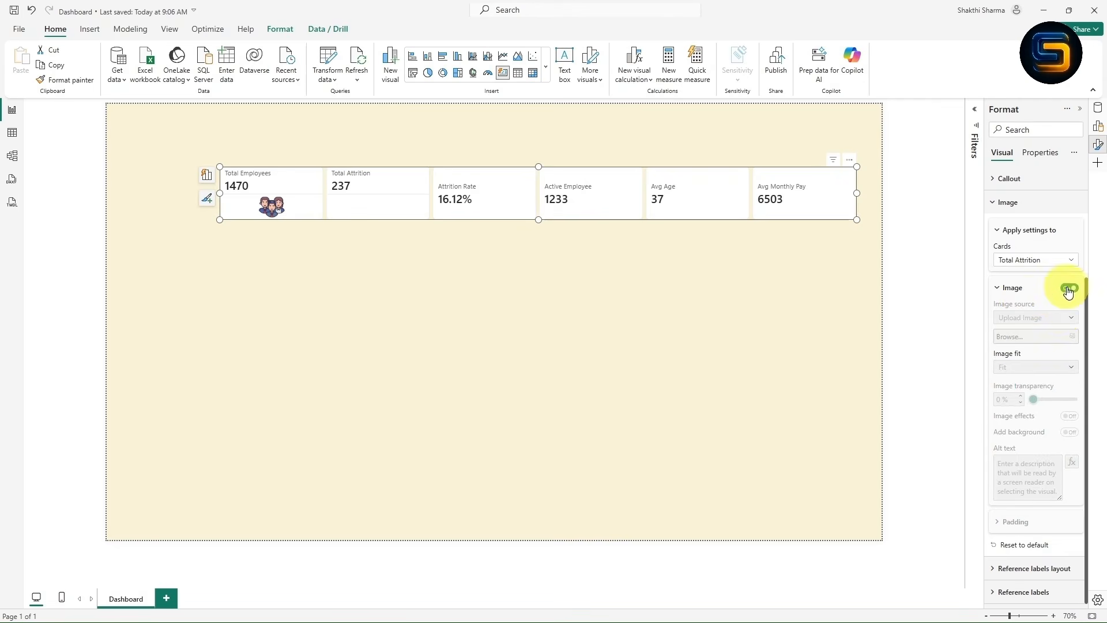
pyautogui.click(1072, 337)
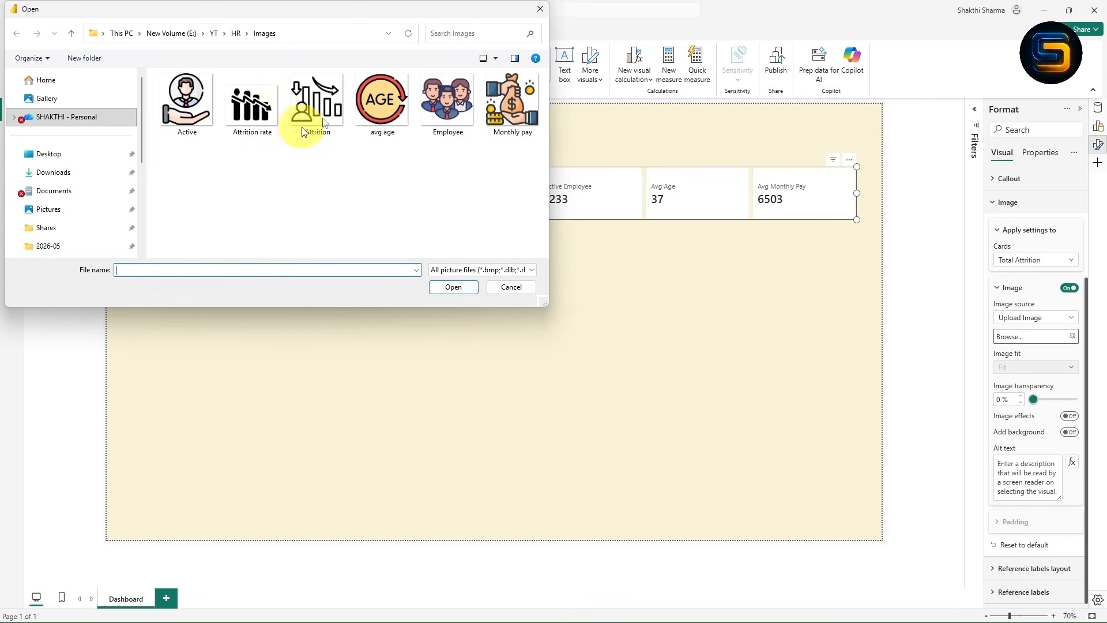
pyautogui.click(319, 105)
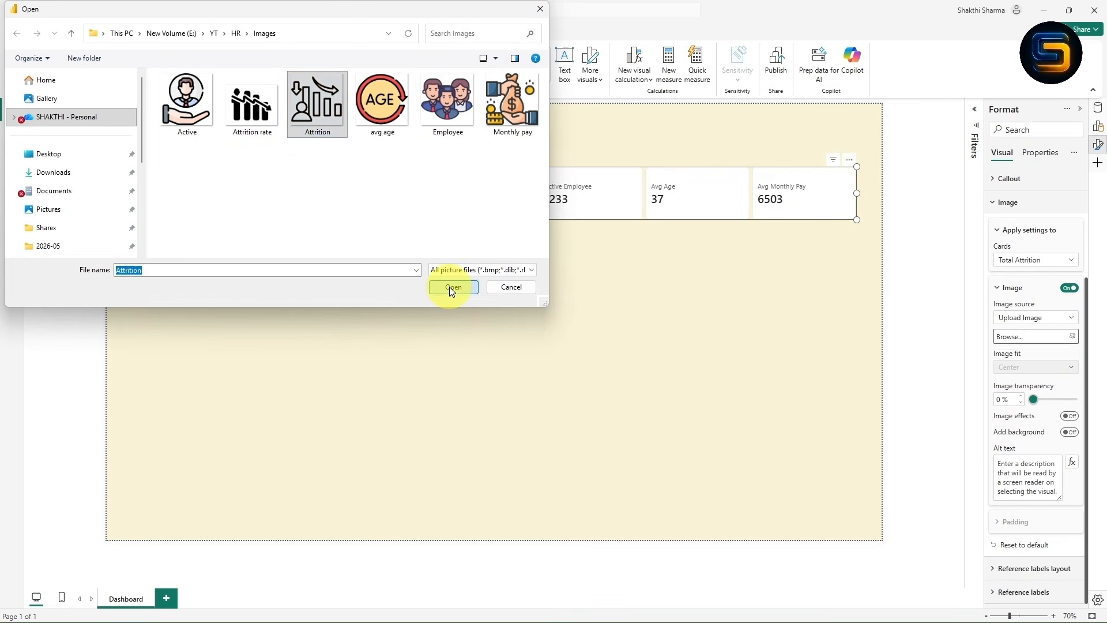
pyautogui.click(451, 287)
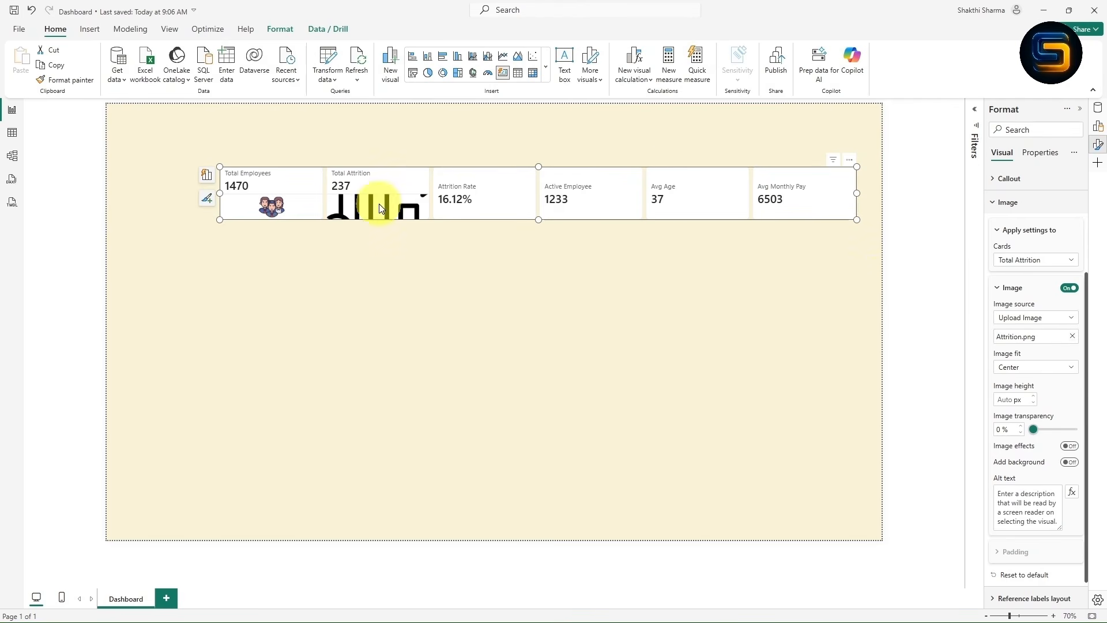
# - Set the Total Attrition image's fit to Fit and upload the Attrition rate picture as the Attrition Rate card's image
pyautogui.click(1031, 376)
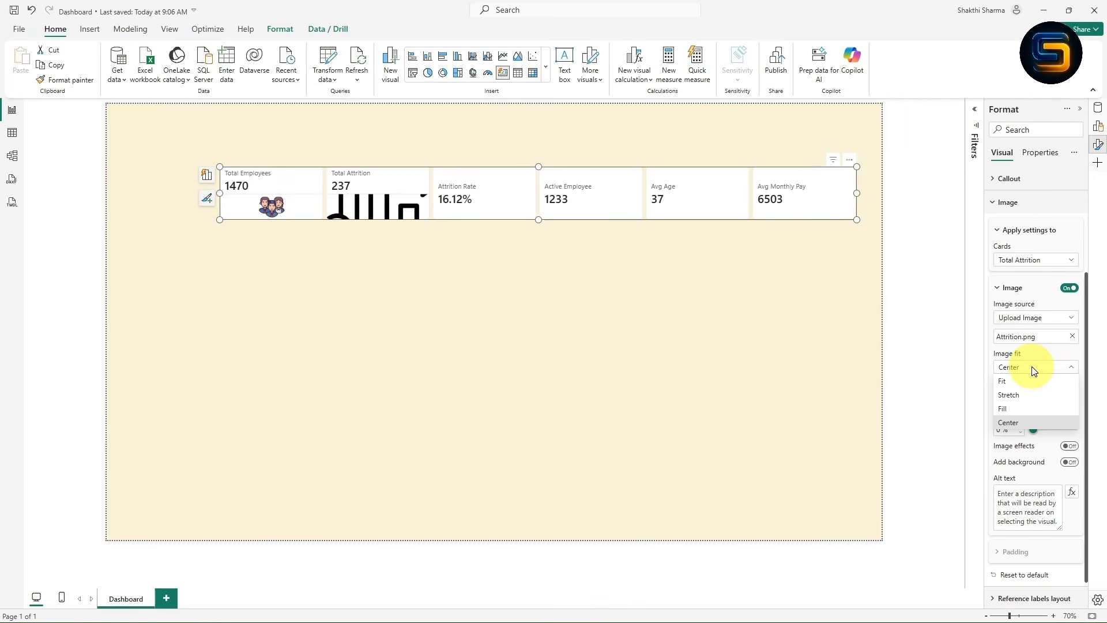
pyautogui.click(1021, 382)
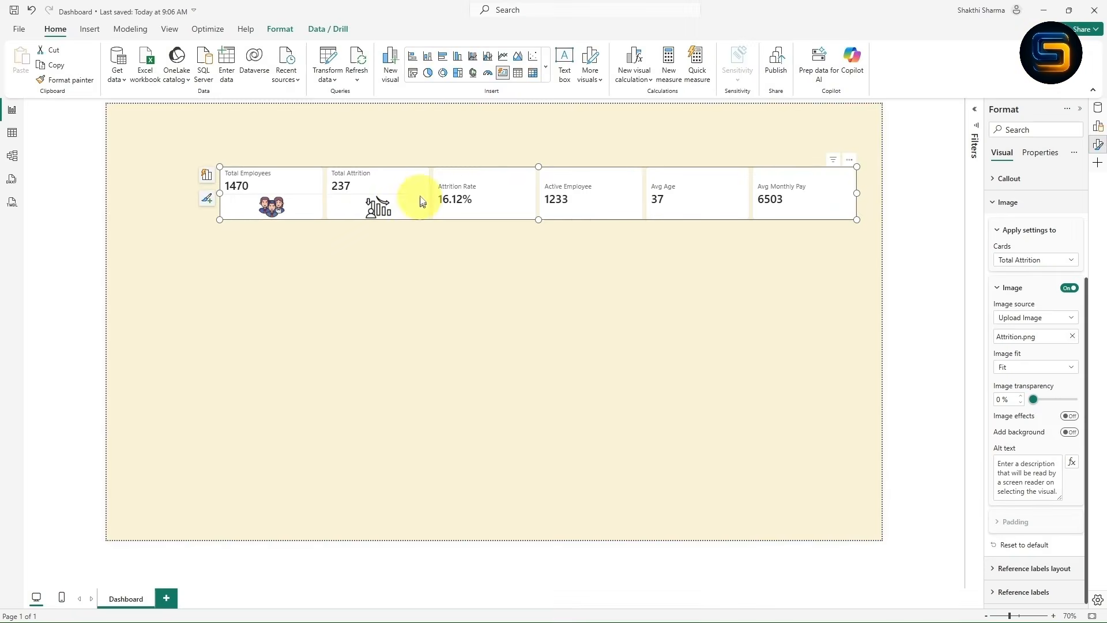
pyautogui.click(1037, 260)
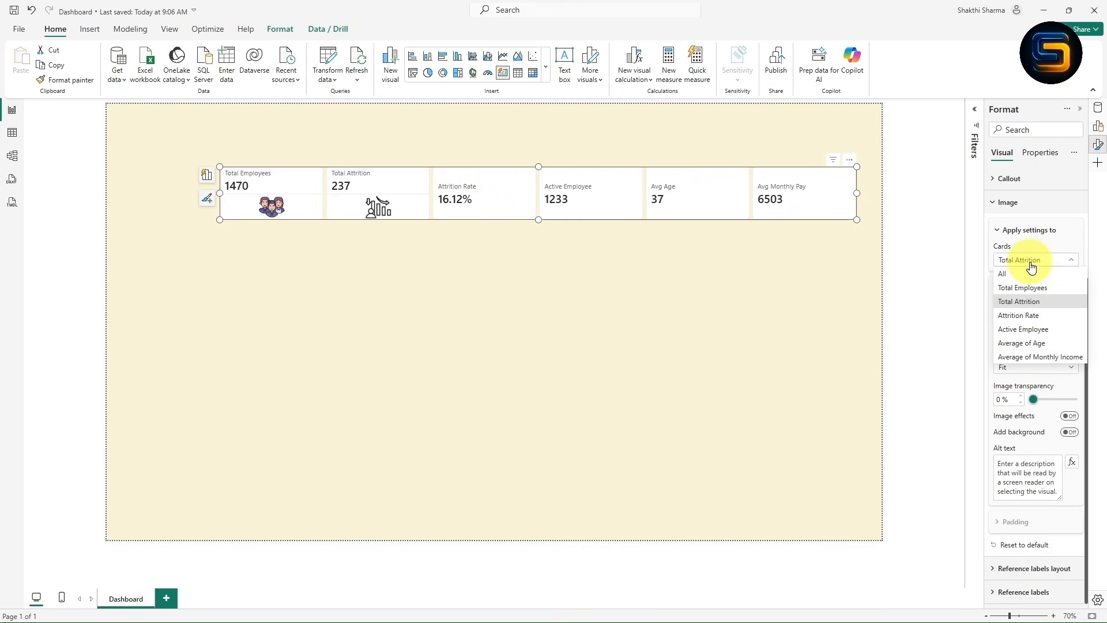
pyautogui.click(1018, 315)
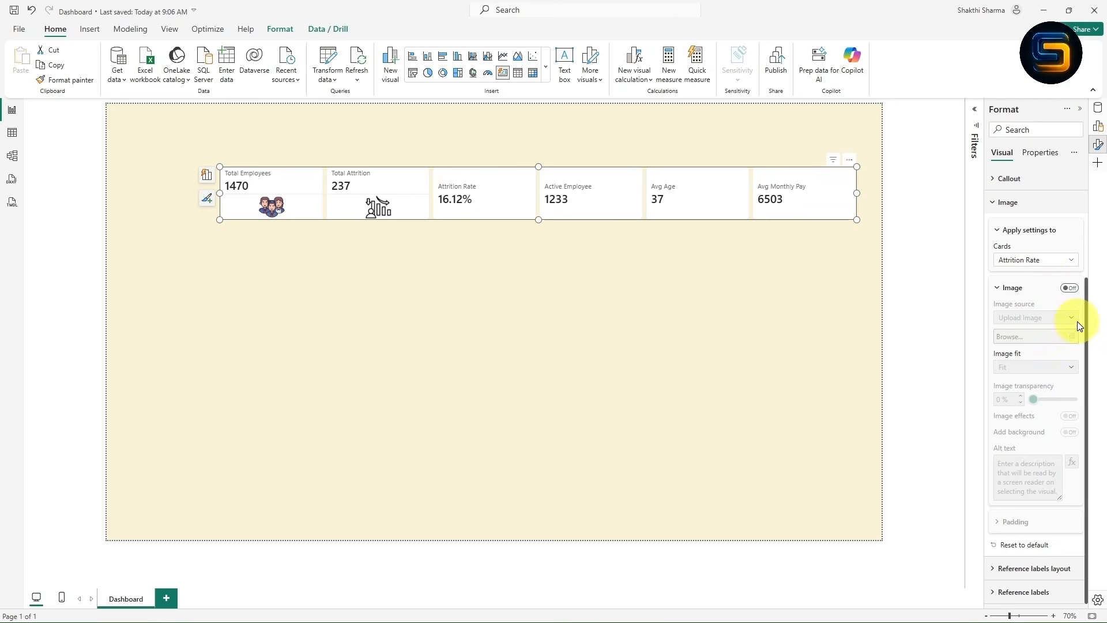
pyautogui.click(1068, 291)
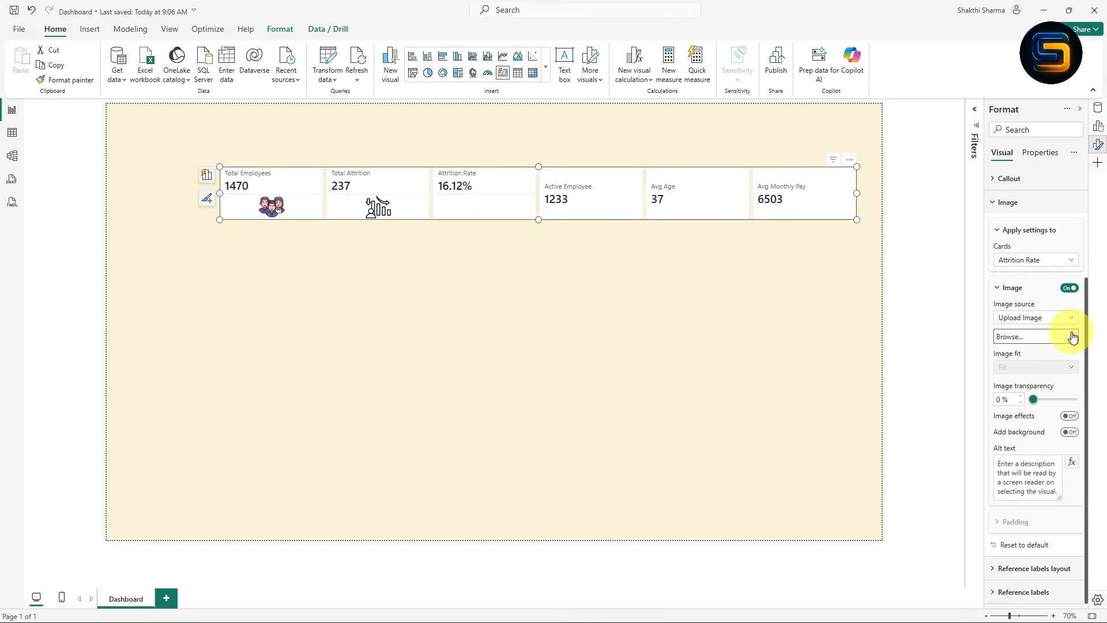
pyautogui.click(1071, 336)
pyautogui.click(244, 106)
pyautogui.click(476, 292)
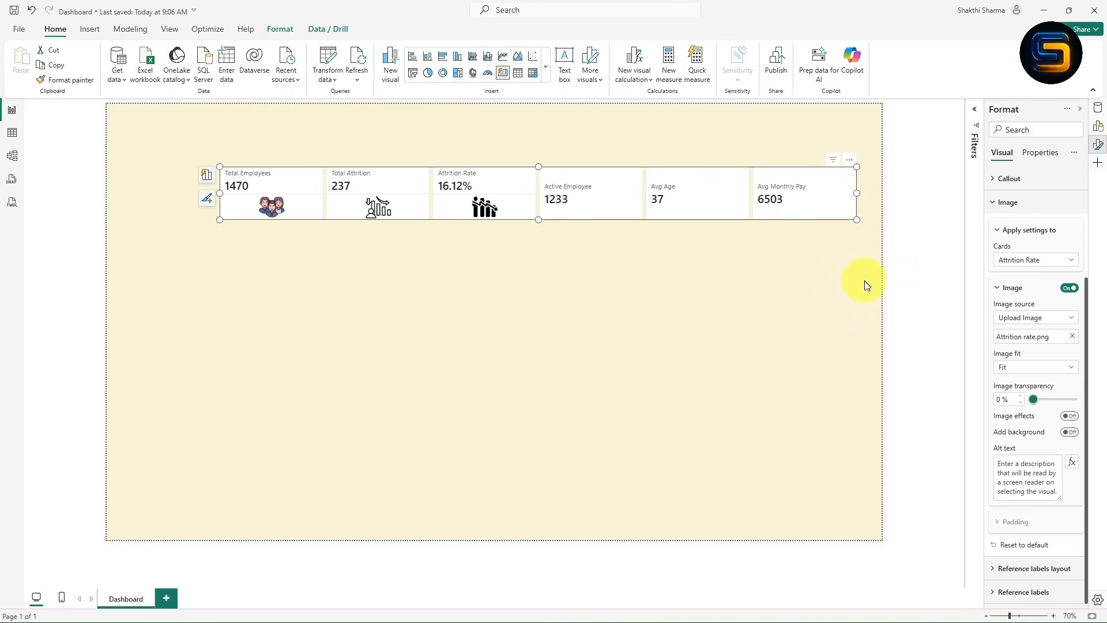
# - Turn on the image for the Active Employee card and upload the Active picture for it
pyautogui.click(1029, 260)
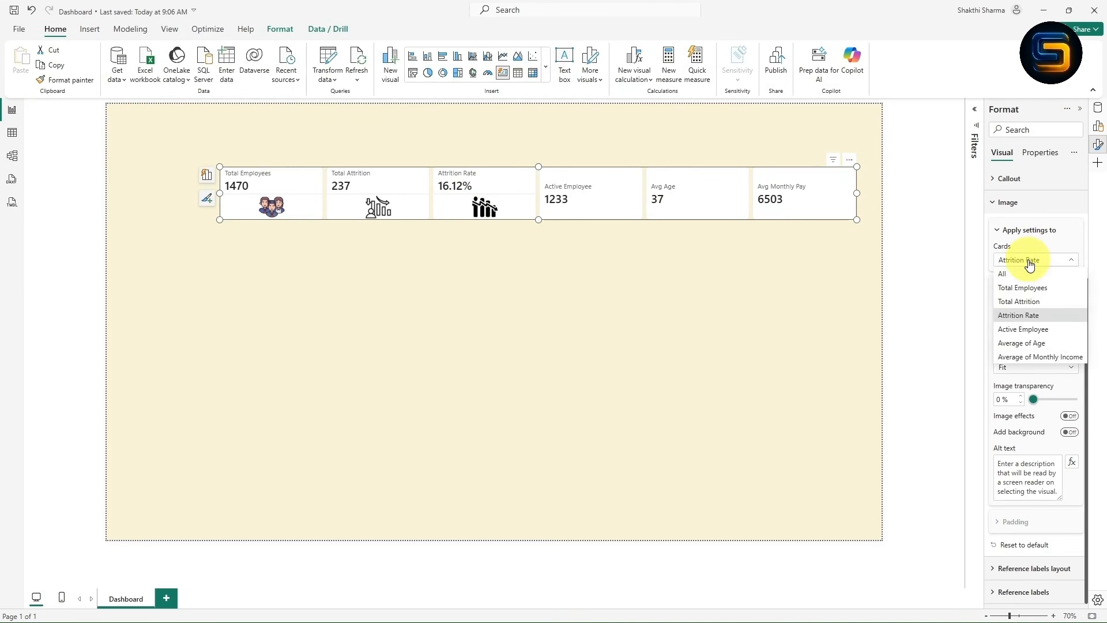
pyautogui.click(1022, 330)
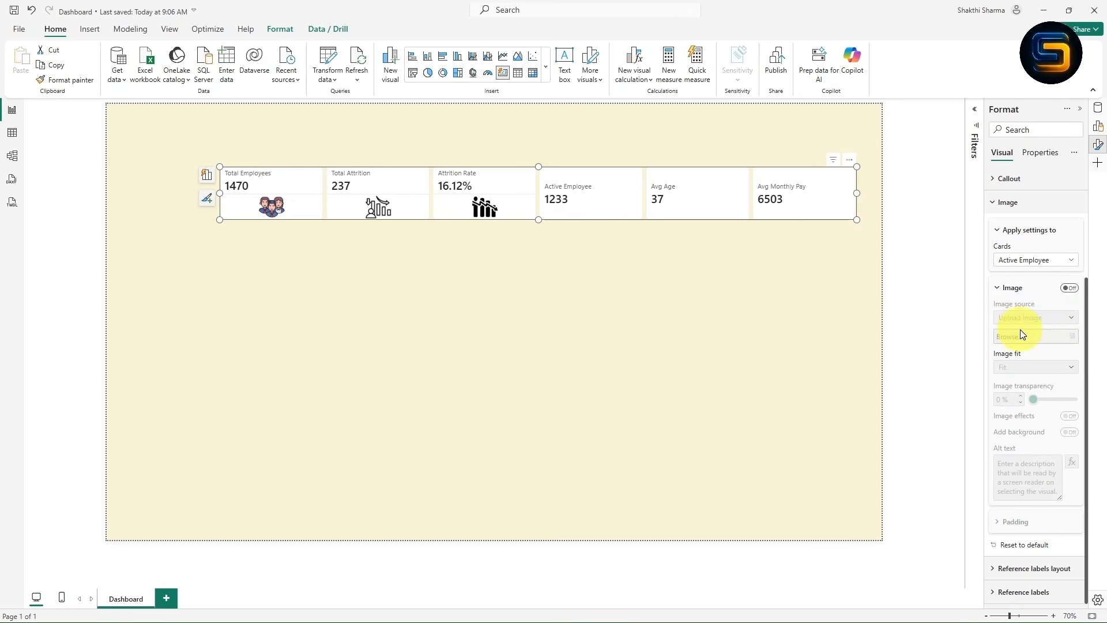
pyautogui.click(1070, 288)
pyautogui.click(1070, 339)
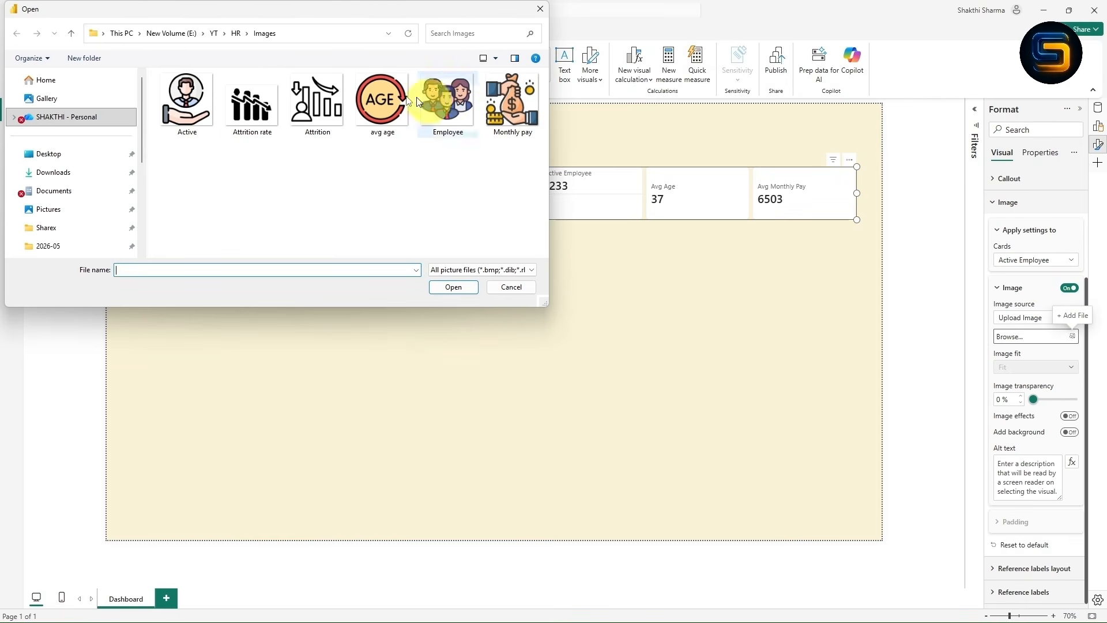
pyautogui.click(196, 105)
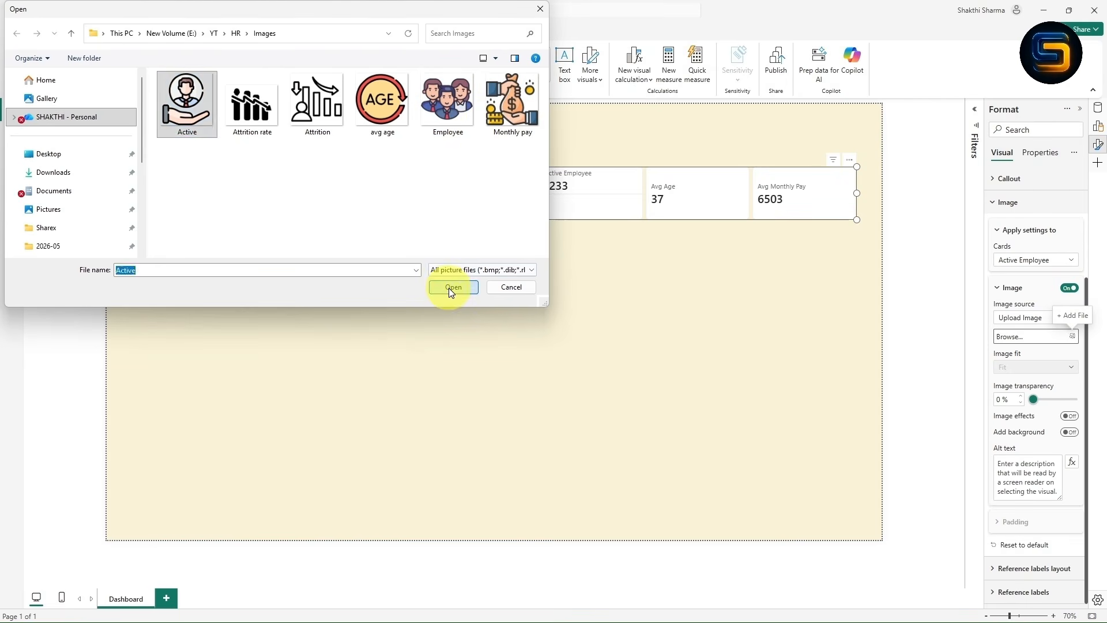
pyautogui.click(450, 286)
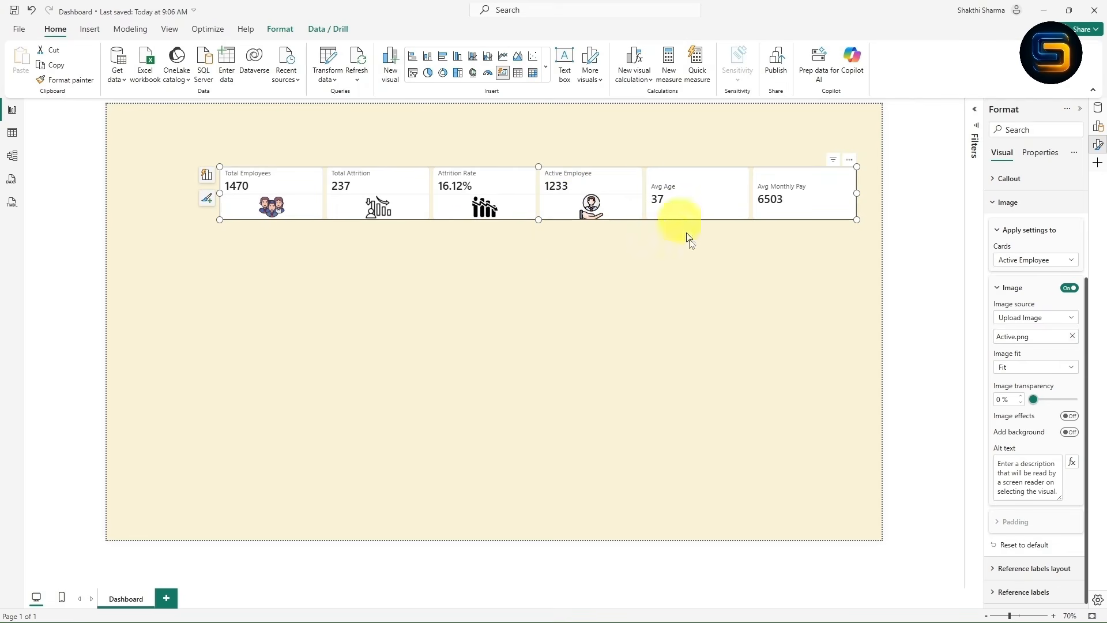
# - Turn on the image for the Average of Age card and upload the avg age picture for it
pyautogui.click(1022, 264)
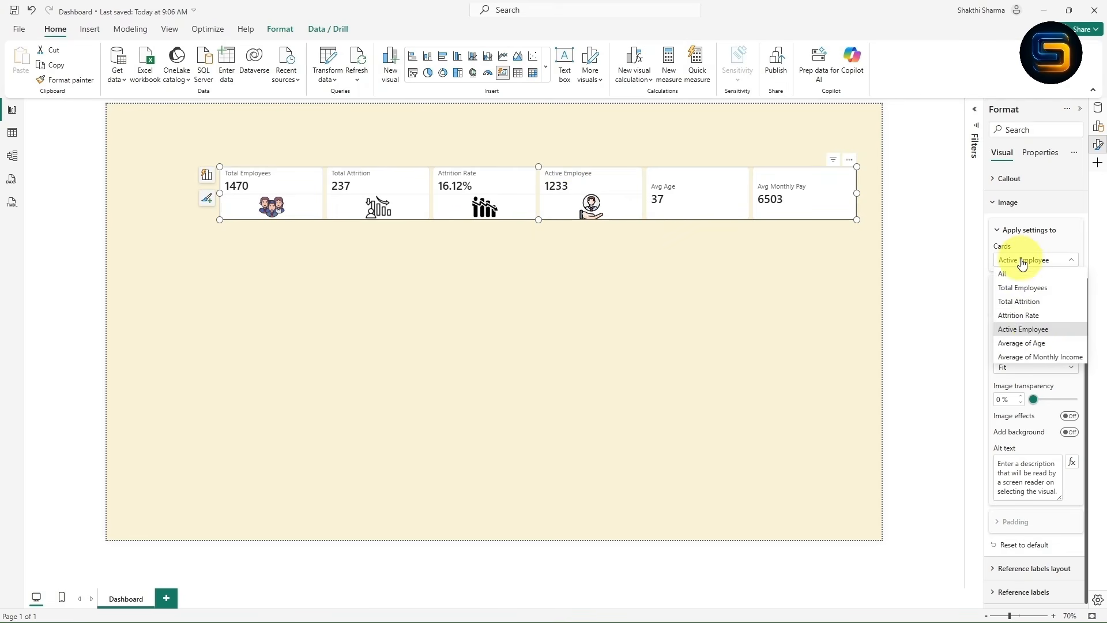
pyautogui.click(1032, 345)
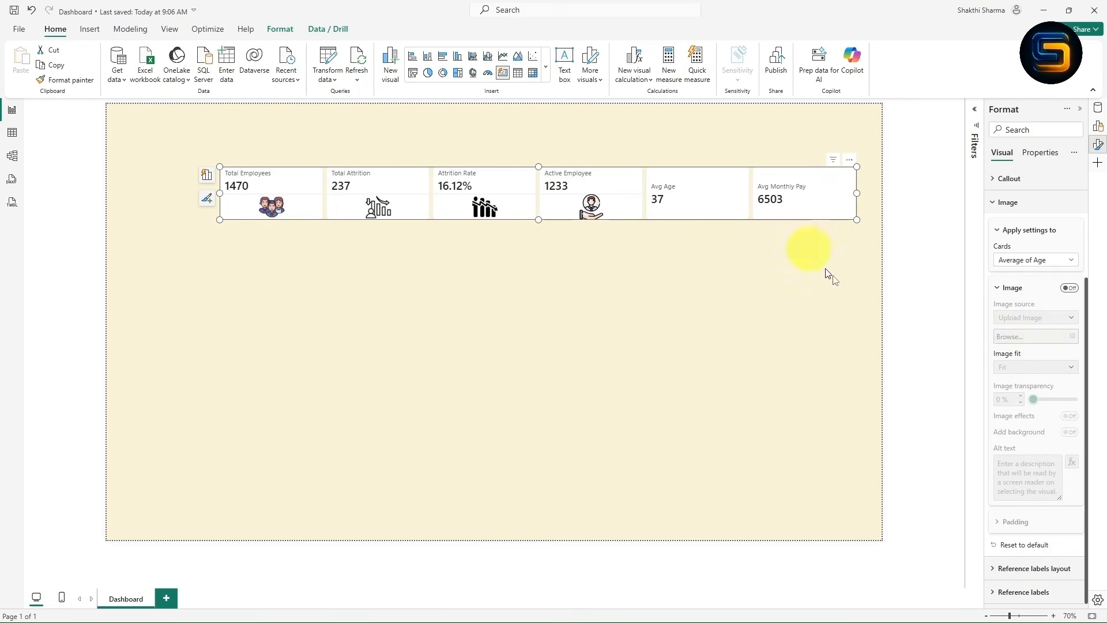
pyautogui.click(1069, 288)
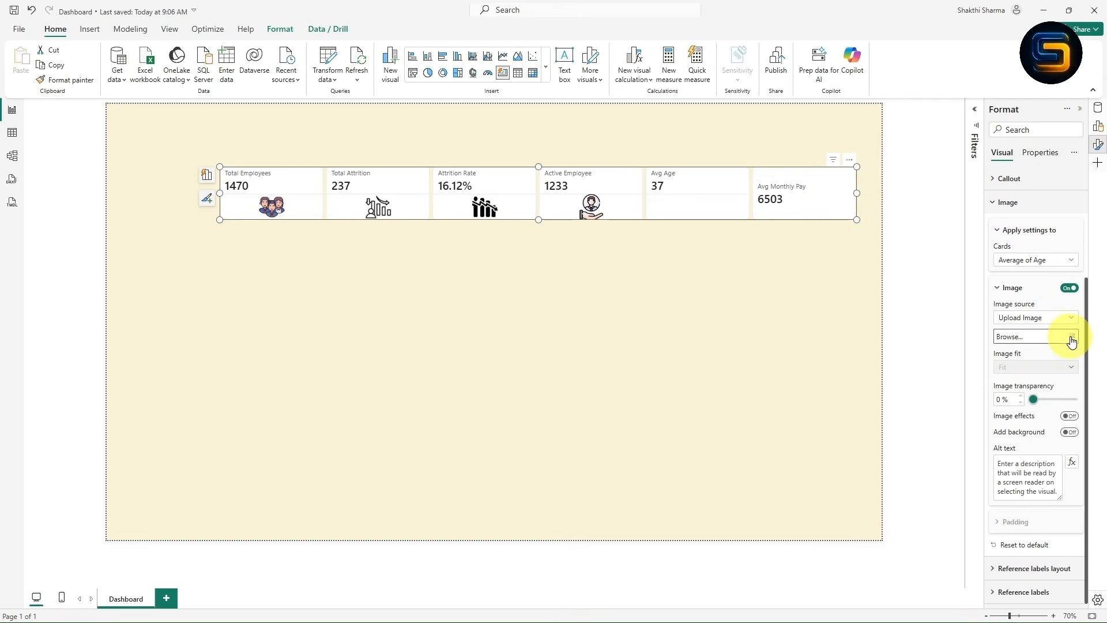
pyautogui.click(1070, 336)
pyautogui.click(386, 105)
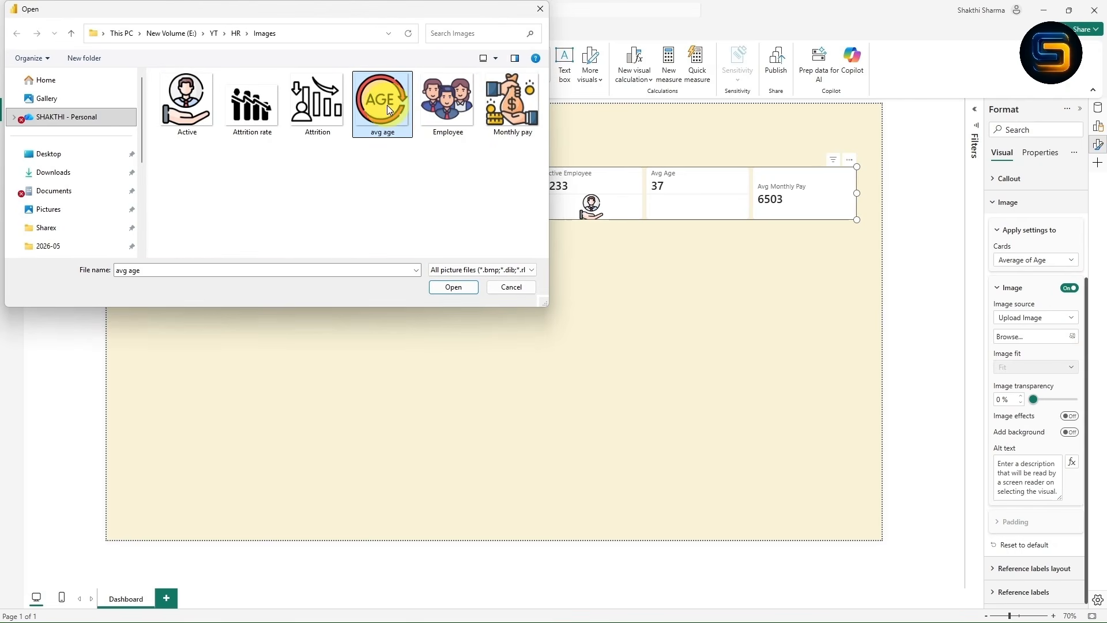
pyautogui.click(453, 287)
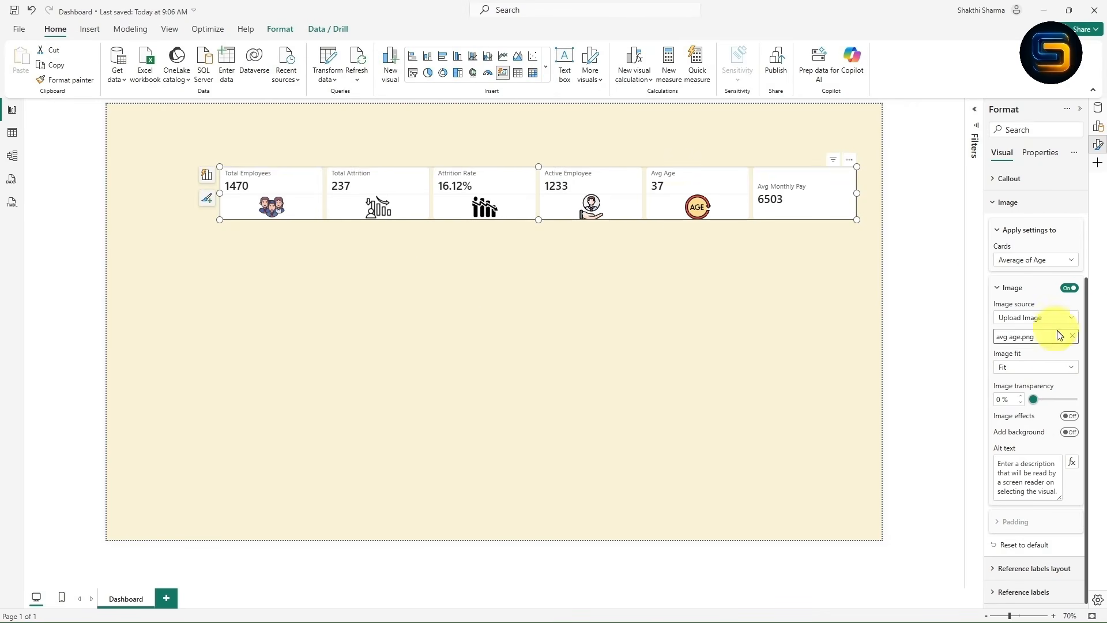
# - Turn on the image for the Average of Monthly Income card and upload the Monthly pay picture for it
pyautogui.click(1043, 259)
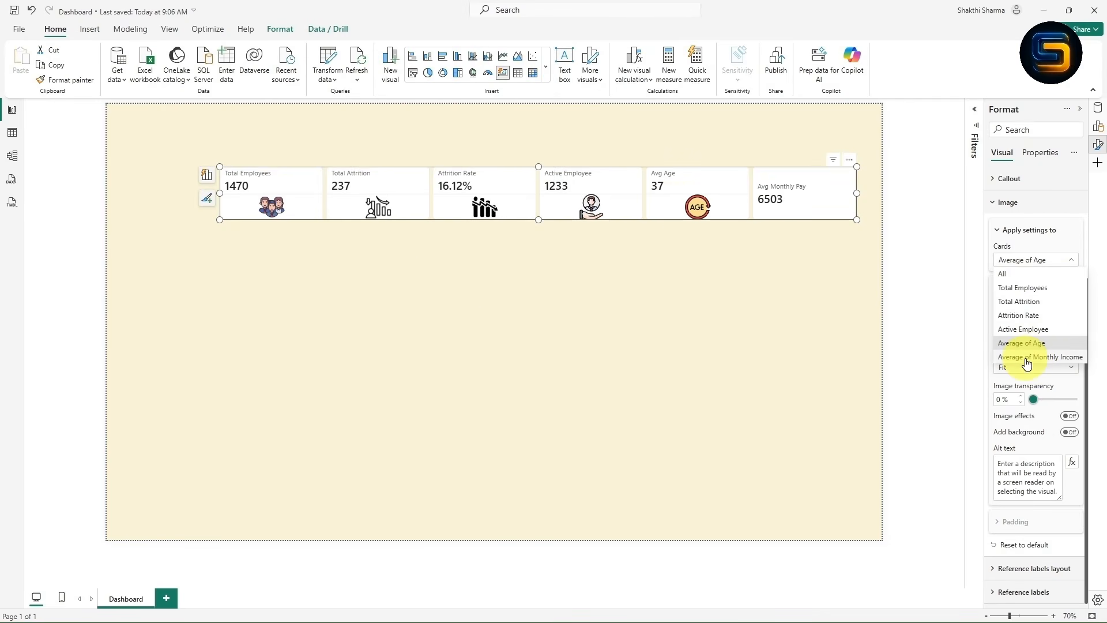
pyautogui.click(1026, 358)
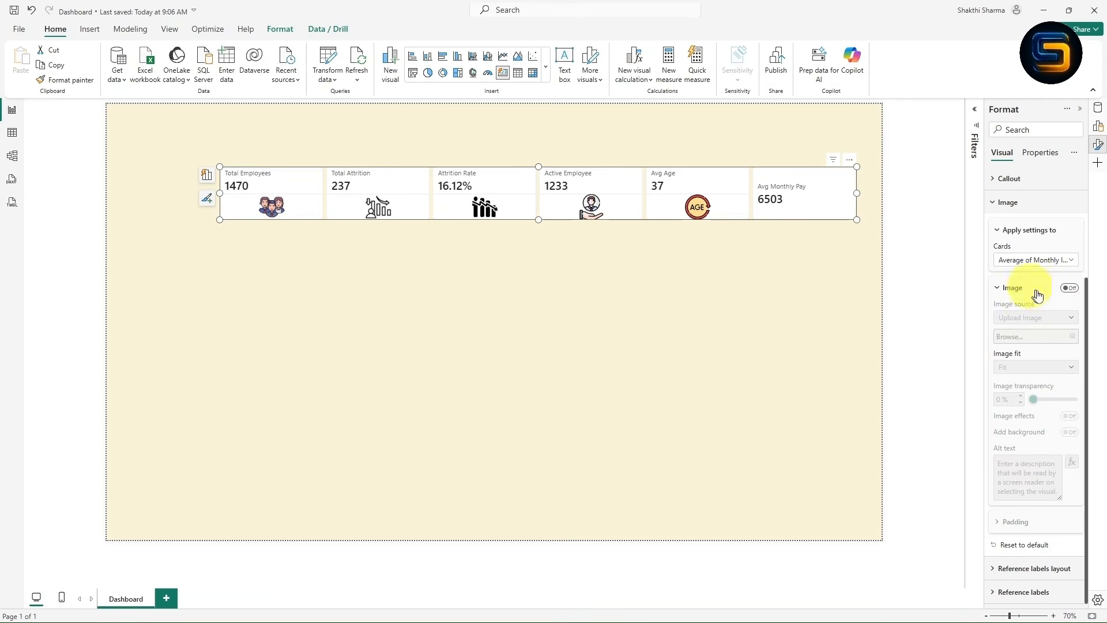
pyautogui.click(1066, 288)
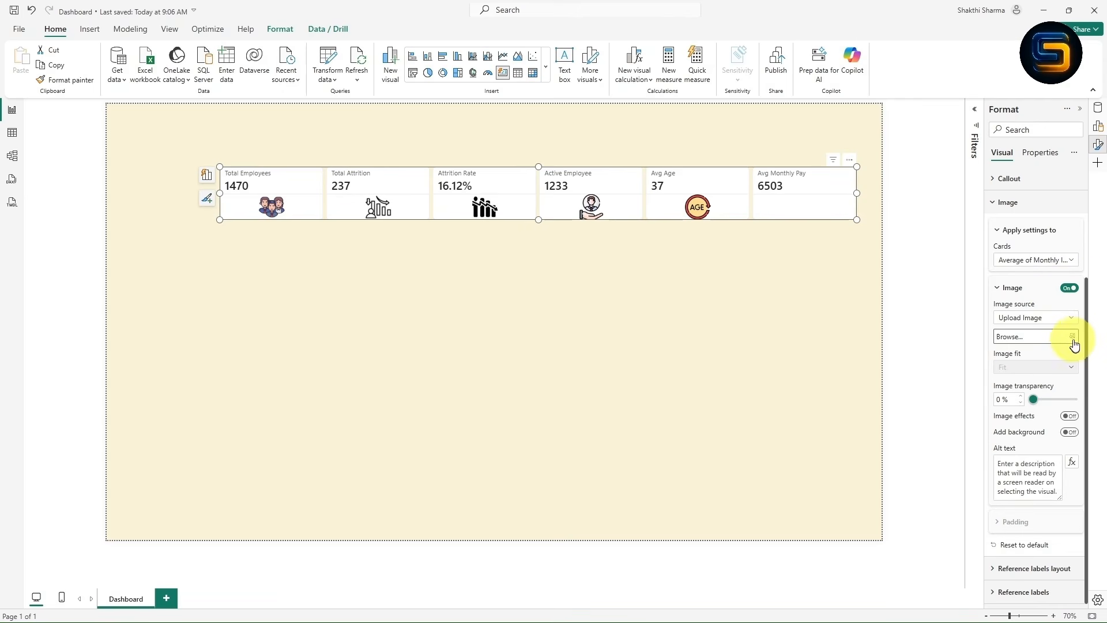
pyautogui.click(1074, 340)
pyautogui.click(511, 108)
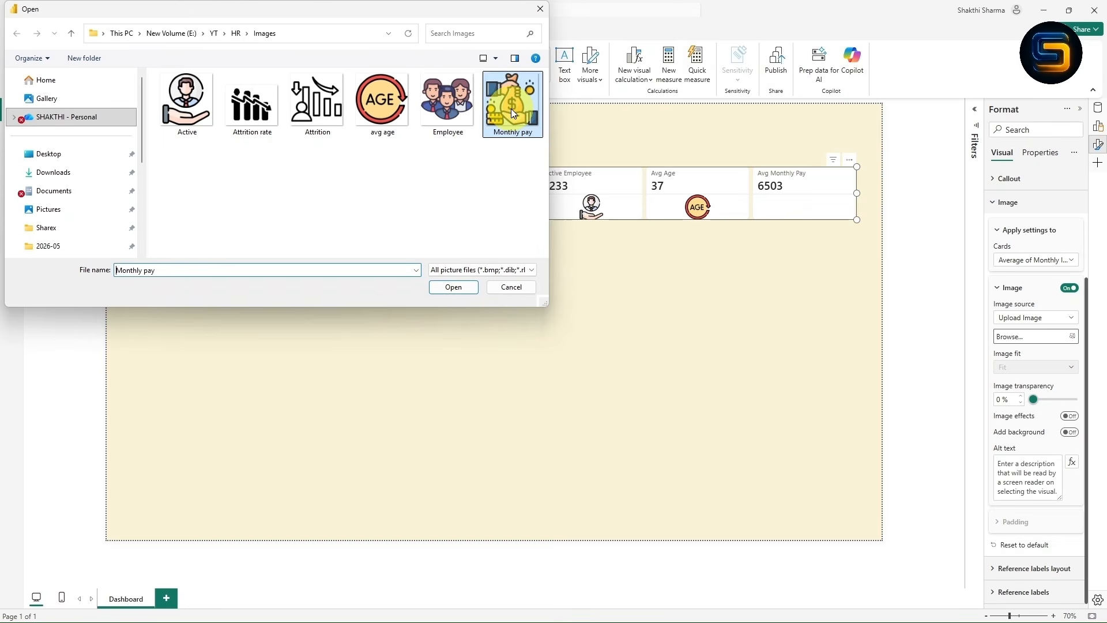
pyautogui.click(455, 288)
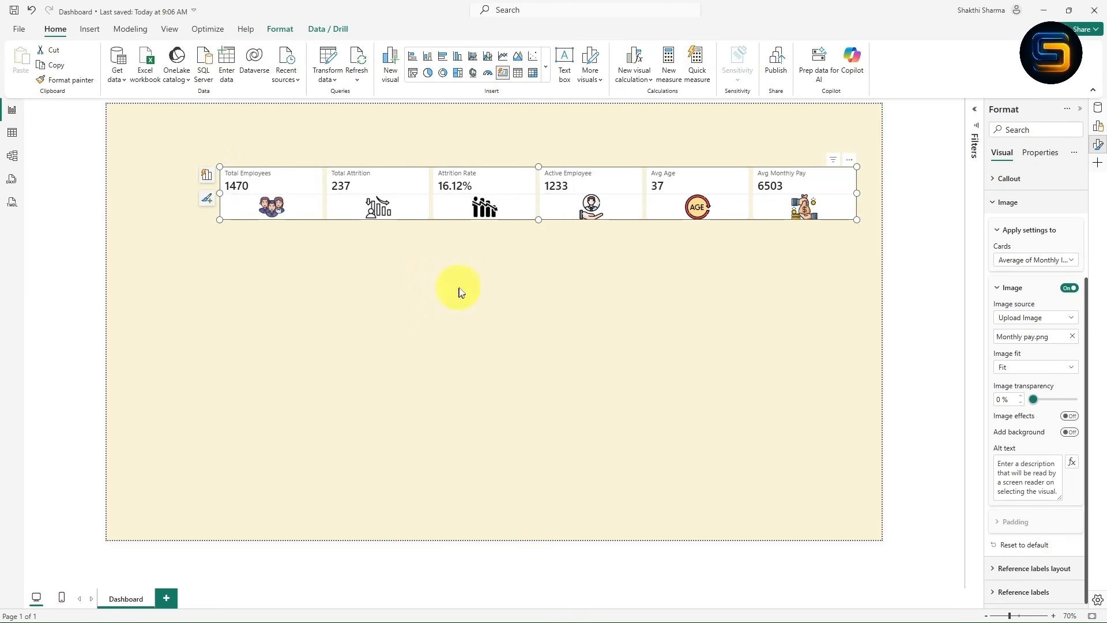
# - Enlarge the card visual by extending its upper-left corner outward, and collapse the image settings
pyautogui.moveTo(216, 163); pyautogui.dragTo(198, 149)
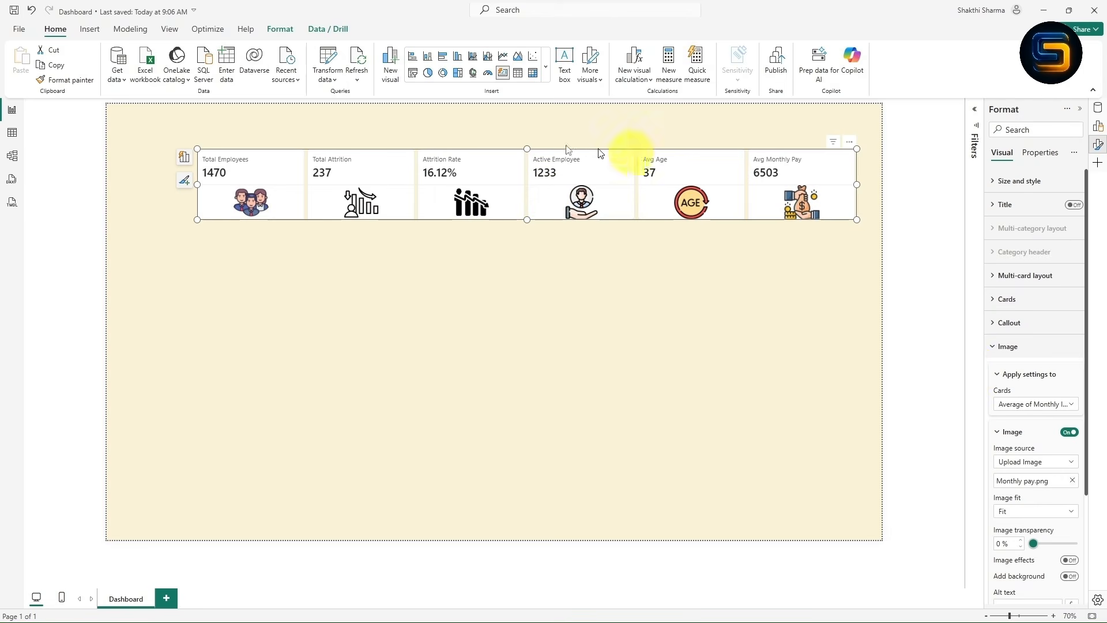
pyautogui.click(994, 347)
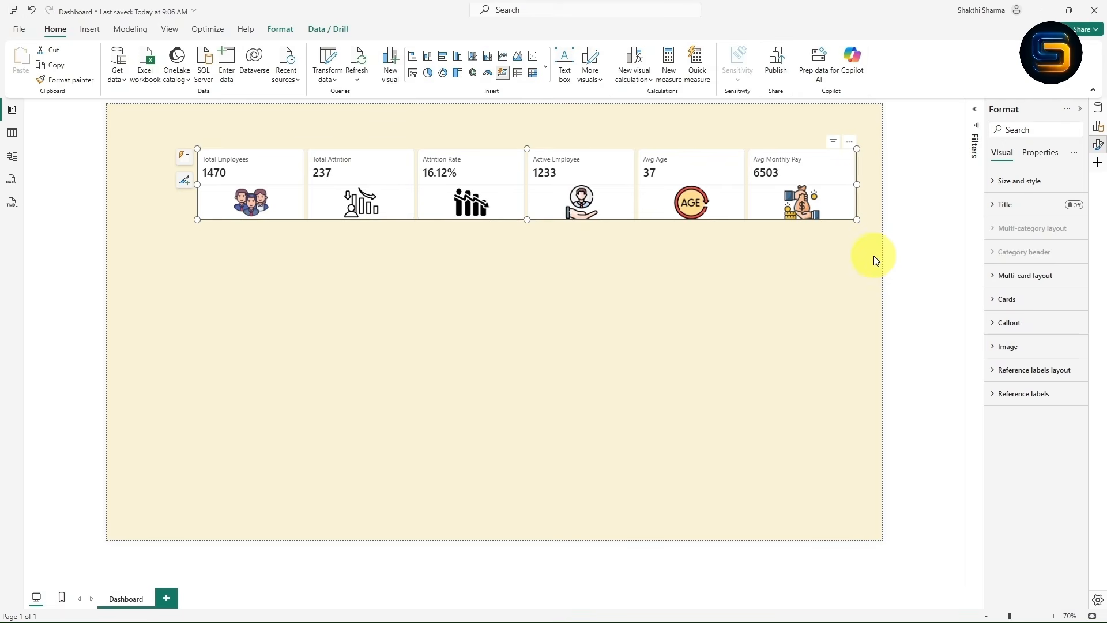
# - Try the Vertical arrangement for the multi-card layout with Tiles style and stretch the card visual to about three times its height
pyautogui.click(994, 276)
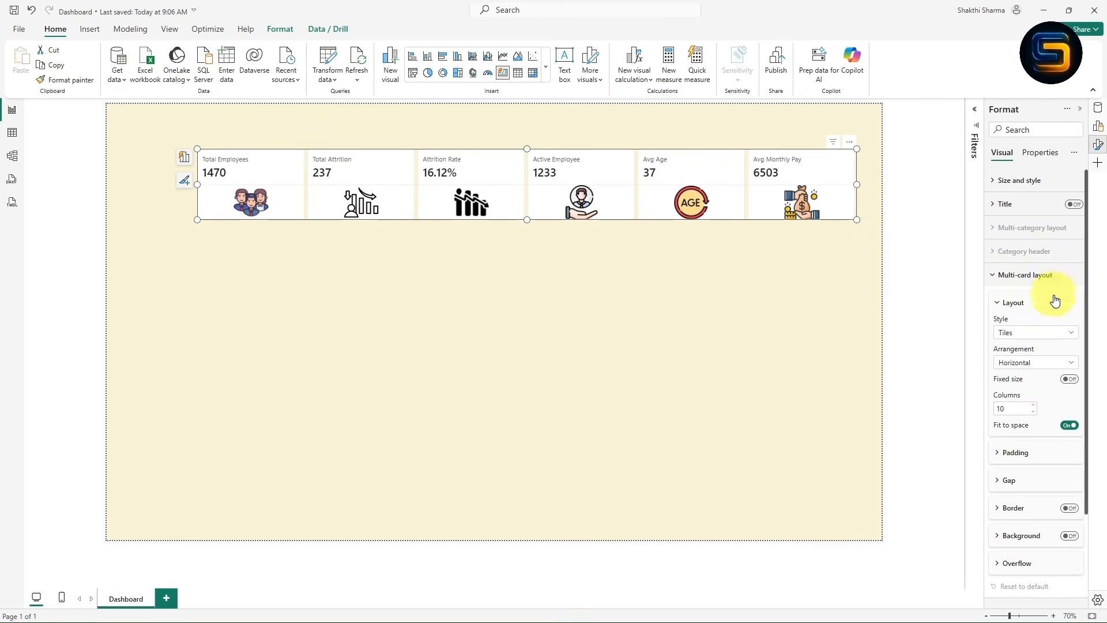
pyautogui.scroll(-2, 1043, 288)
pyautogui.click(1032, 220)
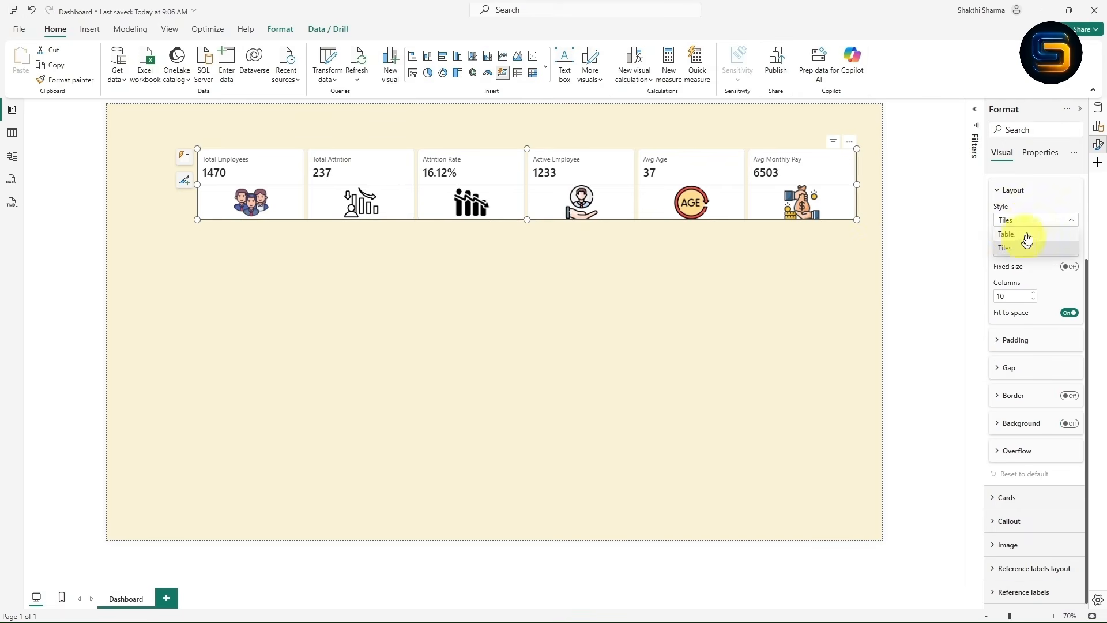
pyautogui.click(1025, 223)
pyautogui.click(1041, 252)
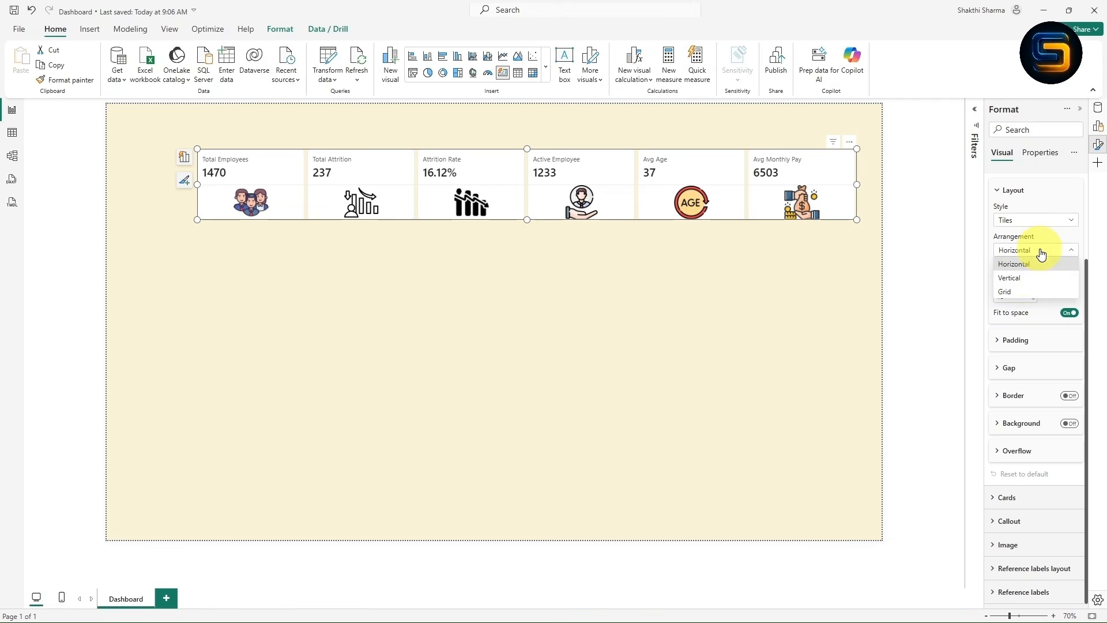
pyautogui.click(1022, 279)
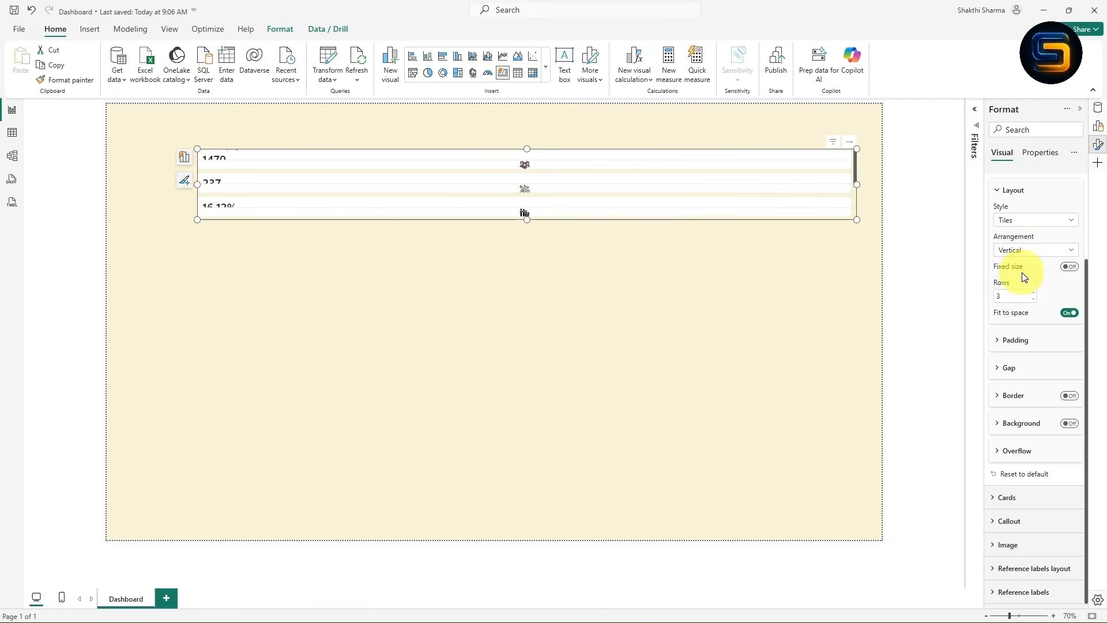
pyautogui.moveTo(527, 218); pyautogui.dragTo(527, 380)
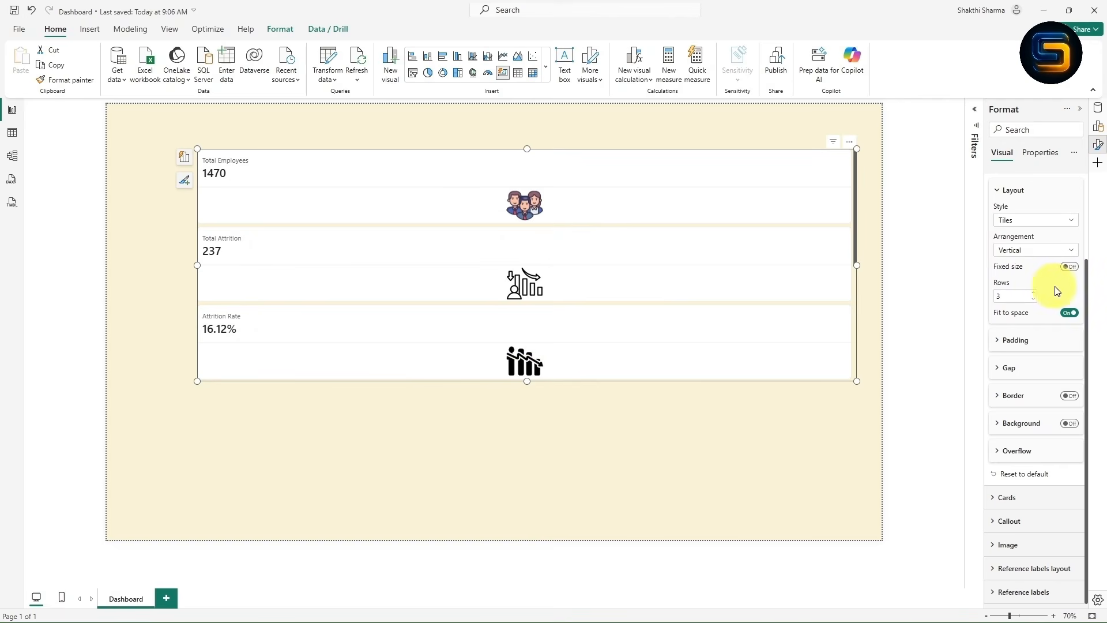
# - Set the multi-card arrangement back to Horizontal and shrink the card visual to a short strip with small icons
pyautogui.click(1019, 254)
pyautogui.click(1015, 264)
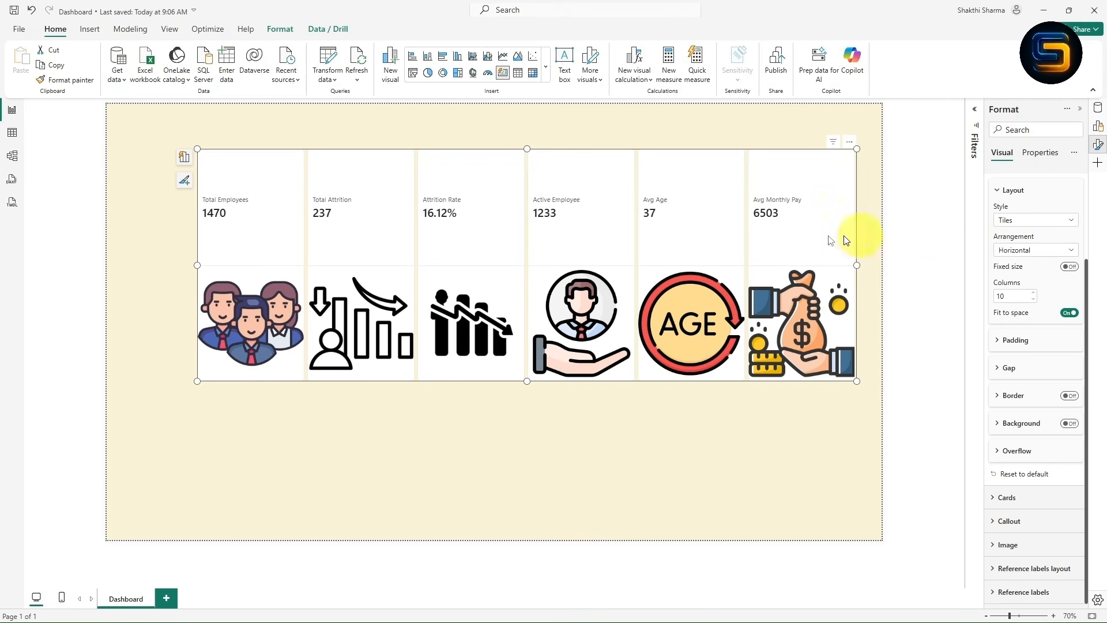
pyautogui.moveTo(524, 380); pyautogui.dragTo(573, 229)
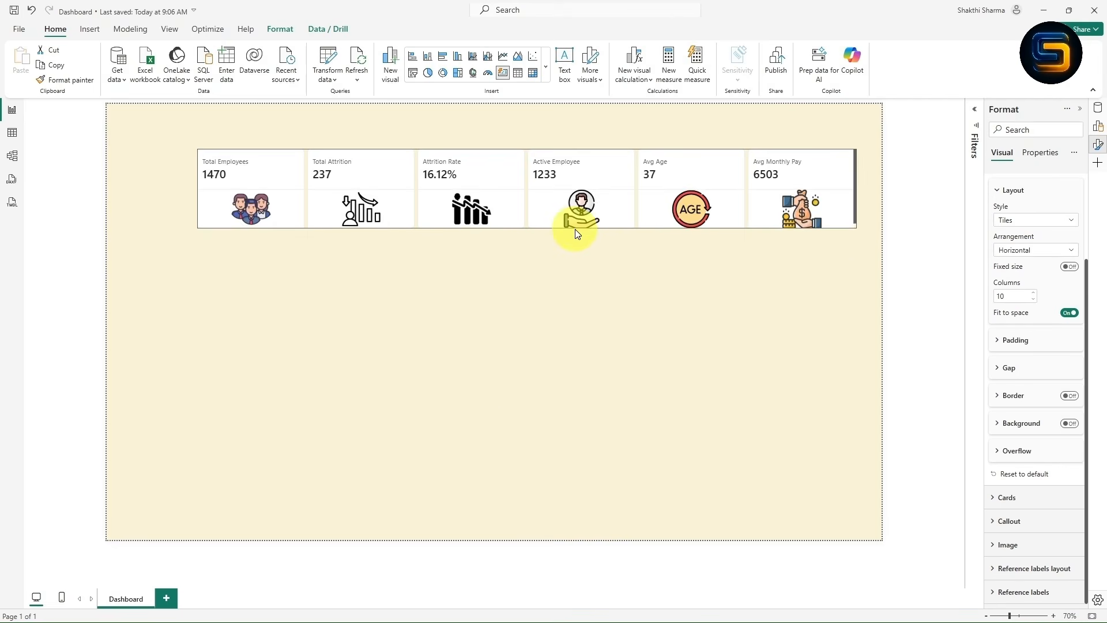
# - Try the fixed size, background and border options of the multi-card layout, switching each one off again
pyautogui.click(1070, 267)
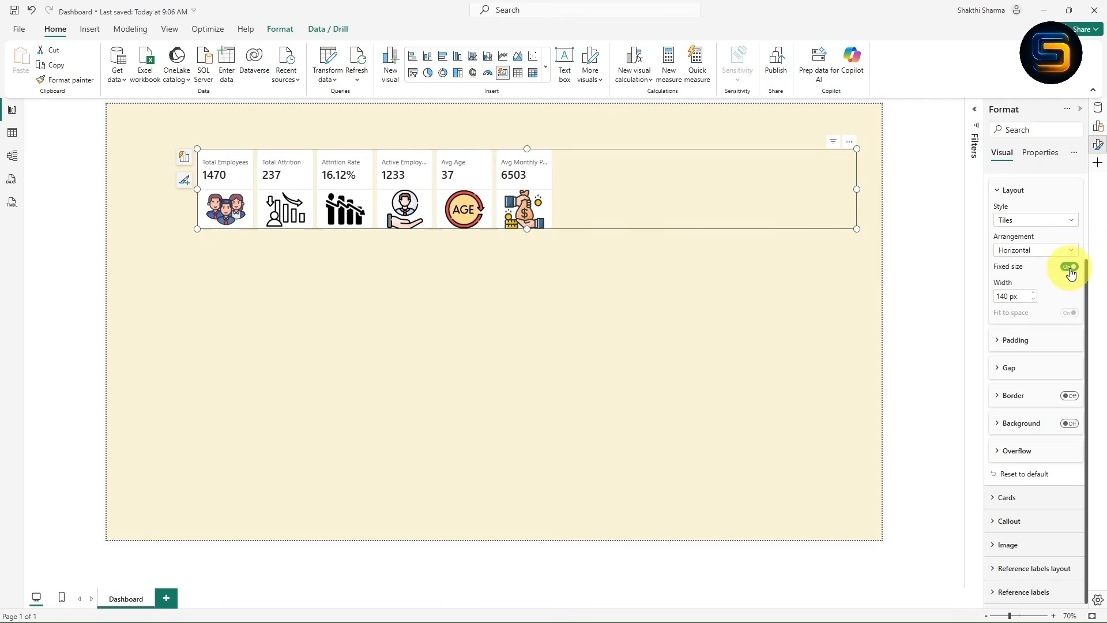
pyautogui.click(1070, 268)
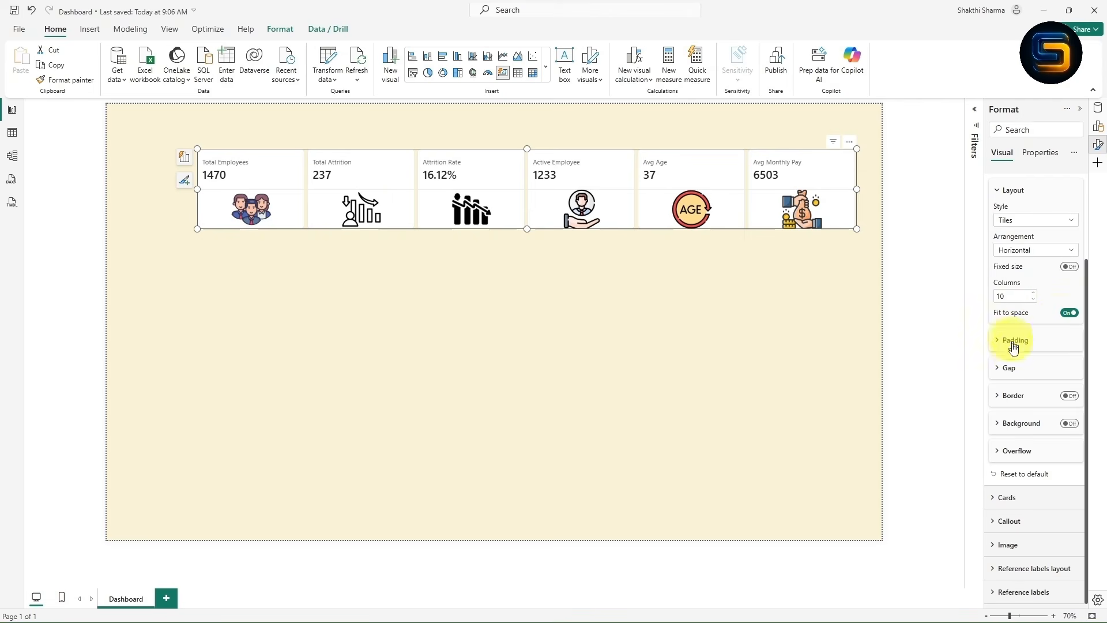
pyautogui.scroll(3, 1009, 323)
pyautogui.scroll(-3, 1031, 403)
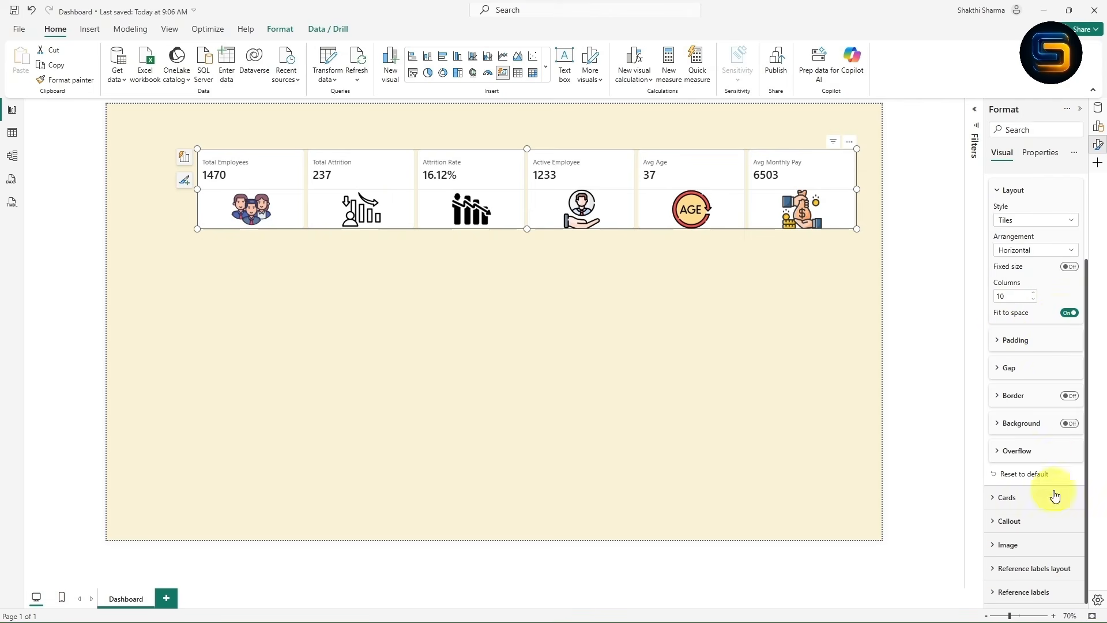
pyautogui.click(1068, 423)
pyautogui.click(1068, 423)
pyautogui.click(1068, 450)
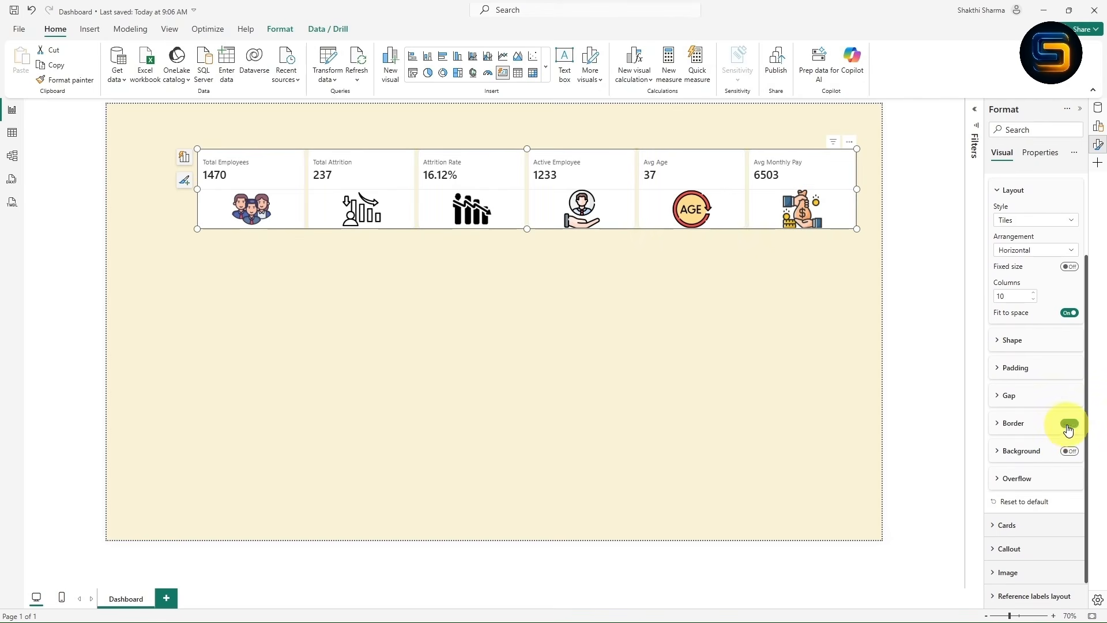
pyautogui.click(1069, 424)
# - Set the layout arrangement for all cards to Horizontal so each image sits beside its callout
pyautogui.scroll(2, 1026, 309)
pyautogui.click(992, 277)
pyautogui.click(998, 299)
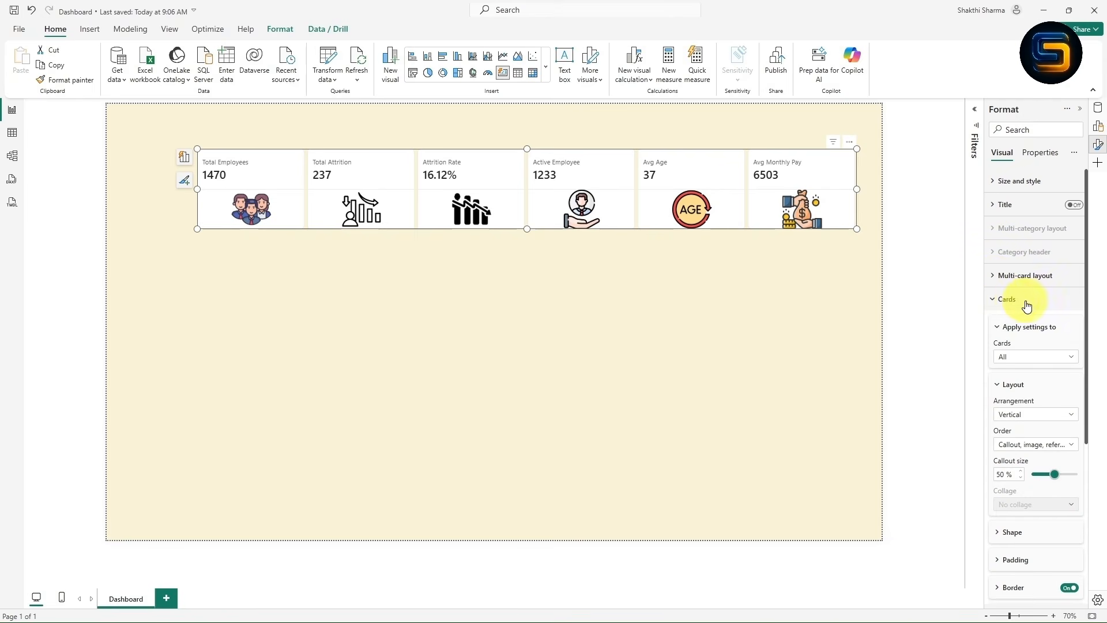
pyautogui.scroll(-2, 1026, 306)
pyautogui.click(1015, 242)
pyautogui.click(1015, 242)
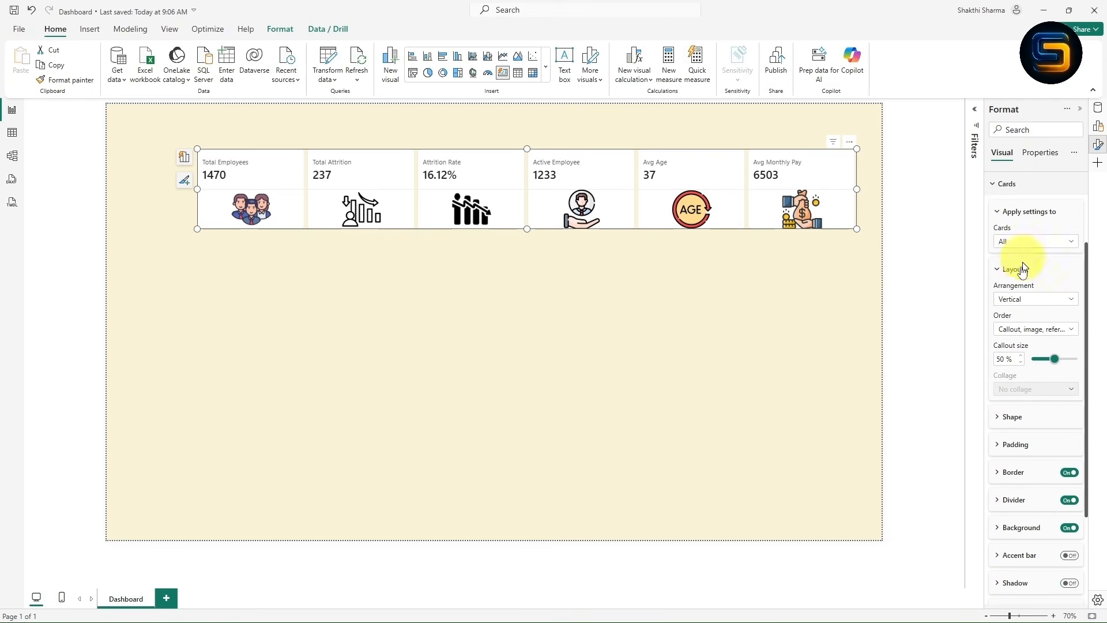
pyautogui.click(999, 270)
pyautogui.click(998, 270)
pyautogui.scroll(-2, 998, 271)
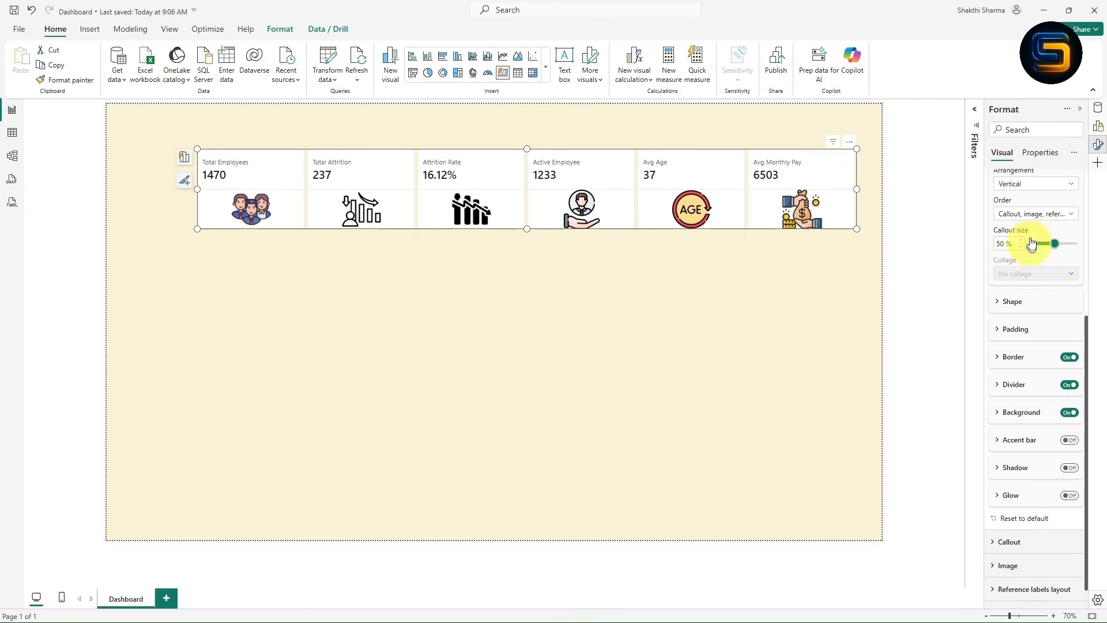
pyautogui.click(1005, 186)
pyautogui.click(1010, 212)
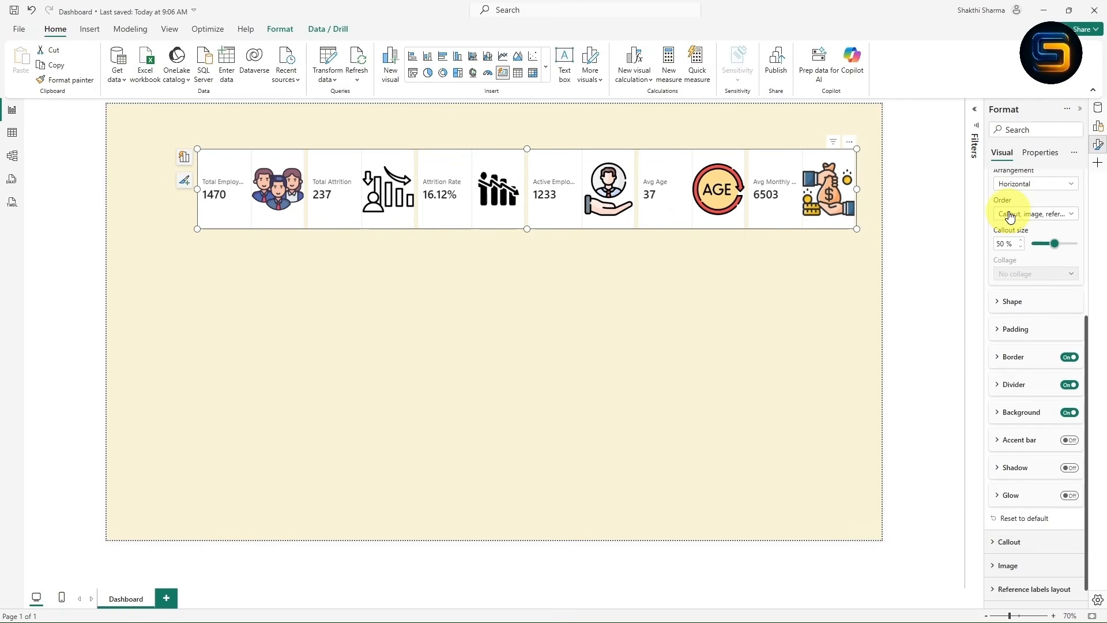
pyautogui.scroll(1, 1015, 224)
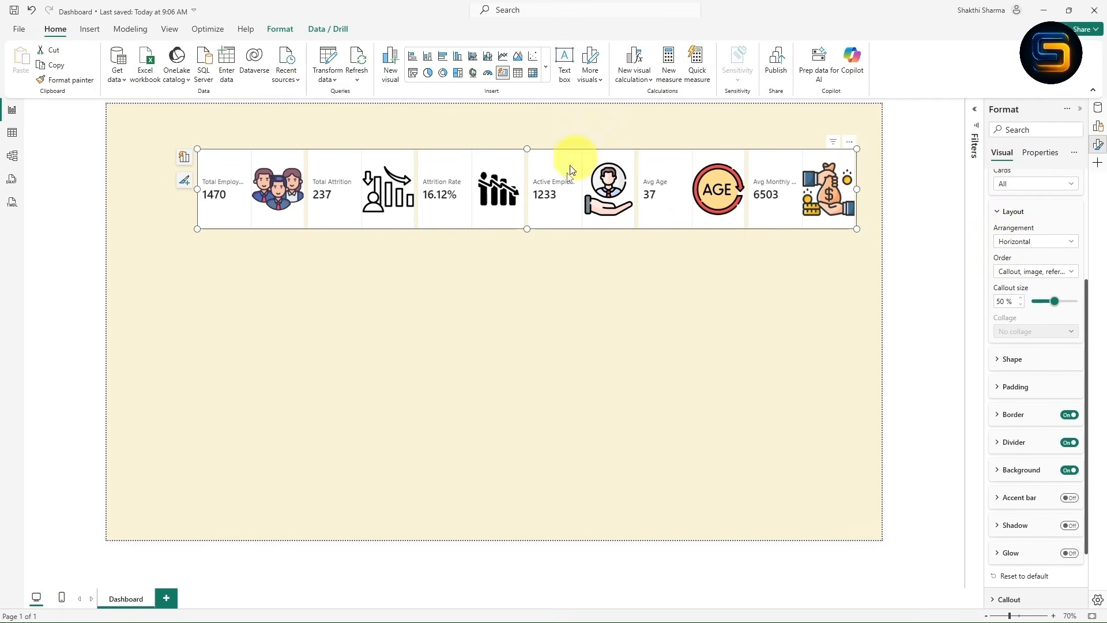
# - Try the orders "Image, callout, reference label" and "Reference label, callout, image" for the cards, then restore "Callout, image, reference label"
pyautogui.click(1012, 273)
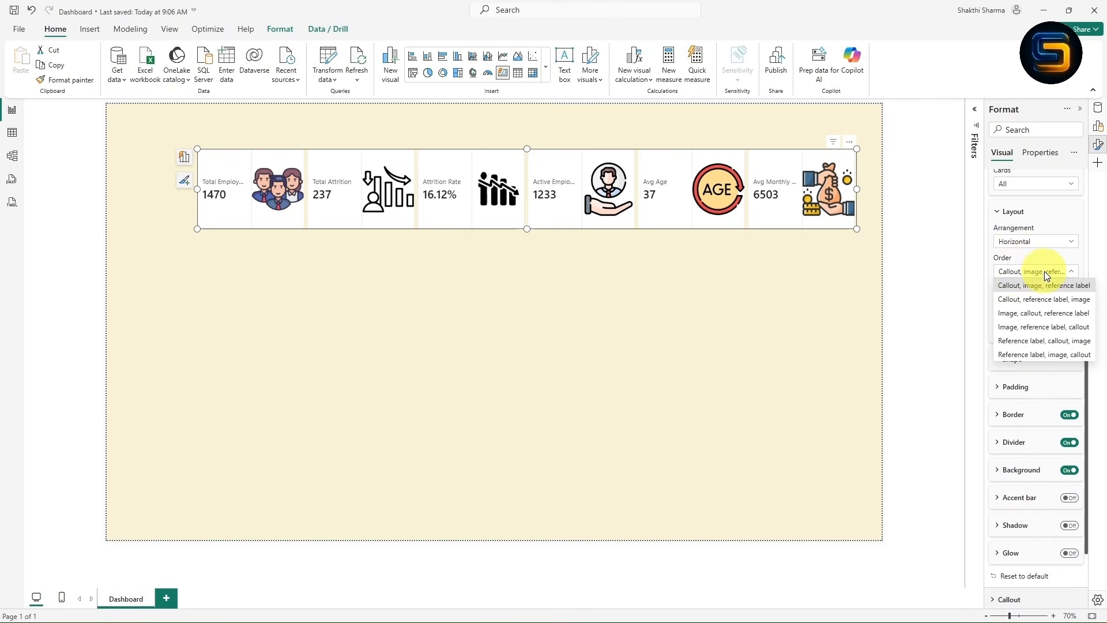
pyautogui.click(1012, 318)
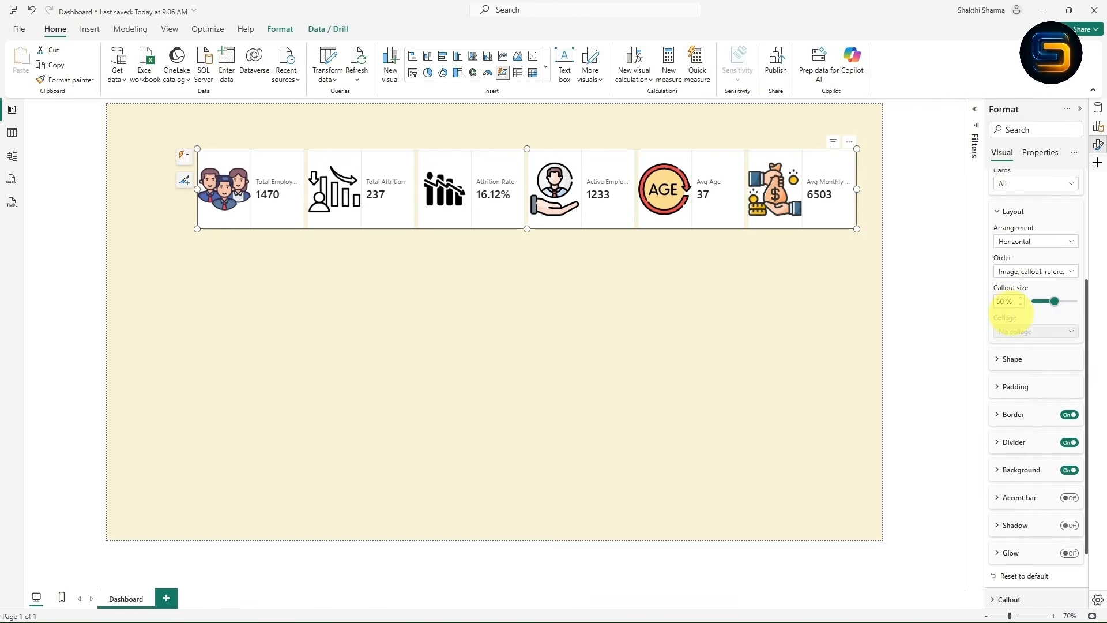
pyautogui.click(1014, 277)
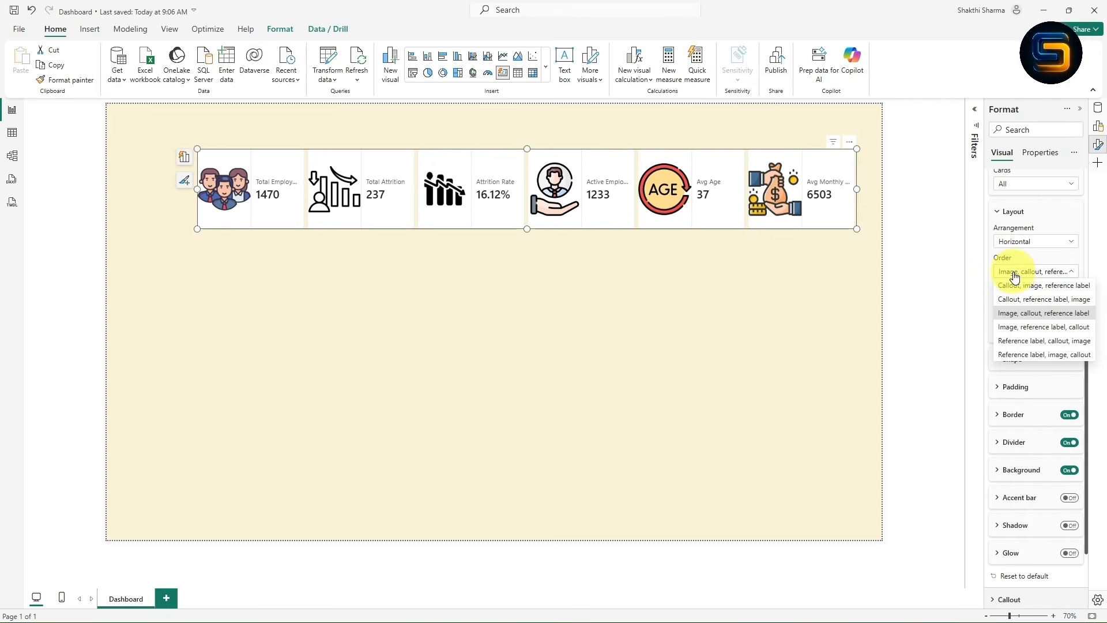
pyautogui.click(1022, 342)
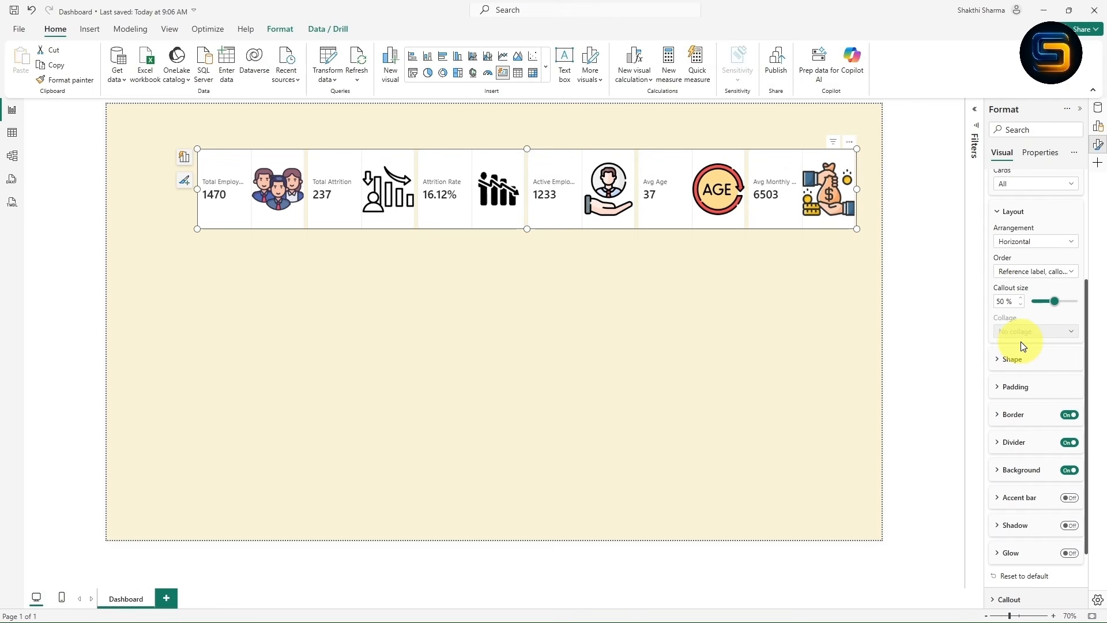
pyautogui.click(1031, 277)
pyautogui.click(1016, 289)
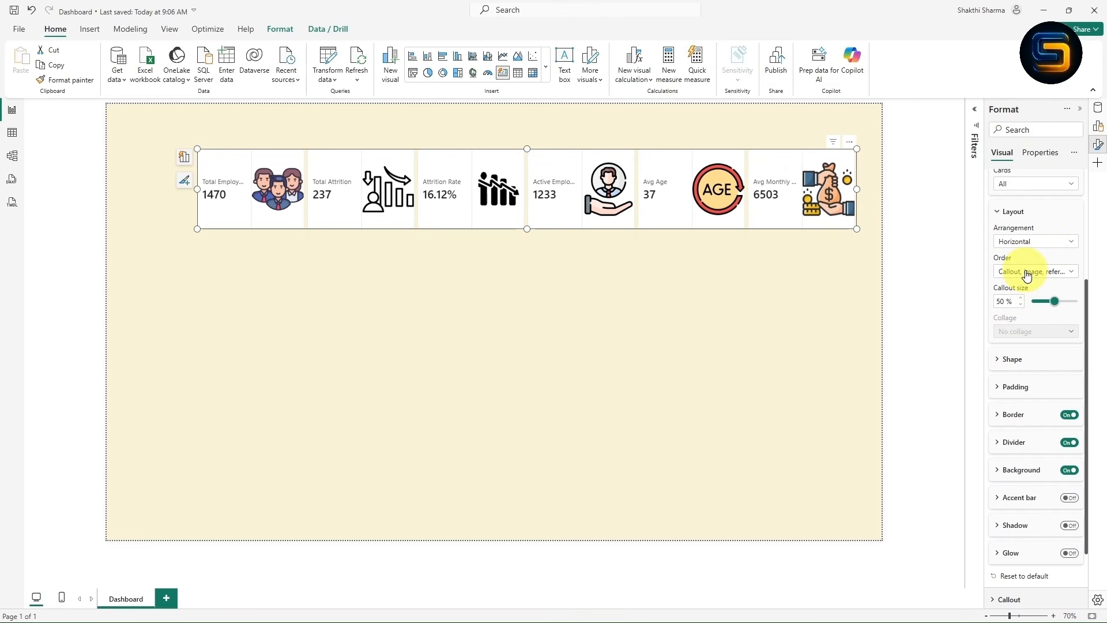
pyautogui.click(1027, 276)
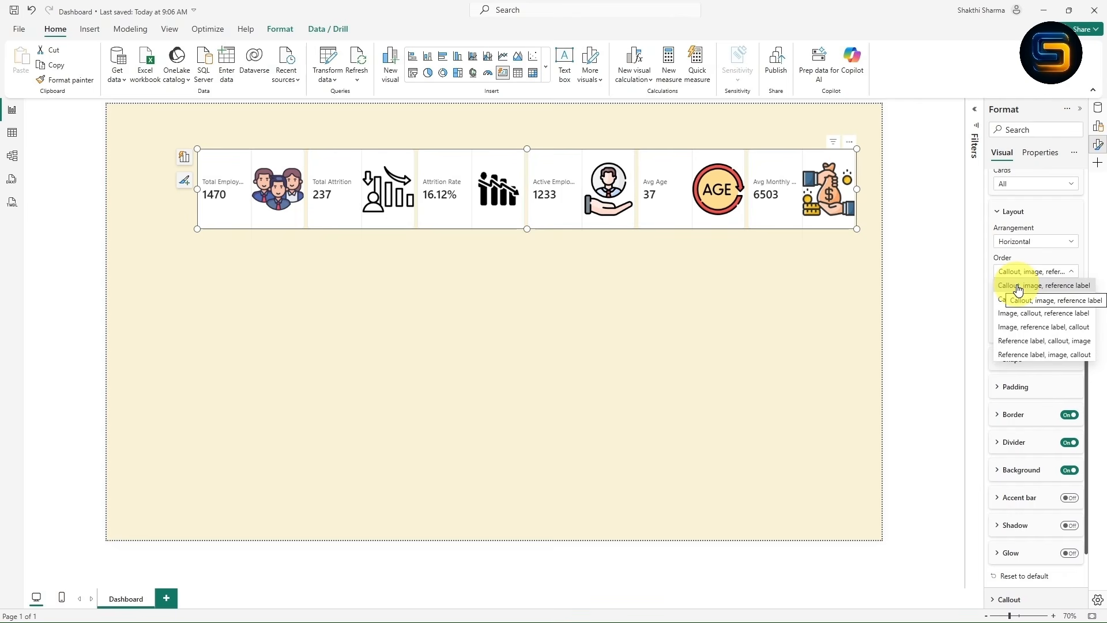
pyautogui.click(1030, 278)
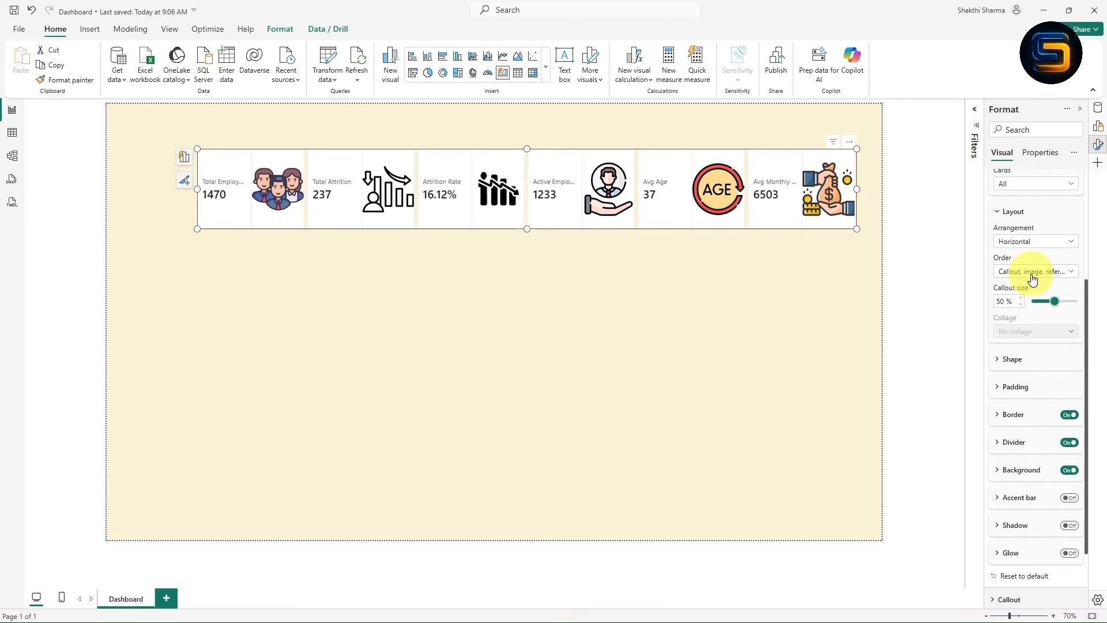
pyautogui.click(1032, 278)
pyautogui.click(1038, 285)
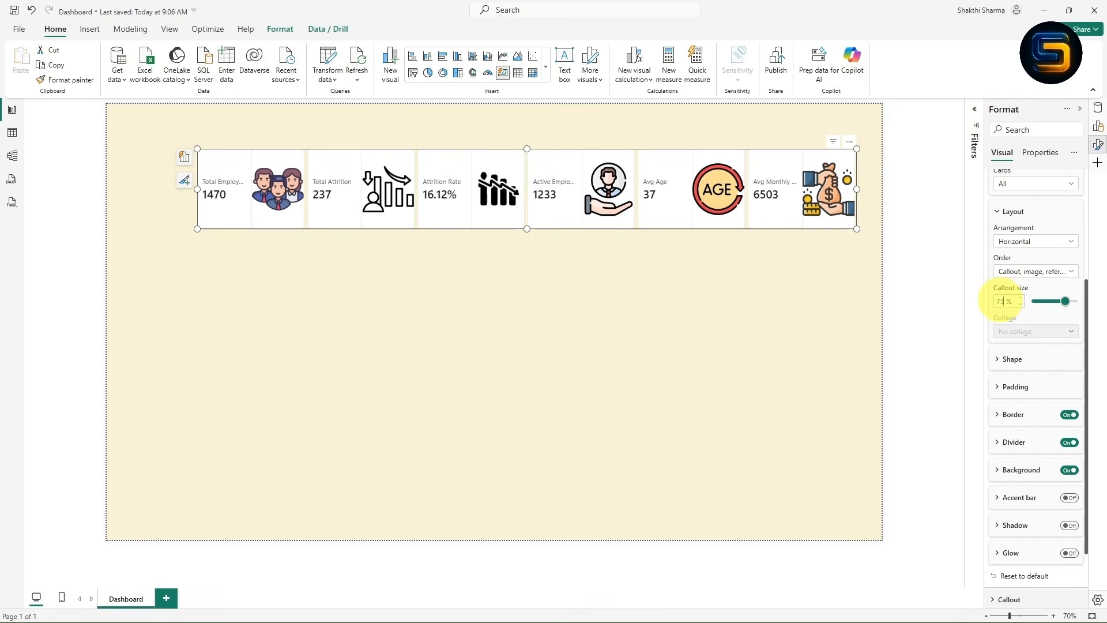
# - Set the cards' callout size to 75% and shrink the card visual slightly from its lower-right corner
pyautogui.press('Return')
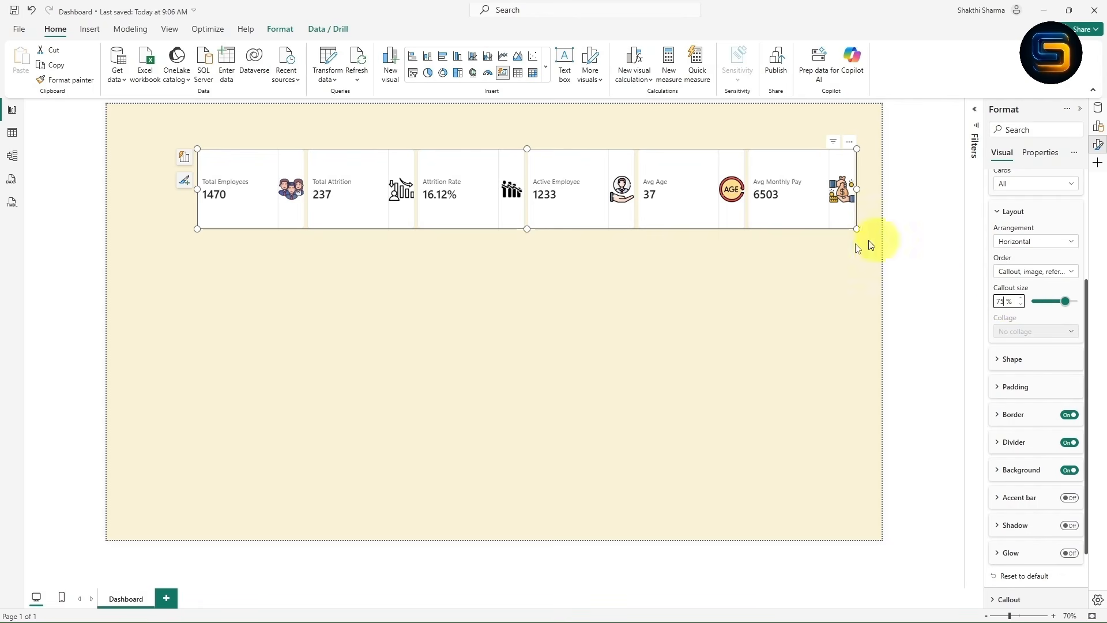
pyautogui.moveTo(858, 229); pyautogui.dragTo(849, 208)
# - Set the cards' rounded rectangle corner radius to 10 px and their uniform padding to 10 px
pyautogui.scroll(1, 1009, 309)
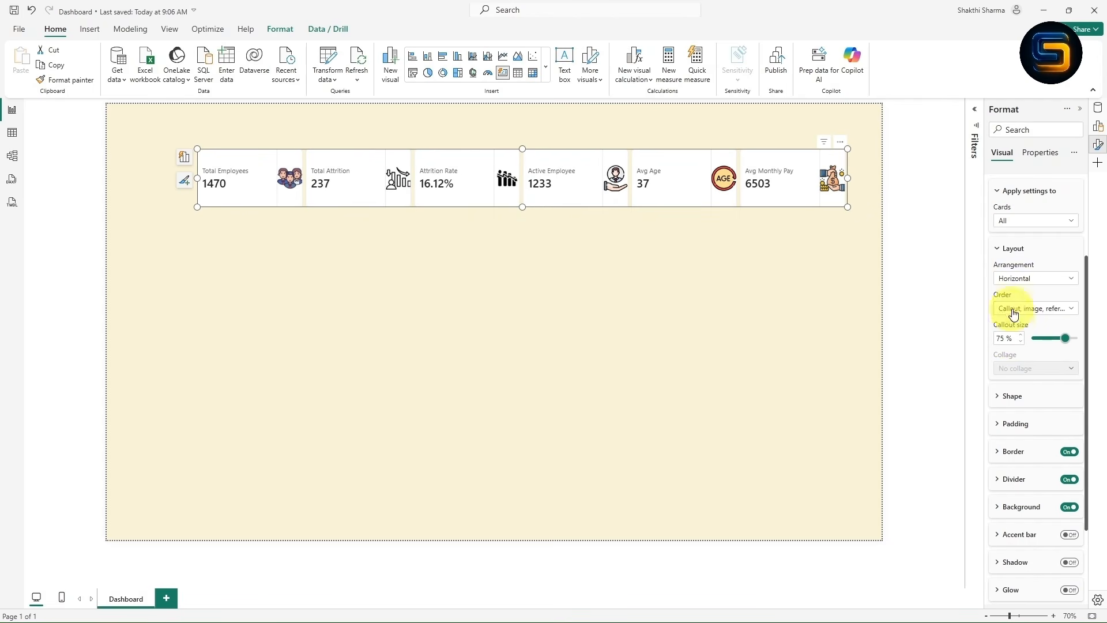
pyautogui.click(999, 396)
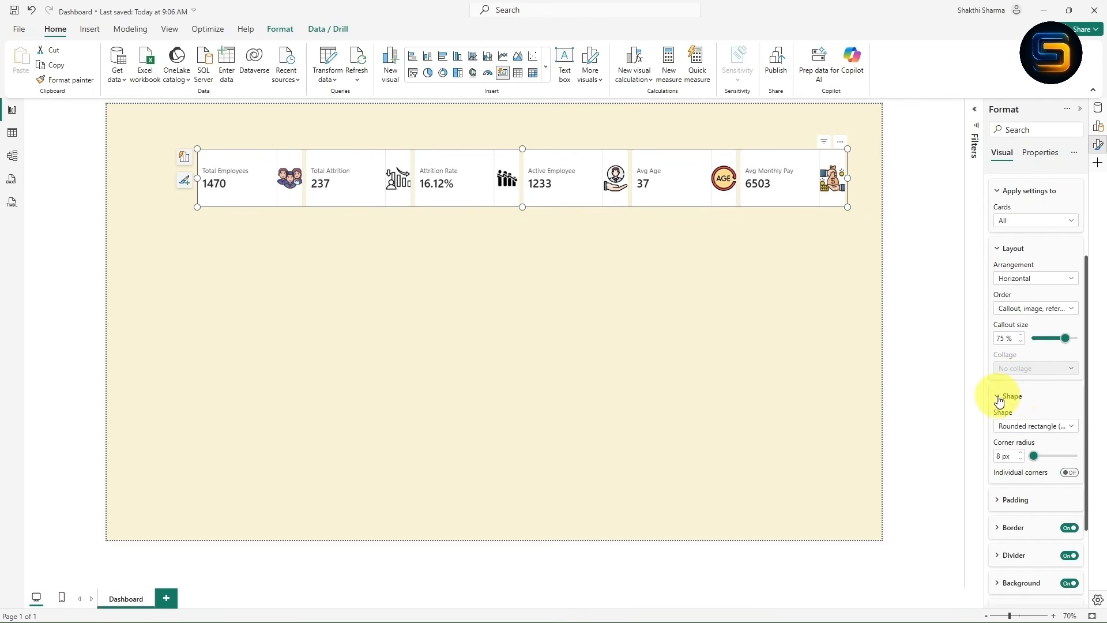
pyautogui.scroll(-2, 1015, 387)
pyautogui.scroll(-2, 1034, 377)
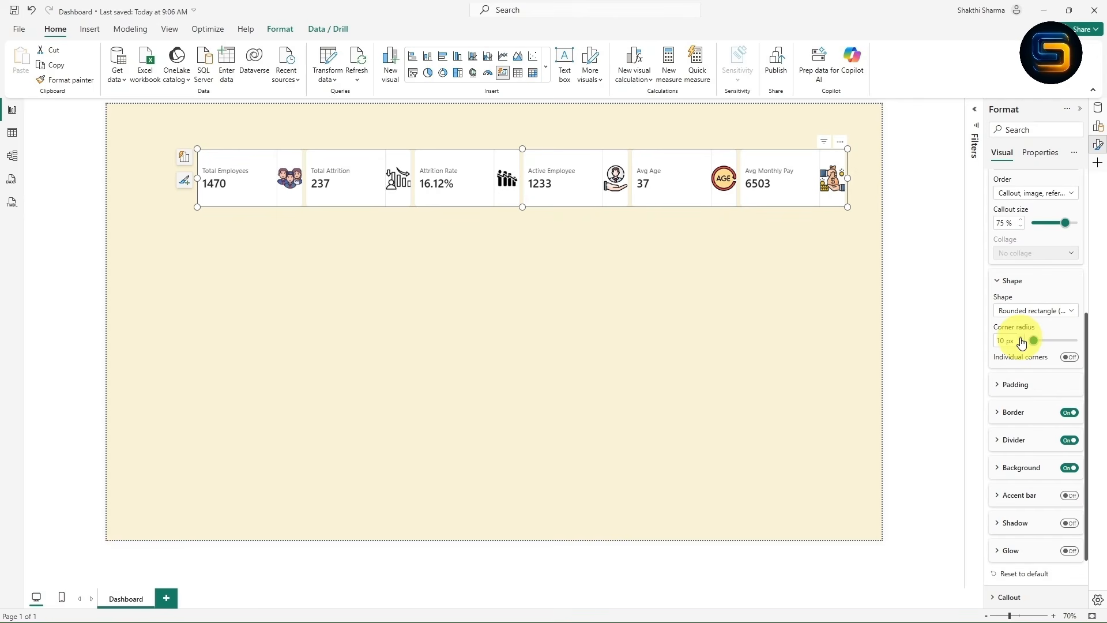
pyautogui.scroll(-2, 1014, 328)
pyautogui.click(1003, 308)
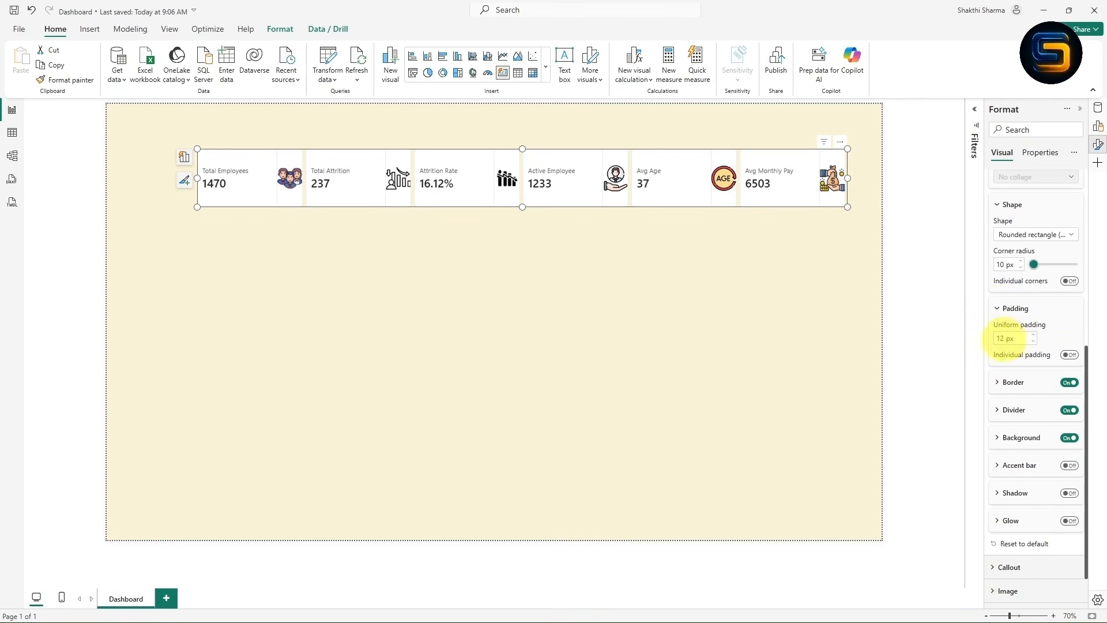
pyautogui.click(1033, 343)
# - Color the card borders in the darkest gold theme shade and keep a width of 1 px after trying 2 px
pyautogui.scroll(-1, 1001, 351)
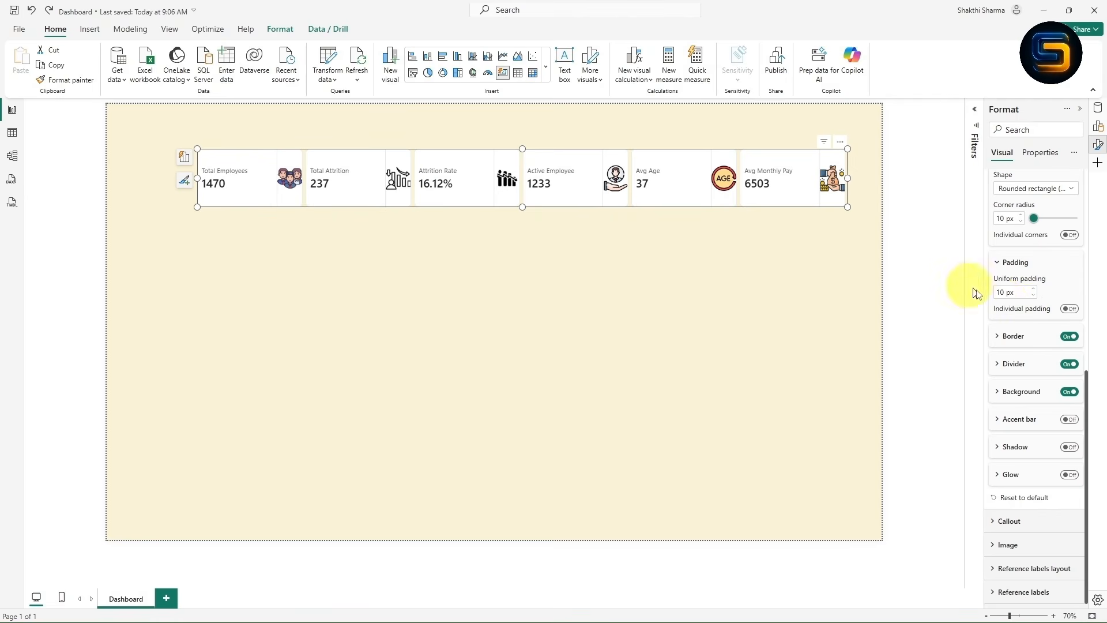
pyautogui.click(995, 337)
pyautogui.scroll(-2, 997, 337)
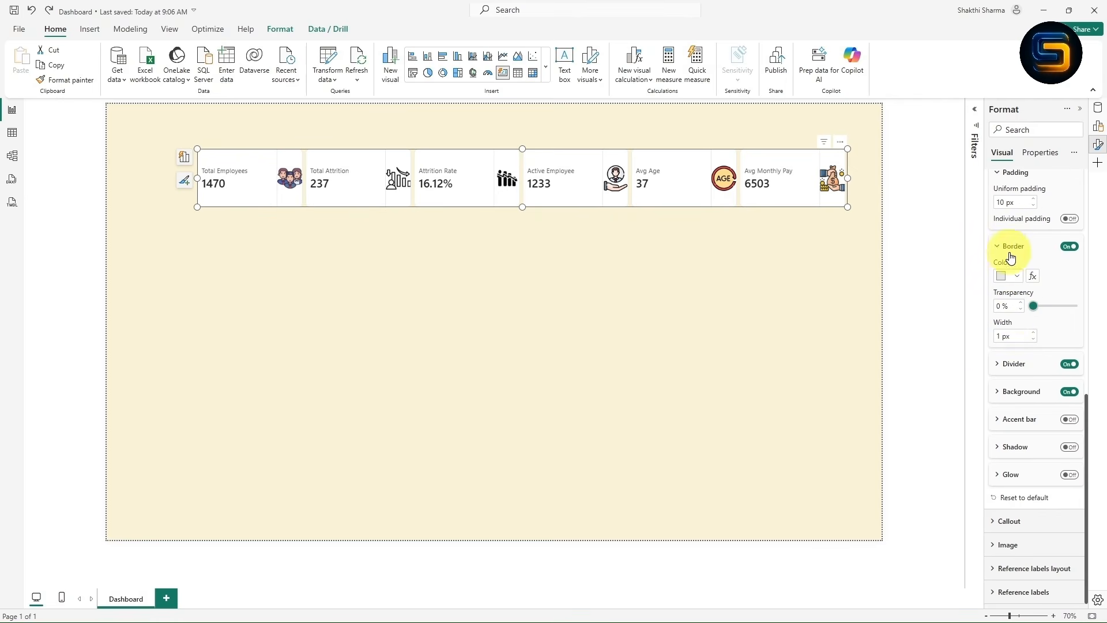
pyautogui.click(1018, 278)
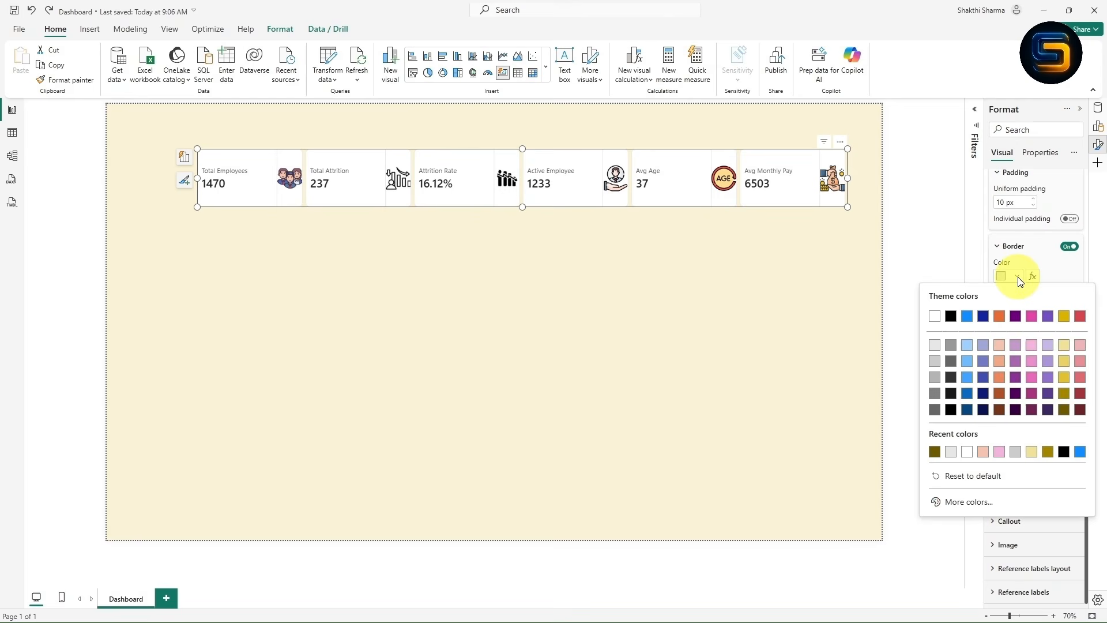
pyautogui.click(1064, 409)
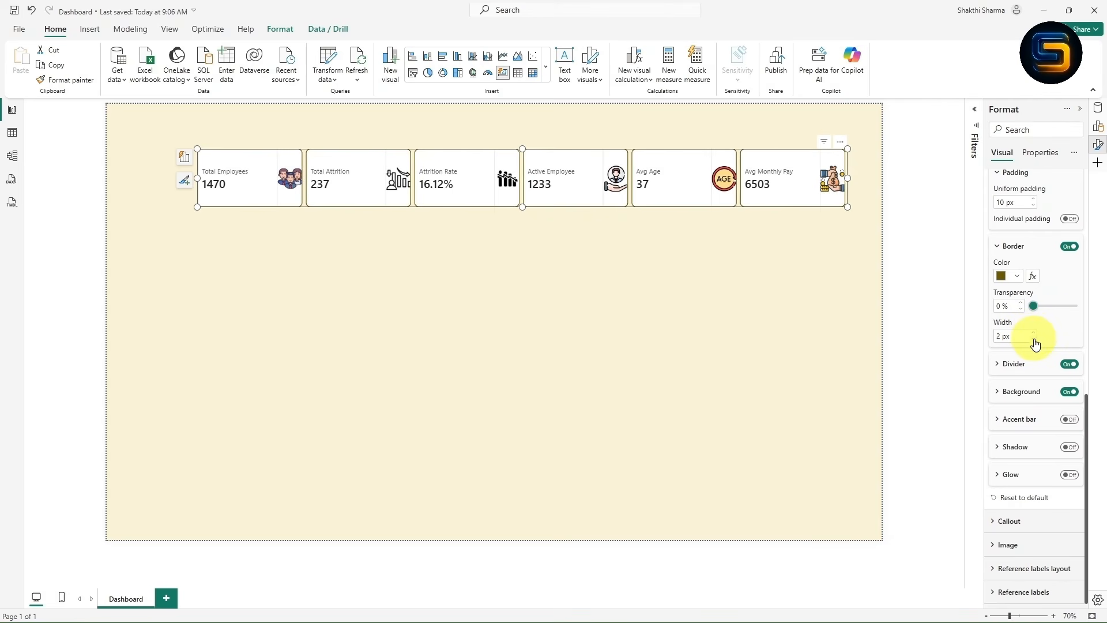
pyautogui.click(638, 235)
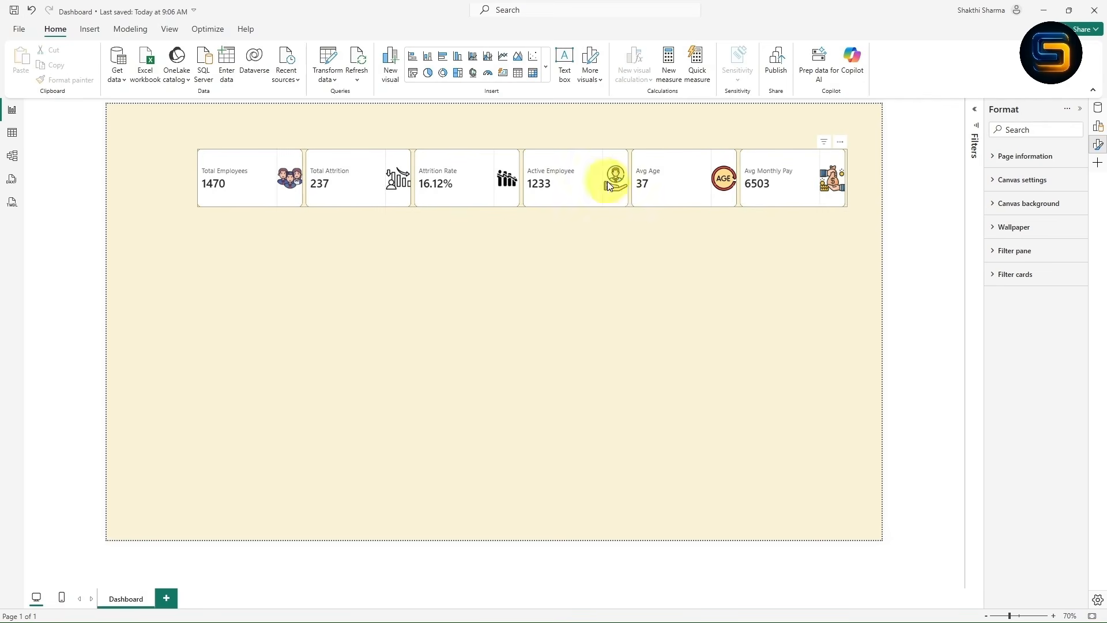
# - Reselect the card visual and turn off the divider and the background of the cards
pyautogui.click(630, 206)
pyautogui.scroll(-3, 1034, 300)
pyautogui.scroll(-5, 1034, 304)
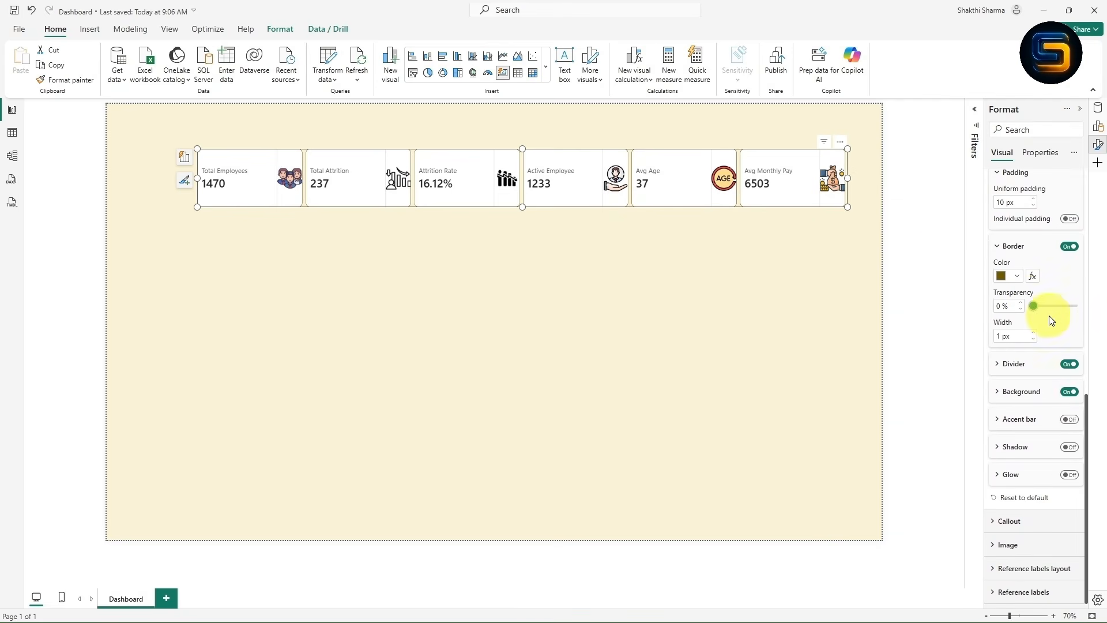
pyautogui.click(1070, 366)
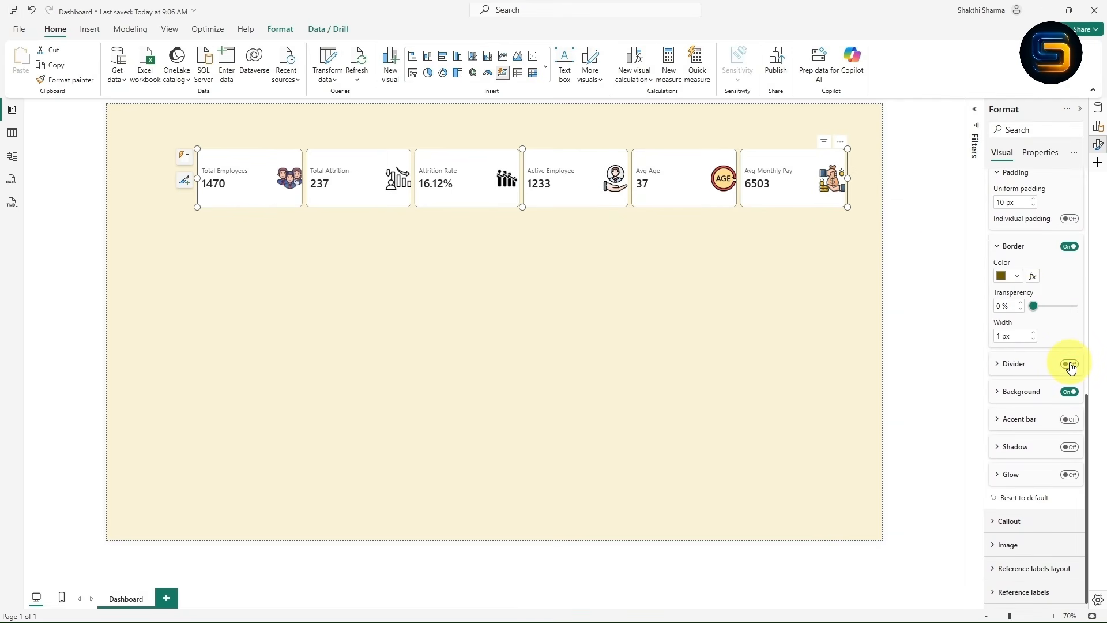
pyautogui.click(1070, 365)
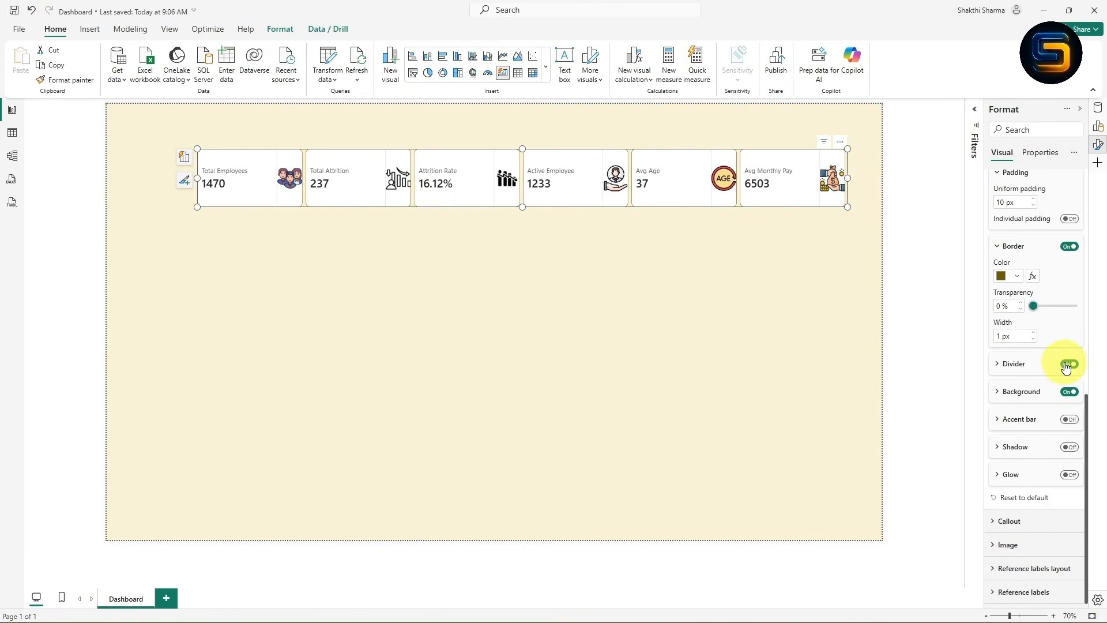
pyautogui.click(1069, 369)
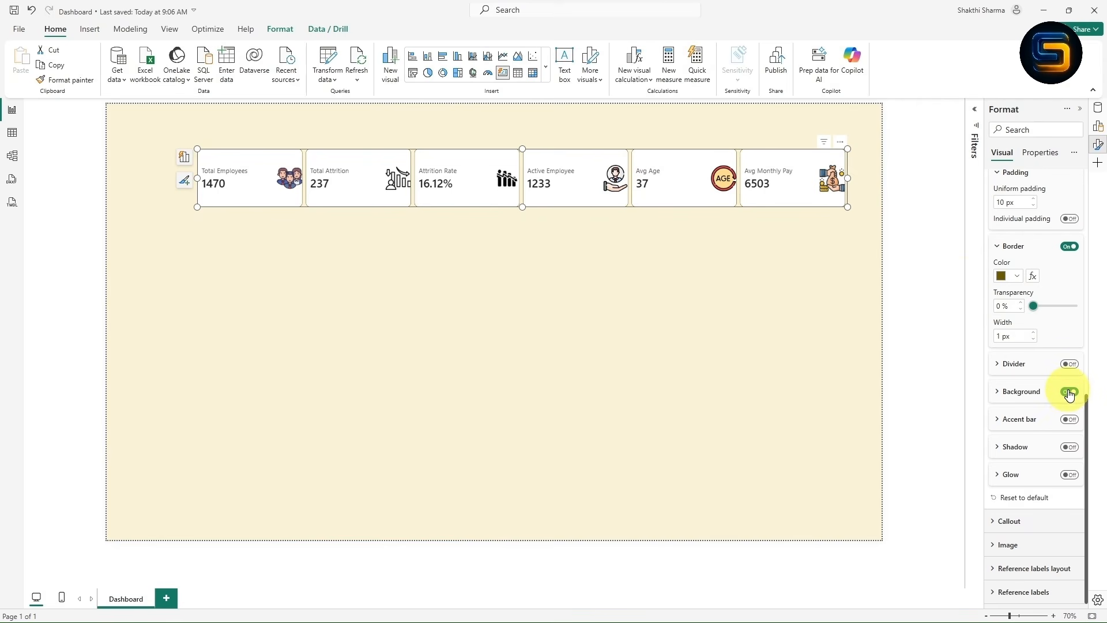
pyautogui.click(1069, 392)
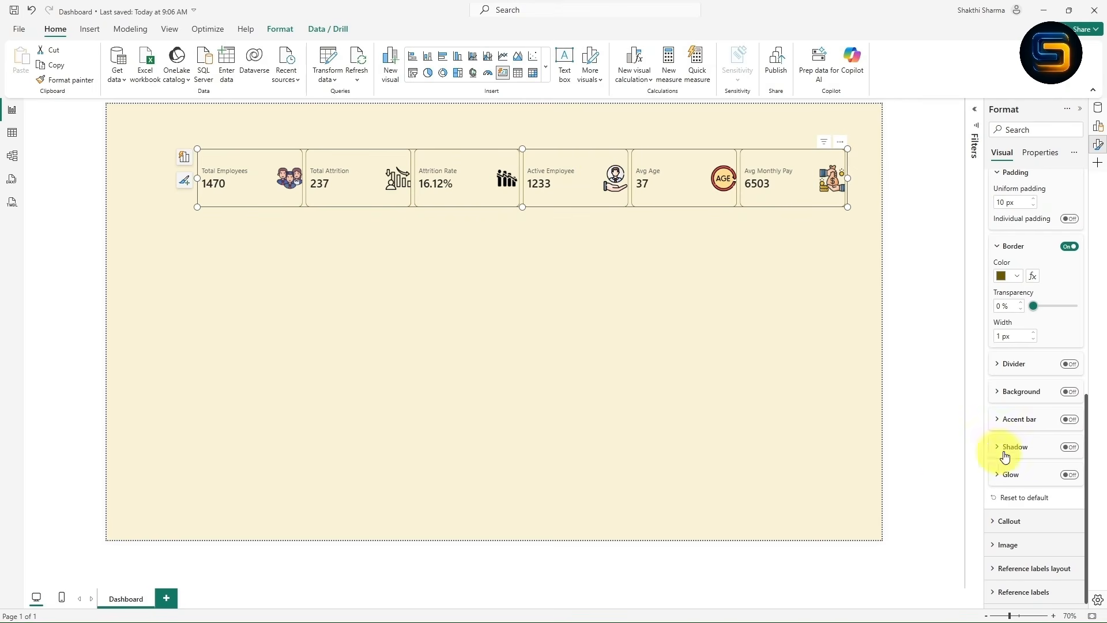
# - Turn on the glow for the cards and set its color to the dark gold theme shade #a38600
pyautogui.click(1066, 475)
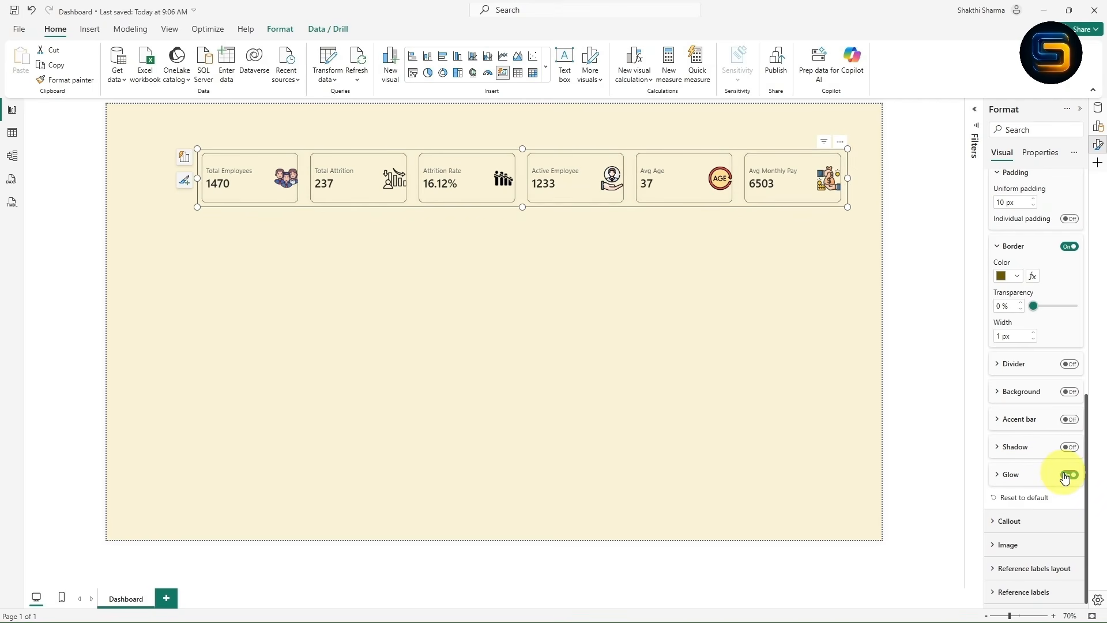
pyautogui.click(1000, 477)
pyautogui.scroll(-2, 1014, 439)
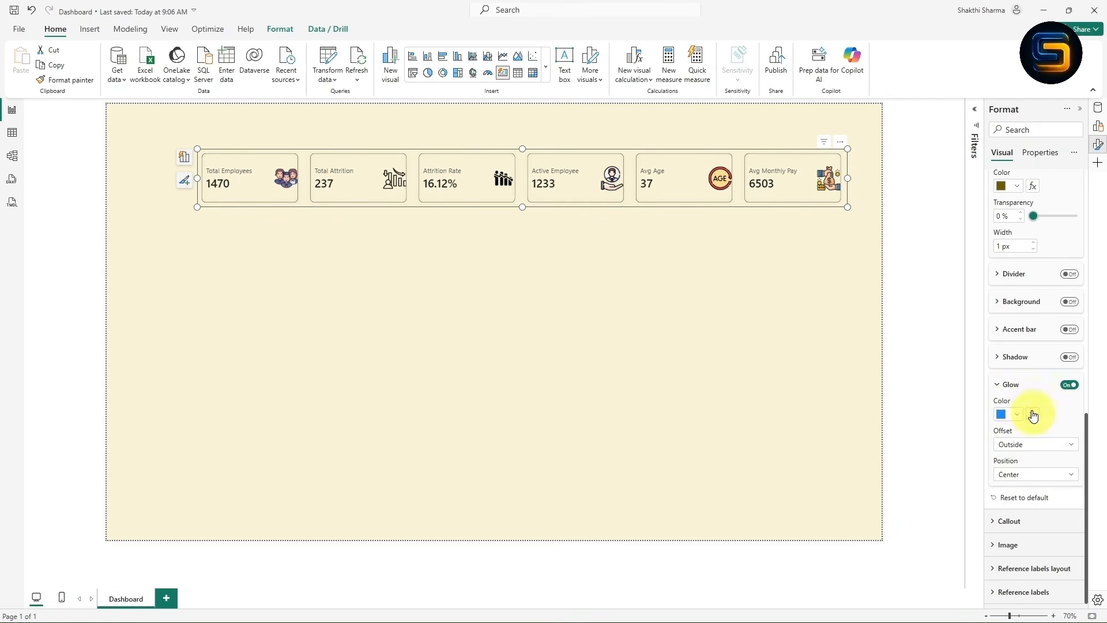
pyautogui.click(1016, 420)
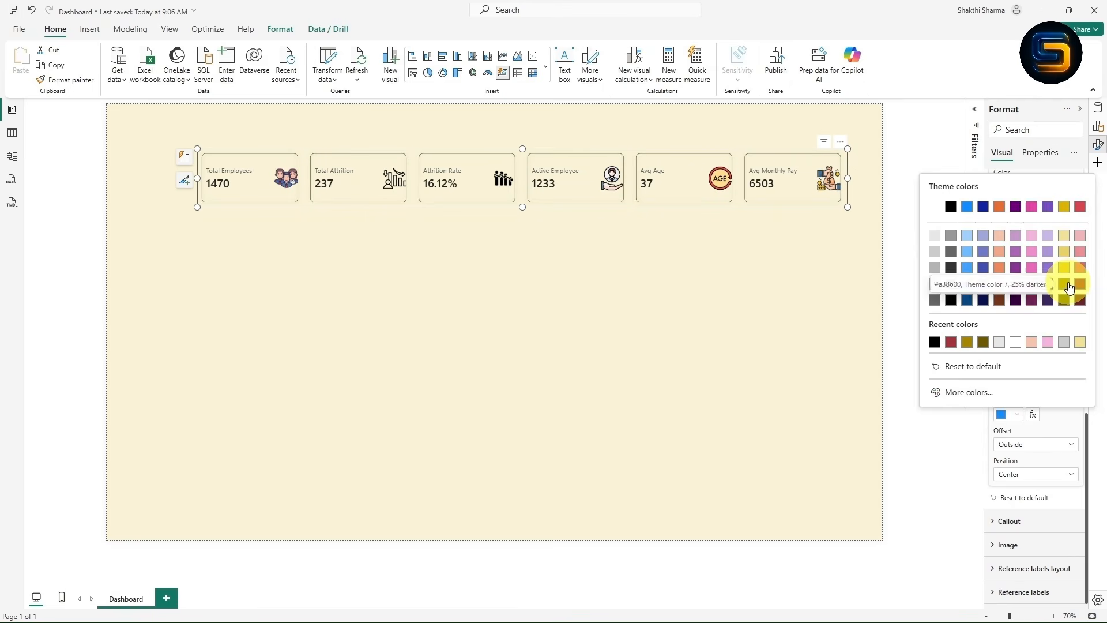
pyautogui.click(1063, 283)
# - Close the Cards settings and apply the Callout settings to all cards
pyautogui.scroll(15, 1035, 407)
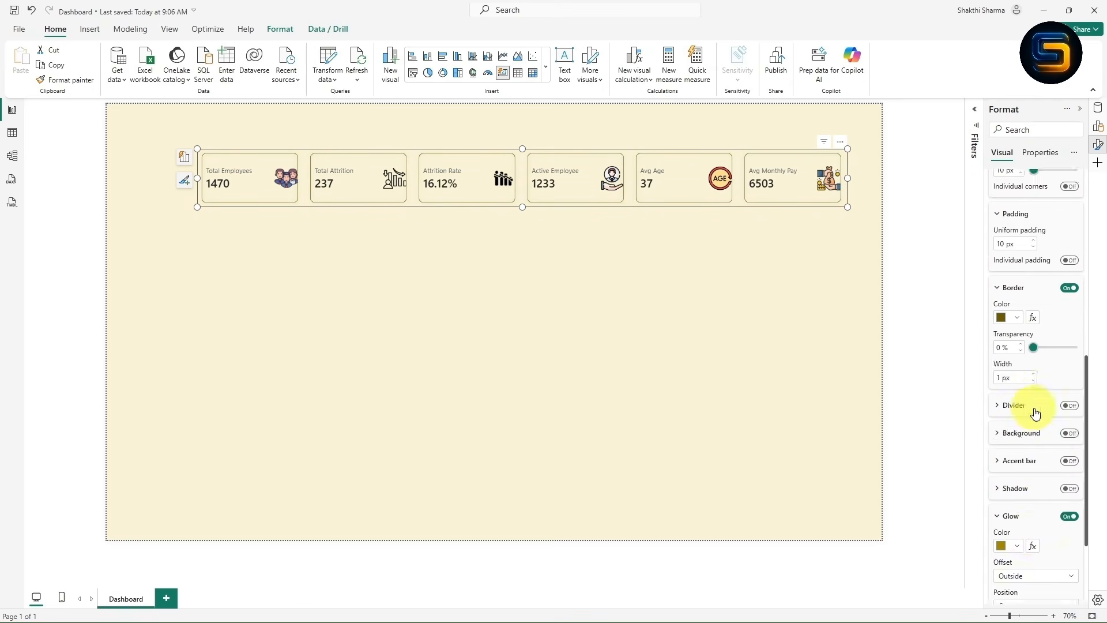
pyautogui.scroll(1, 1038, 407)
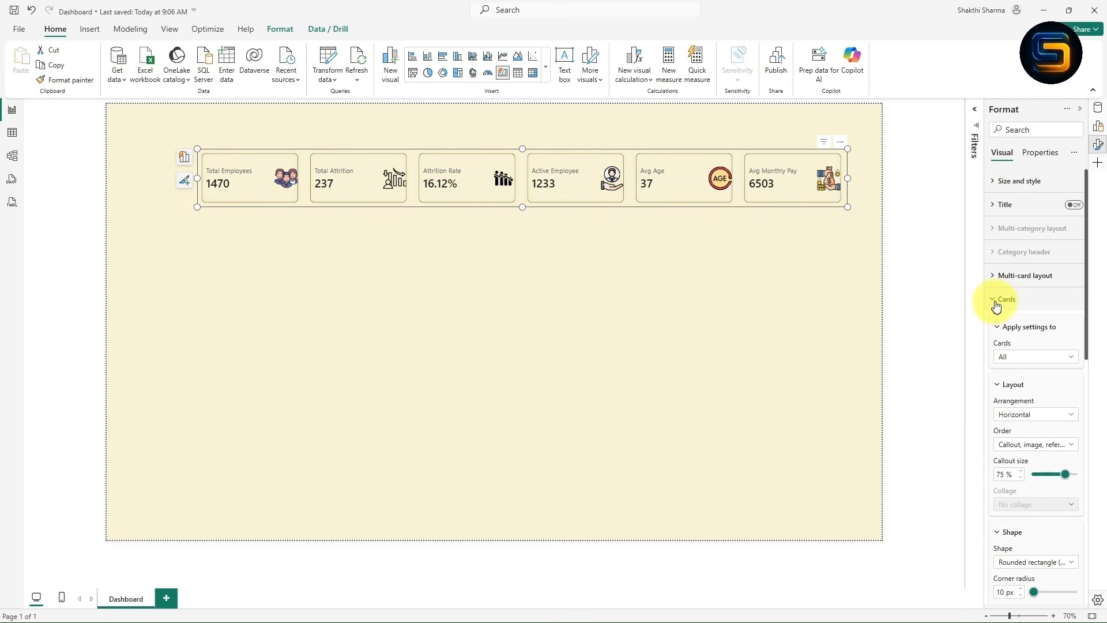
pyautogui.click(996, 302)
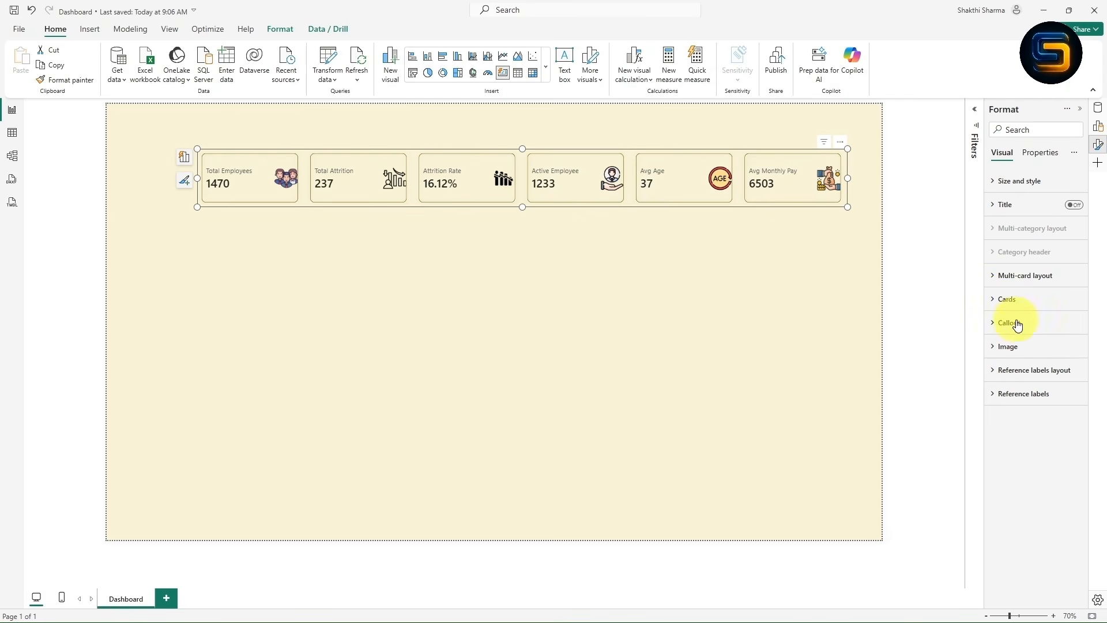
pyautogui.click(994, 325)
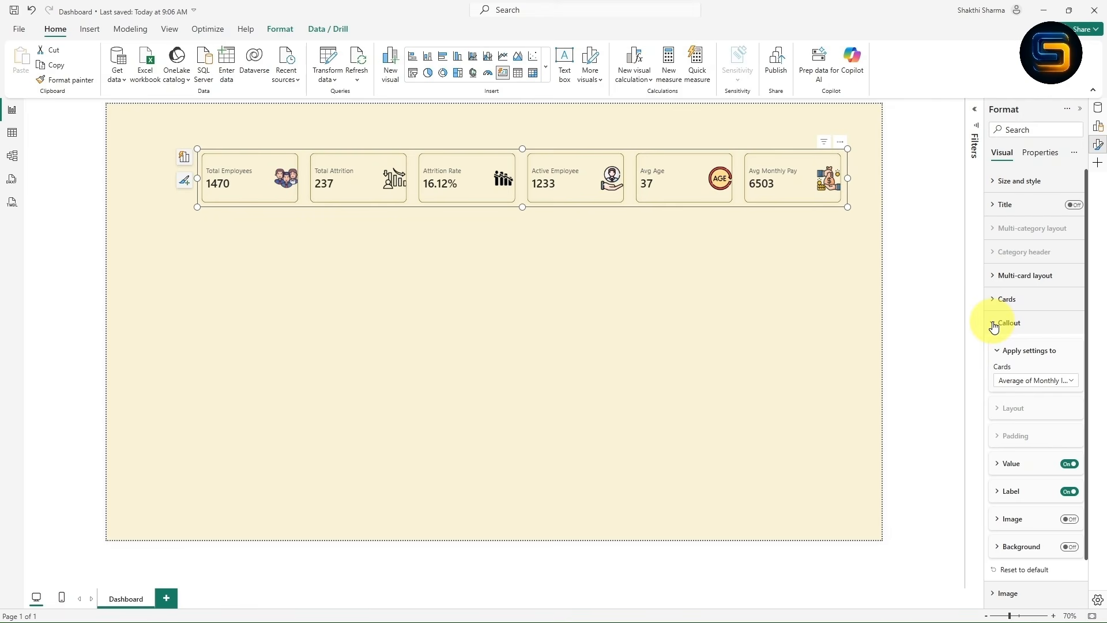
pyautogui.scroll(-2, 1020, 320)
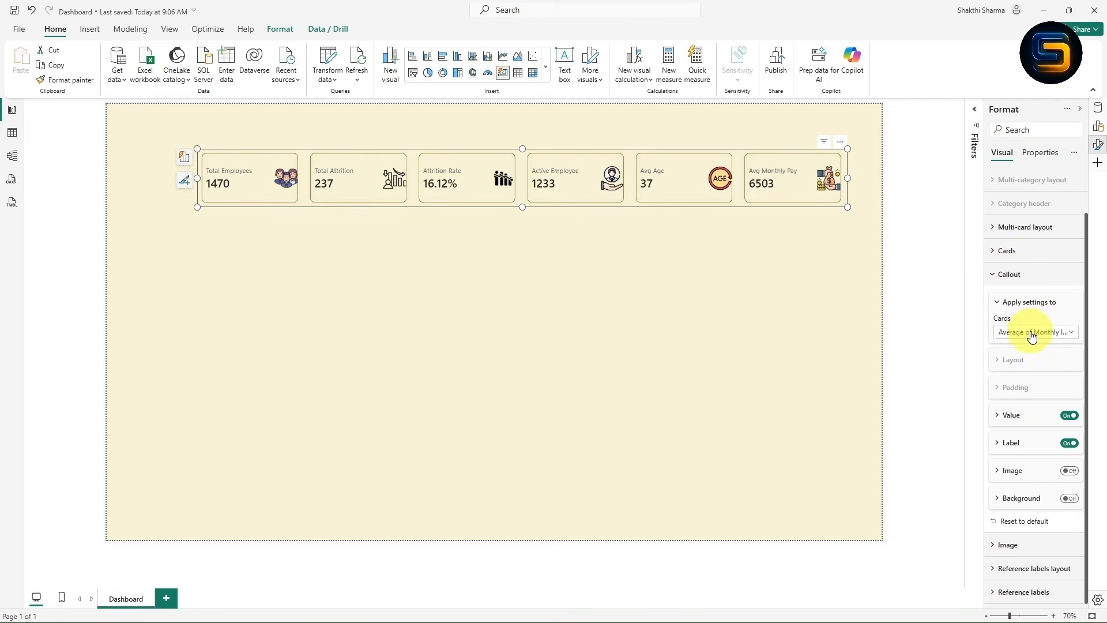
pyautogui.click(1032, 332)
pyautogui.click(1013, 347)
# - Set the callout values of all cards to Calibri, size 30, in bold
pyautogui.click(1001, 464)
pyautogui.scroll(-5, 1042, 452)
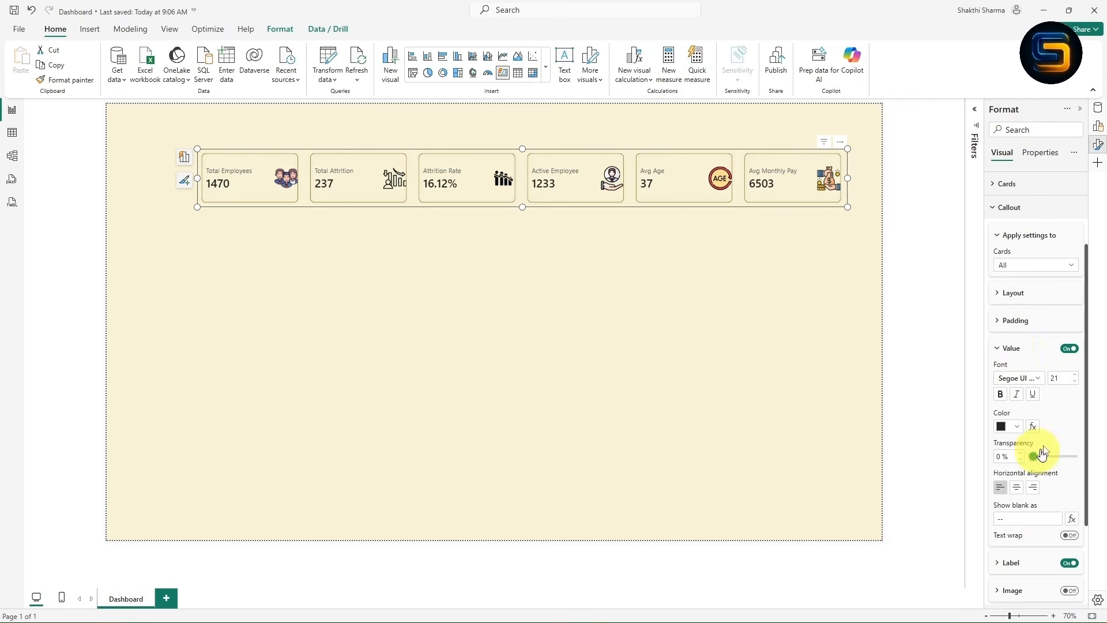
pyautogui.click(1035, 384)
pyautogui.scroll(5, 1023, 438)
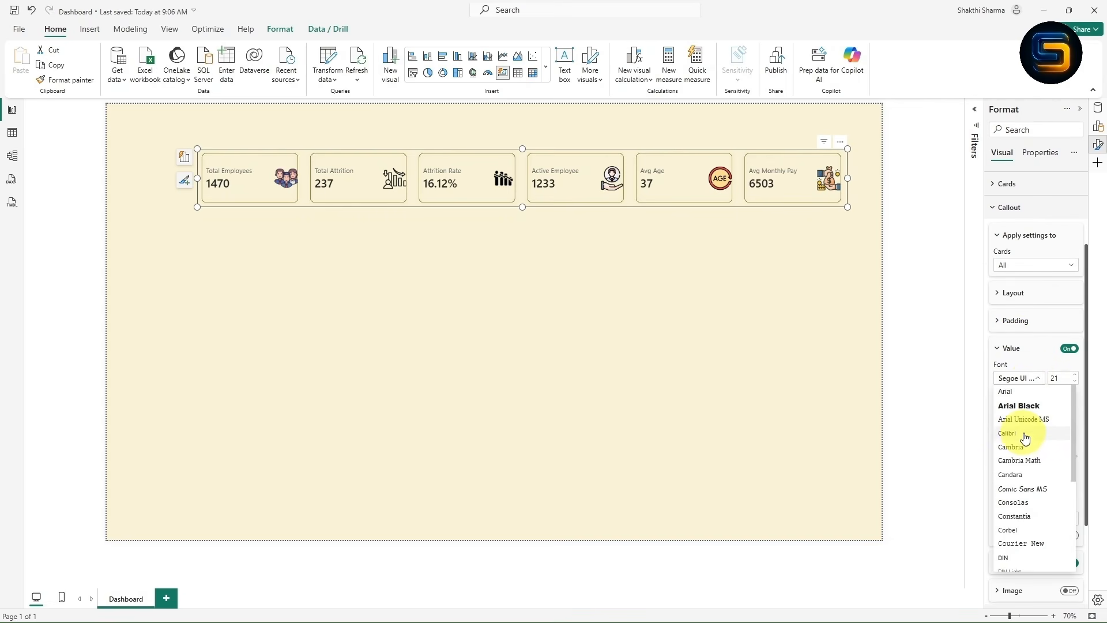
pyautogui.click(1015, 438)
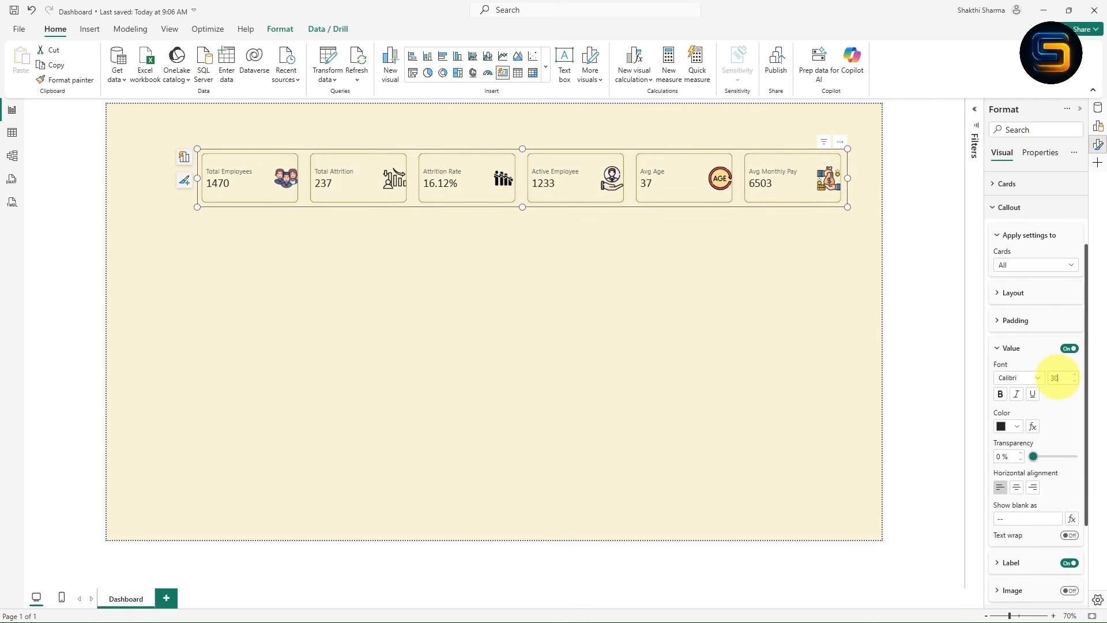
pyautogui.press('Return')
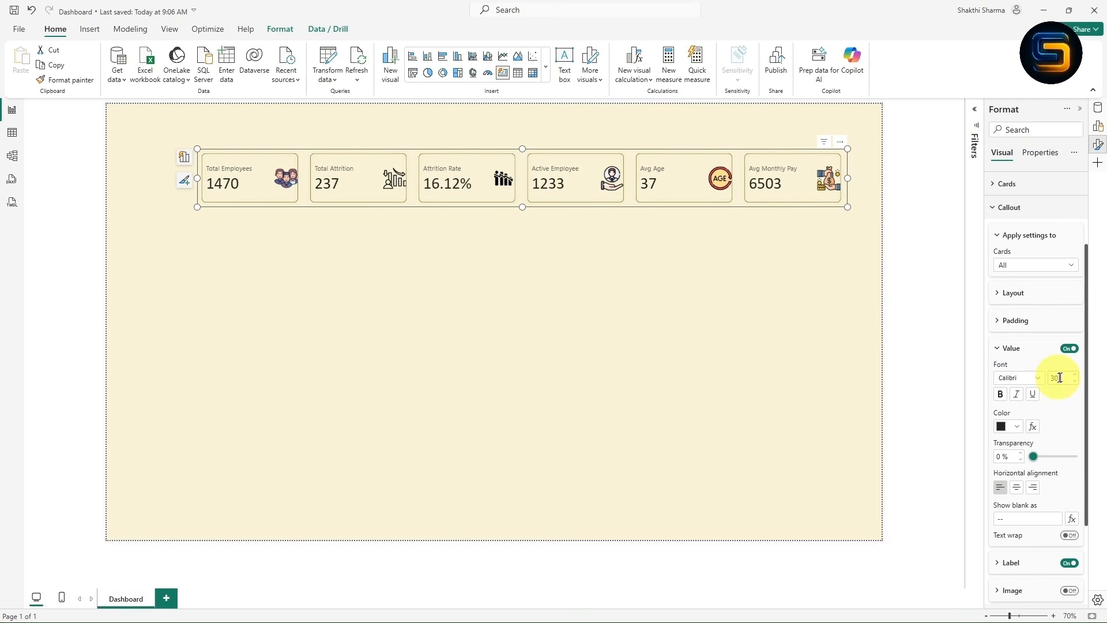
pyautogui.click(1000, 395)
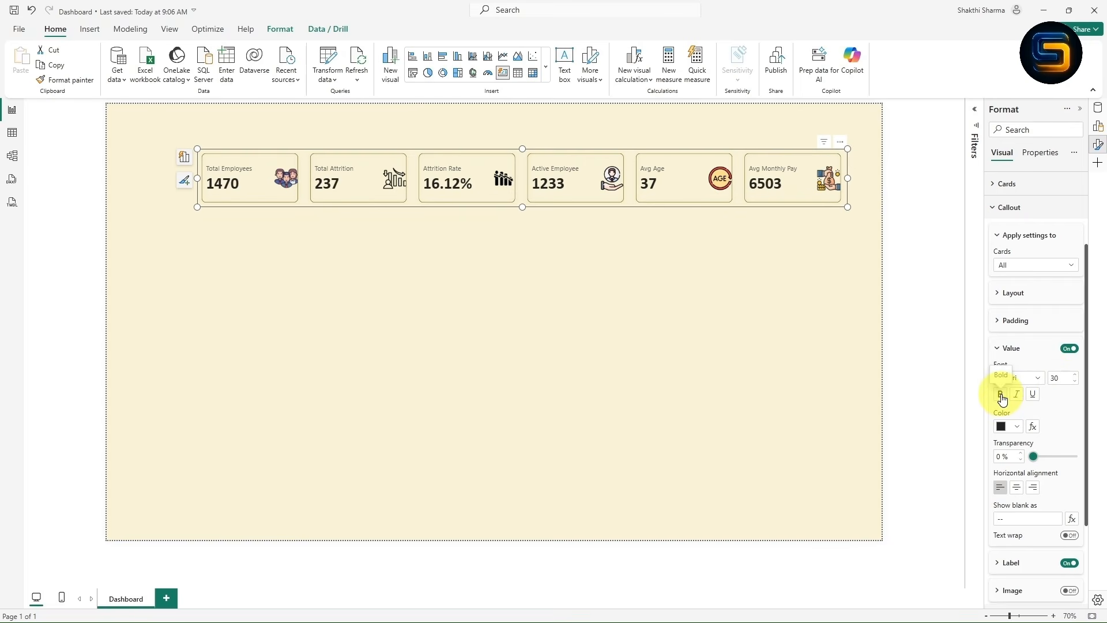
# - Color the callout values in the dark red theme shade and center them horizontally
pyautogui.click(1007, 427)
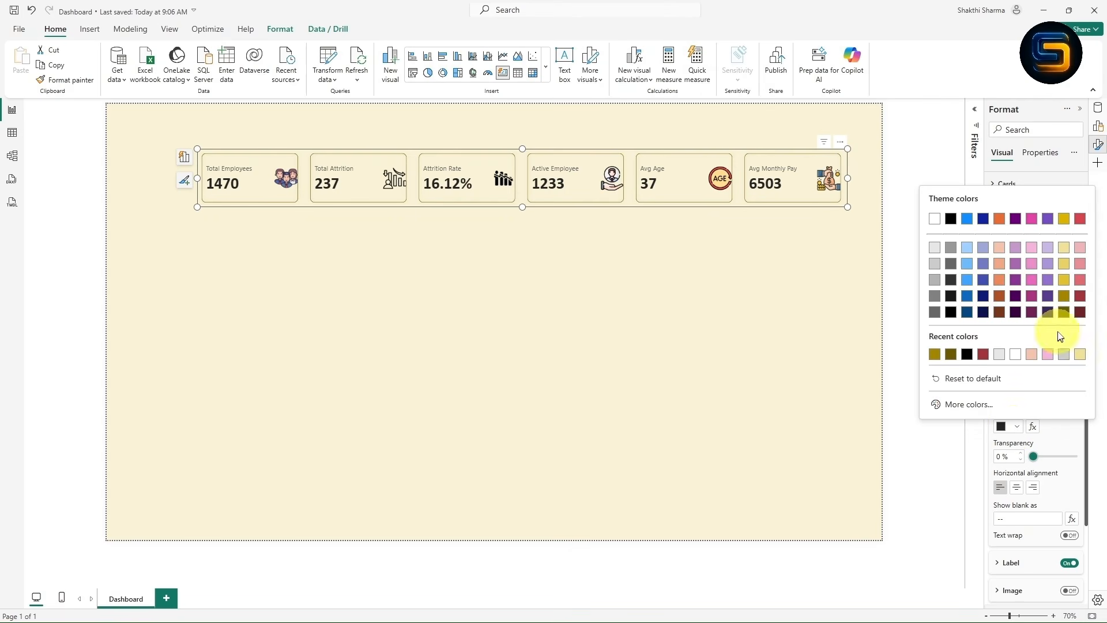
pyautogui.click(1079, 295)
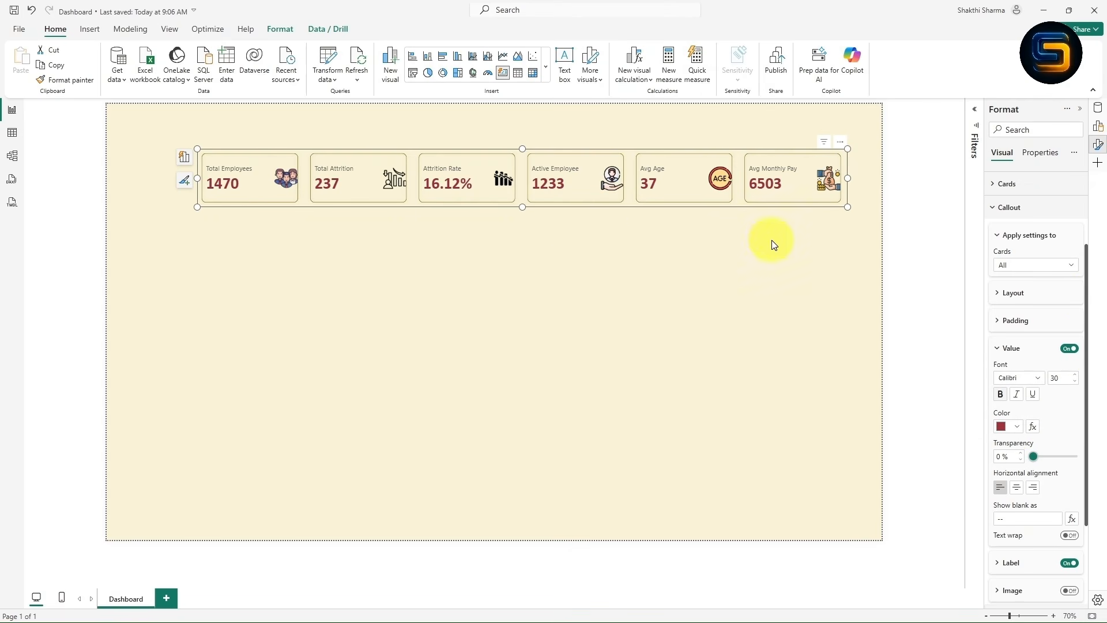
pyautogui.click(1017, 488)
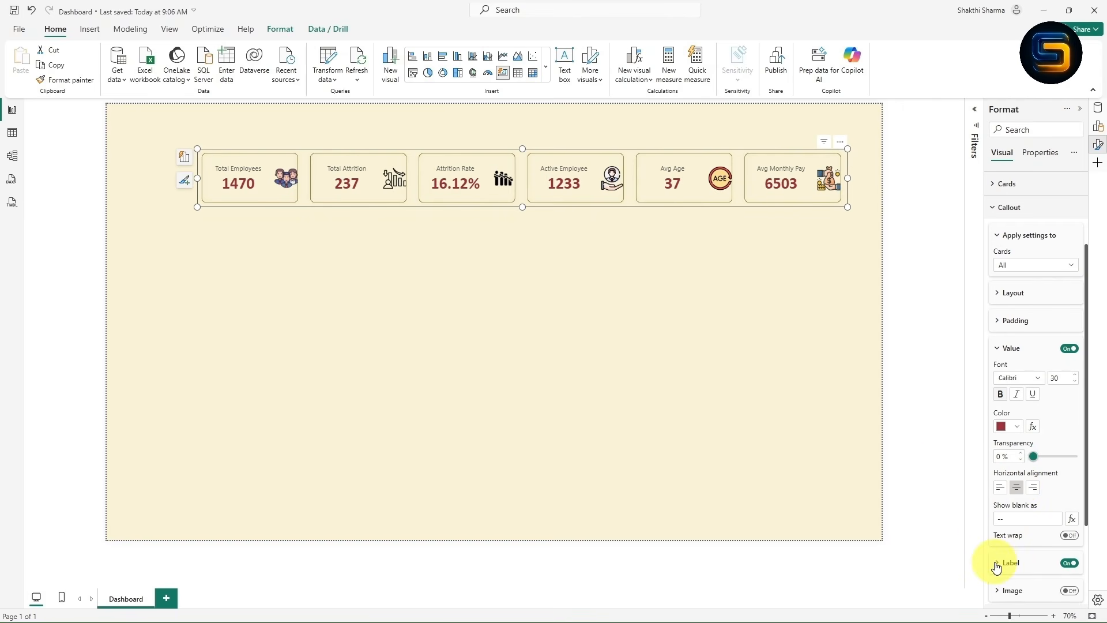
# - Set the font of the callout labels to Calibri at size 15
pyautogui.click(1012, 564)
pyautogui.scroll(-10, 1056, 438)
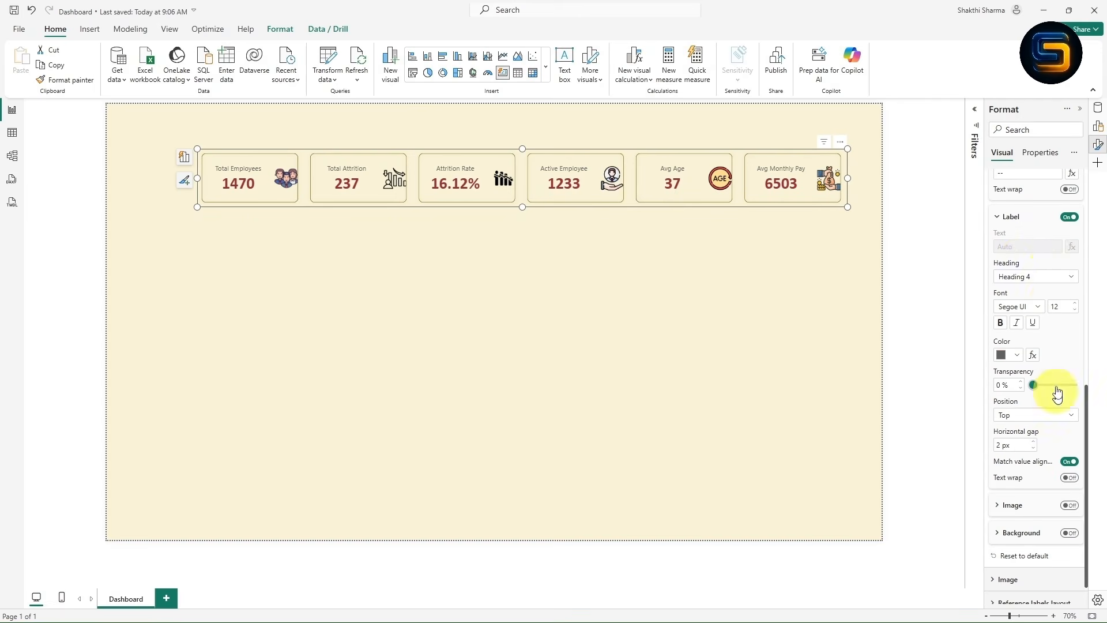
pyautogui.scroll(1, 1037, 254)
pyautogui.click(1015, 363)
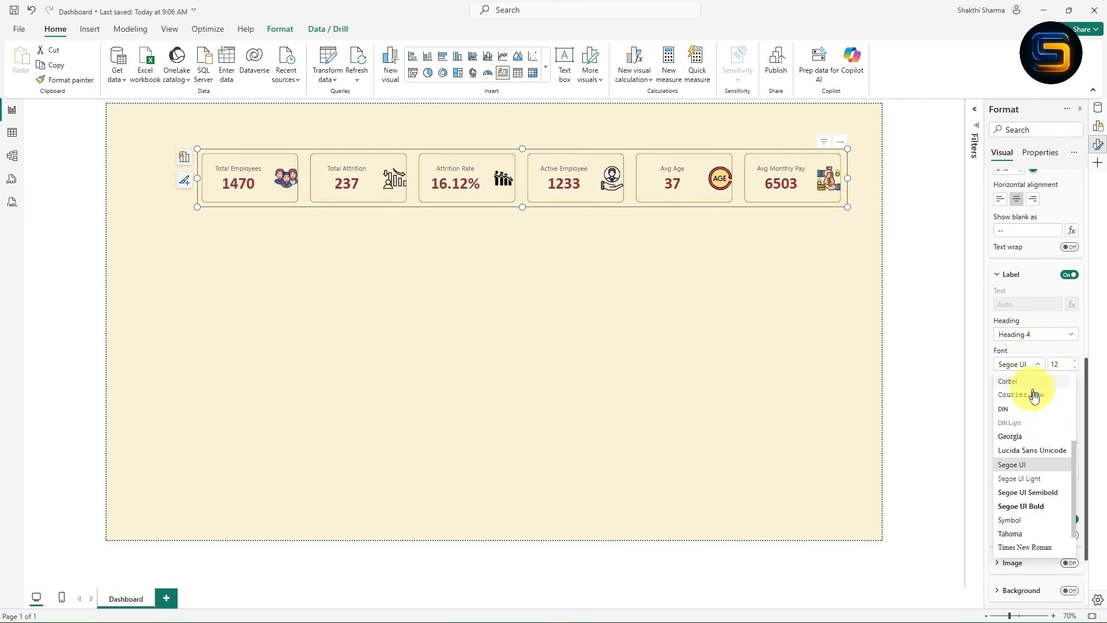
pyautogui.scroll(3, 1023, 427)
pyautogui.click(1015, 425)
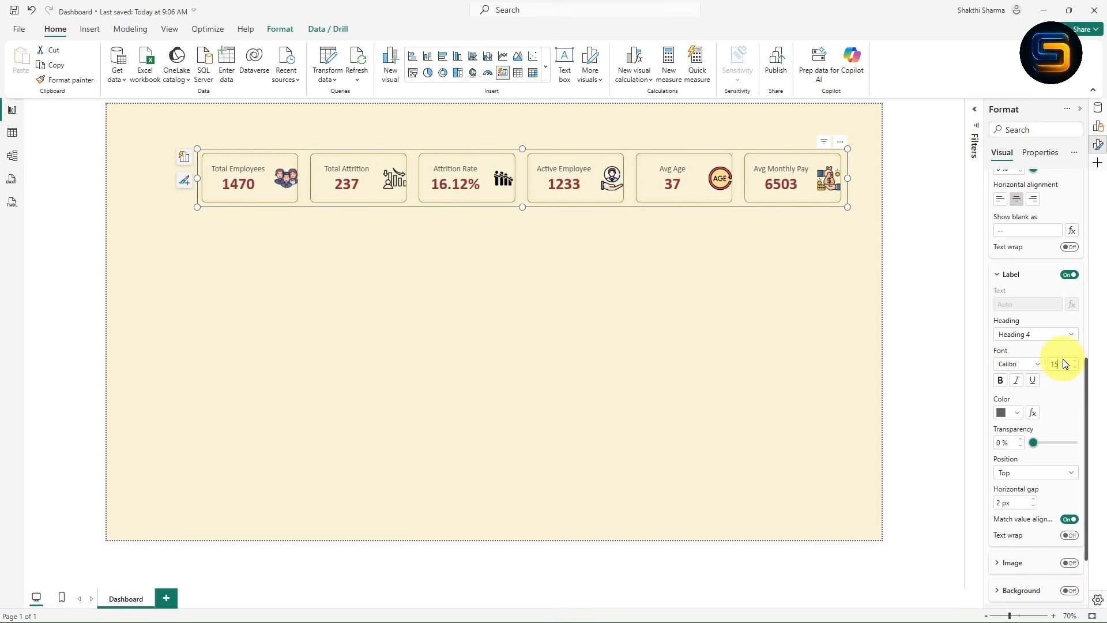
pyautogui.click(1058, 402)
# - Color the callout labels black and make them bold
pyautogui.click(1009, 415)
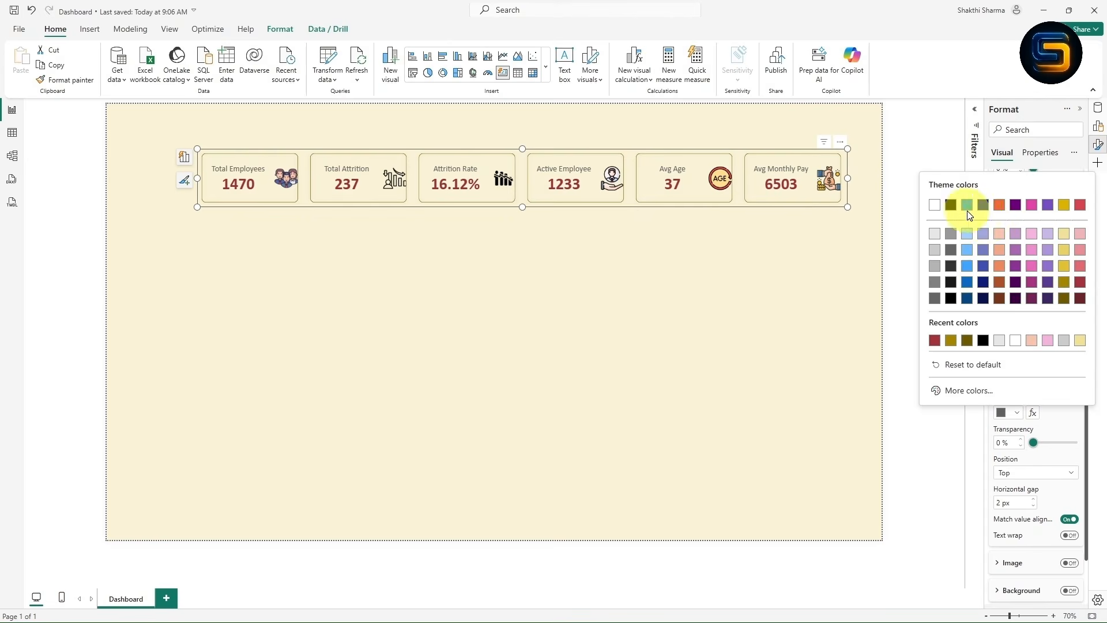
pyautogui.click(952, 207)
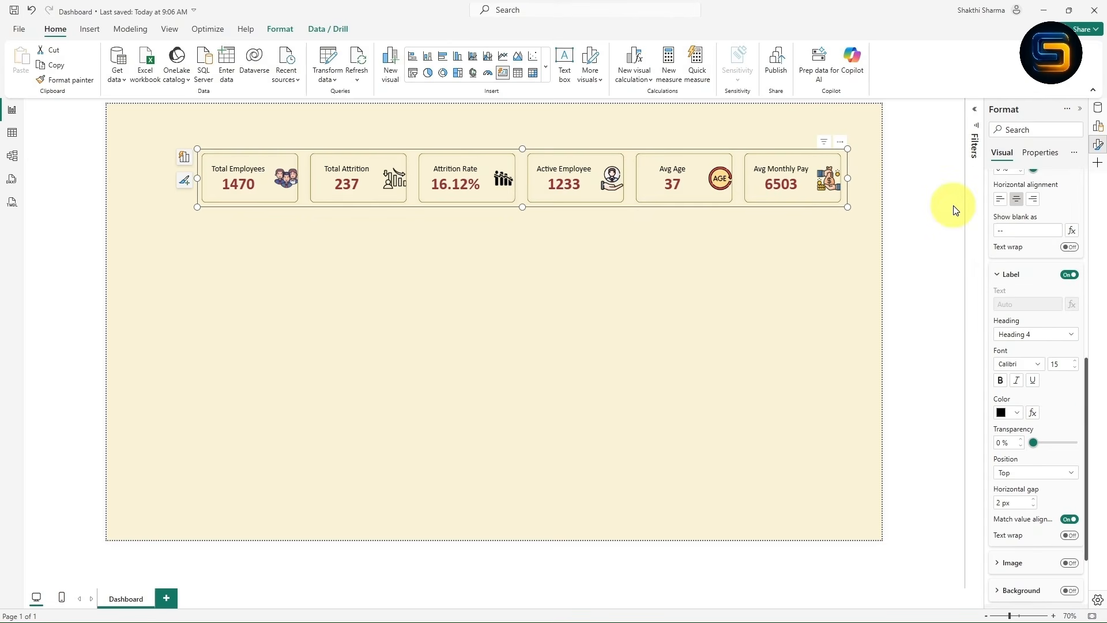
pyautogui.click(1001, 380)
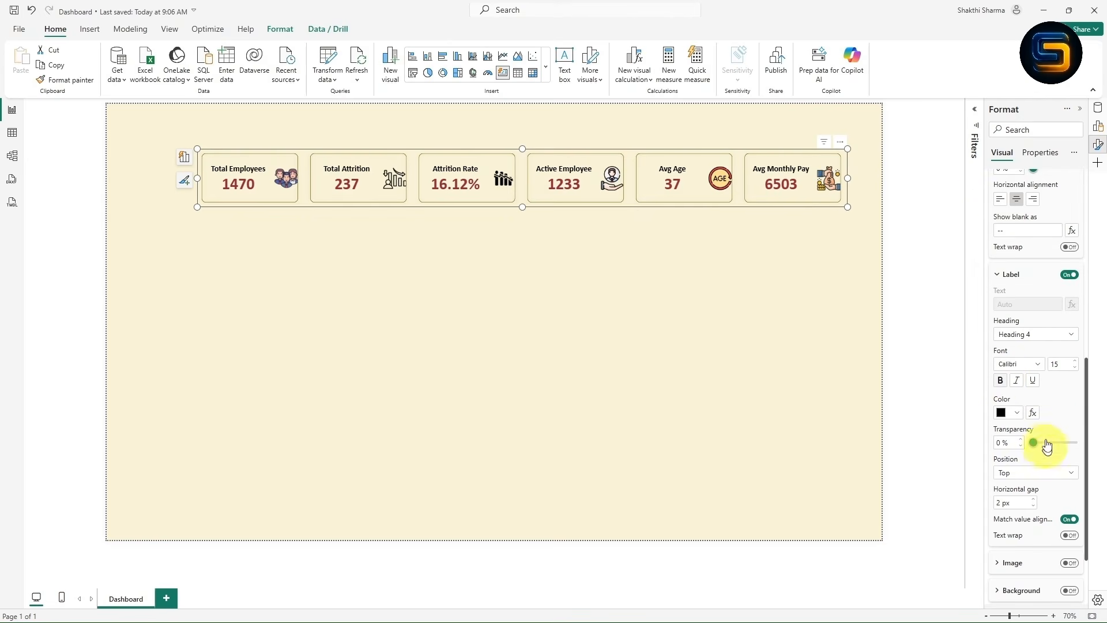
# - Compare the Bottom and Top positions for the callout labels and settle on Bottom
pyautogui.click(1034, 473)
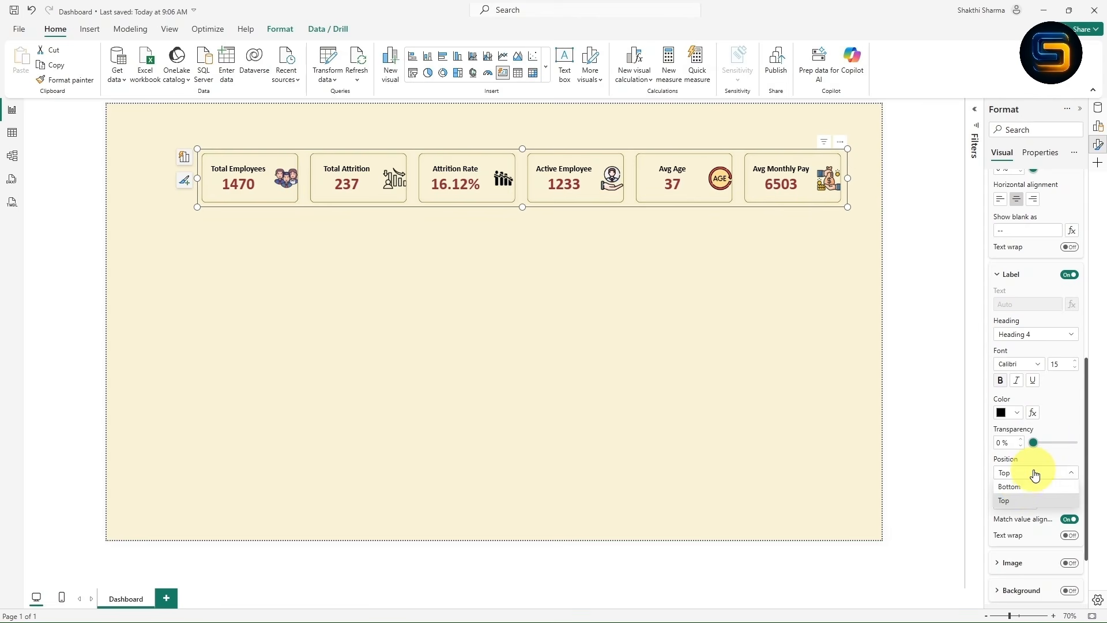
pyautogui.click(1024, 490)
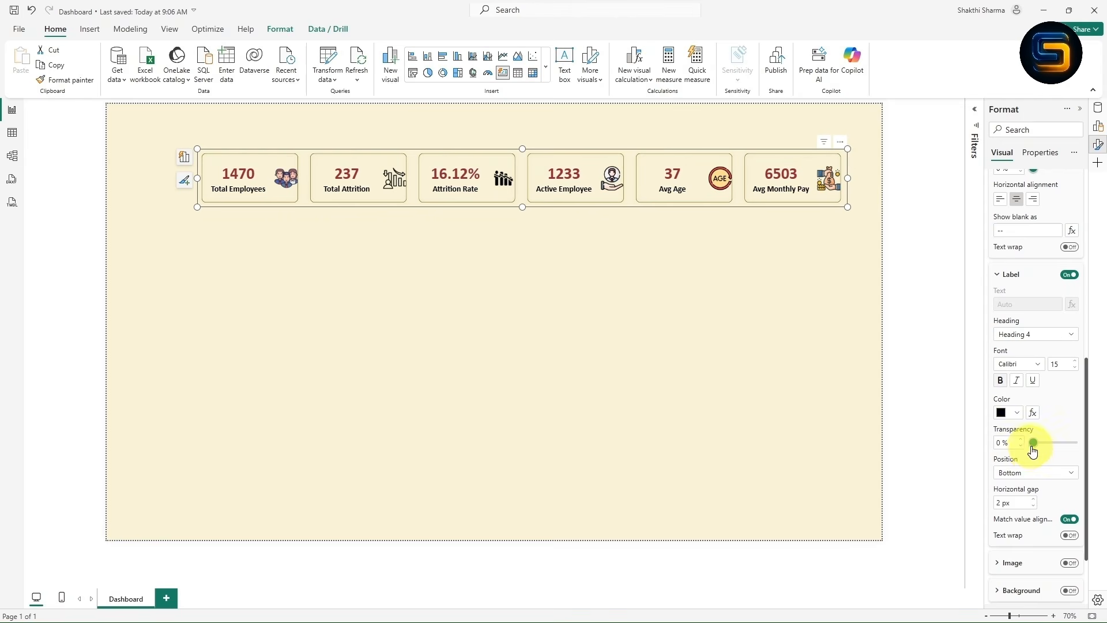
pyautogui.click(1017, 472)
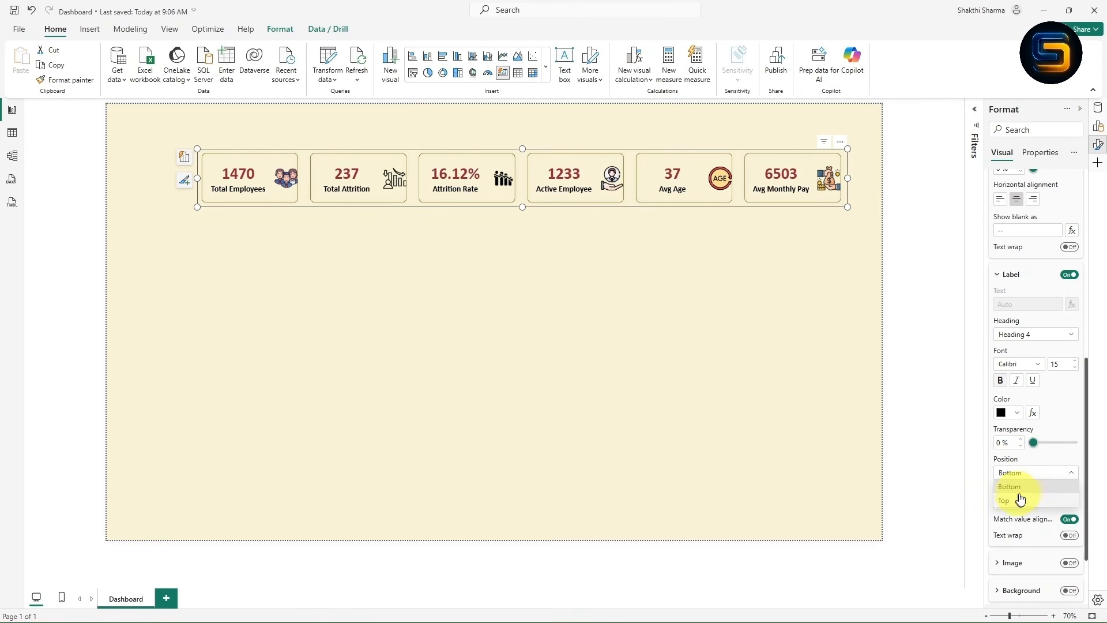
pyautogui.click(1013, 497)
pyautogui.click(1024, 478)
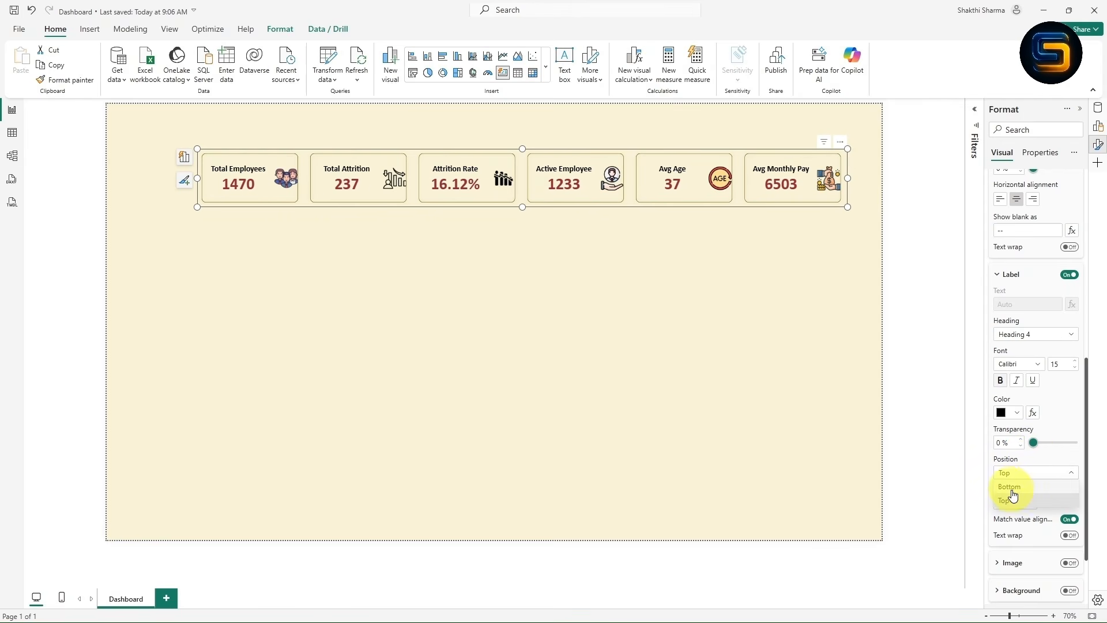
pyautogui.click(1010, 488)
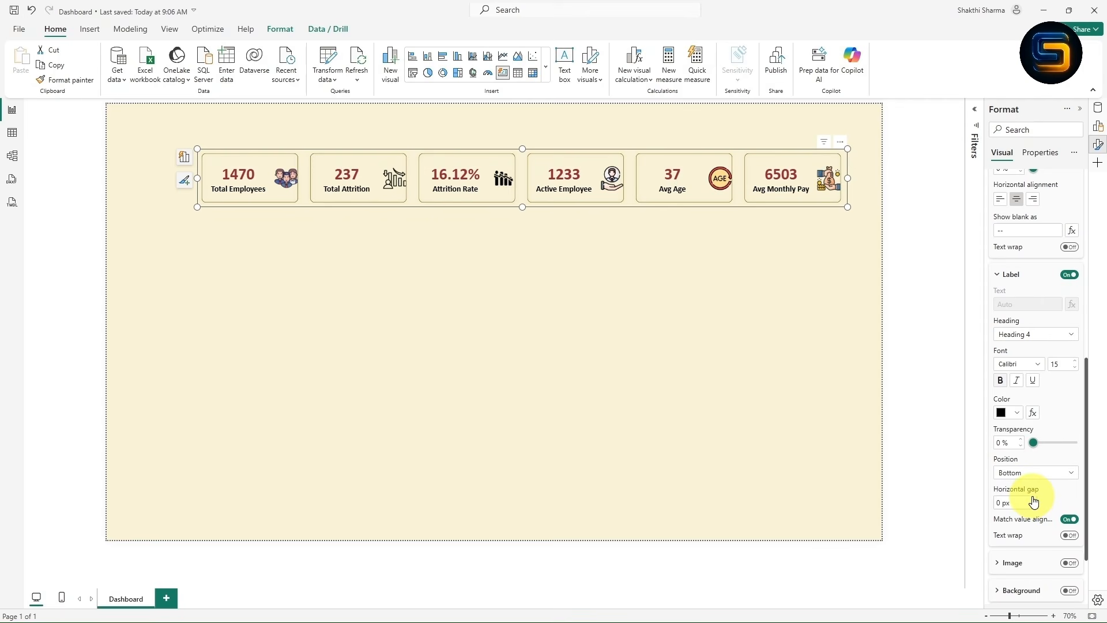
# - Try turning on the background of the callouts
pyautogui.scroll(-2, 1050, 497)
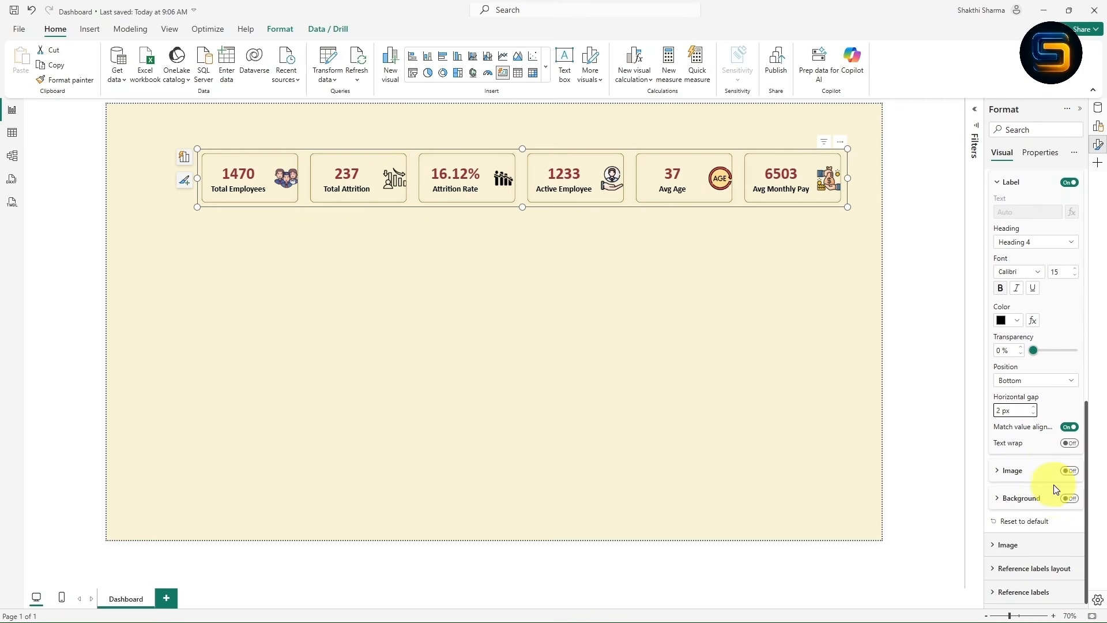
pyautogui.click(584, 164)
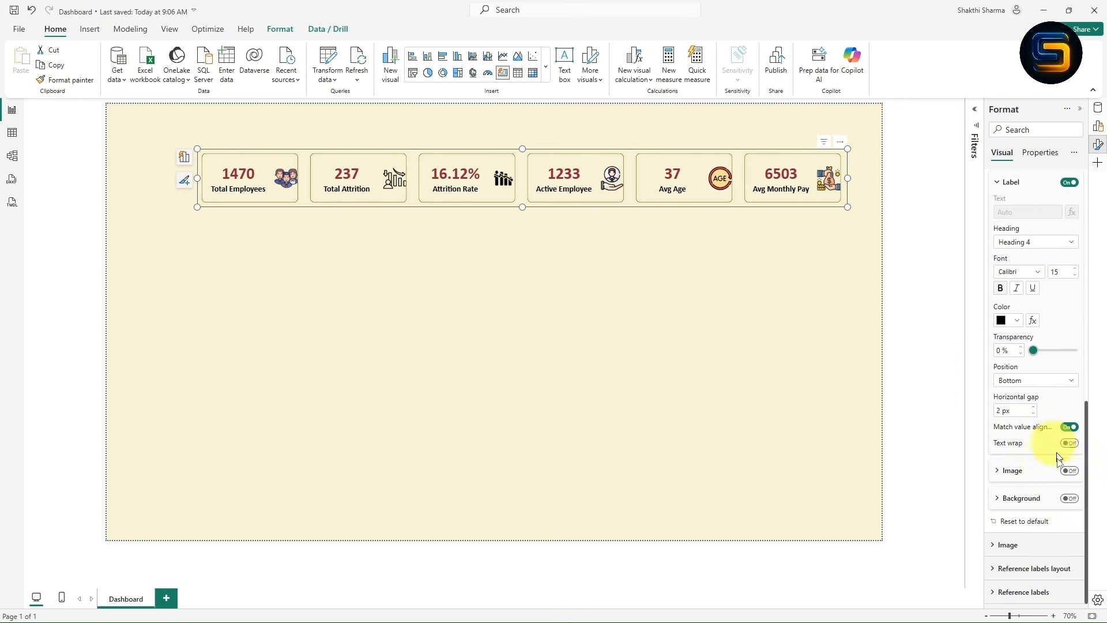
pyautogui.click(1069, 500)
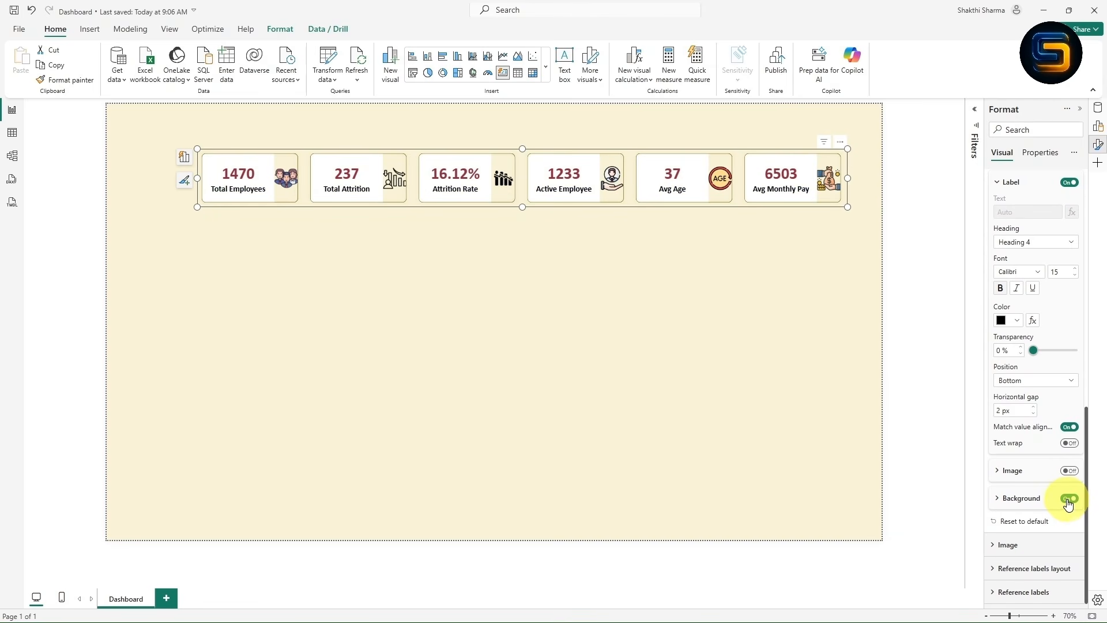
pyautogui.click(1067, 499)
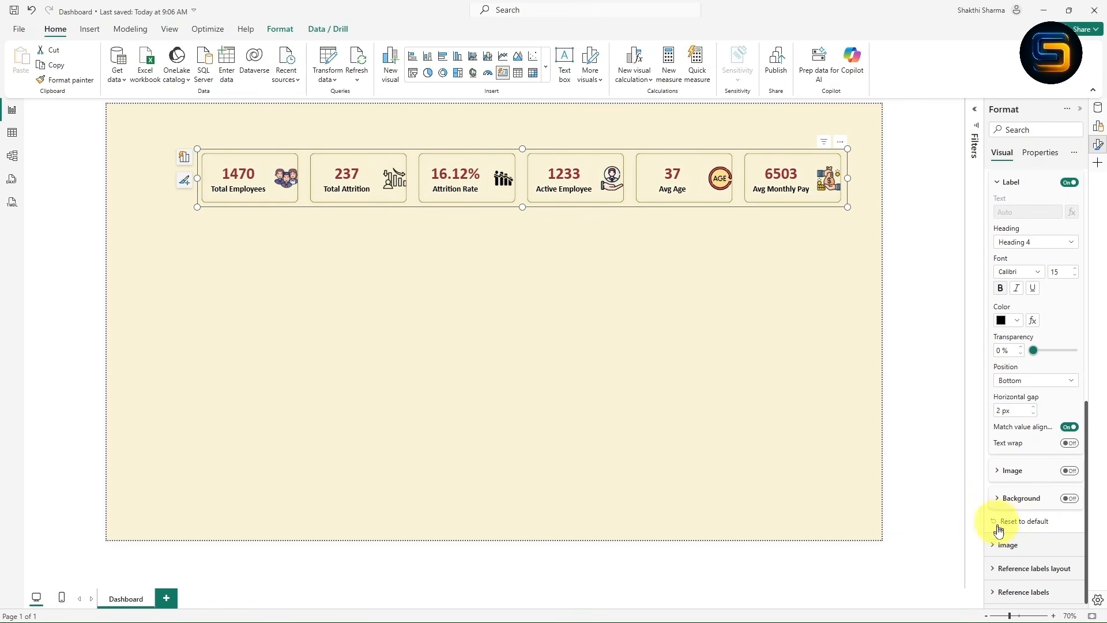
# - Close the Format pane and widen the card visual to span the full width of the page
pyautogui.click(994, 545)
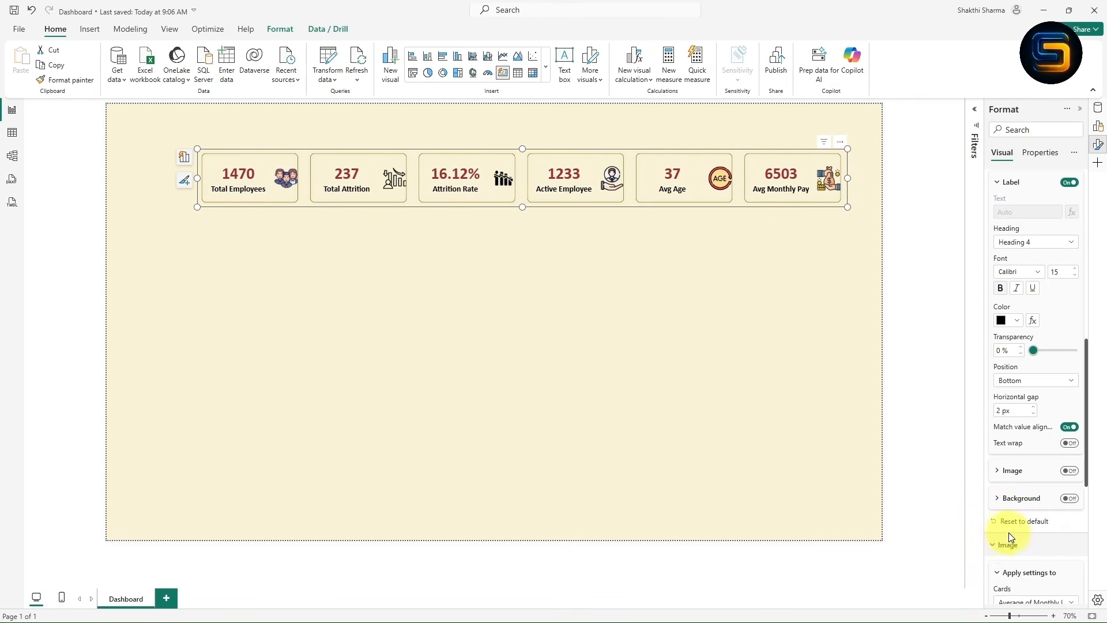
pyautogui.scroll(-6, 1057, 427)
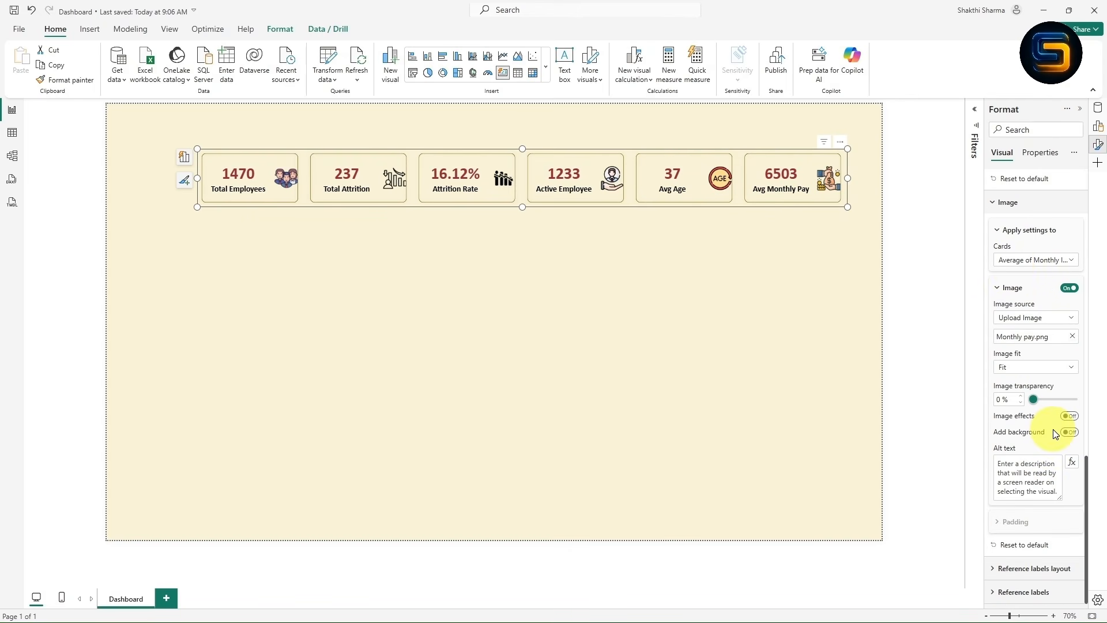
pyautogui.scroll(10, 1052, 432)
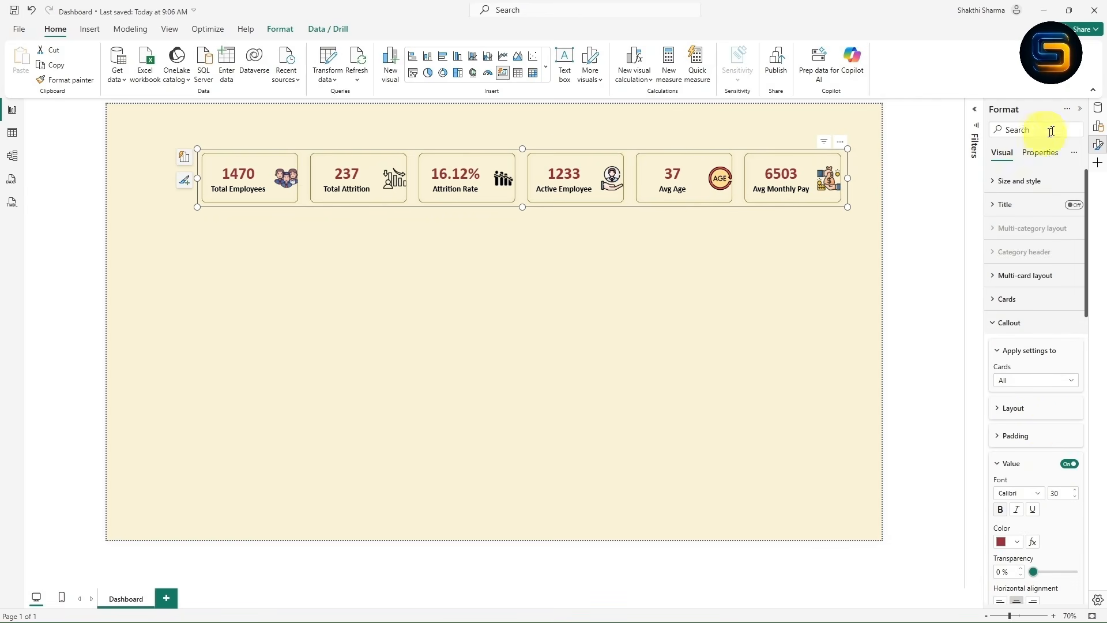
pyautogui.click(1082, 115)
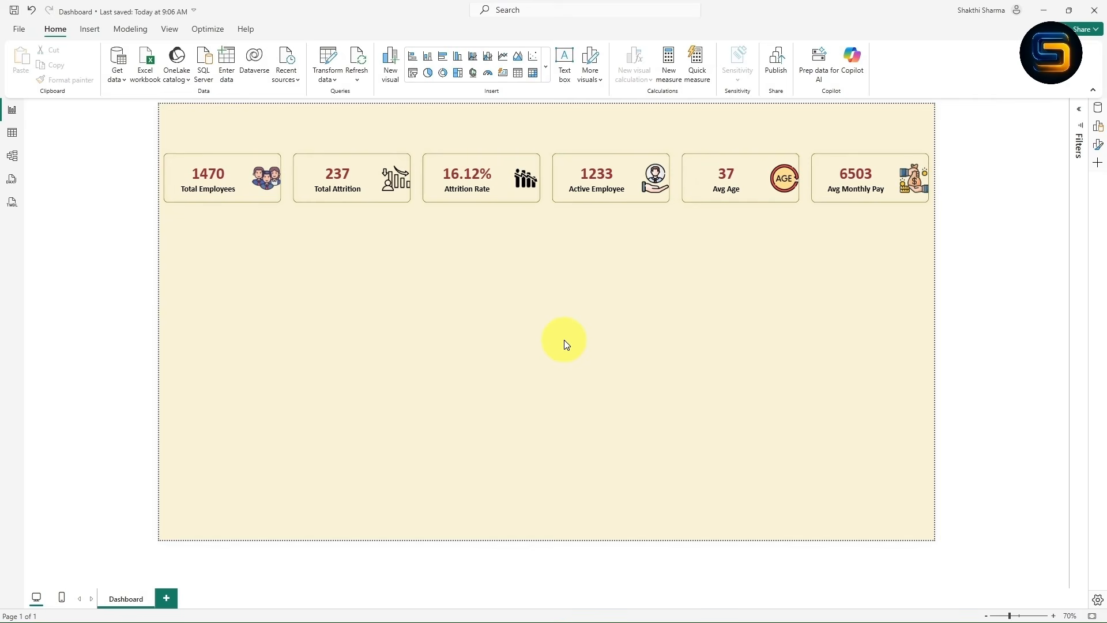
# - Switch to the PowerPoint slide show and advance from the KPIs slide to the list of planned visuals and insights
pyautogui.hotkey('alt', 'Tab')
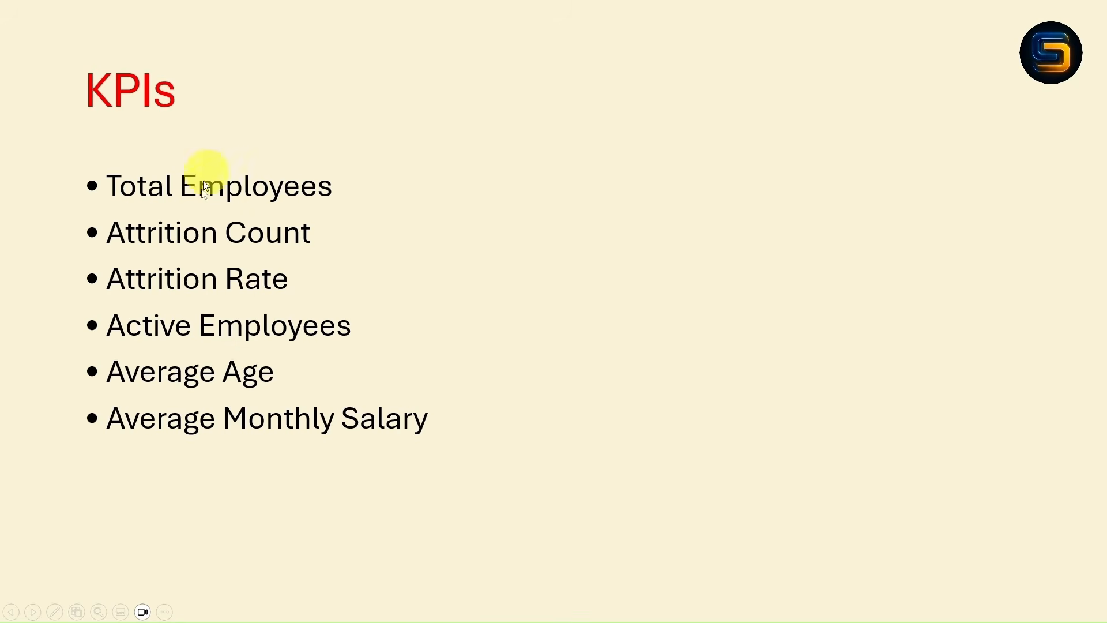
pyautogui.click(461, 325)
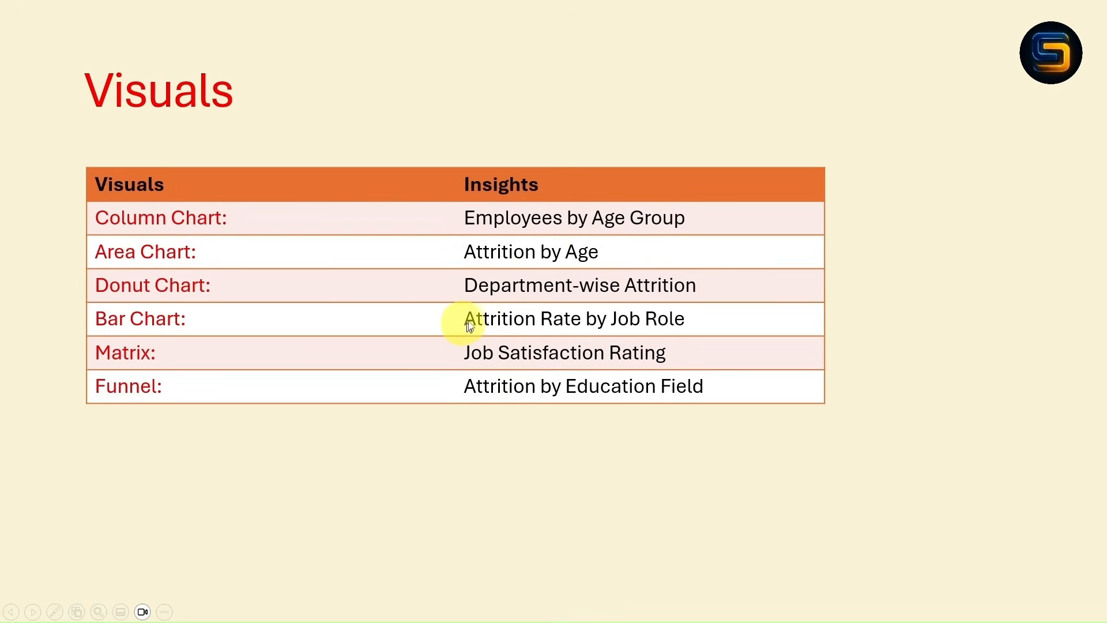
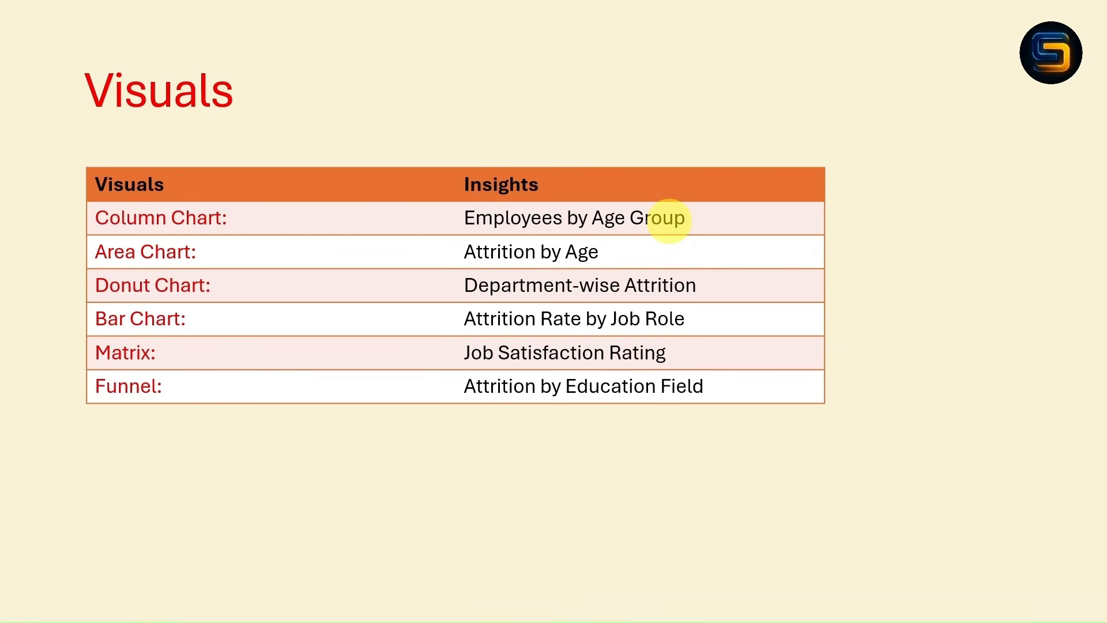
# - Switch to Power BI Desktop, insert a clustered column chart, and resize and place it below the KPI cards
pyautogui.hotkey('alt', 'Tab')
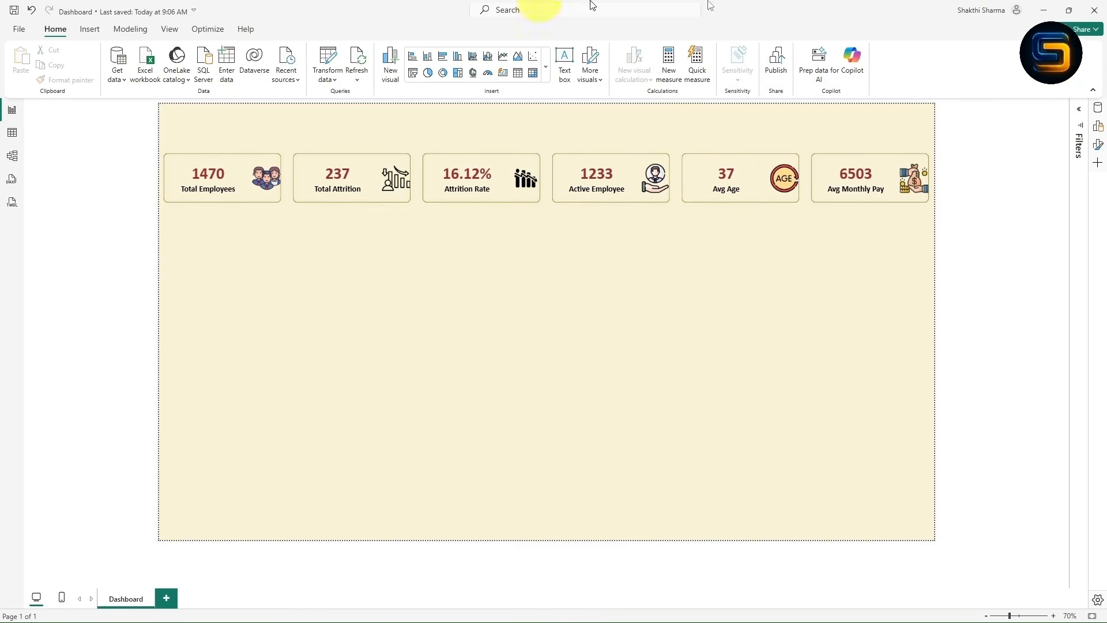
pyautogui.click(1098, 109)
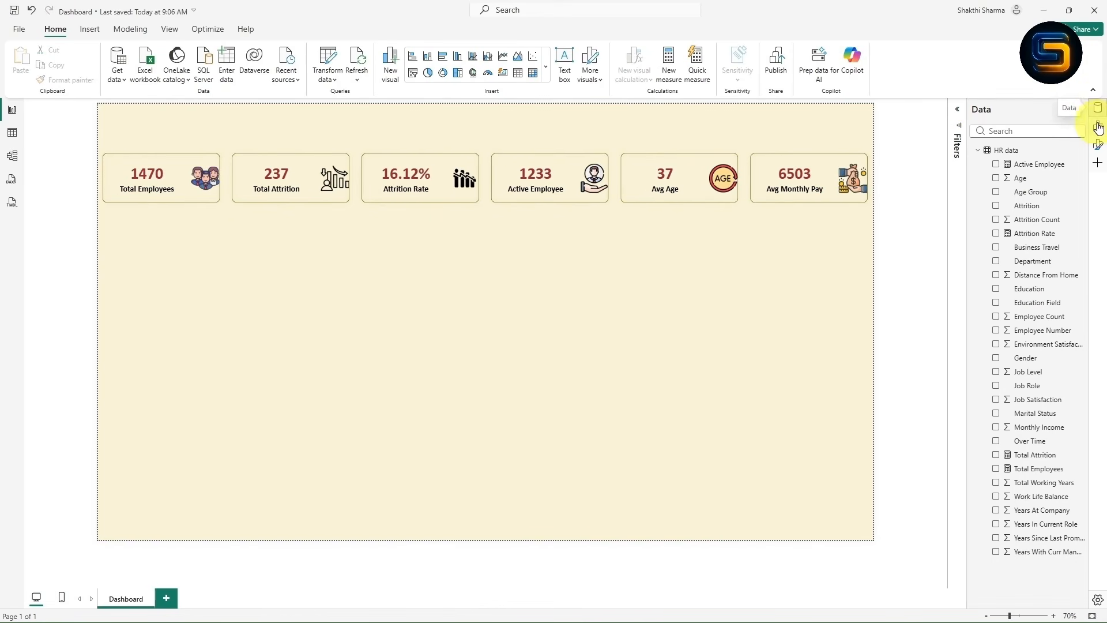
pyautogui.click(1097, 128)
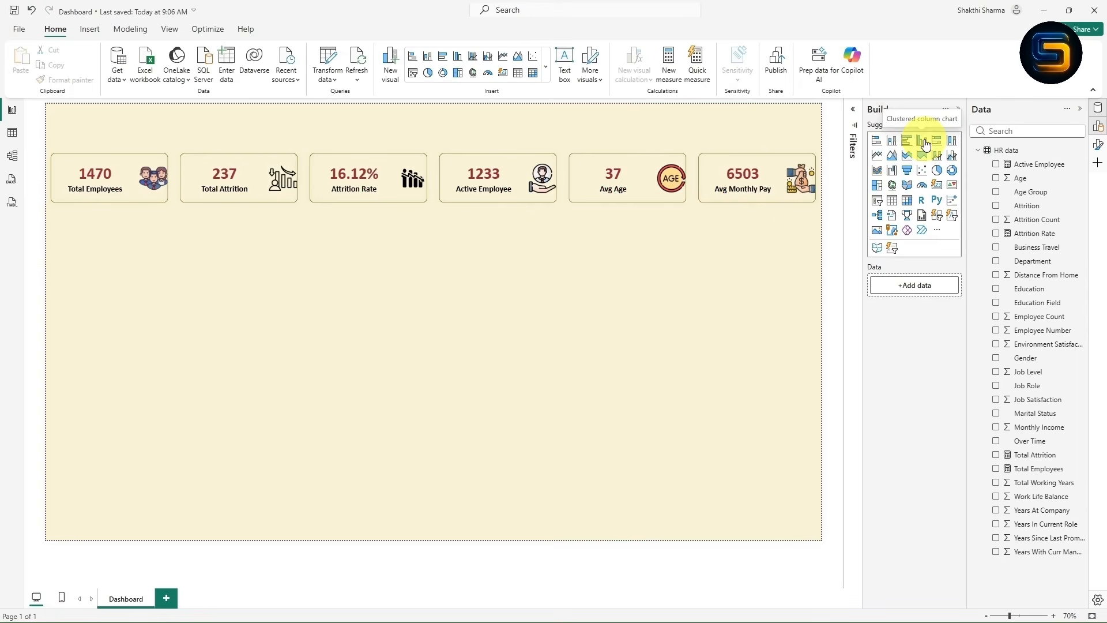
pyautogui.click(951, 141)
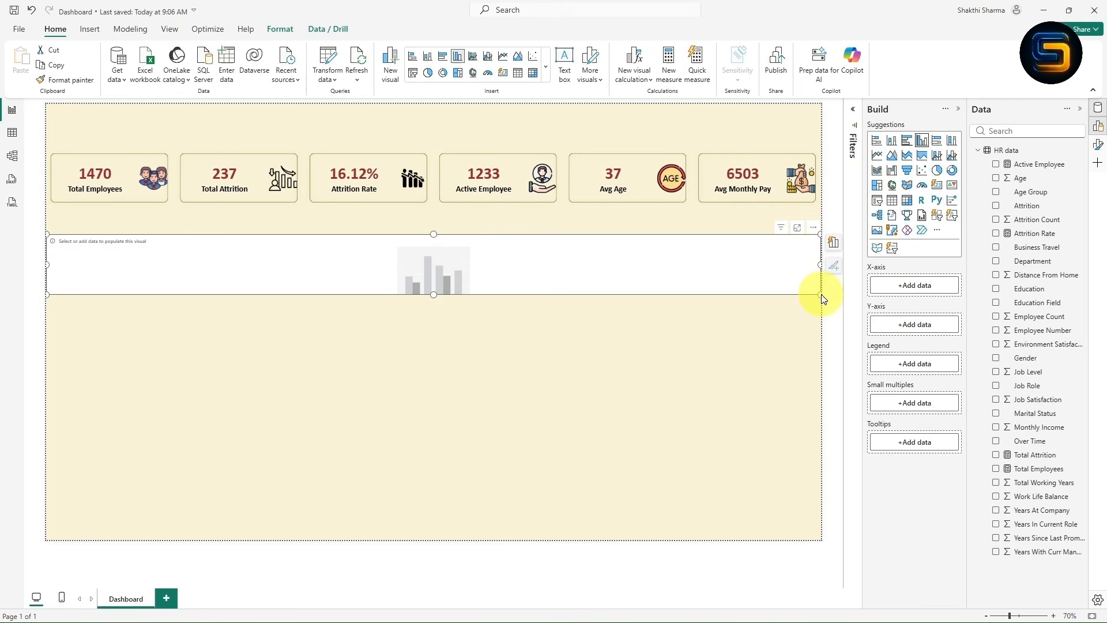
pyautogui.moveTo(819, 295); pyautogui.dragTo(336, 470)
pyautogui.moveTo(285, 248); pyautogui.dragTo(403, 249)
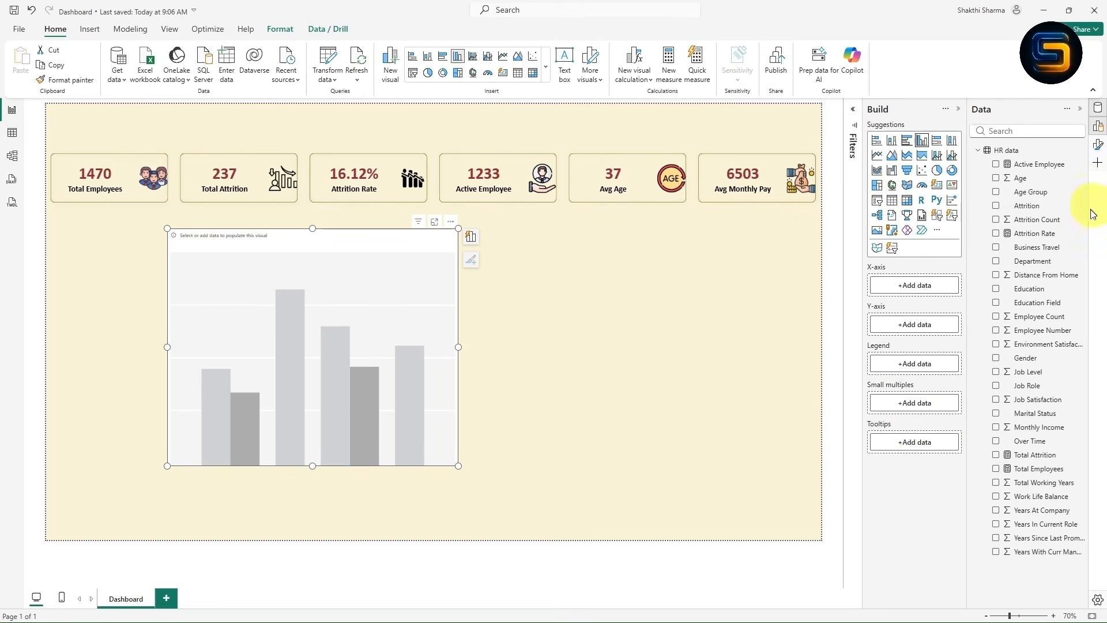
# - Assign Age Group to the chart's X-axis and Total Employees to its Y-axis, and widen the chart slightly
pyautogui.moveTo(1032, 191); pyautogui.dragTo(909, 289)
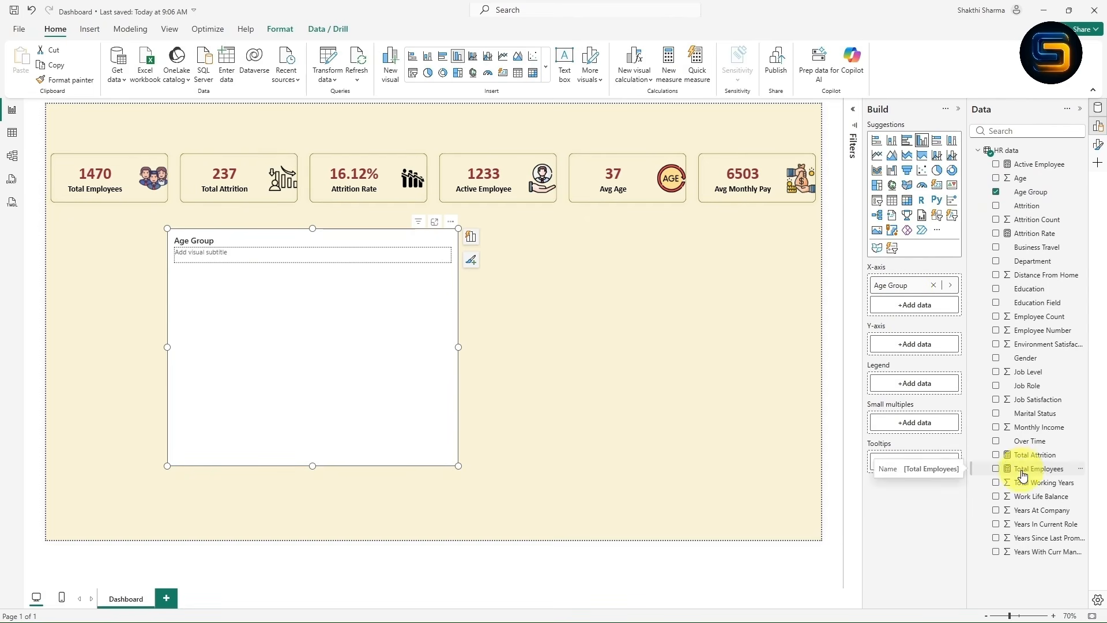
pyautogui.moveTo(1017, 468); pyautogui.dragTo(906, 347)
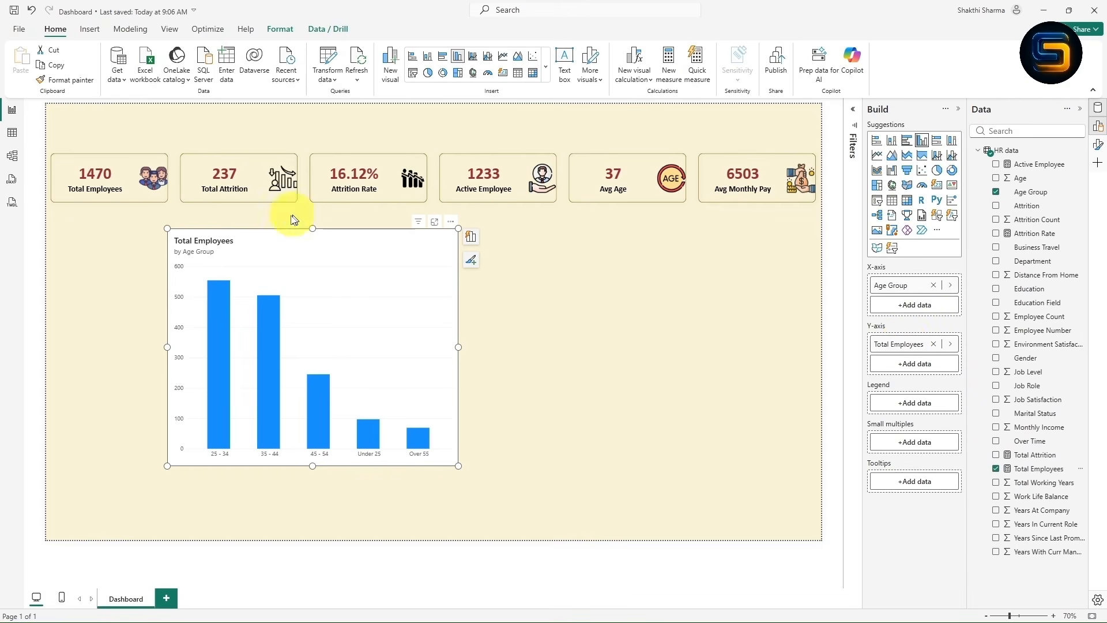
pyautogui.moveTo(457, 467); pyautogui.dragTo(507, 473)
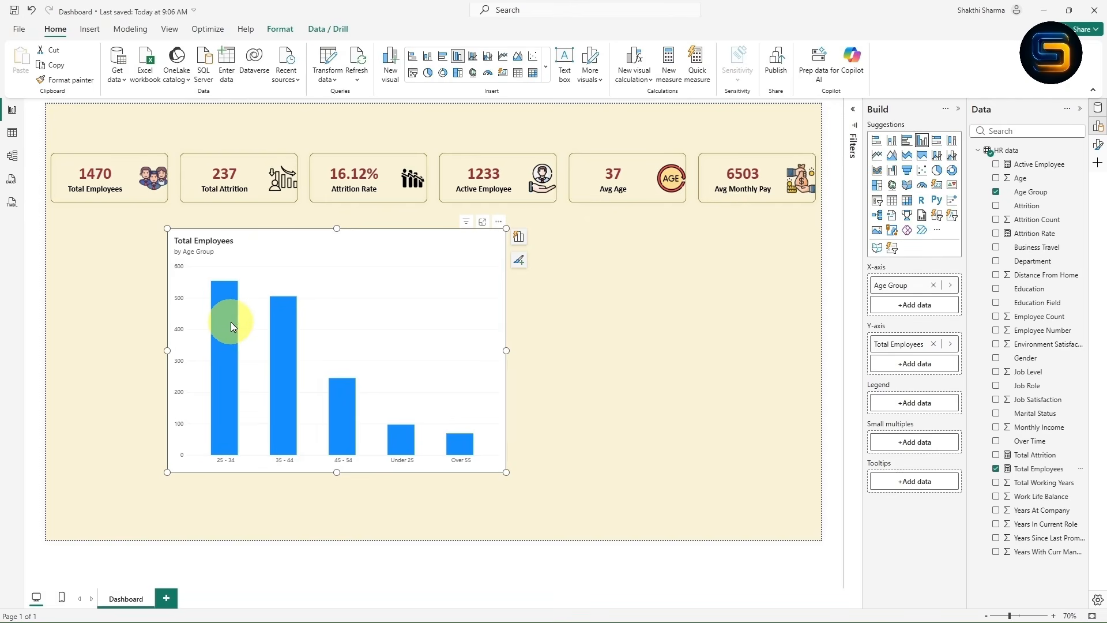
# - Sort the Total Employees column chart by Age Group in ascending order
pyautogui.moveTo(231, 321)
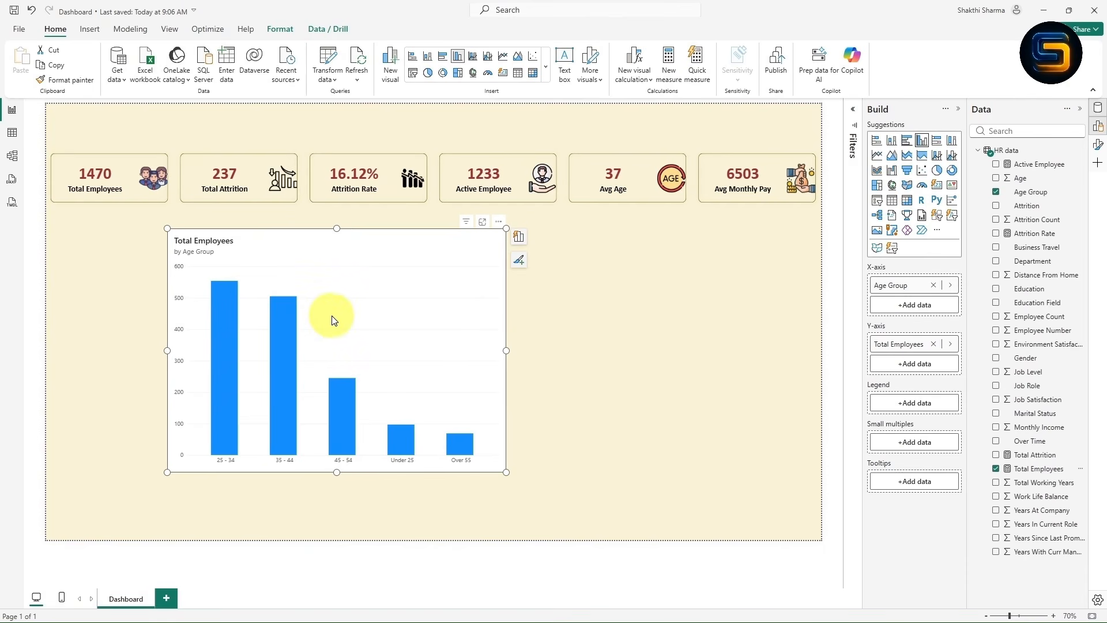
pyautogui.moveTo(468, 451)
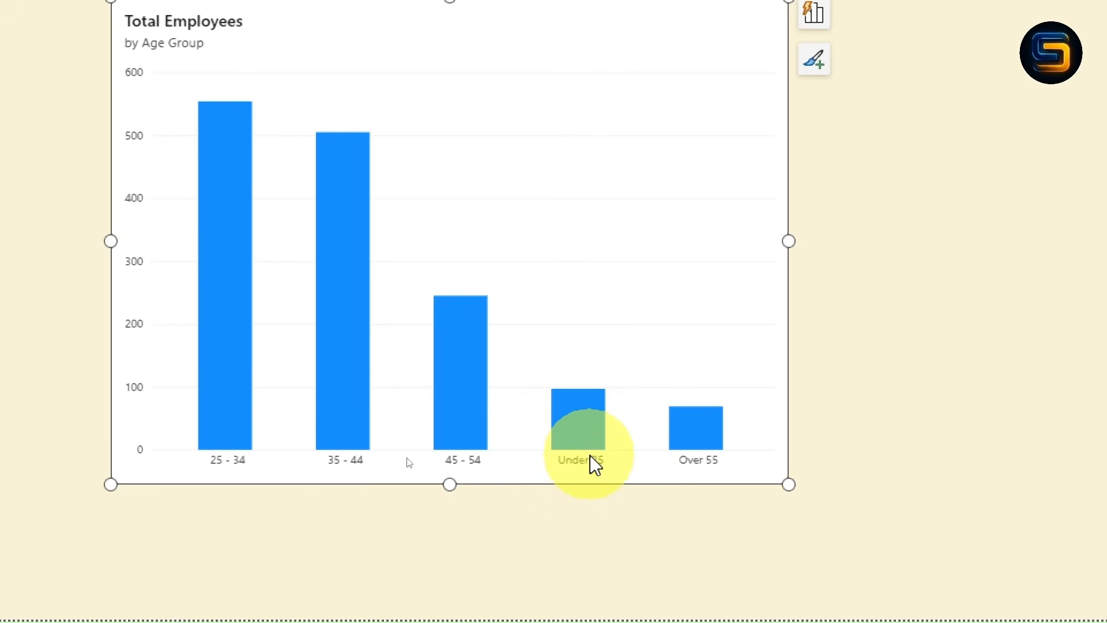
pyautogui.moveTo(233, 454)
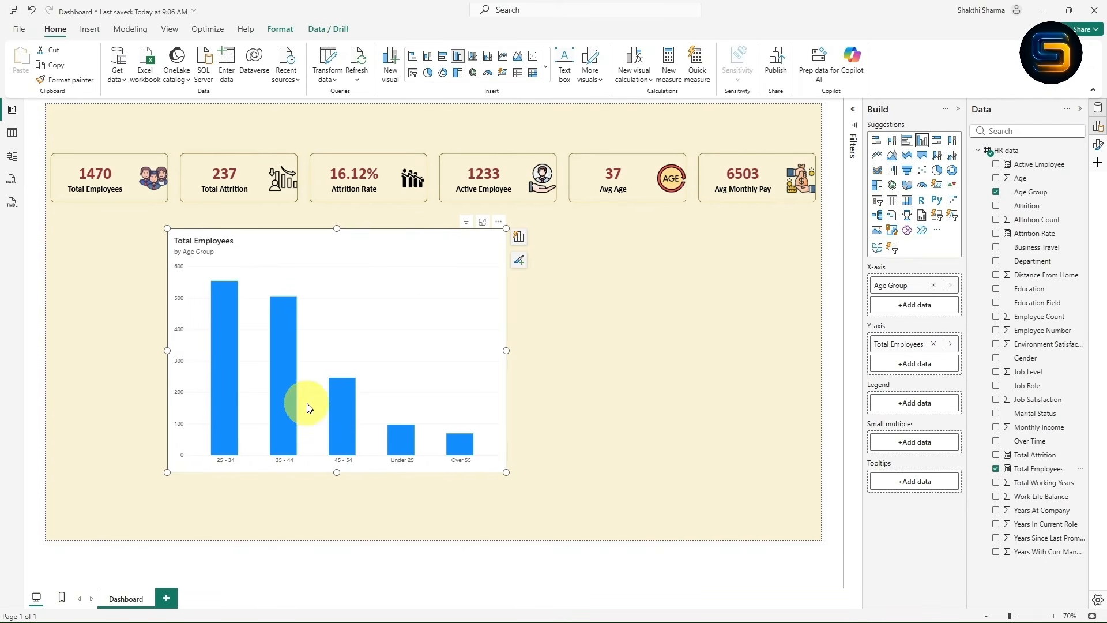
pyautogui.click(500, 225)
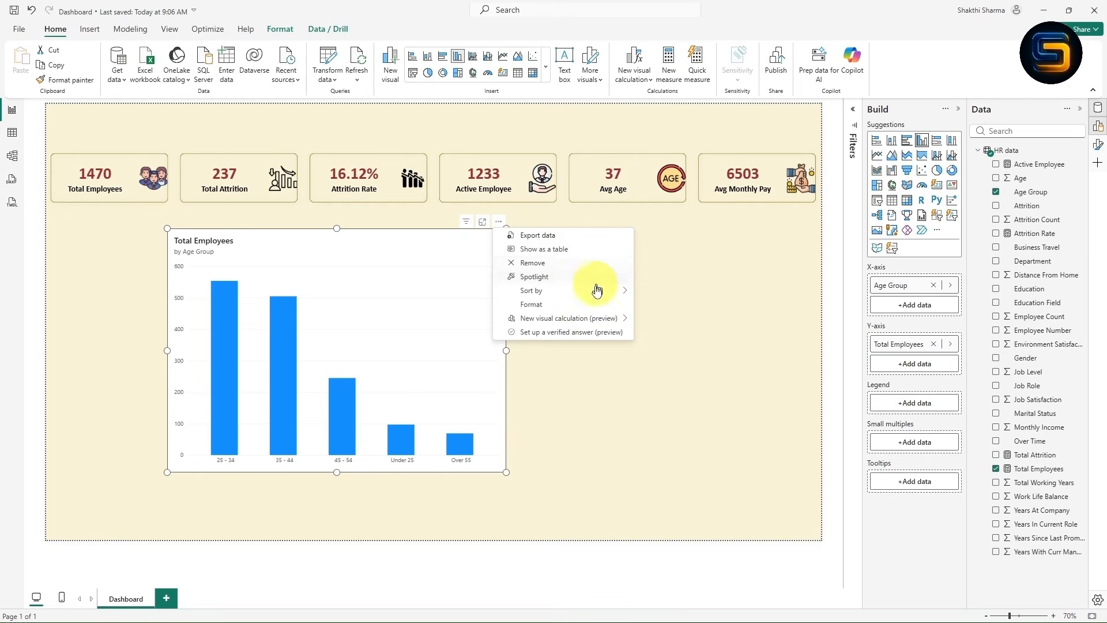
pyautogui.moveTo(576, 291)
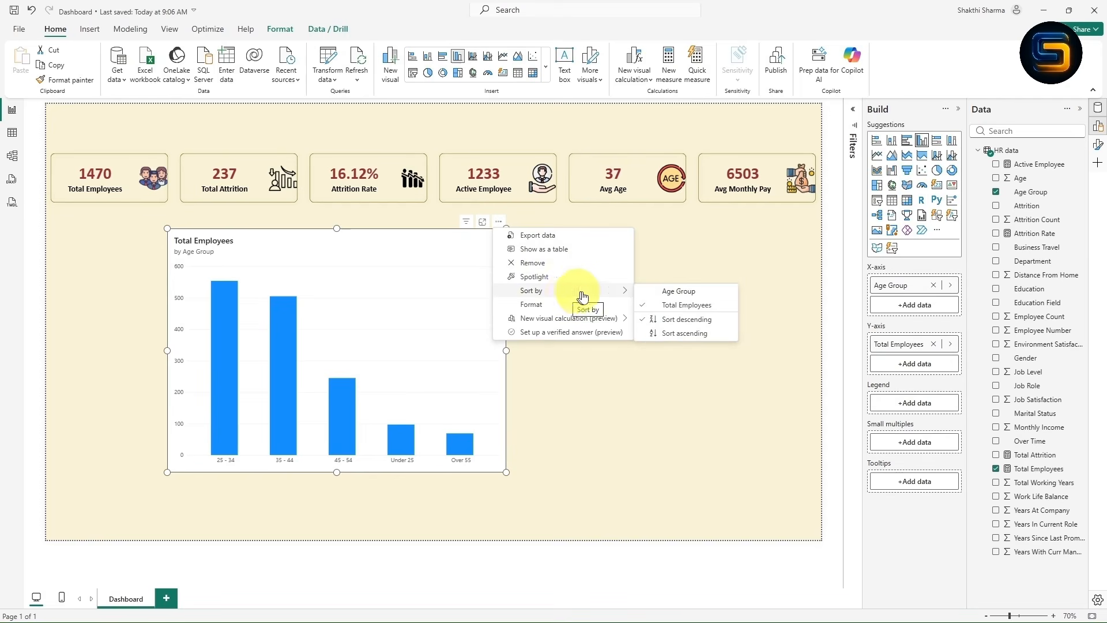
pyautogui.click(677, 291)
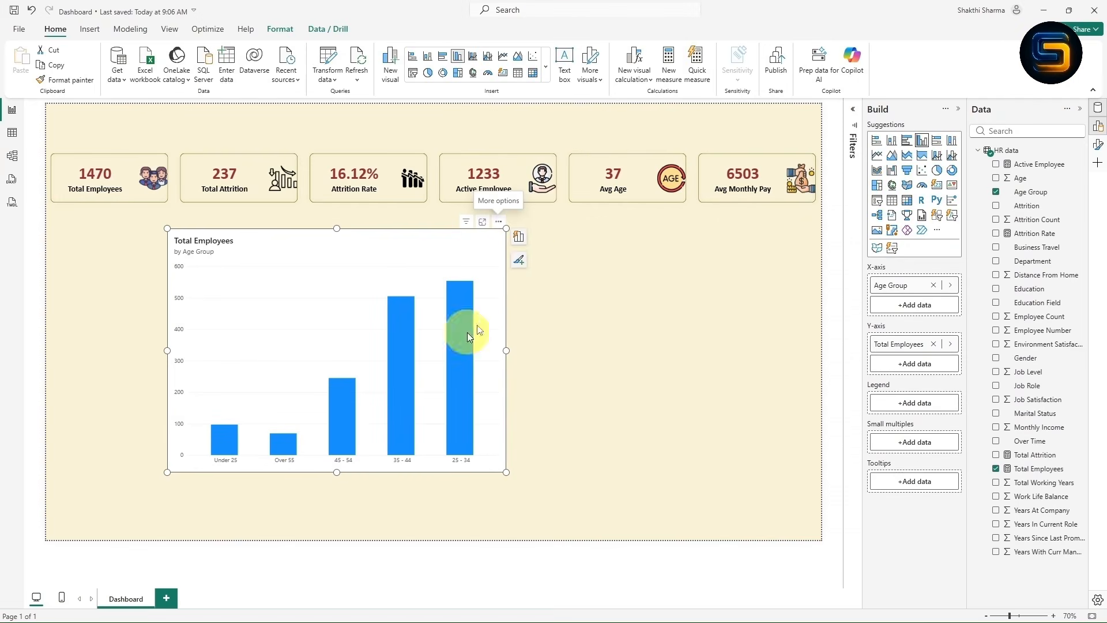
pyautogui.click(500, 223)
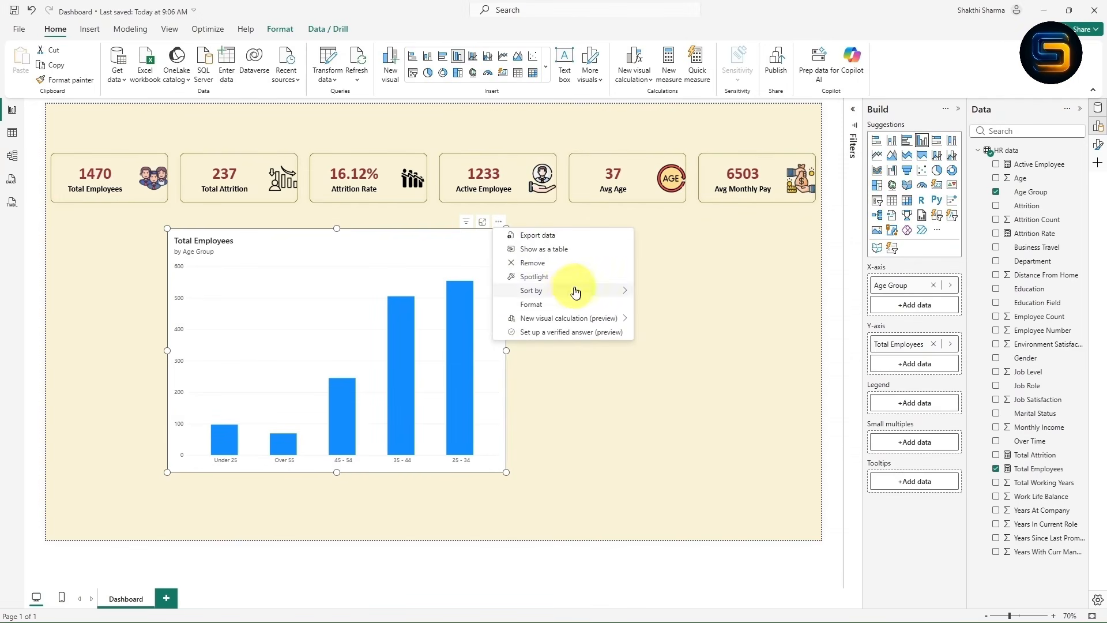
pyautogui.moveTo(570, 296)
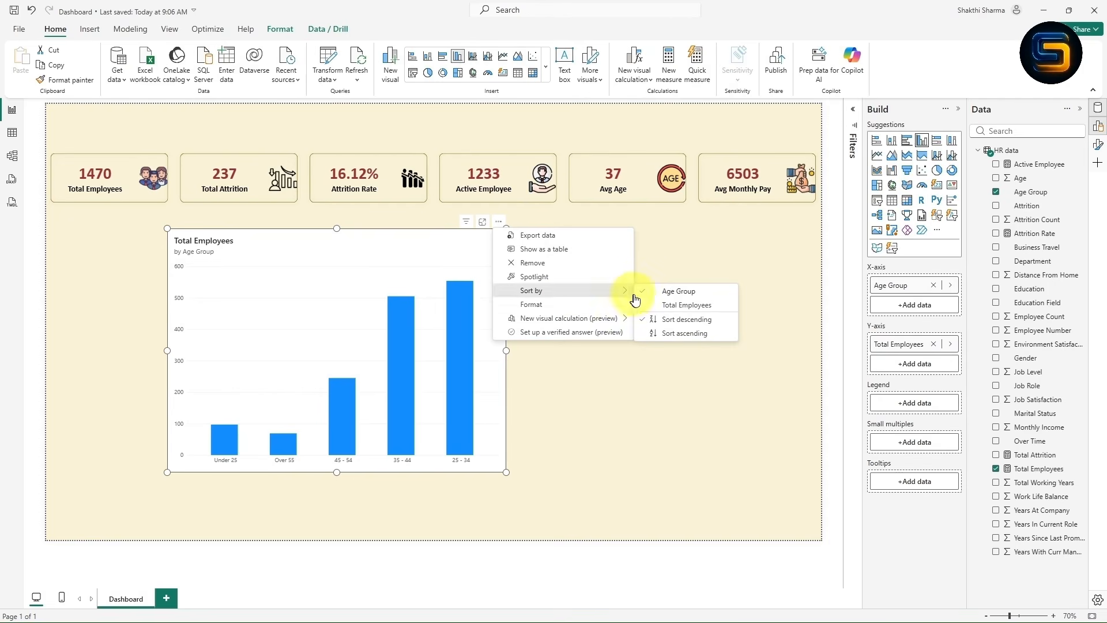
pyautogui.click(663, 333)
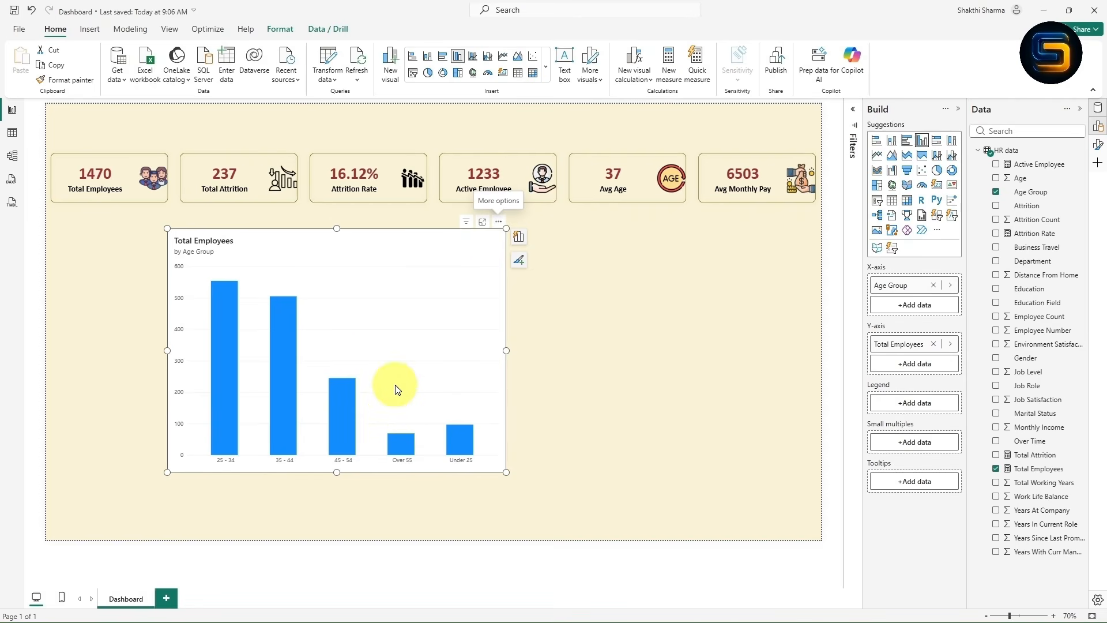
# - Open the HR data table in the Power Query Editor
pyautogui.click(568, 368)
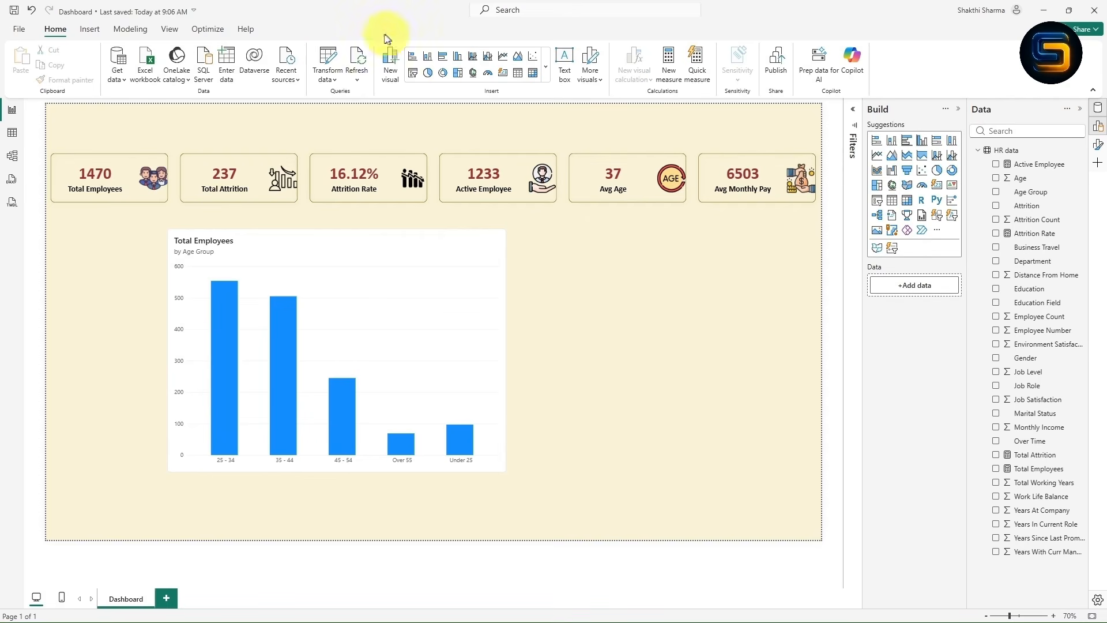
pyautogui.click(328, 70)
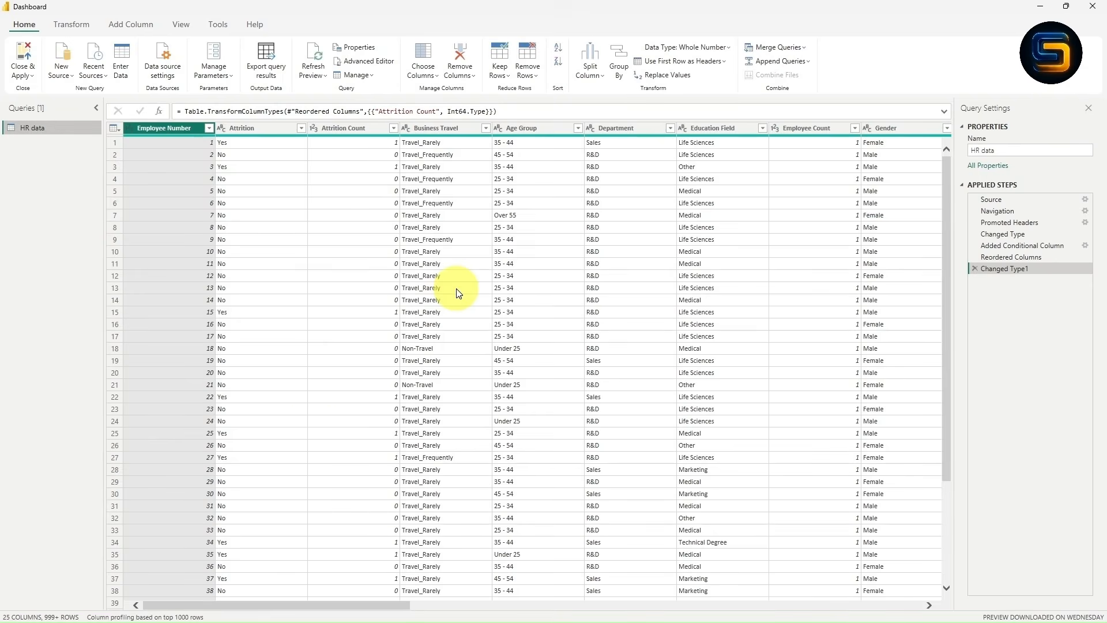
pyautogui.moveTo(279, 606); pyautogui.dragTo(834, 606)
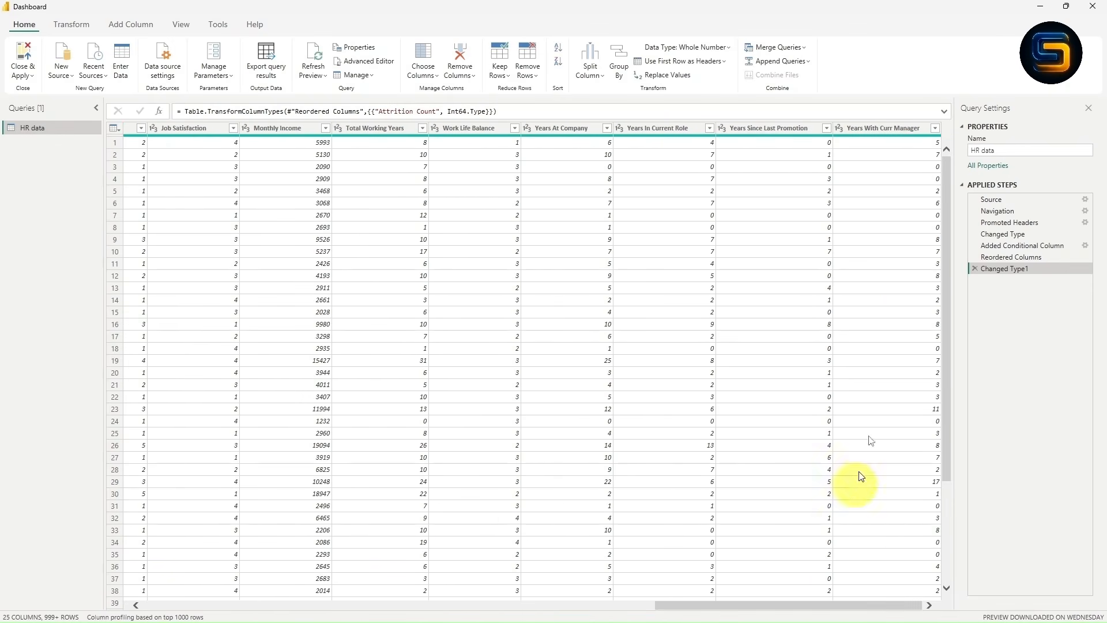
# - Start a new conditional column in the HR data query and name it Sort_Age
pyautogui.click(119, 25)
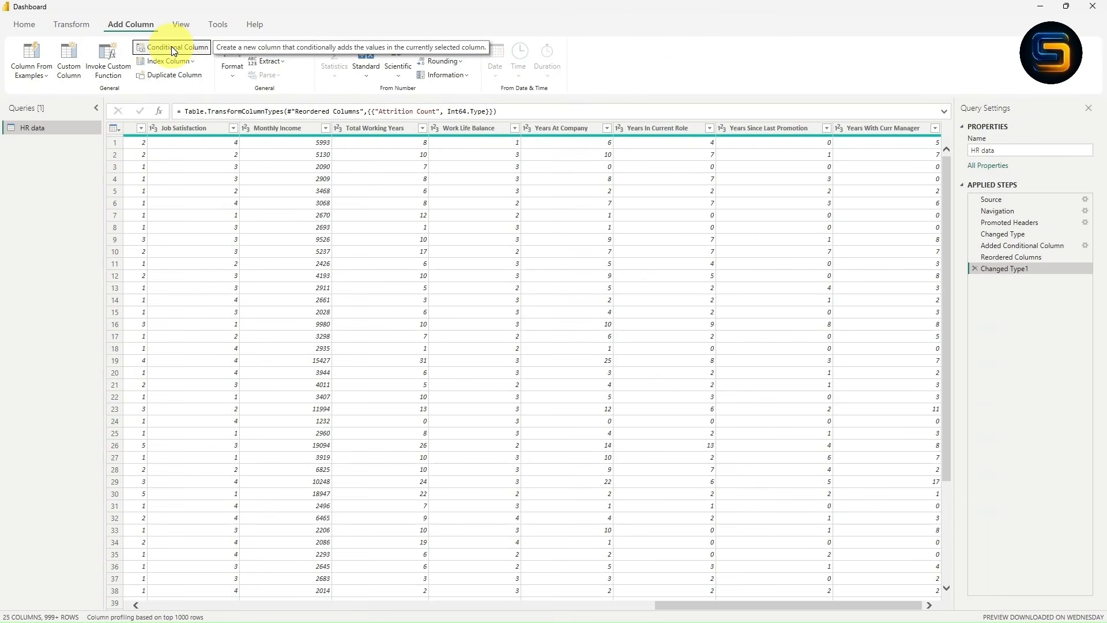
pyautogui.click(173, 49)
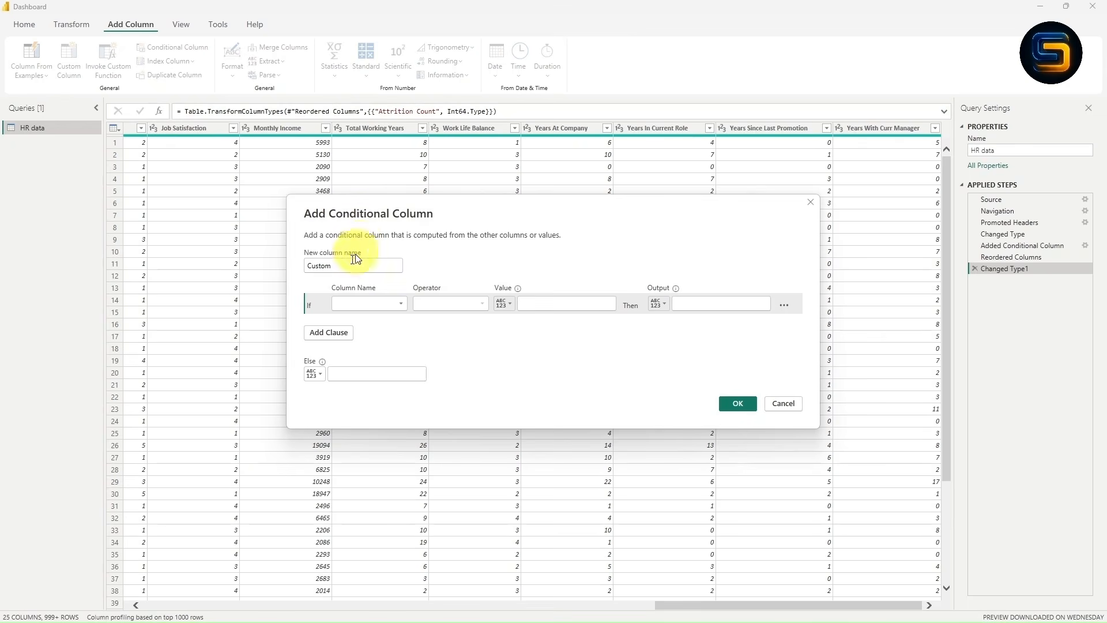
pyautogui.moveTo(355, 265); pyautogui.dragTo(284, 264)
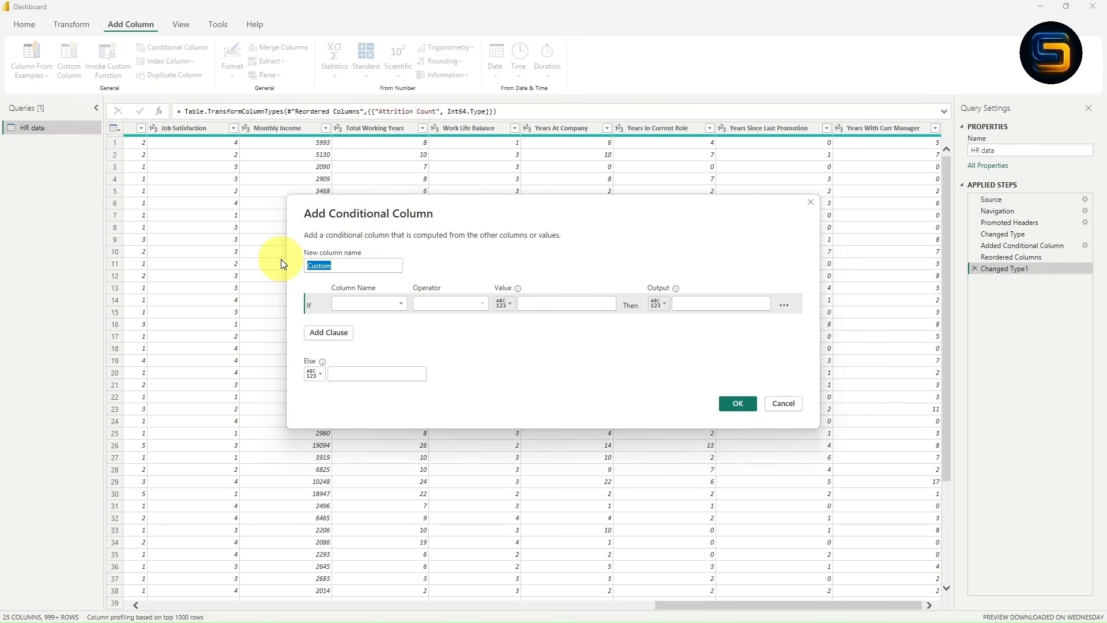
pyautogui.write('A')
pyautogui.press('BackSpace')
pyautogui.write('Sort Age')
pyautogui.press('BackSpace')
pyautogui.press('BackSpace')
pyautogui.press('BackSpace')
pyautogui.press('BackSpace')
pyautogui.write('_Age')
# - Define the first condition of Sort_Age: if Age Group equals Under 25, output 1
pyautogui.click(359, 307)
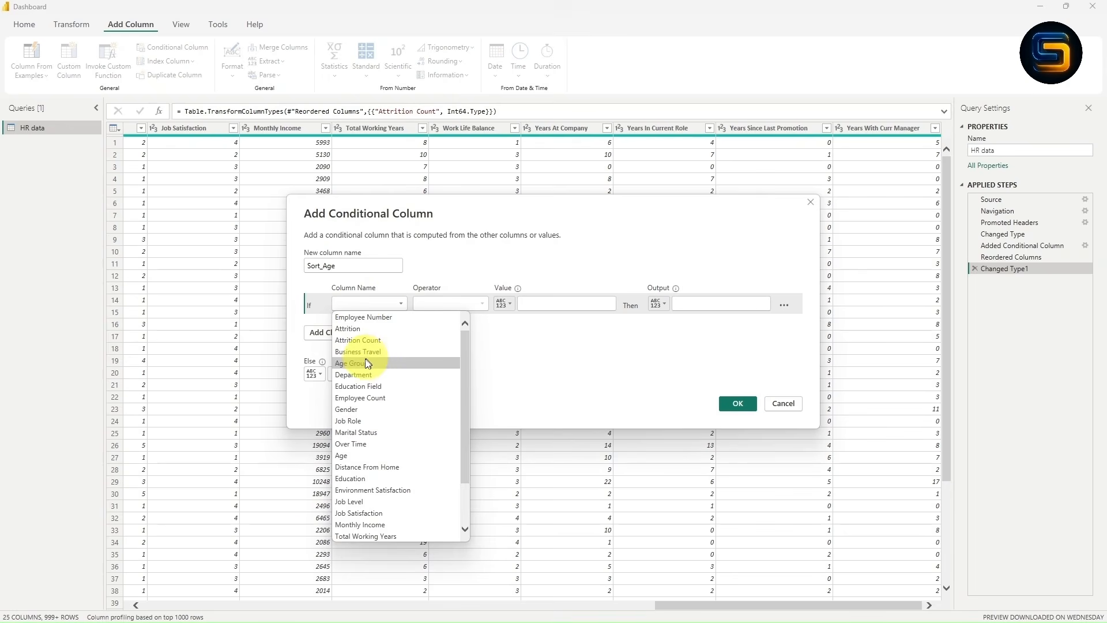
pyautogui.click(364, 364)
pyautogui.click(533, 302)
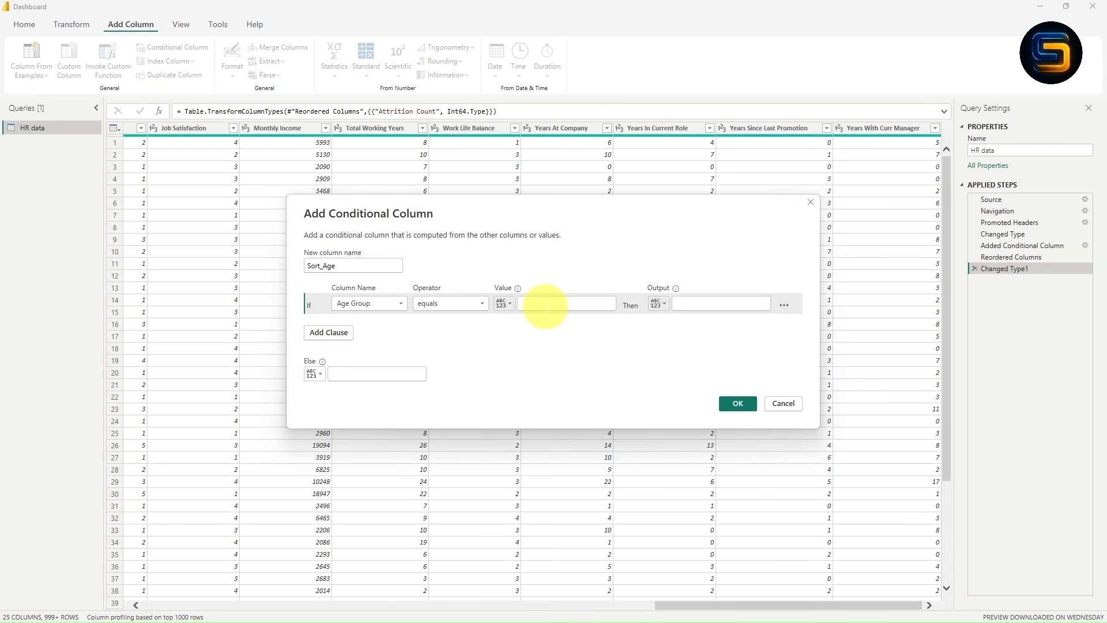
pyautogui.click(545, 305)
pyautogui.write('Under 25')
pyautogui.click(685, 303)
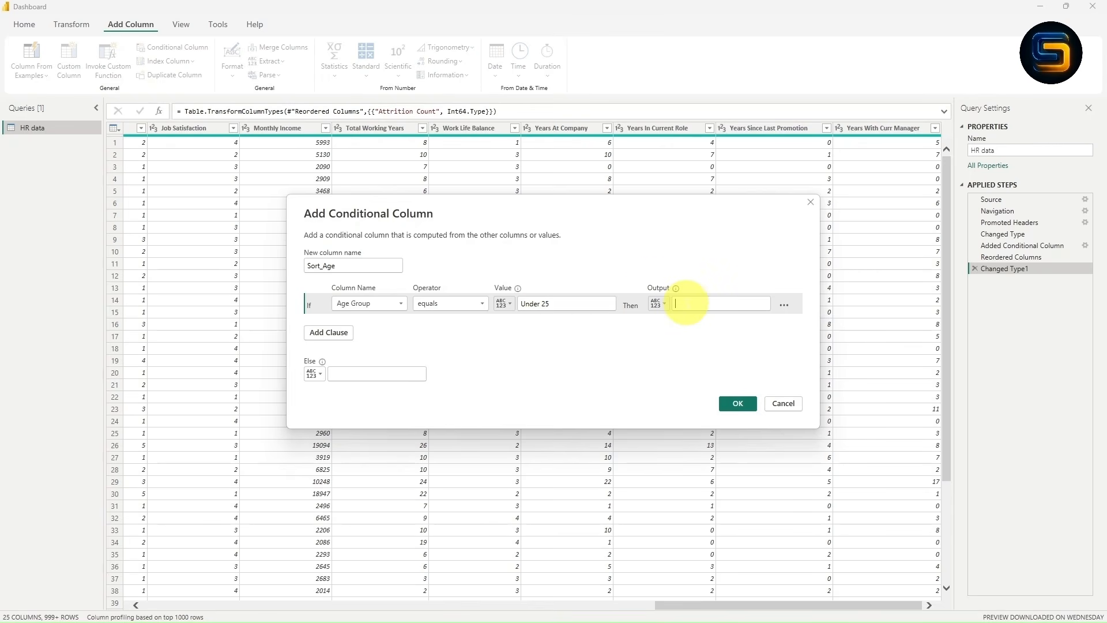
pyautogui.write('1')
# - Add an Else If clause to Sort_Age: if Age Group equals 25-34, output 2
pyautogui.click(340, 333)
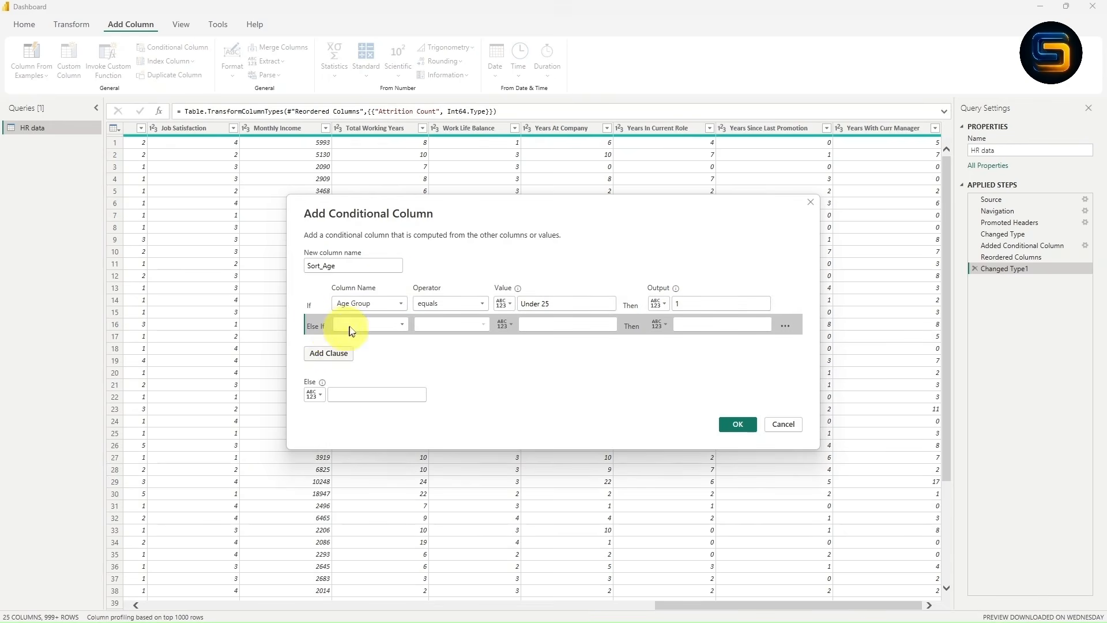
pyautogui.click(352, 327)
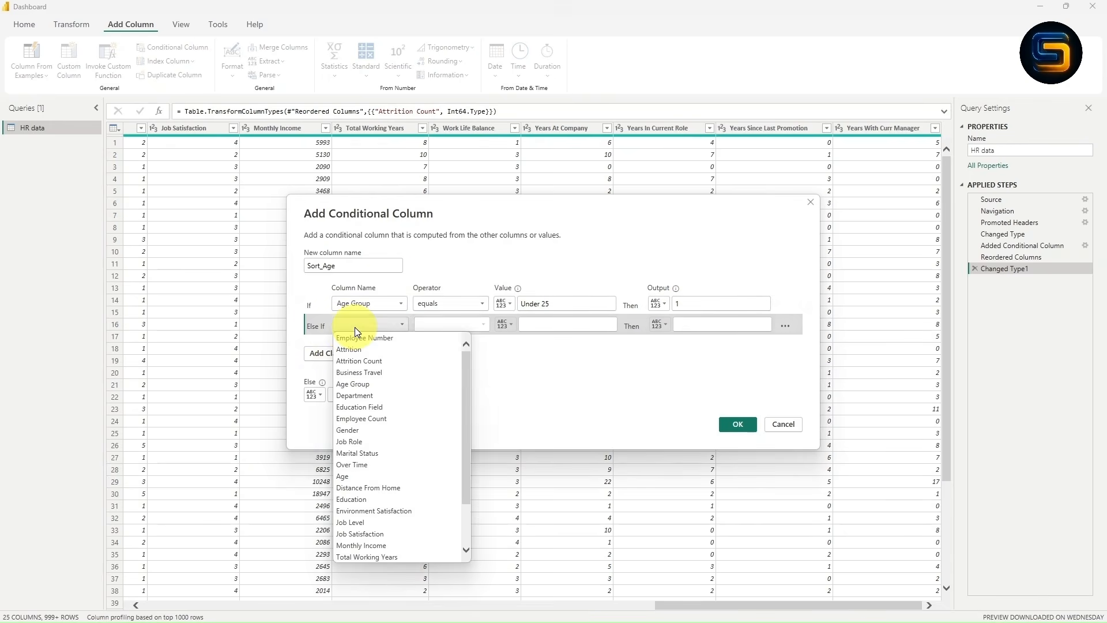
pyautogui.click(352, 383)
pyautogui.click(542, 324)
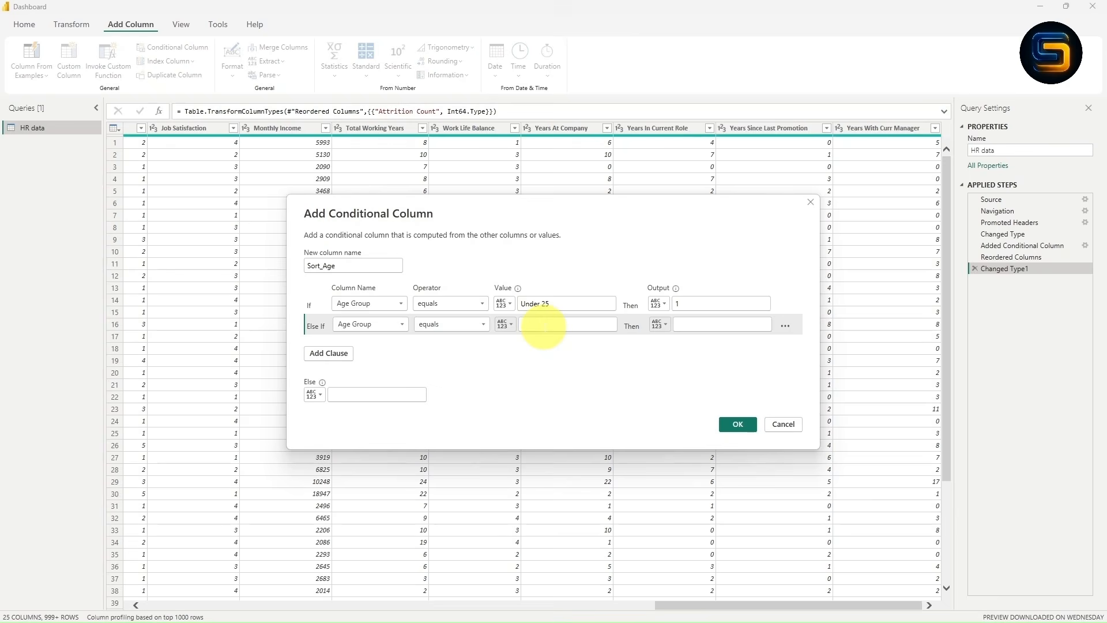
pyautogui.write('25-34')
pyautogui.click(685, 324)
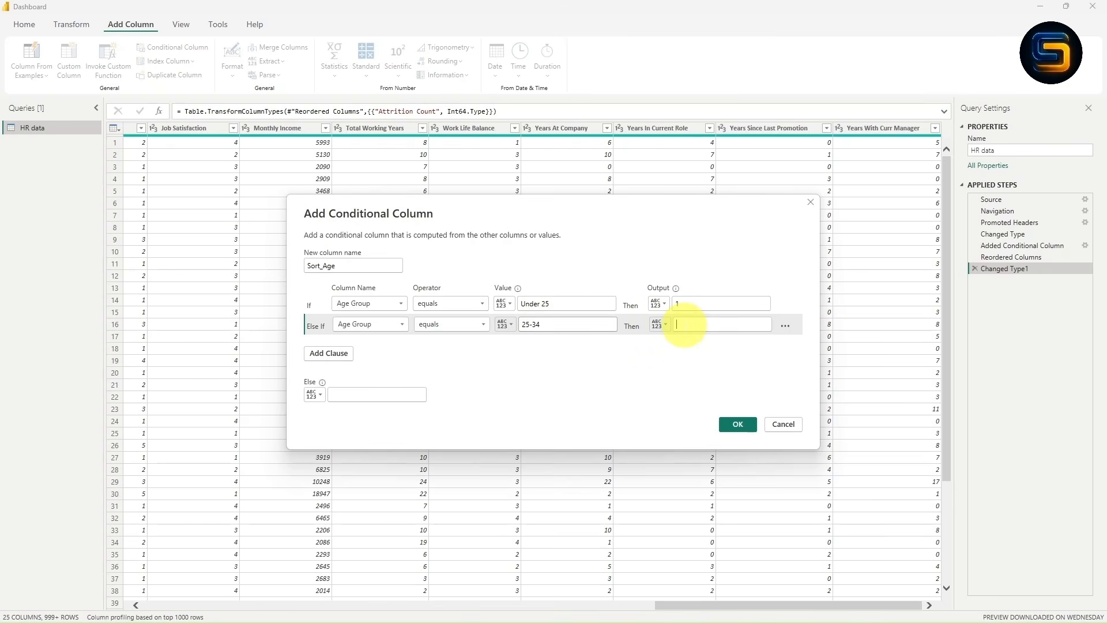
pyautogui.write('2')
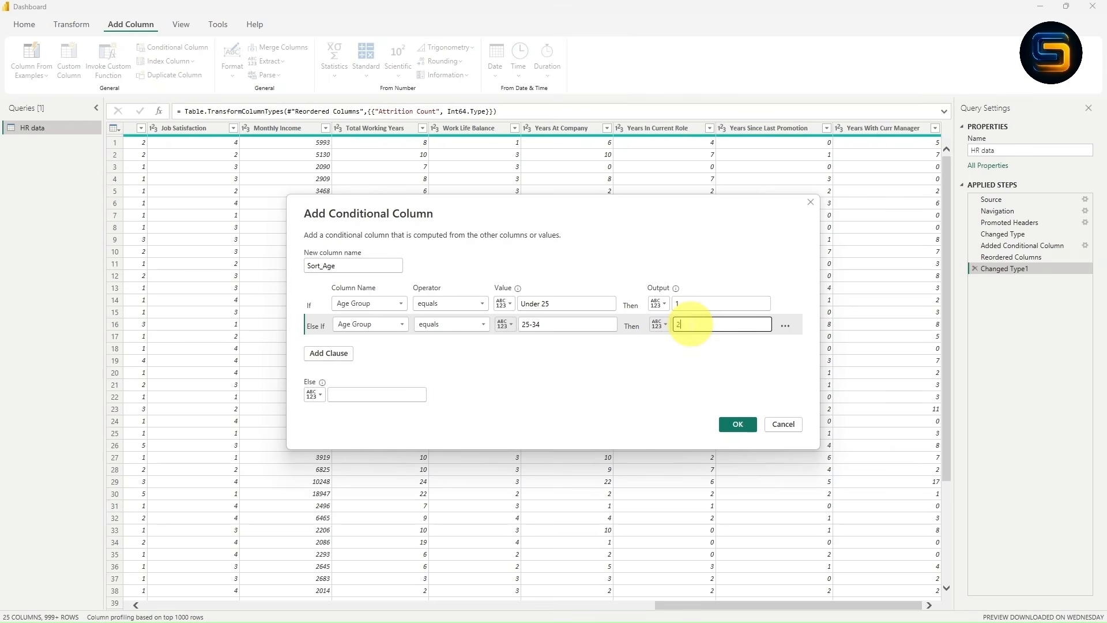
# - Add an Else If clause to Sort_Age: if Age Group equals 35-44, output 3
pyautogui.click(340, 354)
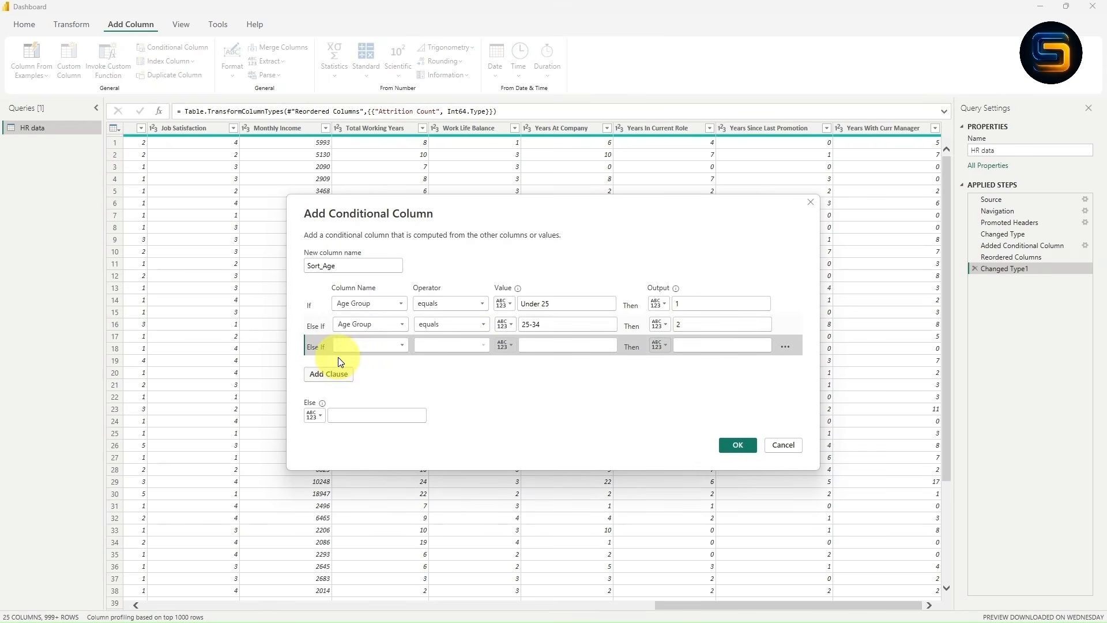
pyautogui.click(371, 347)
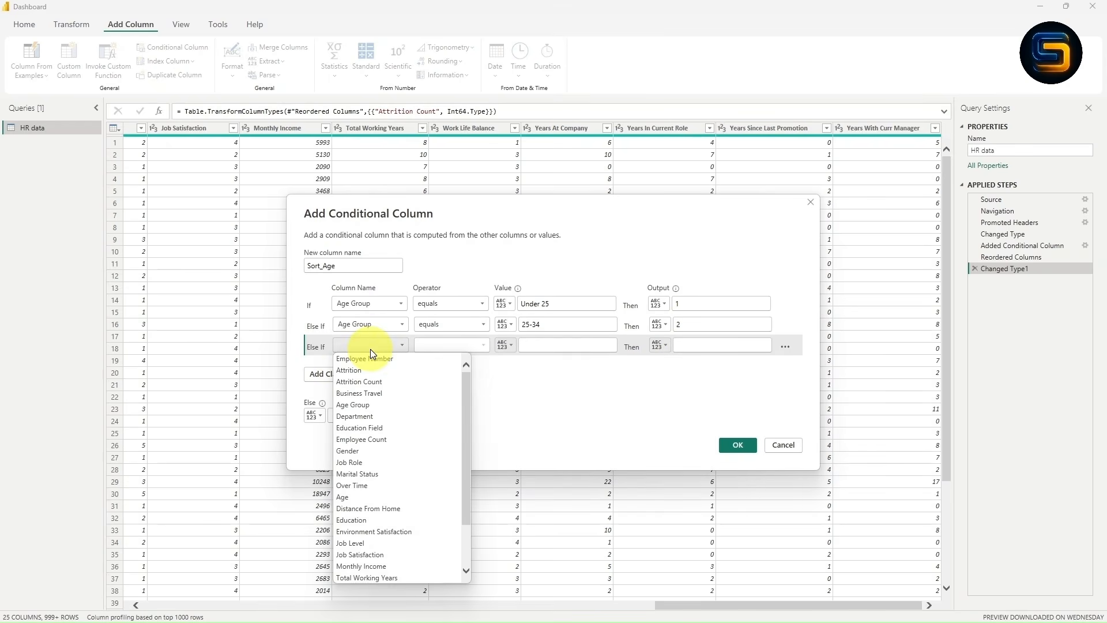
pyautogui.click(352, 405)
pyautogui.click(537, 346)
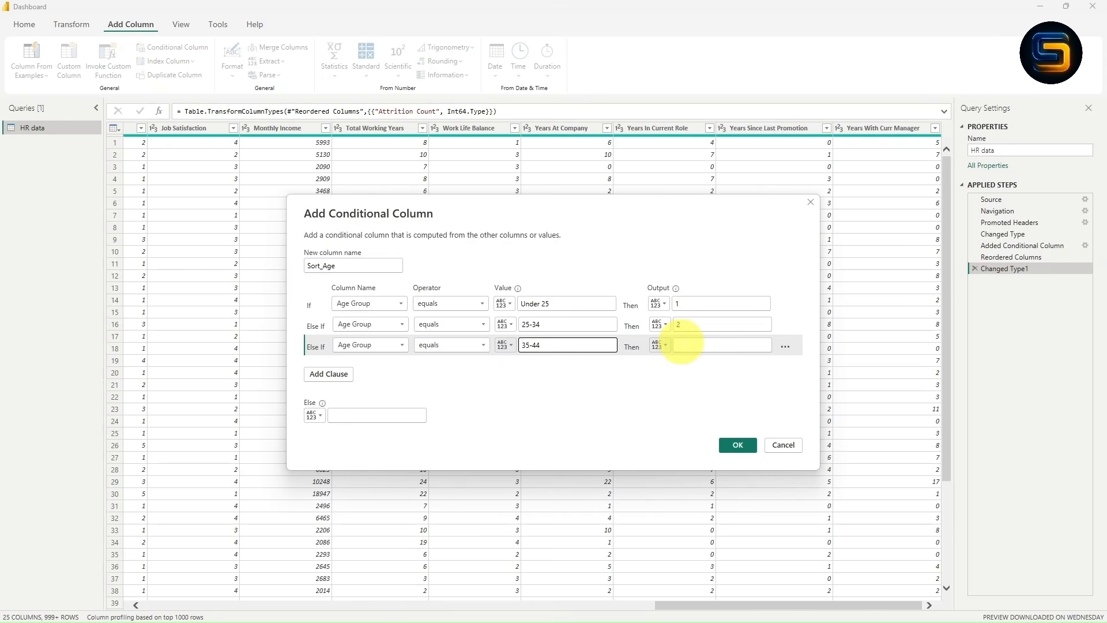
pyautogui.click(682, 344)
pyautogui.write('3')
# - Add an Else If clause to Sort_Age: if Age Group equals 45-54, output 4
pyautogui.click(329, 373)
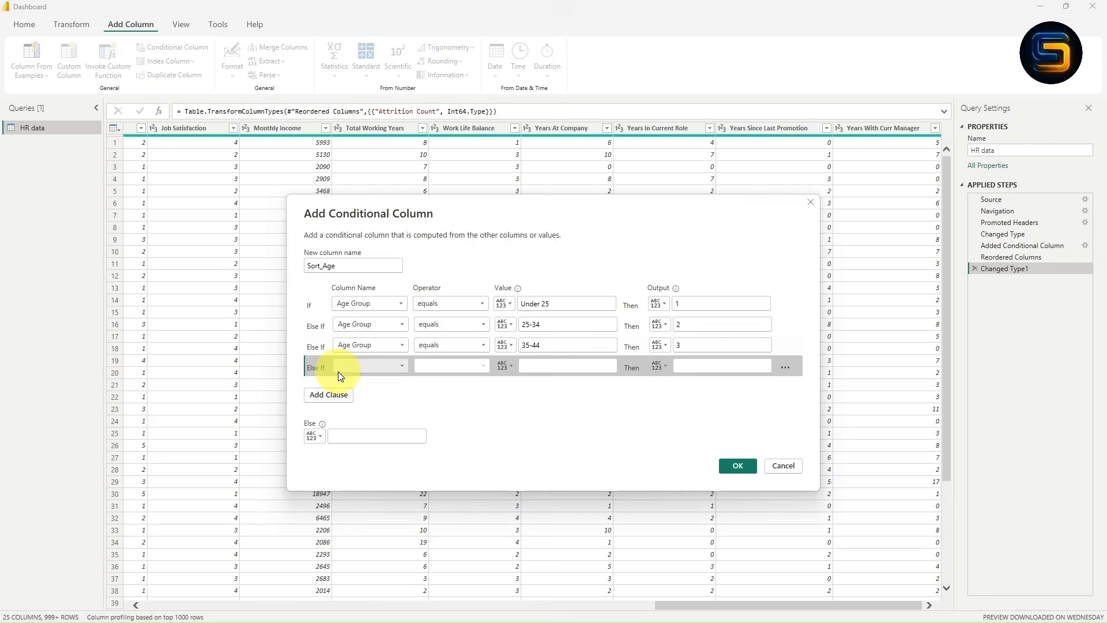
pyautogui.click(365, 367)
pyautogui.click(361, 427)
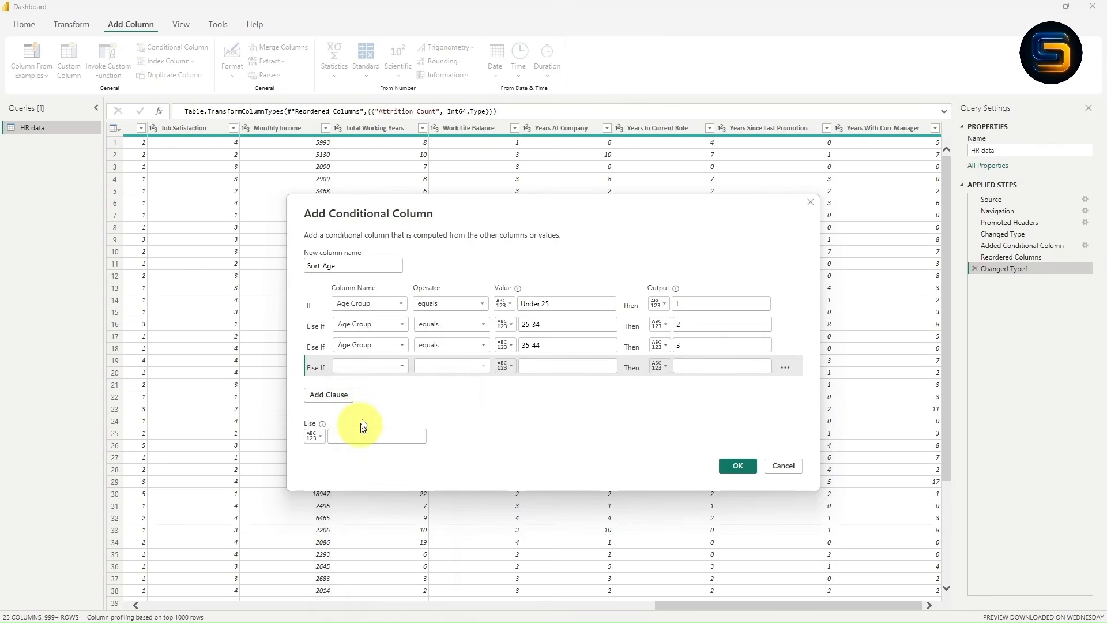
pyautogui.click(529, 365)
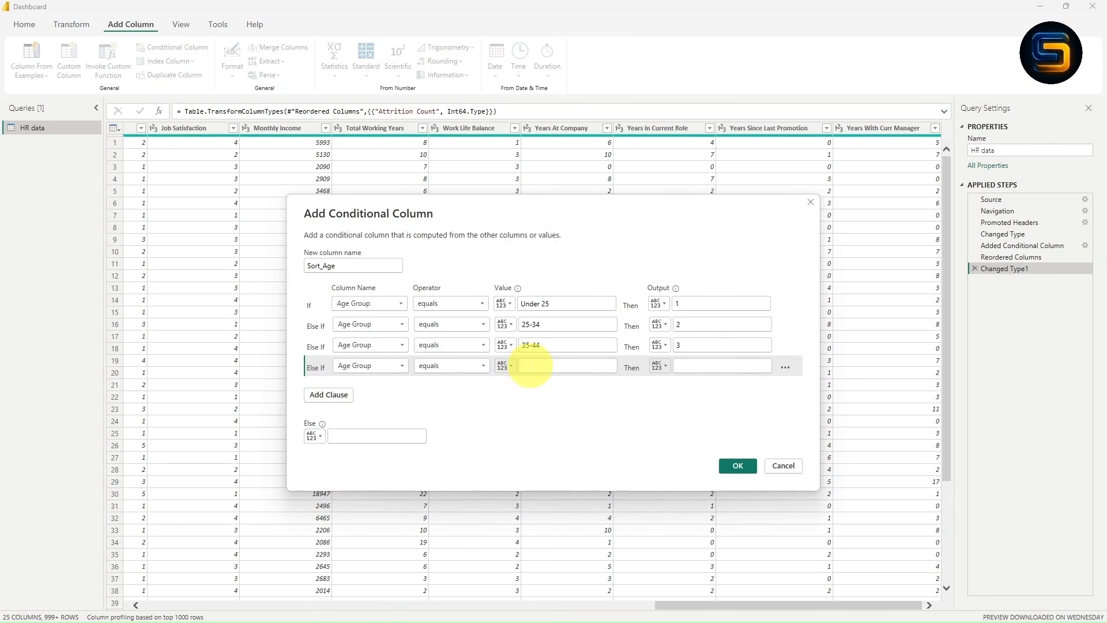
pyautogui.write('45-54')
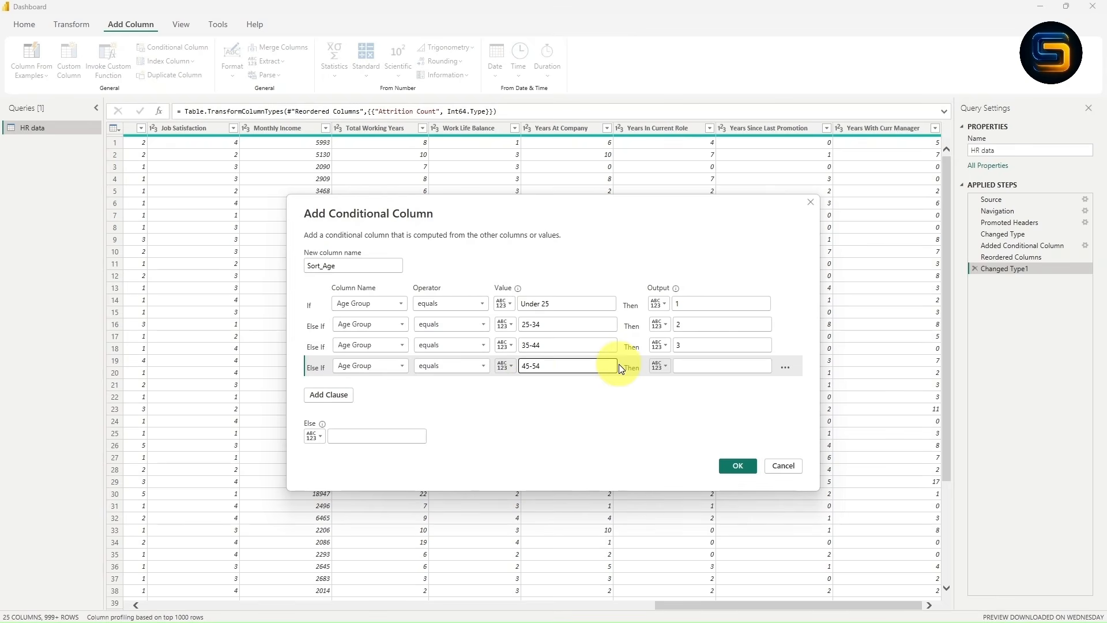
pyautogui.click(692, 366)
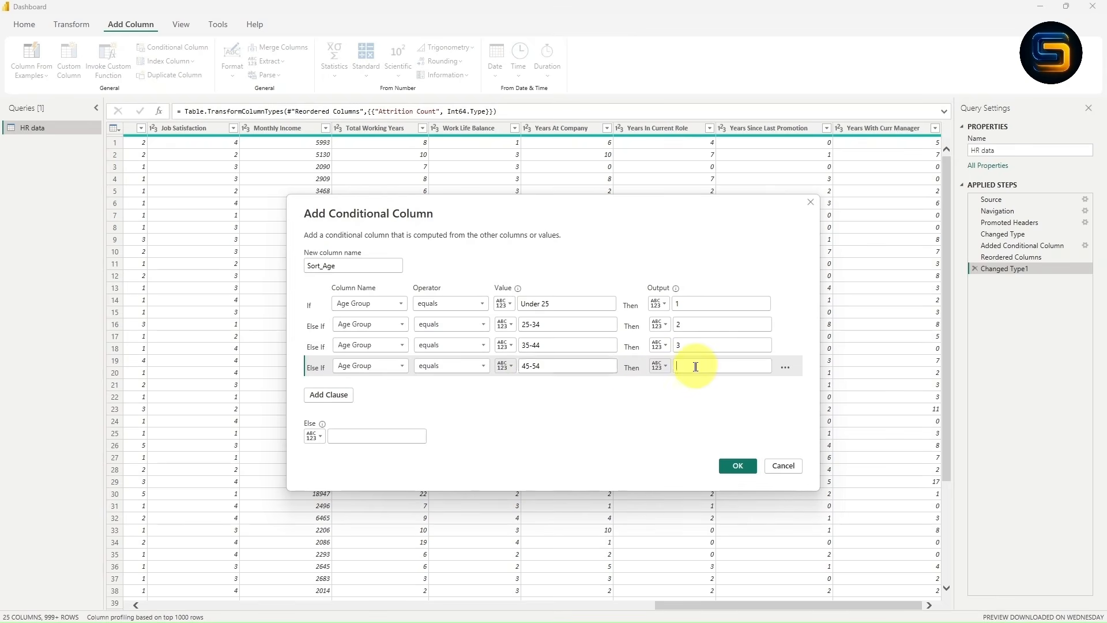
pyautogui.write('4')
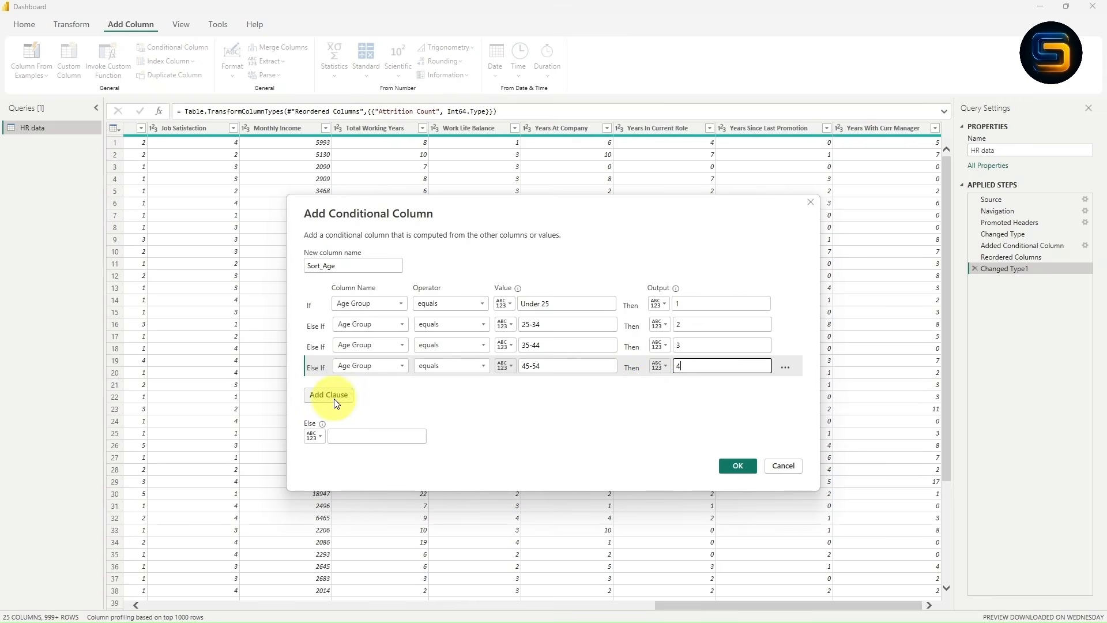
# - Set the Else output of Sort_Age to 5 and create the conditional column
pyautogui.click(346, 436)
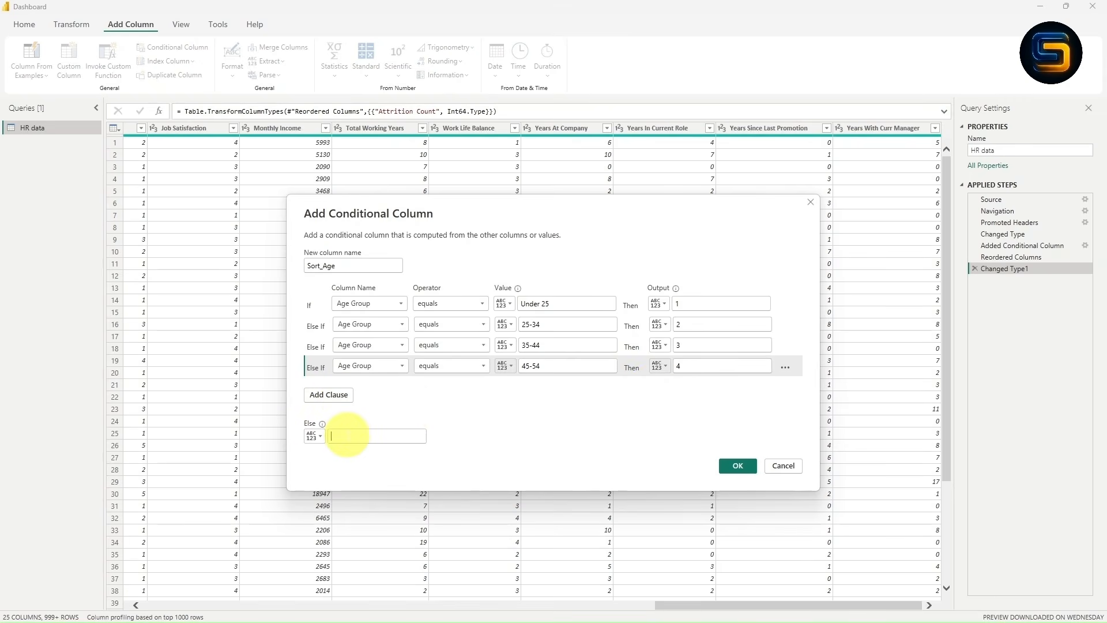
pyautogui.write('5')
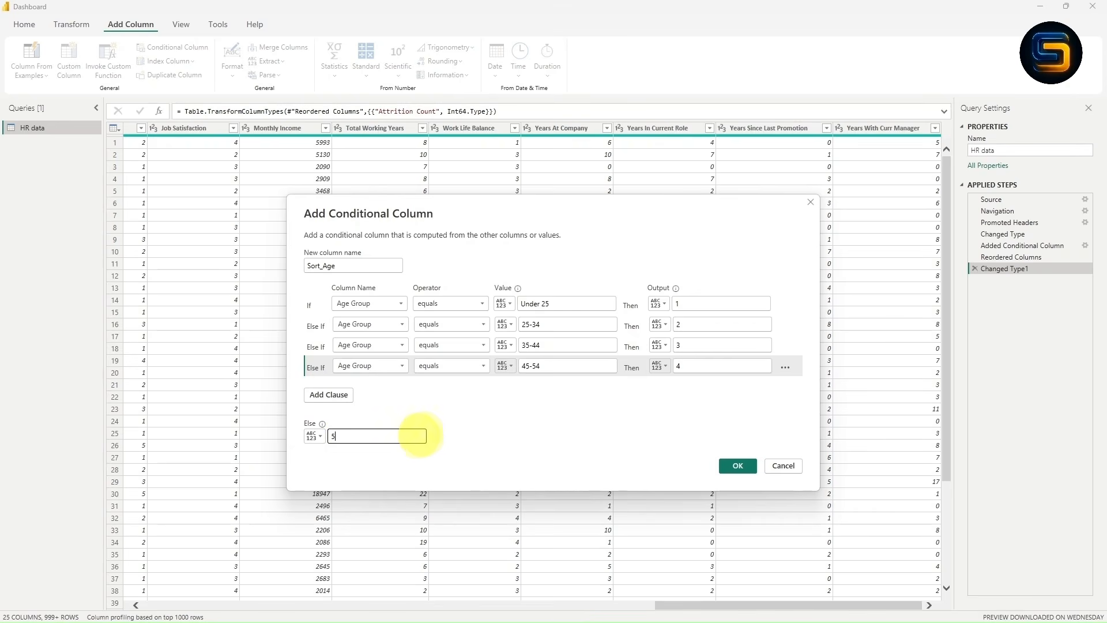
pyautogui.click(736, 466)
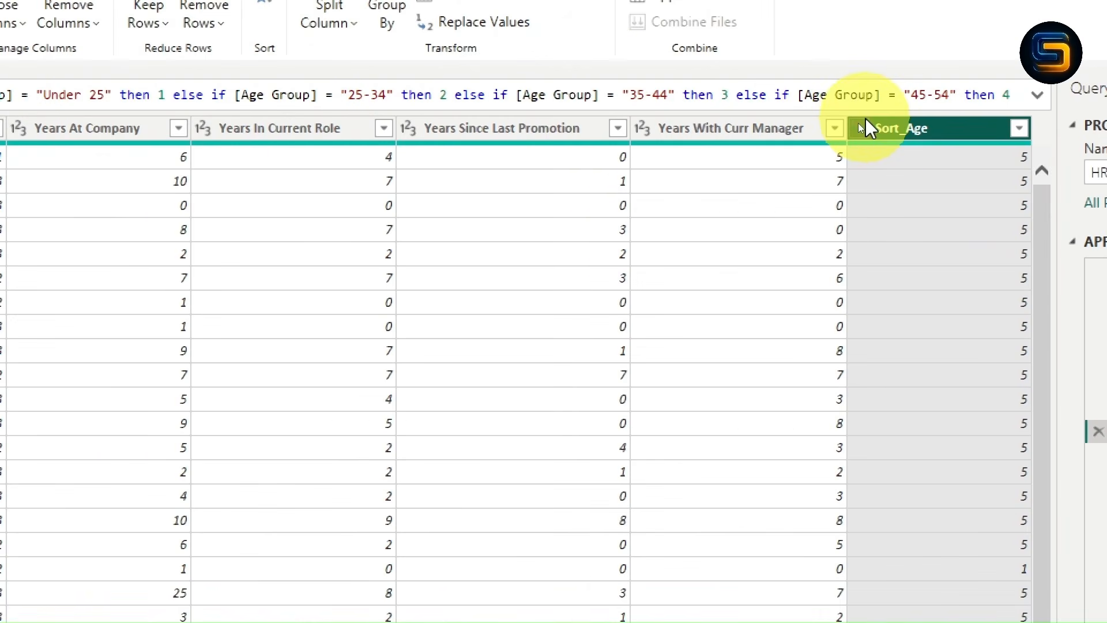
# - Change the Sort_Age column's data type to Whole Number, and close the query editor with the changes applied
pyautogui.click(858, 128)
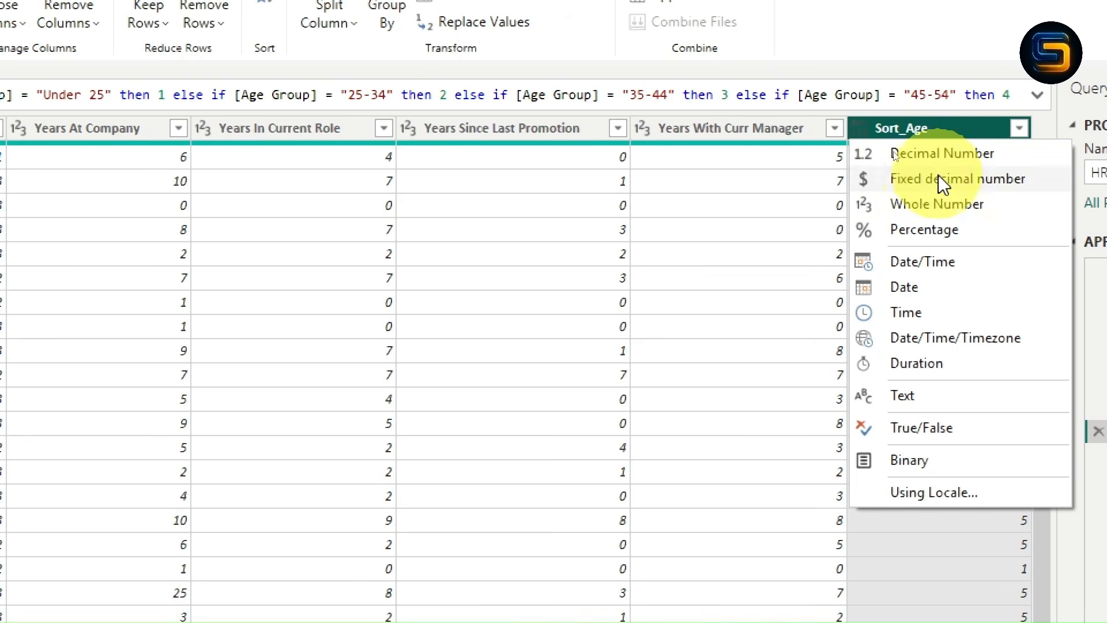
pyautogui.click(915, 213)
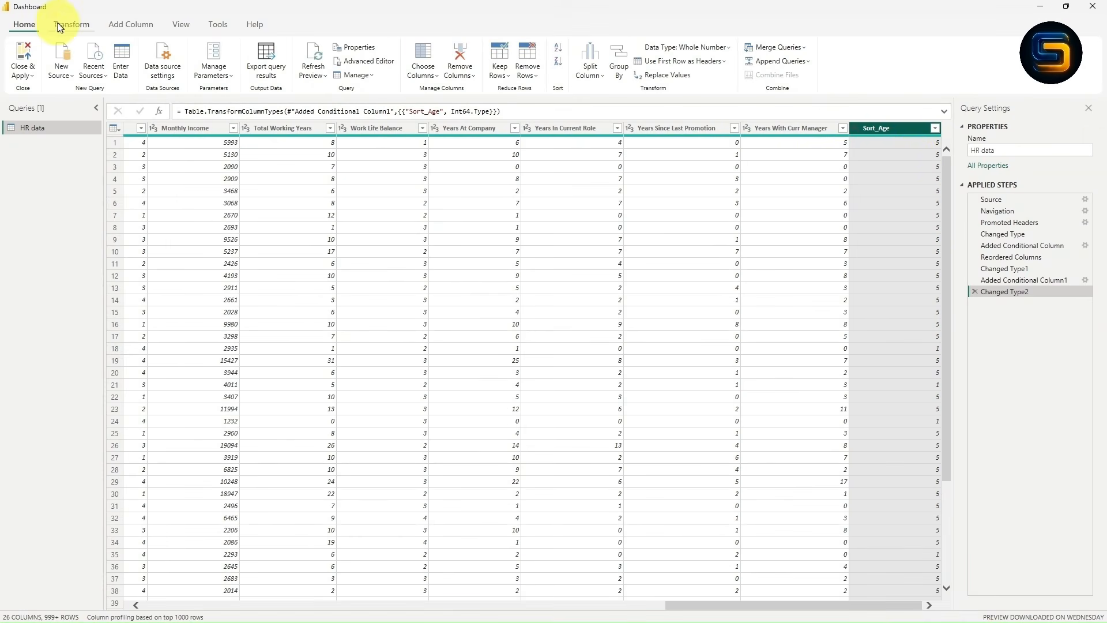
pyautogui.click(27, 75)
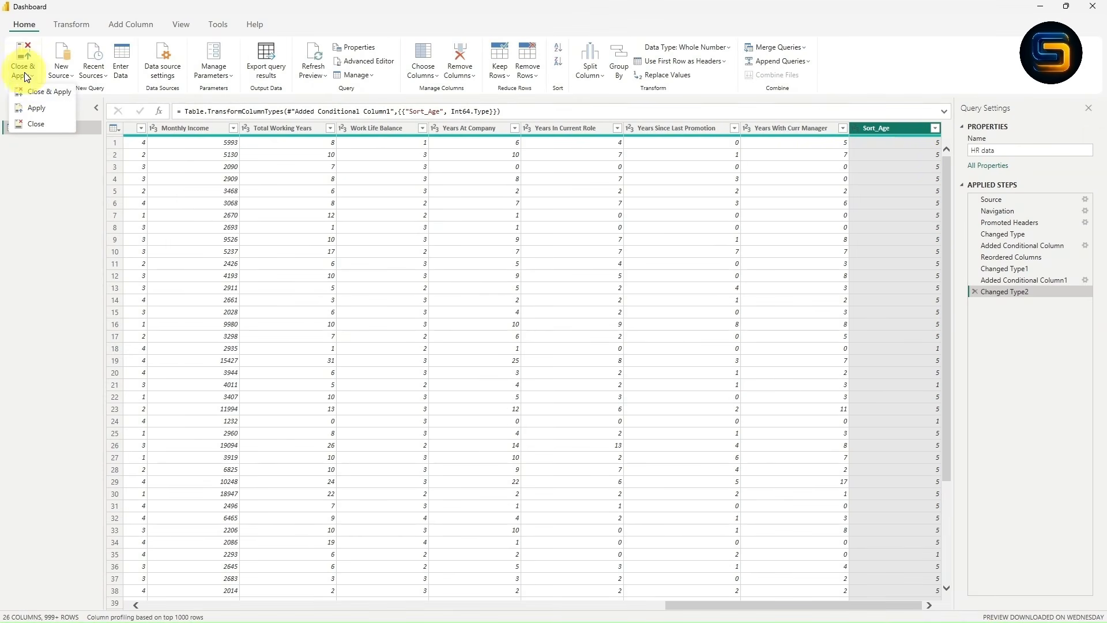
pyautogui.click(40, 98)
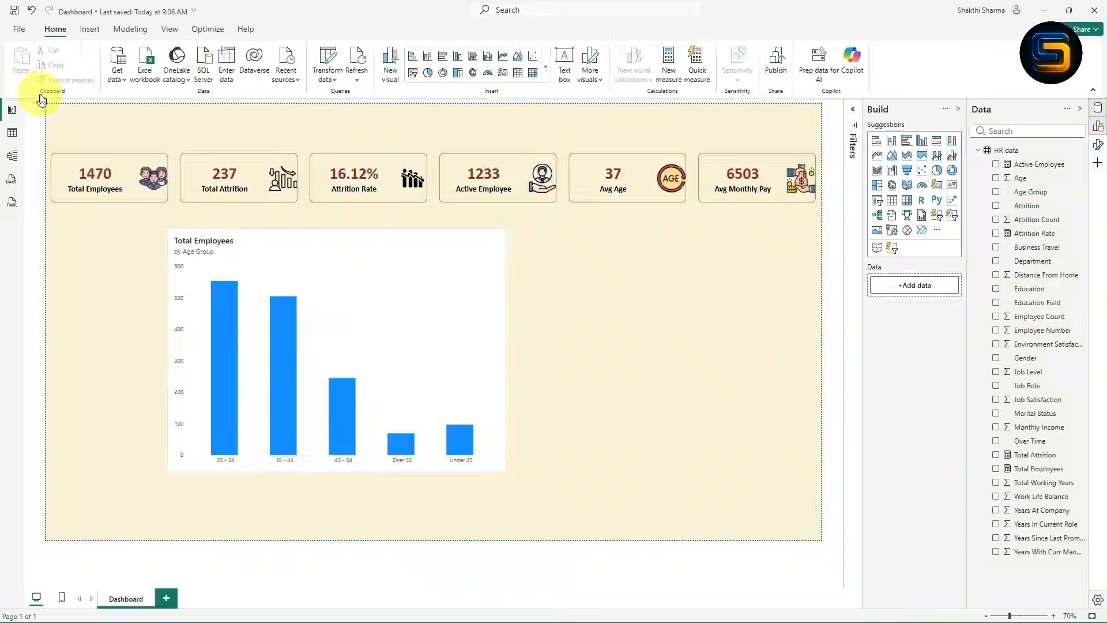
# - Sort the Age Group field of the Total Employees column chart by the Sort_Age column
pyautogui.click(499, 246)
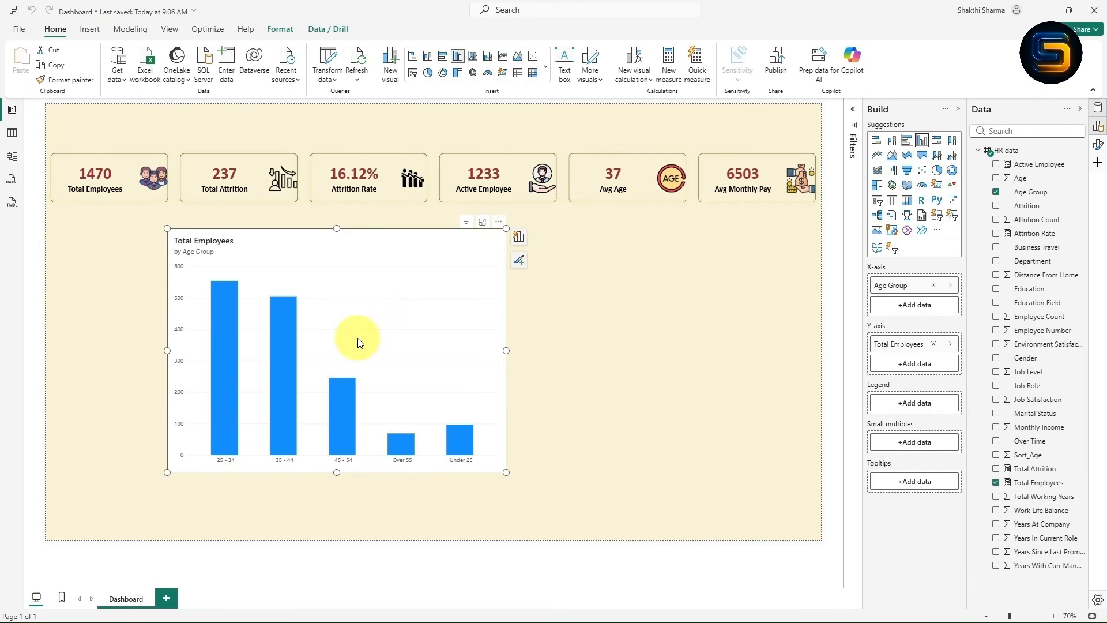
pyautogui.click(1024, 193)
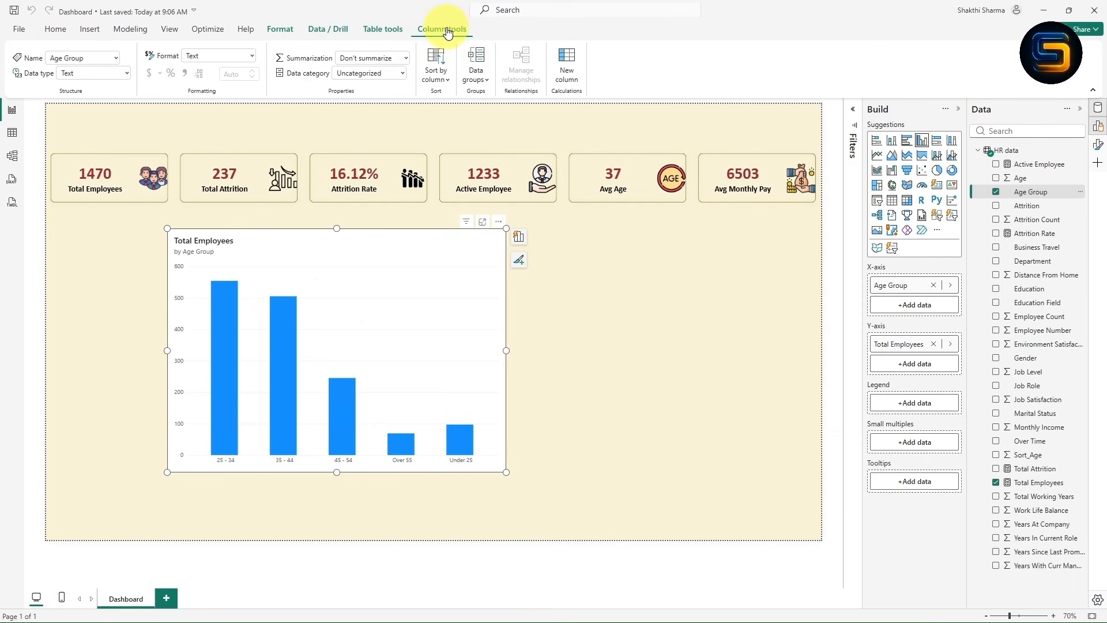
pyautogui.click(437, 77)
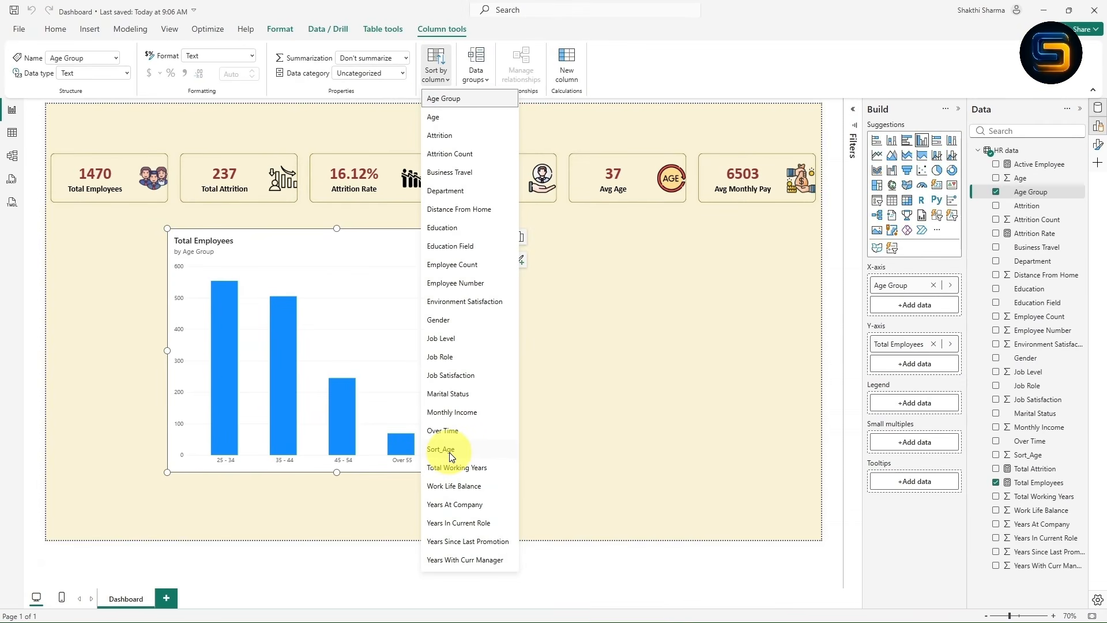
pyautogui.click(450, 456)
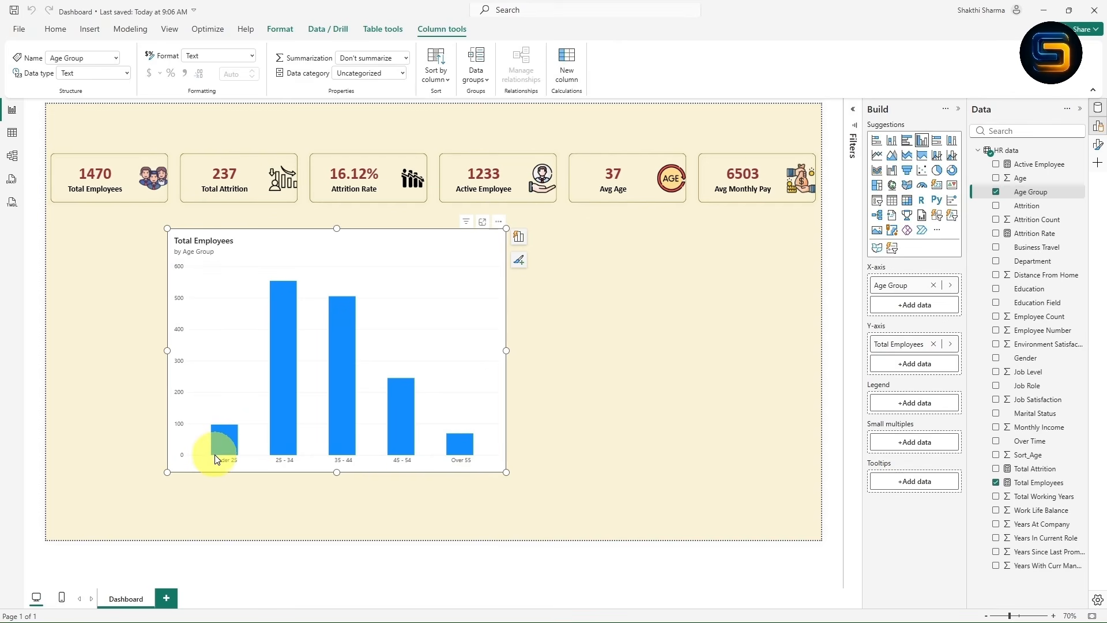
# - Shrink the Total Employees column chart slightly and shift it closer to the left edge of the report page
pyautogui.moveTo(216, 452)
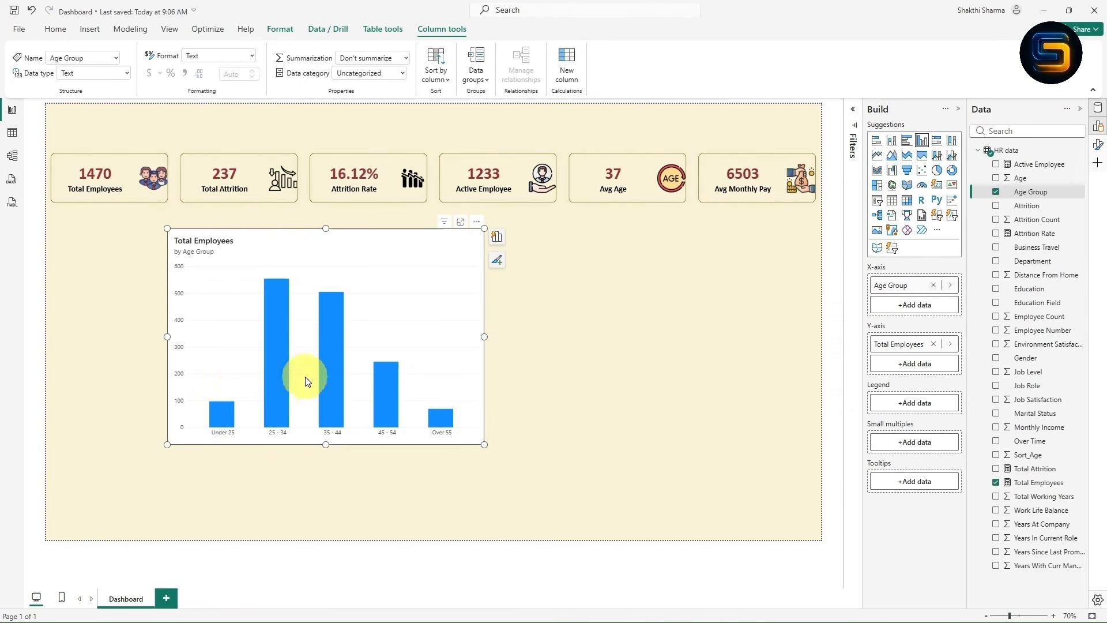
pyautogui.moveTo(379, 382)
pyautogui.moveTo(453, 424)
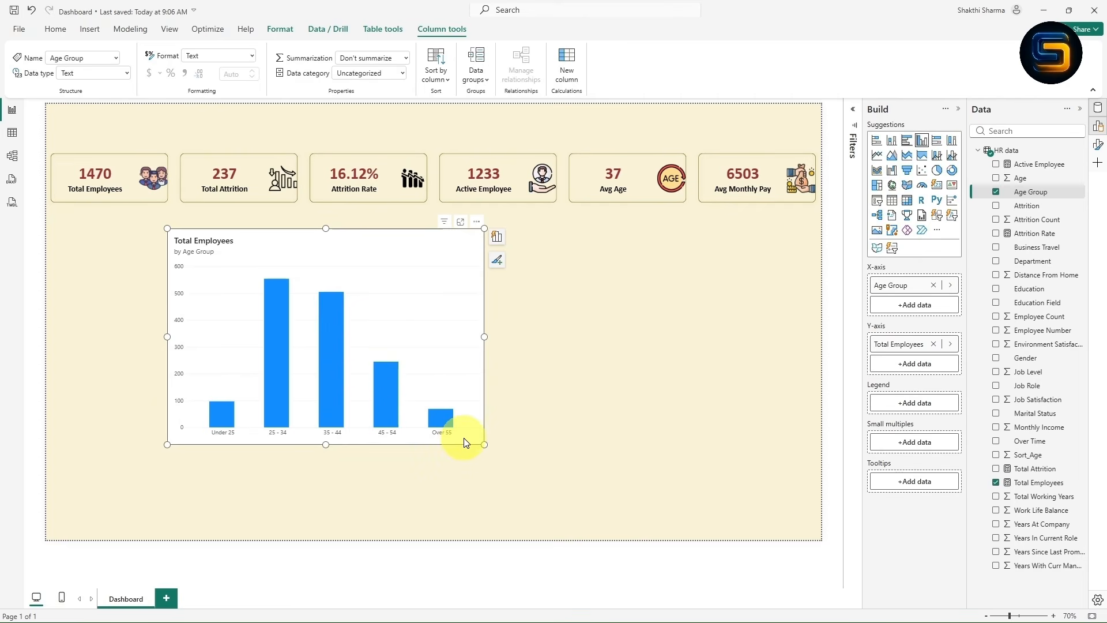
pyautogui.moveTo(464, 438); pyautogui.dragTo(431, 439)
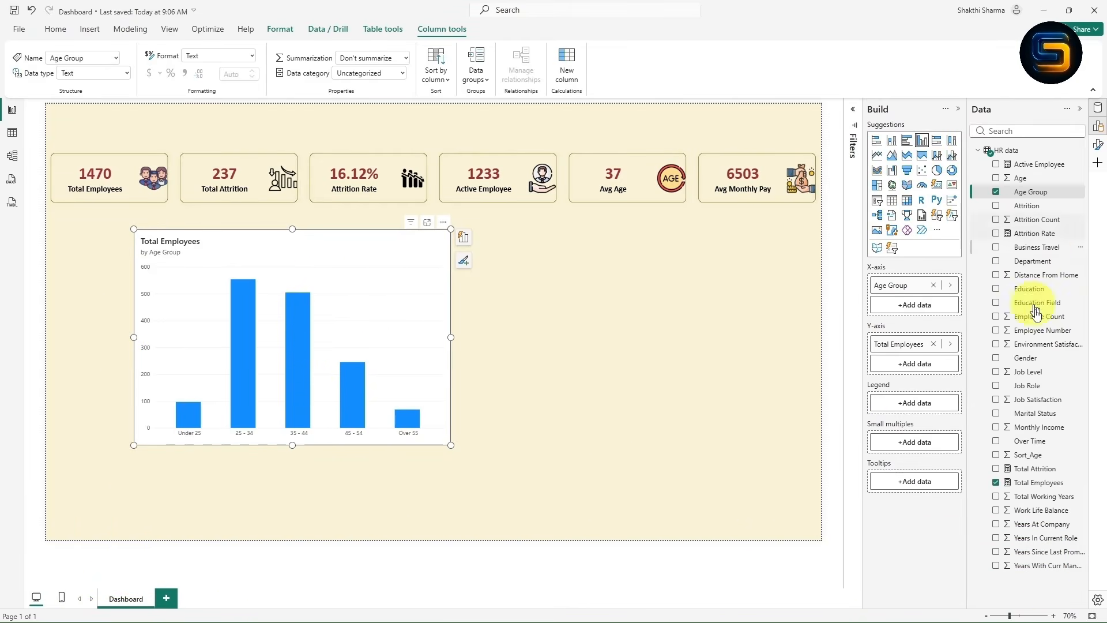
# - Split the chart's columns by Gender as the legend and enlarge the chart to about 950 wide by 550 high
pyautogui.moveTo(1044, 362); pyautogui.dragTo(912, 403)
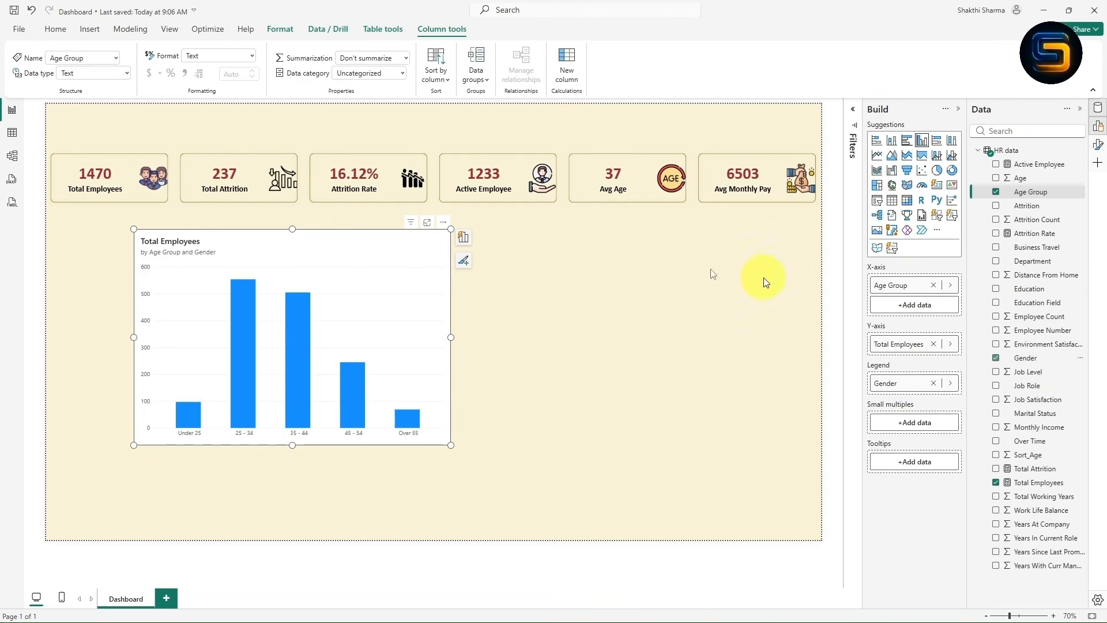
pyautogui.moveTo(450, 446); pyautogui.dragTo(517, 451)
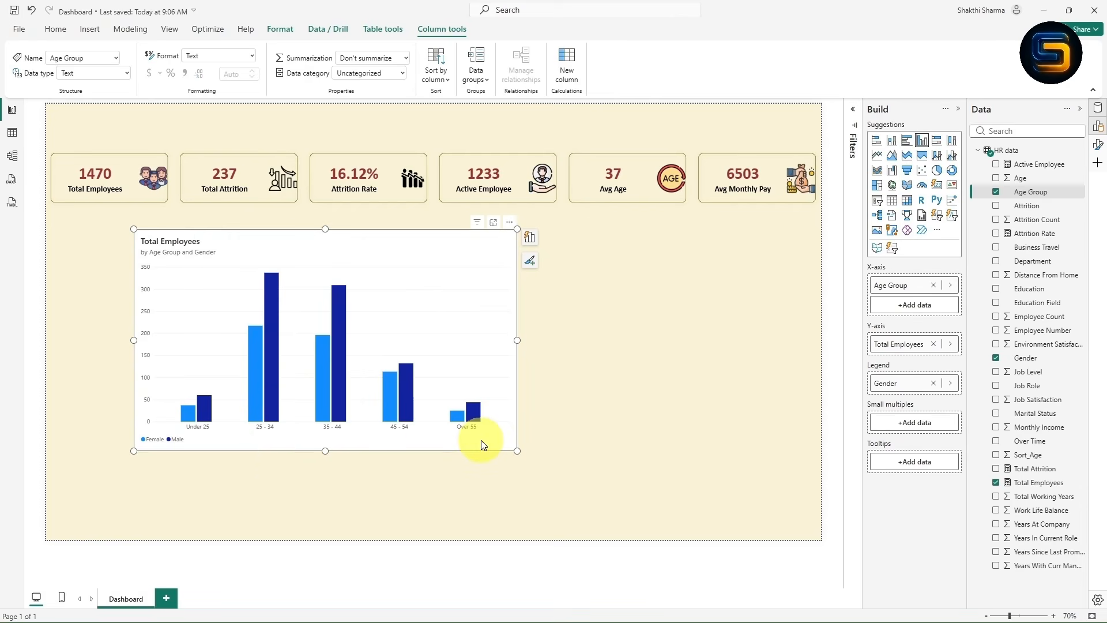
# - Turn off the background of the Total Employees column chart in its formatting options
pyautogui.click(1099, 145)
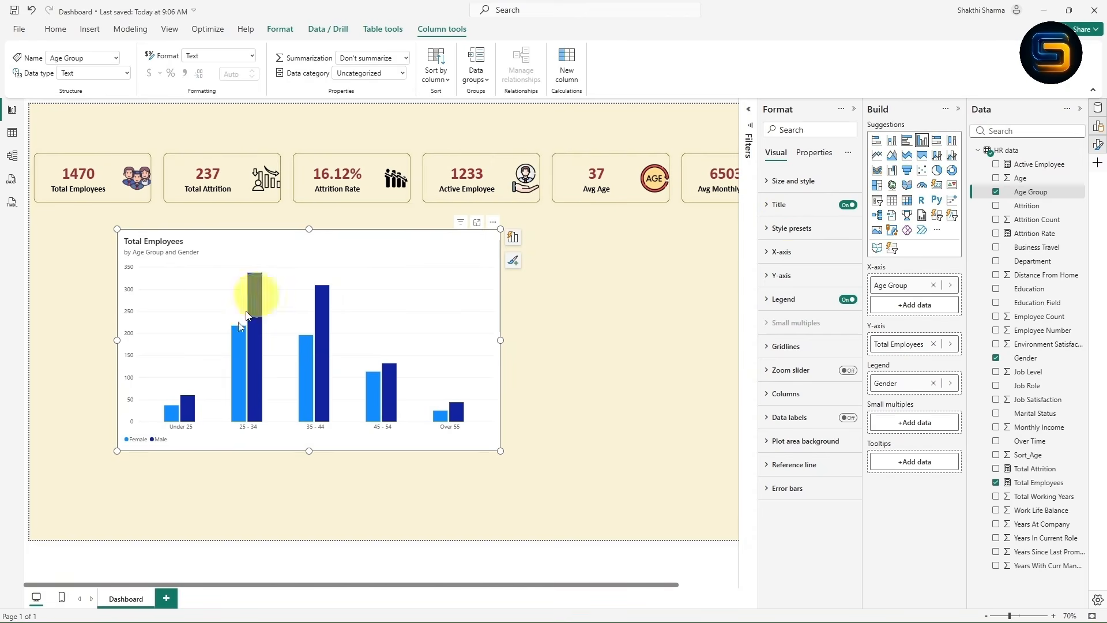
pyautogui.click(766, 183)
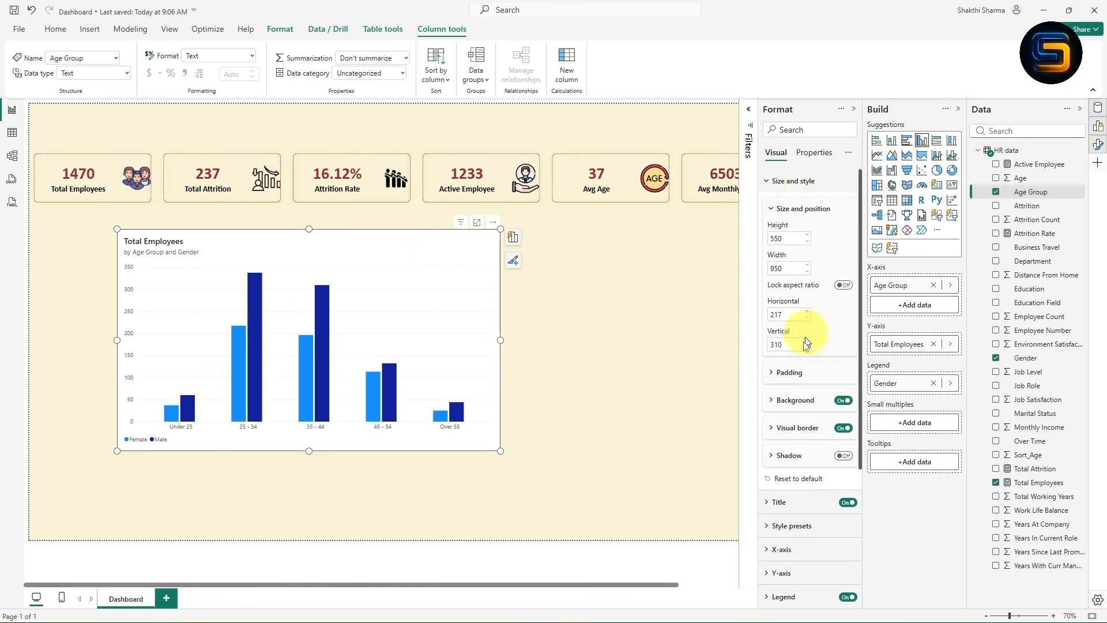
pyautogui.click(843, 400)
# - Give the chart's visual border the darkest yellow-brown theme shade and 10 px rounded corners
pyautogui.scroll(-3, 838, 391)
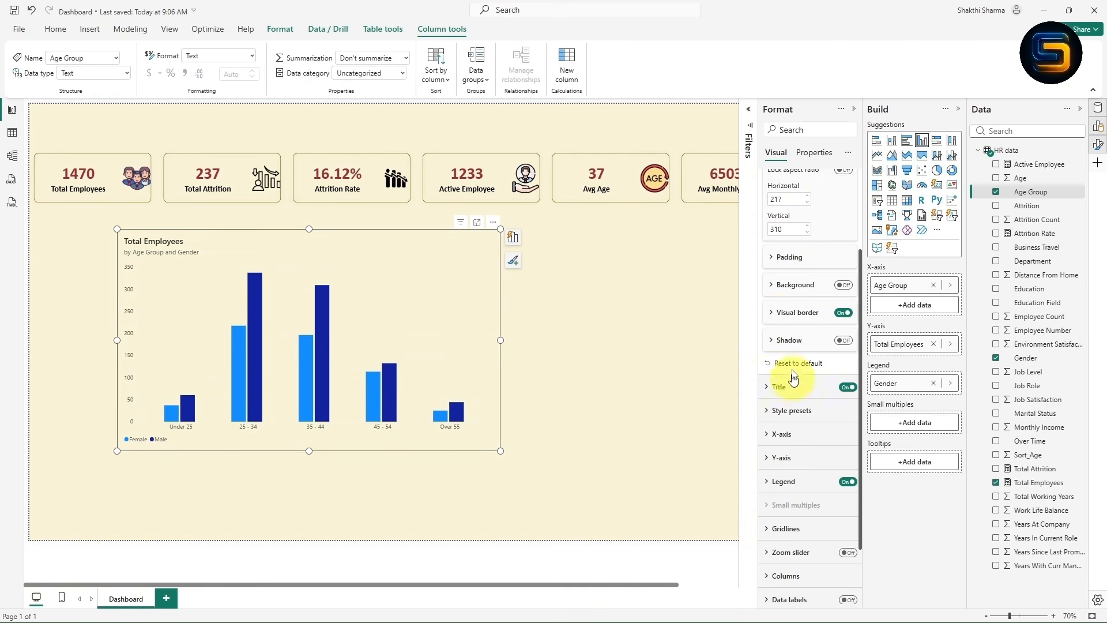
pyautogui.click(773, 314)
pyautogui.scroll(-3, 813, 314)
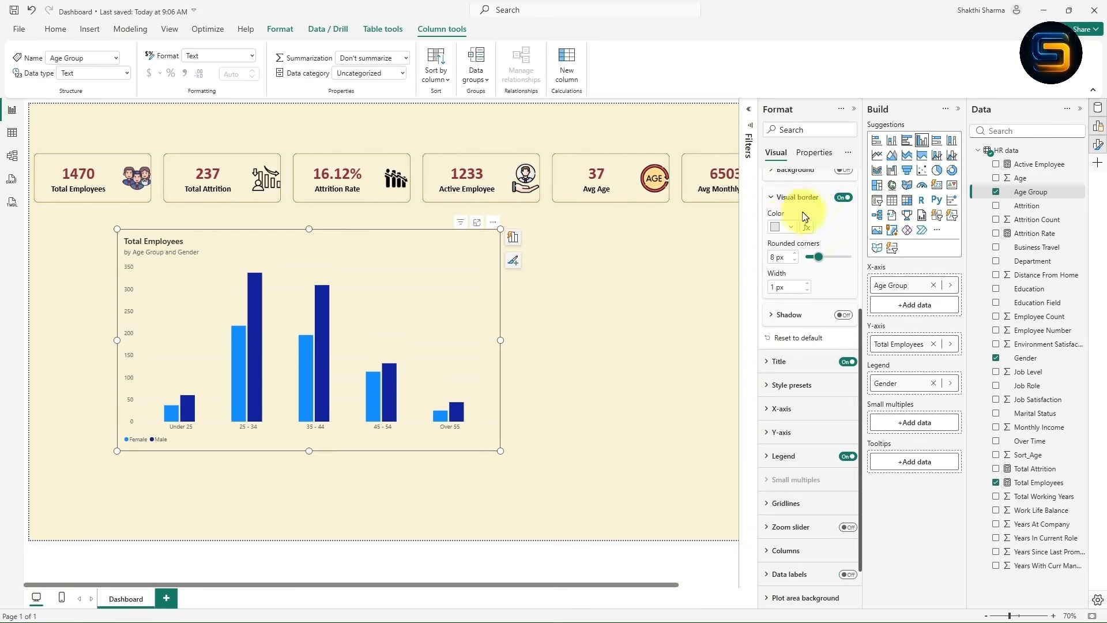
pyautogui.click(787, 228)
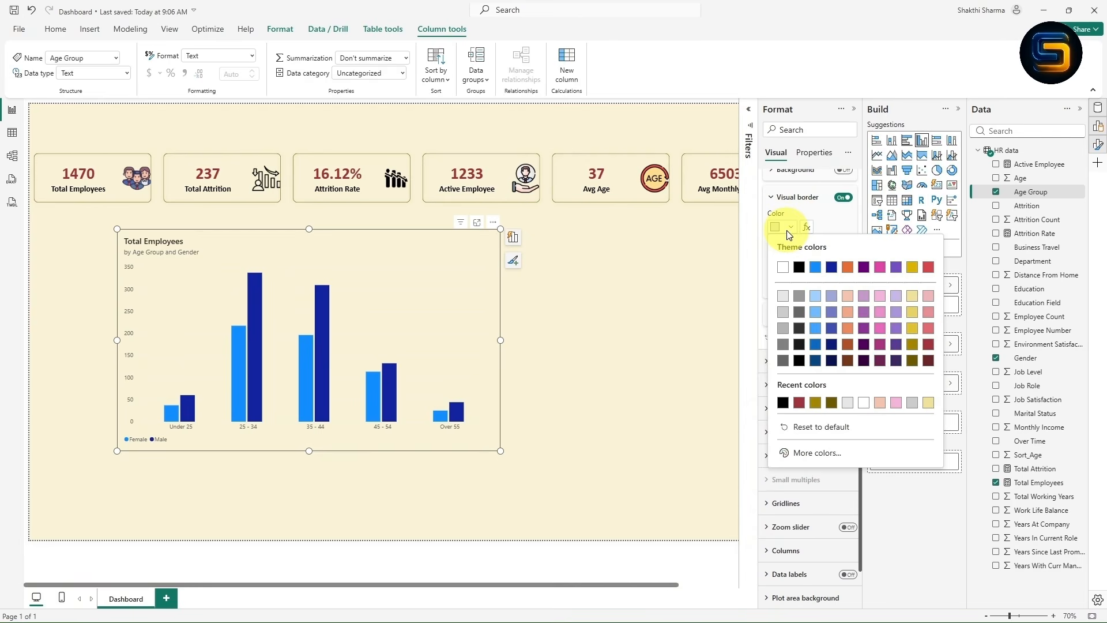
pyautogui.click(912, 360)
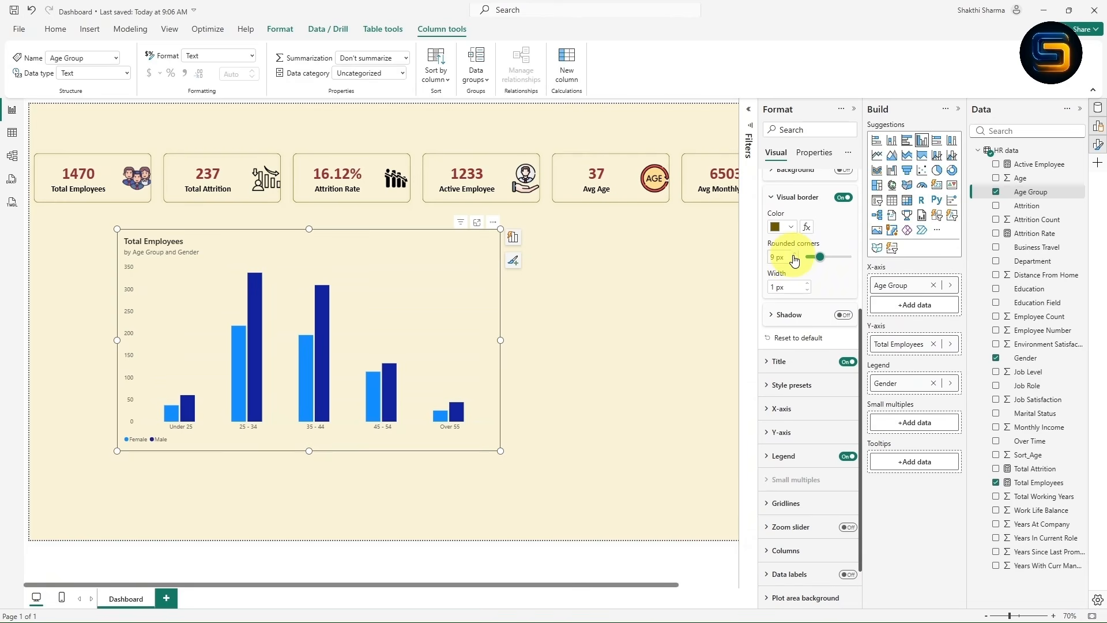
pyautogui.click(533, 297)
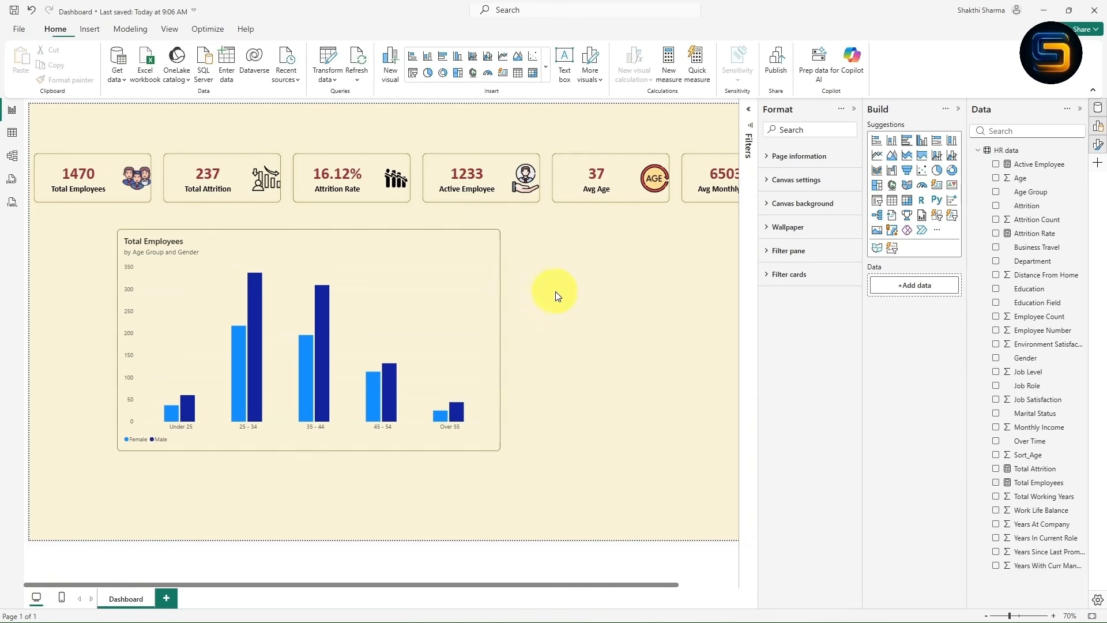
# - Replace the column chart's title text with "Employees by Age group & Gender"
pyautogui.click(456, 287)
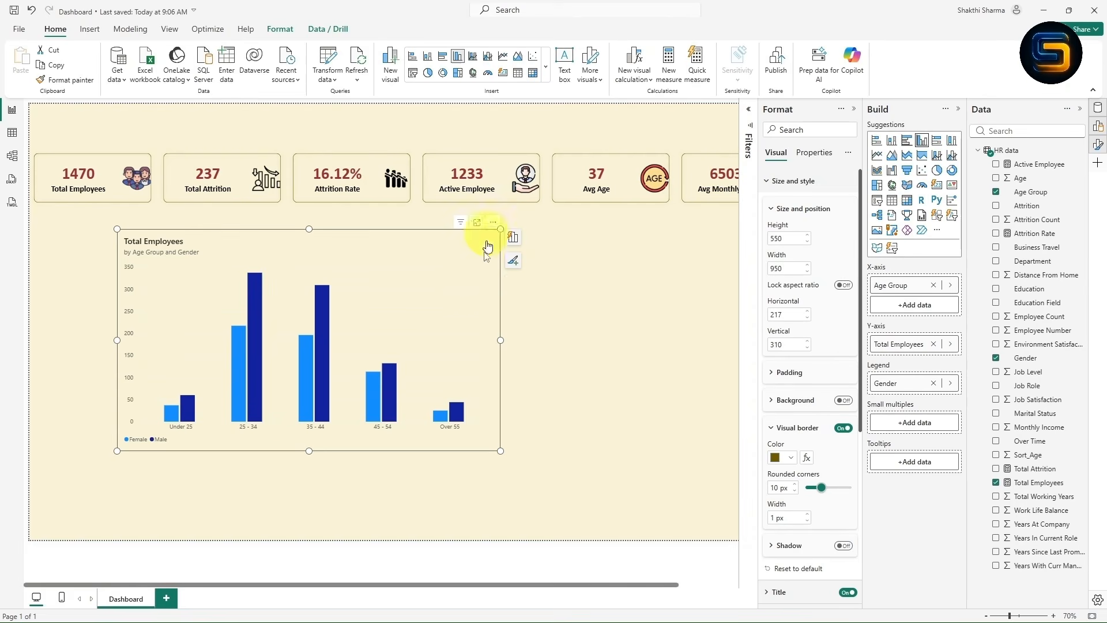
pyautogui.scroll(-3, 801, 358)
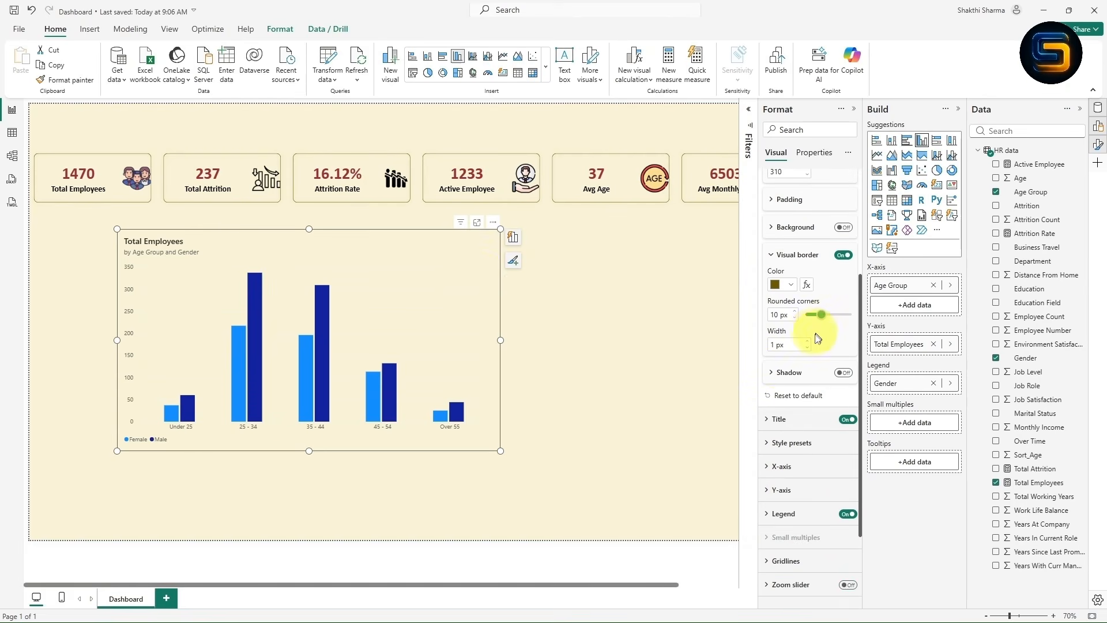
pyautogui.scroll(-2, 810, 341)
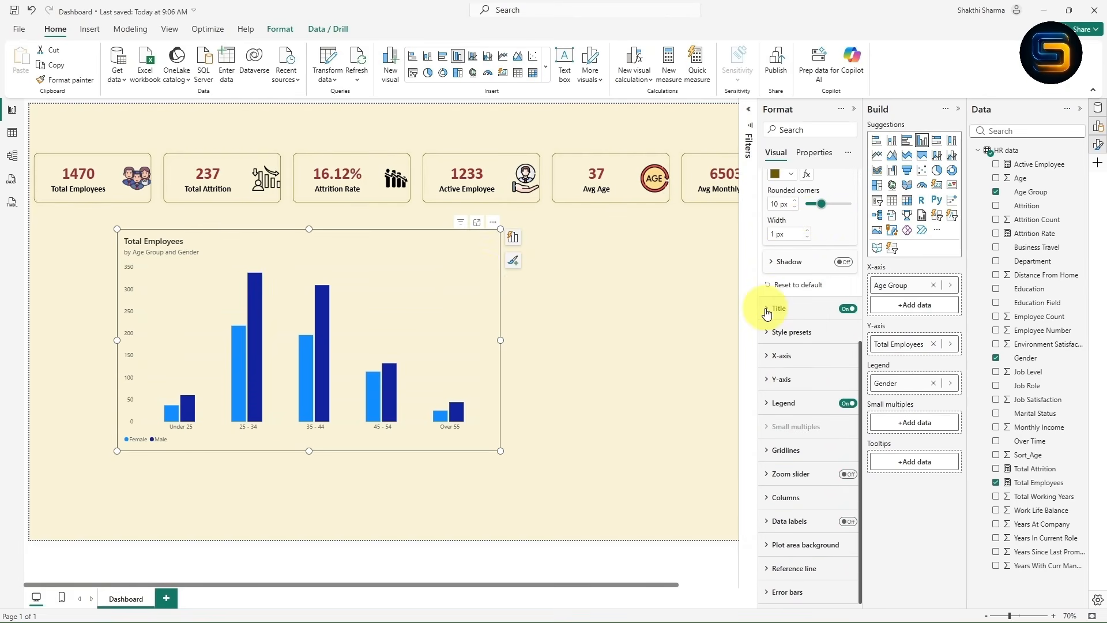
pyautogui.click(773, 304)
pyautogui.scroll(-2, 804, 339)
pyautogui.moveTo(833, 262); pyautogui.dragTo(765, 265)
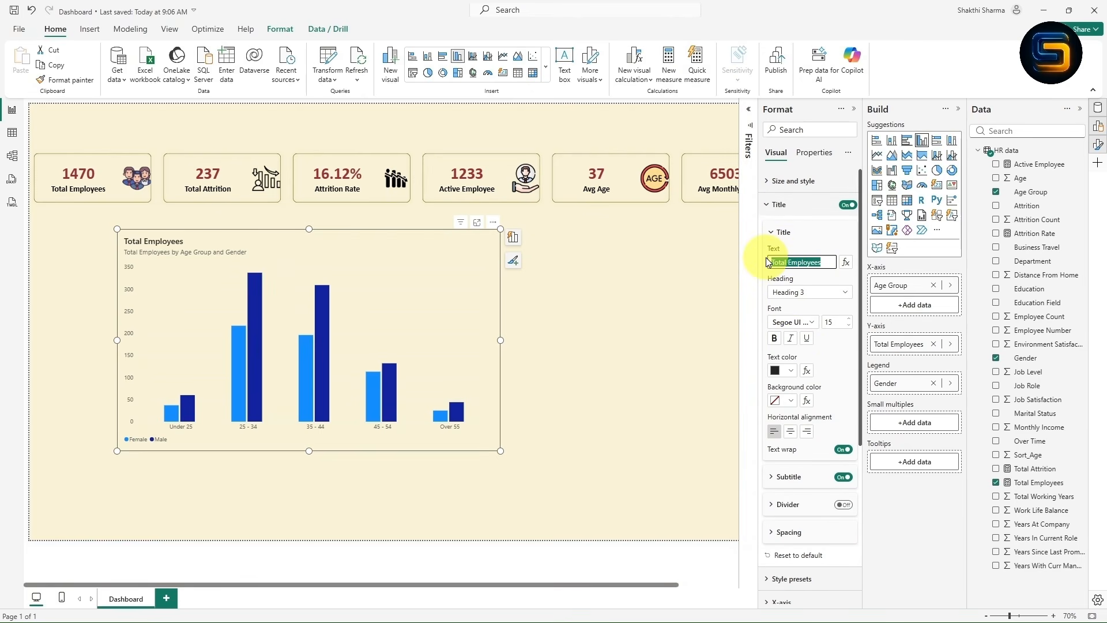
pyautogui.write('Employees by Age grou')
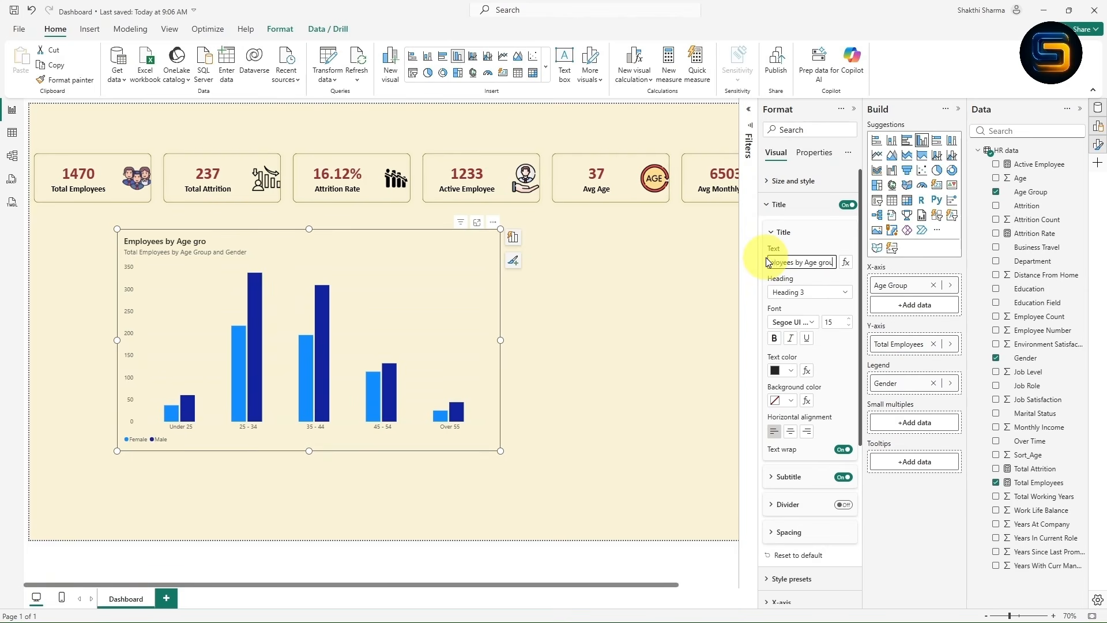
pyautogui.write('p & Gender')
pyautogui.click(812, 276)
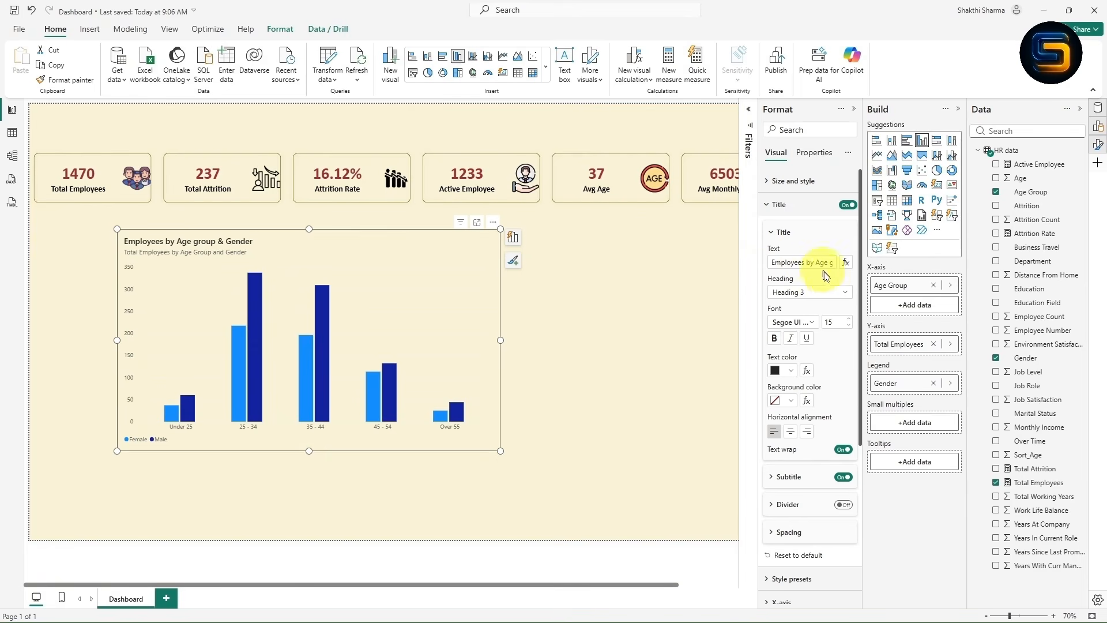
# - Set the column chart's title to bold Calibri, size 14, centered horizontally, and turn off the chart's subtitle
pyautogui.click(796, 323)
pyautogui.scroll(10, 800, 375)
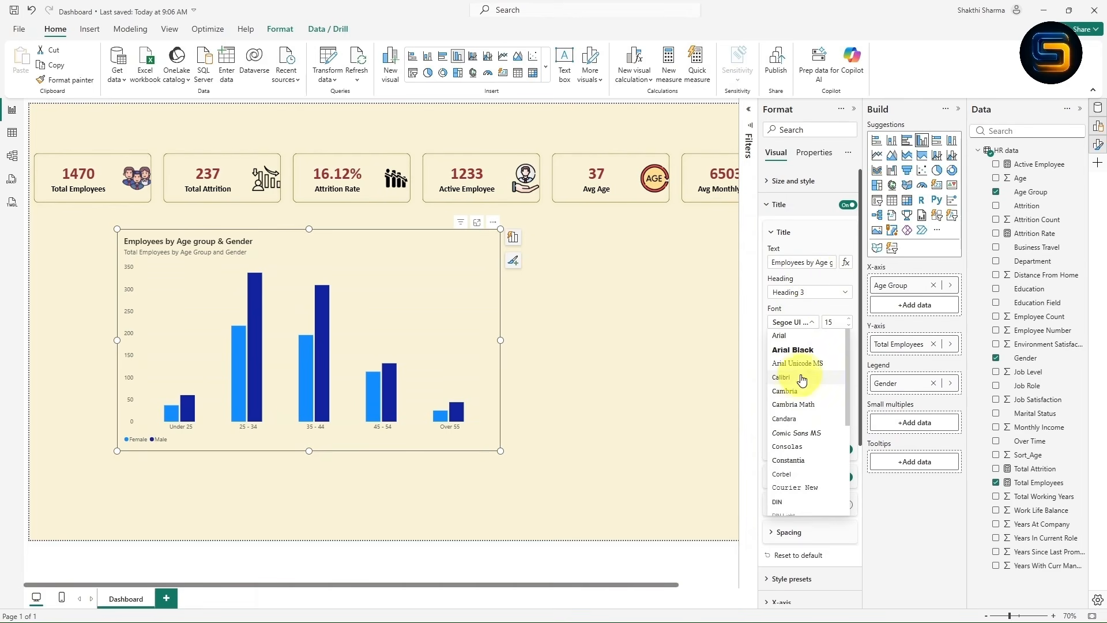
pyautogui.click(793, 380)
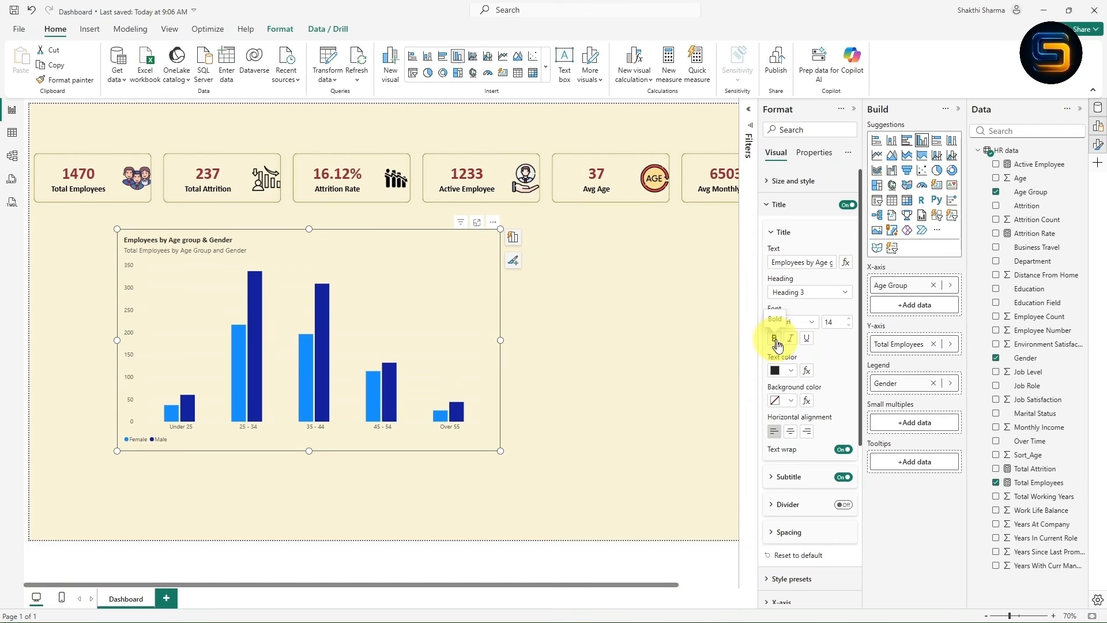
pyautogui.click(790, 431)
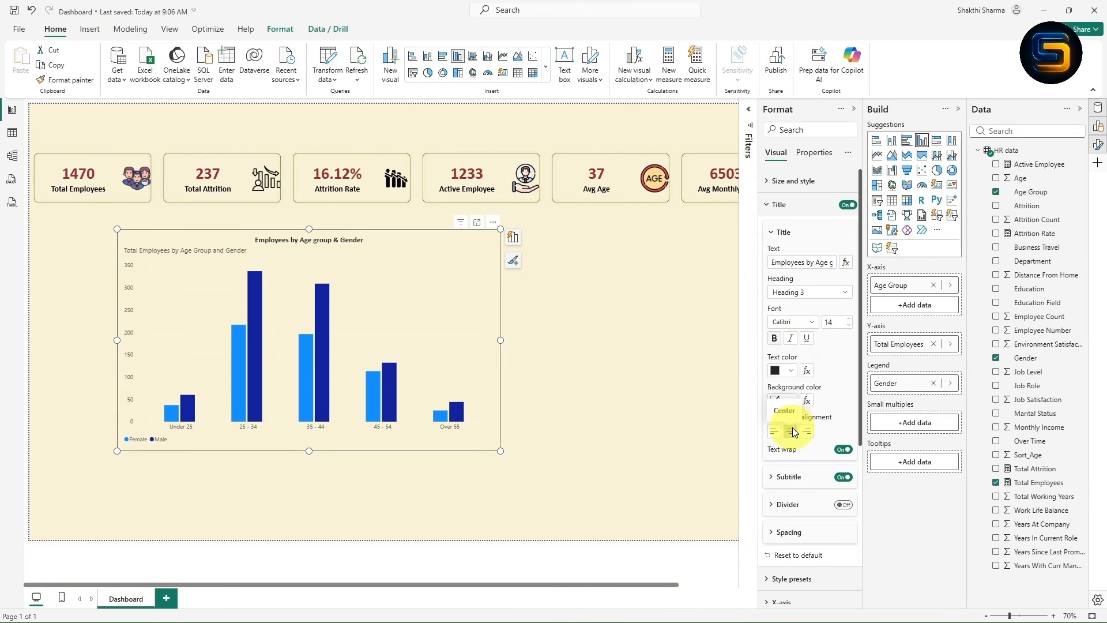
pyautogui.scroll(-2, 827, 380)
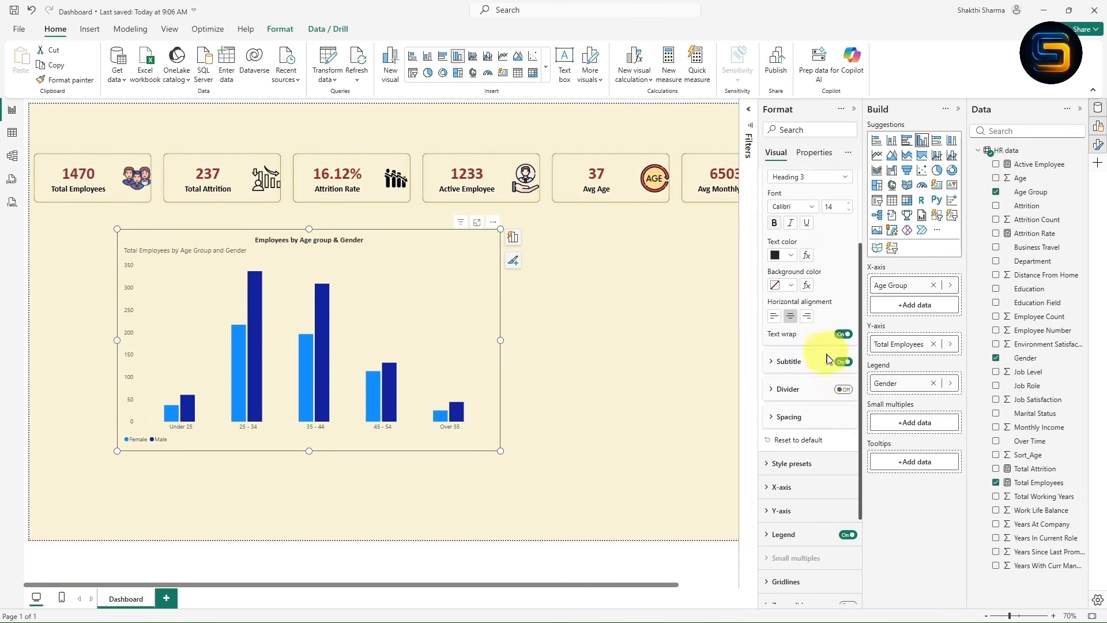
pyautogui.click(841, 363)
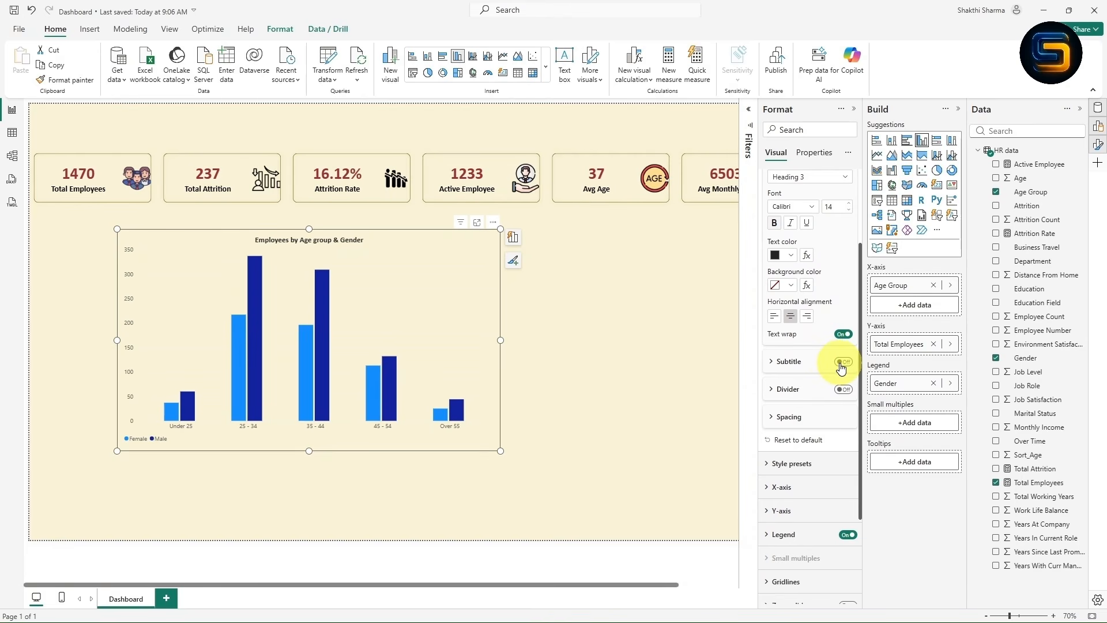
# - Format the chart's X-axis values in bold Calibri with black text
pyautogui.scroll(-2, 841, 367)
pyautogui.click(768, 358)
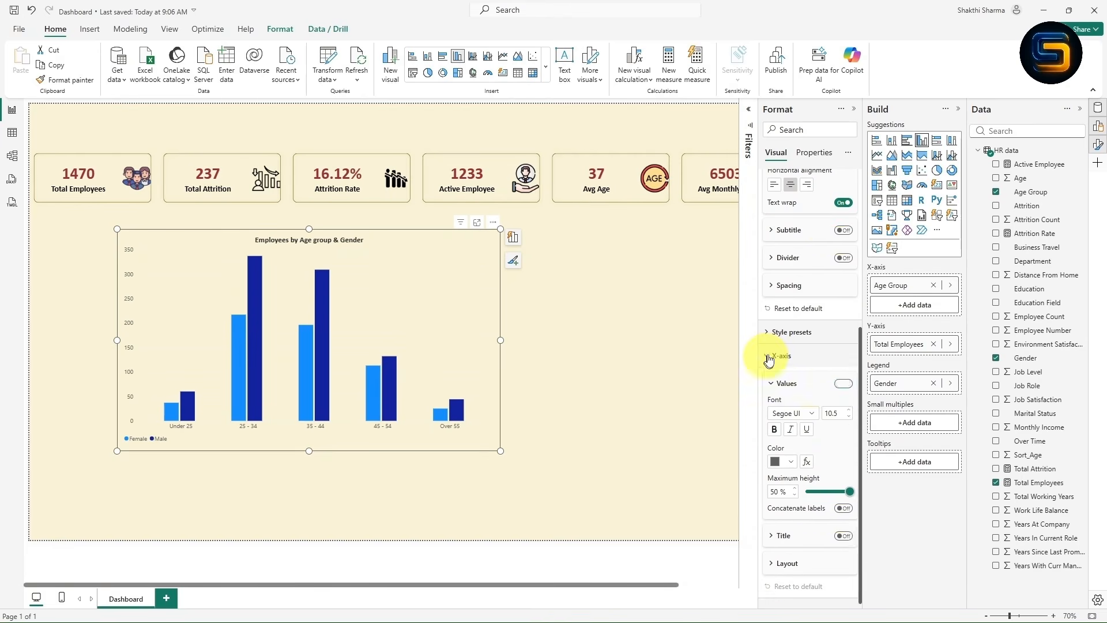
pyautogui.scroll(-2, 784, 323)
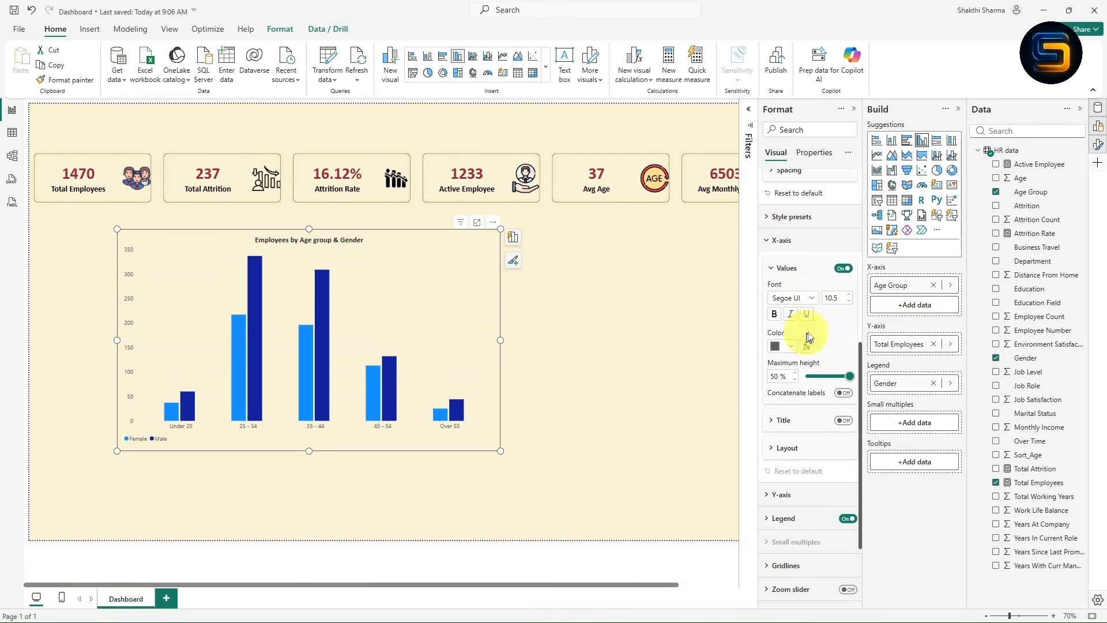
pyautogui.click(811, 298)
pyautogui.scroll(5, 791, 346)
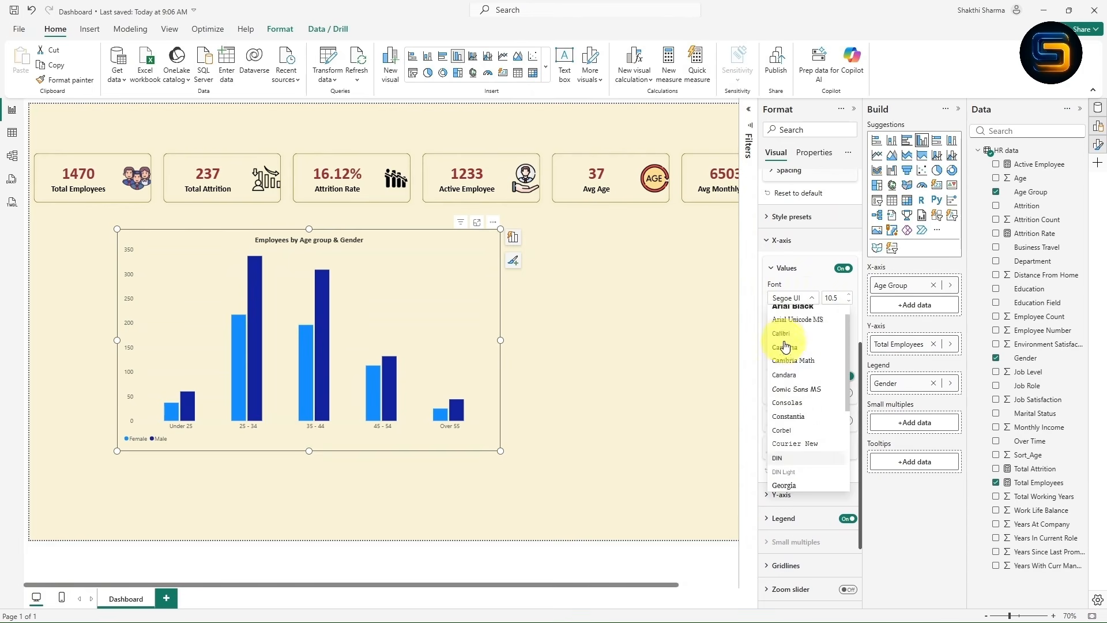
pyautogui.click(793, 334)
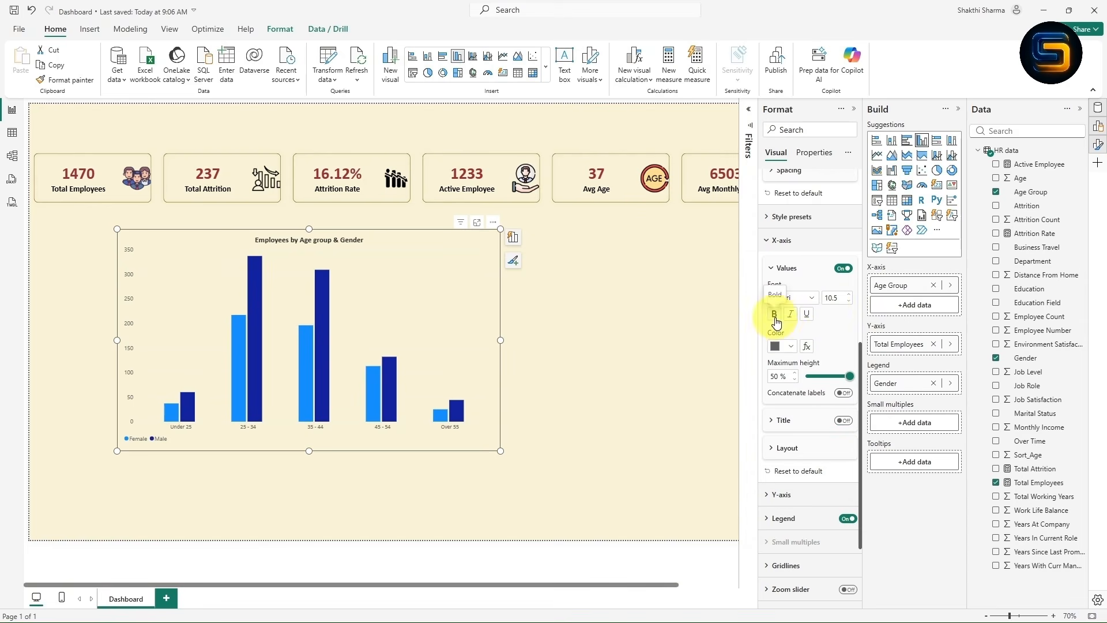
pyautogui.click(790, 346)
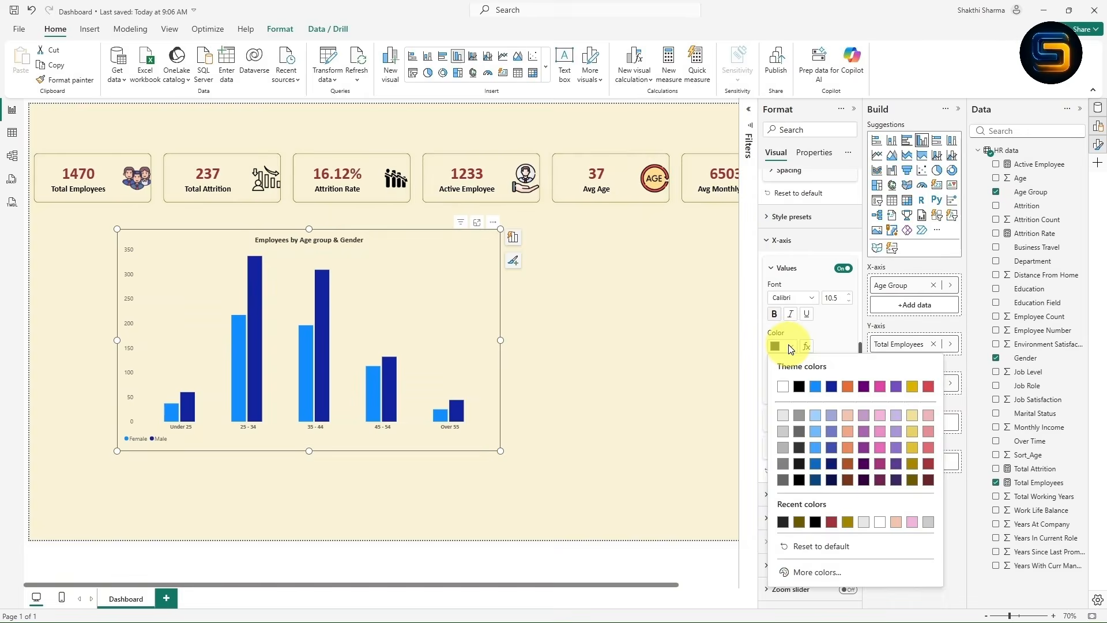
pyautogui.click(799, 390)
pyautogui.scroll(-2, 825, 349)
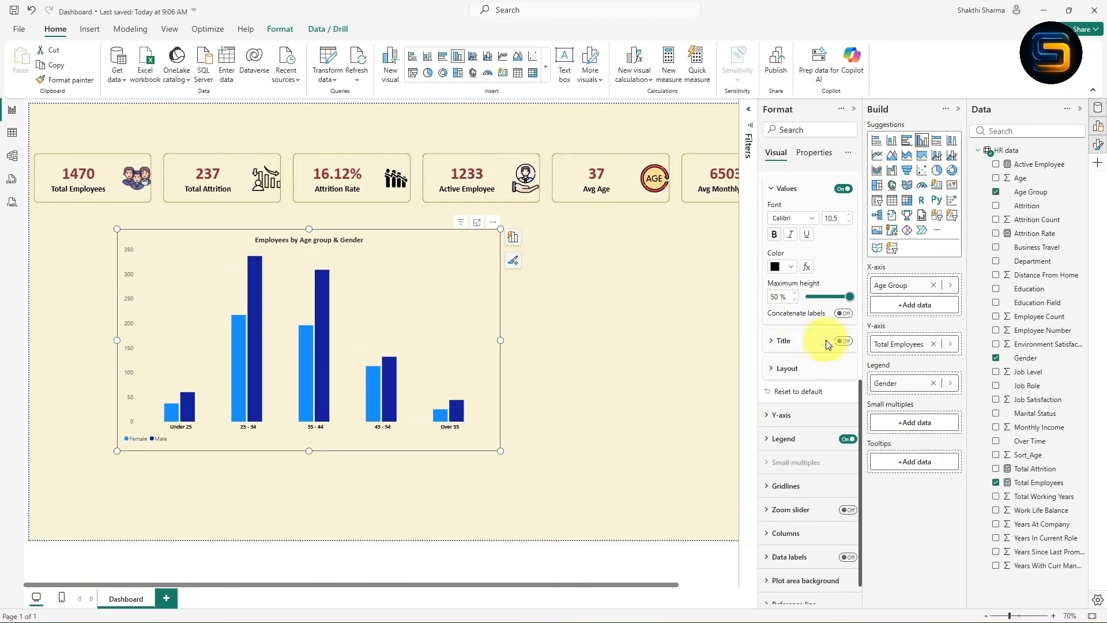
# - Turn off the values on the chart's Y-axis
pyautogui.scroll(-1, 827, 345)
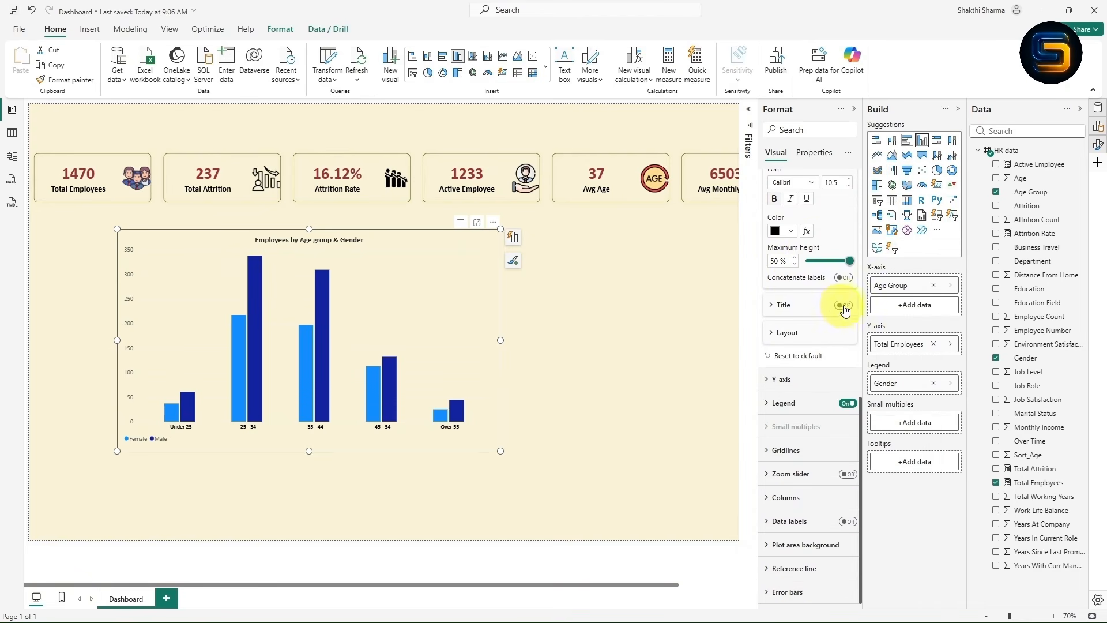
pyautogui.click(767, 380)
pyautogui.scroll(-3, 778, 346)
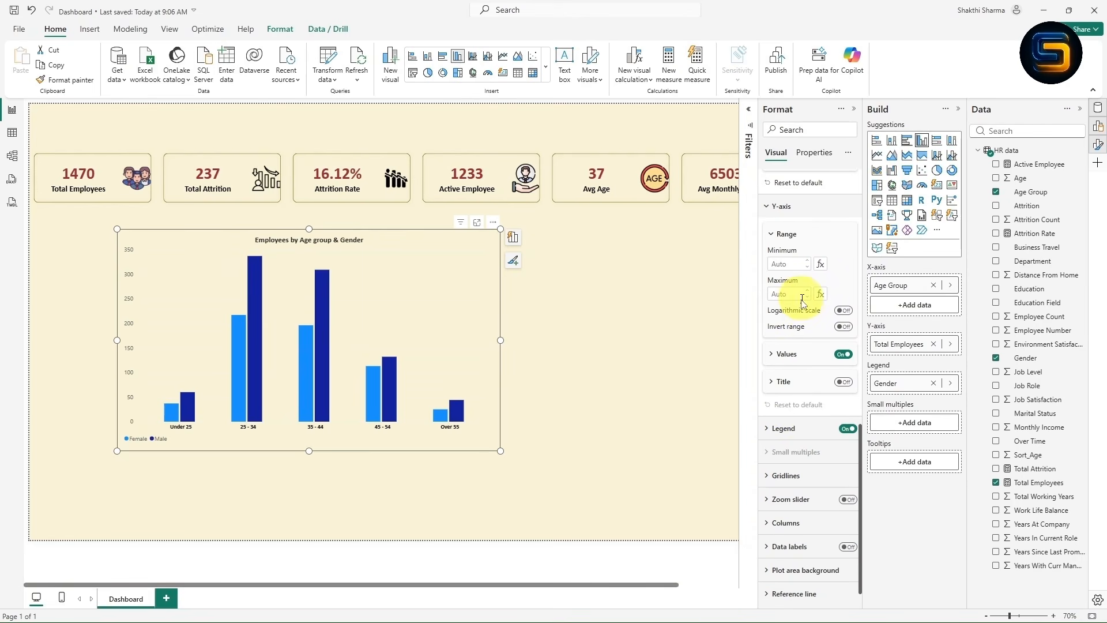
pyautogui.click(843, 354)
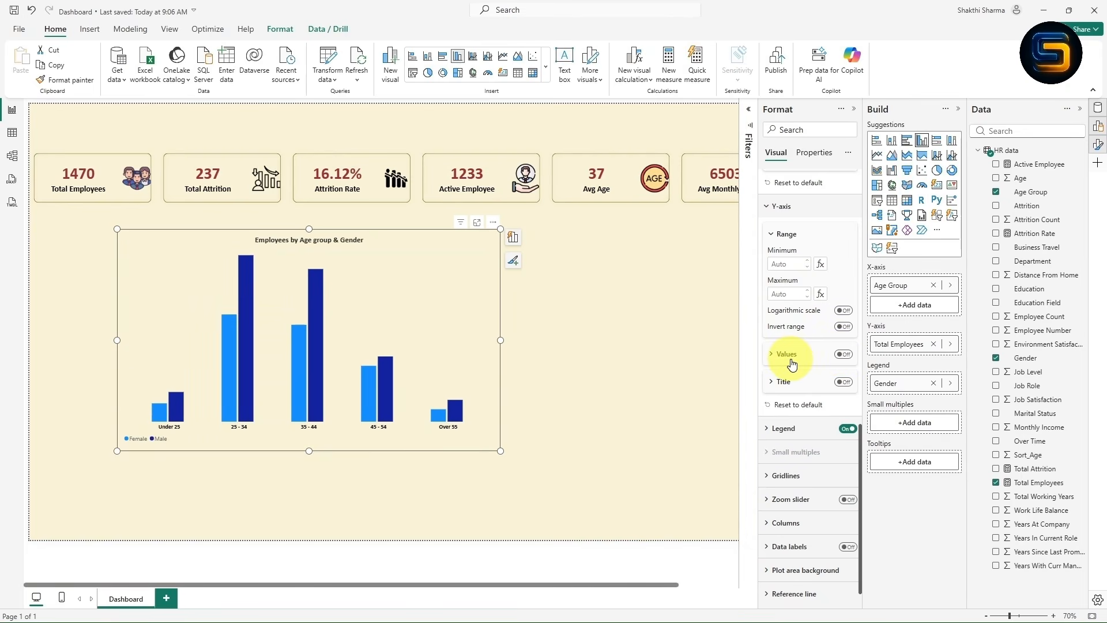
# - Set the chart legend's position to Top center
pyautogui.scroll(-1, 805, 374)
pyautogui.scroll(1, 772, 449)
pyautogui.click(769, 465)
pyautogui.scroll(-2, 796, 461)
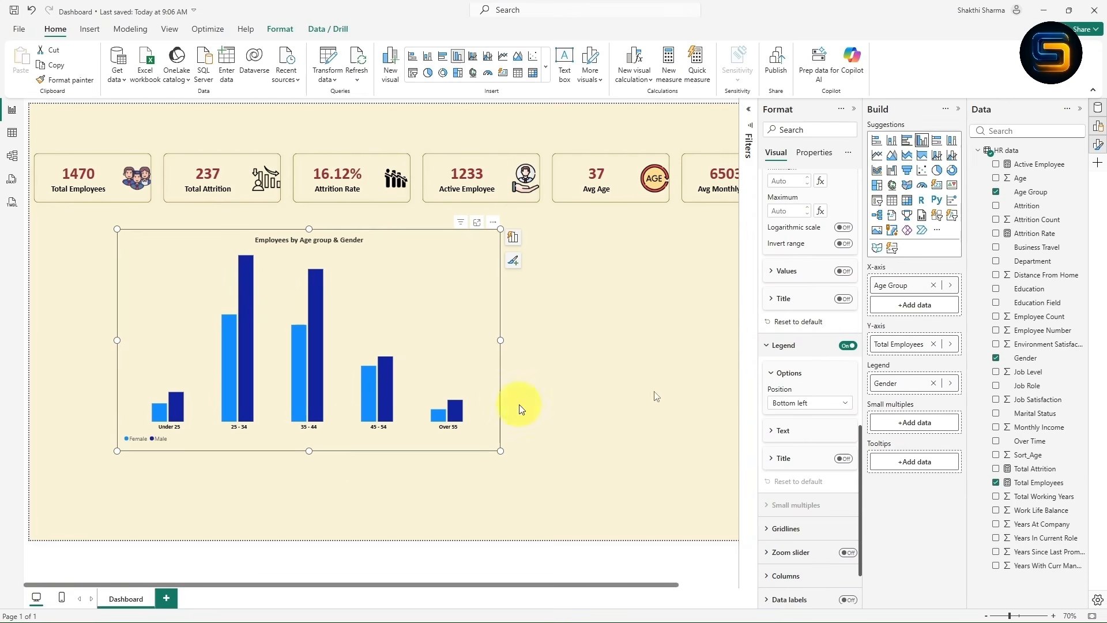
pyautogui.click(816, 405)
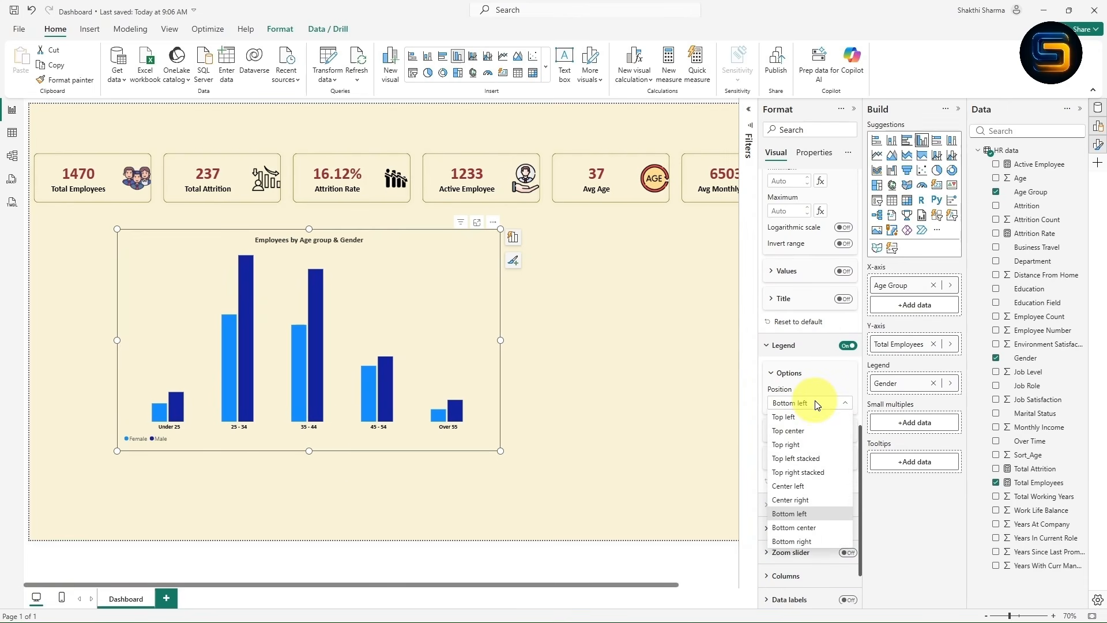
pyautogui.click(803, 431)
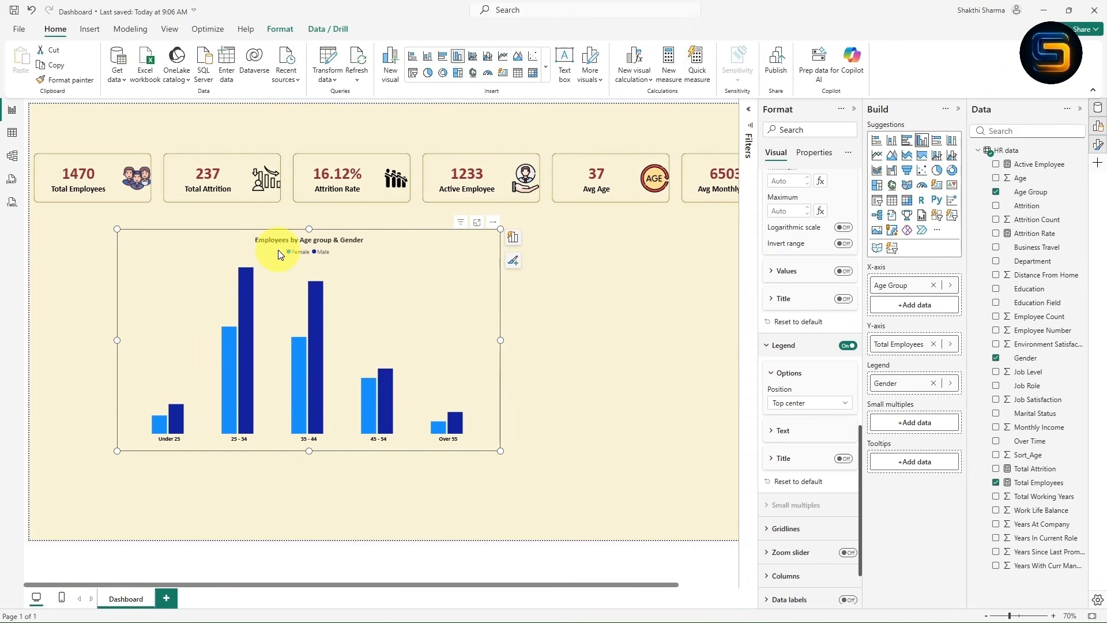
pyautogui.scroll(-2, 771, 455)
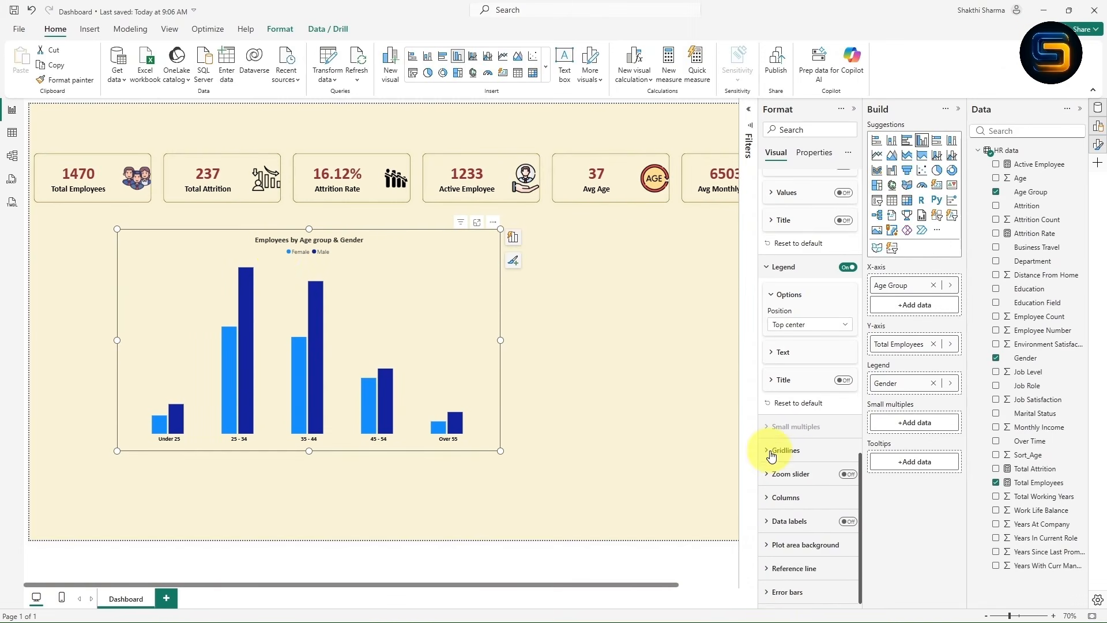
pyautogui.click(771, 455)
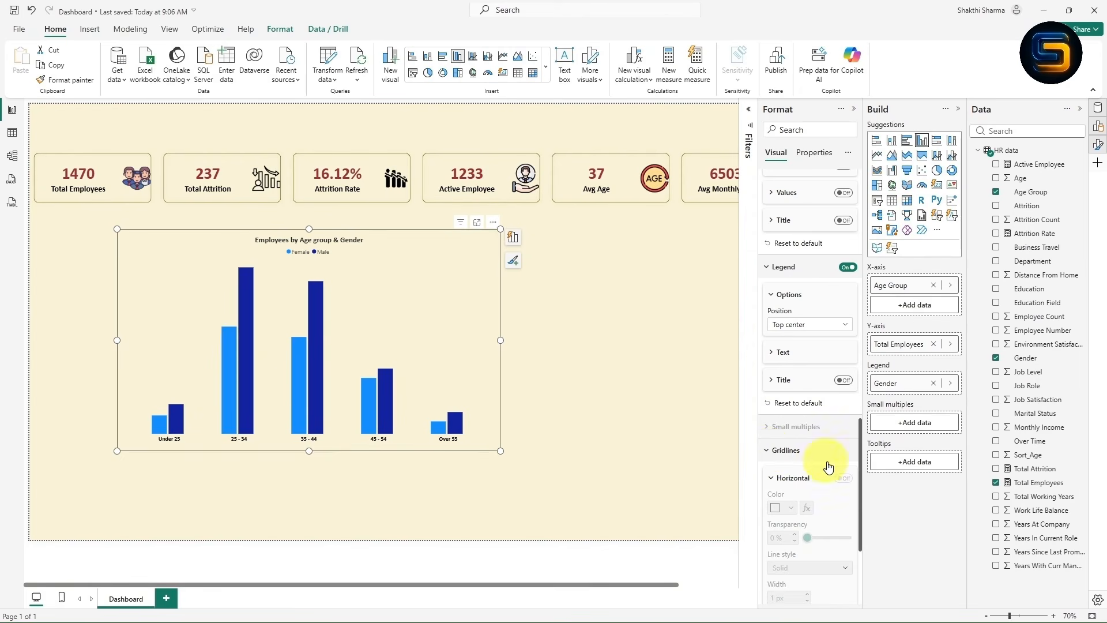
pyautogui.click(772, 450)
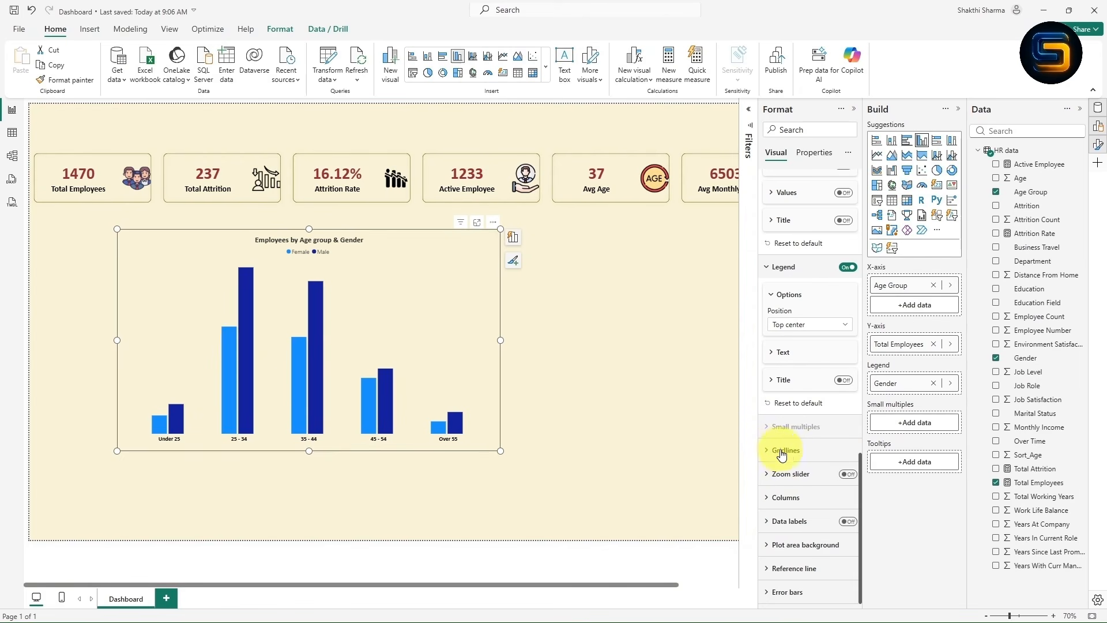
# - Color the columns of the Female series with the second-darkest red theme shade
pyautogui.click(768, 499)
pyautogui.scroll(-3, 807, 438)
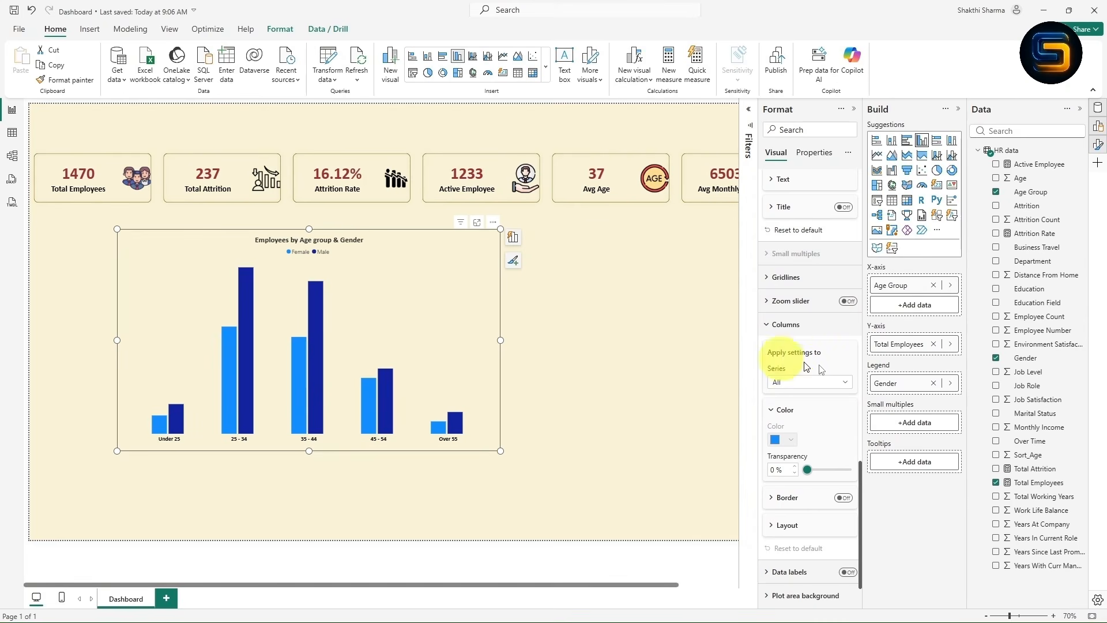
pyautogui.click(811, 383)
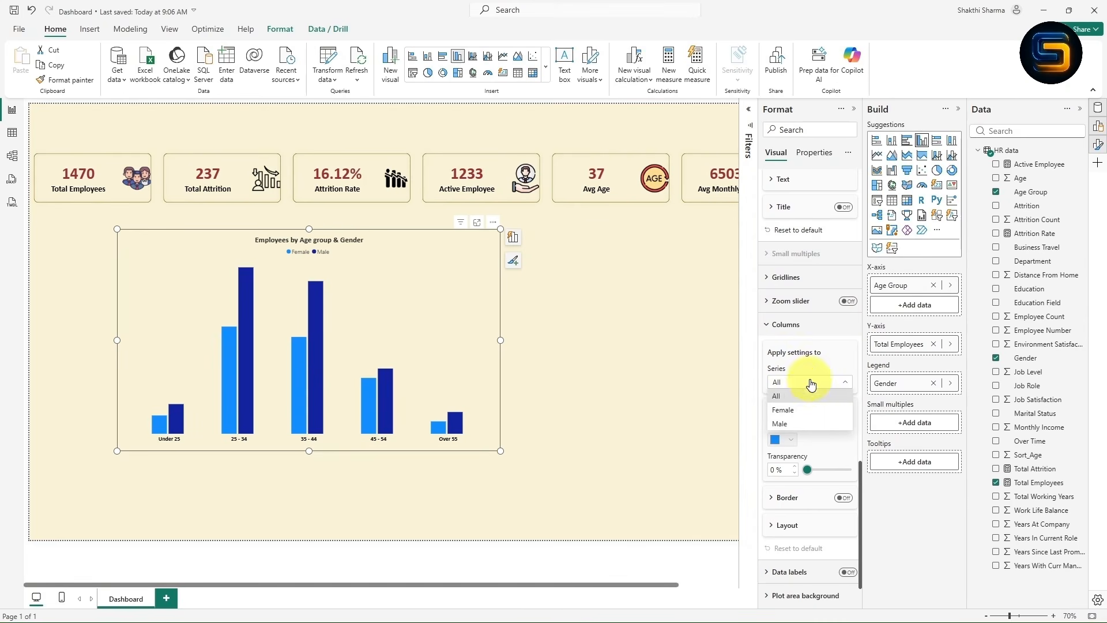
pyautogui.click(799, 411)
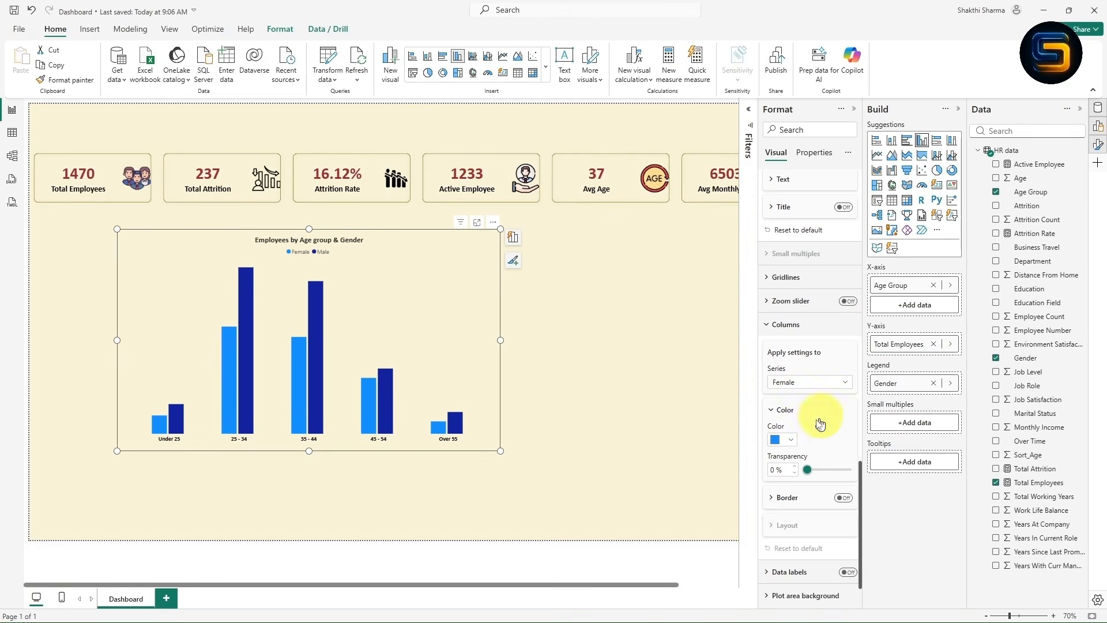
pyautogui.click(788, 442)
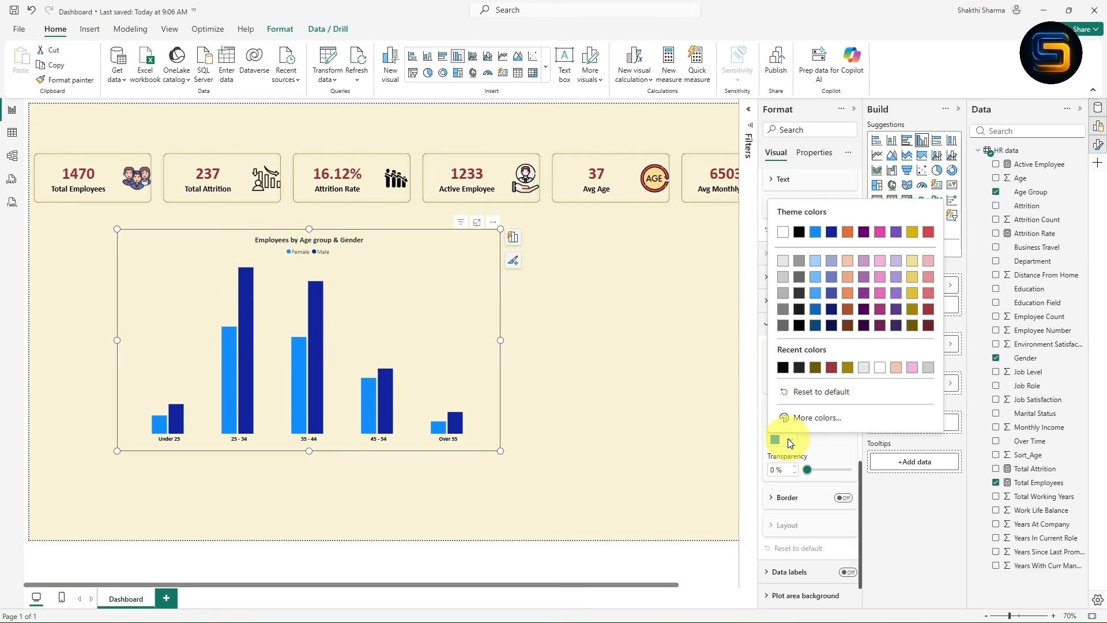
pyautogui.click(929, 313)
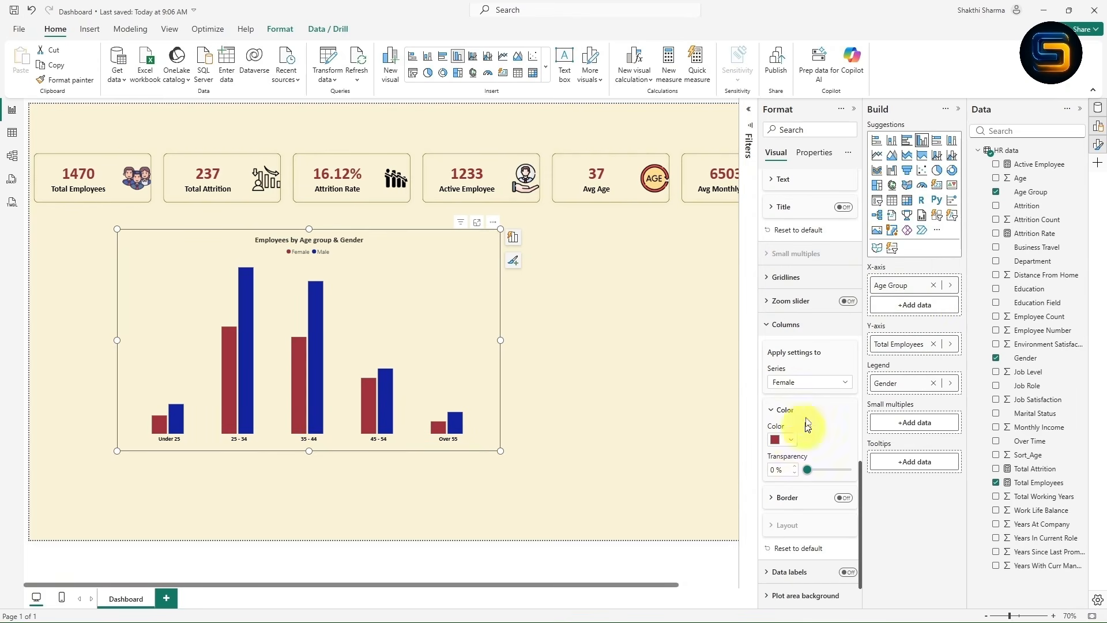
# - Color the columns of the Male series with the second-darkest yellow theme shade
pyautogui.click(794, 382)
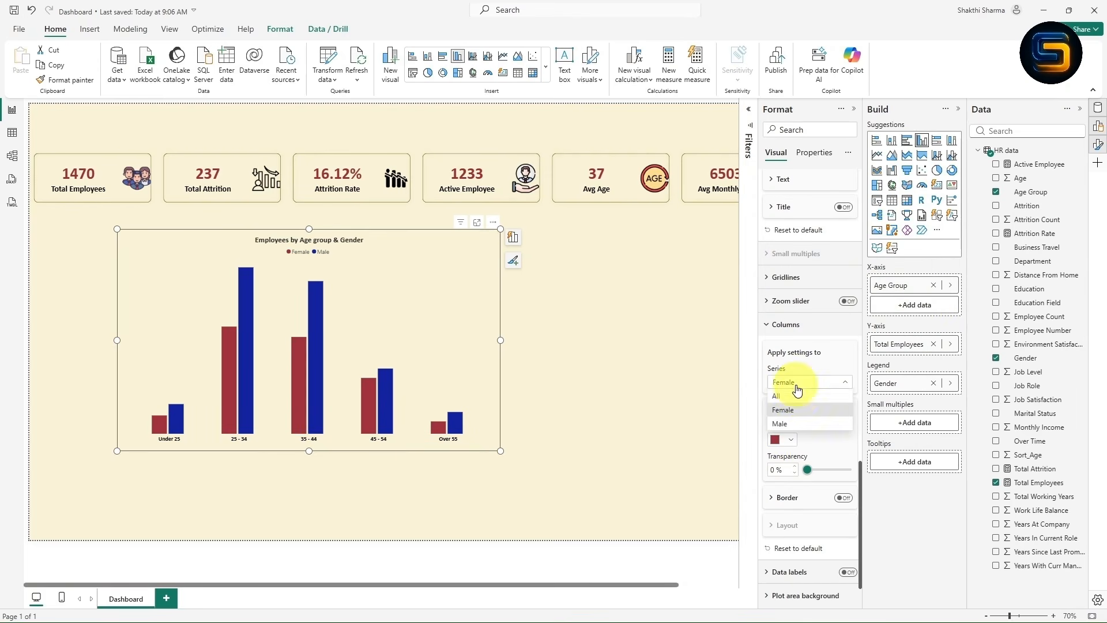
pyautogui.click(790, 424)
pyautogui.click(782, 440)
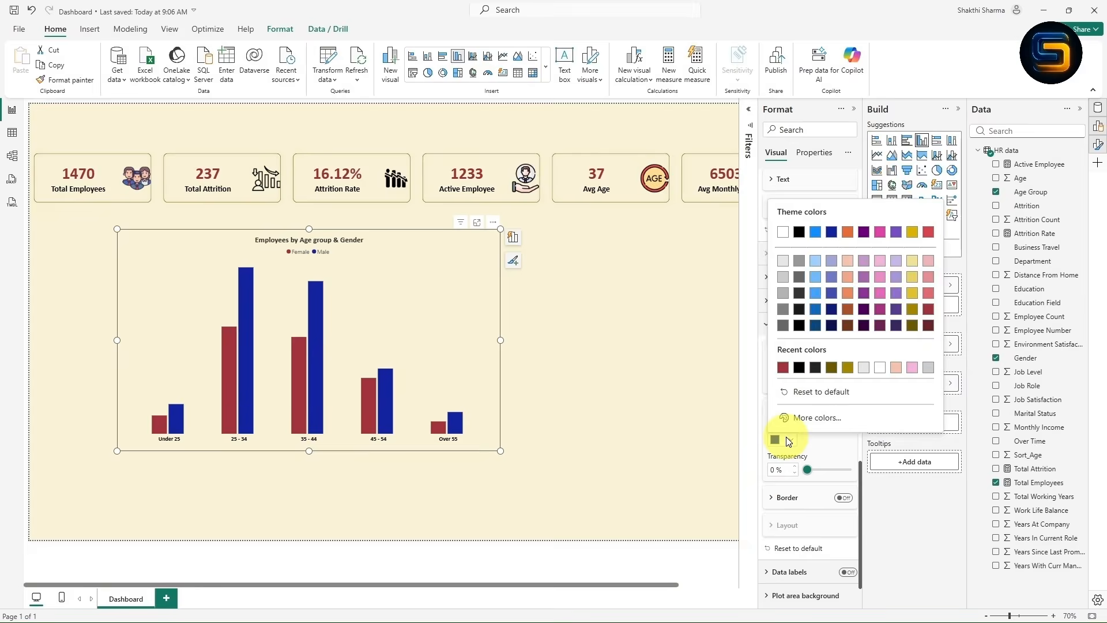
pyautogui.click(911, 309)
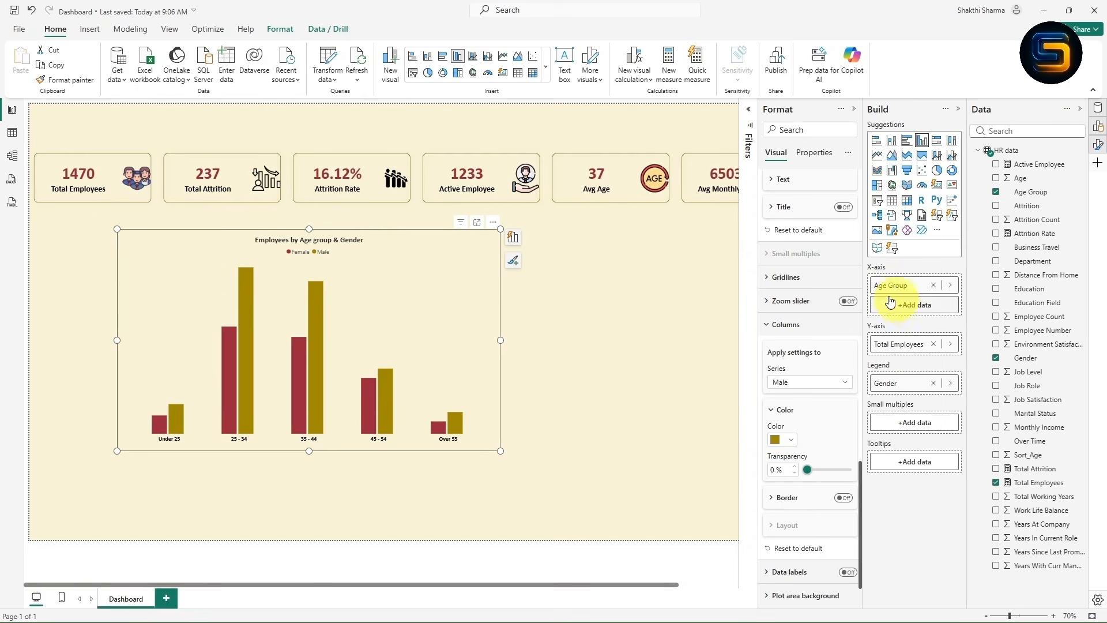
pyautogui.scroll(-1, 807, 453)
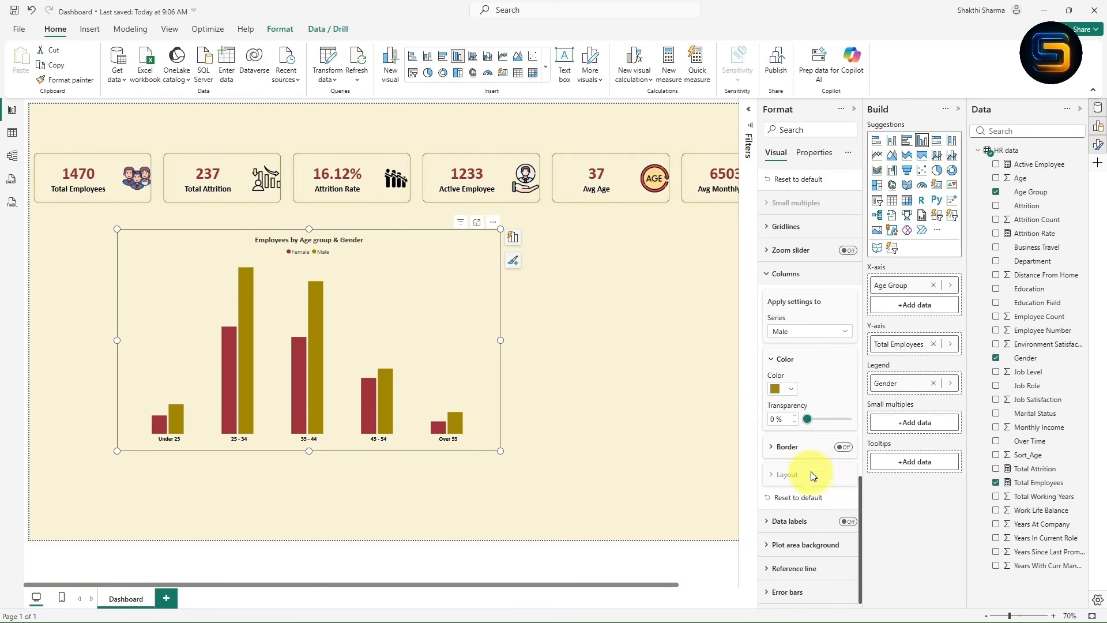
pyautogui.click(842, 447)
pyautogui.click(844, 448)
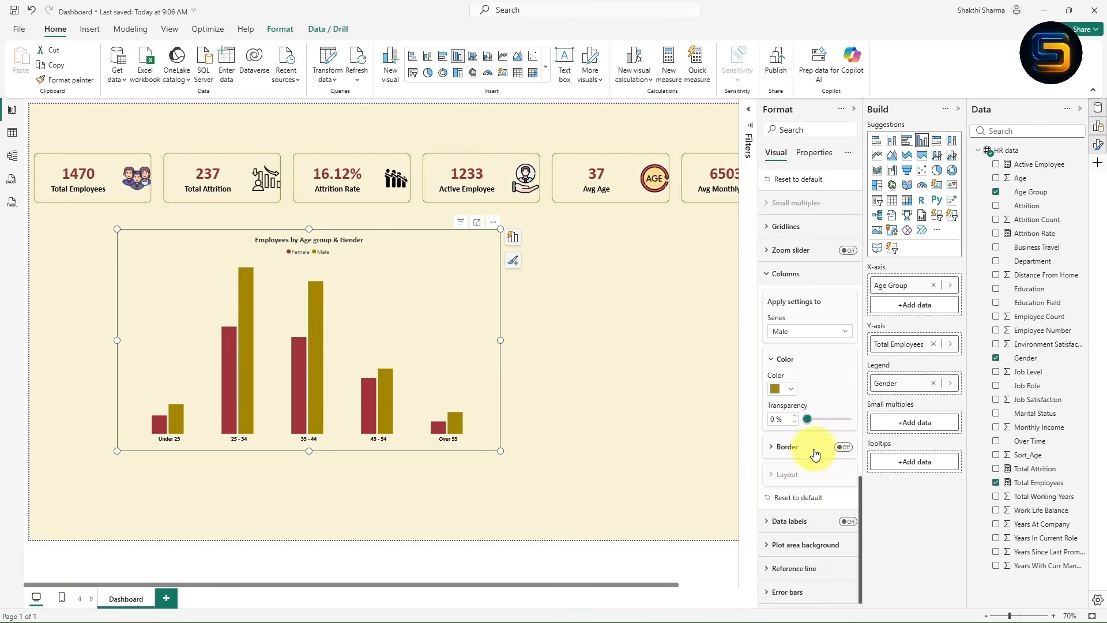
# - Turn on data labels for the employees by age group and gender chart and make their values bold and black
pyautogui.click(843, 521)
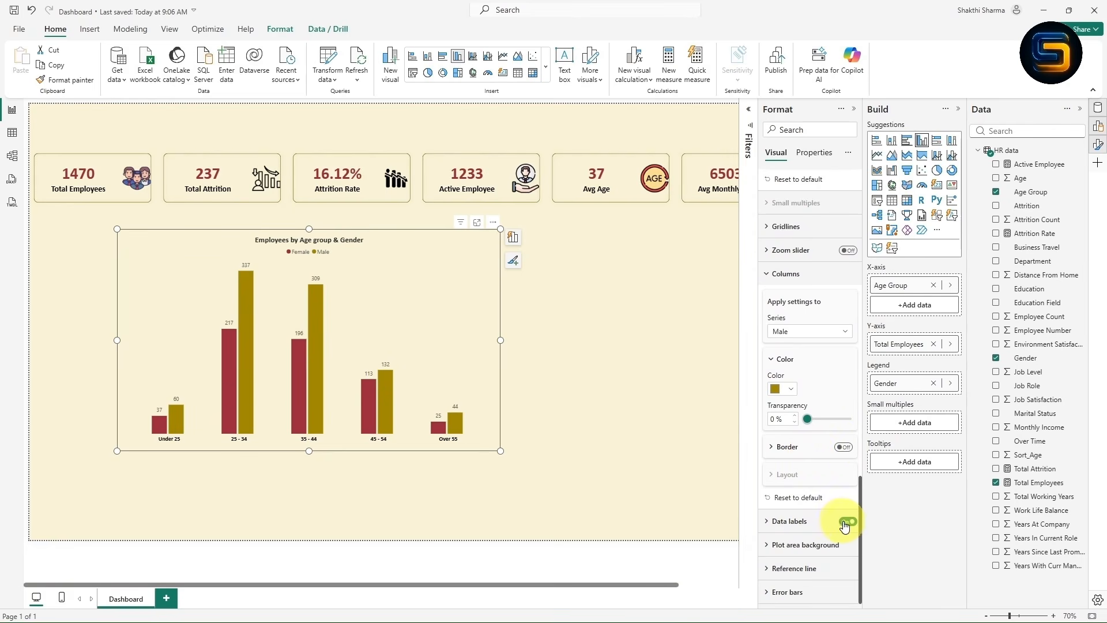
pyautogui.click(772, 522)
pyautogui.scroll(-3, 772, 521)
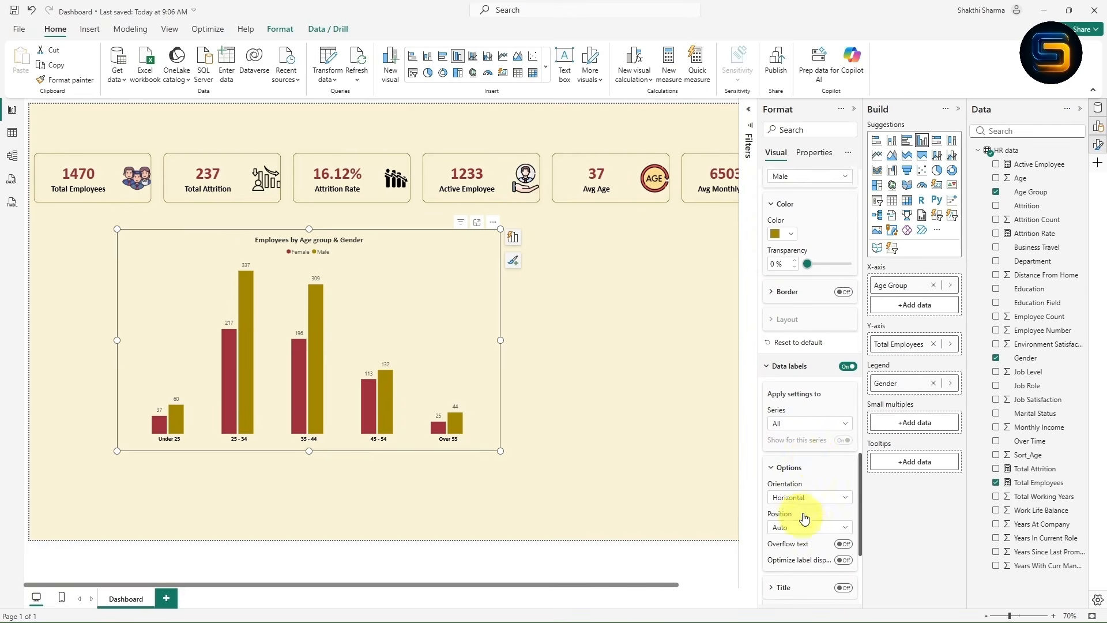
pyautogui.scroll(-4, 795, 415)
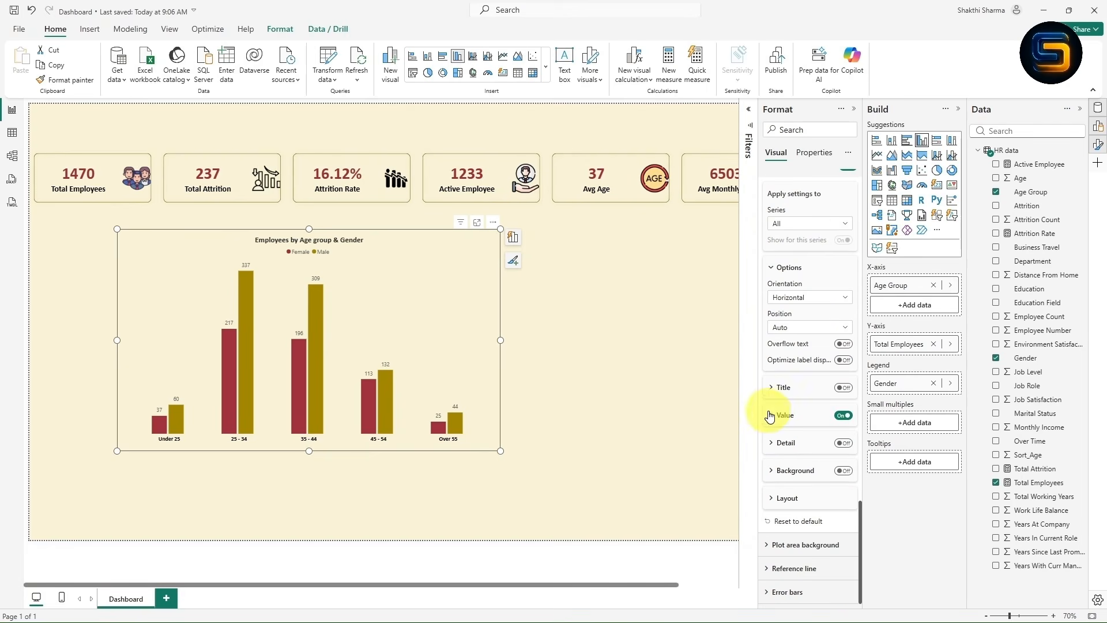
pyautogui.click(781, 416)
pyautogui.scroll(-3, 781, 420)
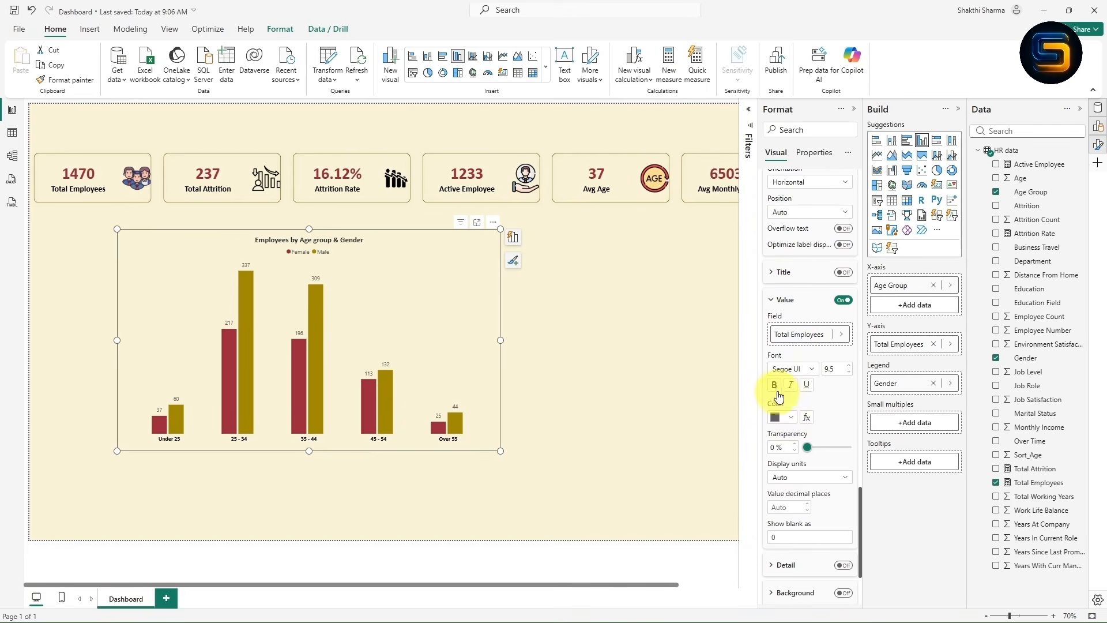
pyautogui.click(782, 420)
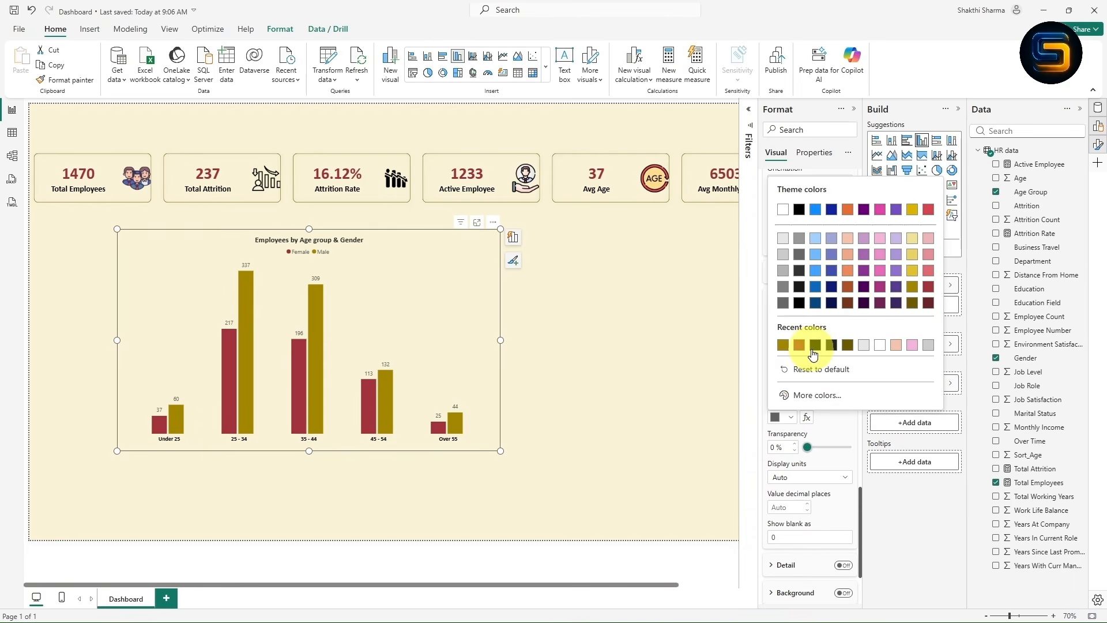
pyautogui.click(815, 345)
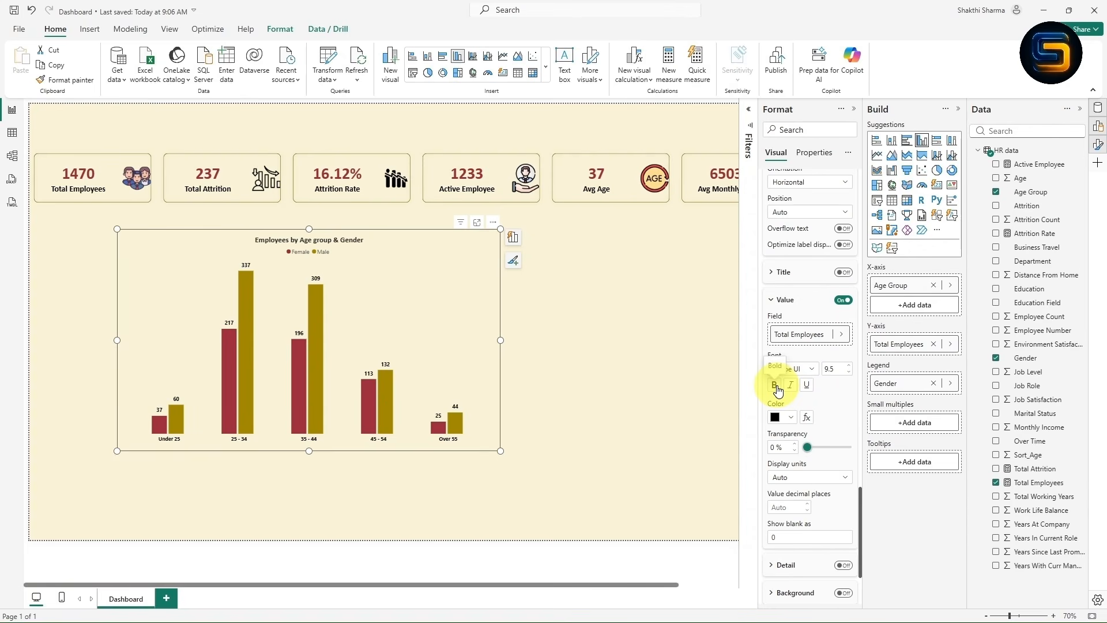
pyautogui.click(778, 389)
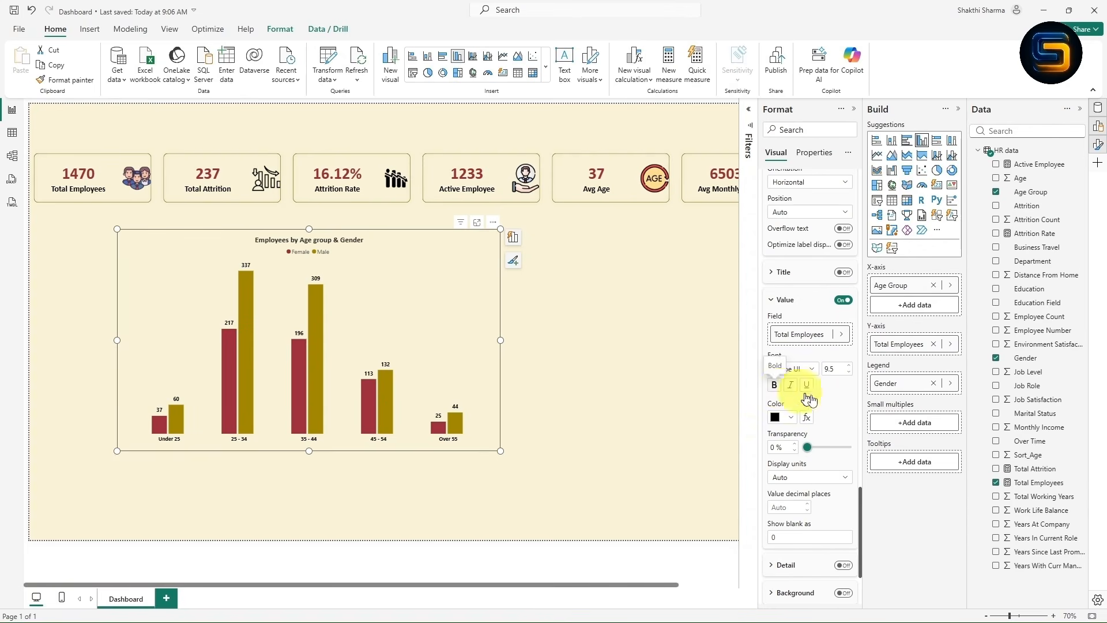
# - Shrink the employees by age group and gender chart and place it directly beneath the KPI cards
pyautogui.scroll(10, 813, 418)
pyautogui.scroll(10, 814, 420)
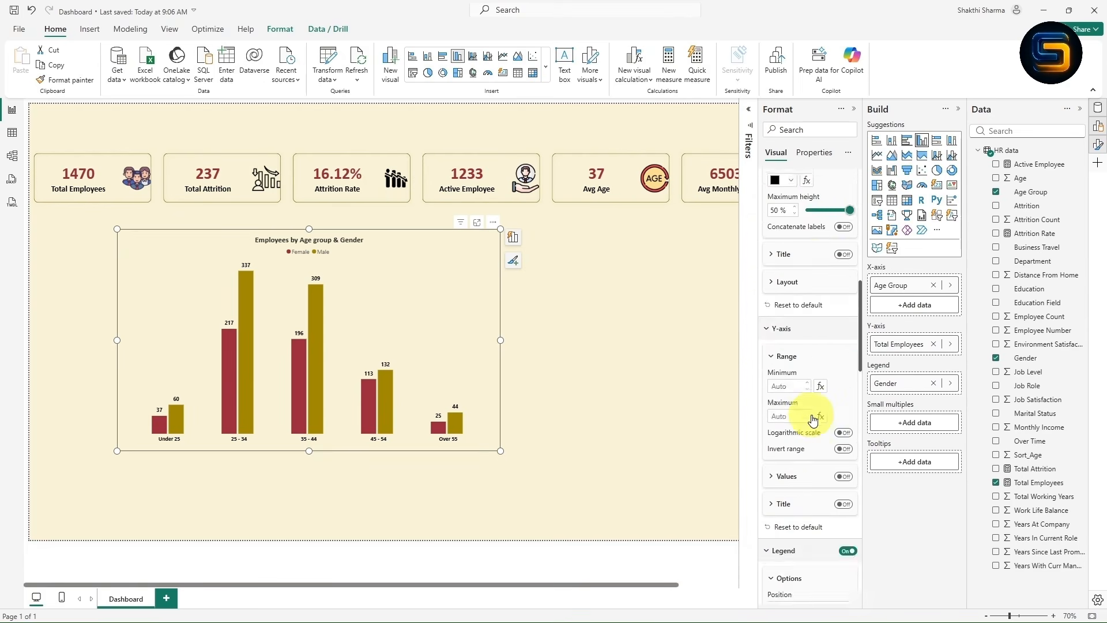
pyautogui.click(855, 111)
pyautogui.moveTo(515, 450); pyautogui.dragTo(341, 351)
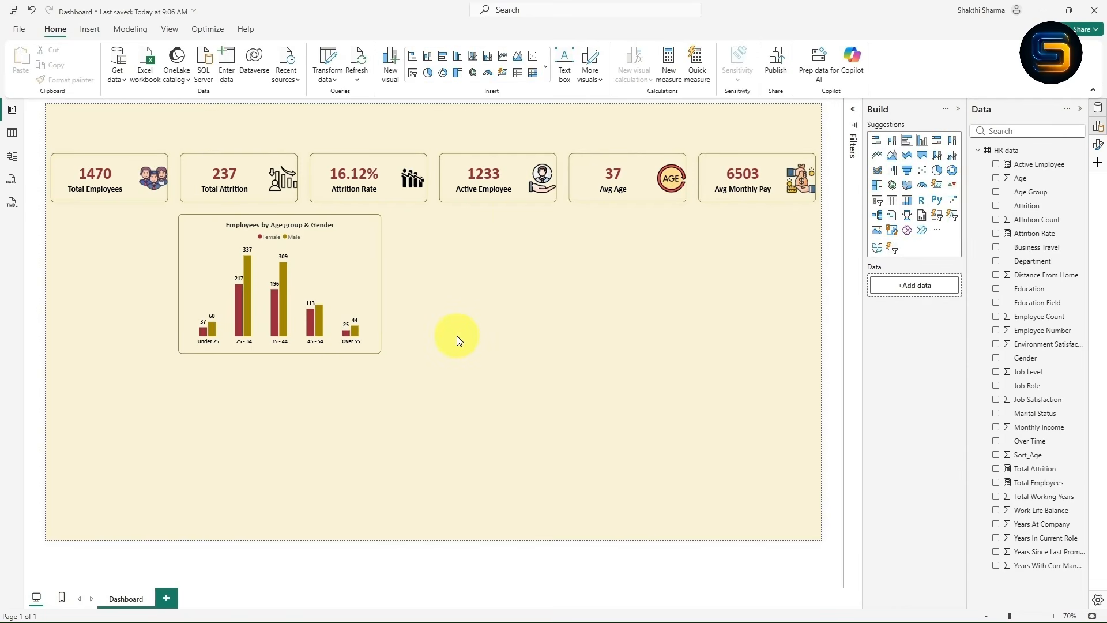
# - Check the planned visuals list and add a resized area chart beside the employees by age group and gender chart
pyautogui.hotkey('alt', 'Tab')
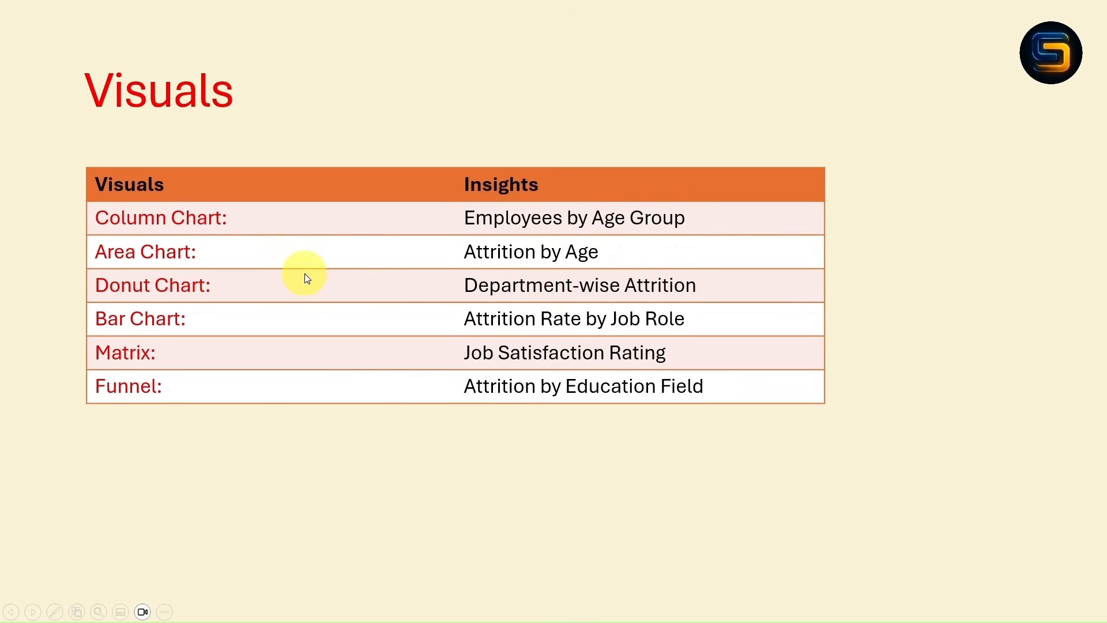
pyautogui.hotkey('alt', 'Tab')
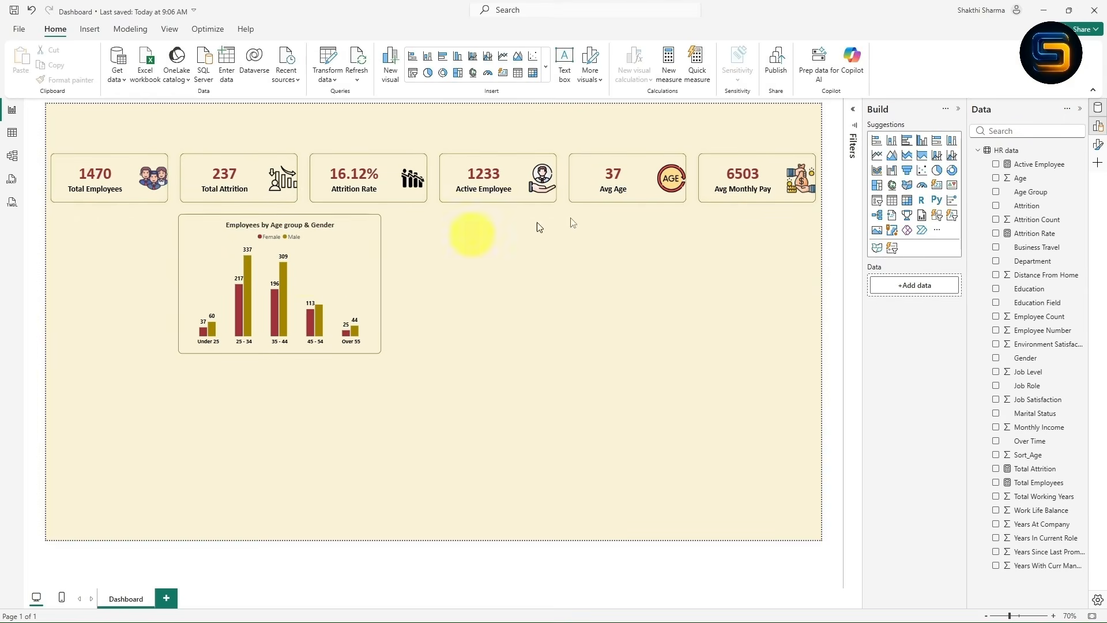
pyautogui.click(893, 160)
pyautogui.moveTo(615, 415); pyautogui.dragTo(600, 316)
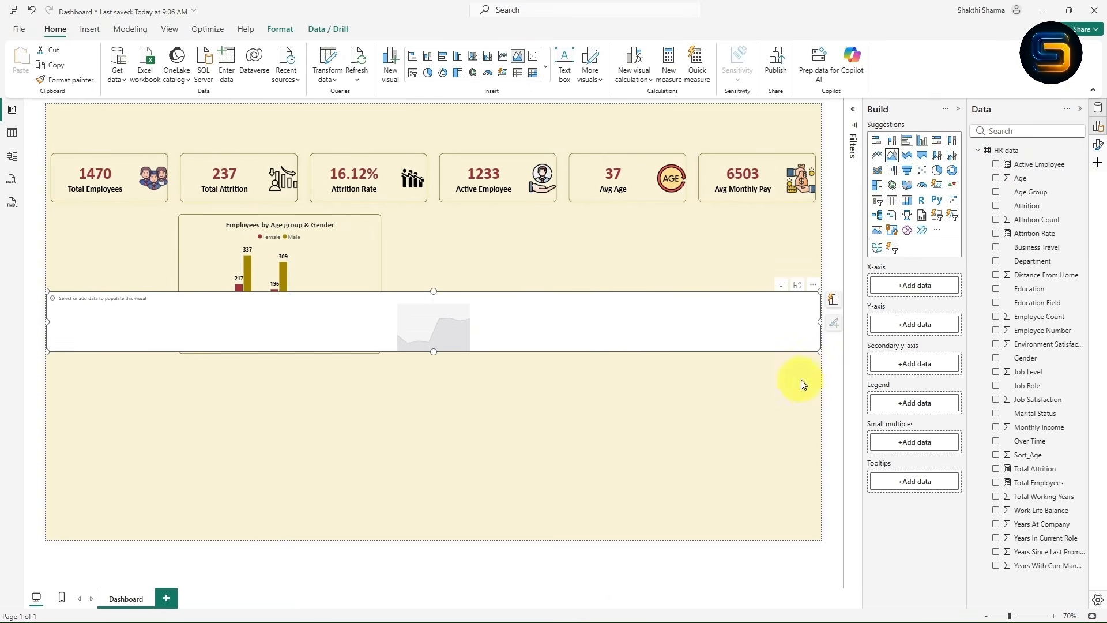
pyautogui.moveTo(818, 352); pyautogui.dragTo(263, 517)
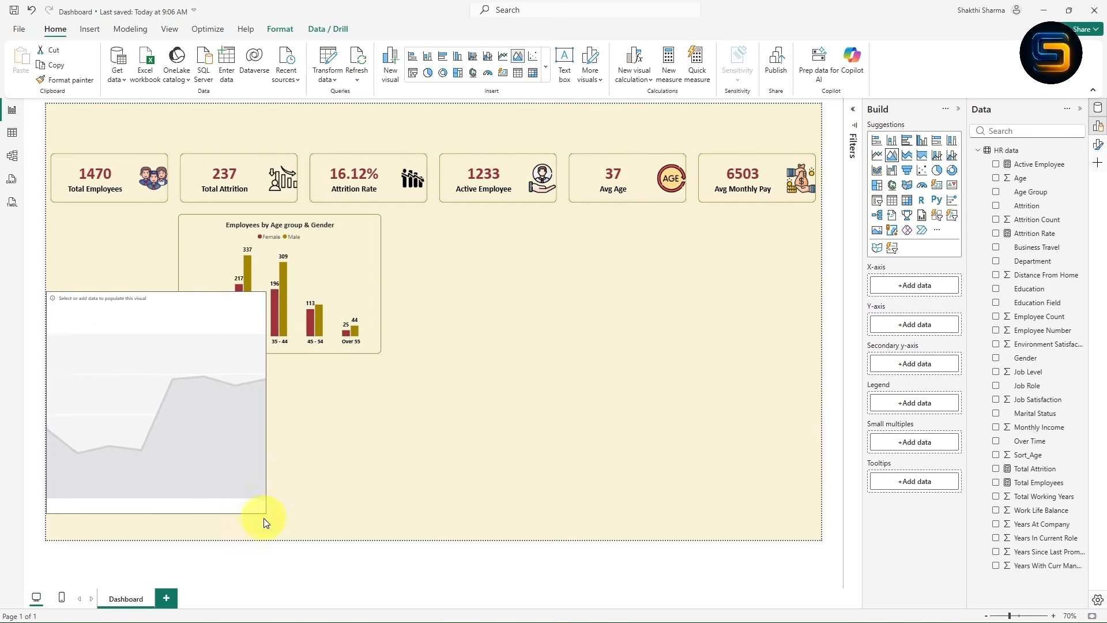
pyautogui.moveTo(205, 407); pyautogui.dragTo(655, 343)
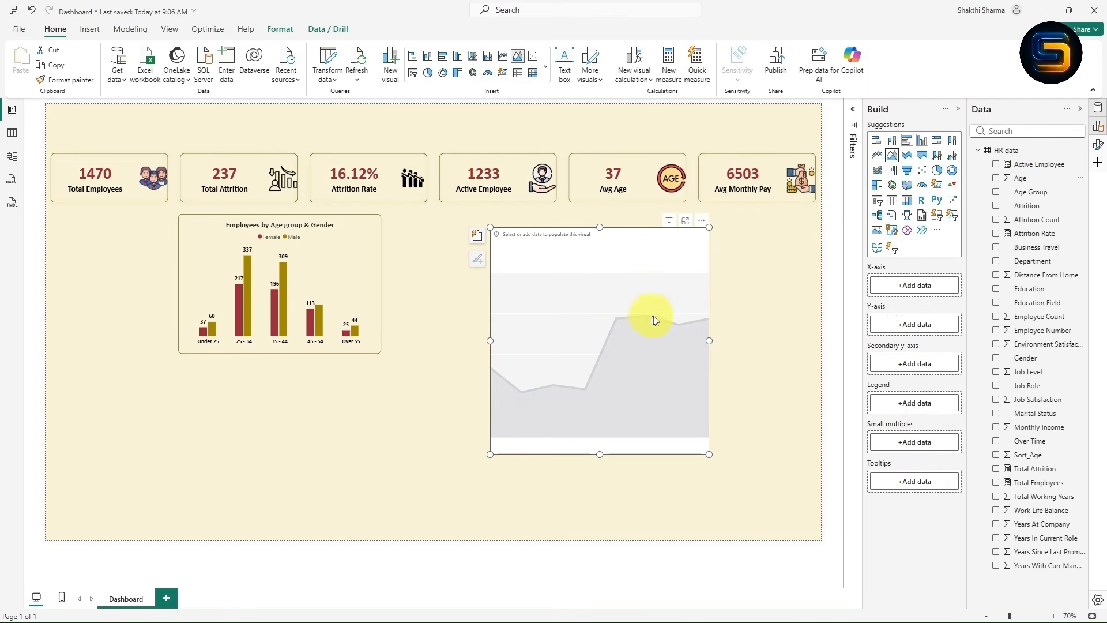
# - Plot Total Attrition on the area chart's Y-axis against Age on its X-axis, and widen the chart on both sides
pyautogui.moveTo(1025, 180); pyautogui.dragTo(909, 286)
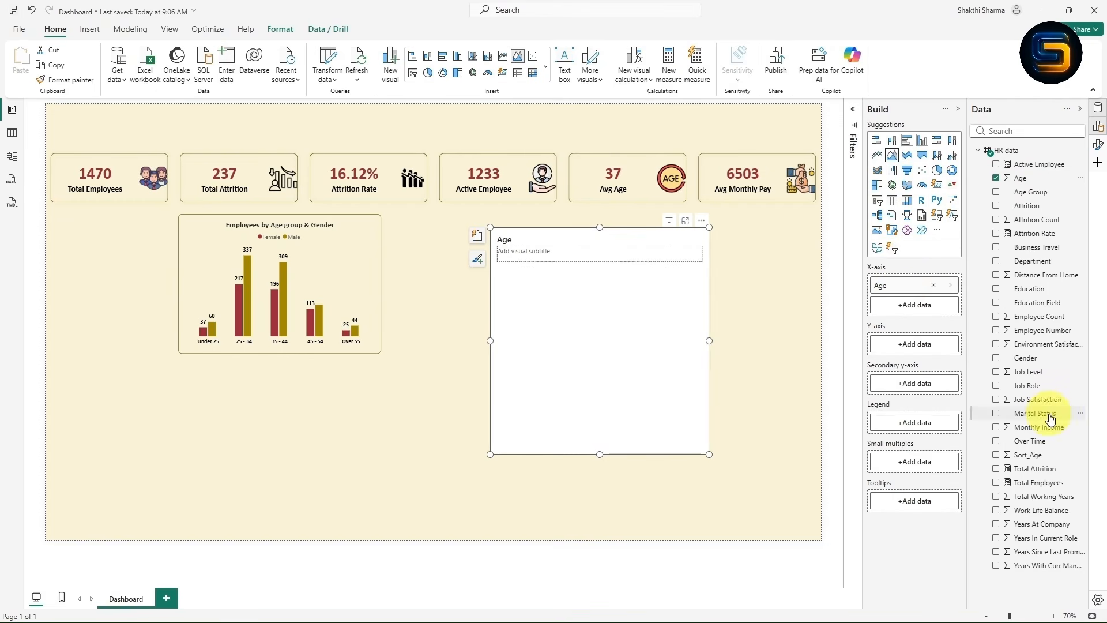
pyautogui.moveTo(1040, 474); pyautogui.dragTo(911, 349)
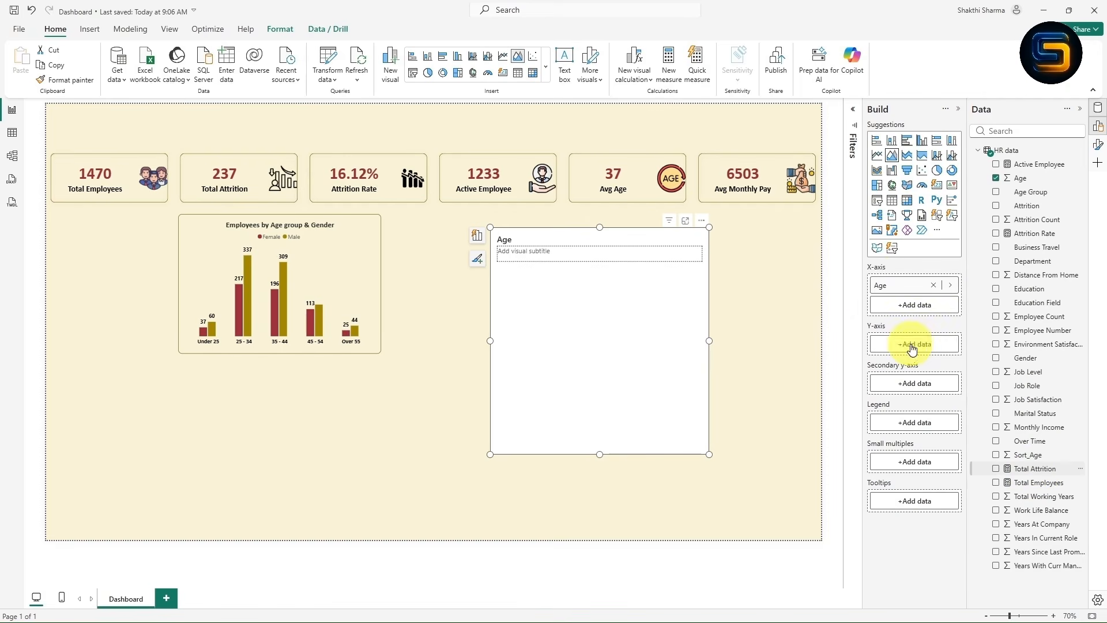
pyautogui.moveTo(488, 340); pyautogui.dragTo(389, 327)
pyautogui.moveTo(709, 340); pyautogui.dragTo(755, 357)
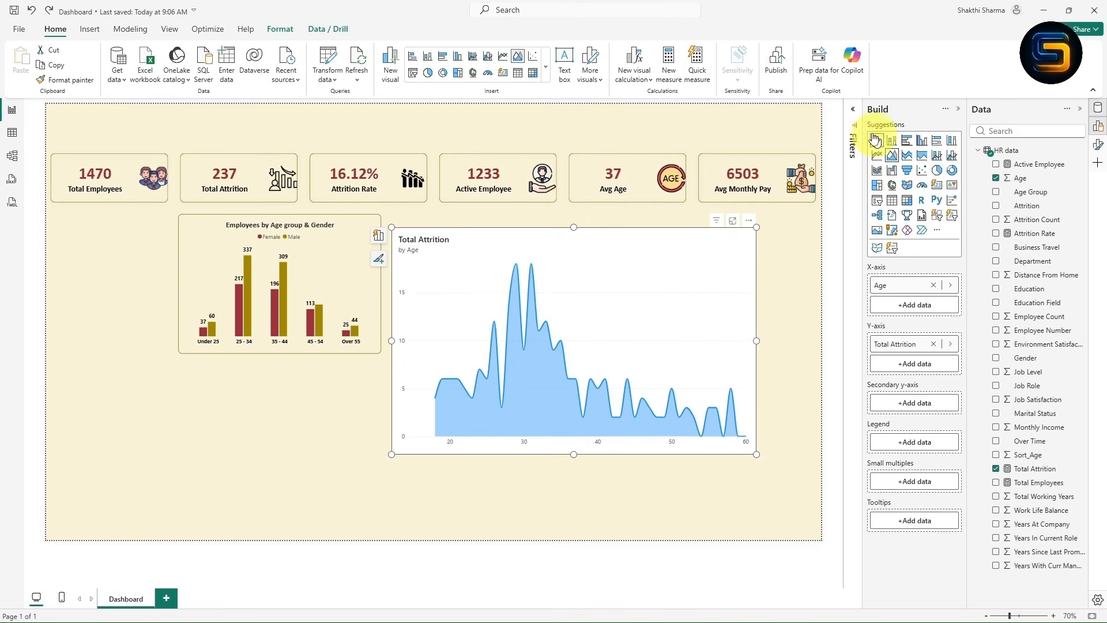
# - Copy the formatting of the employees by age group and gender chart onto the attrition area chart with Format painter
pyautogui.click(1097, 145)
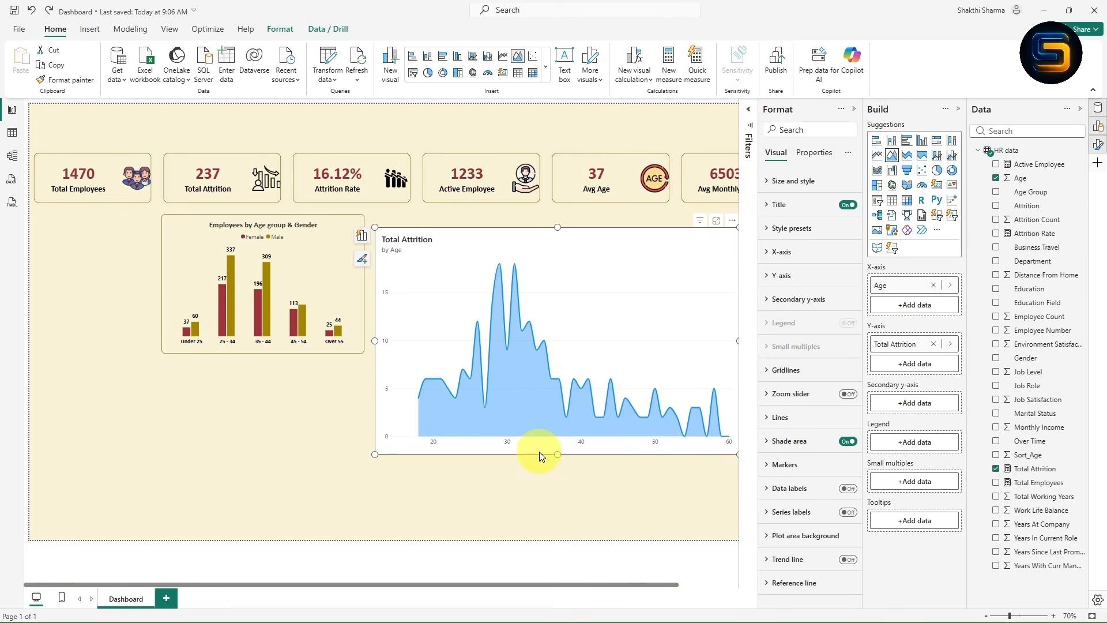
pyautogui.click(348, 348)
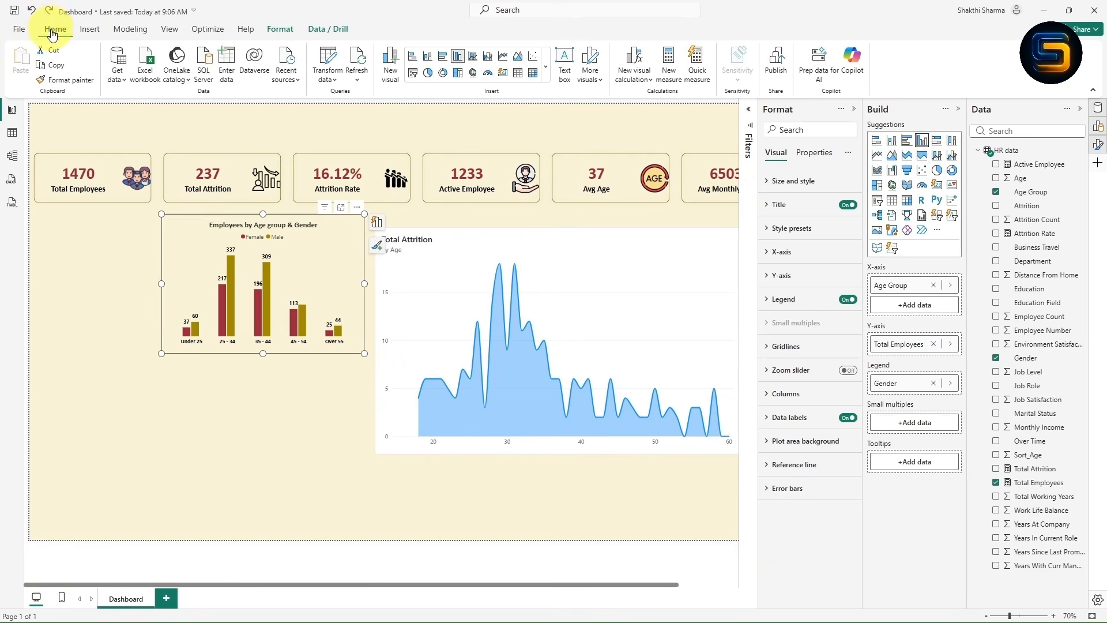
pyautogui.click(50, 85)
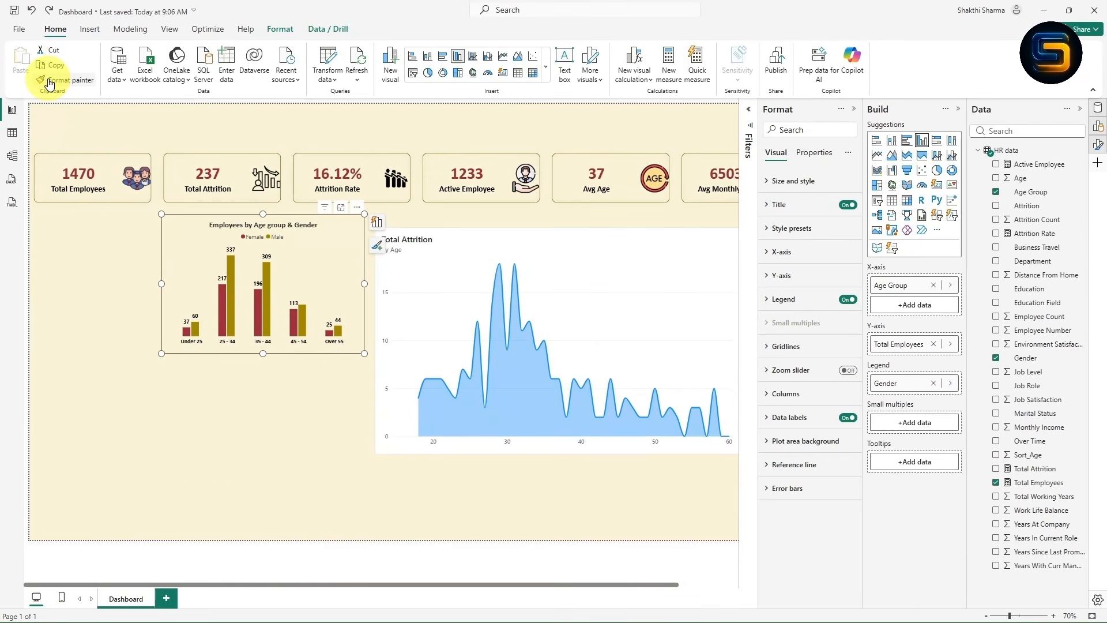
pyautogui.click(198, 346)
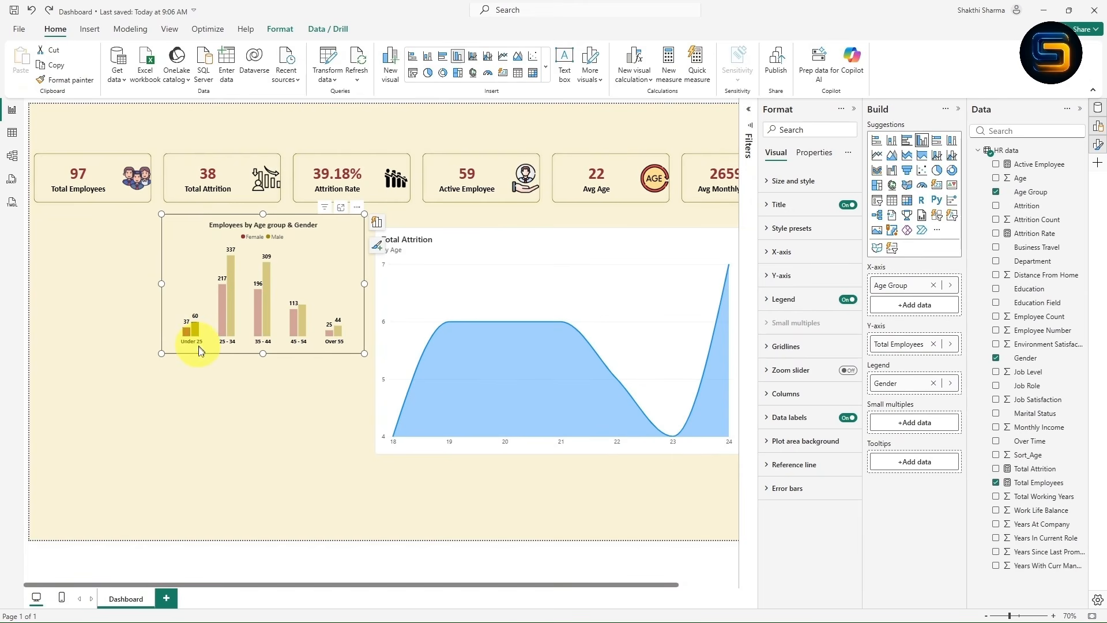
pyautogui.click(196, 329)
pyautogui.click(195, 329)
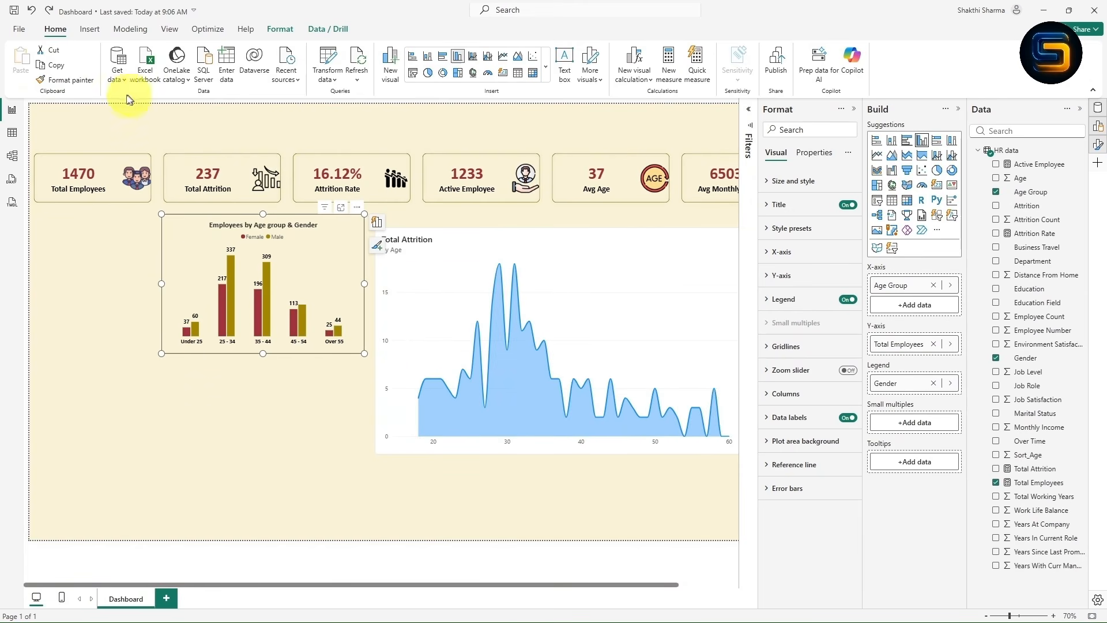
pyautogui.click(65, 81)
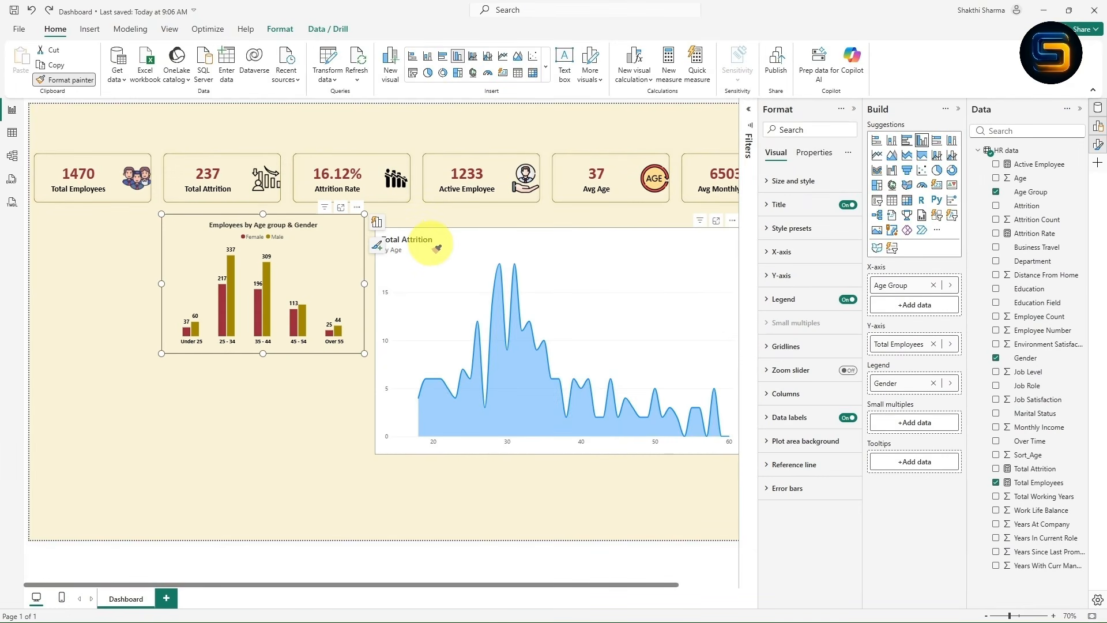
pyautogui.click(435, 248)
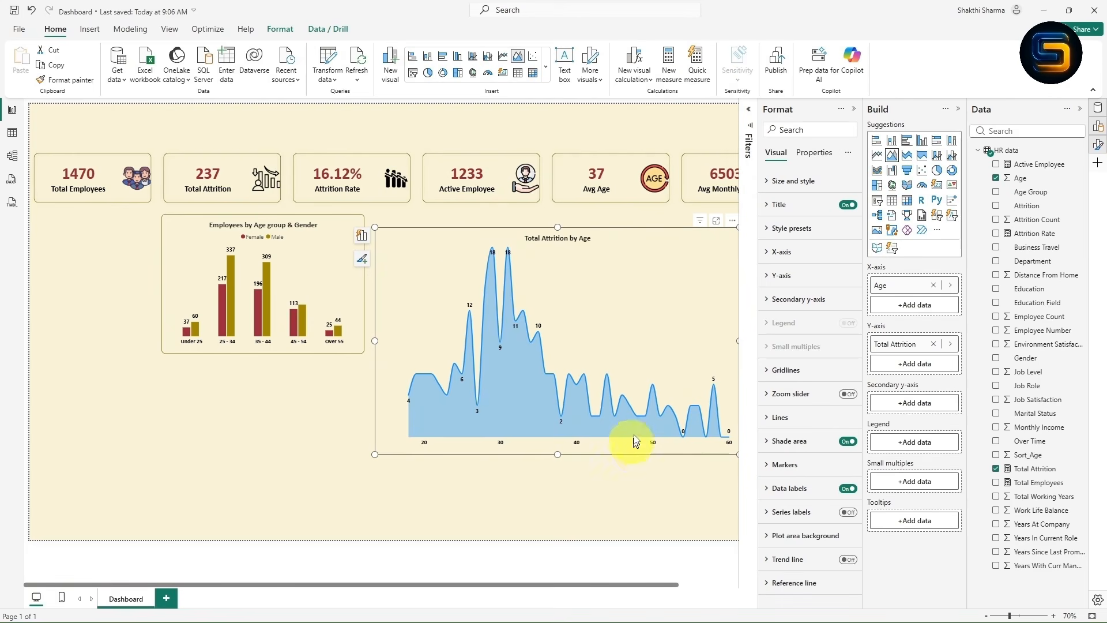
# - Change the area chart's title text to "Attrition by Age"
pyautogui.click(766, 208)
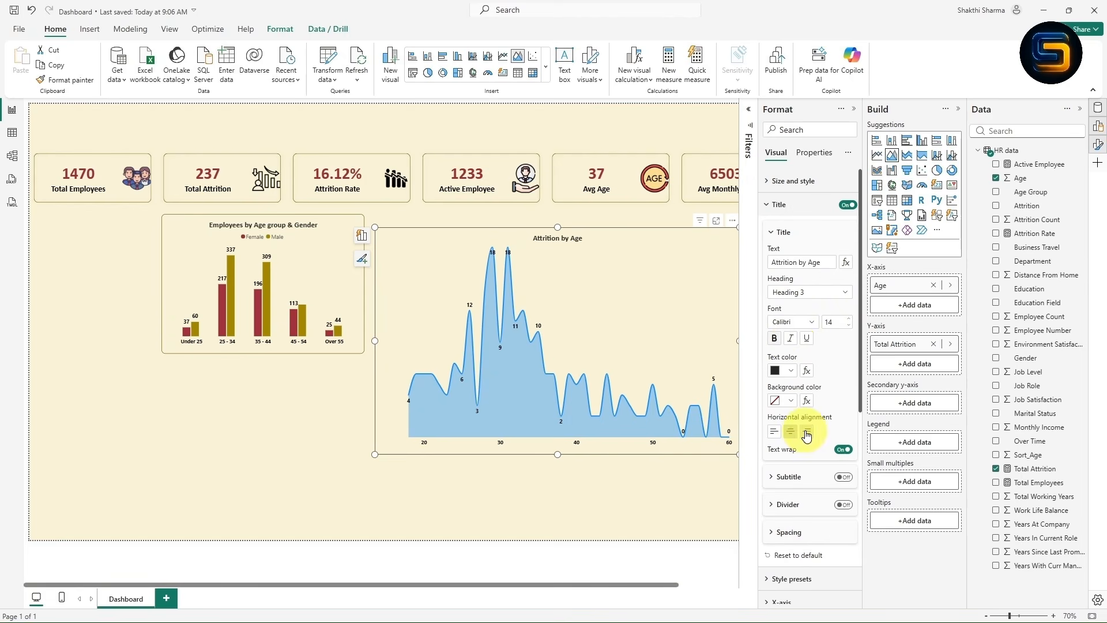
# - Try the Dashed and Dotted styles on the area chart's line, return it to Solid, and set its width to 2 px
pyautogui.scroll(-5, 785, 430)
pyautogui.click(785, 428)
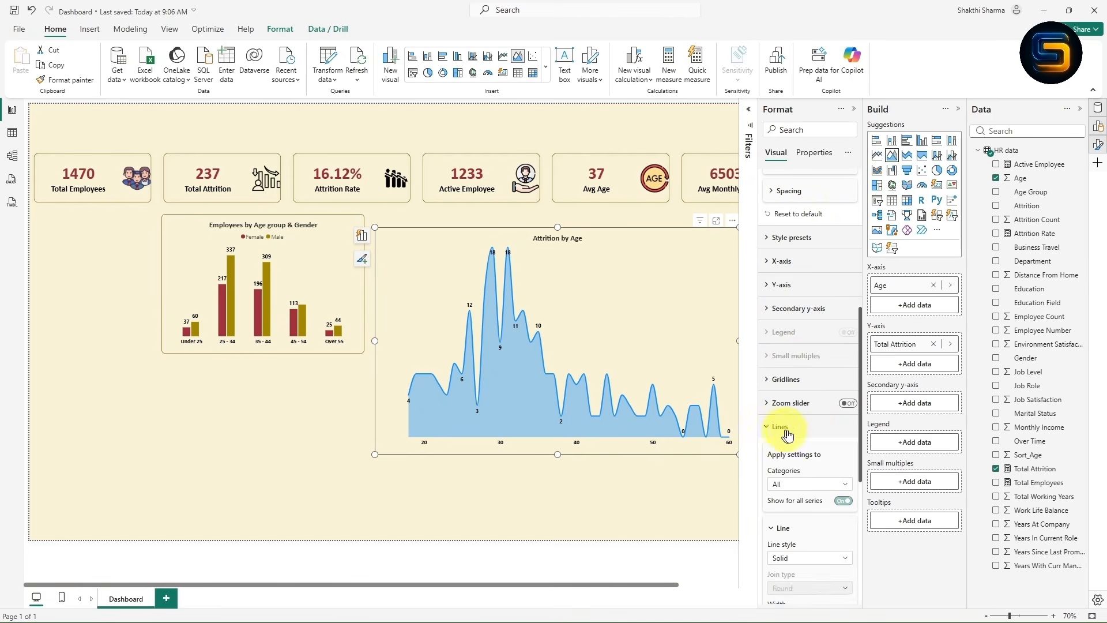
pyautogui.scroll(-3, 790, 438)
pyautogui.click(785, 384)
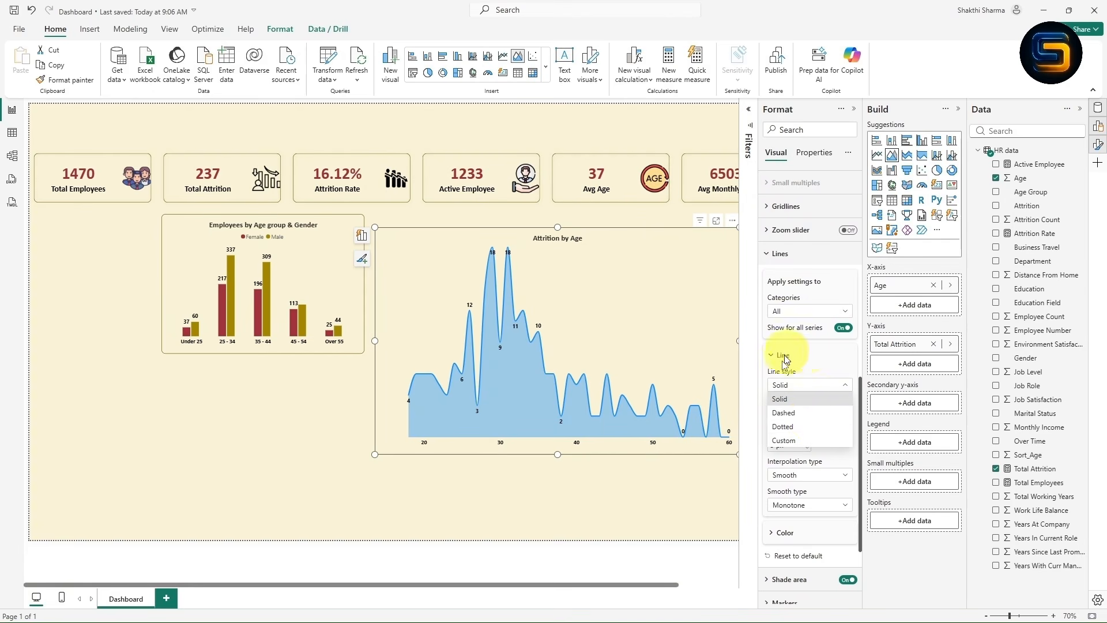
pyautogui.click(791, 414)
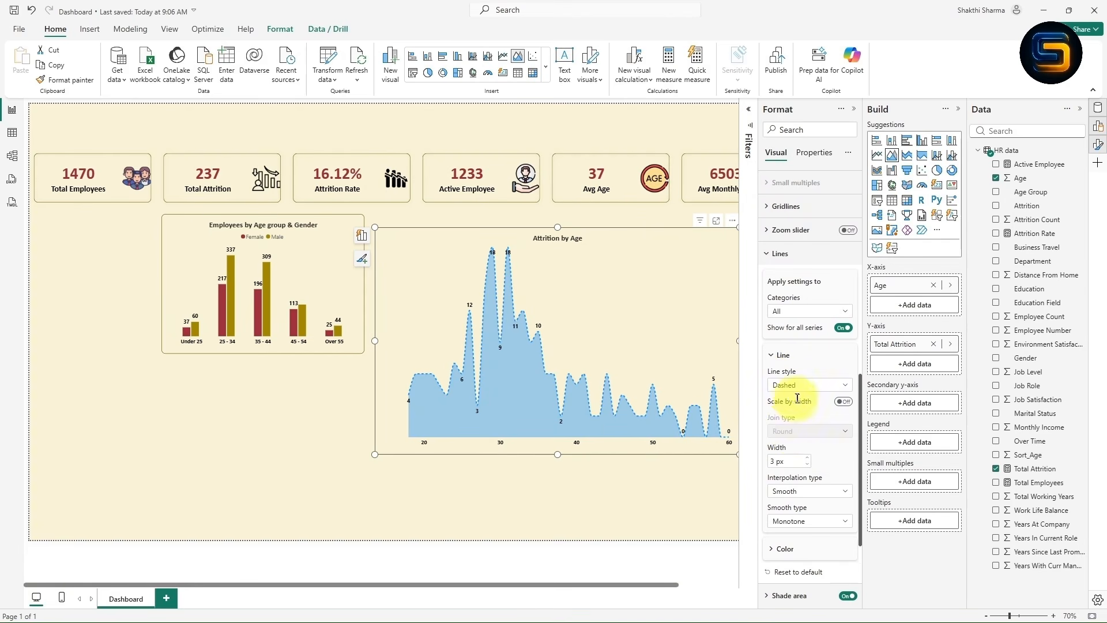
pyautogui.click(788, 391)
pyautogui.click(801, 432)
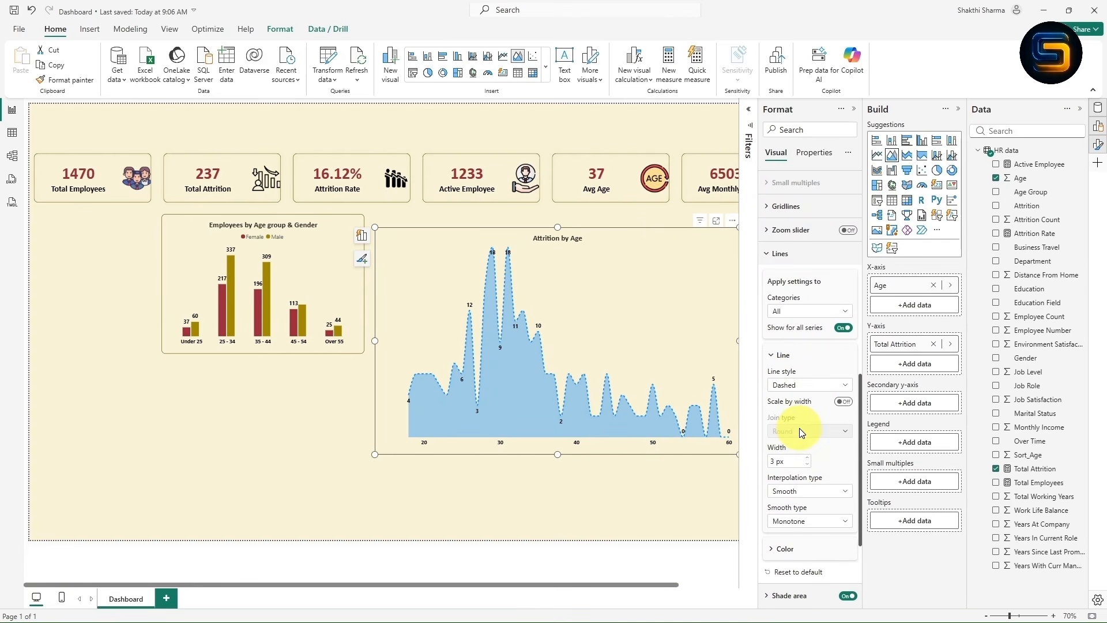
pyautogui.click(793, 385)
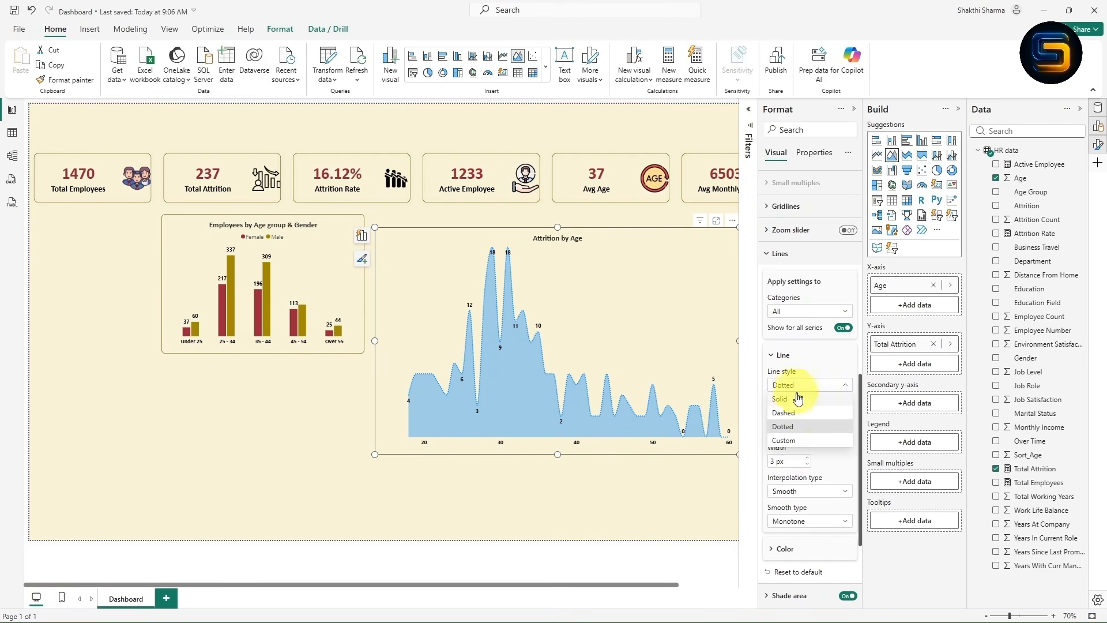
pyautogui.click(795, 402)
pyautogui.scroll(-3, 813, 404)
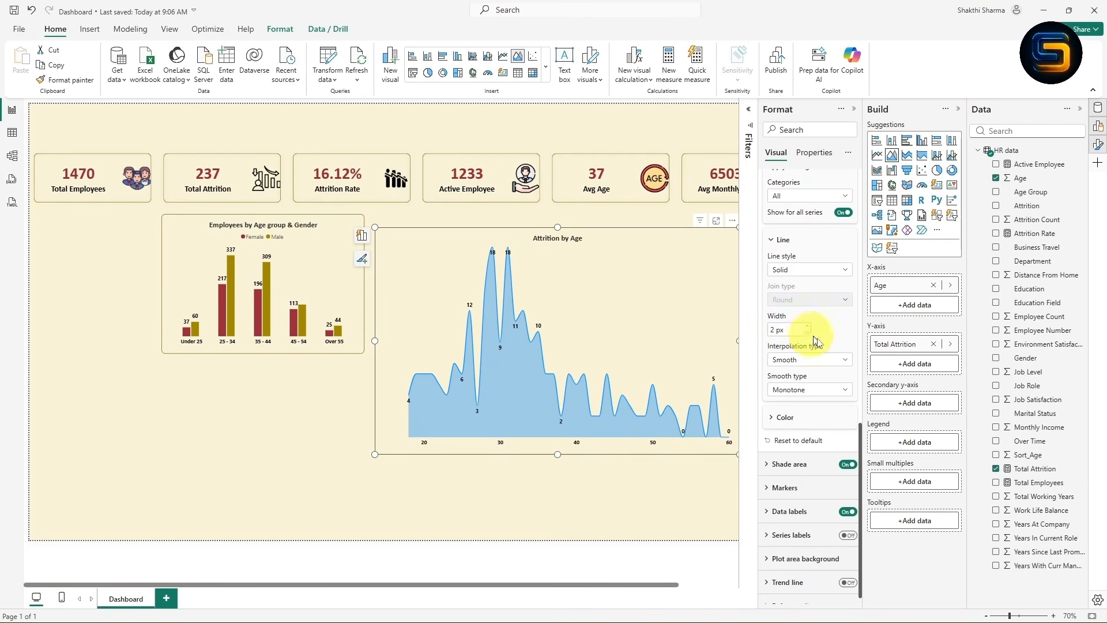
pyautogui.scroll(1, 814, 363)
# - Try the Linear and Step interpolation types on the area chart's line and restore Smooth
pyautogui.click(806, 374)
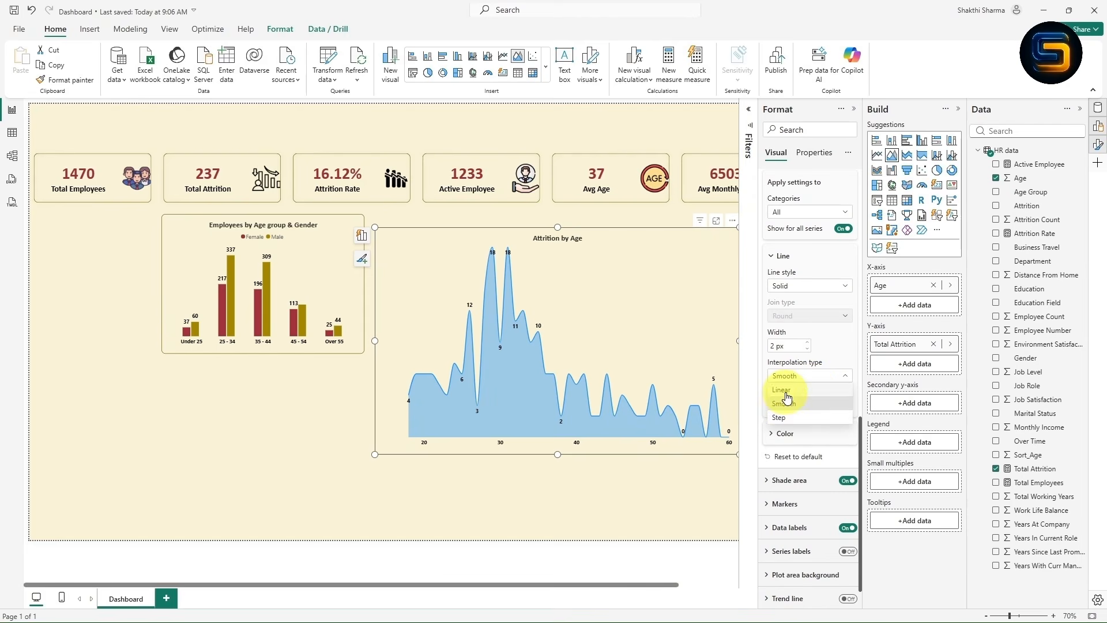
pyautogui.click(785, 392)
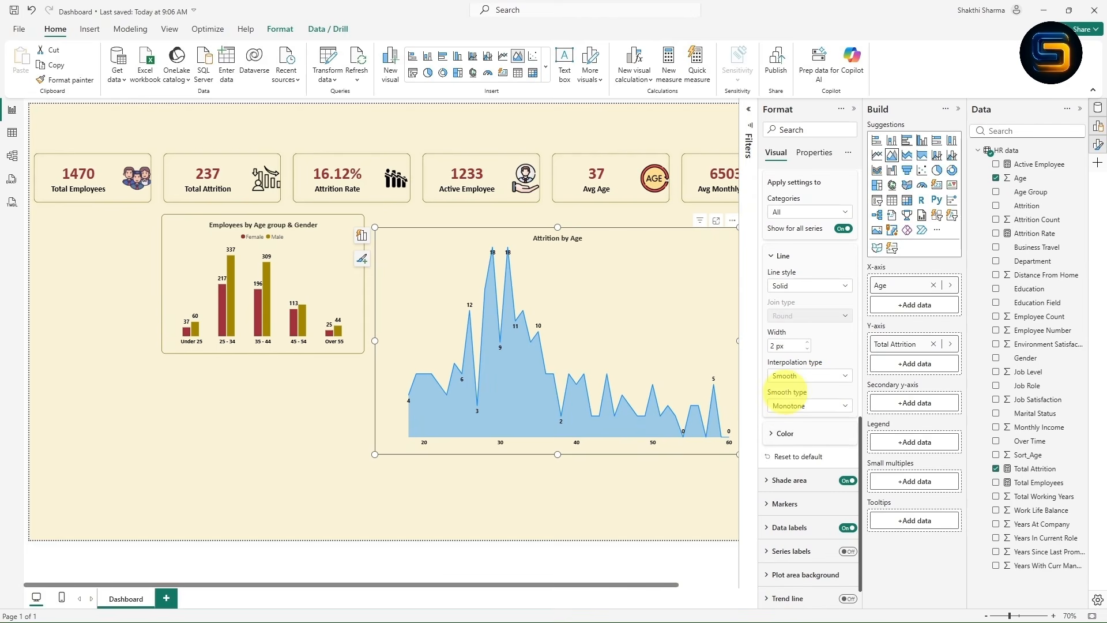
pyautogui.click(804, 378)
pyautogui.click(805, 418)
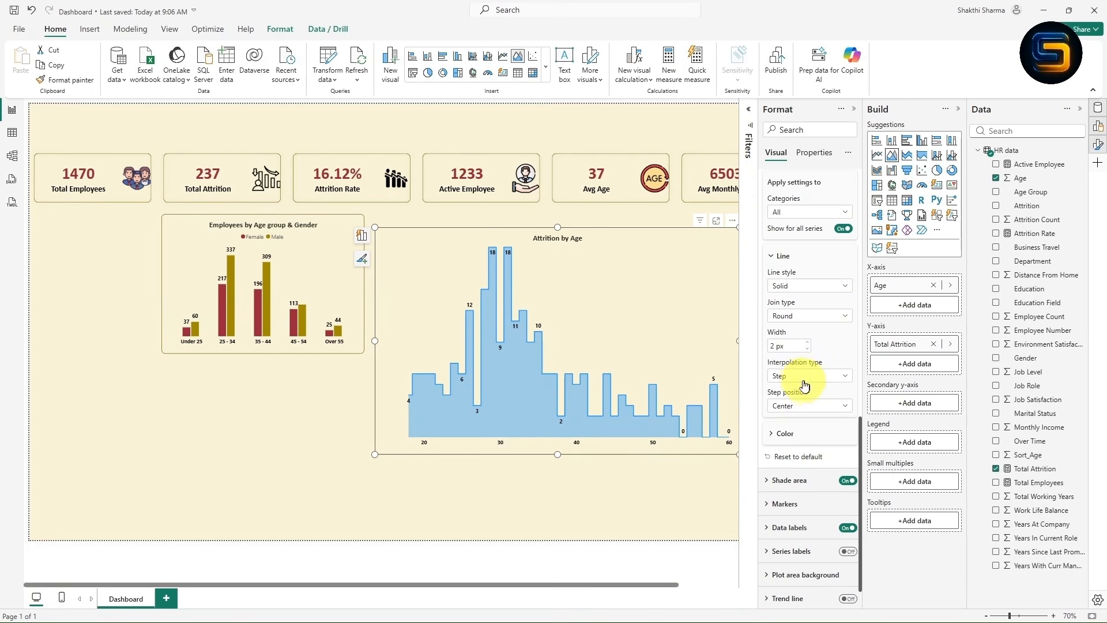
pyautogui.click(804, 376)
pyautogui.click(806, 405)
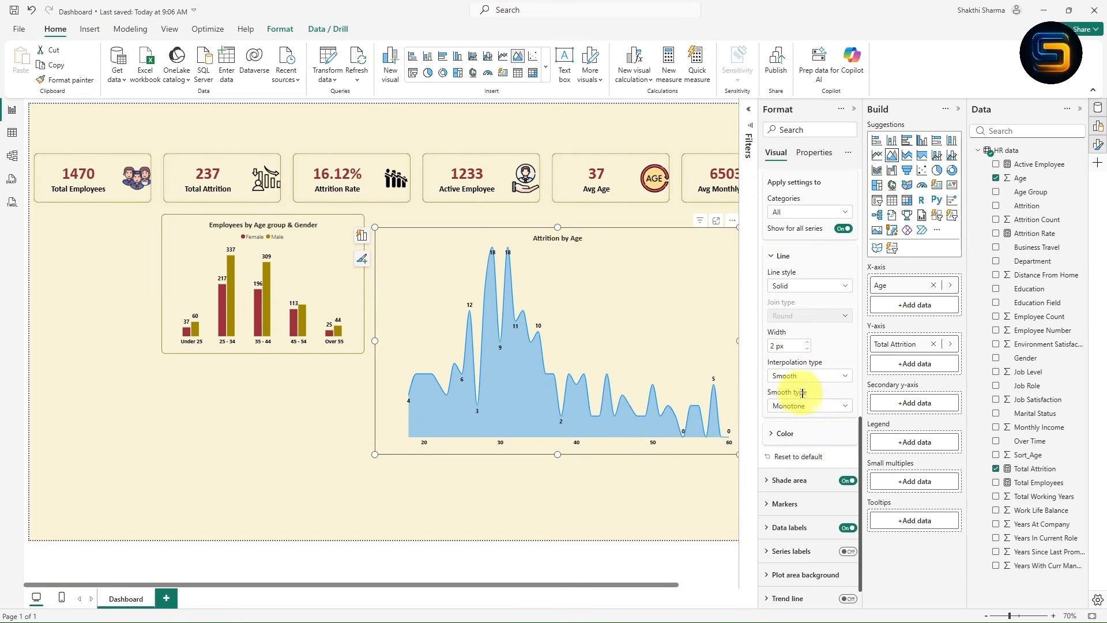
# - Set the line color of the Attrition by Age area chart to the darkest olive-yellow theme shade
pyautogui.click(773, 439)
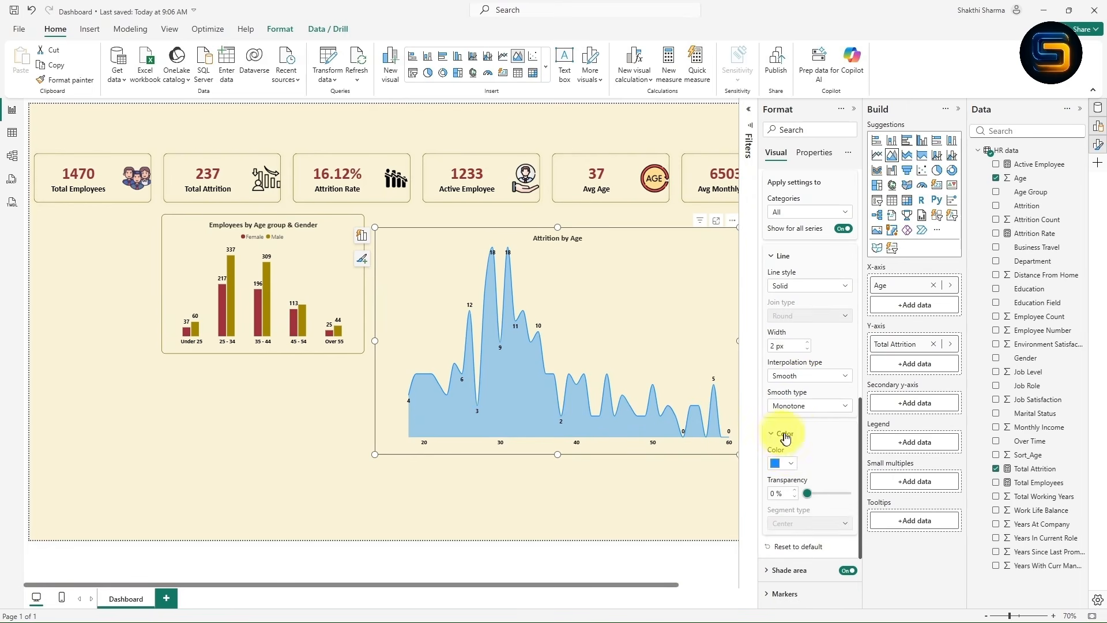
pyautogui.scroll(-2, 784, 415)
pyautogui.click(790, 349)
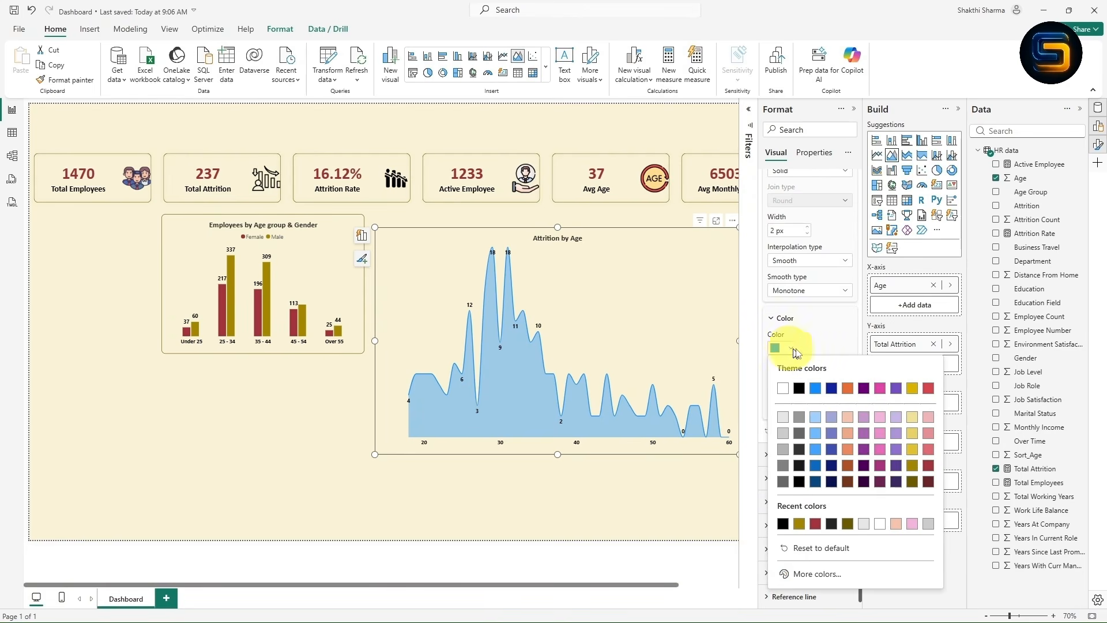
pyautogui.click(913, 486)
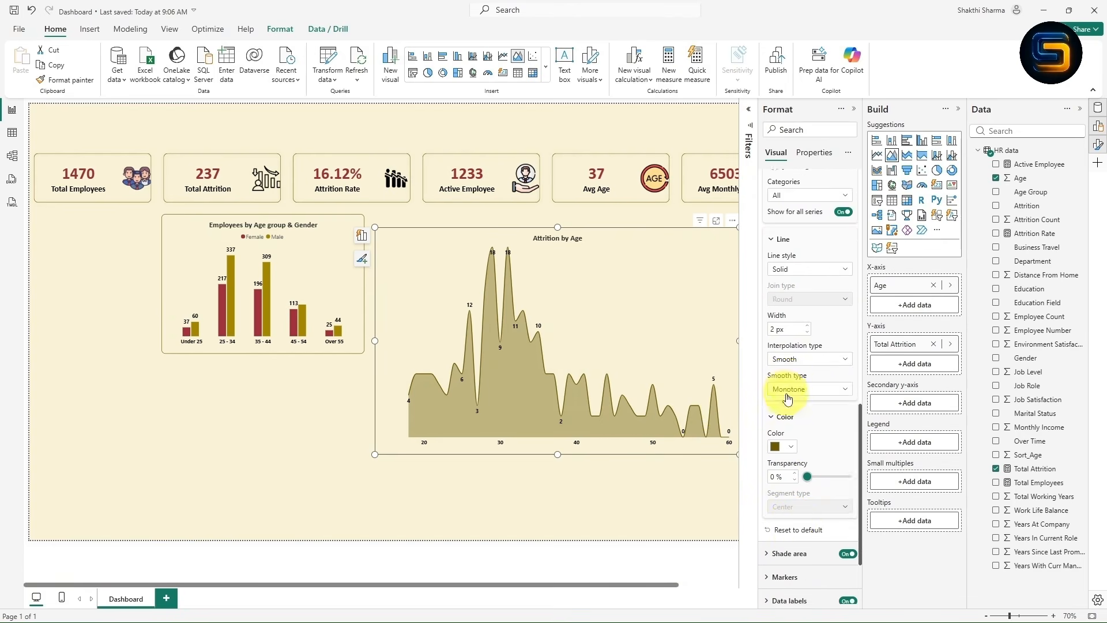
# - Turn on markers for all categories on the Attrition by Age area chart
pyautogui.click(768, 478)
pyautogui.scroll(-5, 767, 478)
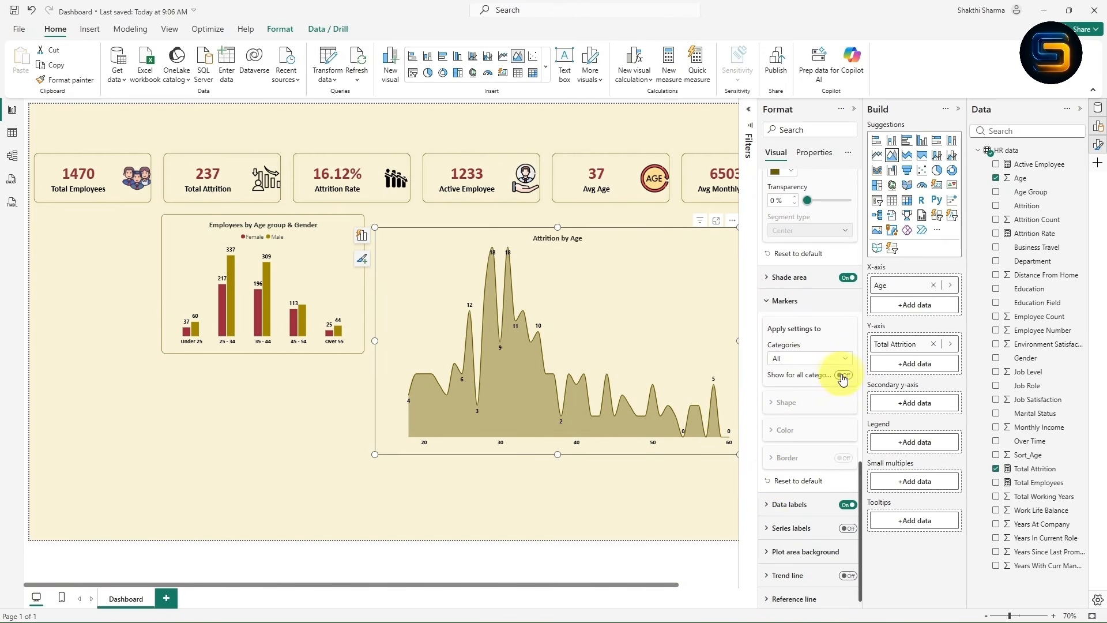
pyautogui.click(844, 375)
pyautogui.scroll(-2, 835, 380)
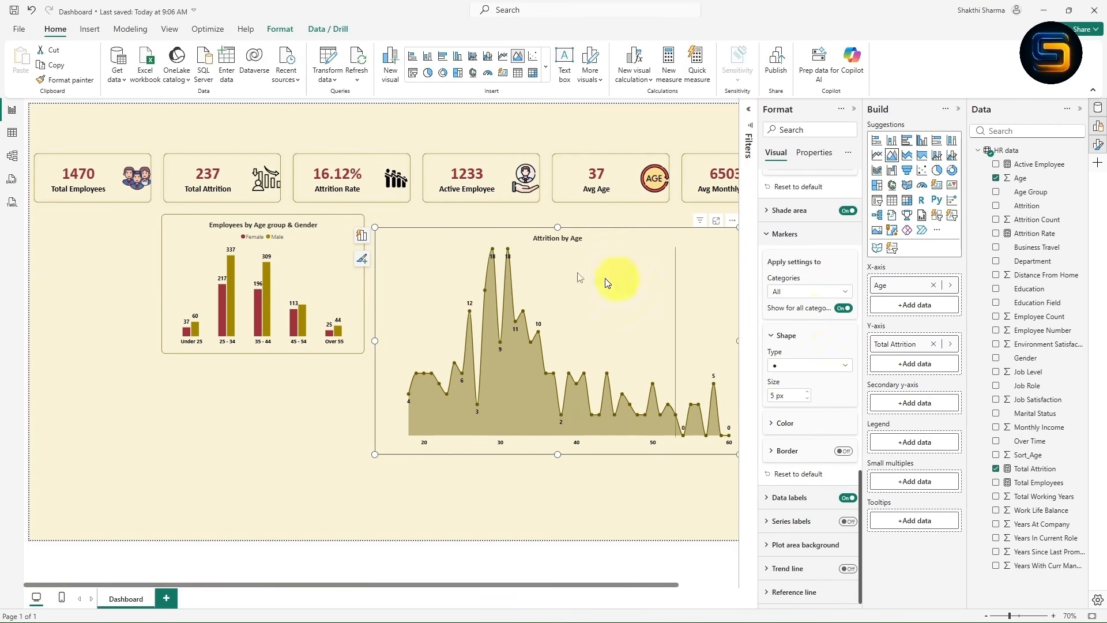
# - Try the square and diamond marker shapes on the area chart and reopen the marker shape choices
pyautogui.click(799, 366)
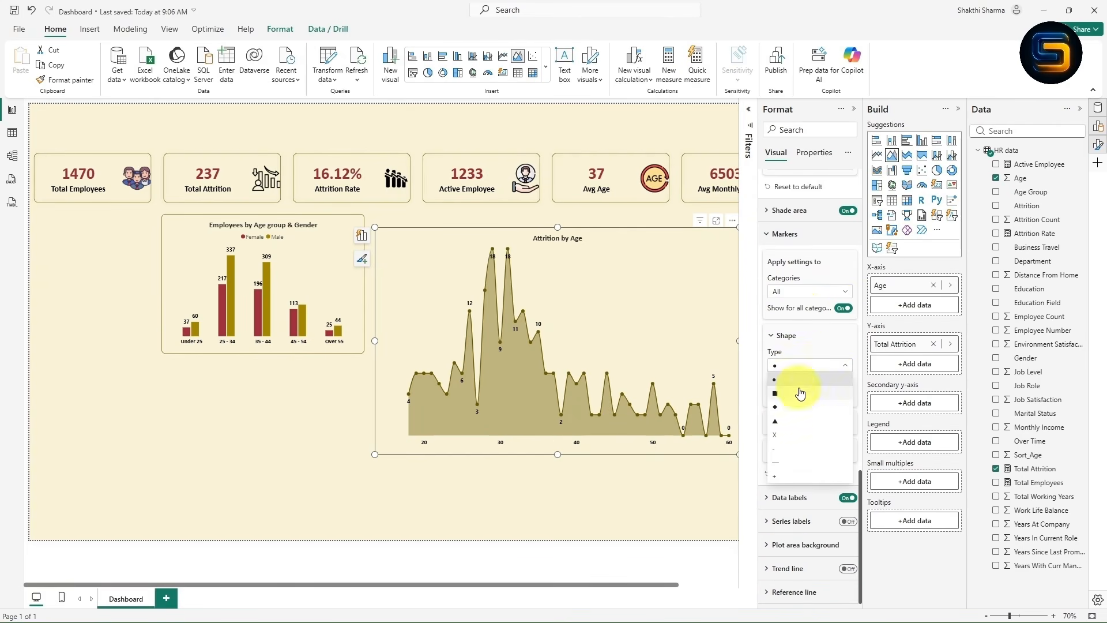
pyautogui.click(798, 392)
pyautogui.click(801, 366)
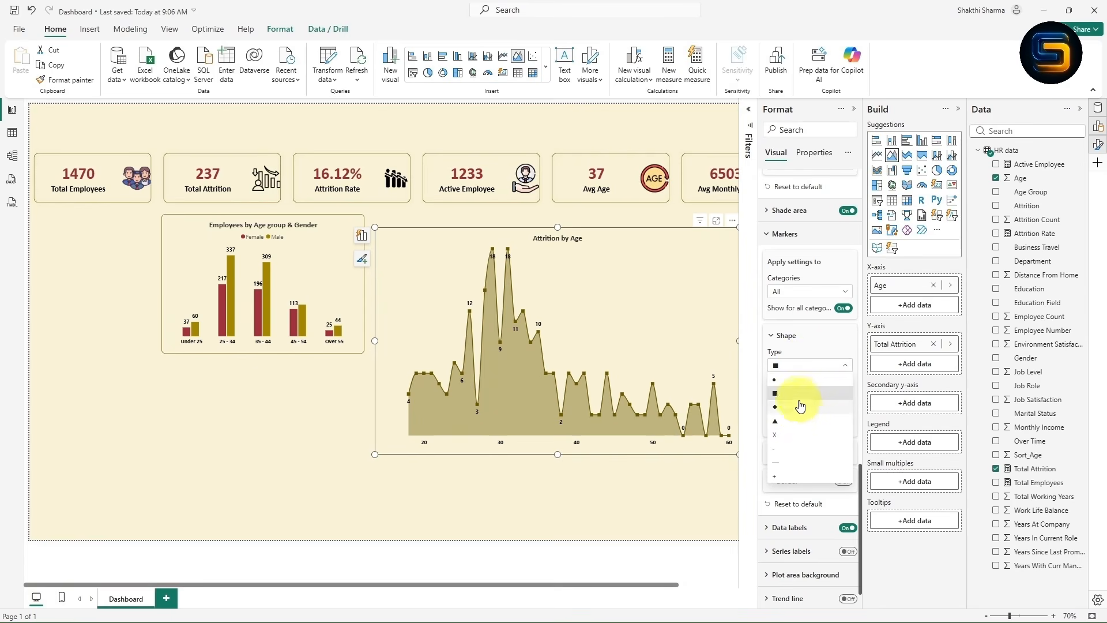
pyautogui.click(799, 406)
pyautogui.click(802, 367)
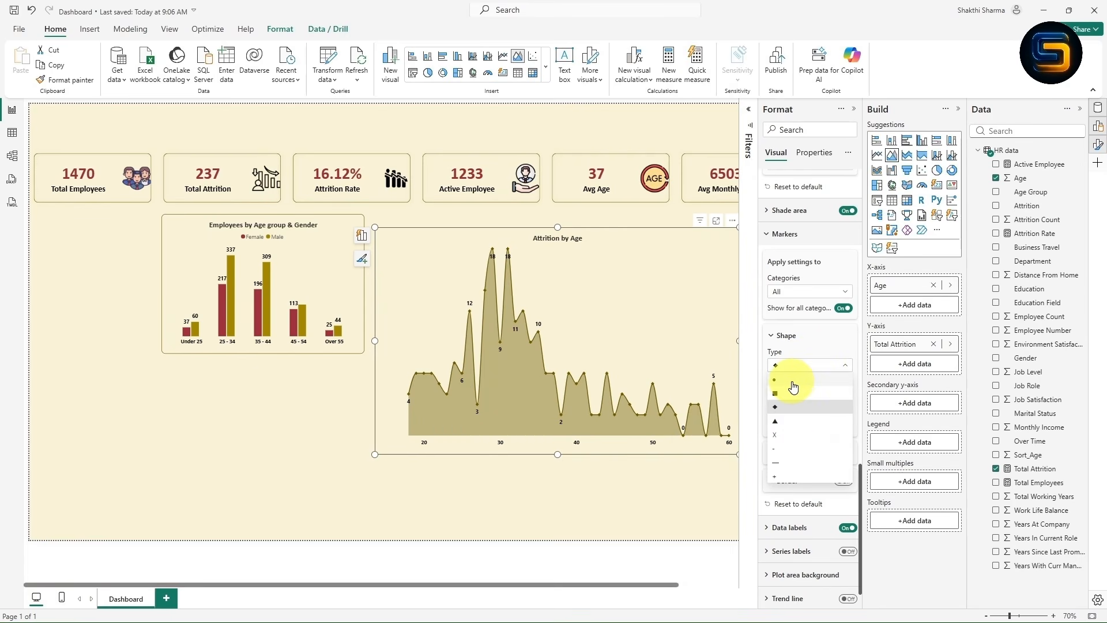
# - Format the Attrition by Age chart's markers as 4 px circles in dark red
pyautogui.click(792, 380)
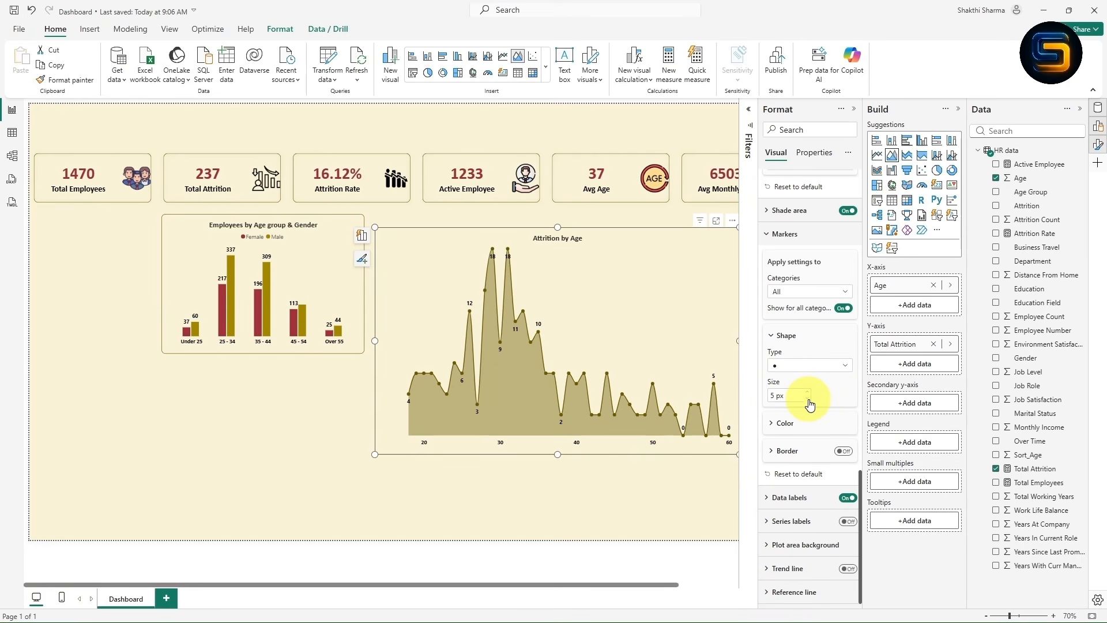
pyautogui.click(775, 424)
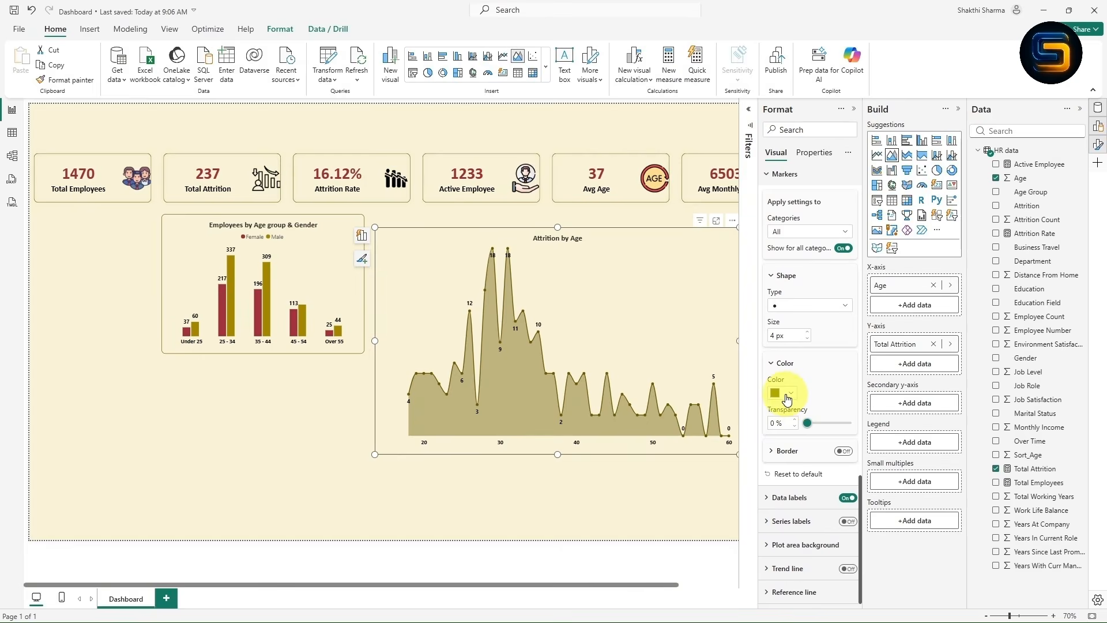
pyautogui.click(785, 394)
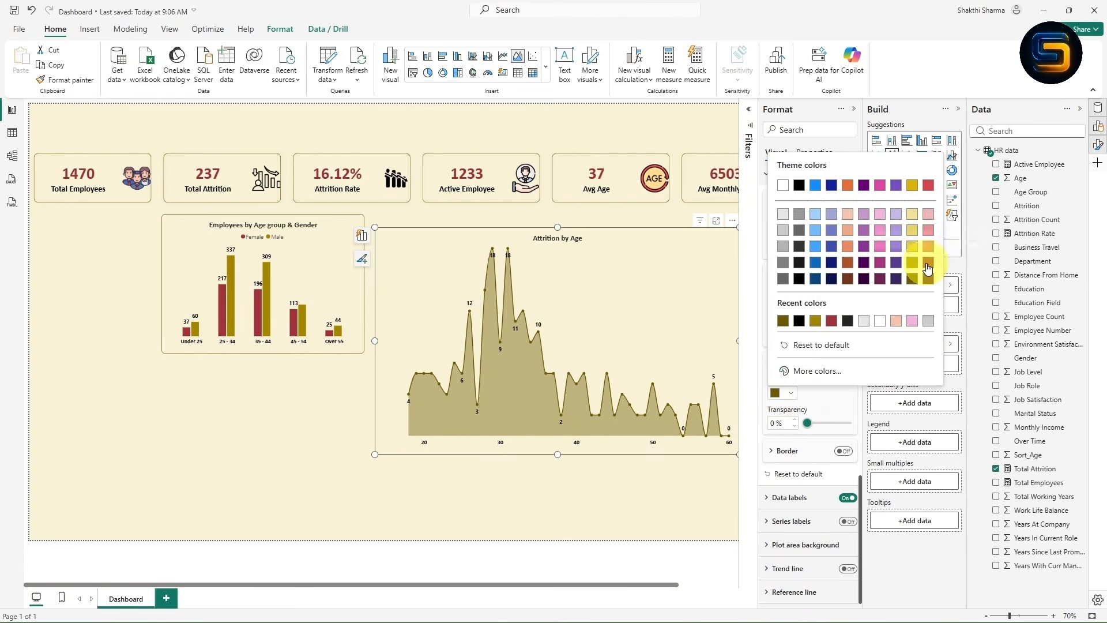
pyautogui.click(927, 267)
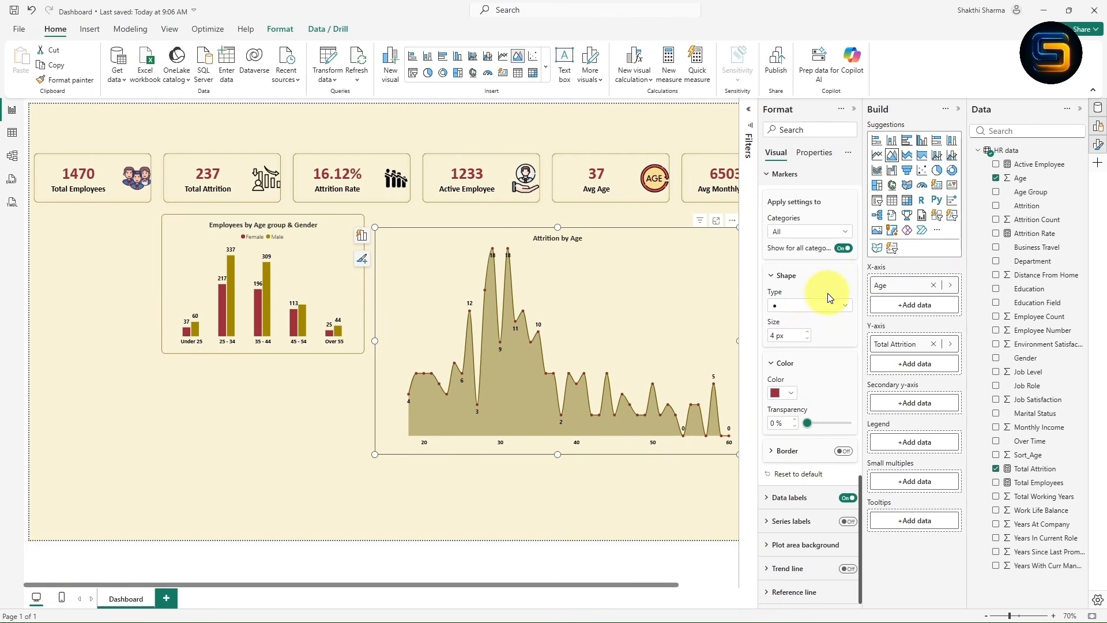
pyautogui.scroll(8, 824, 291)
# - Close the formatting options and shrink the Attrition by Age chart to roughly the height of the neighbouring column chart
pyautogui.click(854, 109)
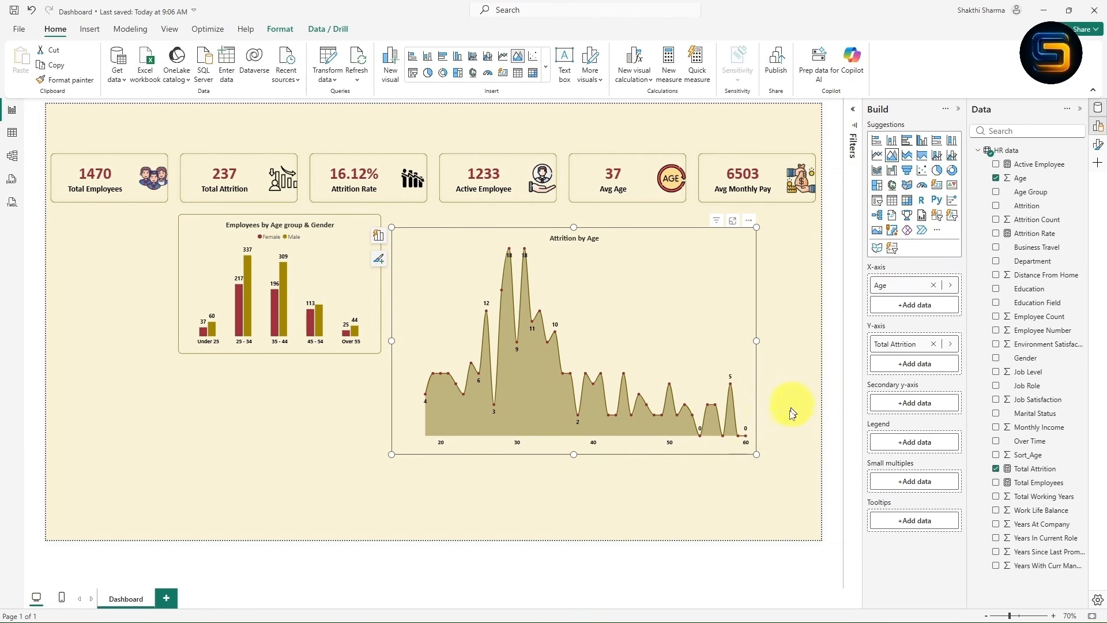
pyautogui.moveTo(755, 455); pyautogui.dragTo(601, 353)
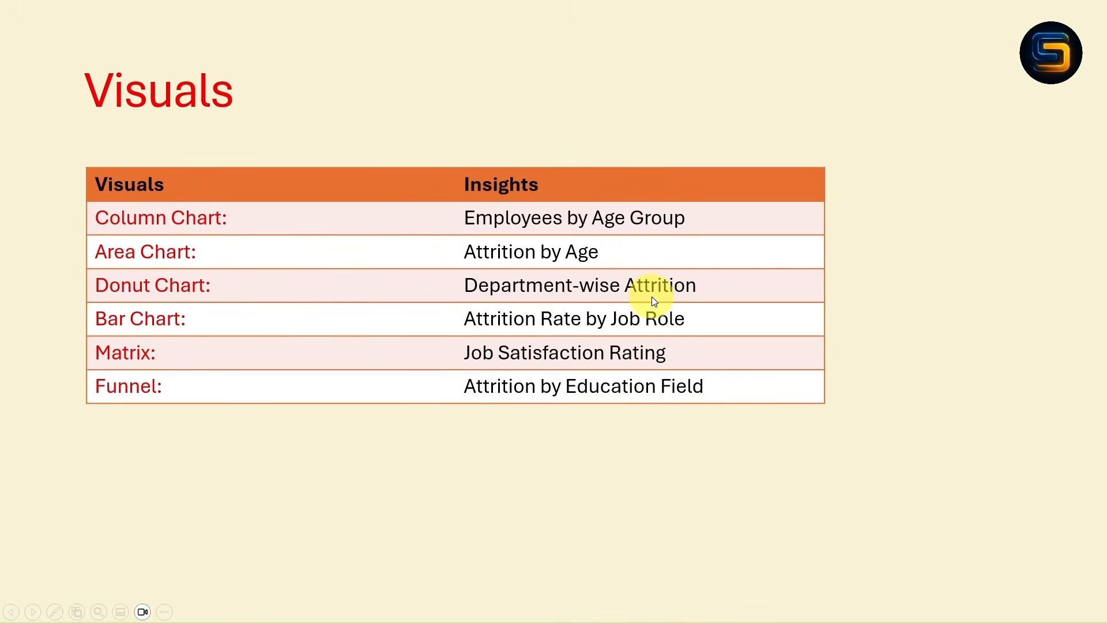
# - Switch back to Power BI, insert a donut chart and resize it in the empty area below the Attrition by Age chart
pyautogui.hotkey('alt', 'Tab')
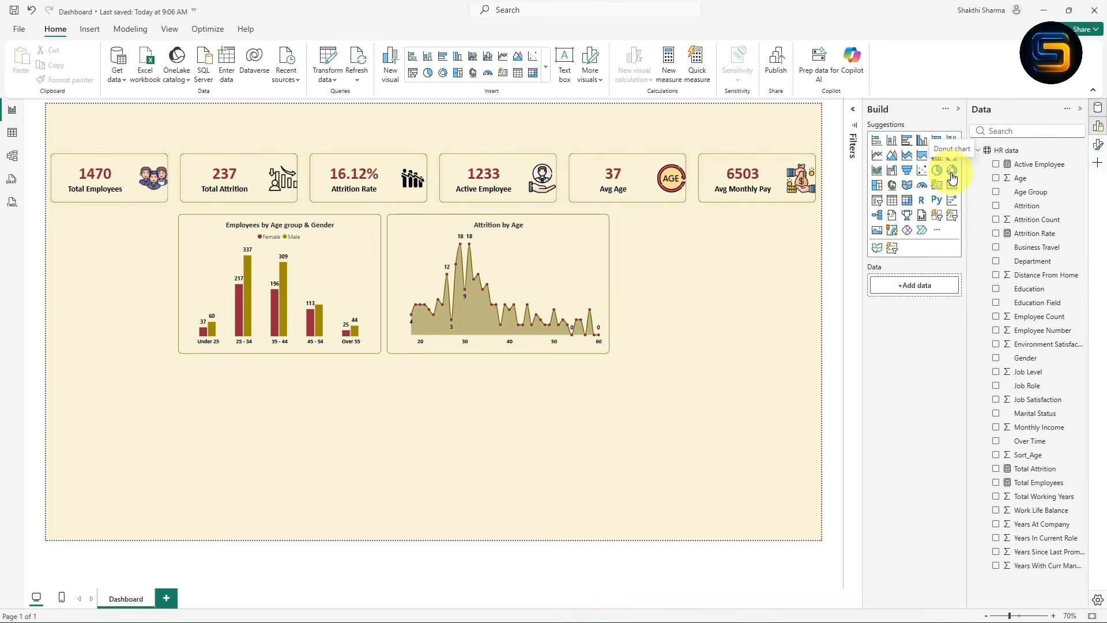
pyautogui.click(951, 173)
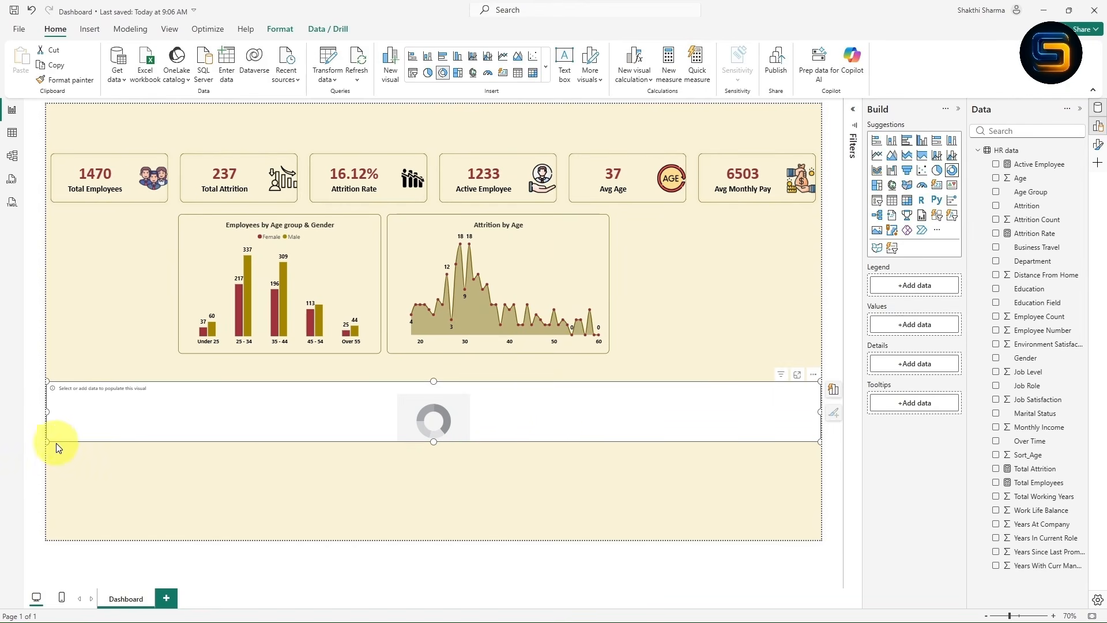
pyautogui.moveTo(62, 442); pyautogui.dragTo(575, 527)
pyautogui.moveTo(674, 486); pyautogui.dragTo(638, 489)
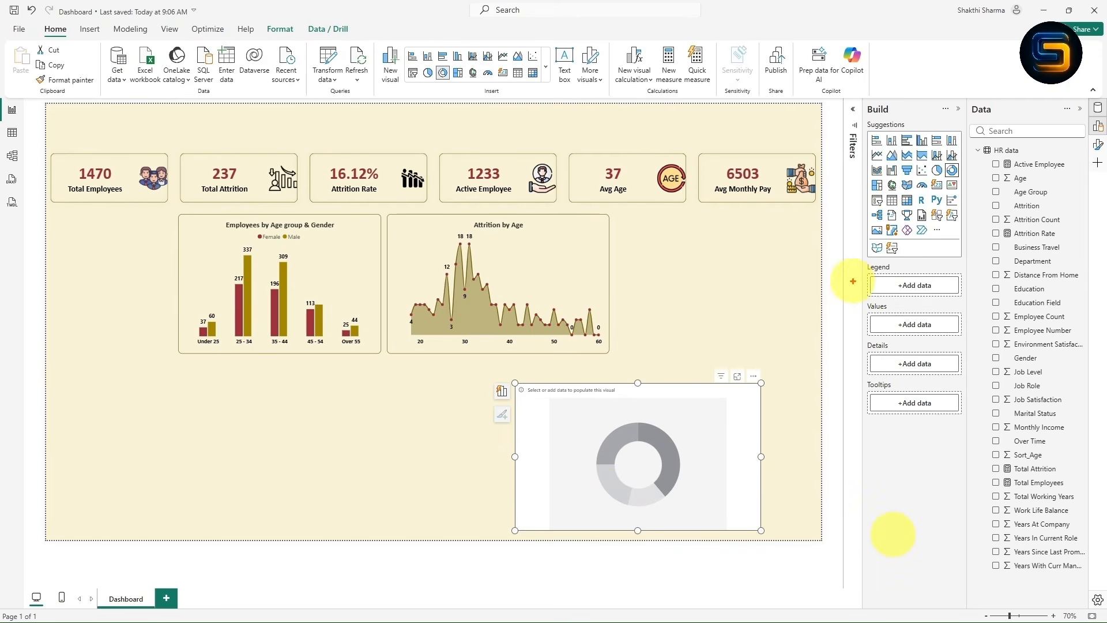
pyautogui.moveTo(860, 259)
pyautogui.mouseDown()
pyautogui.moveTo(965, 335)
pyautogui.moveTo(964, 413)
pyautogui.mouseUp()
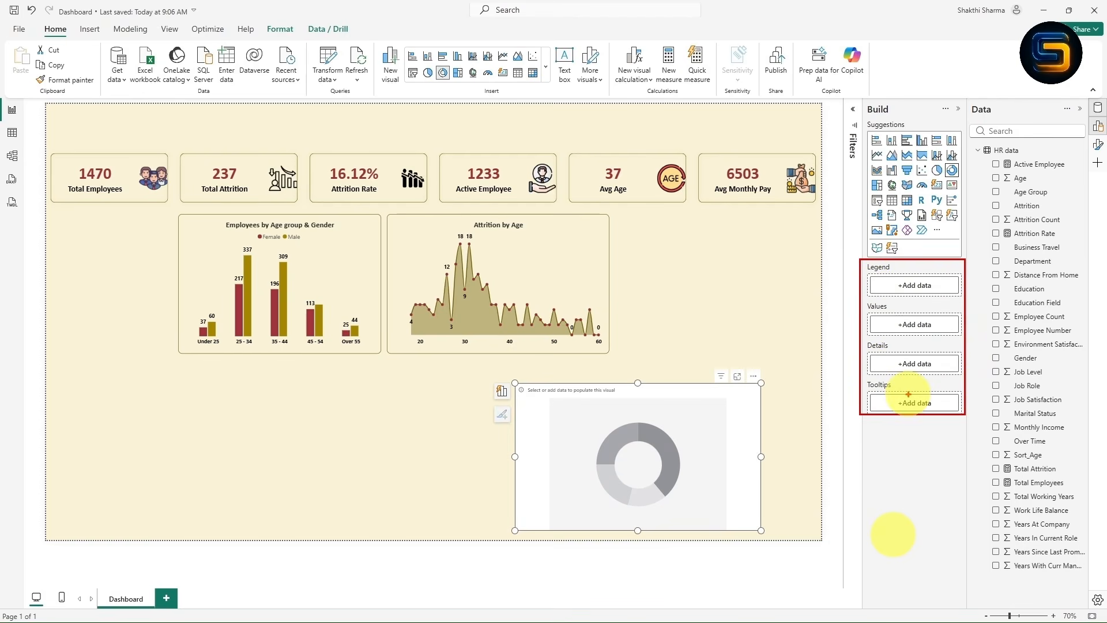
pyautogui.press('Escape')
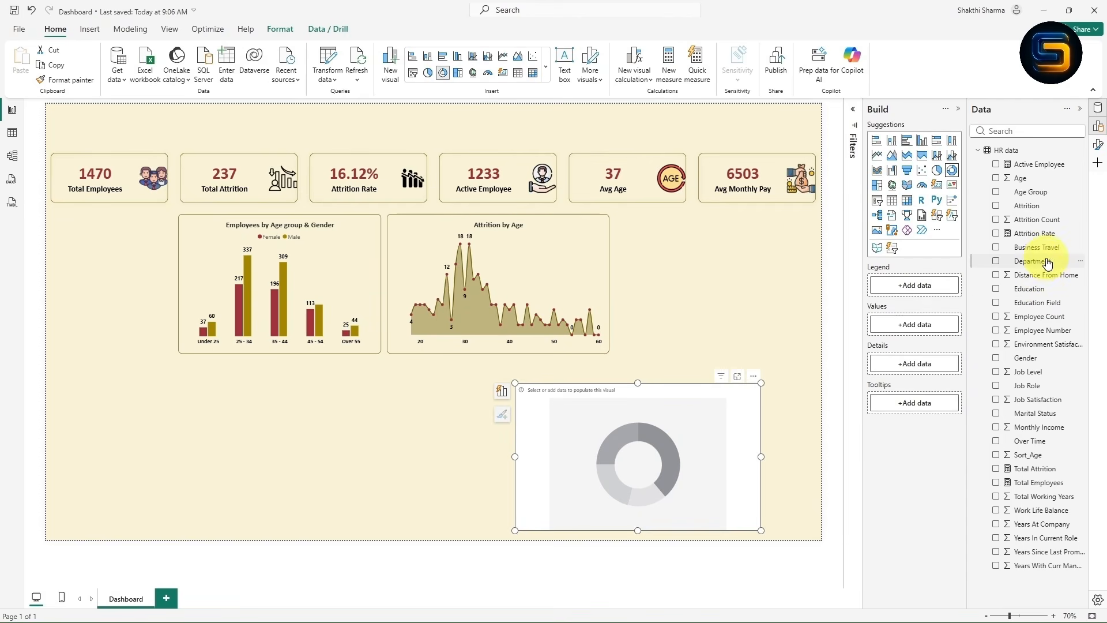
# - Assign Department as the donut chart's legend and Total Attrition as its values, and move the chart up slightly
pyautogui.moveTo(1035, 261); pyautogui.dragTo(918, 286)
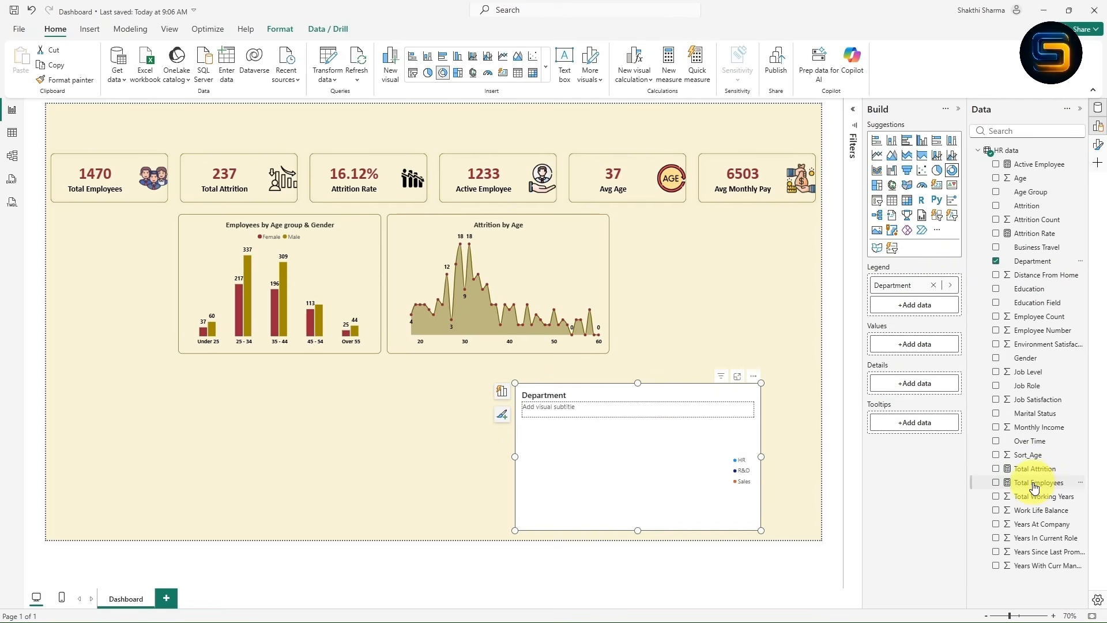
pyautogui.moveTo(1035, 477); pyautogui.dragTo(915, 345)
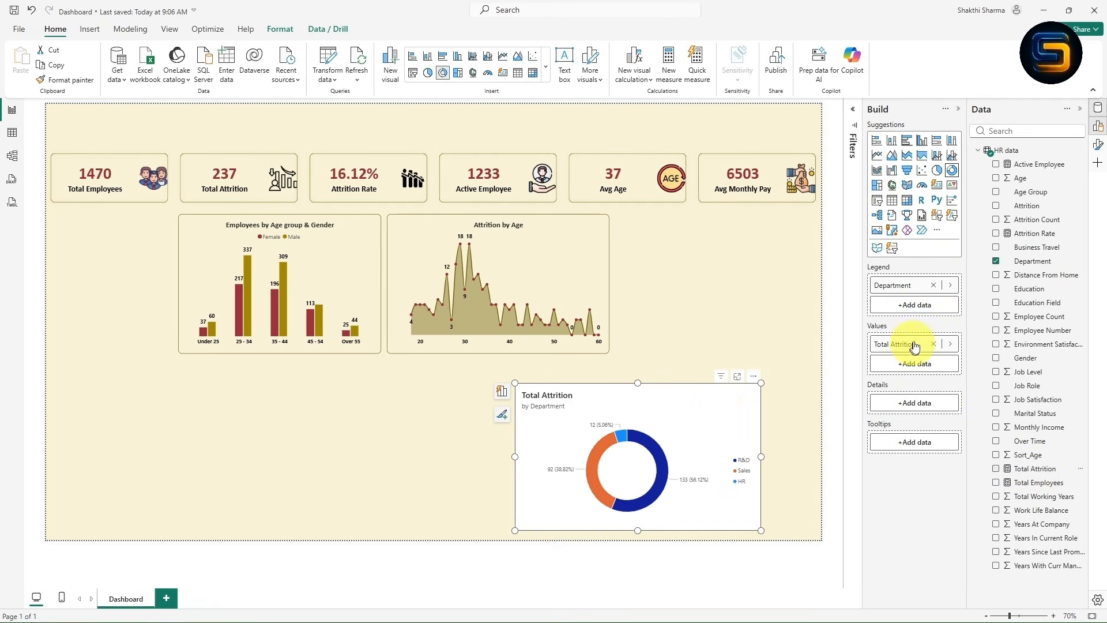
pyautogui.moveTo(715, 407); pyautogui.dragTo(697, 387)
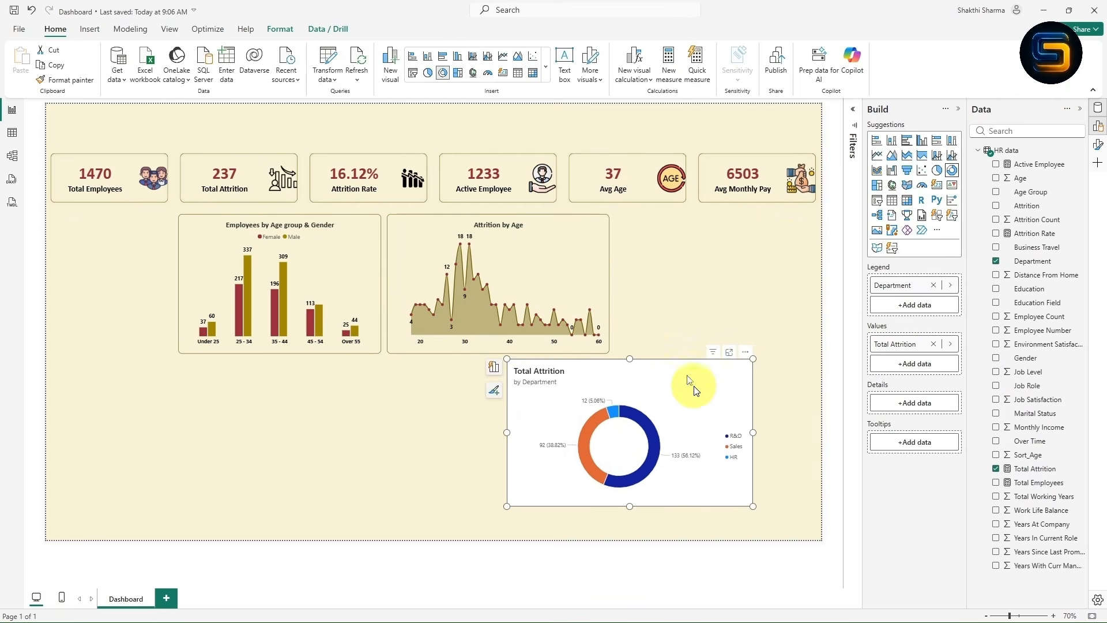
# - Copy the formatting of the Employees by Age group & Gender chart onto the donut chart with Format painter
pyautogui.click(375, 347)
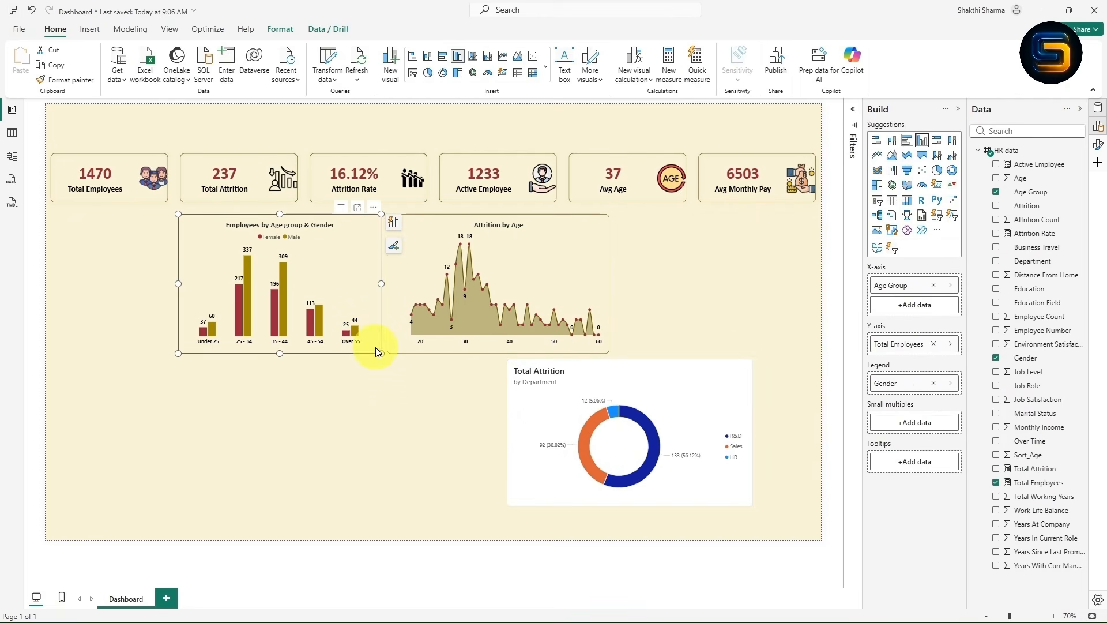
pyautogui.click(75, 80)
pyautogui.click(694, 421)
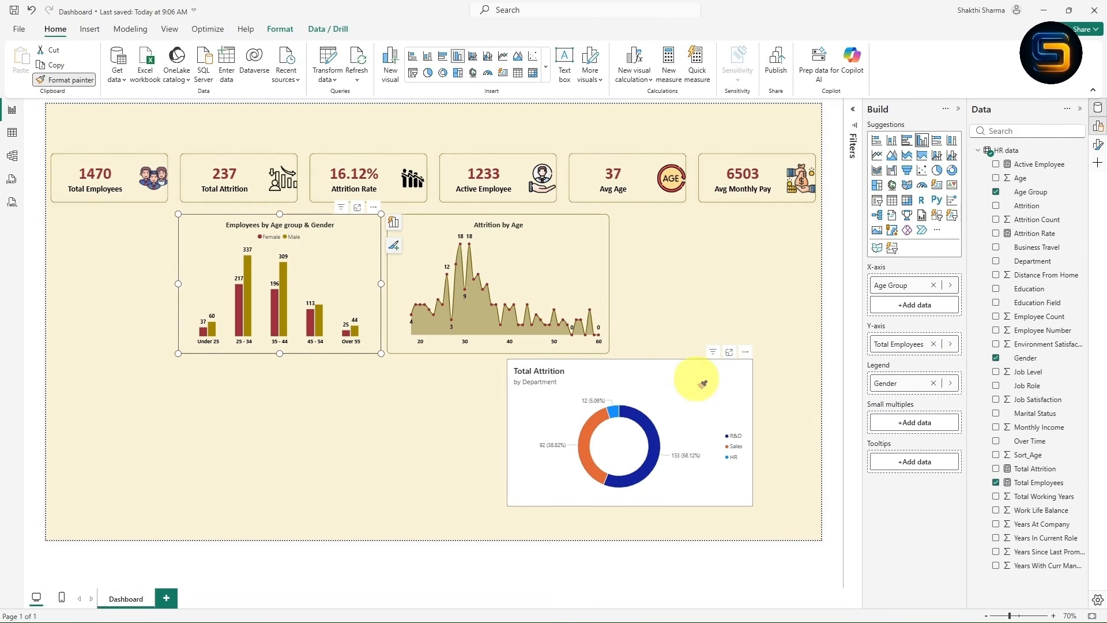
pyautogui.click(702, 384)
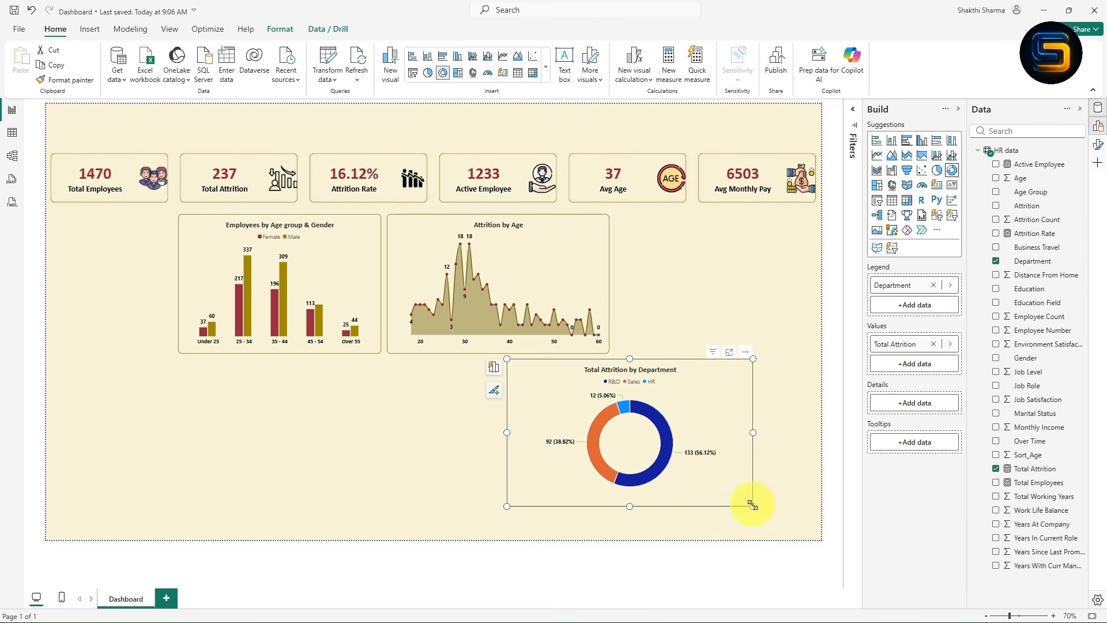
# - Narrow the donut chart and place it beside the Attrition by Age chart, matching that chart's height
pyautogui.moveTo(749, 504); pyautogui.dragTo(684, 508)
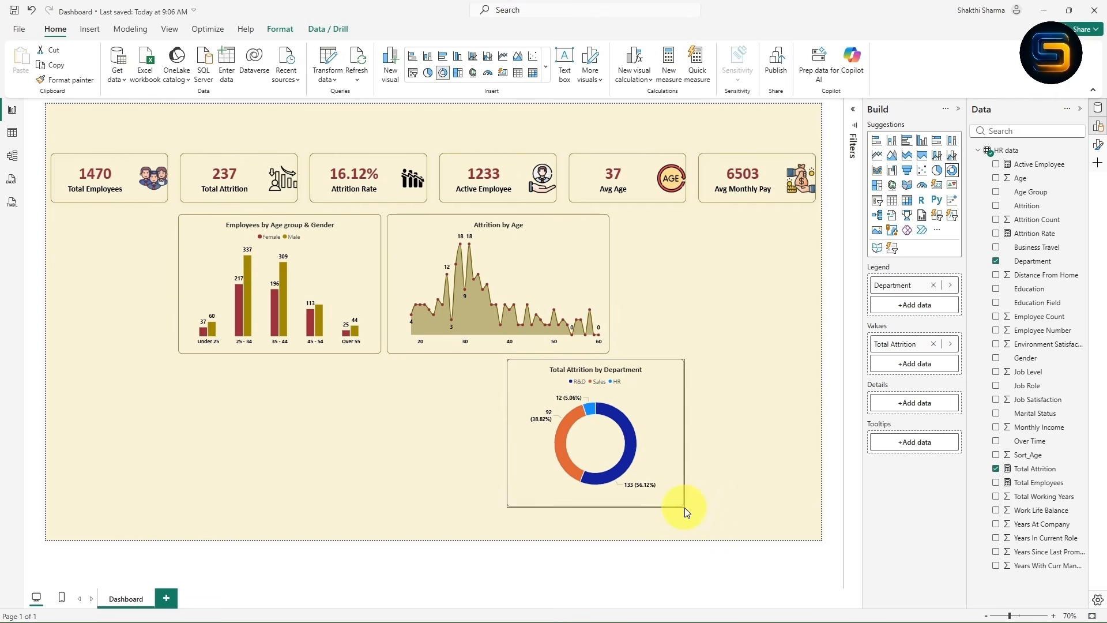
pyautogui.moveTo(668, 446); pyautogui.dragTo(787, 302)
pyautogui.moveTo(803, 363); pyautogui.dragTo(807, 354)
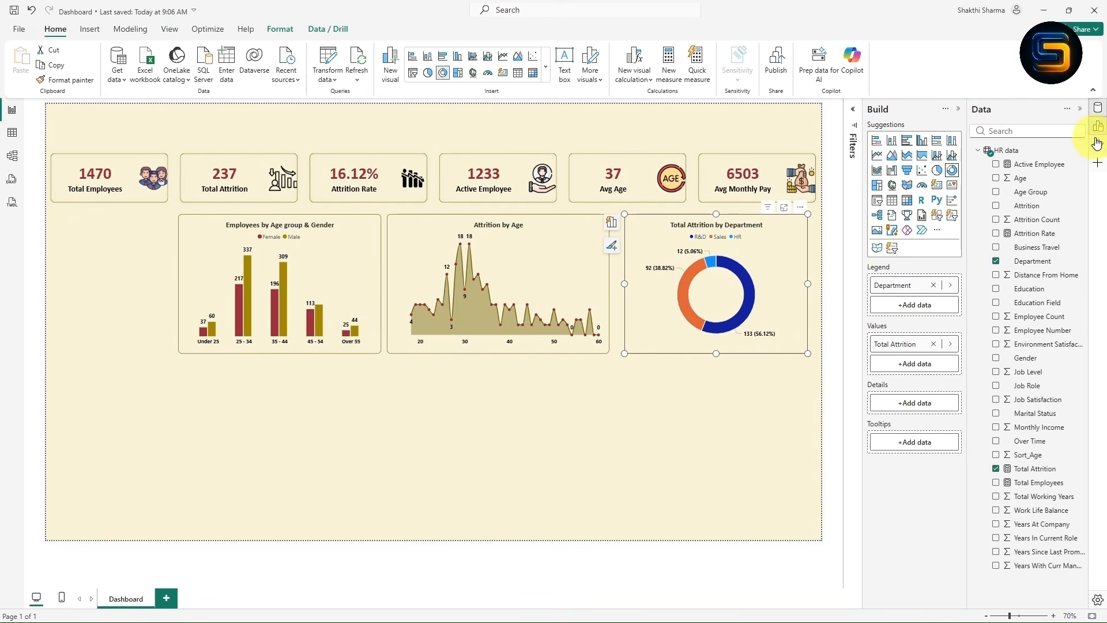
# - Change the donut chart's title to "Department wise Attrition"
pyautogui.click(1095, 128)
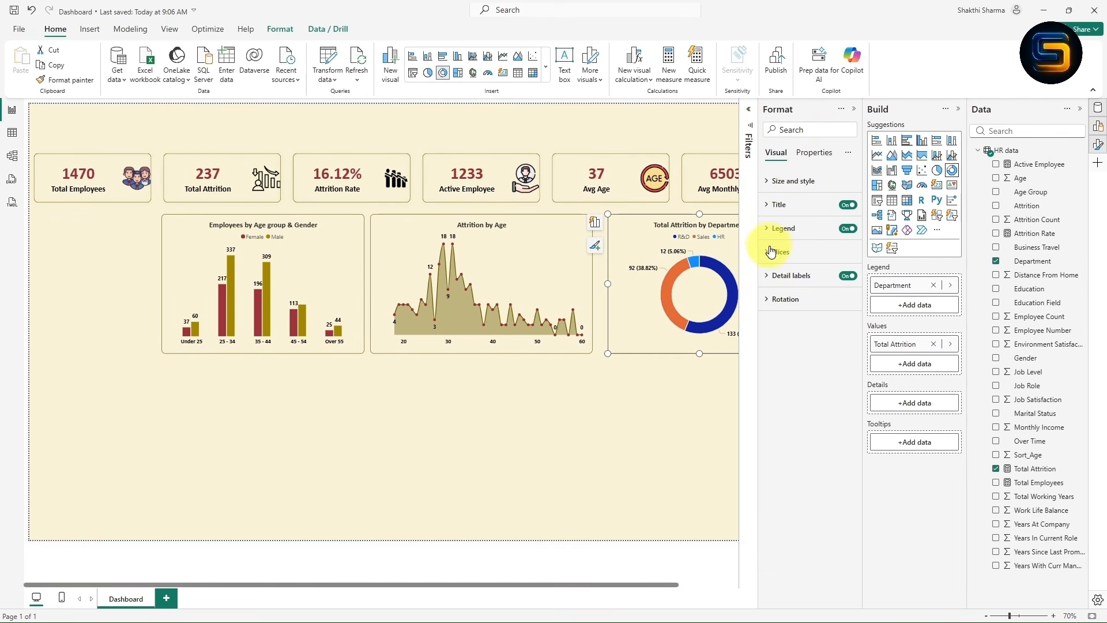
pyautogui.click(768, 253)
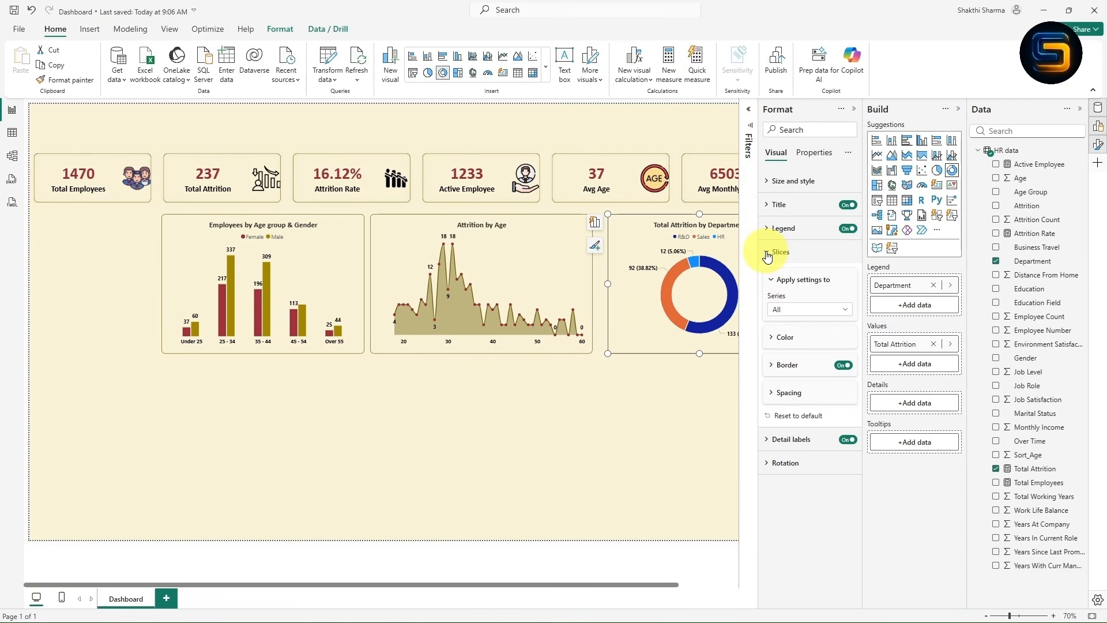
pyautogui.click(768, 252)
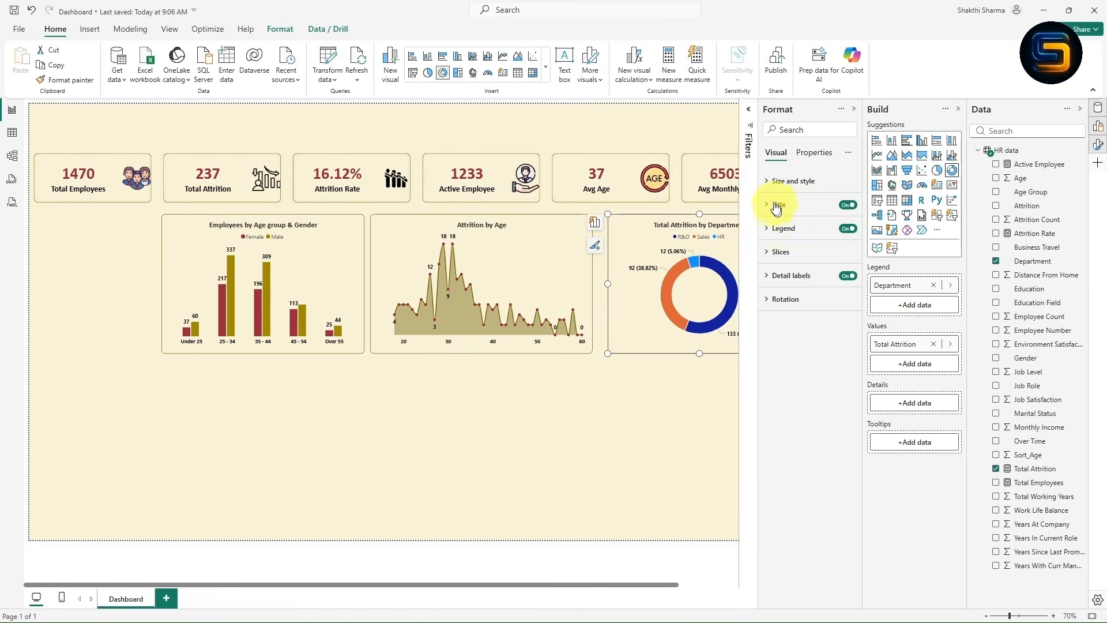
pyautogui.click(775, 205)
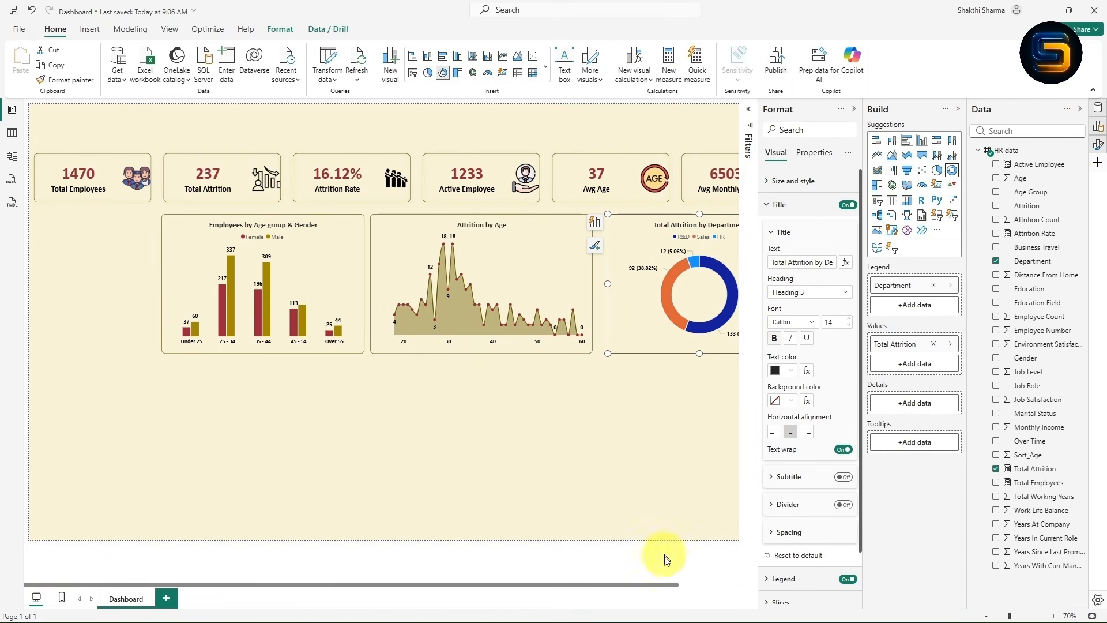
pyautogui.moveTo(659, 582); pyautogui.dragTo(731, 583)
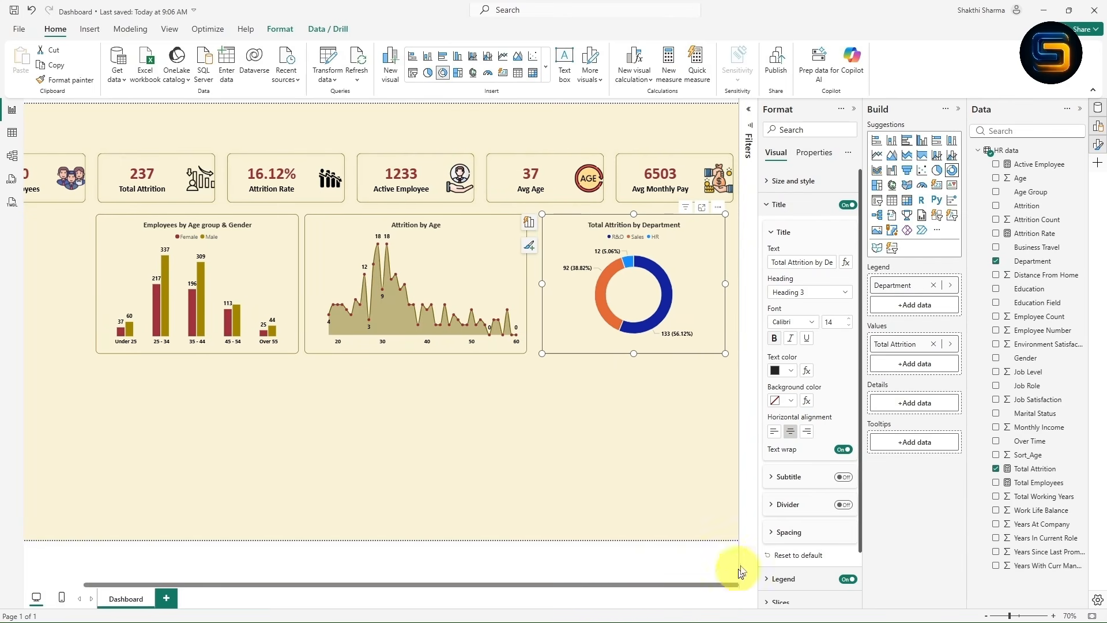
pyautogui.moveTo(823, 262); pyautogui.dragTo(755, 265)
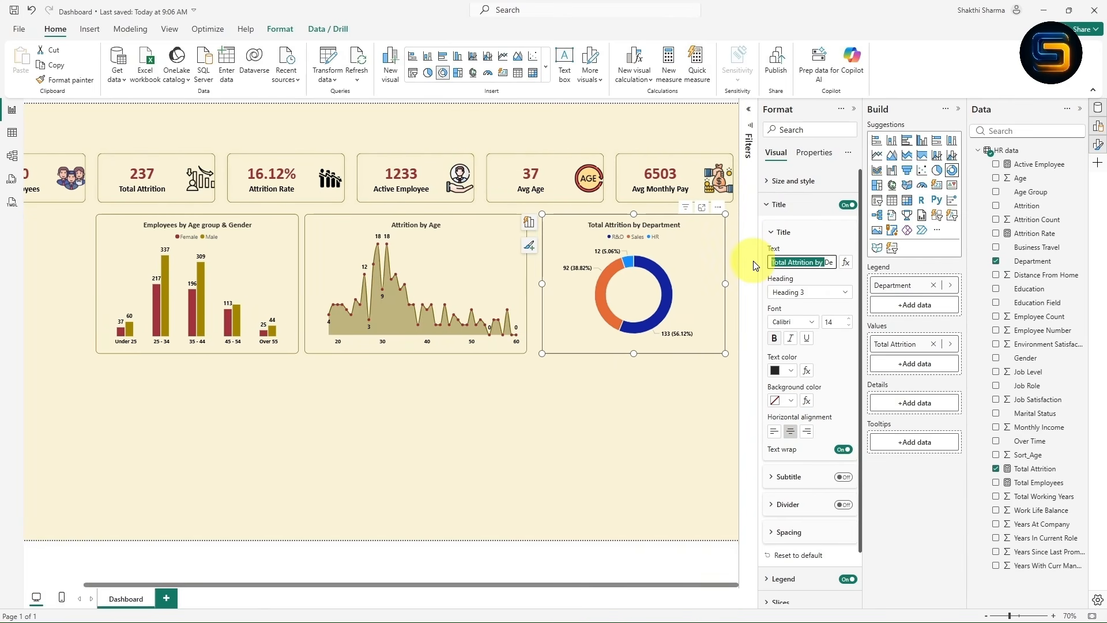
pyautogui.press('BackSpace')
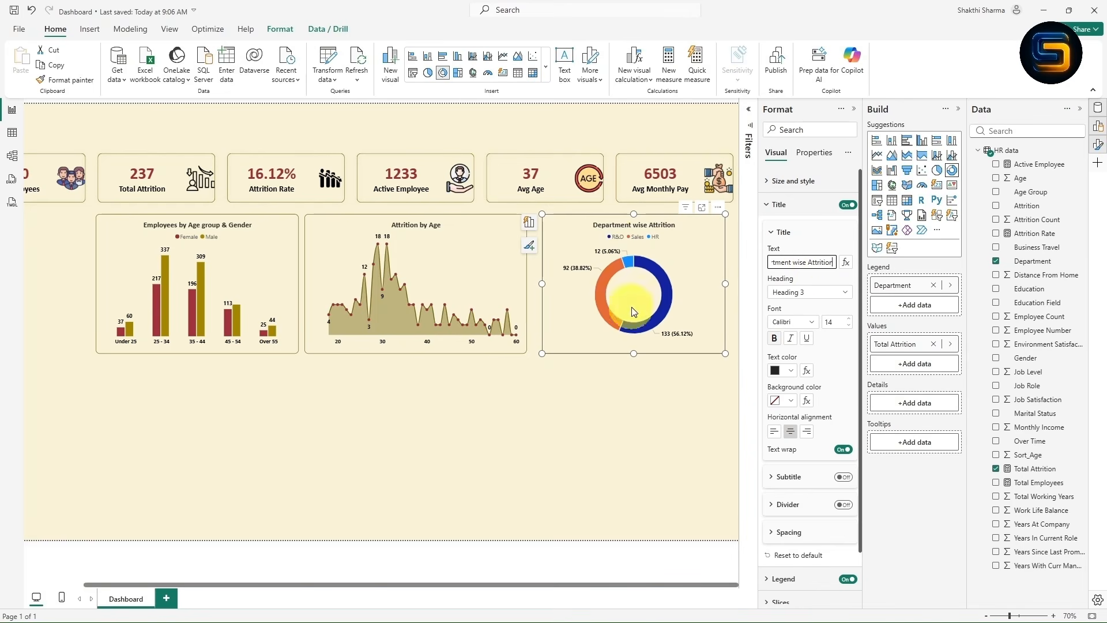
pyautogui.click(655, 256)
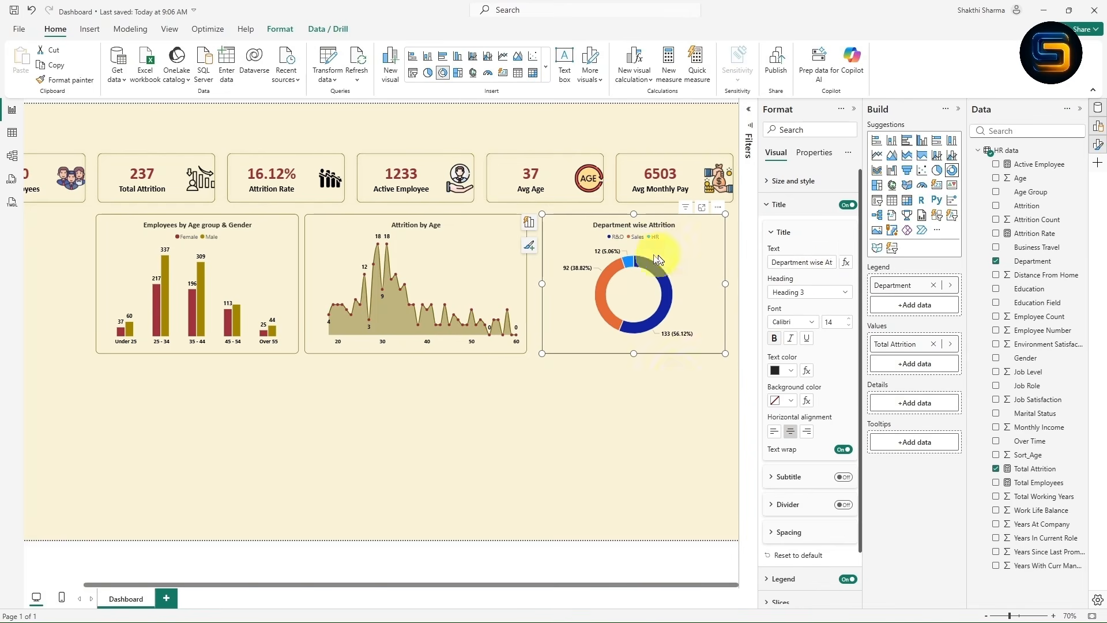
pyautogui.click(776, 205)
# - Set the donut chart's R&D slice to the dark olive theme color
pyautogui.click(766, 254)
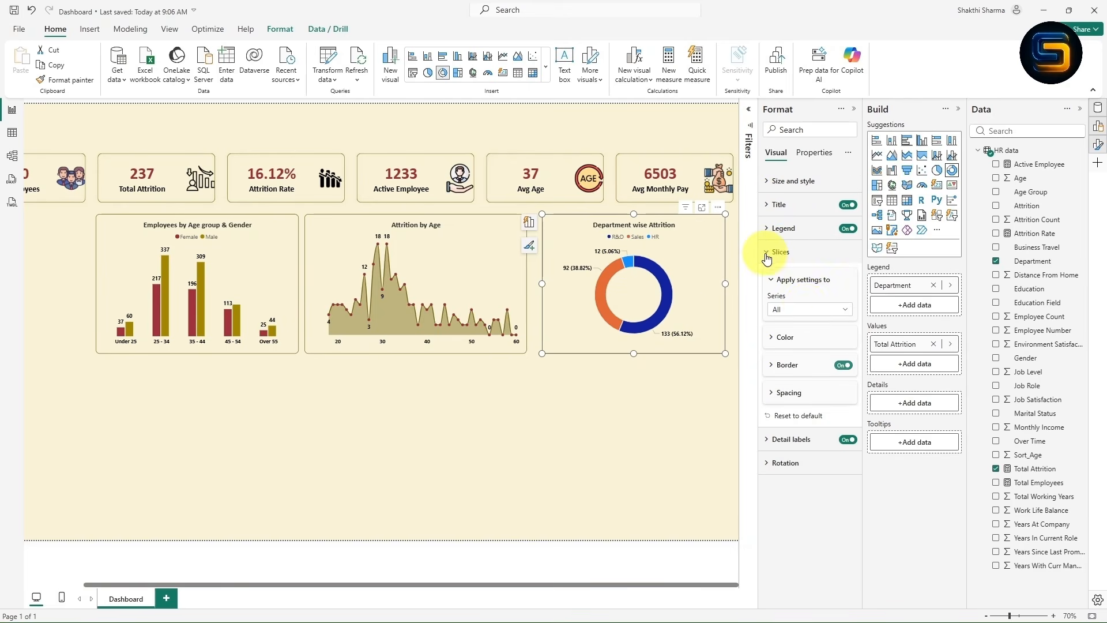
pyautogui.click(804, 310)
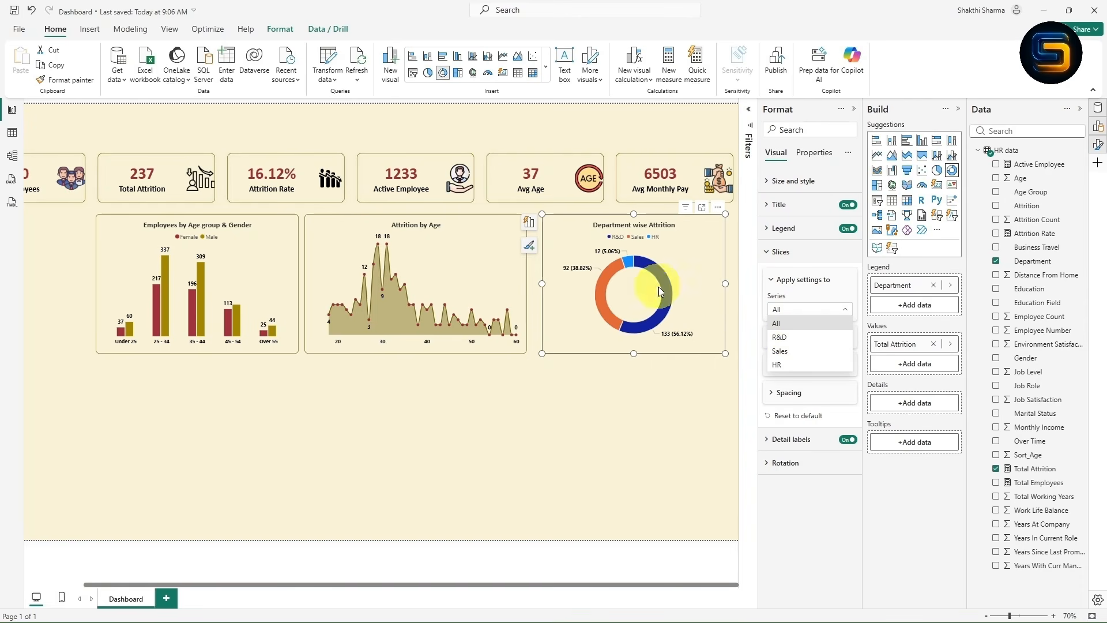
pyautogui.click(781, 324)
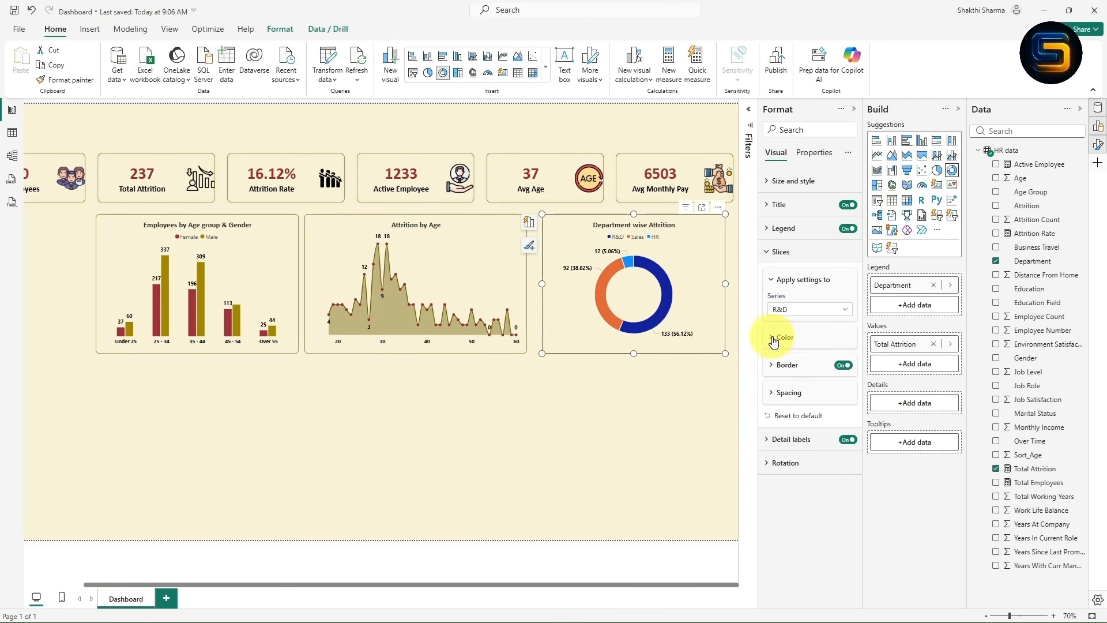
pyautogui.click(779, 339)
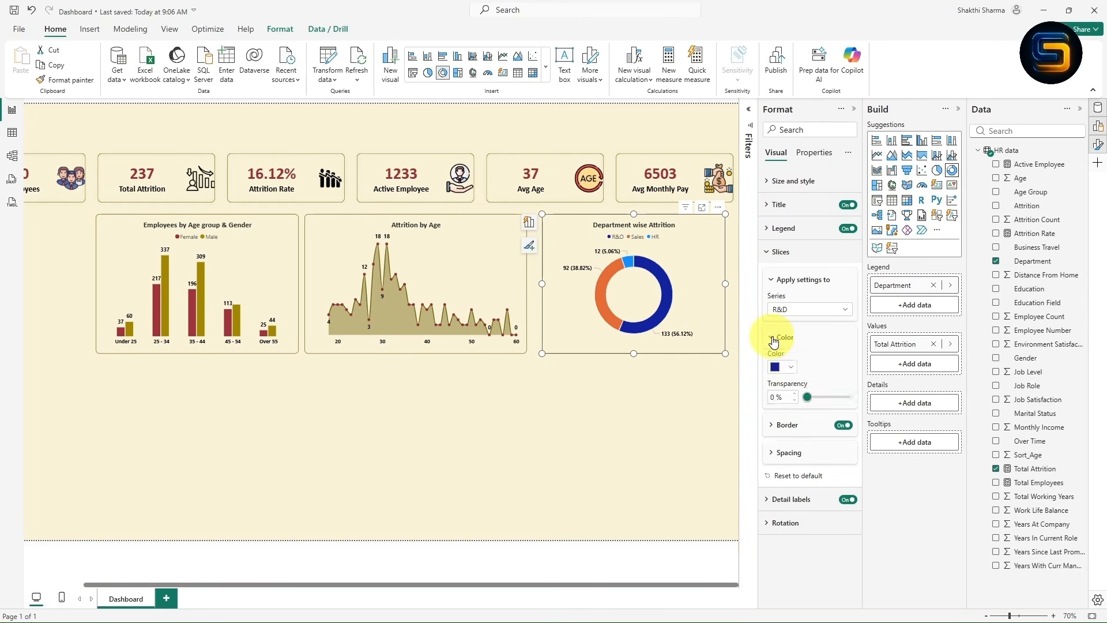
pyautogui.click(790, 370)
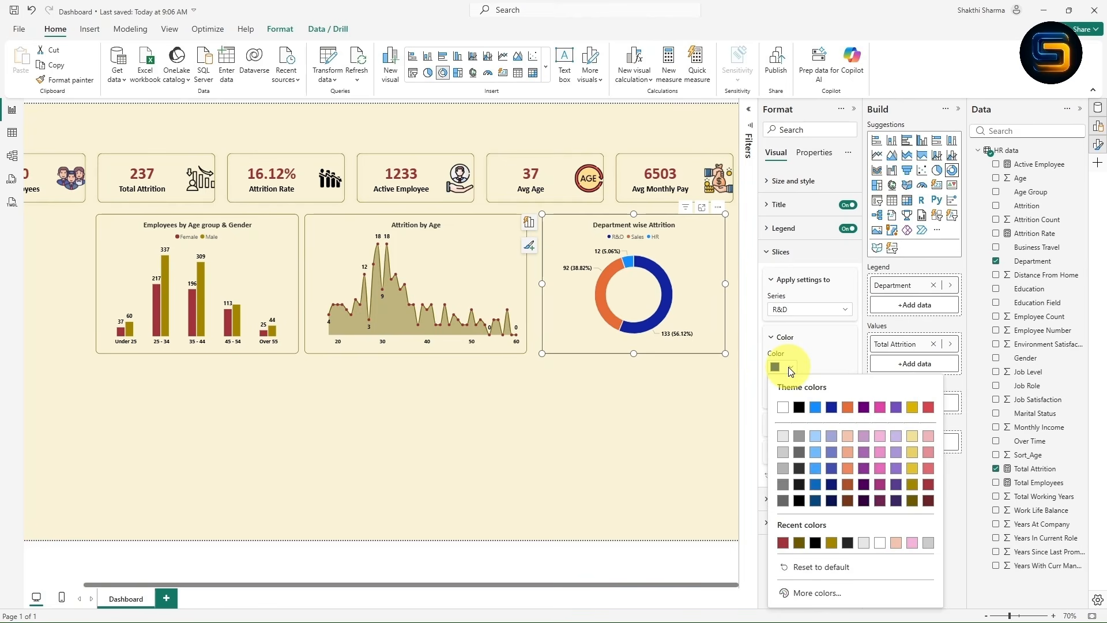
pyautogui.click(911, 499)
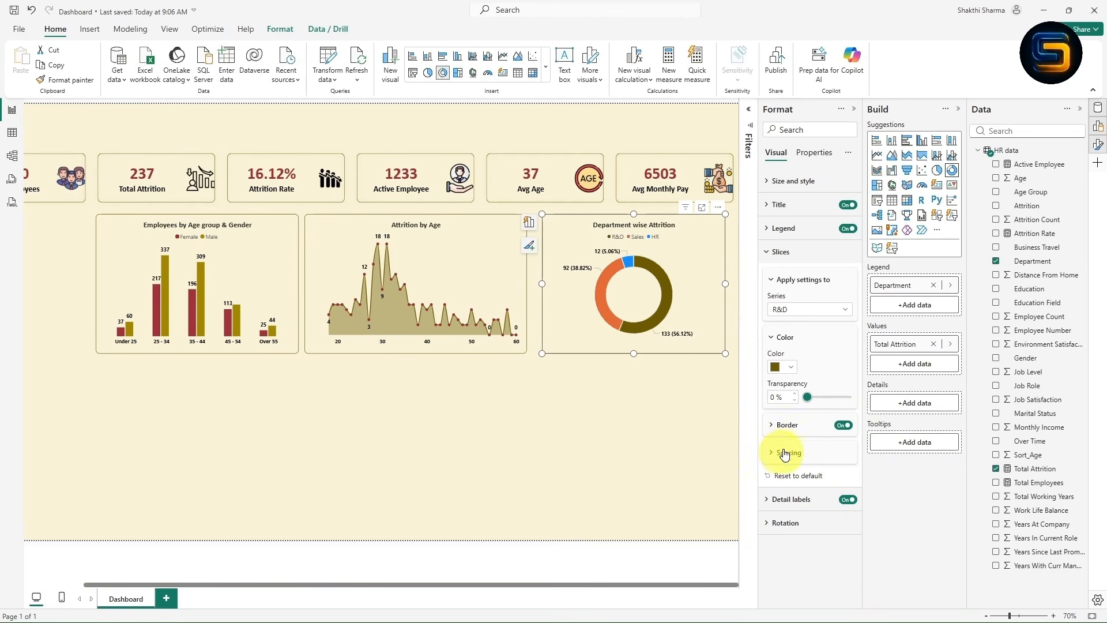
# - Set the donut chart's Sales slice to the dark red theme color
pyautogui.click(804, 309)
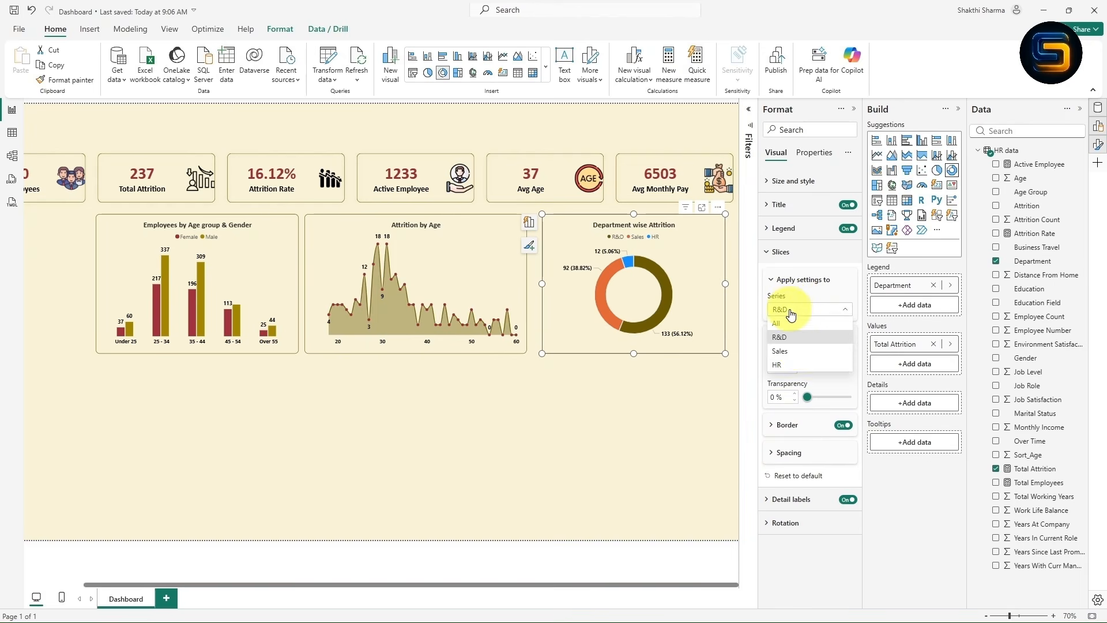
pyautogui.click(794, 353)
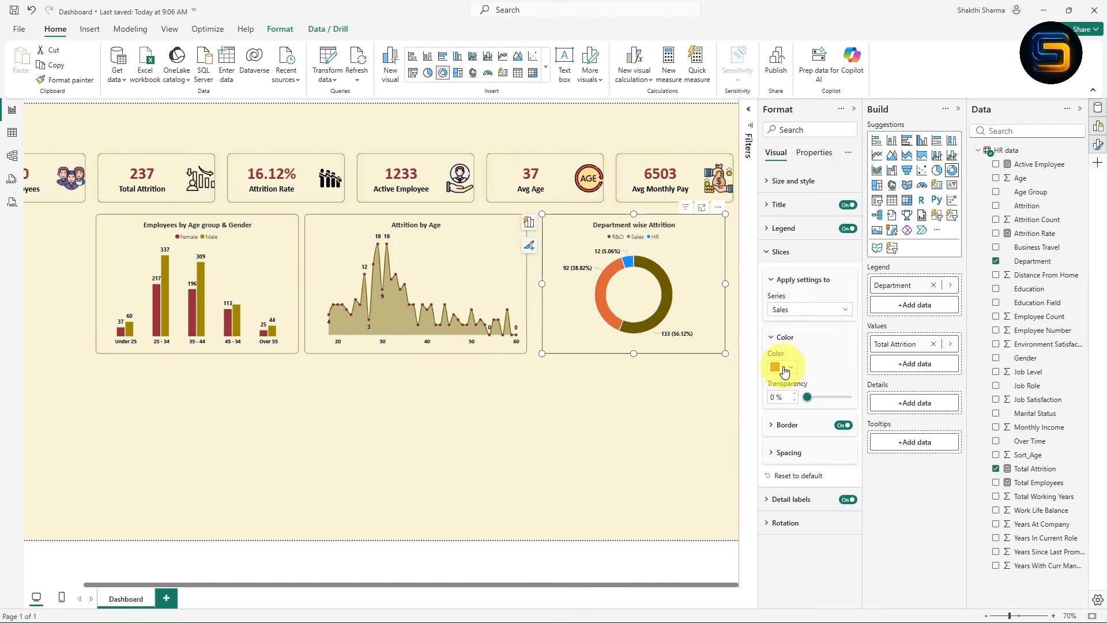
pyautogui.click(782, 367)
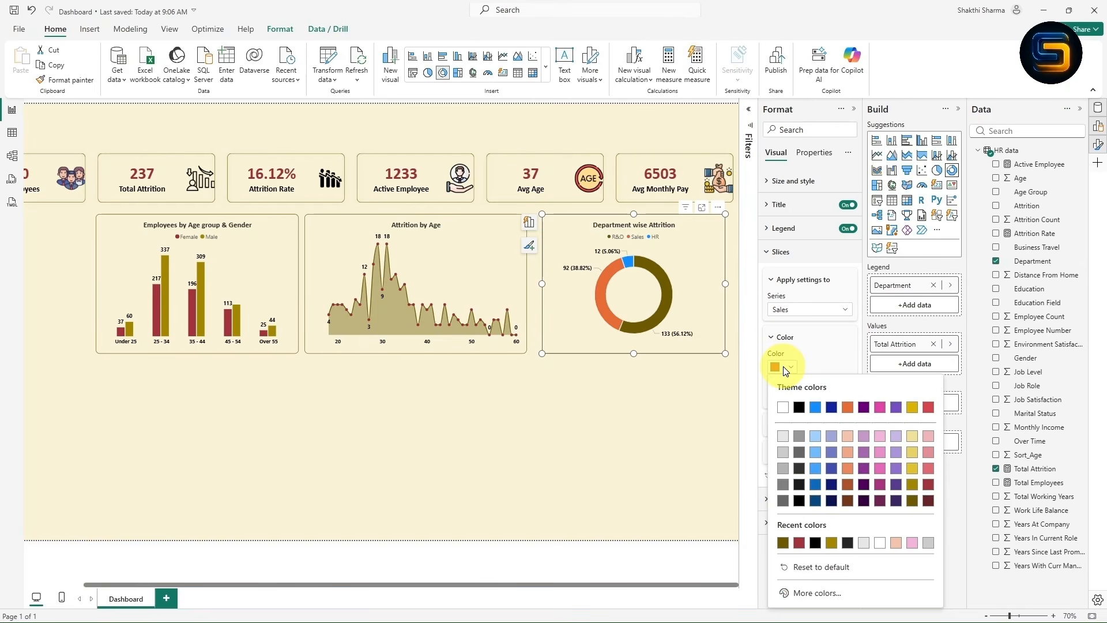
pyautogui.click(928, 487)
# - Set the donut chart's HR slice to the darker blue theme color and close the formatting options
pyautogui.click(794, 309)
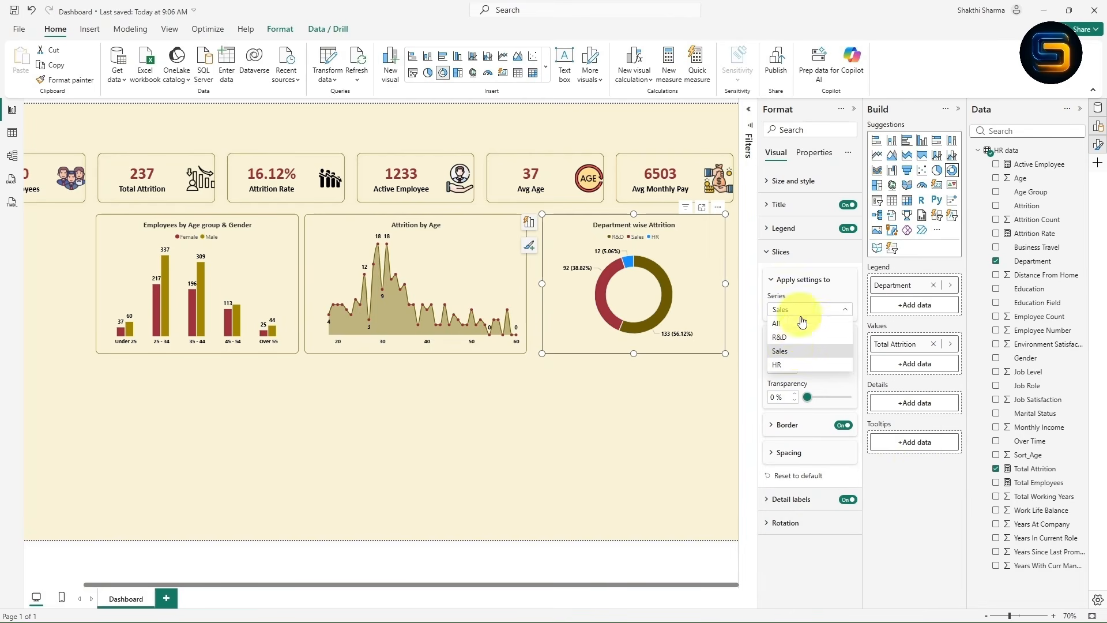
pyautogui.click(793, 367)
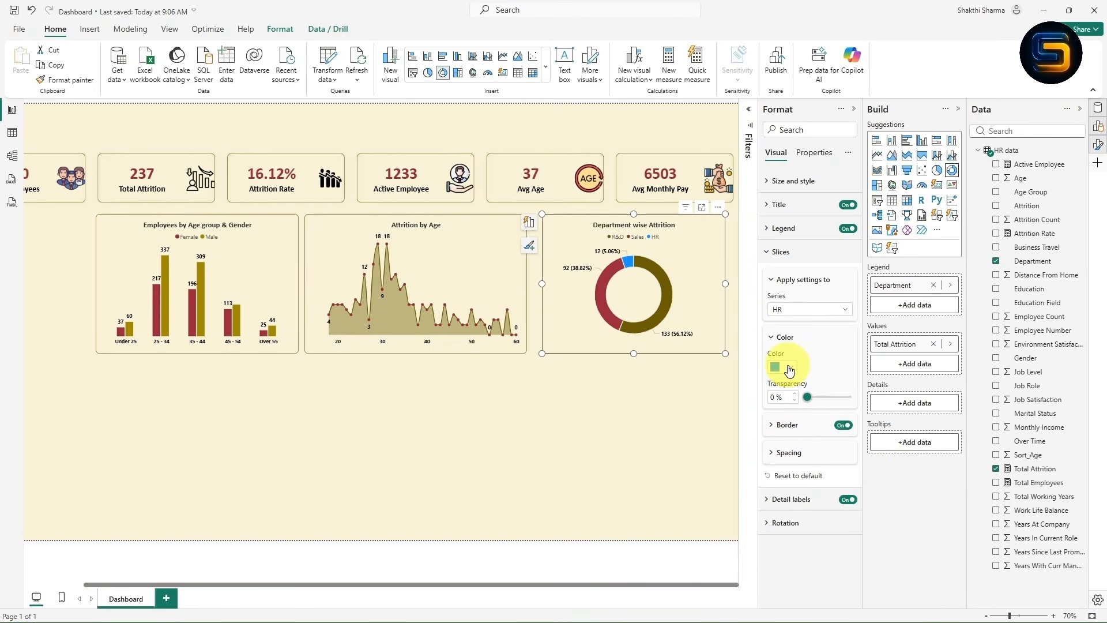
pyautogui.click(789, 368)
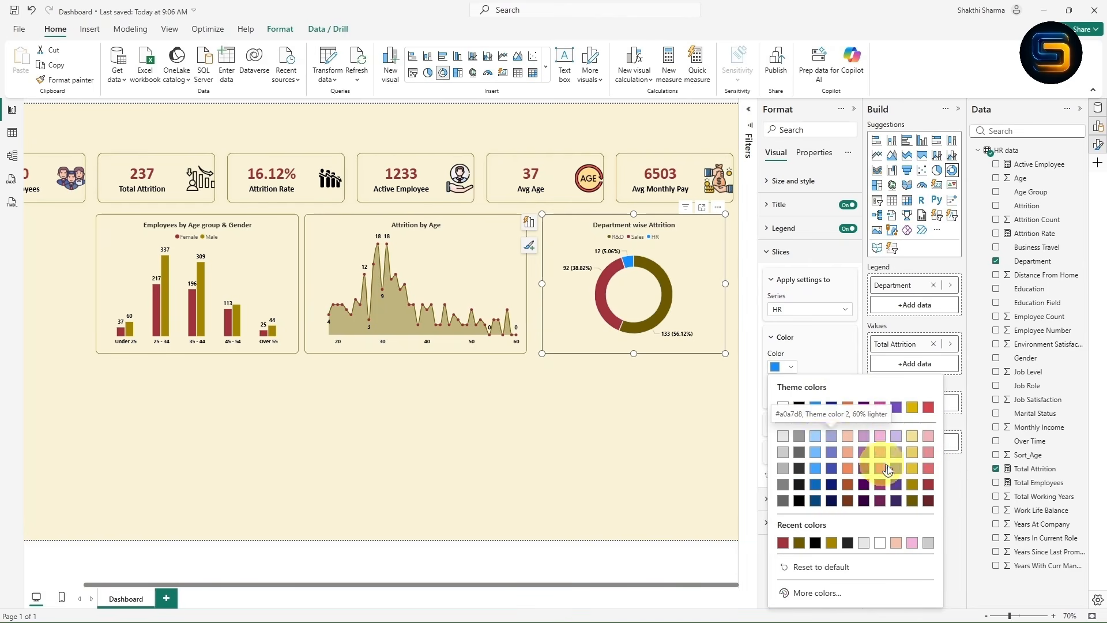
pyautogui.click(816, 486)
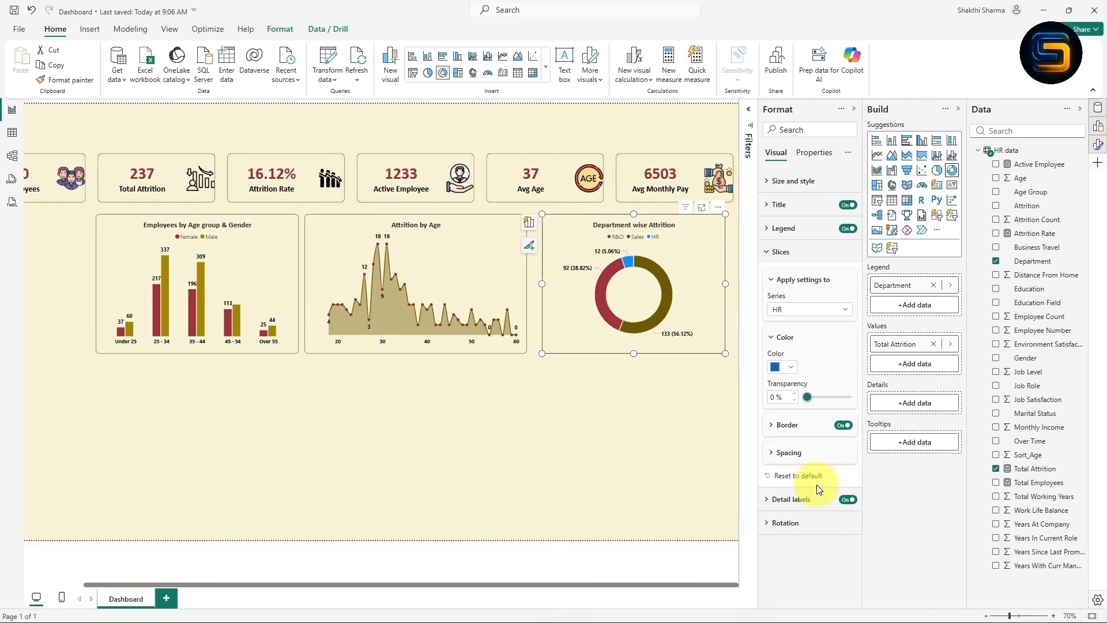
pyautogui.click(854, 110)
pyautogui.click(957, 113)
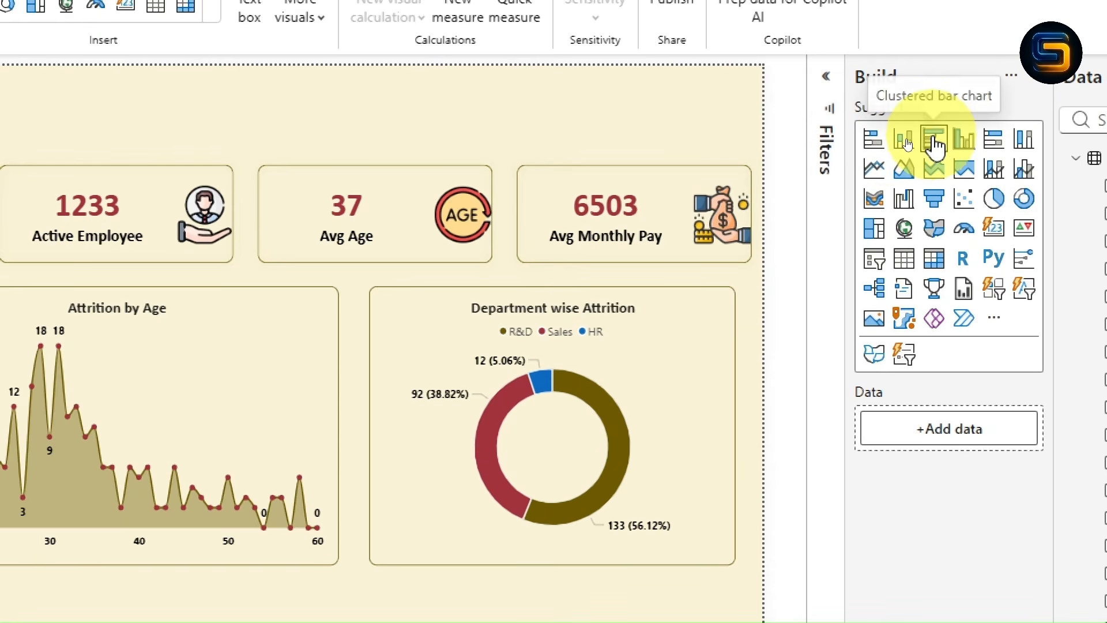
# - Insert a clustered bar chart, resize it to about half the page width, and place it below the existing charts
pyautogui.click(934, 143)
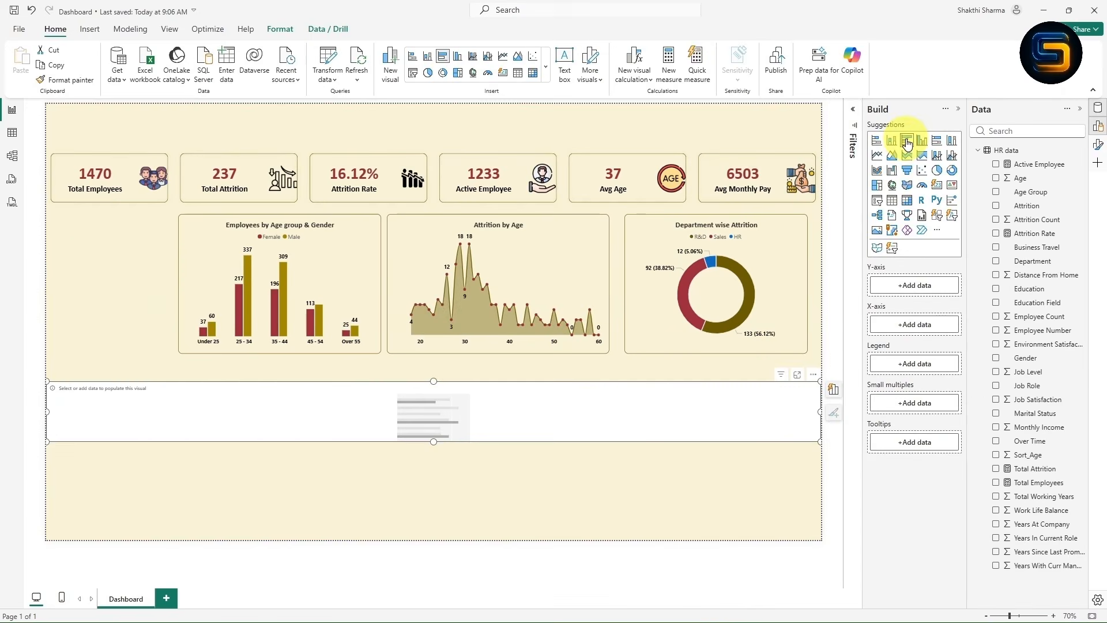
pyautogui.moveTo(819, 442); pyautogui.dragTo(422, 536)
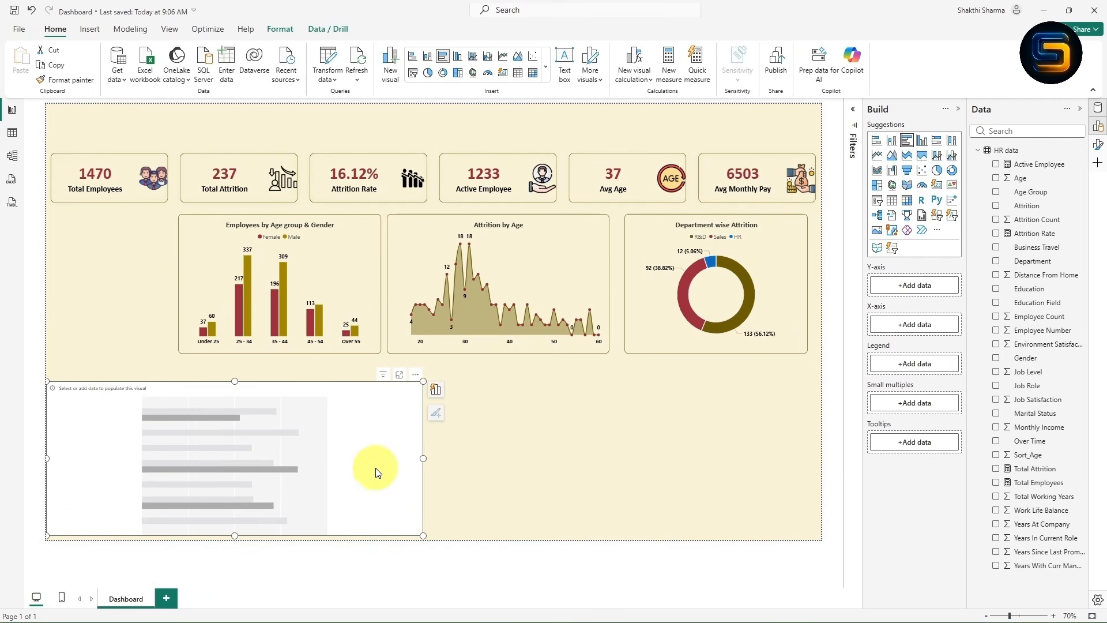
pyautogui.moveTo(366, 452); pyautogui.dragTo(565, 447)
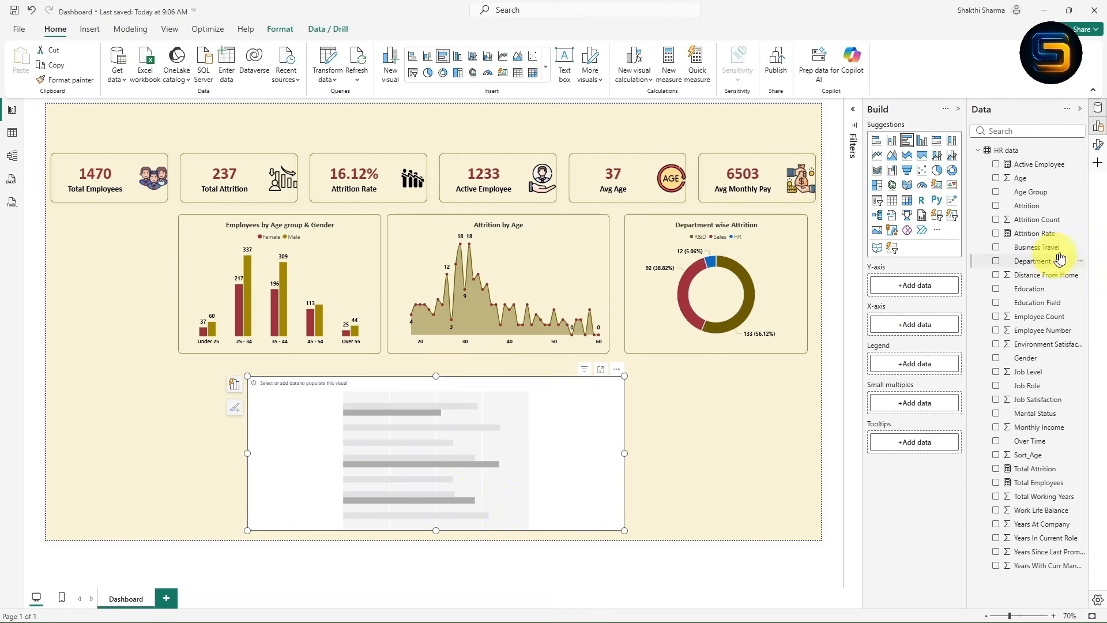
# - Plot Attrition Rate on the X-axis against Job Role on the Y-axis and widen the bar chart slightly
pyautogui.moveTo(1027, 385); pyautogui.dragTo(918, 288)
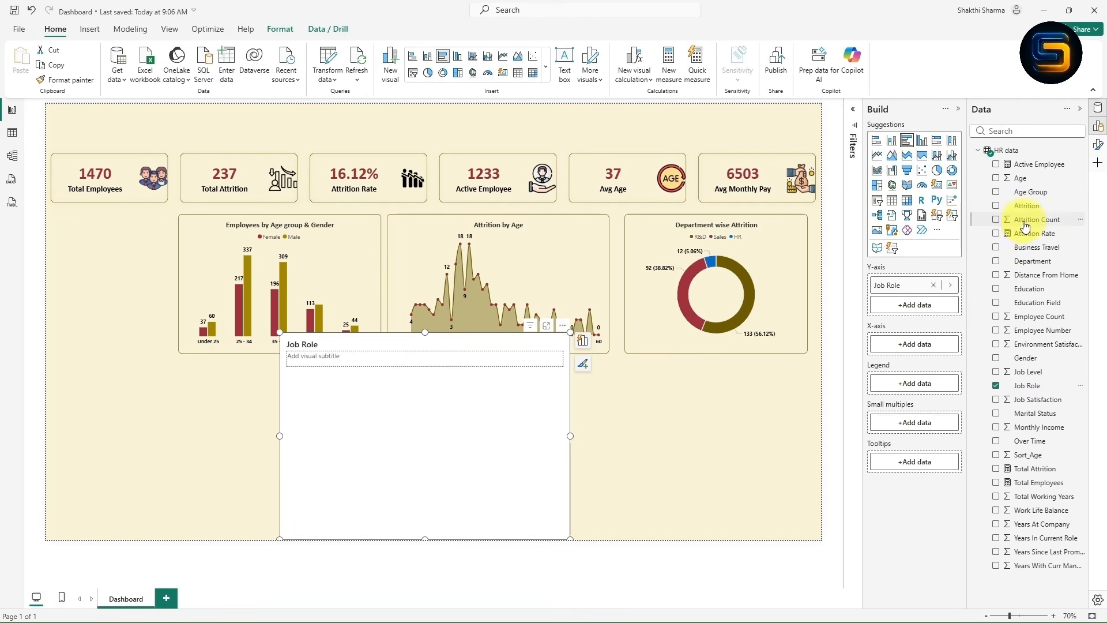
pyautogui.moveTo(1031, 238); pyautogui.dragTo(916, 345)
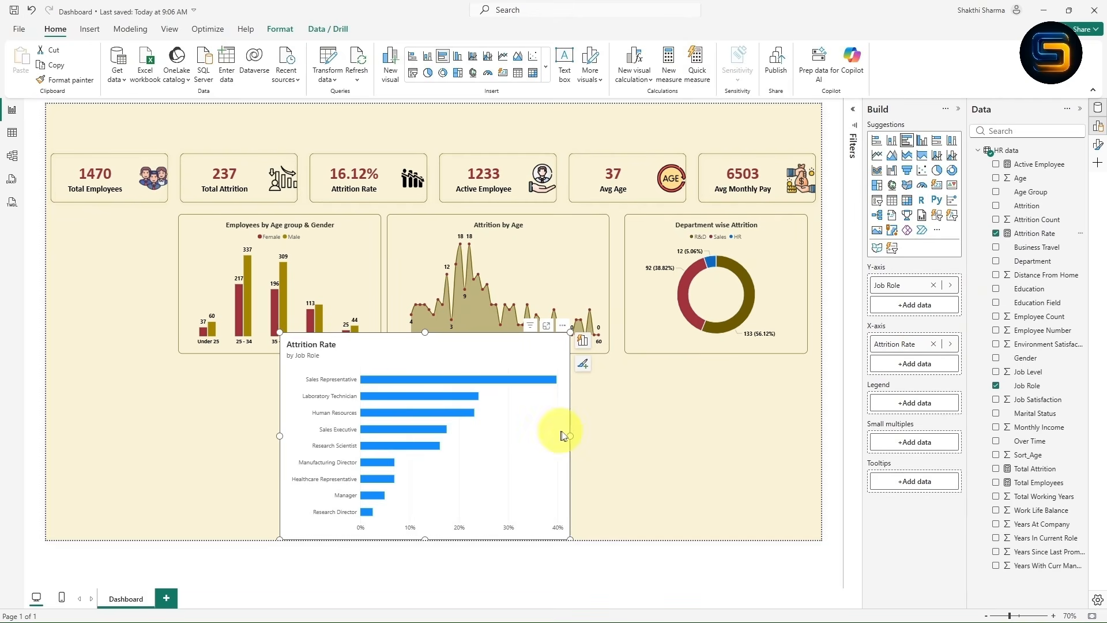
pyautogui.moveTo(571, 433); pyautogui.dragTo(593, 435)
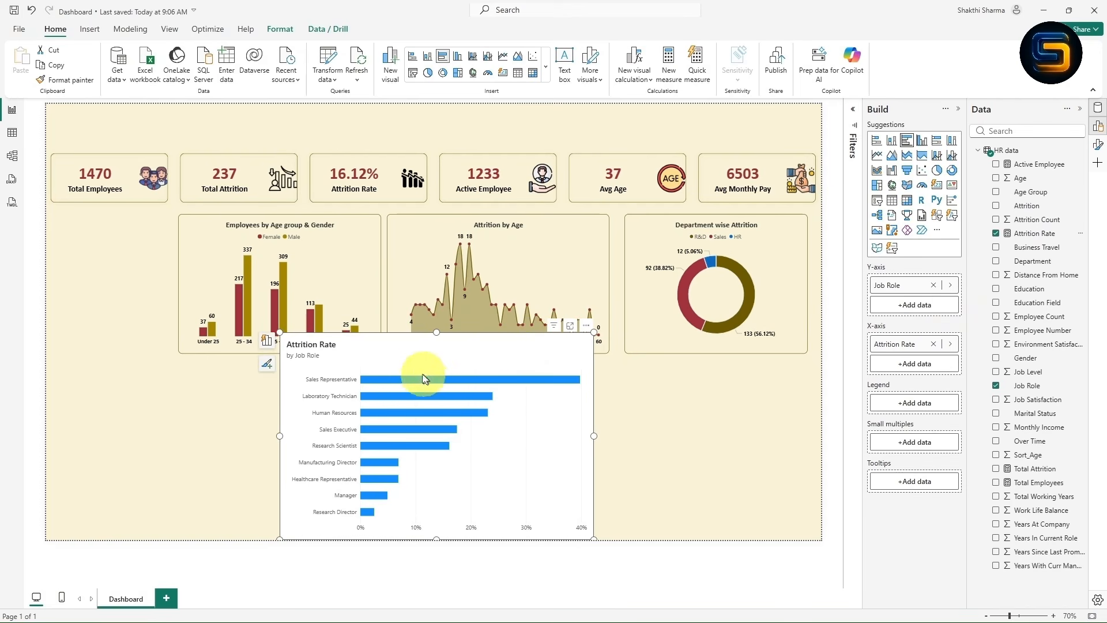
pyautogui.moveTo(381, 378)
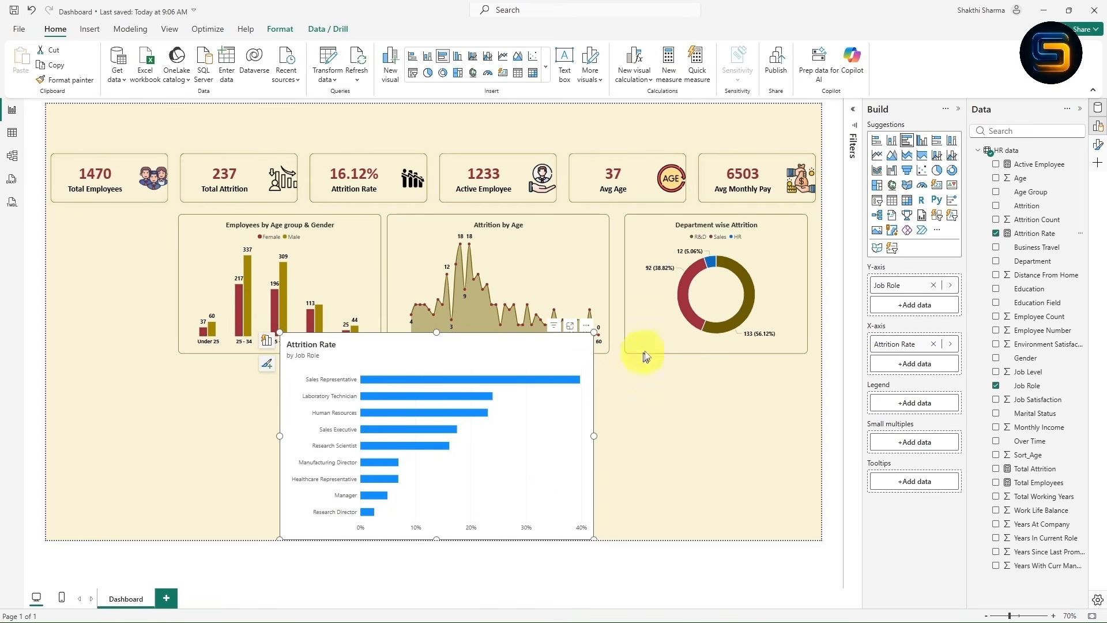
# - Copy the Employees by Age group & Gender chart's formatting onto the bar chart with Format painter, and fit it beneath that chart
pyautogui.click(353, 237)
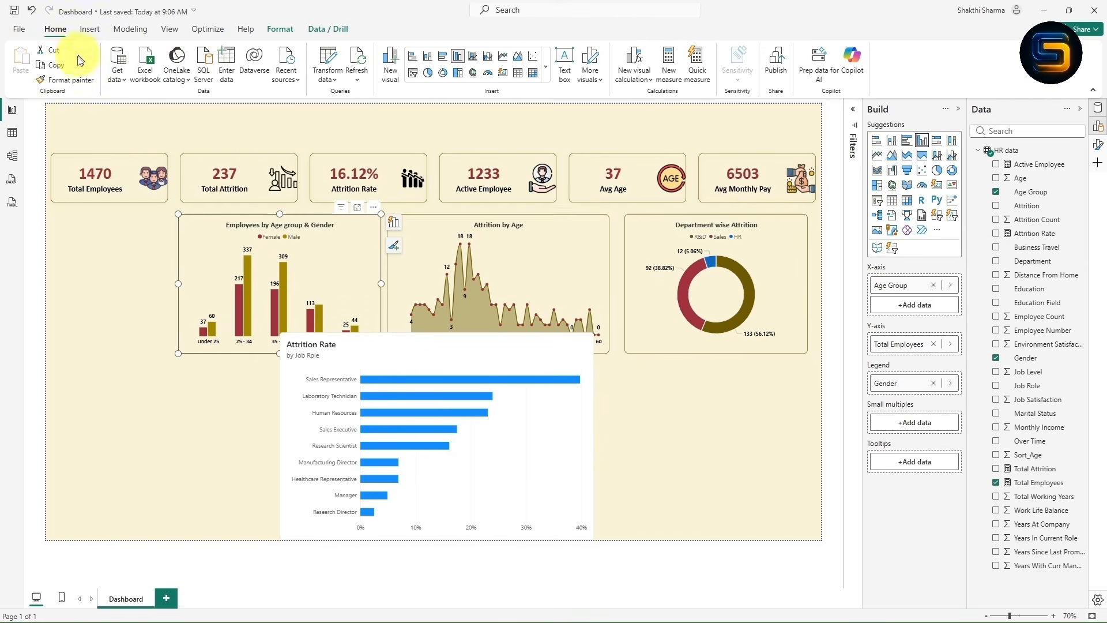
pyautogui.click(64, 80)
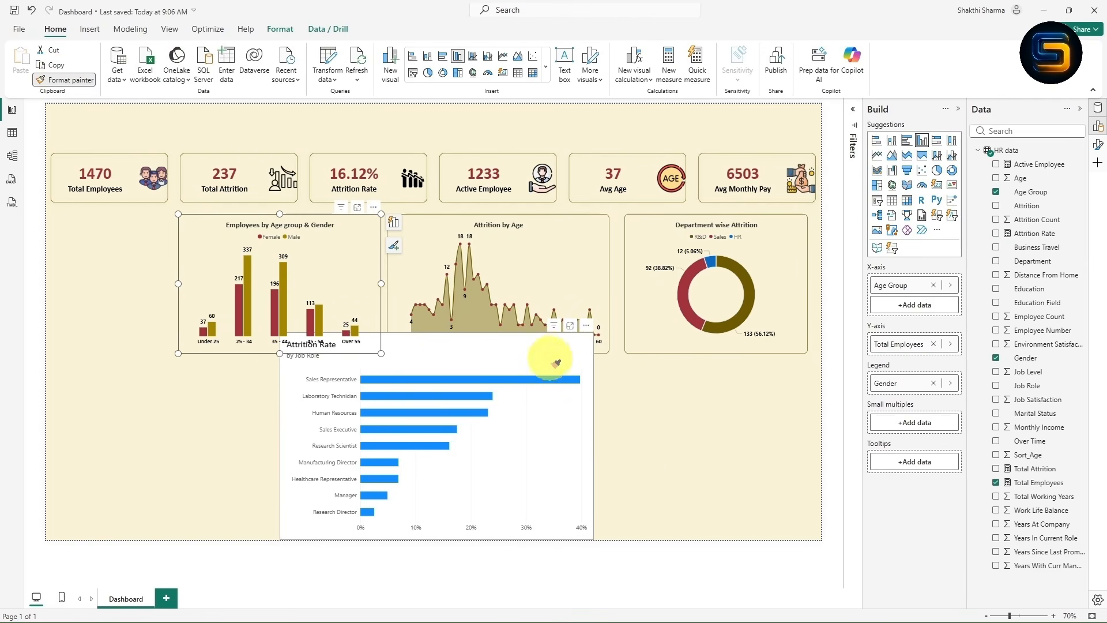
pyautogui.click(542, 349)
pyautogui.moveTo(594, 332); pyautogui.dragTo(566, 390)
pyautogui.moveTo(550, 466); pyautogui.dragTo(452, 442)
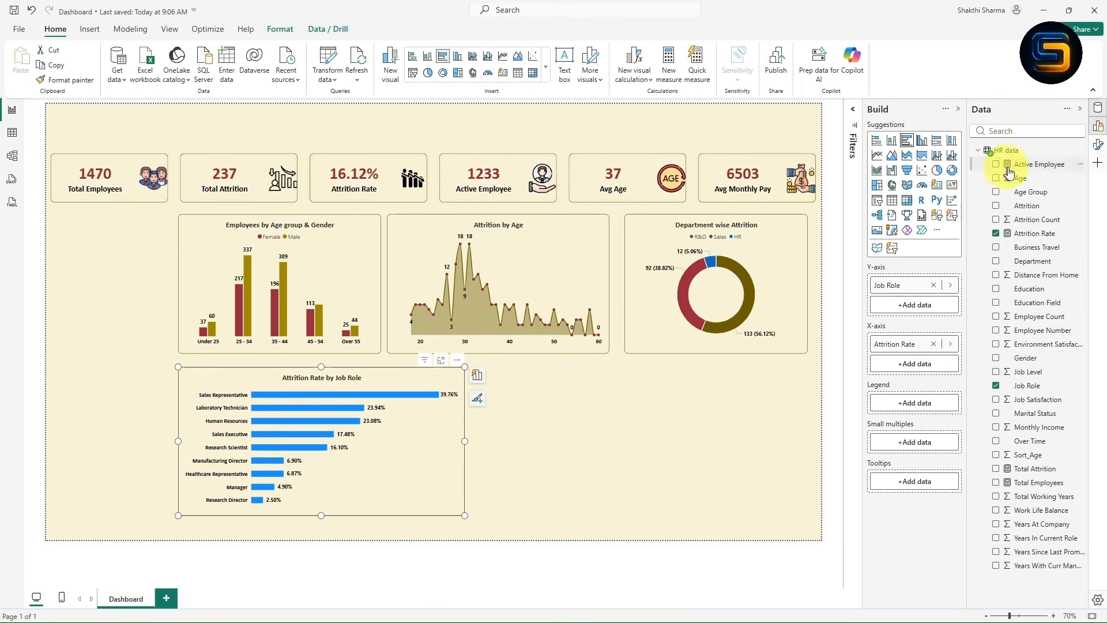
# - Color the Attrition Rate by Job Role bars dark gold and narrow the chart to the width of the chart above
pyautogui.click(1098, 145)
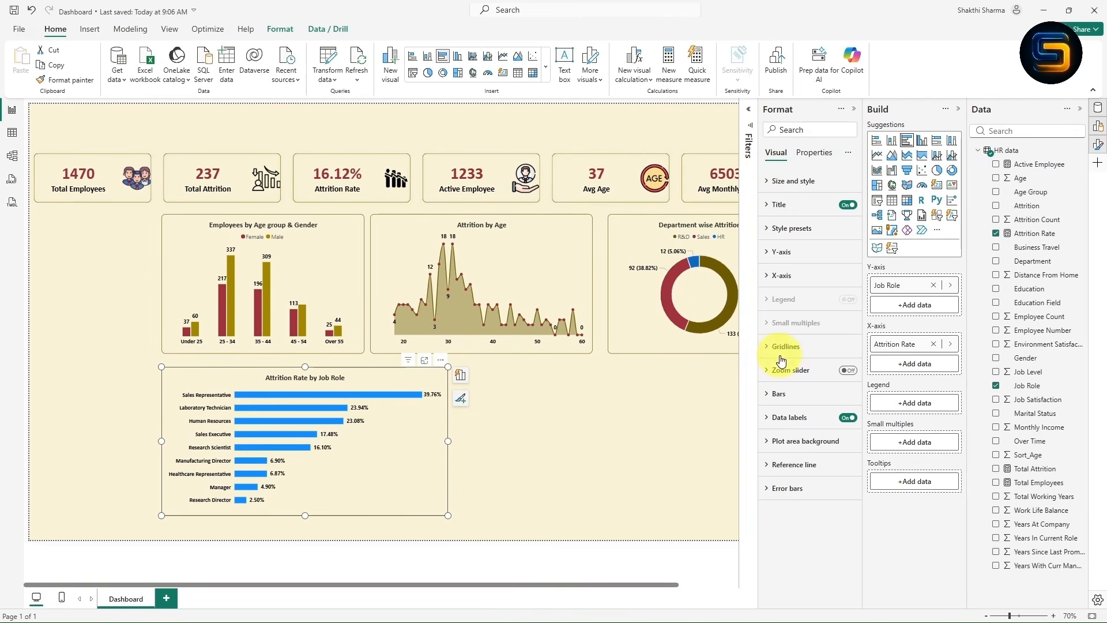
pyautogui.click(767, 394)
pyautogui.scroll(-2, 781, 408)
pyautogui.click(791, 394)
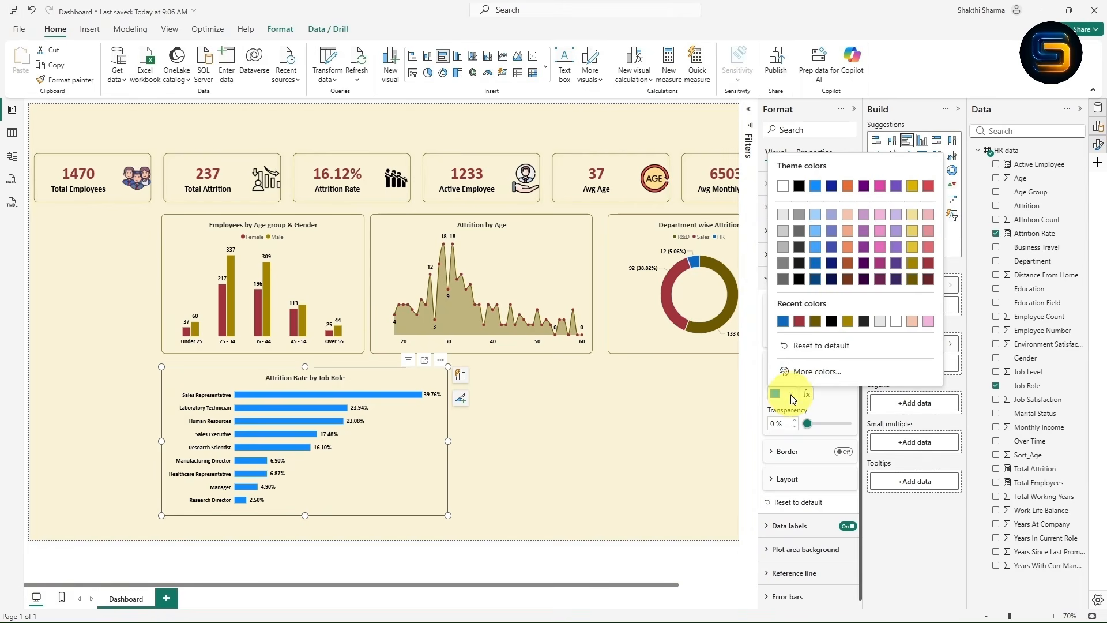
pyautogui.click(912, 269)
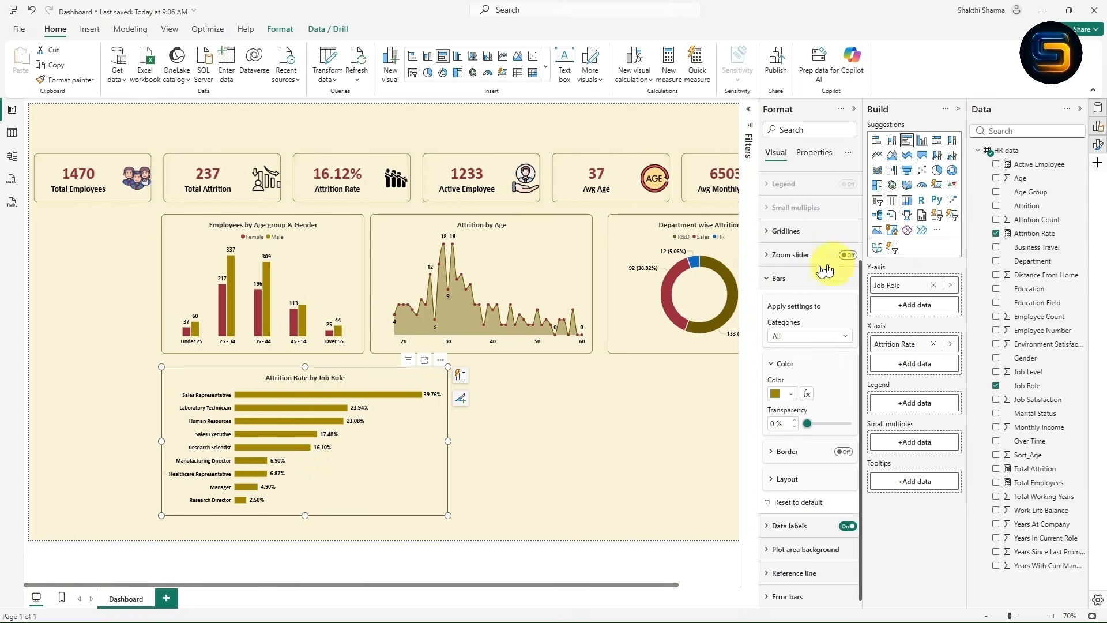
pyautogui.moveTo(448, 438); pyautogui.dragTo(399, 440)
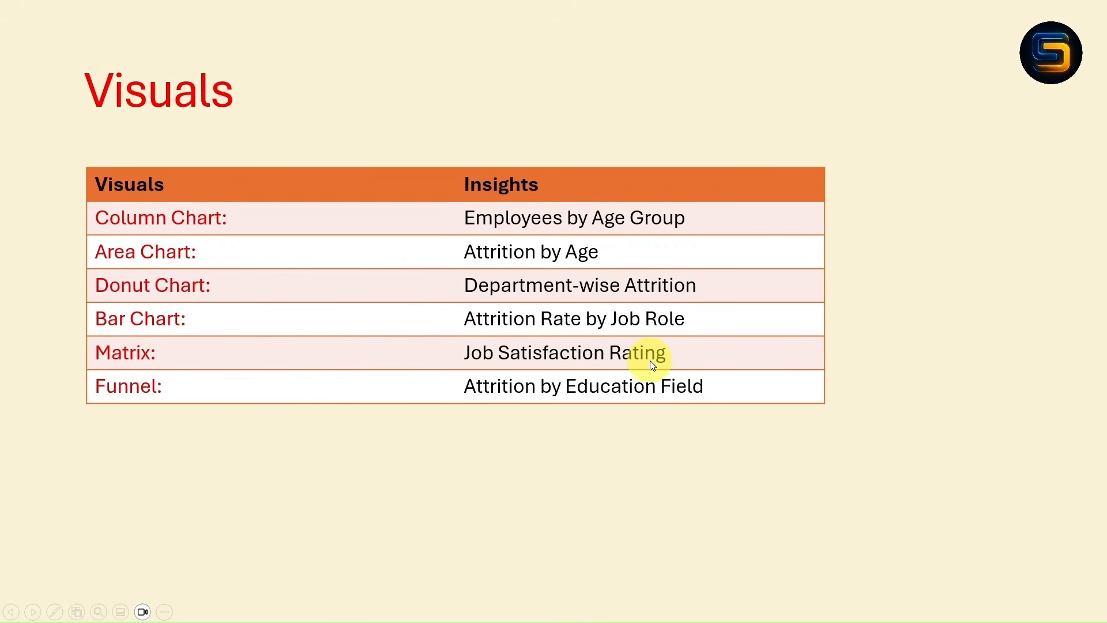
# - Switch back to Power BI Desktop and insert a matrix beside the Attrition Rate by Job Role chart
pyautogui.hotkey('alt', 'Tab')
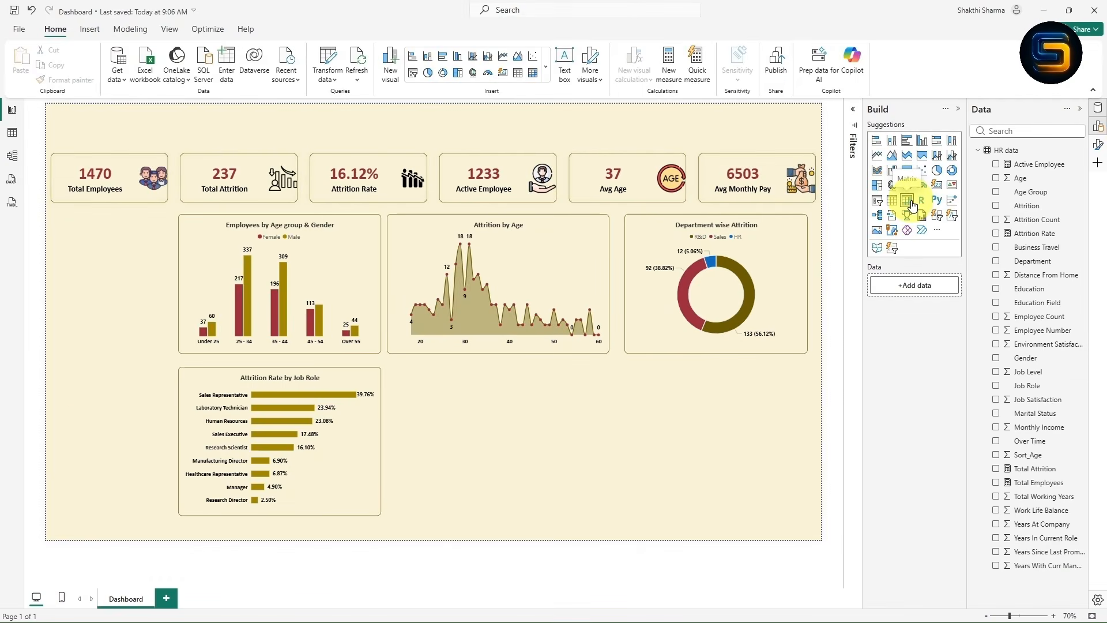
pyautogui.click(907, 200)
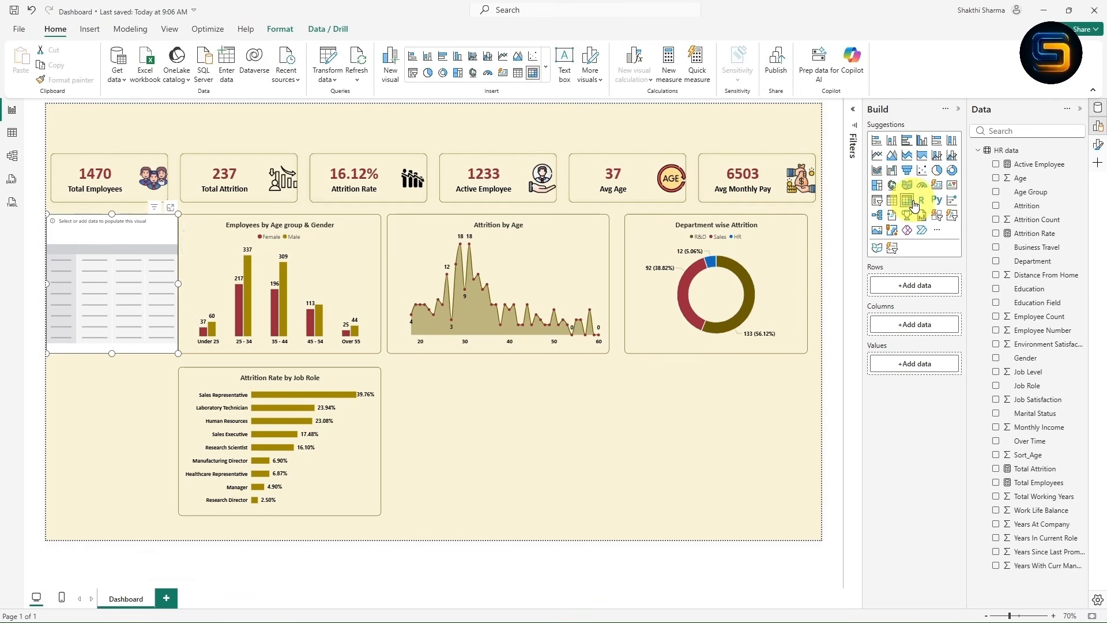
pyautogui.moveTo(219, 319); pyautogui.dragTo(461, 435)
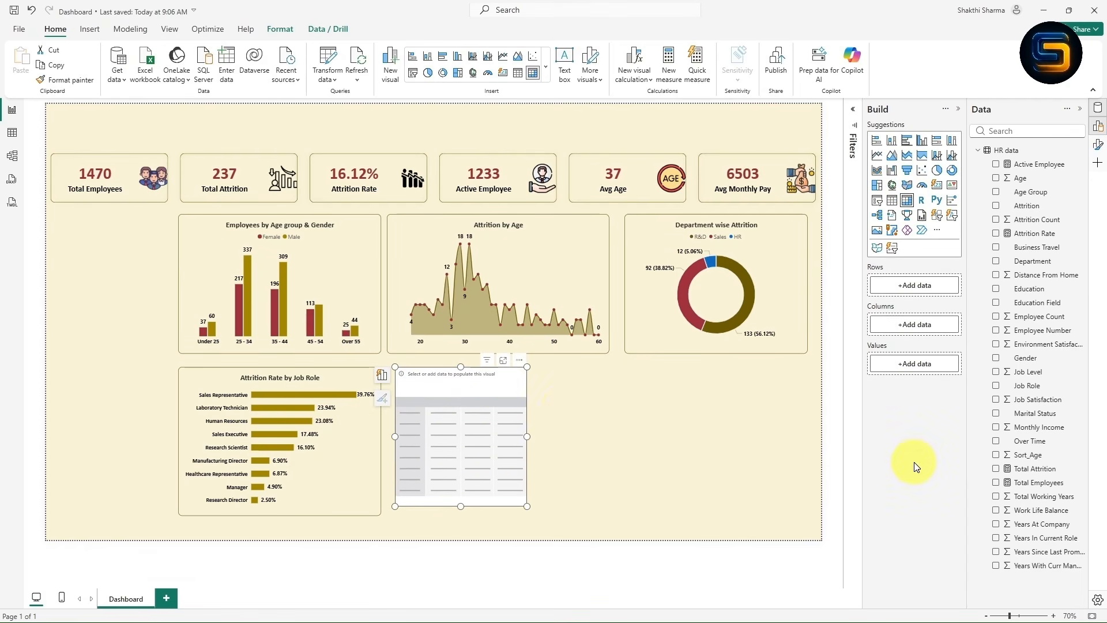
pyautogui.moveTo(864, 260)
pyautogui.mouseDown()
pyautogui.moveTo(950, 310)
pyautogui.moveTo(969, 376)
pyautogui.mouseUp()
pyautogui.press('Escape')
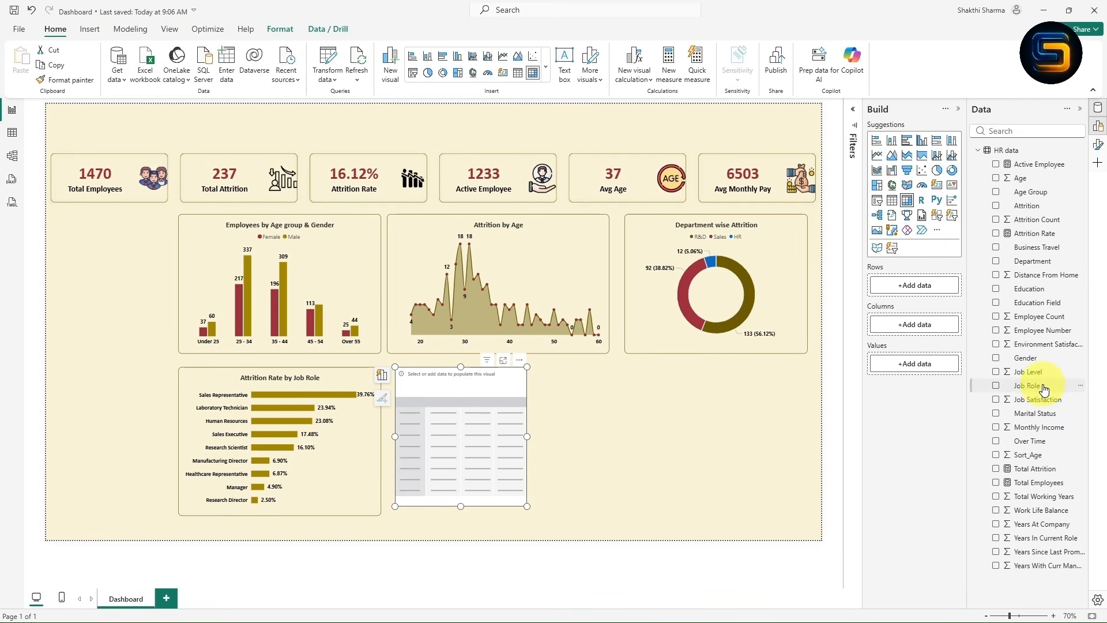
# - Fill the matrix with Job Role as rows, Job Satisfaction as columns and Total Employees as values, and enlarge it to fit
pyautogui.moveTo(1042, 390); pyautogui.dragTo(927, 288)
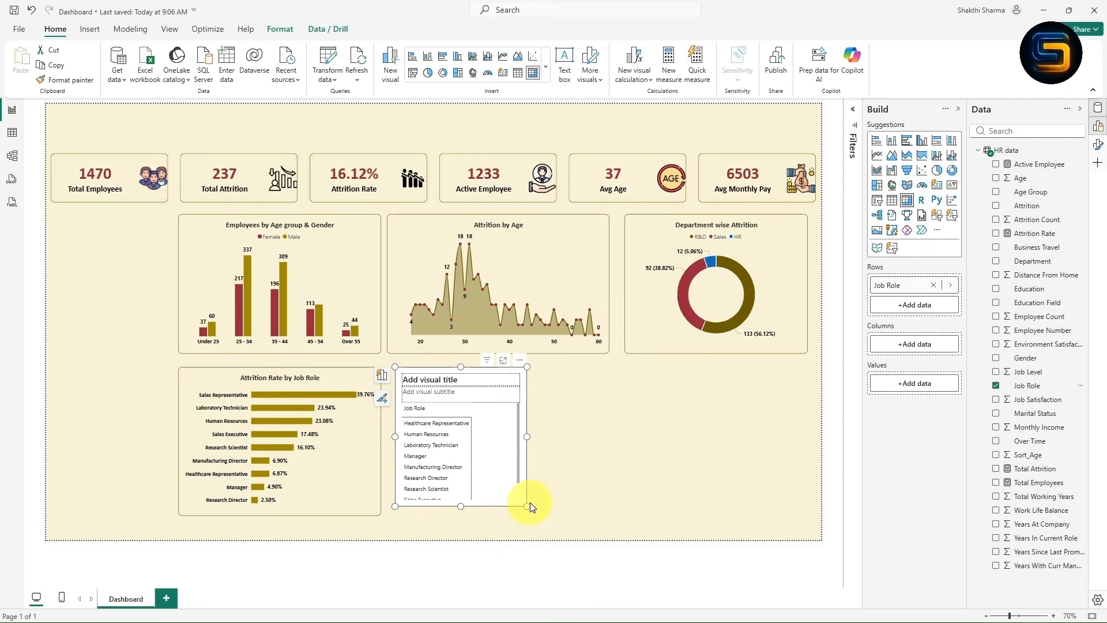
pyautogui.moveTo(533, 509); pyautogui.dragTo(570, 528)
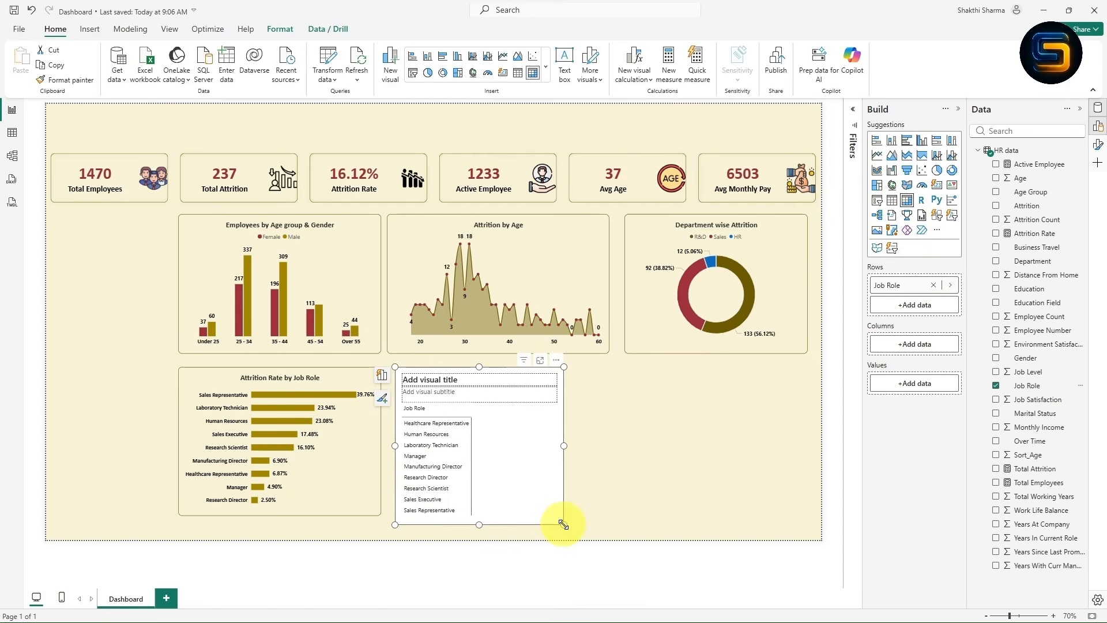
pyautogui.moveTo(1025, 406); pyautogui.dragTo(914, 344)
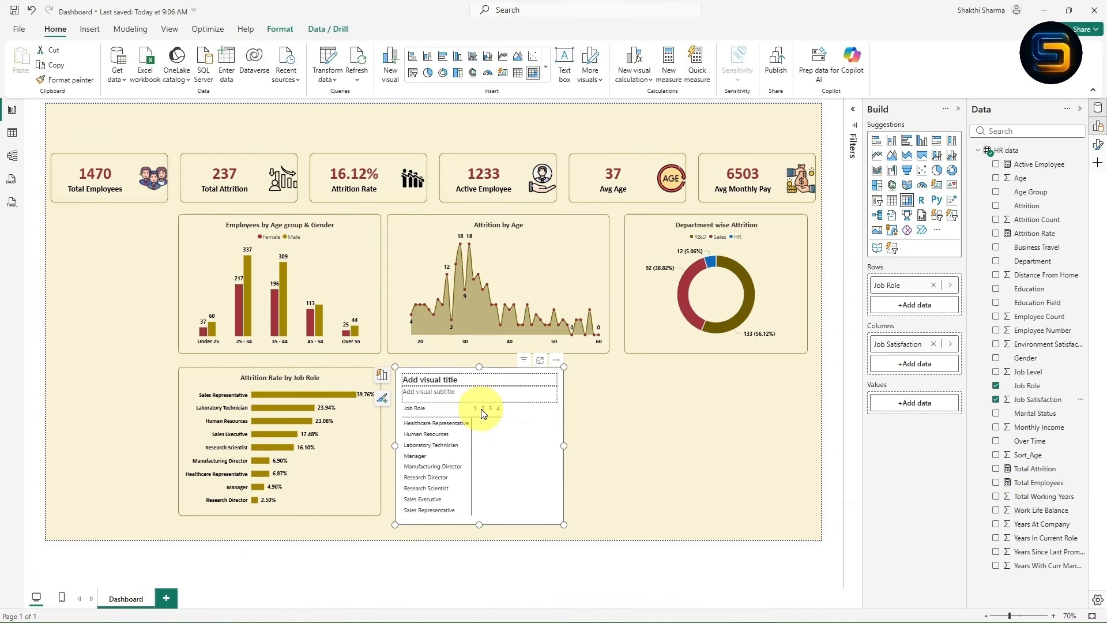
pyautogui.moveTo(1037, 488); pyautogui.dragTo(919, 403)
pyautogui.moveTo(563, 526); pyautogui.dragTo(583, 536)
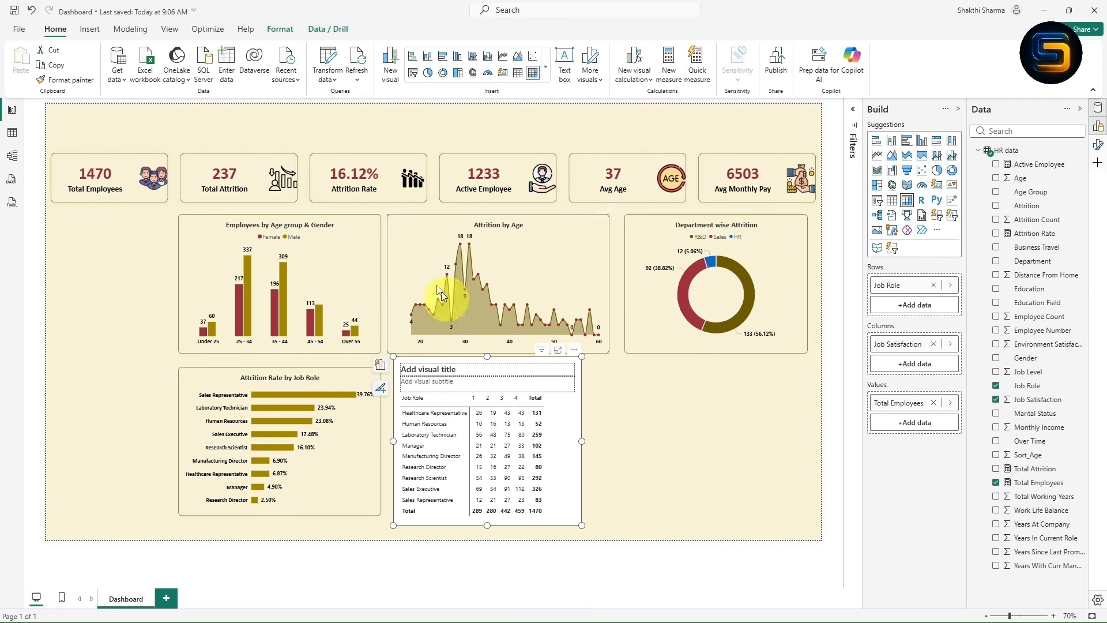
# - Copy the formatting of the Employees by Age group & Gender chart onto the matrix with Format painter
pyautogui.click(372, 277)
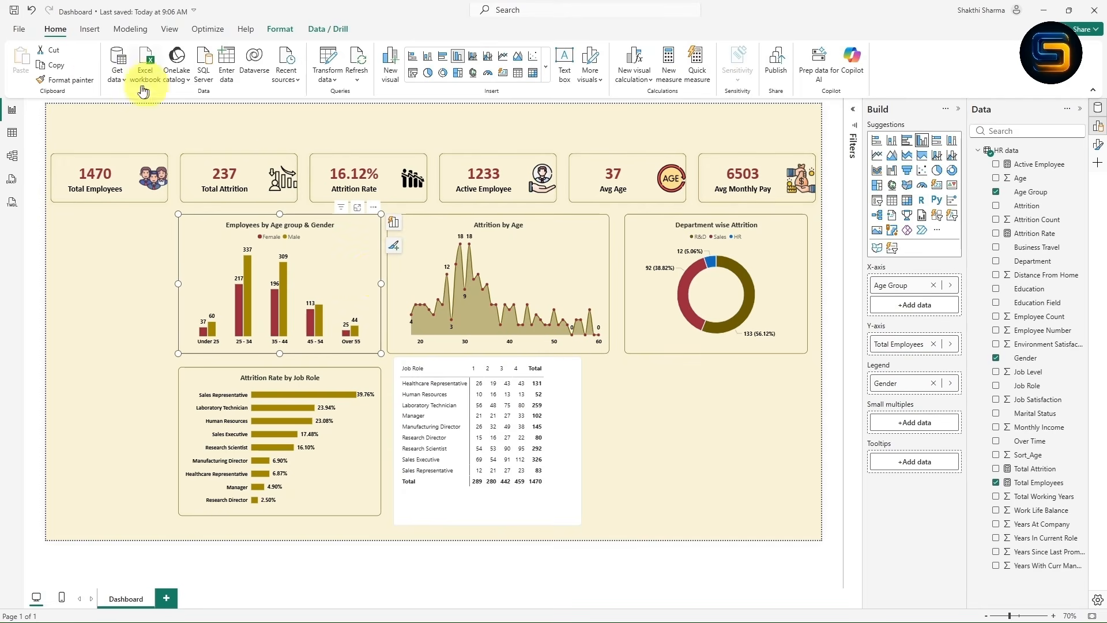
pyautogui.click(69, 81)
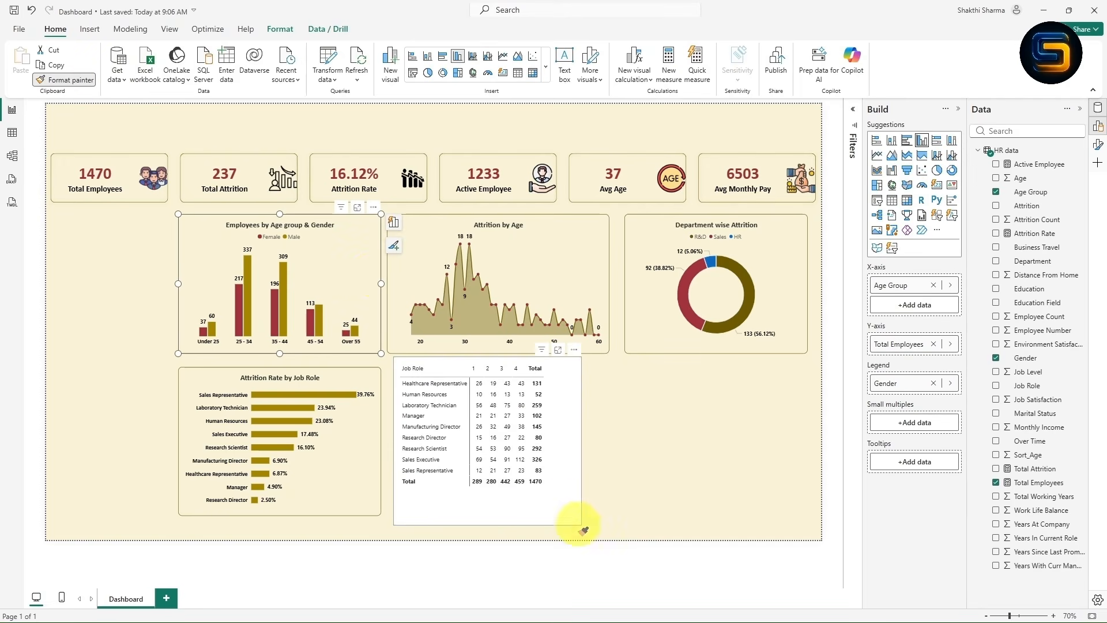
pyautogui.click(561, 512)
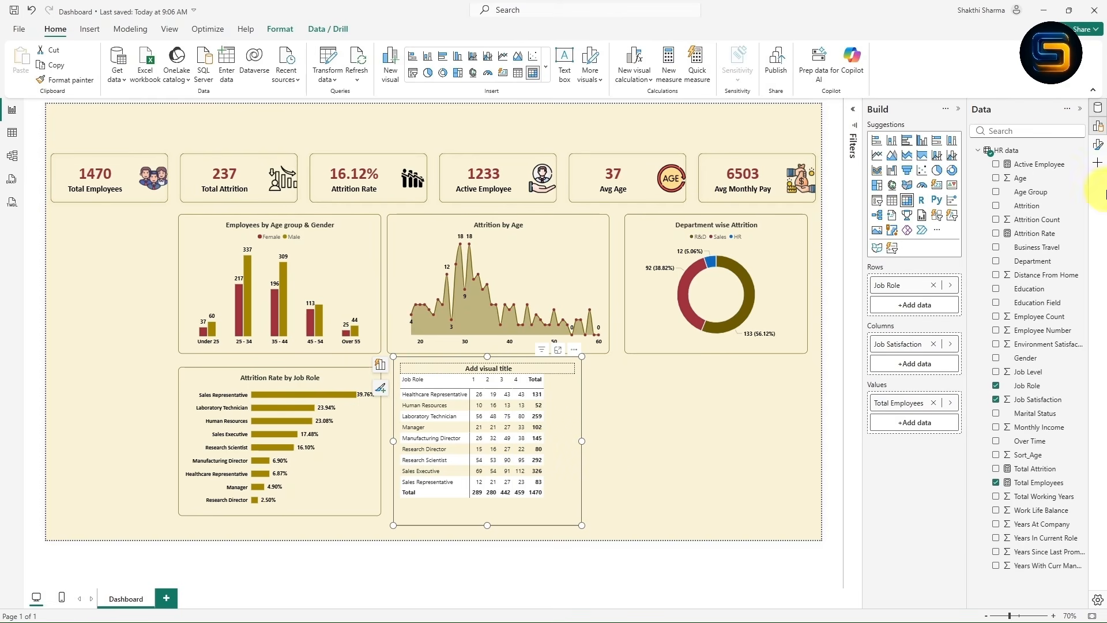
# - Set the matrix's title to "Job Satisfaction Rating"
pyautogui.click(1098, 144)
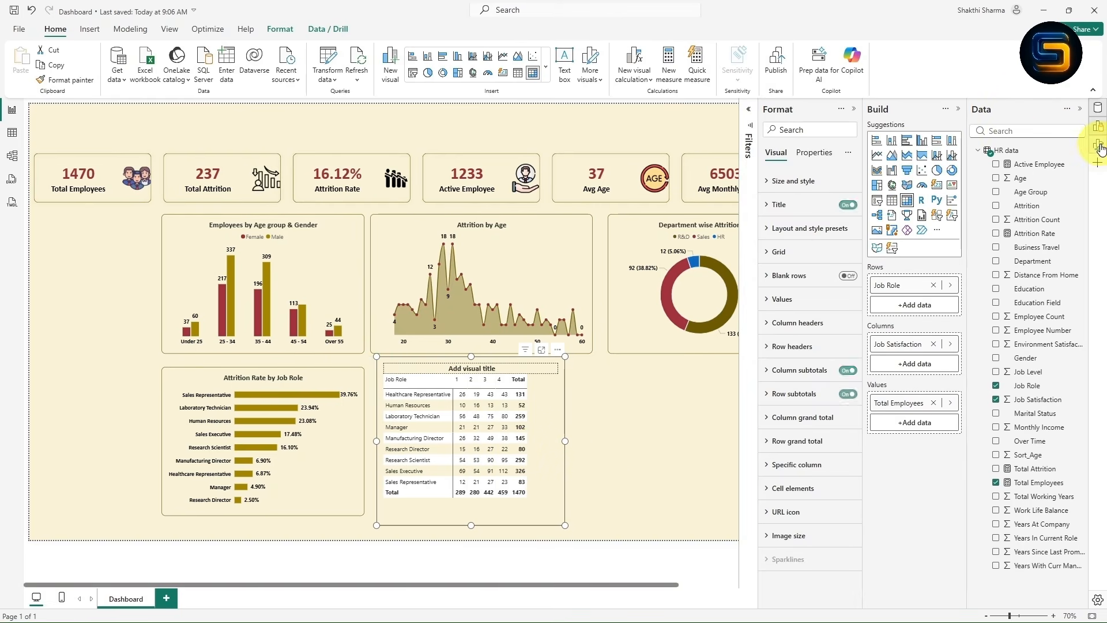
pyautogui.click(768, 205)
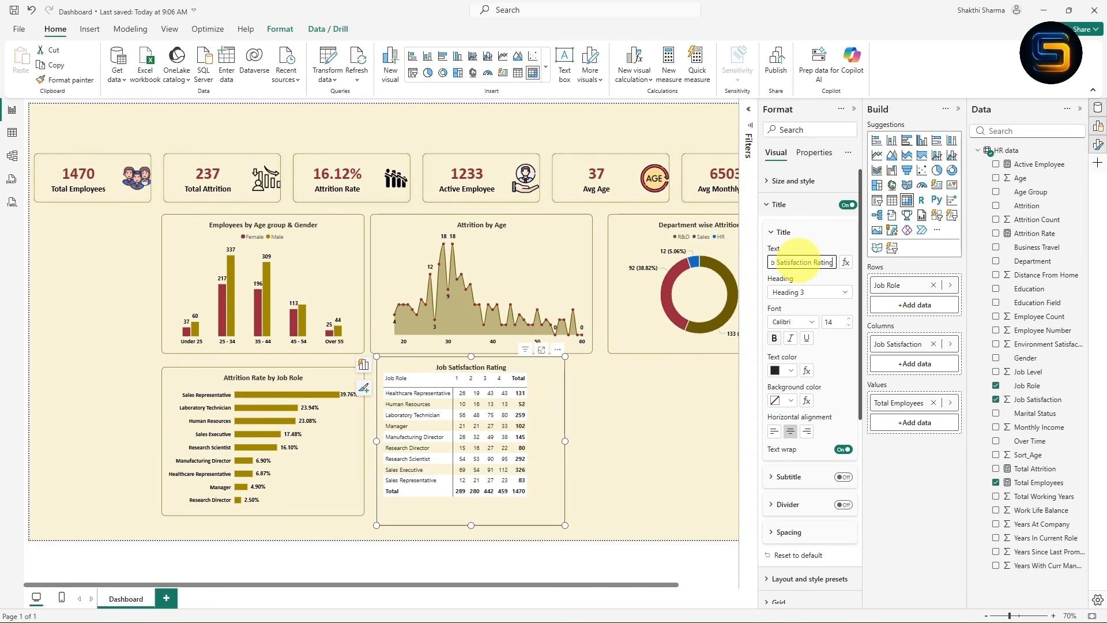
# - Set the Job Satisfaction Rating matrix's column headers to bold Calibri
pyautogui.click(773, 348)
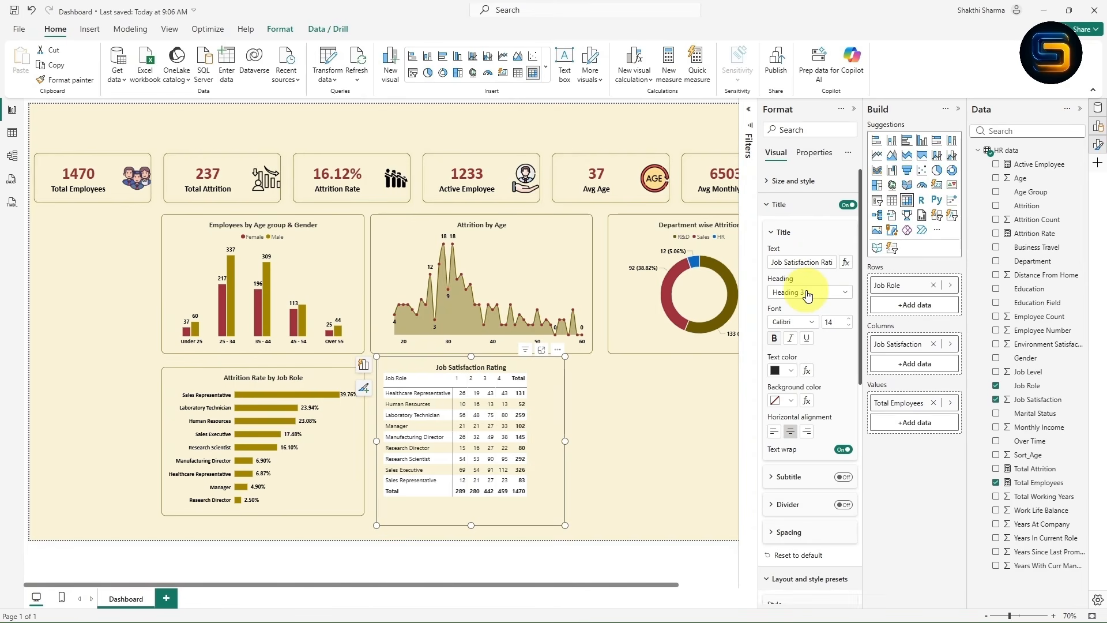
pyautogui.scroll(-2, 807, 295)
pyautogui.scroll(-5, 808, 294)
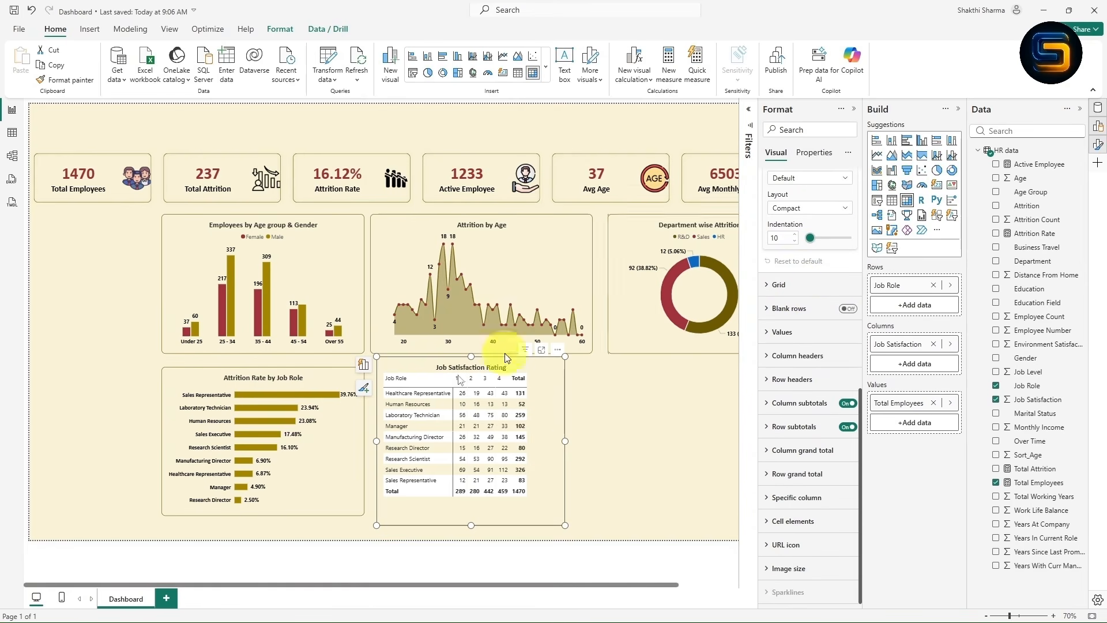
pyautogui.click(767, 358)
pyautogui.scroll(-2, 775, 346)
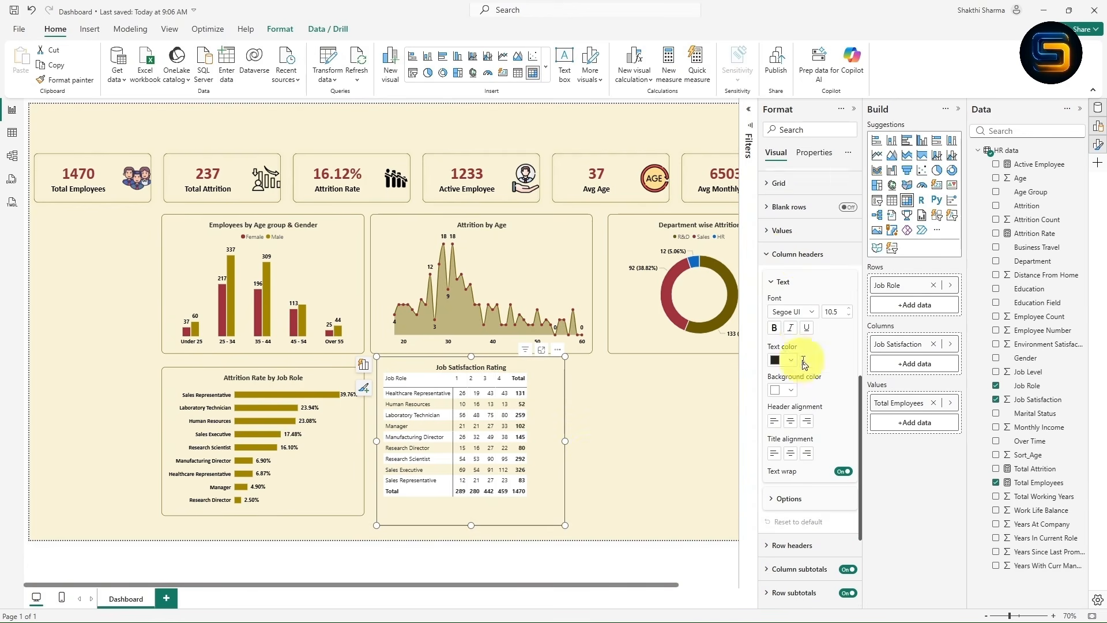
pyautogui.click(774, 315)
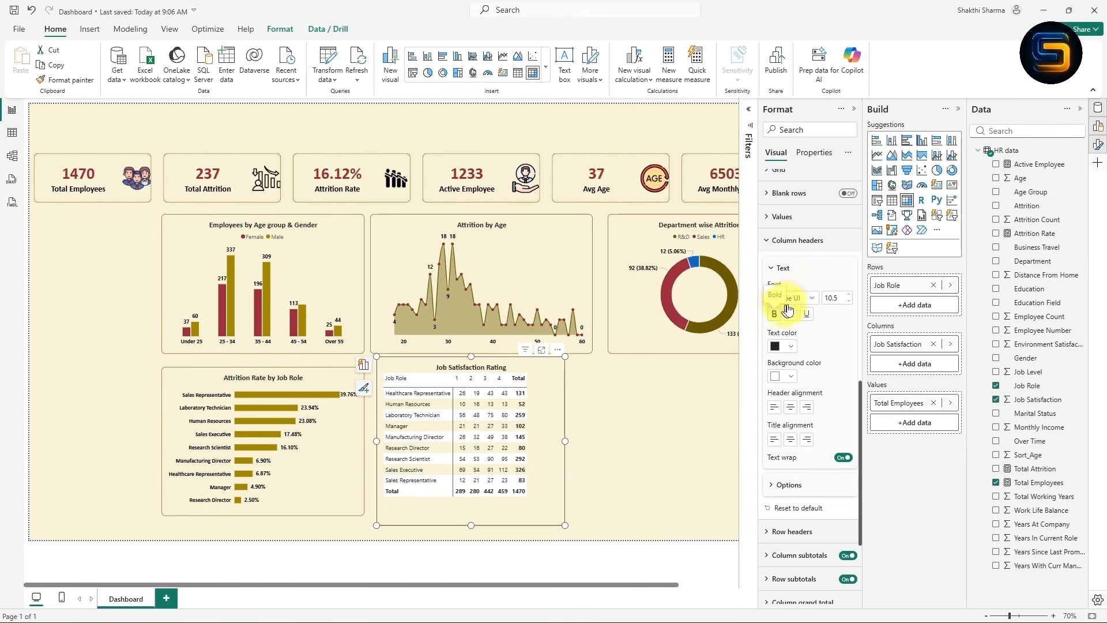
pyautogui.click(794, 303)
pyautogui.scroll(5, 801, 340)
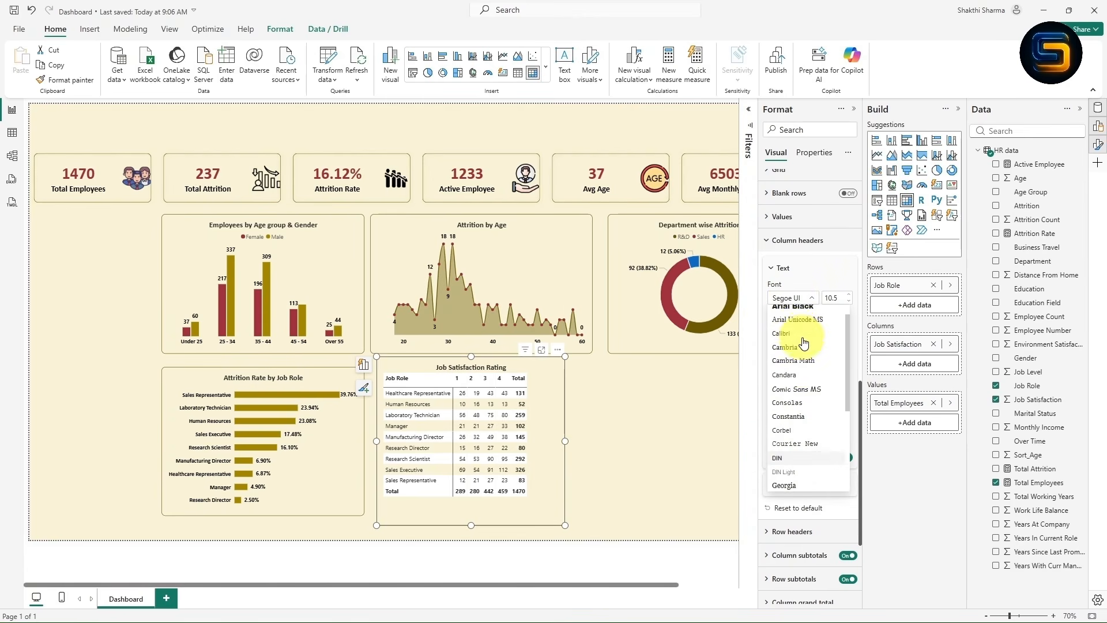
pyautogui.click(802, 352)
# - Give the matrix's column headers a golden yellow background
pyautogui.scroll(-2, 790, 317)
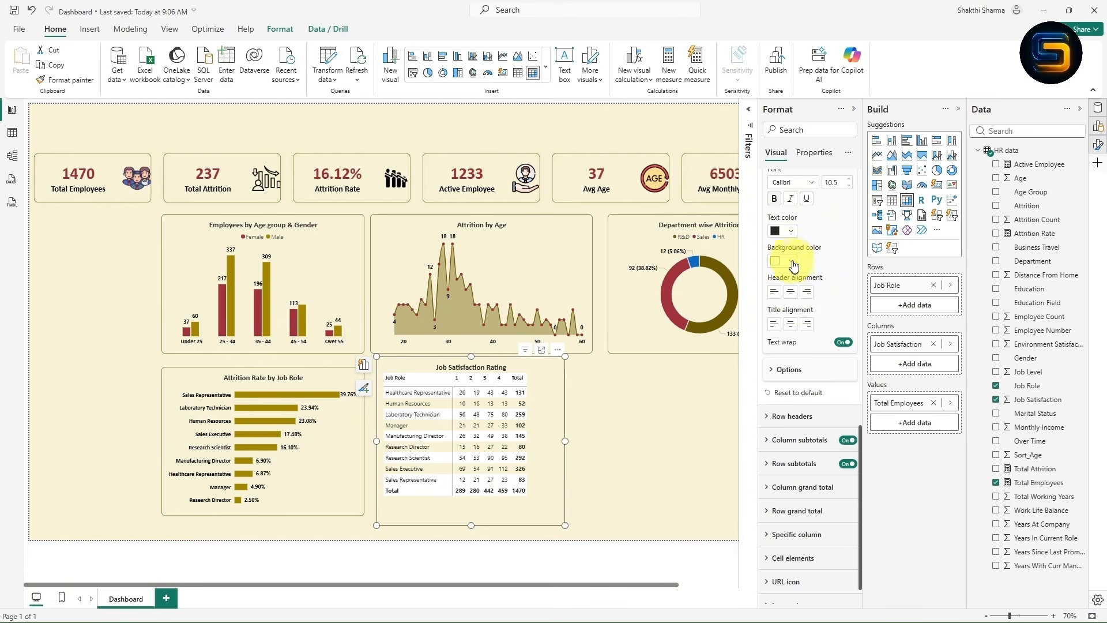
pyautogui.click(792, 261)
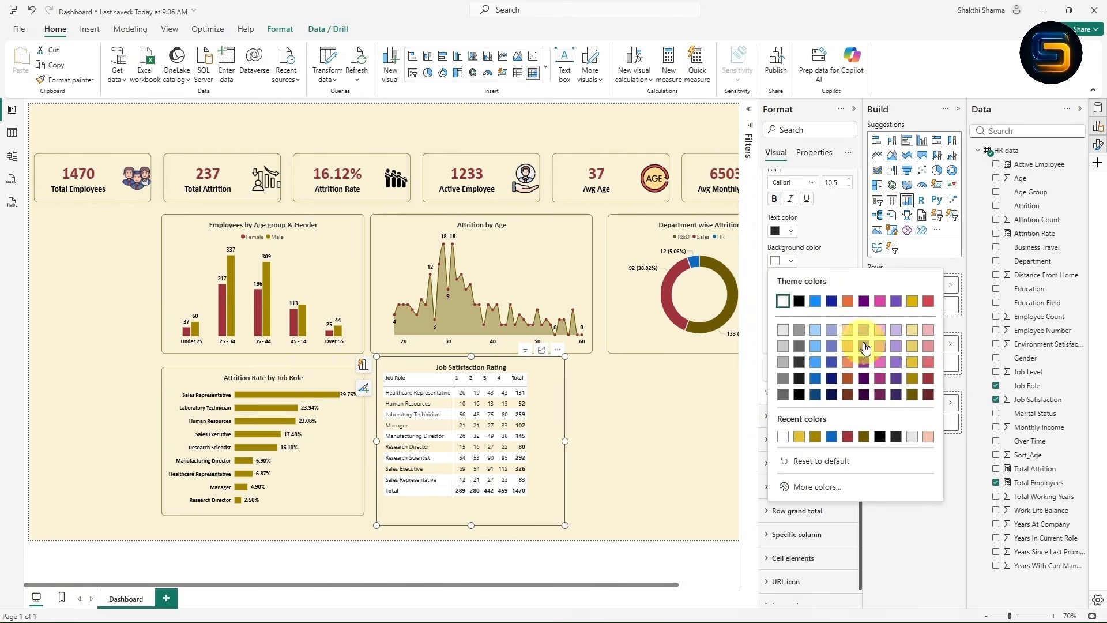
pyautogui.click(912, 366)
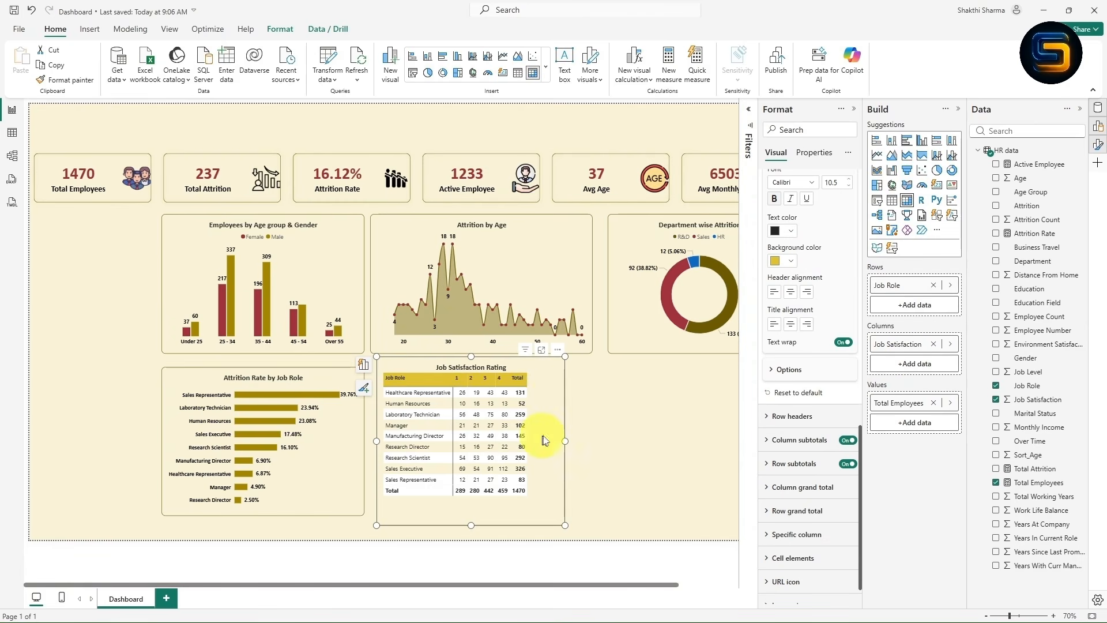
# - Set the matrix's row headers to bold Calibri
pyautogui.scroll(-2, 780, 277)
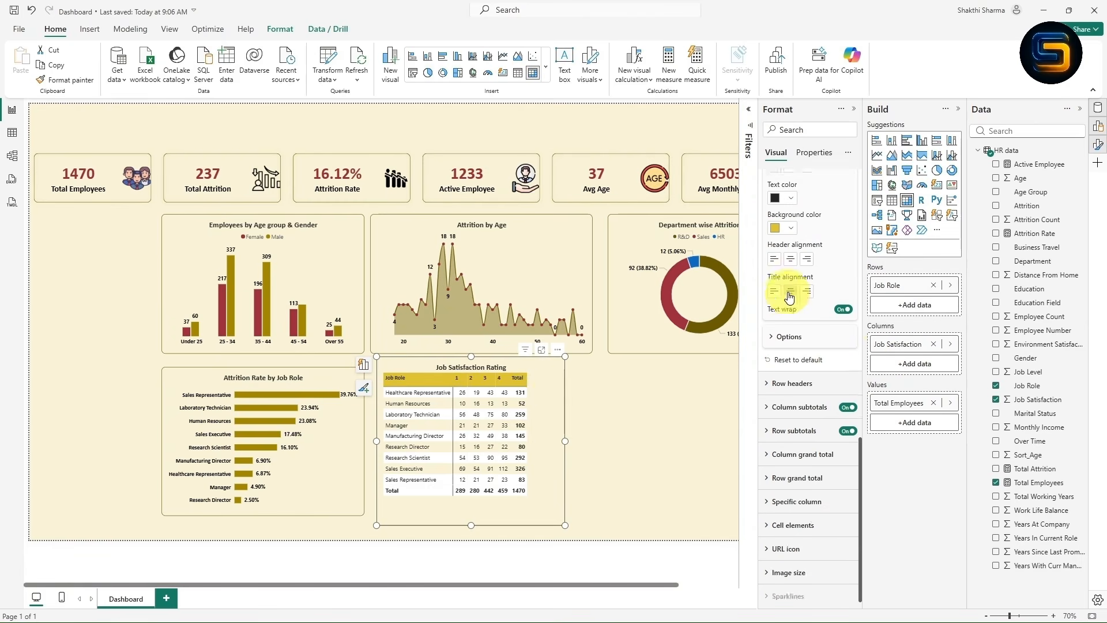
pyautogui.click(769, 381)
pyautogui.scroll(-4, 807, 374)
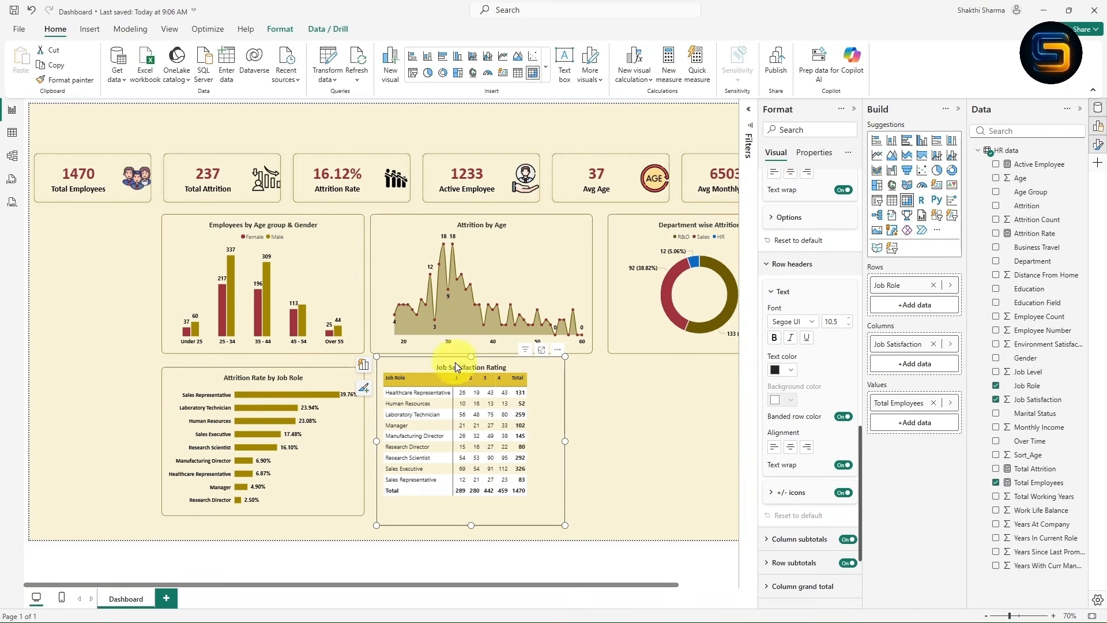
pyautogui.click(806, 321)
pyautogui.click(806, 321)
pyautogui.click(799, 321)
pyautogui.scroll(5, 799, 374)
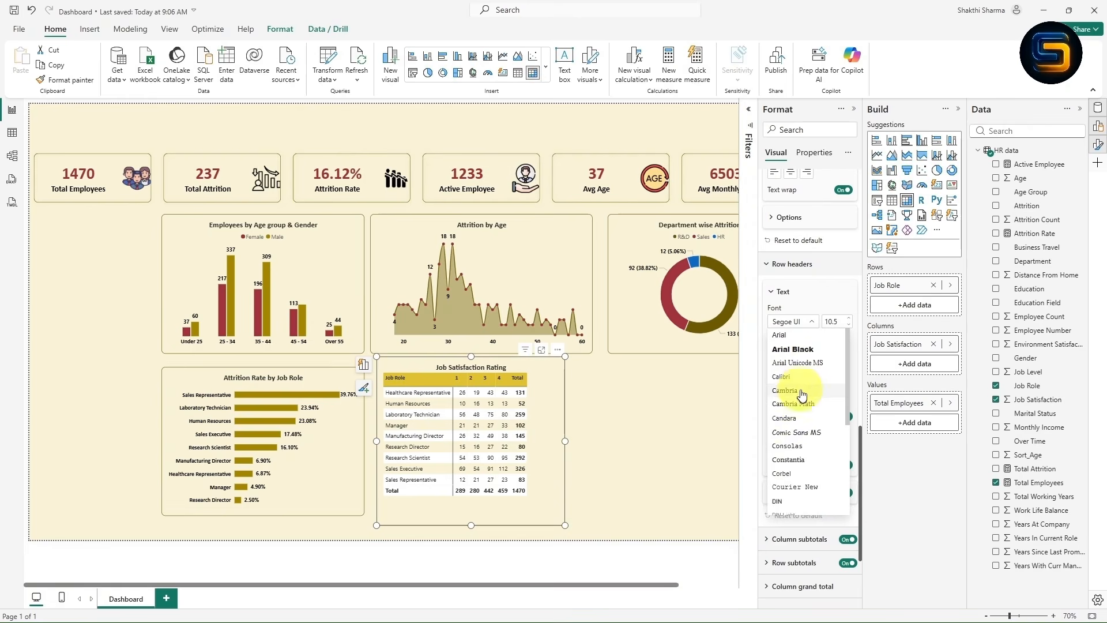
pyautogui.click(797, 377)
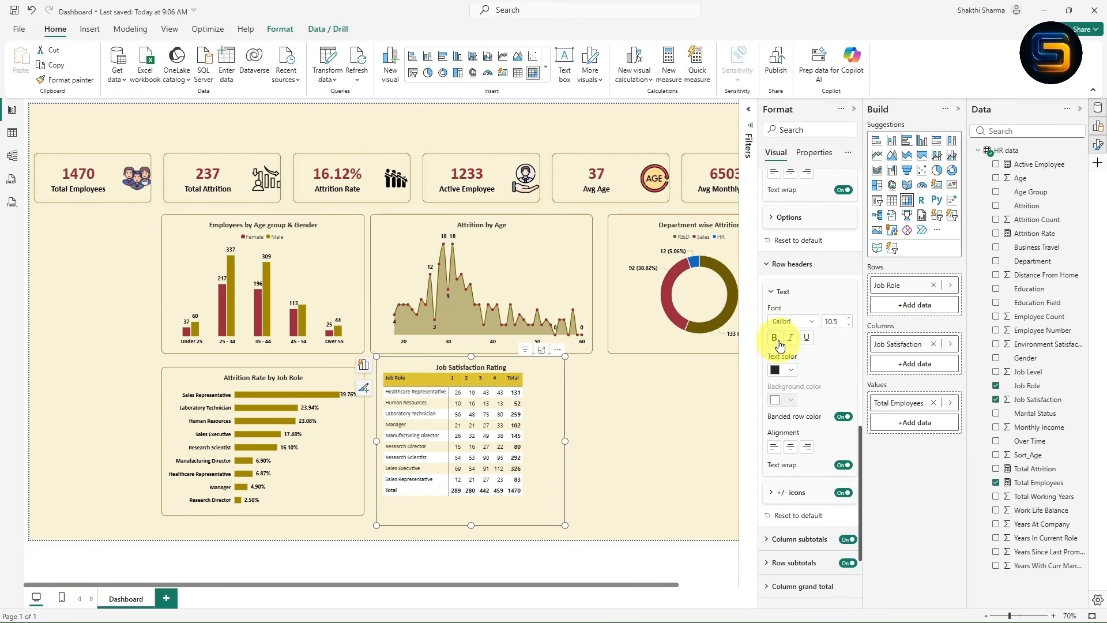
pyautogui.click(774, 337)
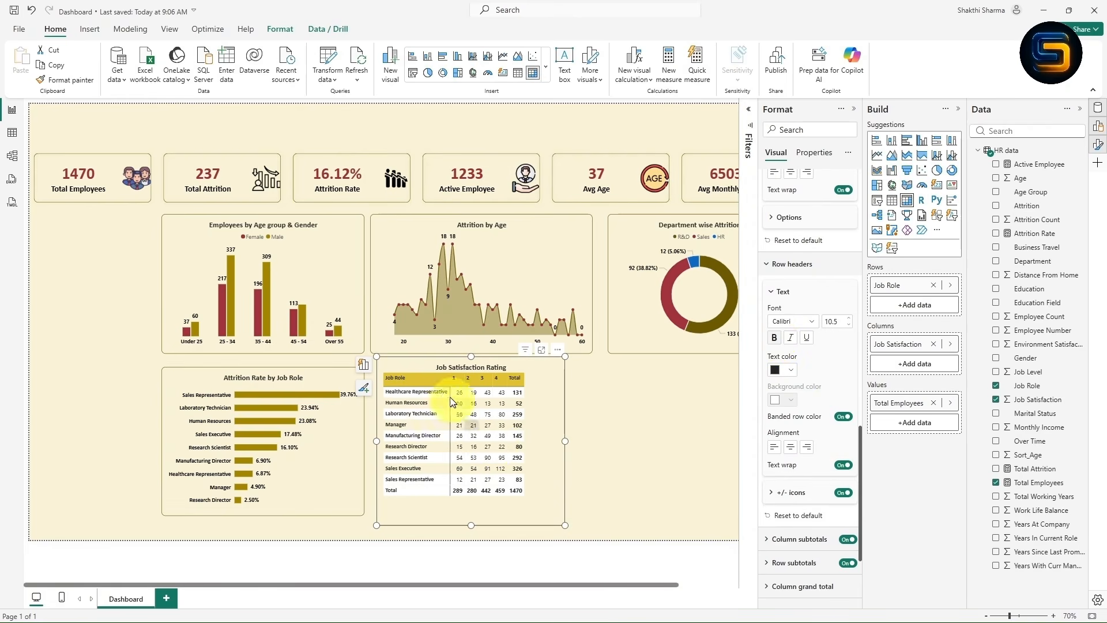
pyautogui.click(843, 417)
pyautogui.click(791, 401)
pyautogui.click(791, 402)
pyautogui.click(842, 418)
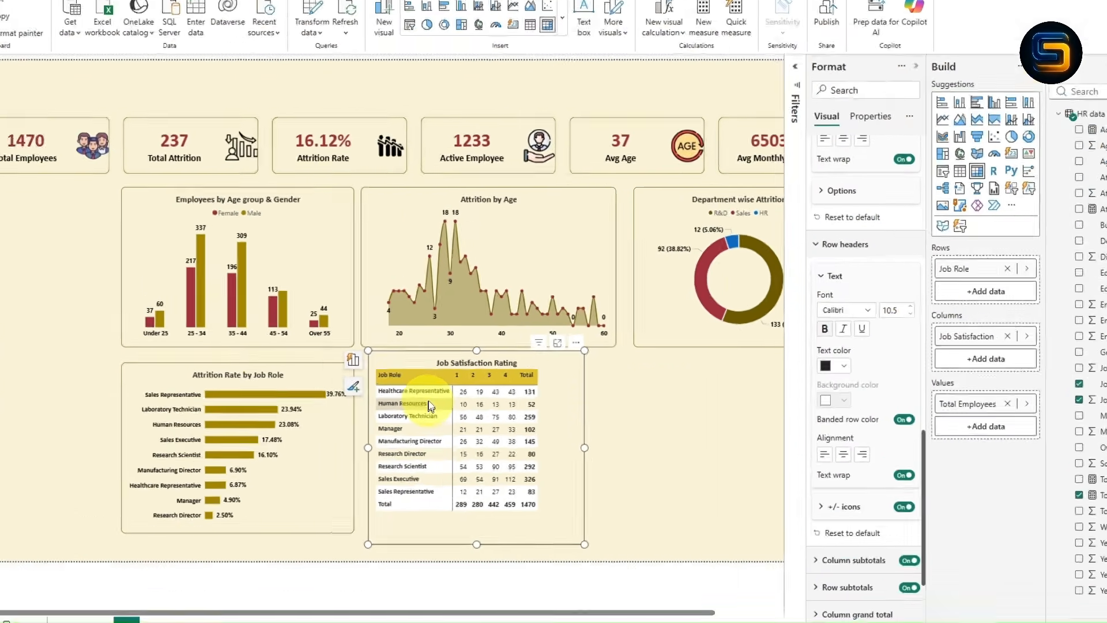
# - Turn on background color conditional formatting for the matrix's Total Employees cell elements
pyautogui.scroll(-3, 804, 404)
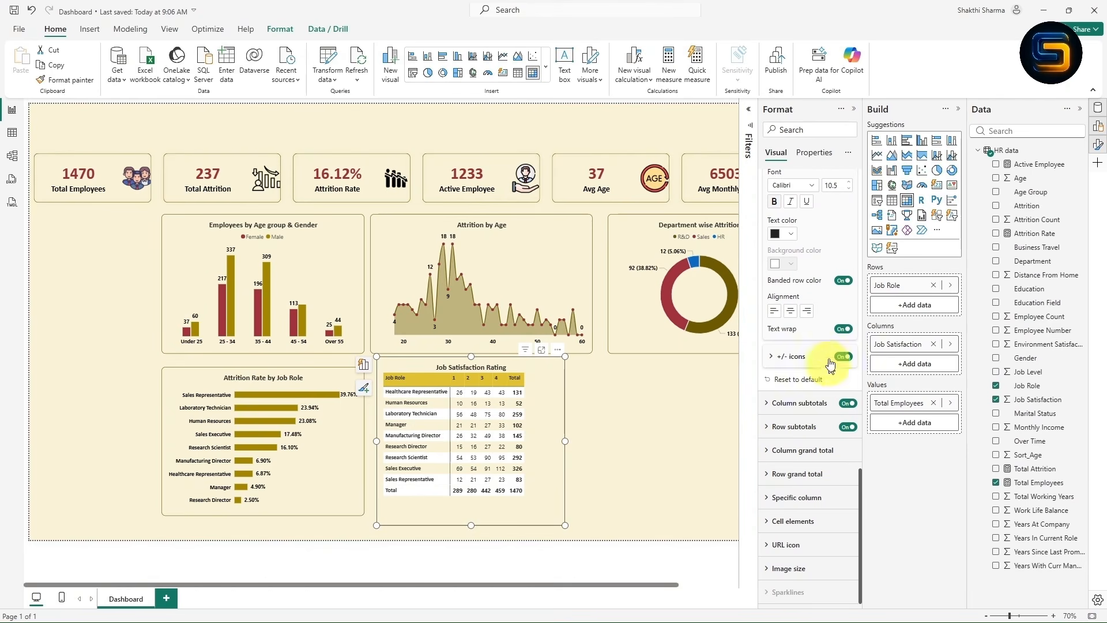
pyautogui.click(847, 403)
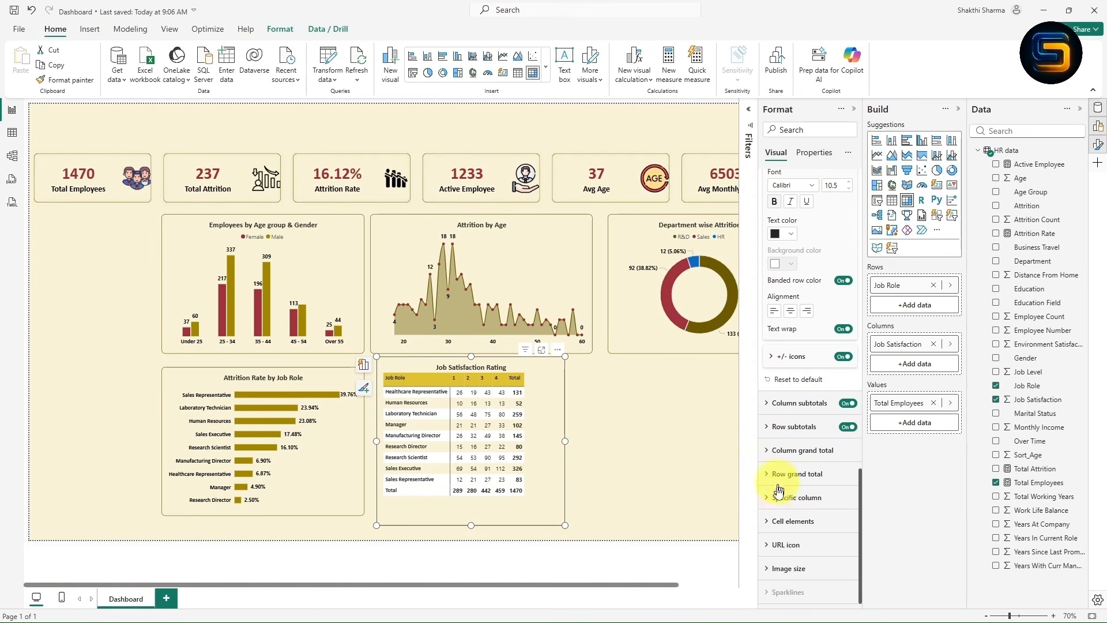
pyautogui.click(773, 522)
pyautogui.scroll(-3, 807, 461)
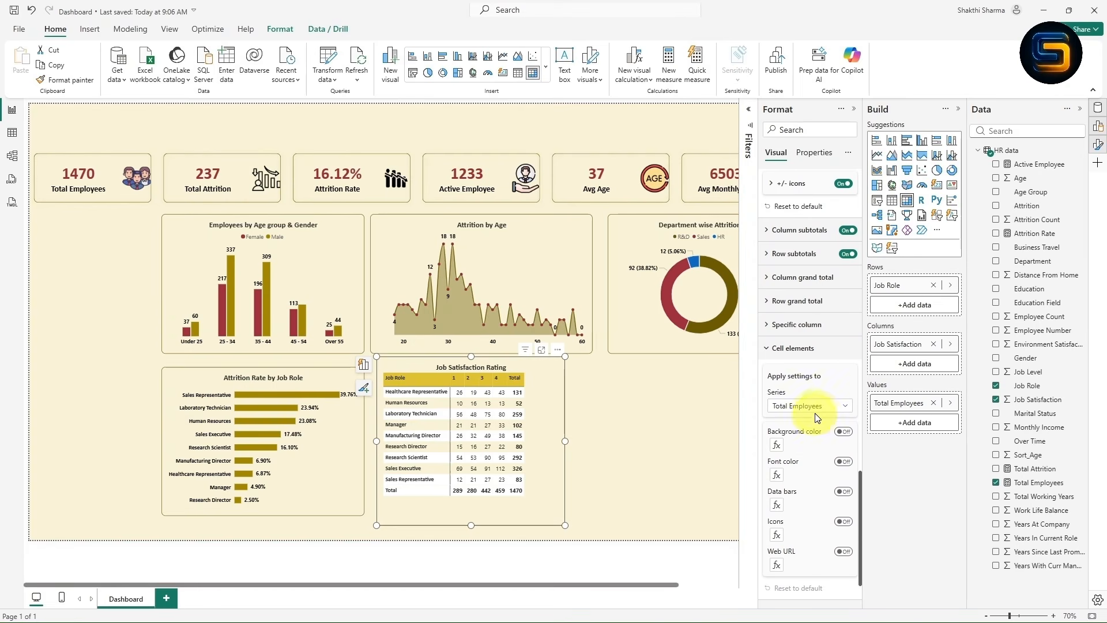
pyautogui.click(842, 432)
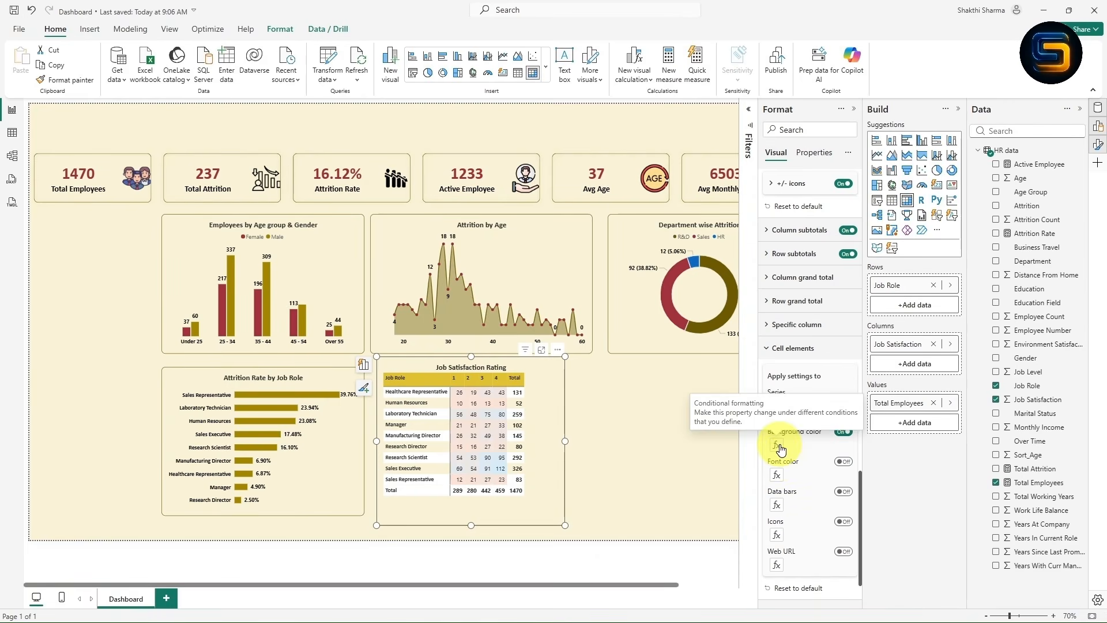
# - Set the cell background gradient to run from light yellow at the lowest value to dark olive at the highest
pyautogui.click(776, 445)
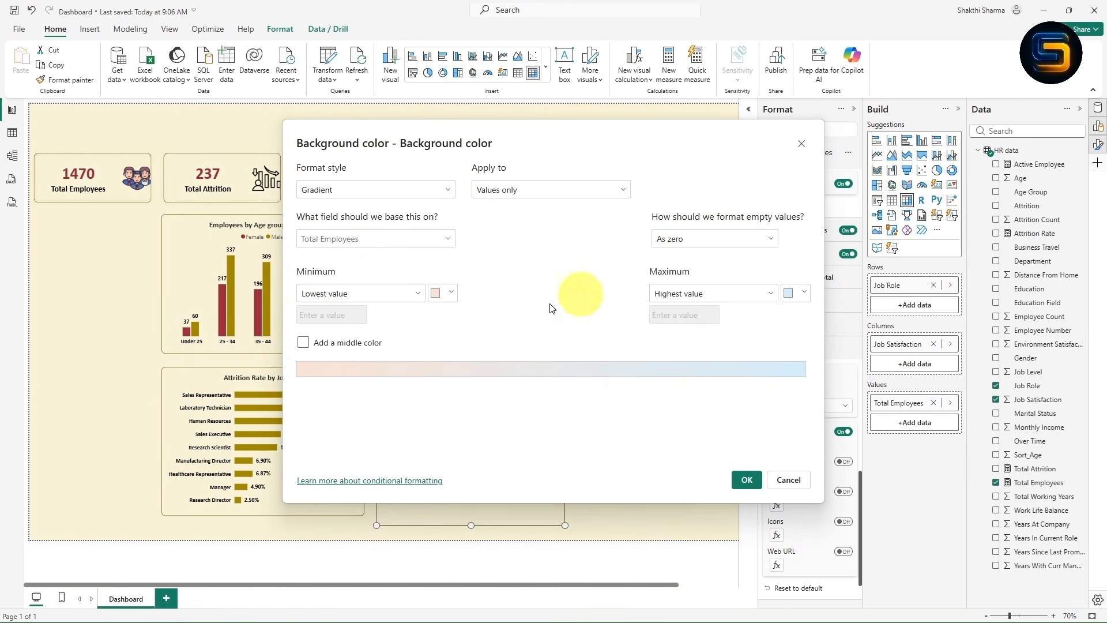
pyautogui.click(453, 293)
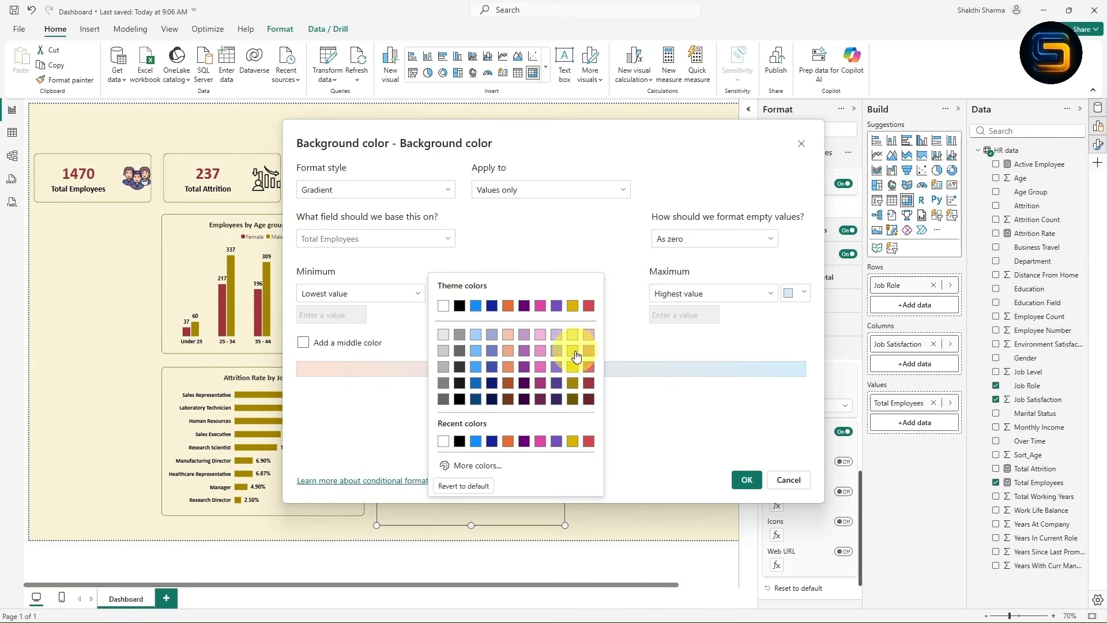
pyautogui.click(575, 340)
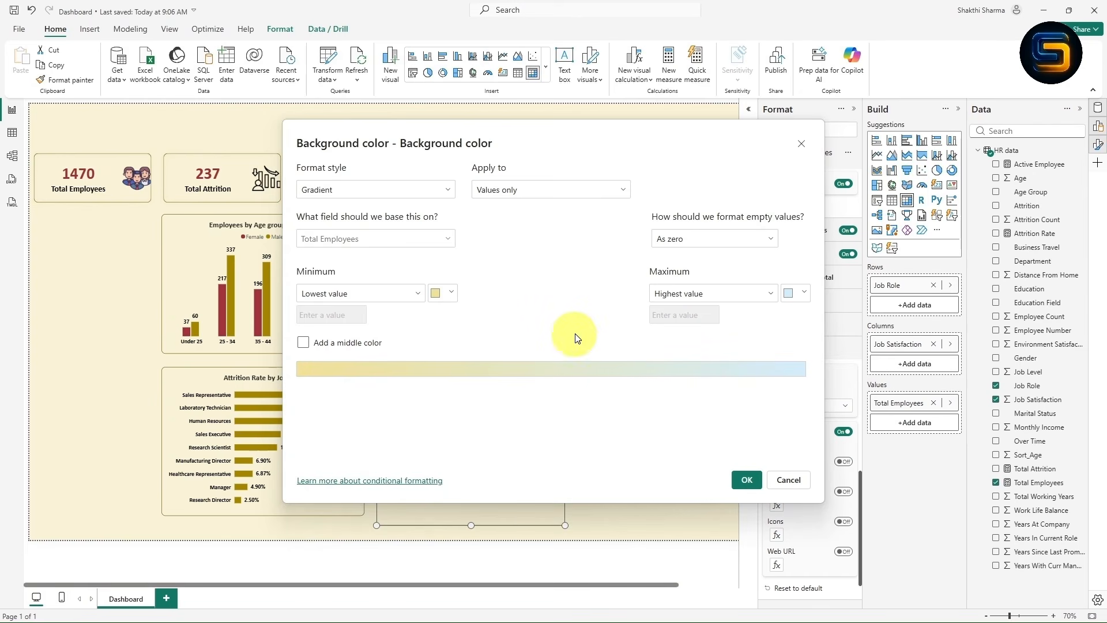
pyautogui.click(804, 293)
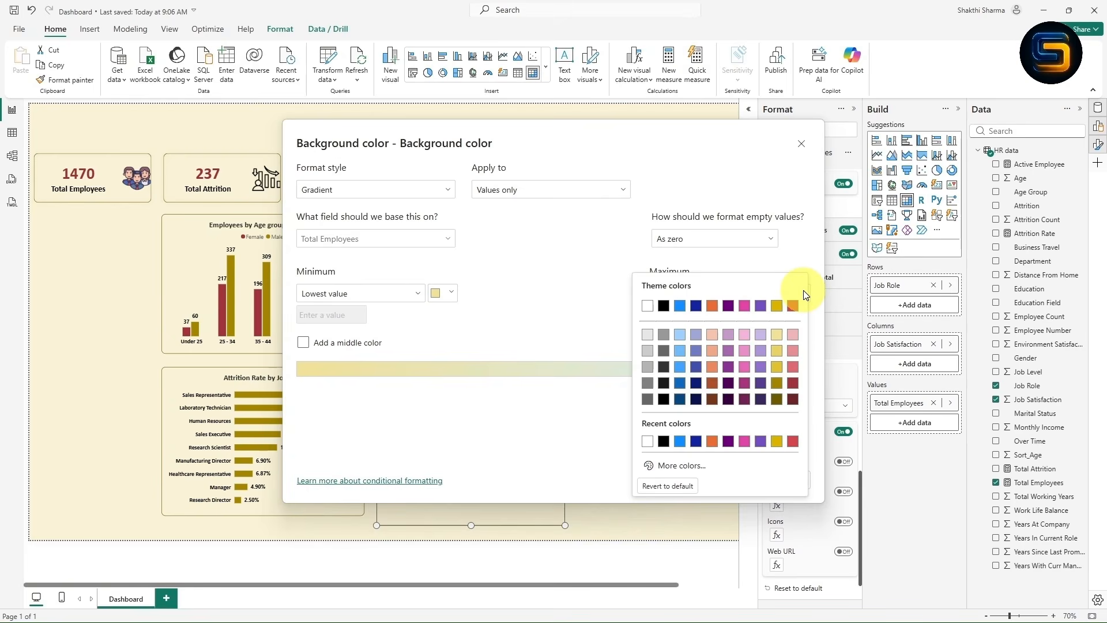
pyautogui.click(778, 398)
pyautogui.click(746, 479)
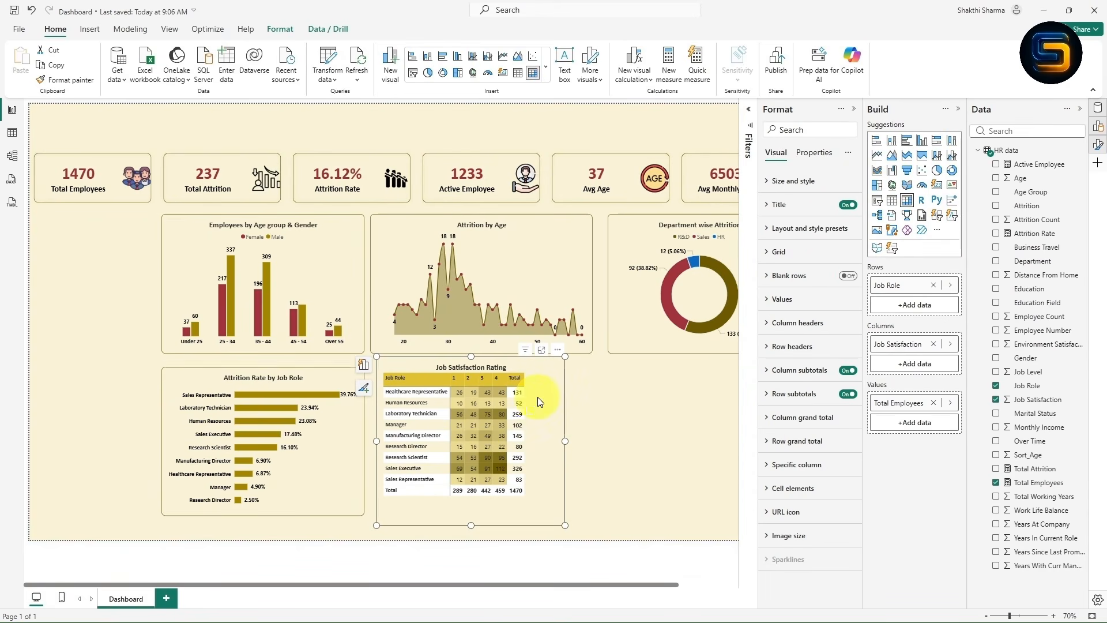
# - Set the background color of the matrix's values to the lightest yellow theme shade
pyautogui.click(769, 299)
pyautogui.scroll(-1, 786, 331)
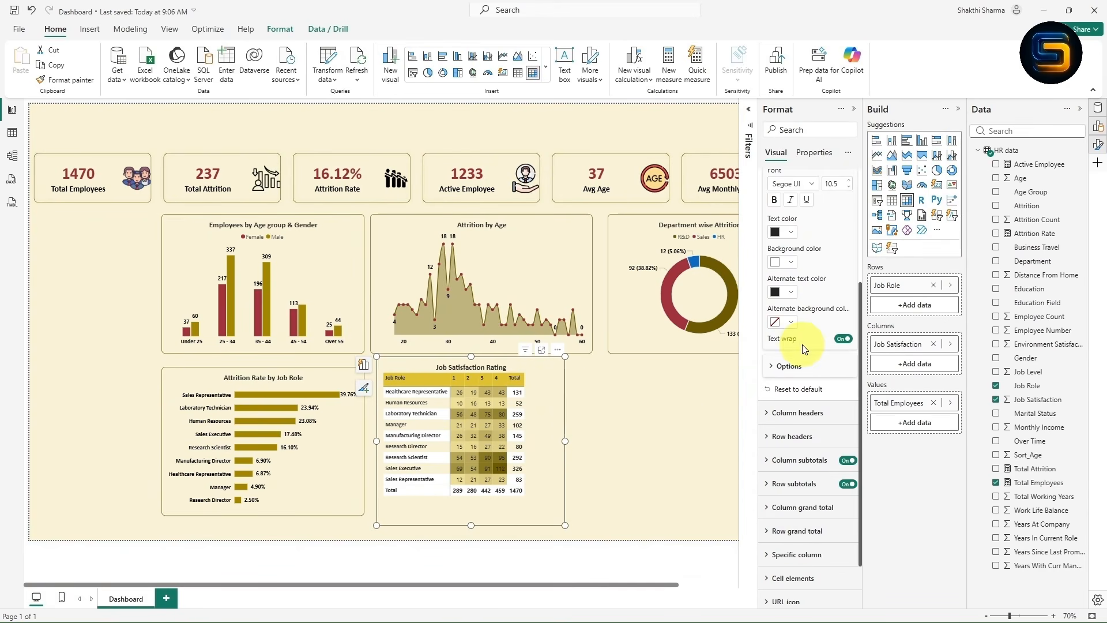
pyautogui.click(791, 264)
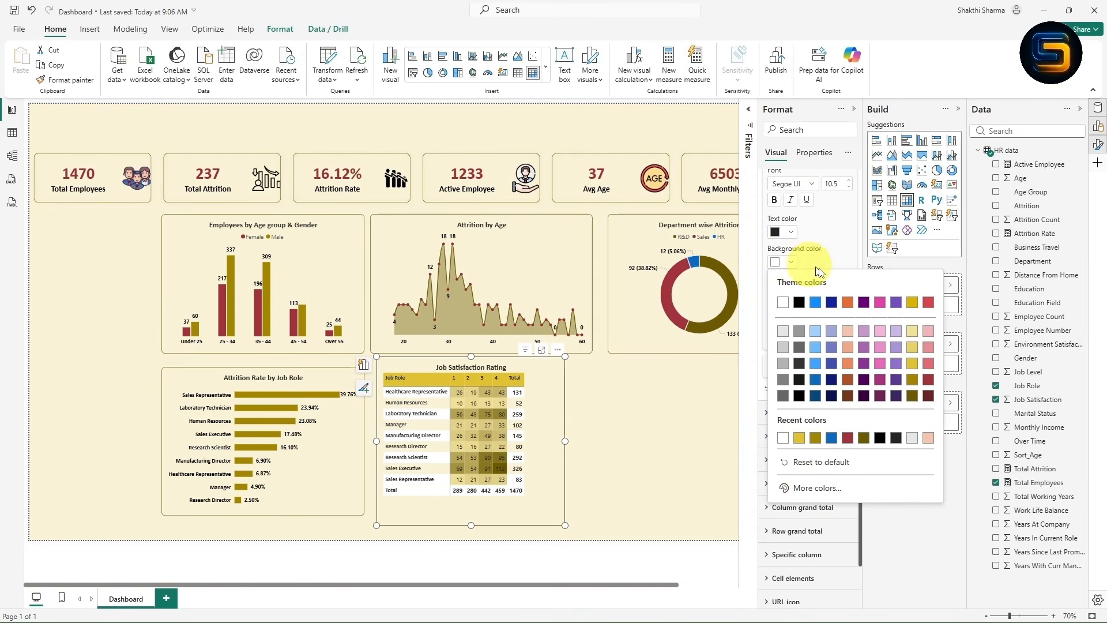
pyautogui.click(912, 331)
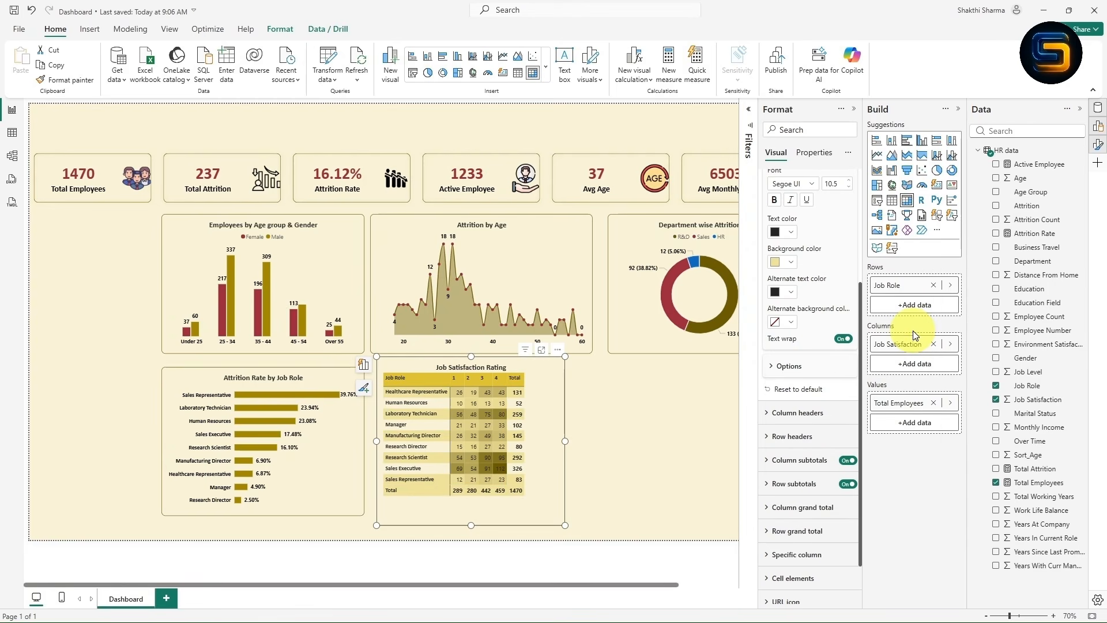
# - Try red as the matrix values' alternate background color, then settle on a slightly darker yellow shade
pyautogui.click(793, 324)
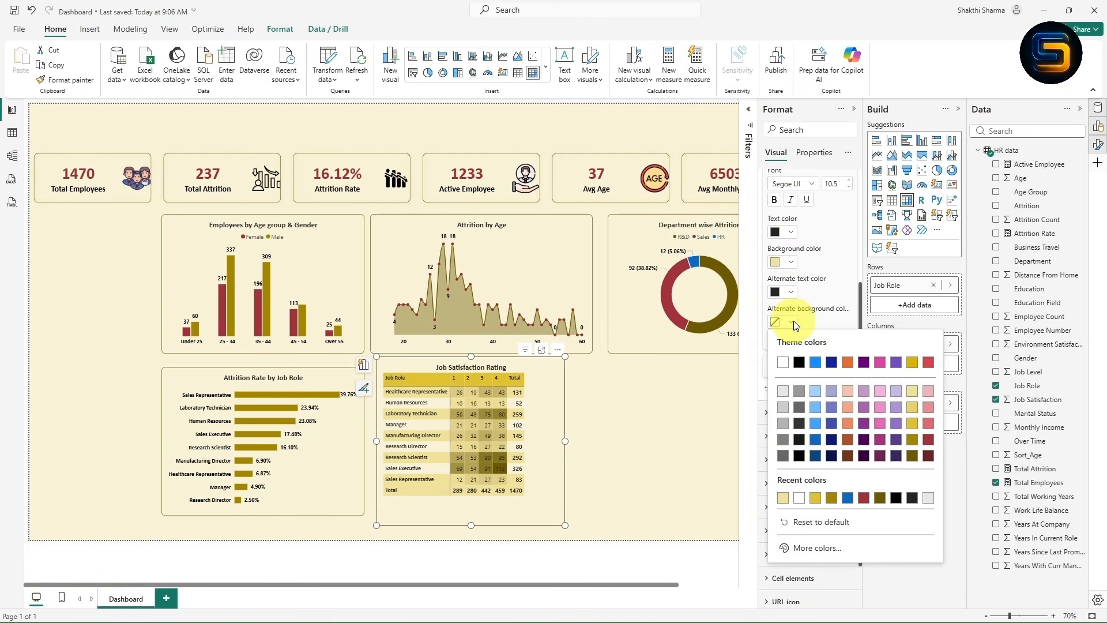
pyautogui.click(928, 423)
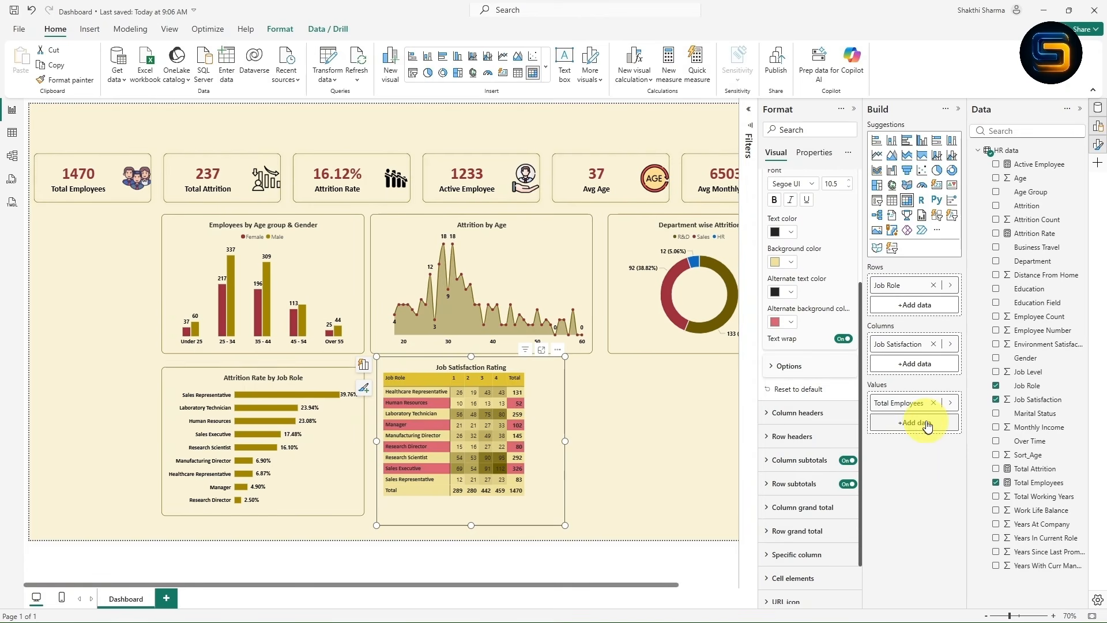
pyautogui.click(791, 321)
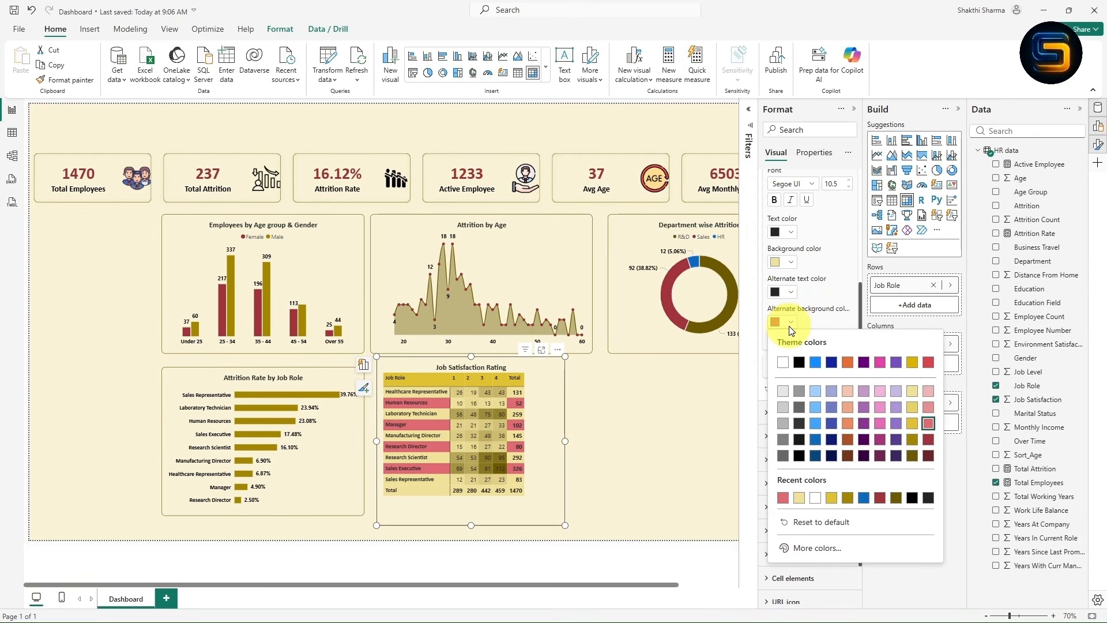
pyautogui.click(912, 408)
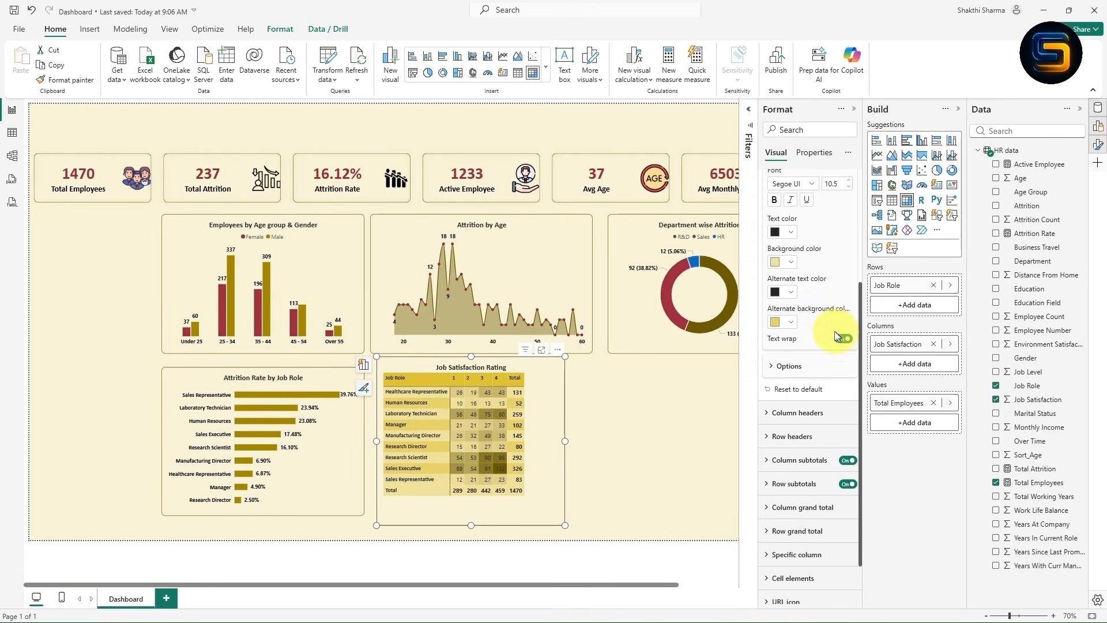
pyautogui.click(689, 396)
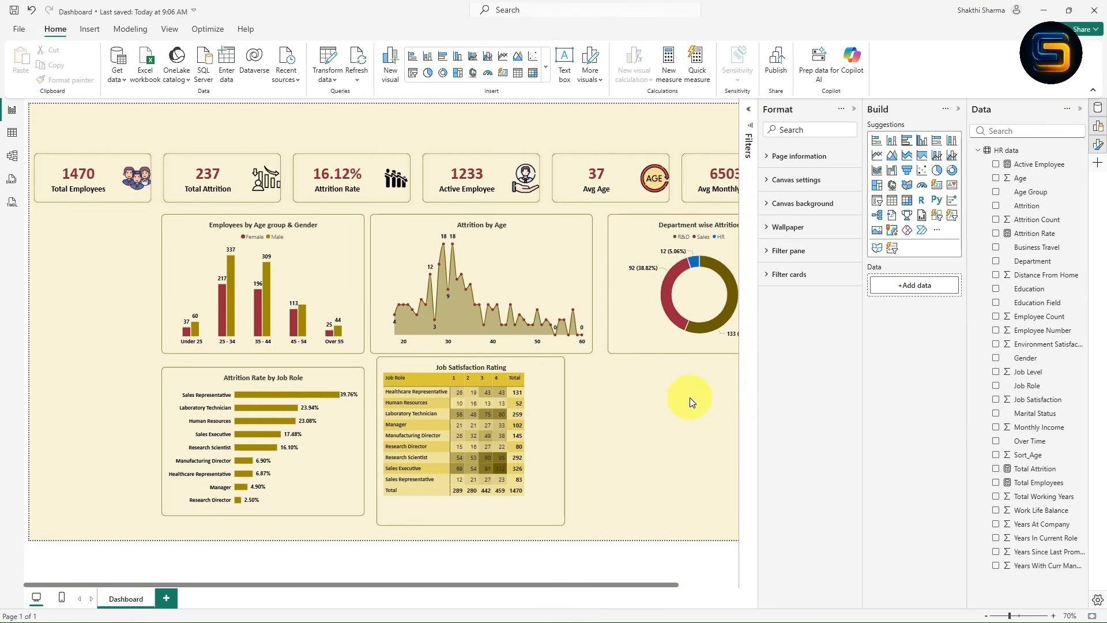
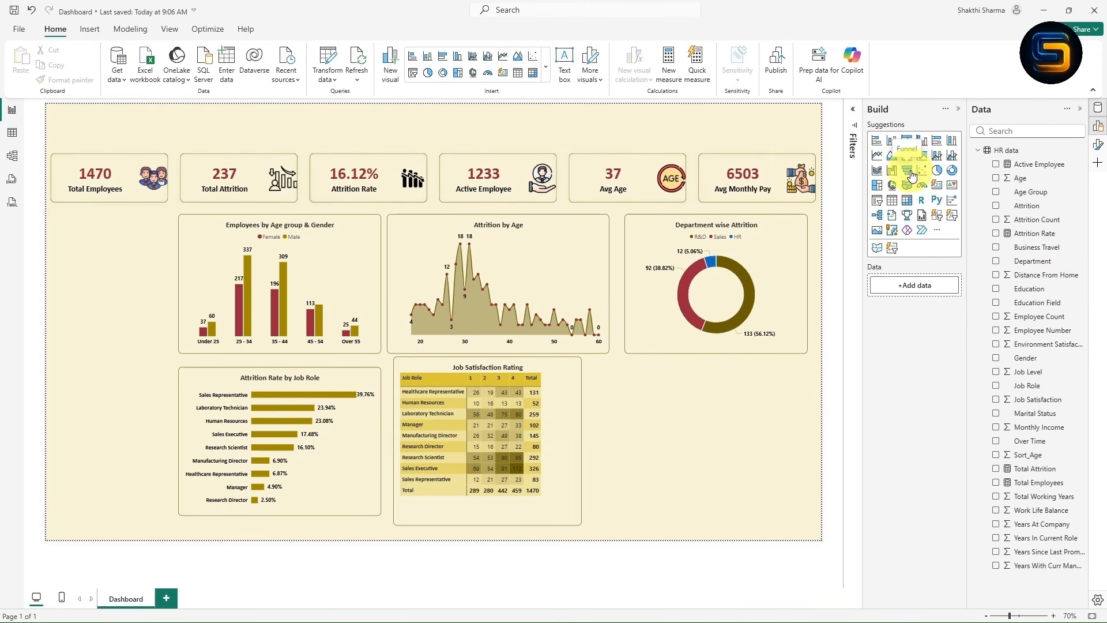
# - Add a funnel chart beside the job satisfaction matrix with Education Field as category and Total Attrition as values
pyautogui.click(909, 173)
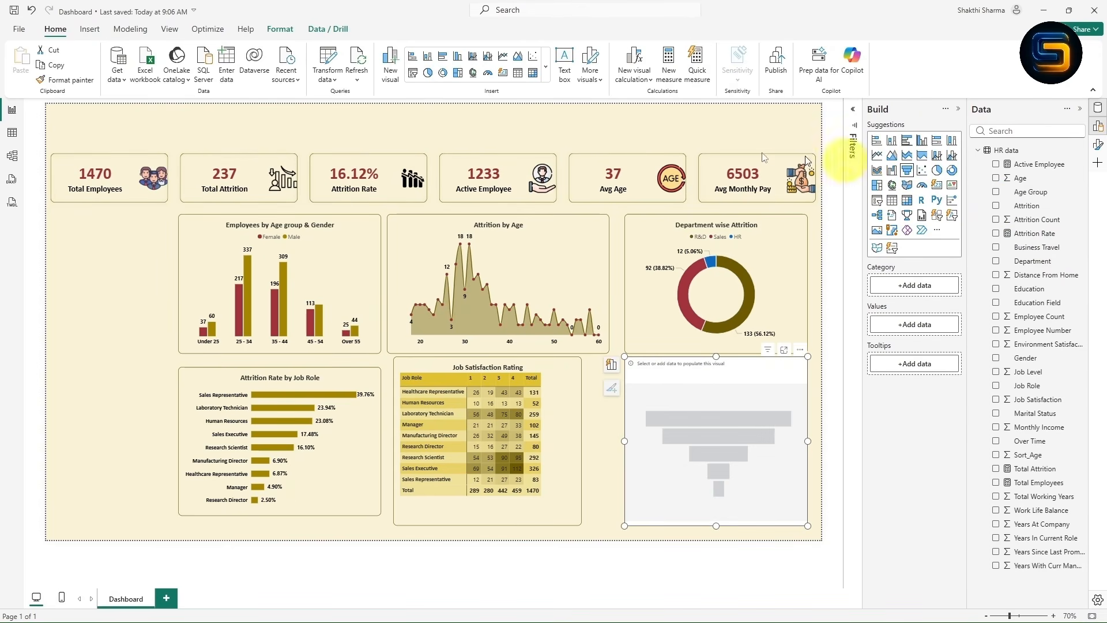
pyautogui.moveTo(688, 387); pyautogui.dragTo(658, 392)
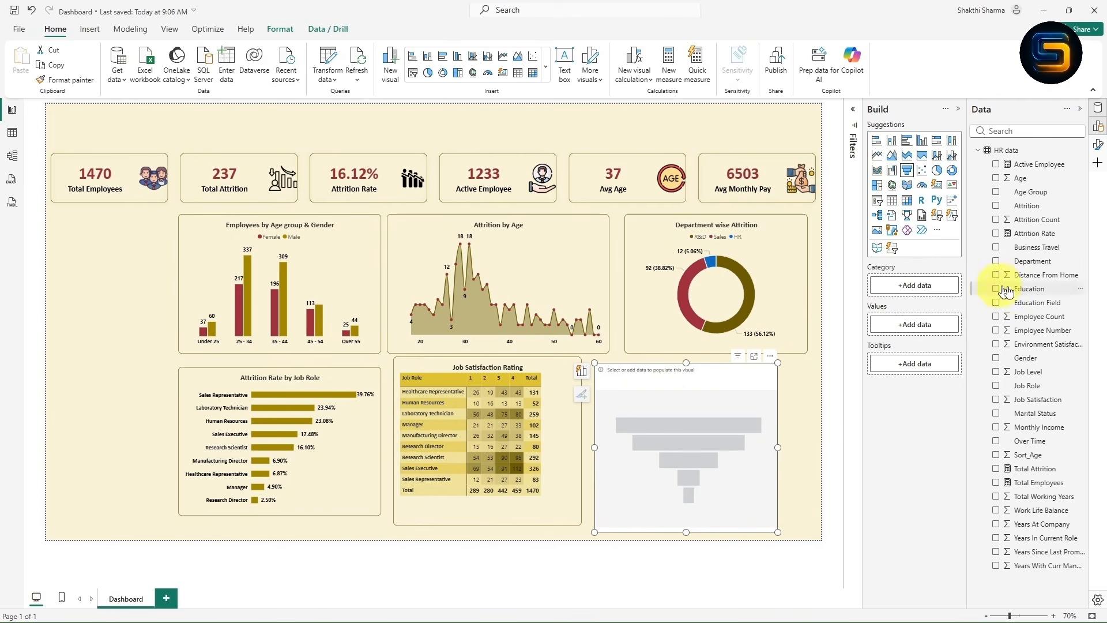
pyautogui.moveTo(1015, 295); pyautogui.dragTo(919, 282)
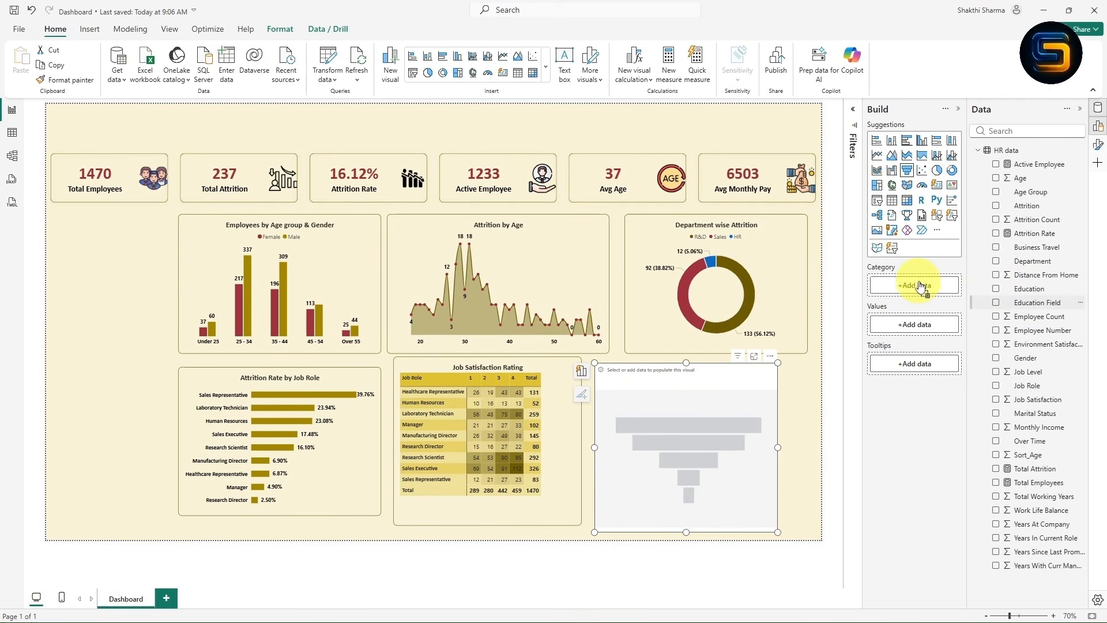
pyautogui.moveTo(1035, 468); pyautogui.dragTo(926, 344)
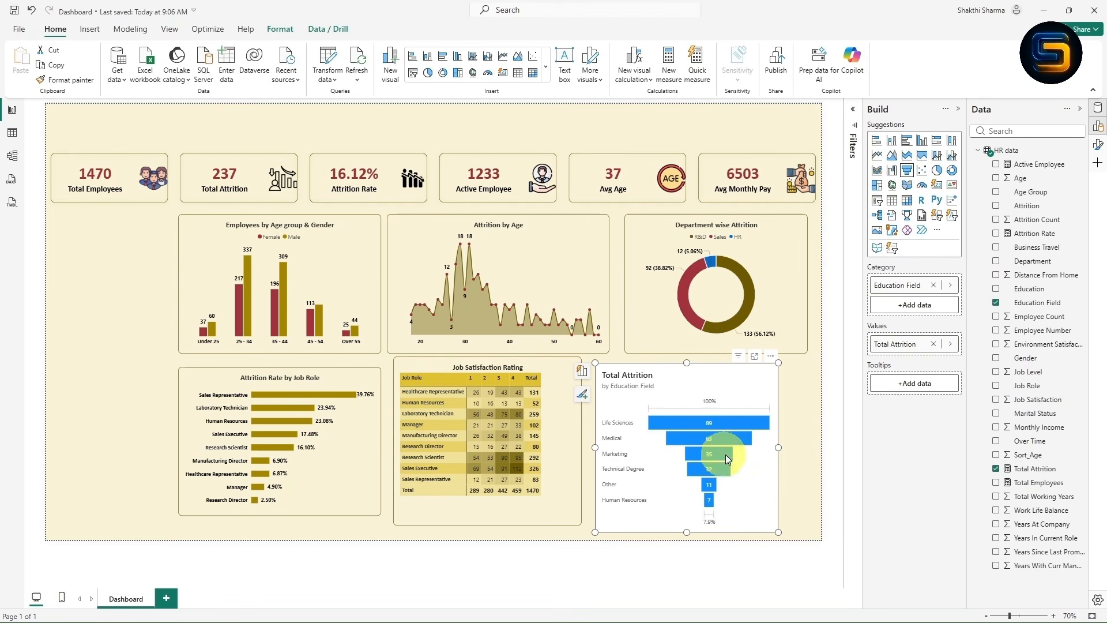
# - Copy the formatting of the Attrition Rate by Job Role chart onto the education field funnel chart
pyautogui.click(365, 484)
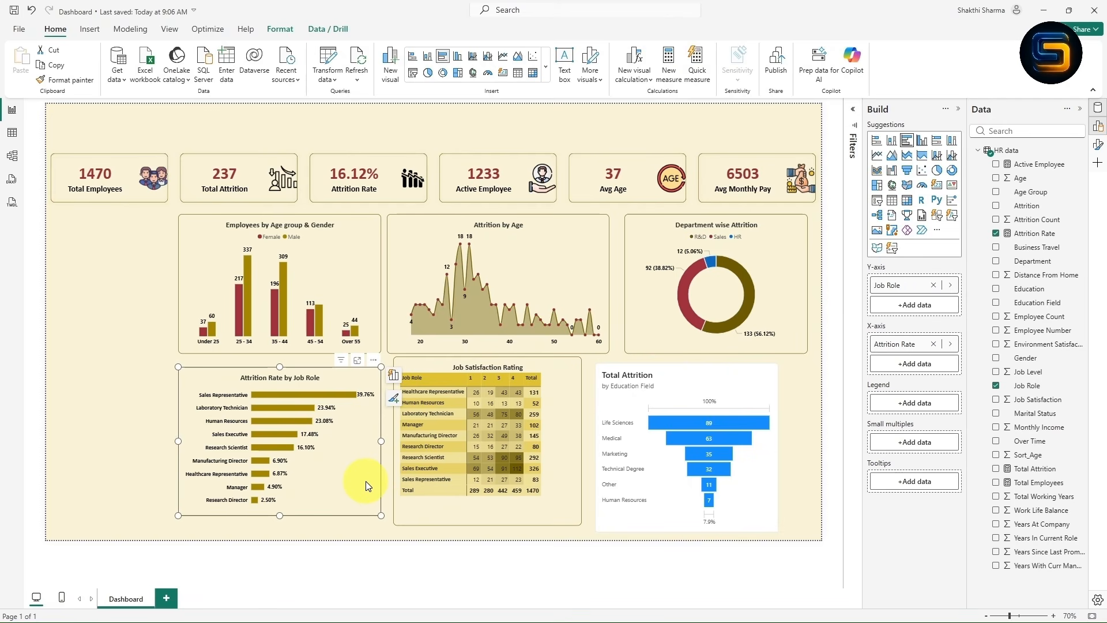
pyautogui.click(77, 85)
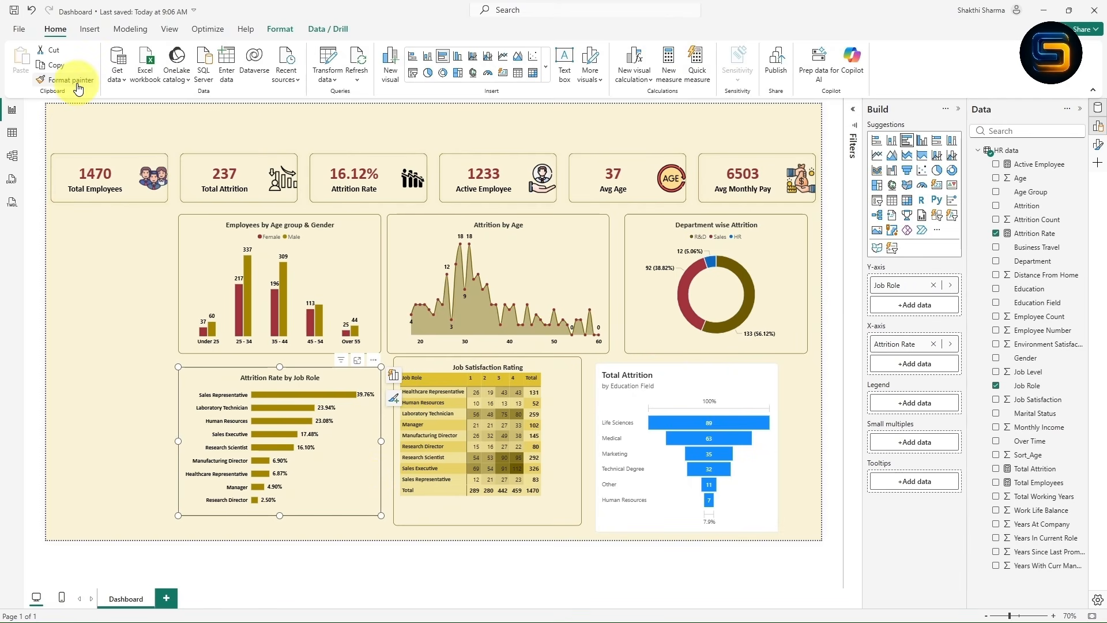
pyautogui.click(695, 379)
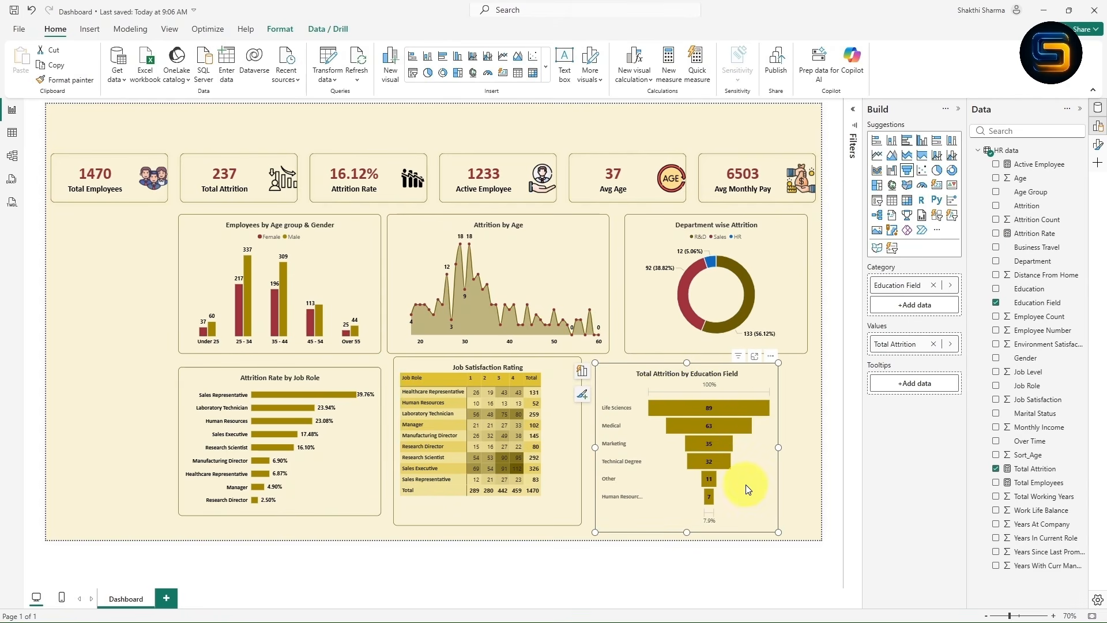
# - Shorten the funnel chart's title to "Attrition by Education Field"
pyautogui.click(1097, 147)
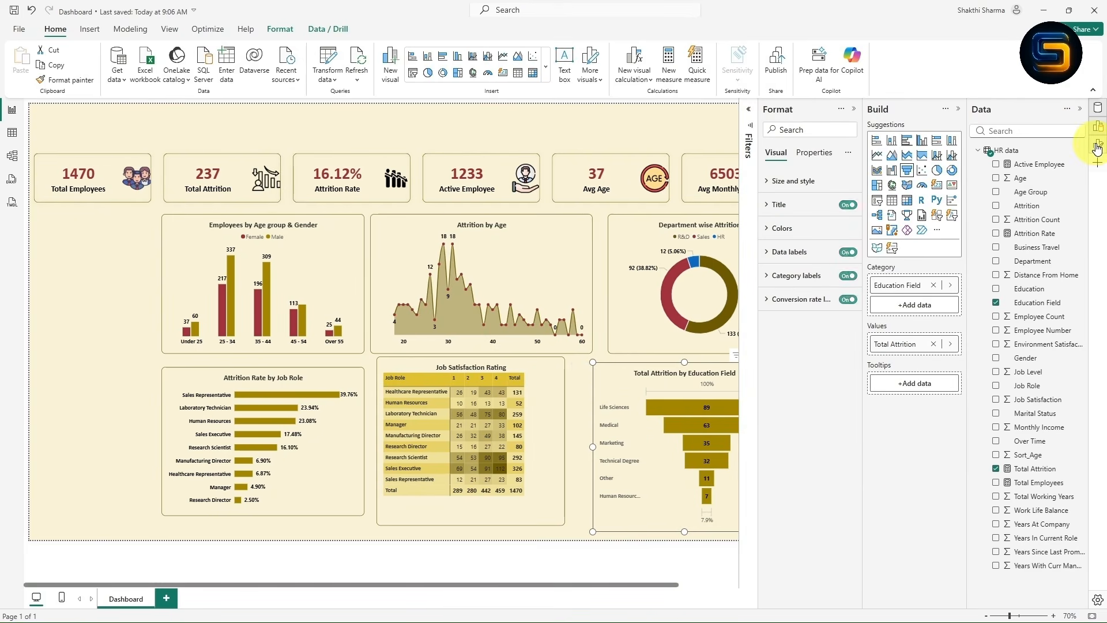
pyautogui.click(768, 208)
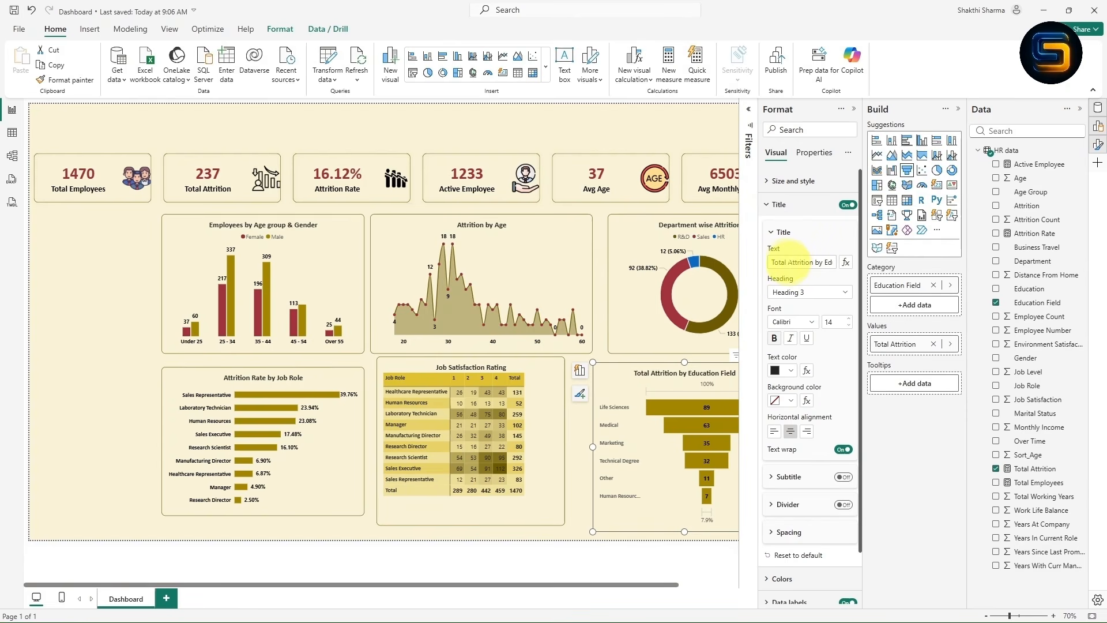
pyautogui.moveTo(782, 261); pyautogui.dragTo(768, 265)
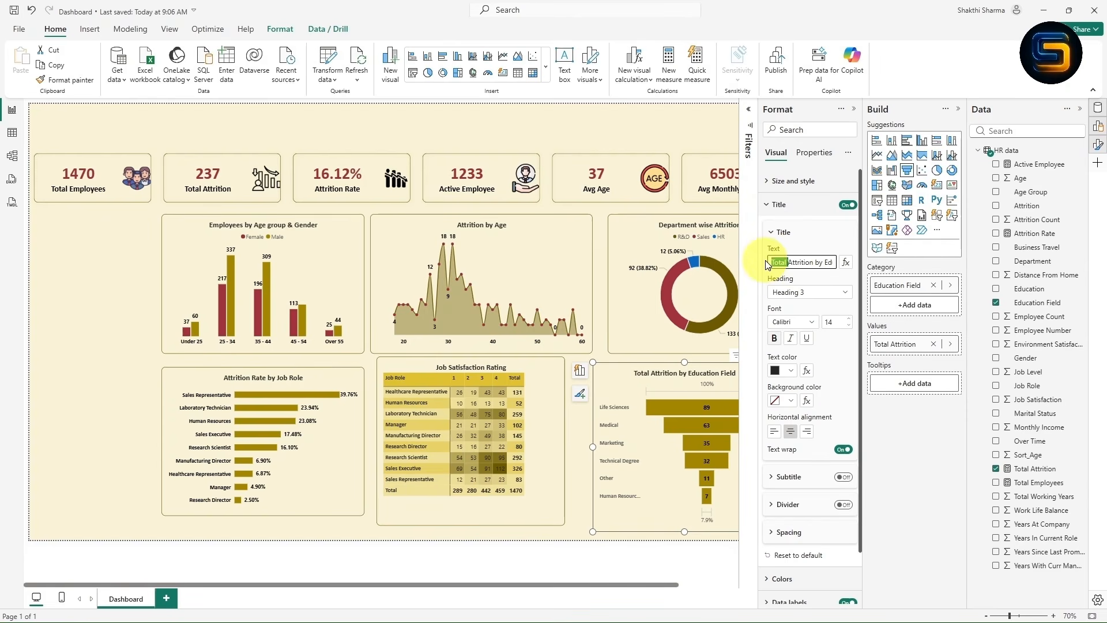
pyautogui.press('BackSpace')
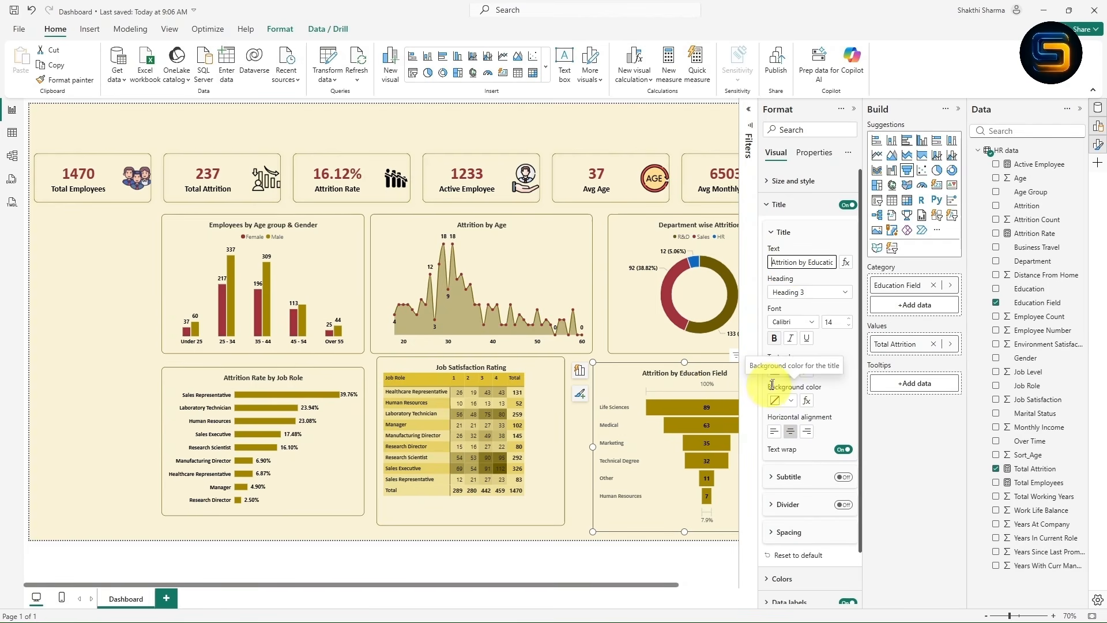
# - Make the funnel chart's category labels black and bold
pyautogui.scroll(-1, 774, 326)
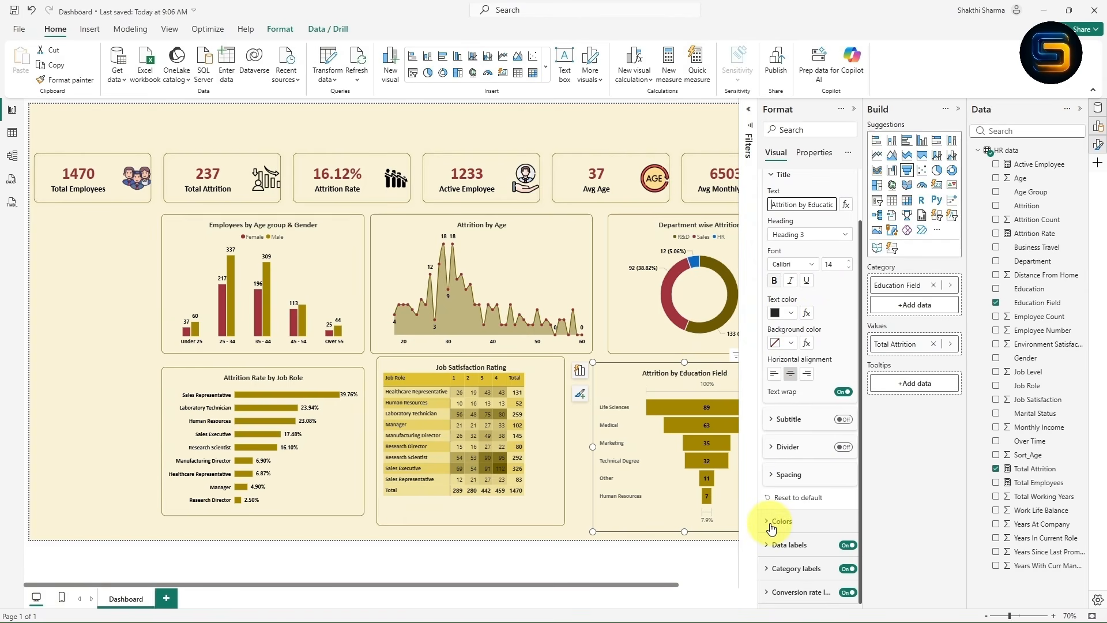
pyautogui.click(767, 571)
pyautogui.scroll(-2, 801, 490)
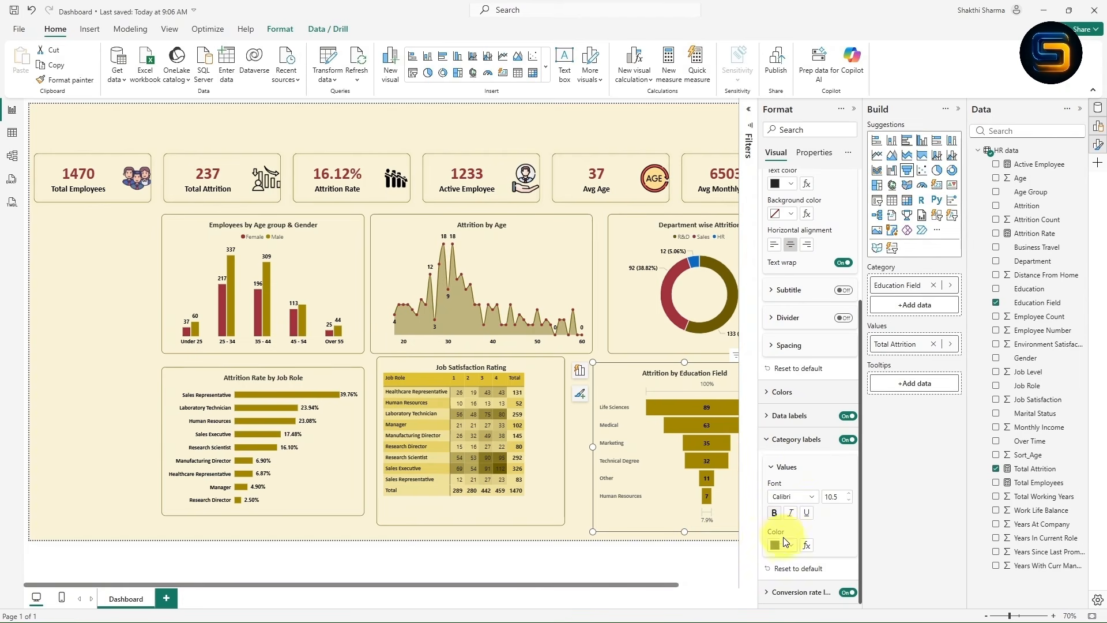
pyautogui.click(788, 546)
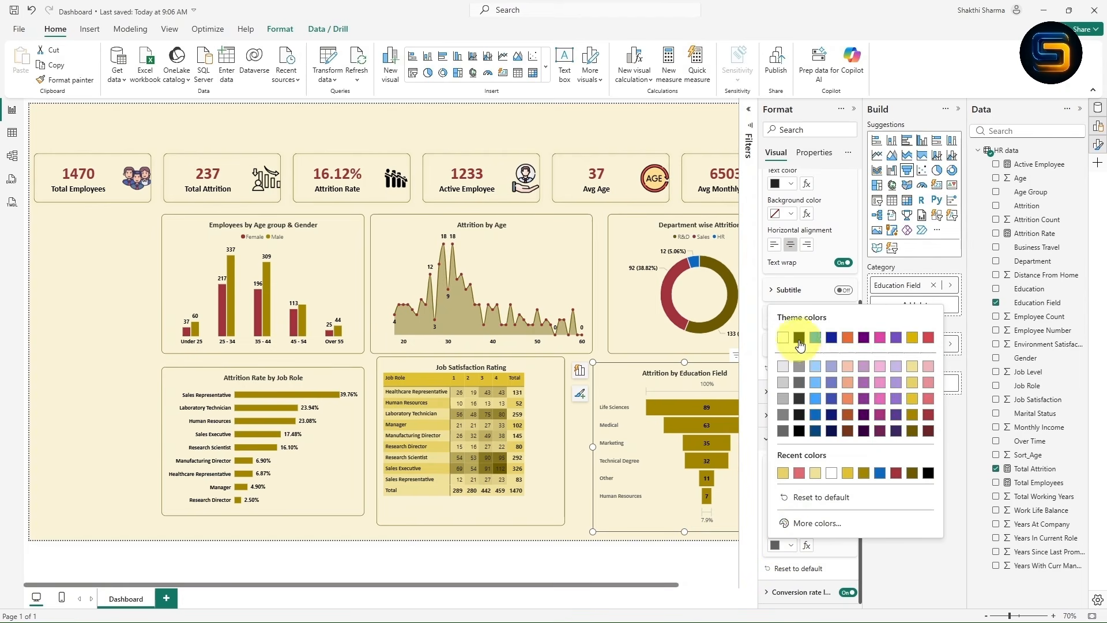
pyautogui.click(798, 340)
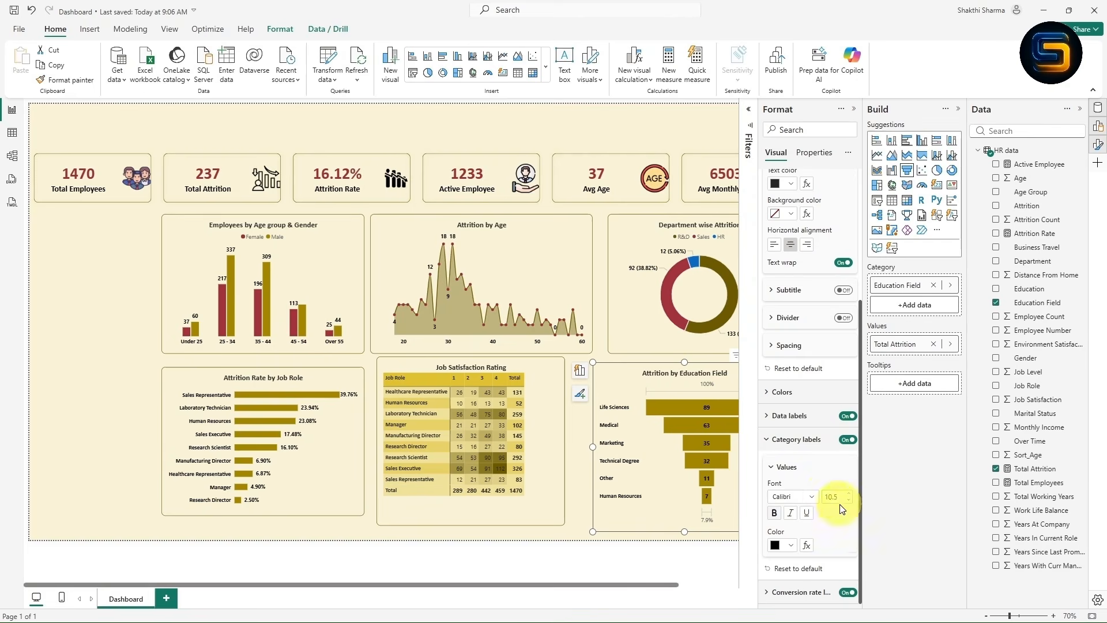
pyautogui.click(774, 515)
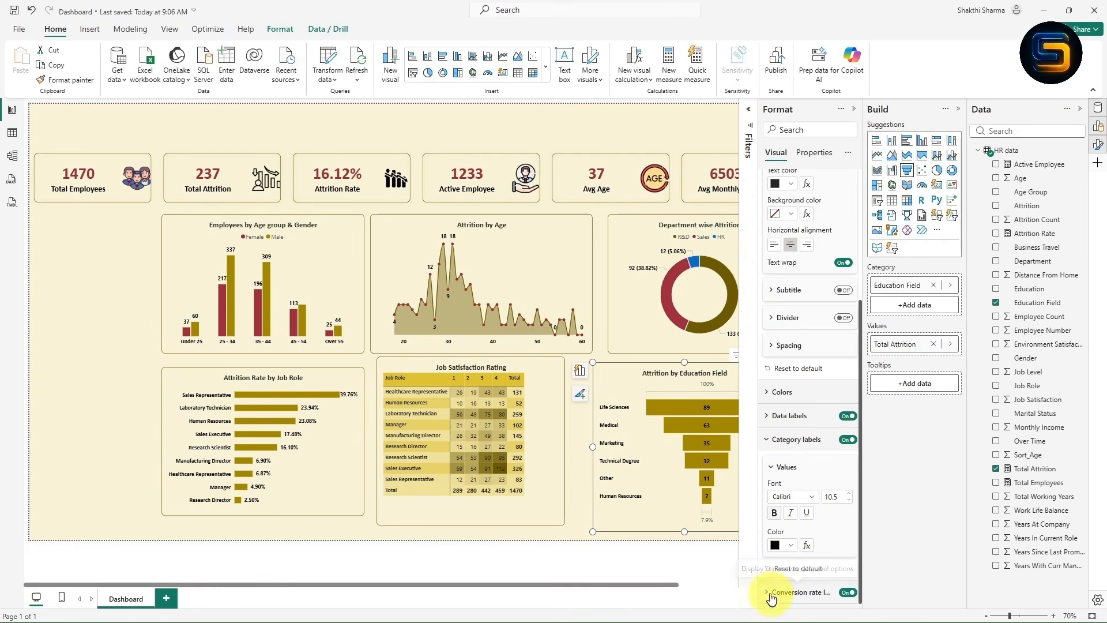
# - Set the funnel chart's conversion rate labels to dark red in the Calibri font
pyautogui.scroll(-1, 807, 565)
pyautogui.scroll(-3, 806, 565)
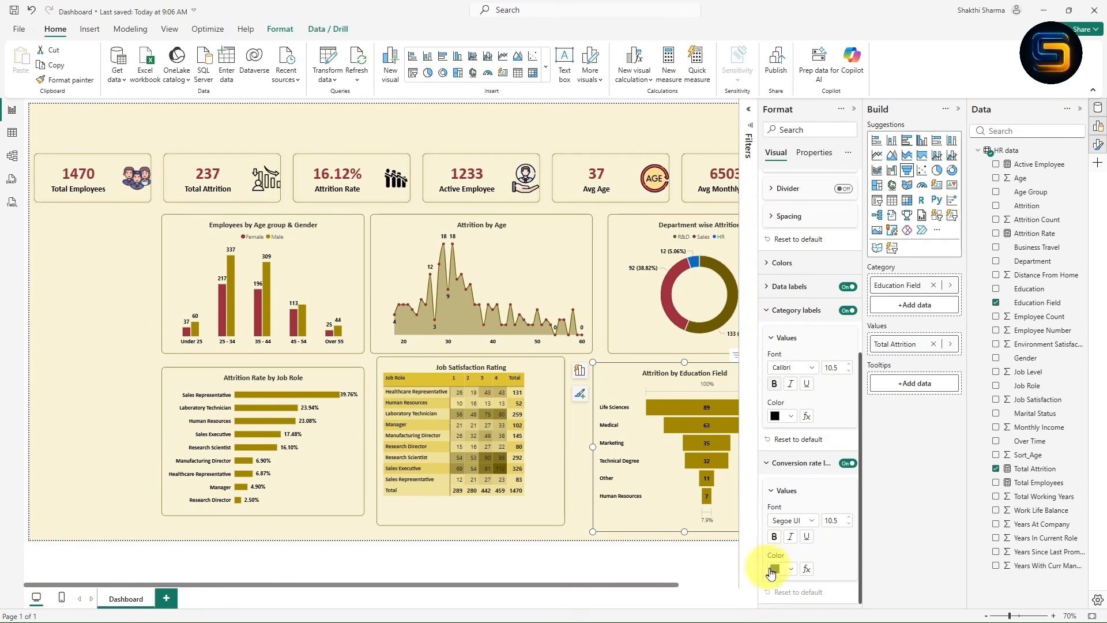
pyautogui.click(783, 571)
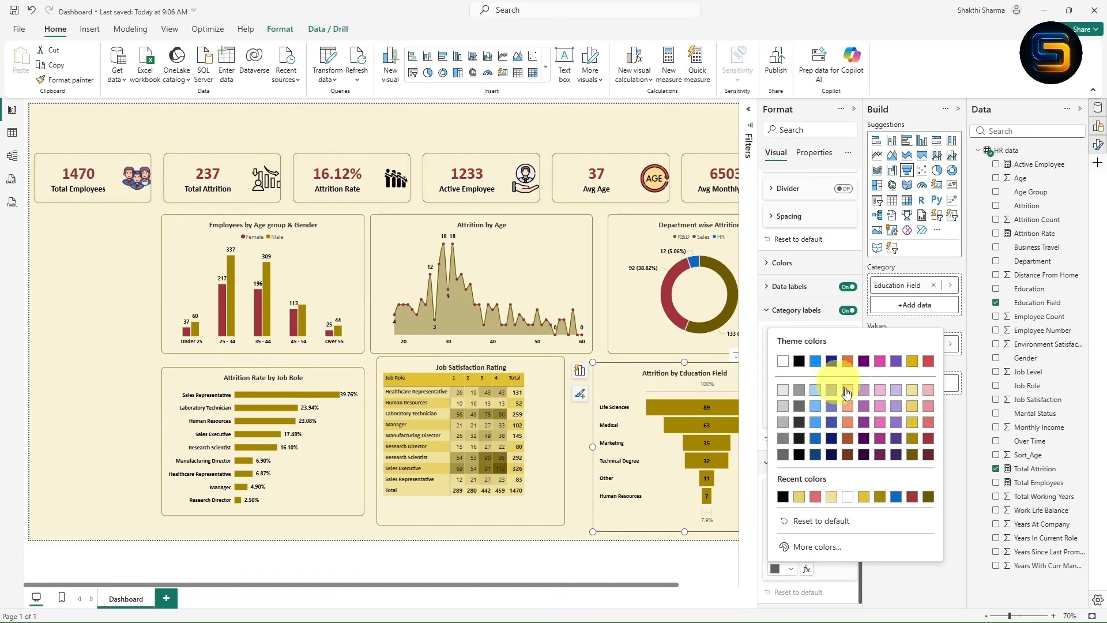
pyautogui.click(912, 435)
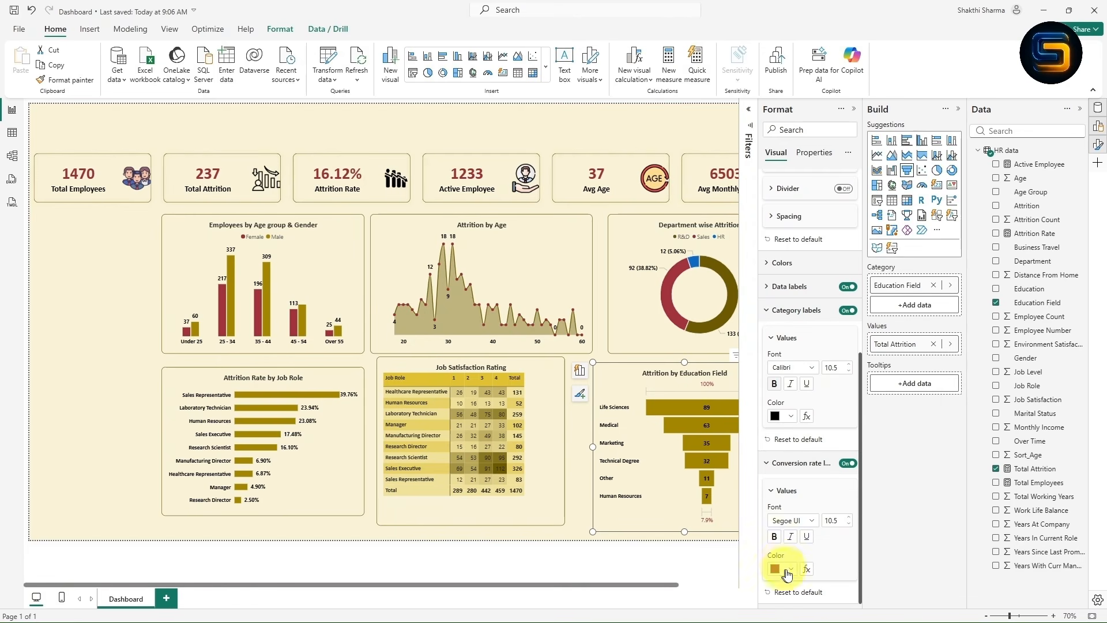
pyautogui.click(792, 520)
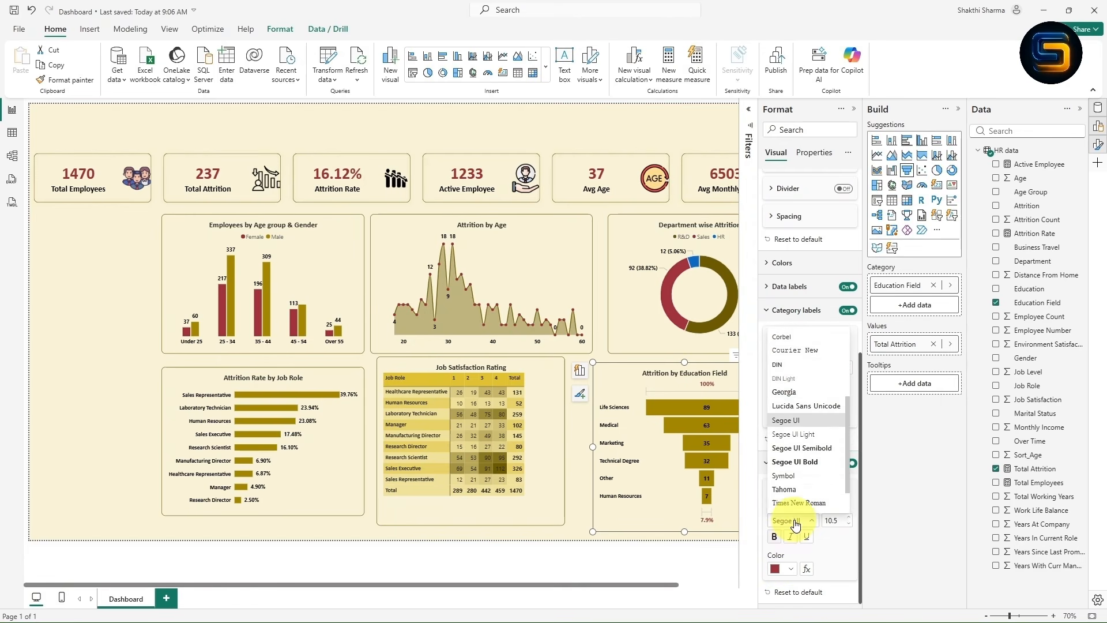
pyautogui.scroll(3, 810, 424)
pyautogui.scroll(1, 807, 412)
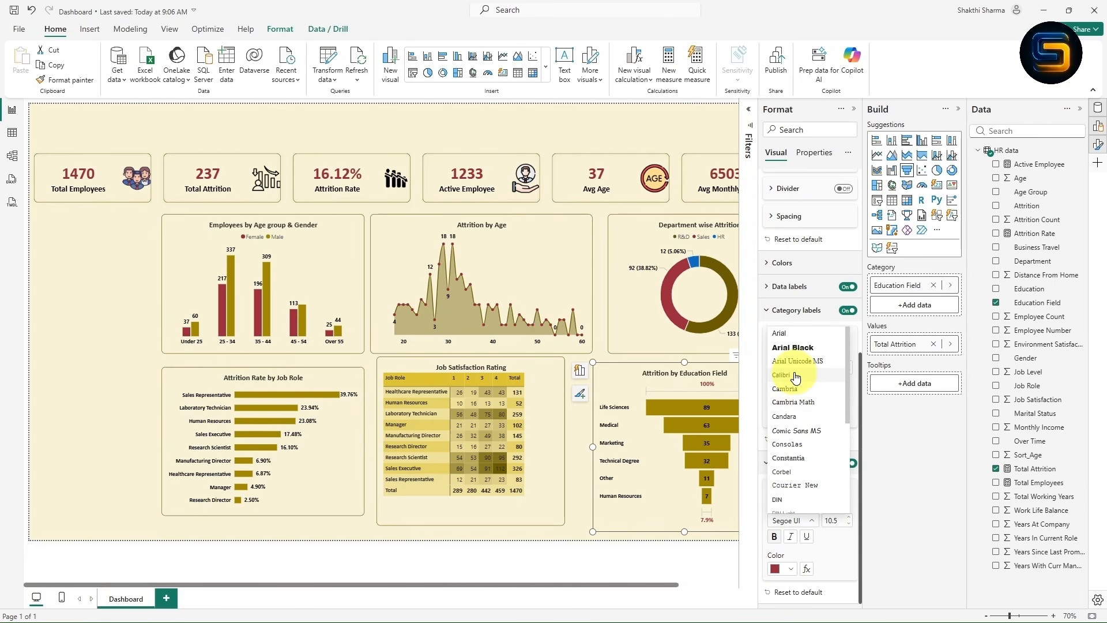
pyautogui.click(796, 376)
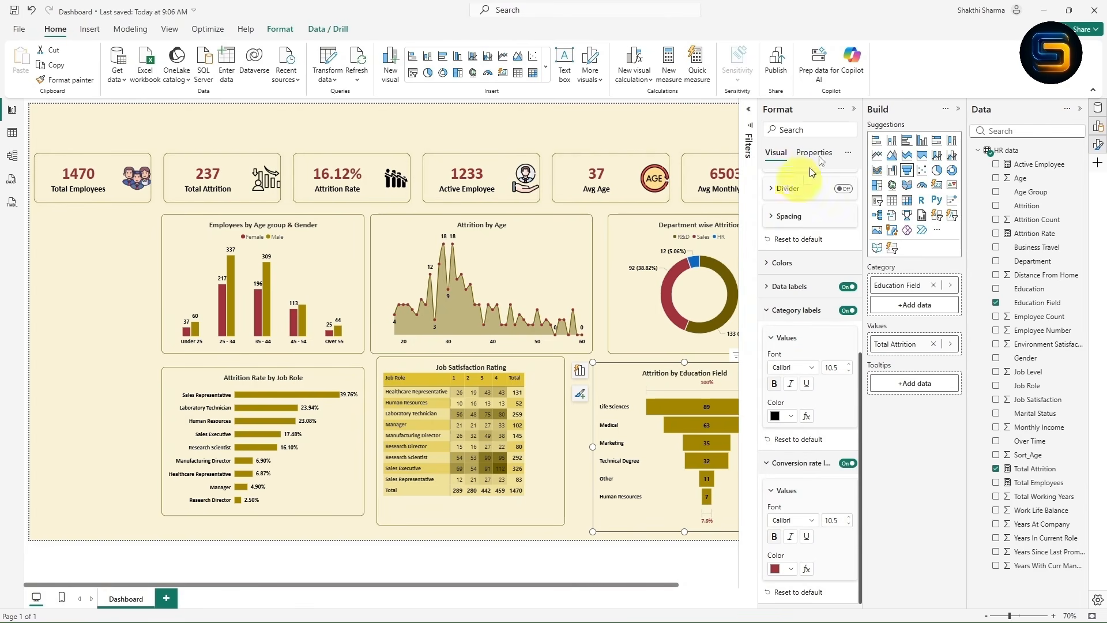
pyautogui.click(854, 111)
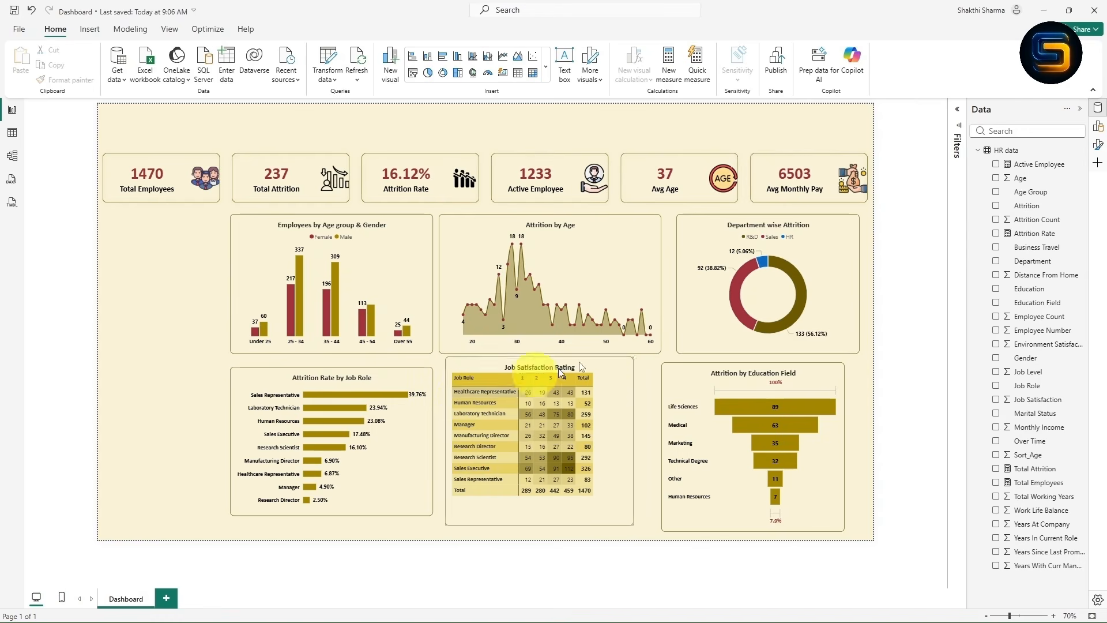
# - Resize the job role chart, job satisfaction matrix and education field funnel into an evenly aligned lower row
pyautogui.moveTo(433, 515); pyautogui.dragTo(438, 535)
pyautogui.click(491, 517)
pyautogui.moveTo(634, 450); pyautogui.dragTo(644, 450)
pyautogui.moveTo(844, 450); pyautogui.dragTo(865, 449)
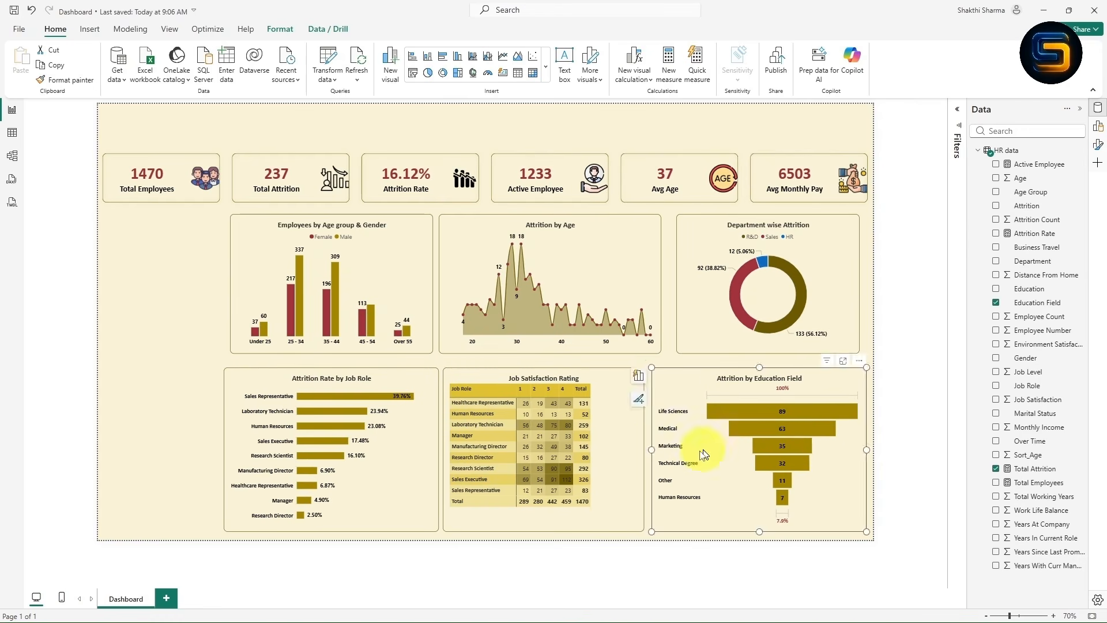
# - Enlarge and align the age group, attrition by age and department charts to match the widths of the lower row
pyautogui.moveTo(859, 283); pyautogui.dragTo(867, 296)
pyautogui.moveTo(331, 215); pyautogui.dragTo(331, 208)
pyautogui.click(542, 237)
pyautogui.moveTo(543, 227); pyautogui.dragTo(542, 207)
pyautogui.click(757, 237)
pyautogui.moveTo(757, 227); pyautogui.dragTo(757, 208)
pyautogui.click(903, 299)
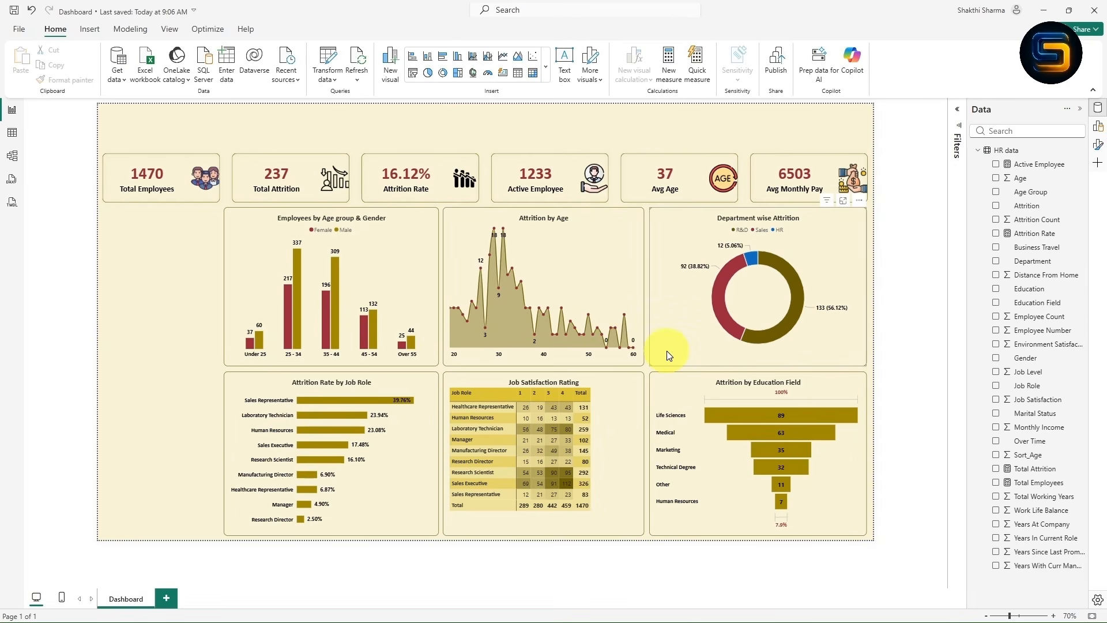
# - Switch to the presentation to check the list of planned slicers and return to the Power BI report
pyautogui.hotkey('alt', 'Tab')
pyautogui.click(535, 304)
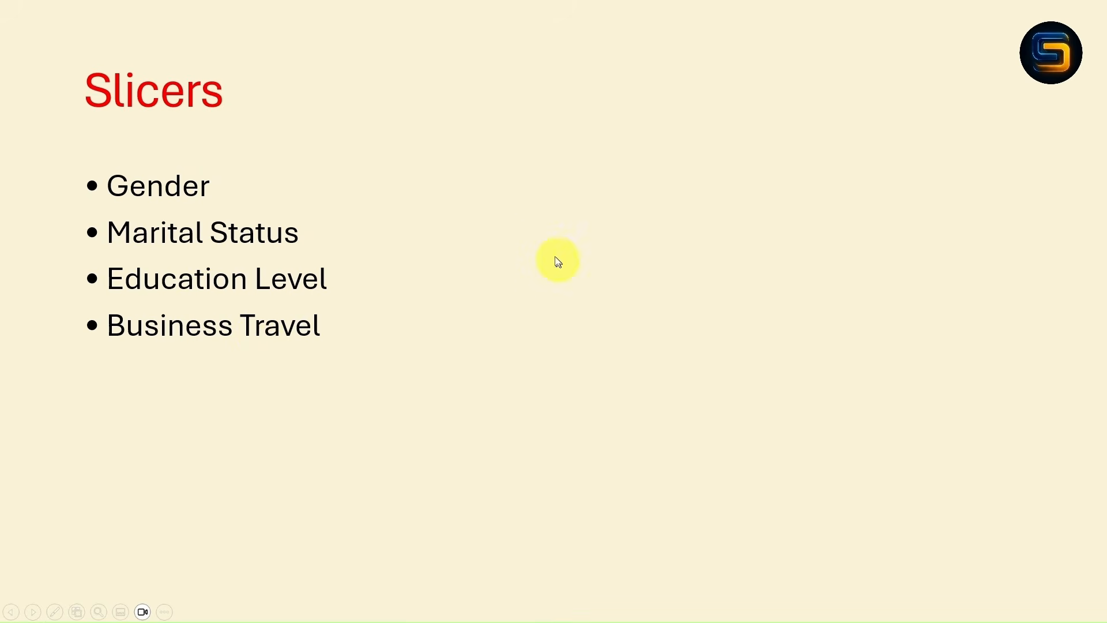
pyautogui.hotkey('alt', 'Tab')
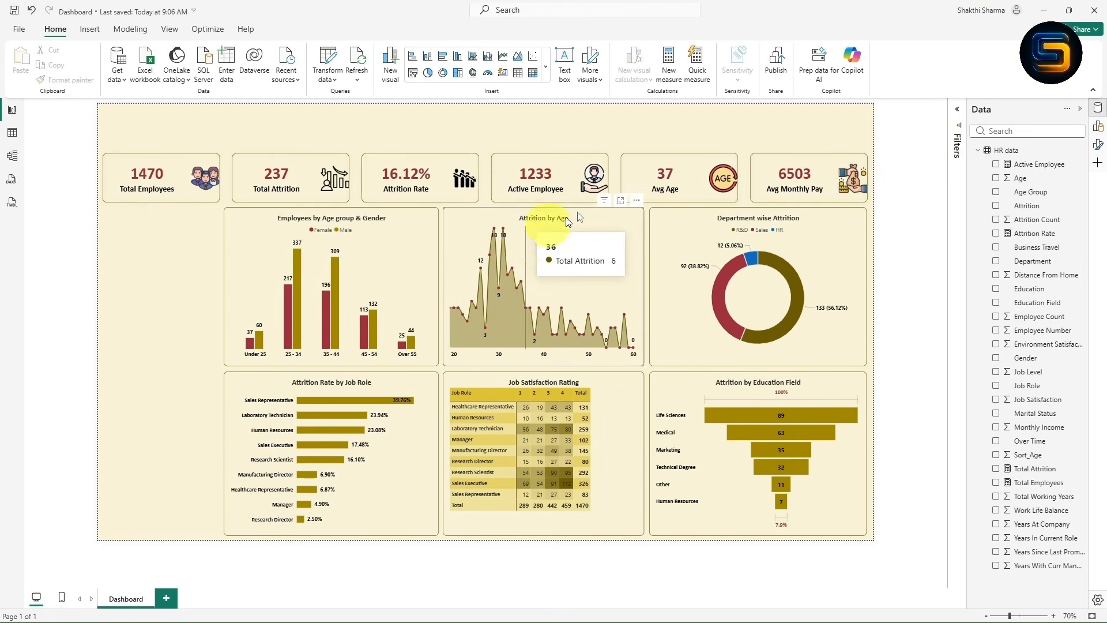
# - Add a button slicer for Gender and shrink it to a short strip below the Total Employees card
pyautogui.click(1100, 114)
pyautogui.click(1100, 114)
pyautogui.click(1098, 144)
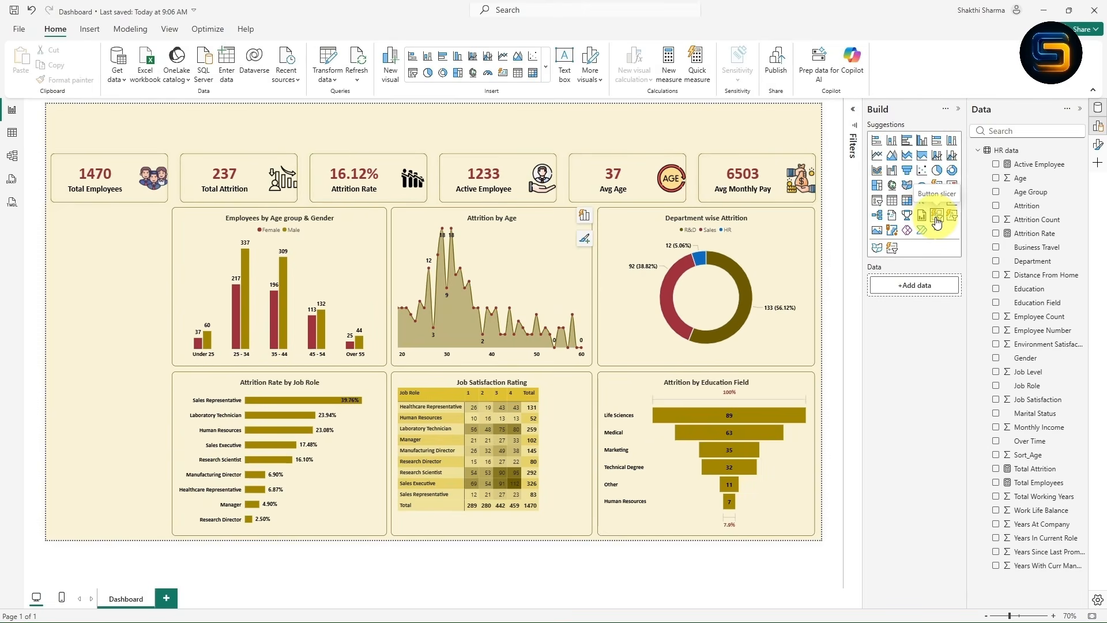
pyautogui.click(935, 219)
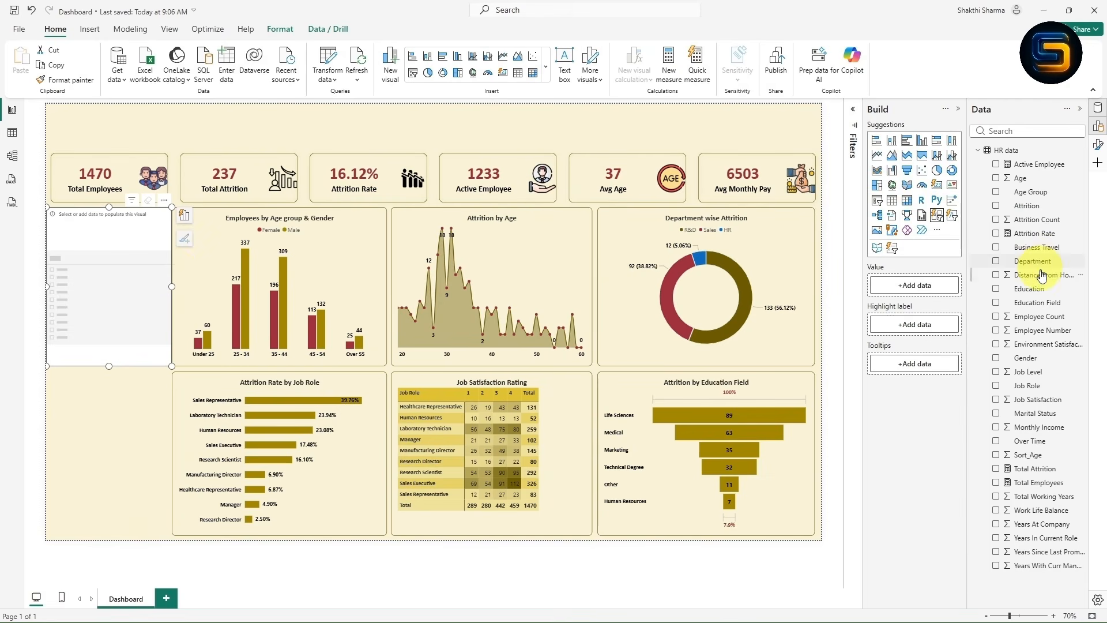
pyautogui.moveTo(1038, 358); pyautogui.dragTo(930, 284)
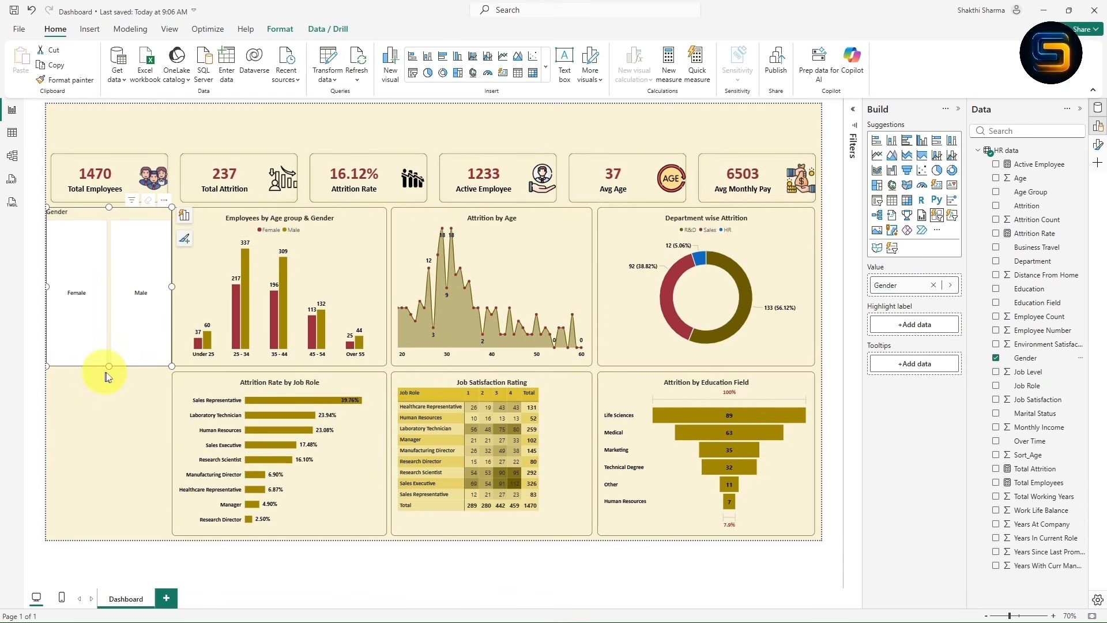
pyautogui.moveTo(108, 365); pyautogui.dragTo(109, 244)
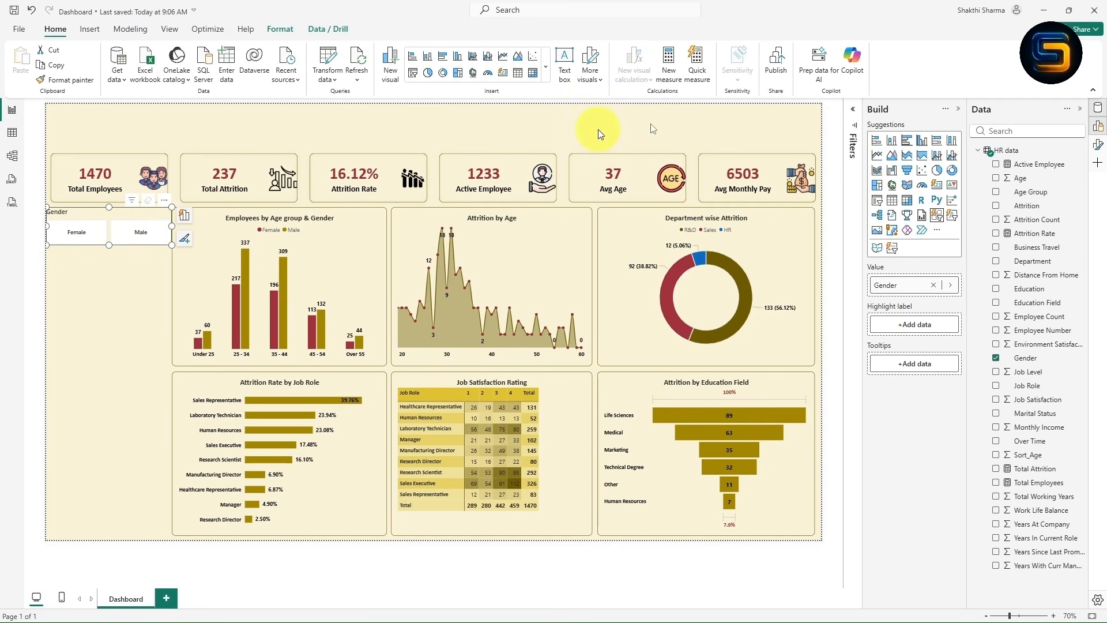
# - Hide the Gender slicer's title and arrange its buttons vertically
pyautogui.click(1098, 144)
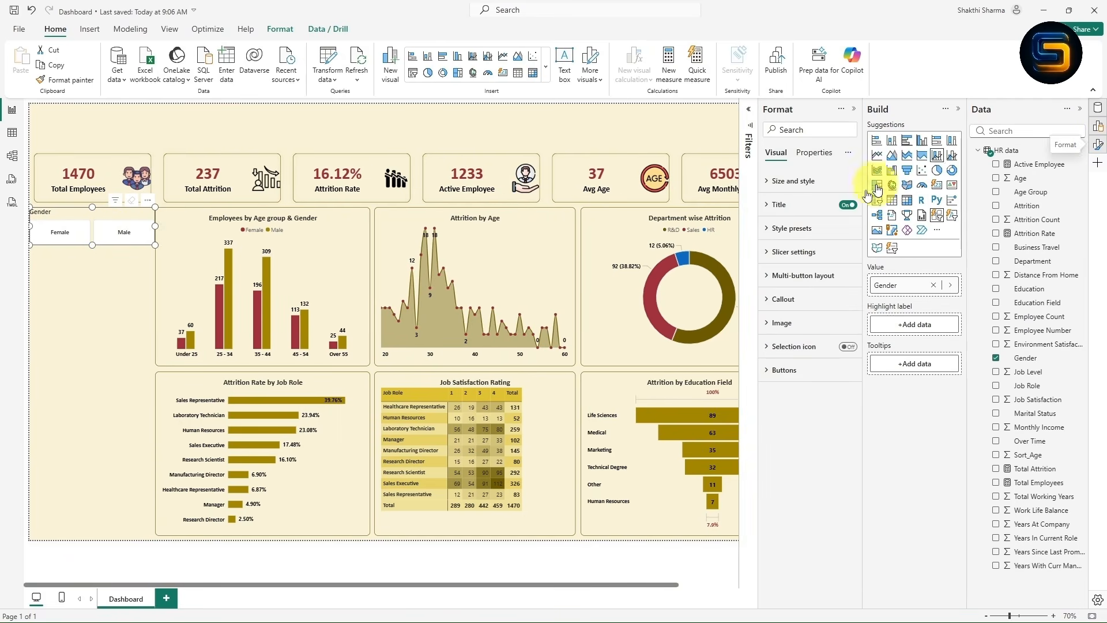
pyautogui.click(847, 206)
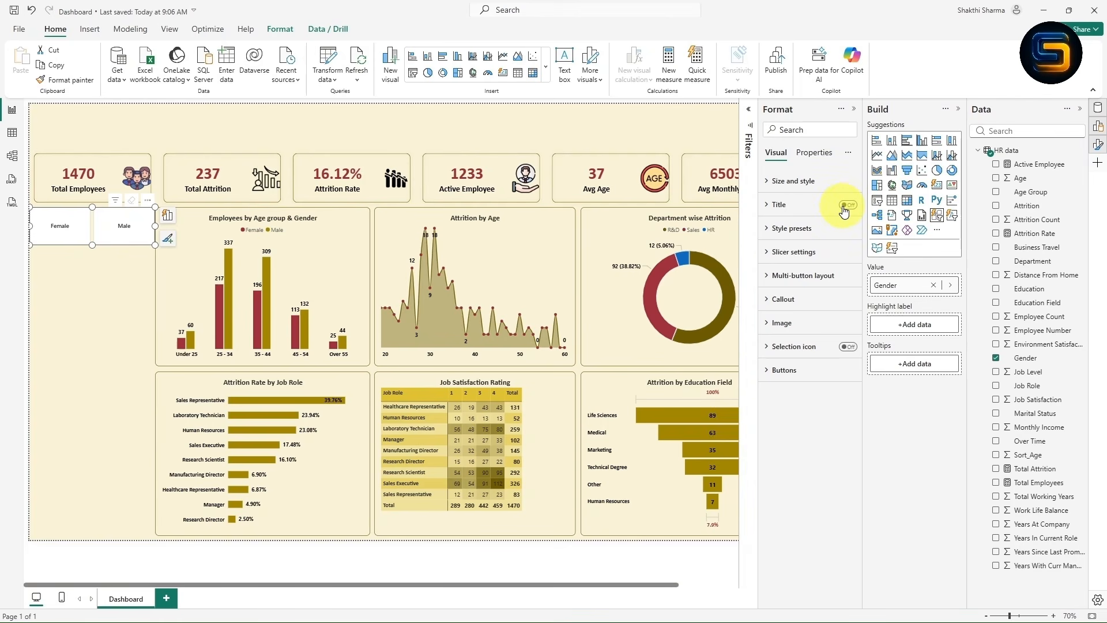
pyautogui.click(826, 276)
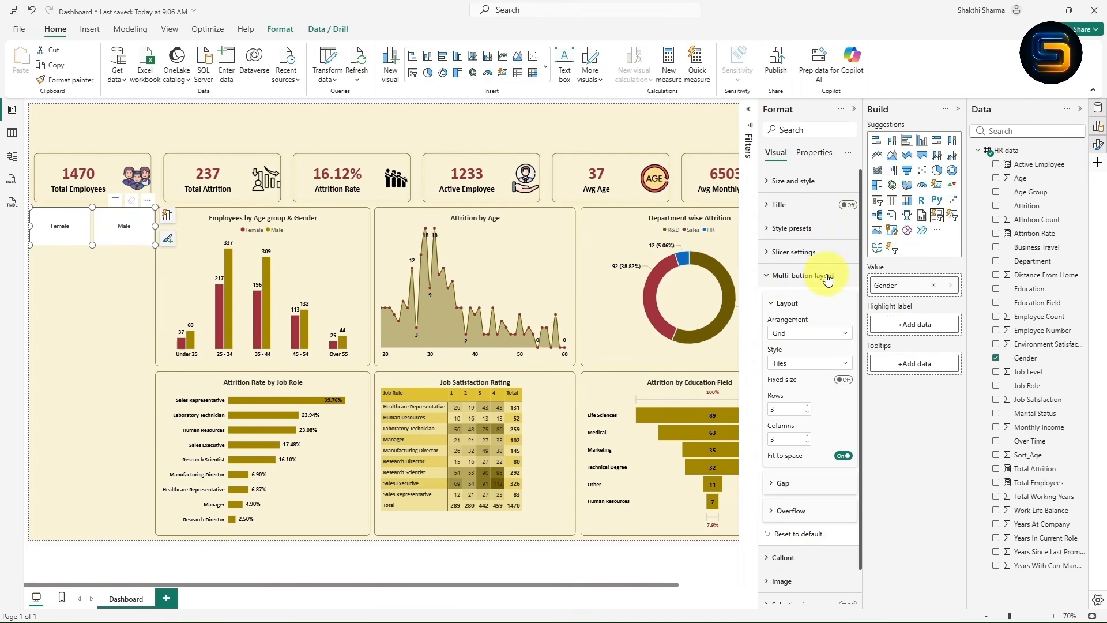
pyautogui.click(804, 334)
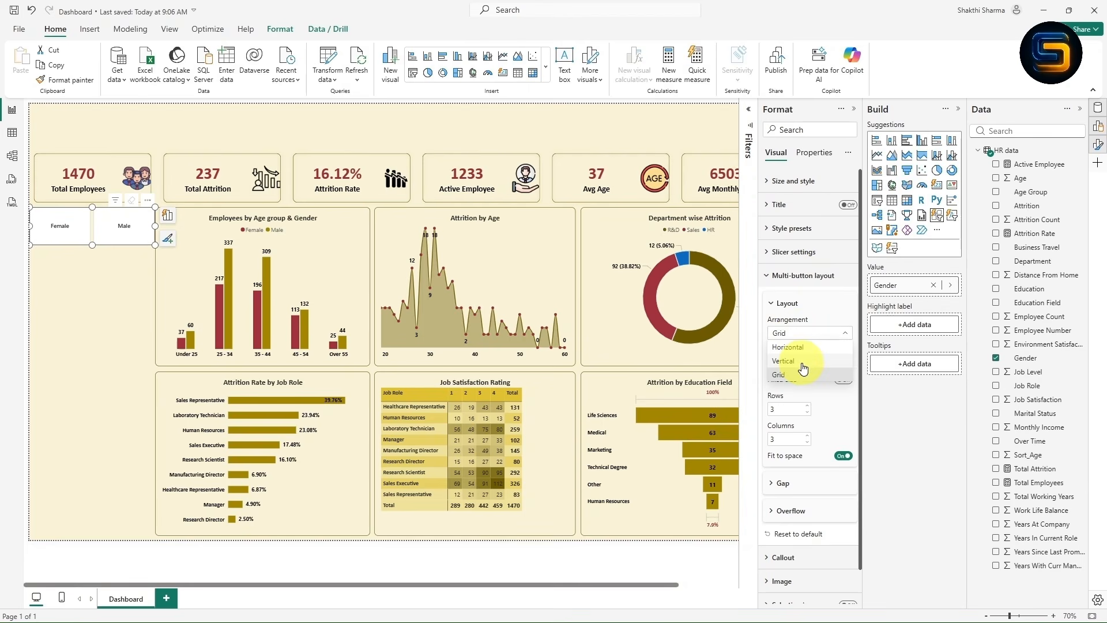
pyautogui.click(798, 361)
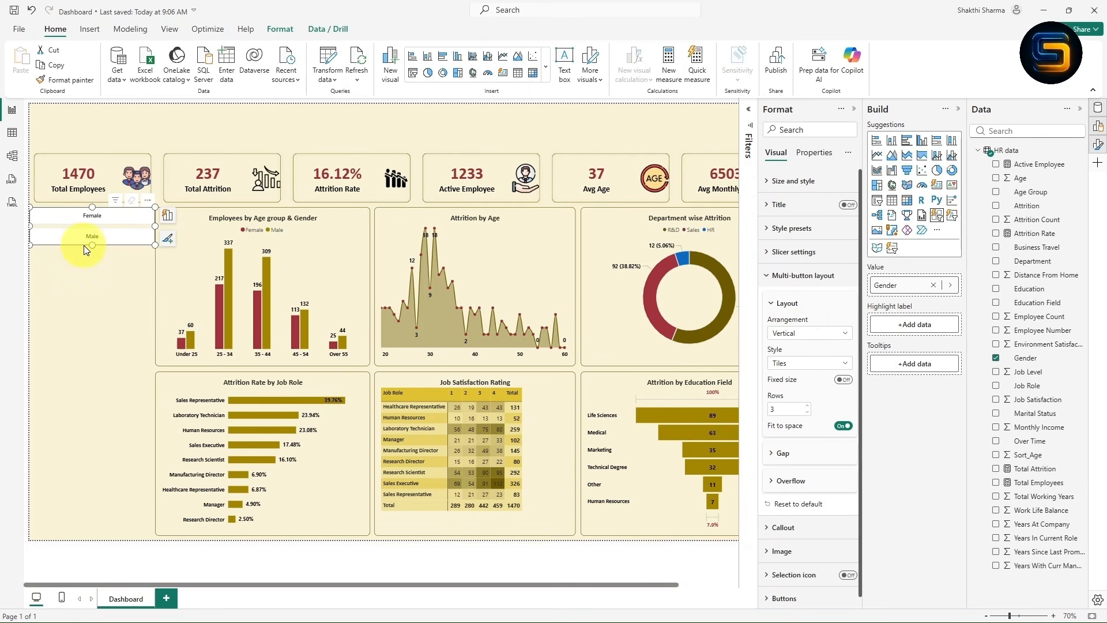
# - Resize and align the Gender slicer under the Total Employees card and set the vertical gap between its buttons to 5 px
pyautogui.moveTo(90, 244); pyautogui.dragTo(91, 268)
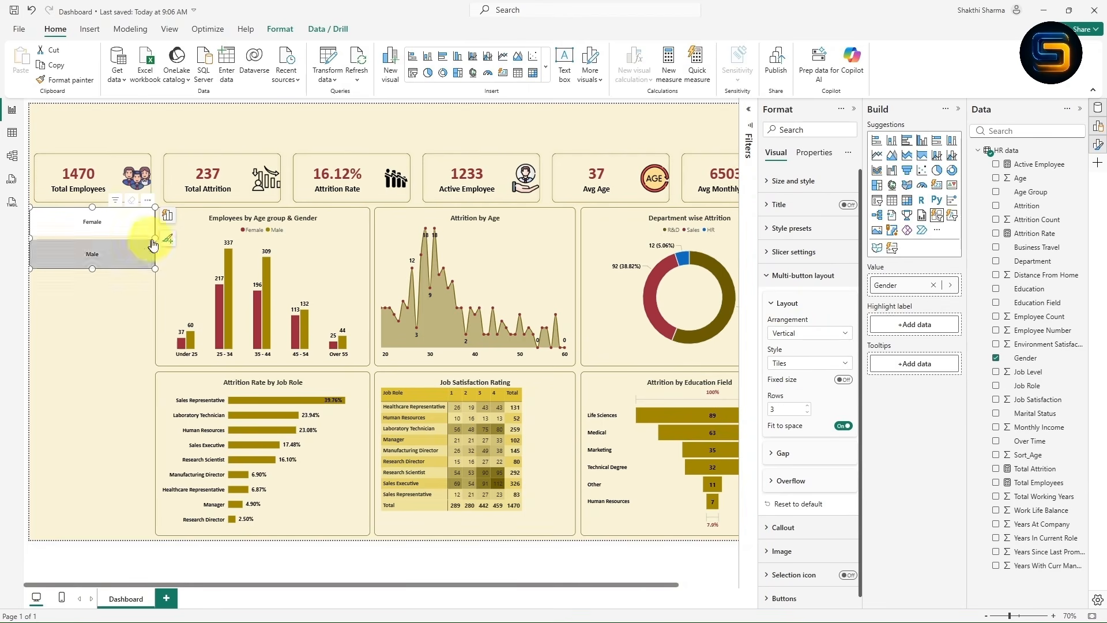
pyautogui.moveTo(149, 242); pyautogui.dragTo(138, 244)
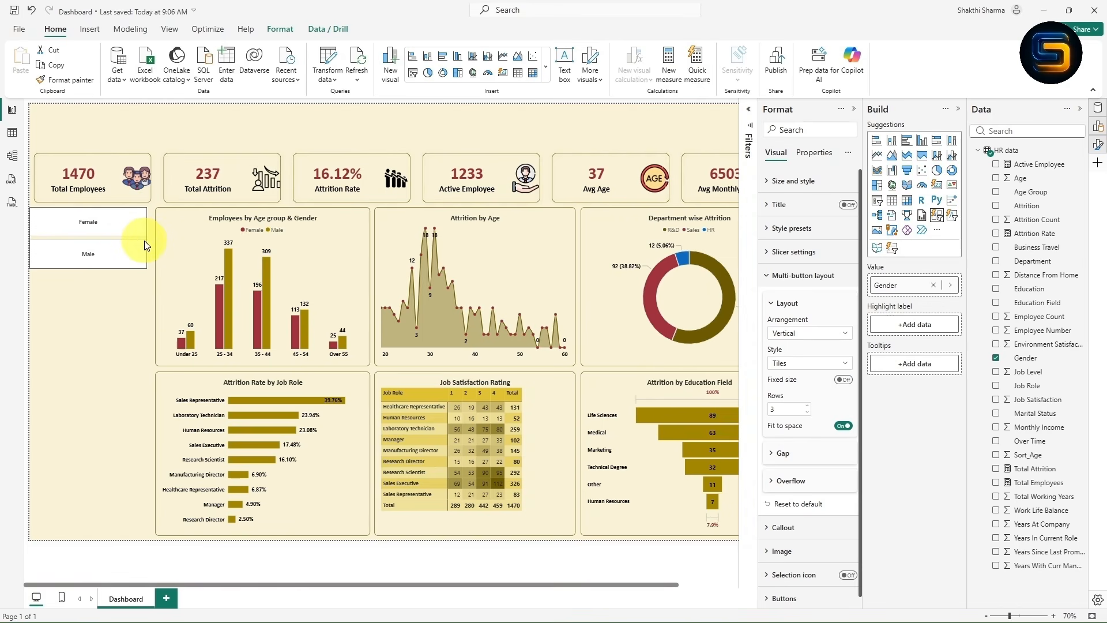
pyautogui.moveTo(30, 235); pyautogui.dragTo(37, 241)
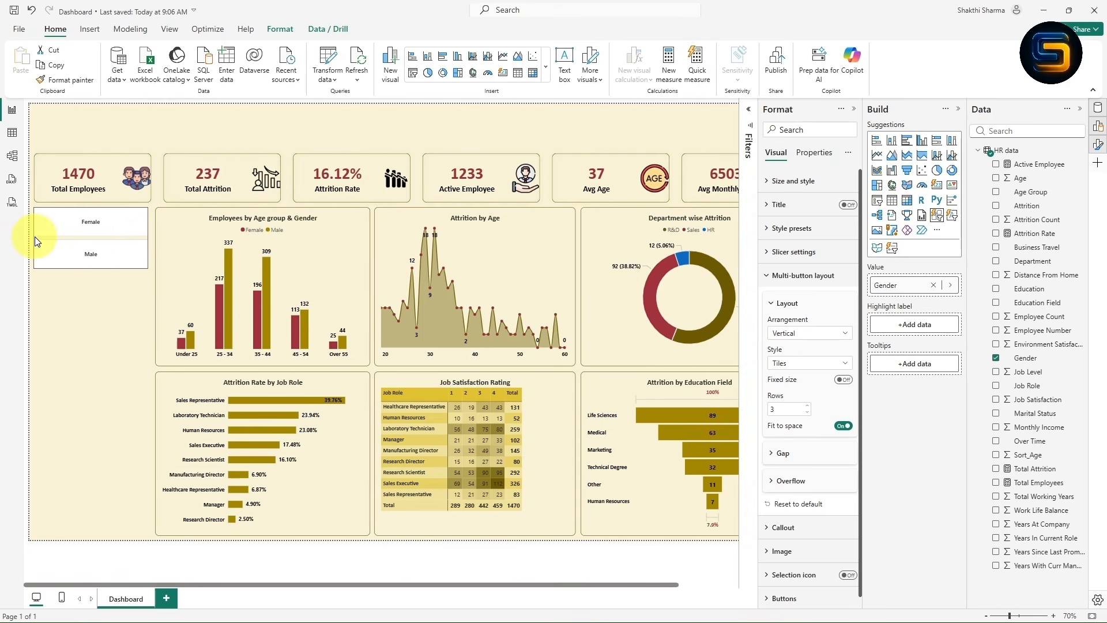
pyautogui.click(101, 260)
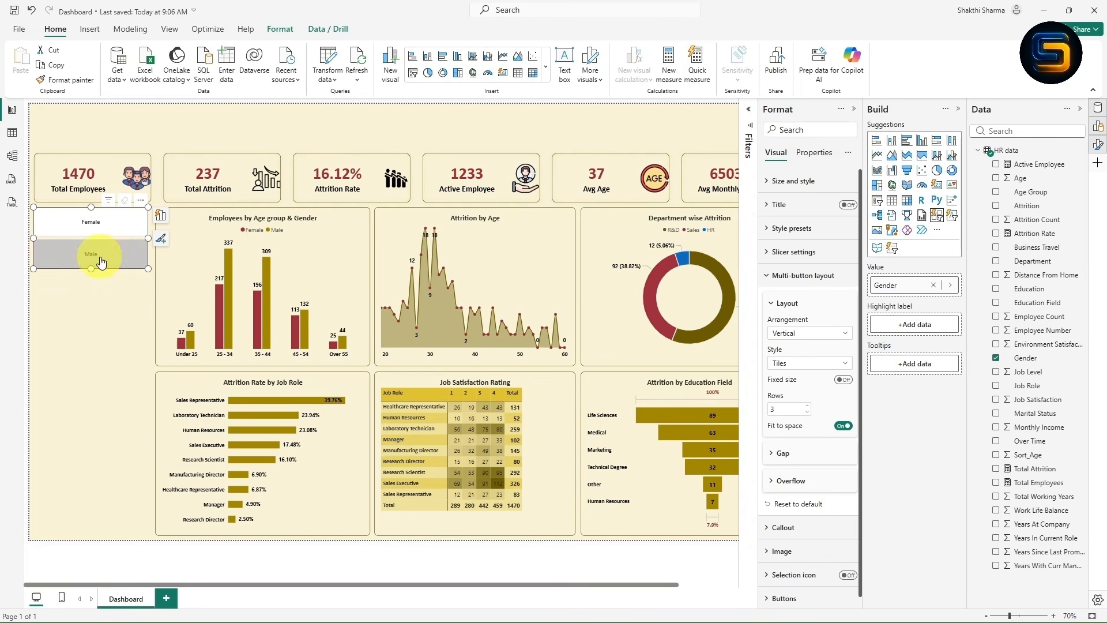
pyautogui.click(773, 454)
pyautogui.scroll(-1, 796, 458)
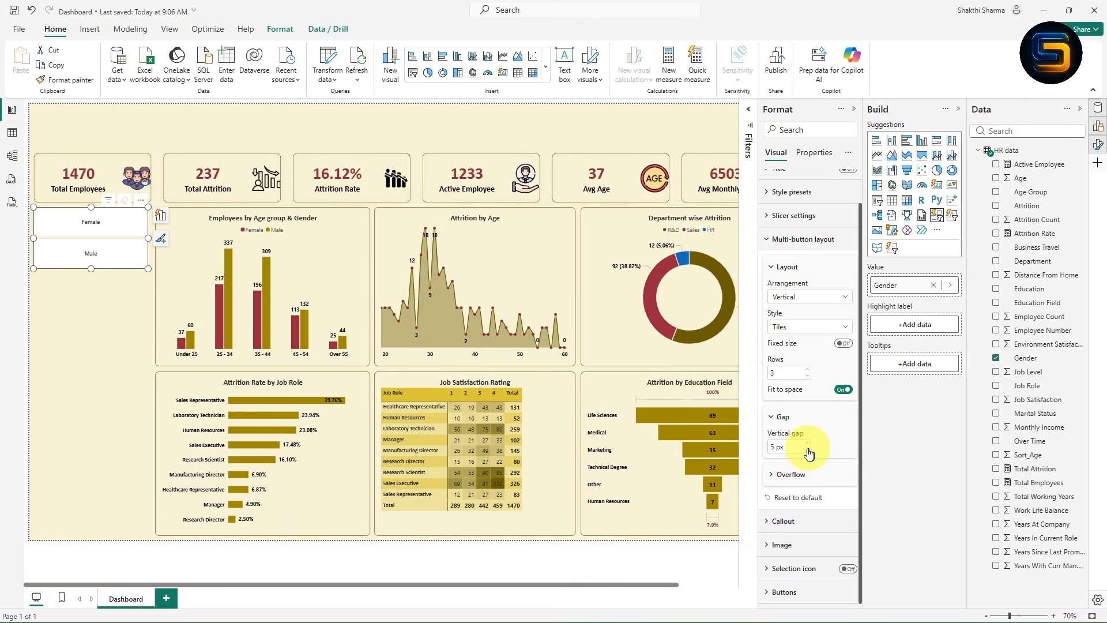
# - Format the Gender button labels in bold Calibri at size 18 and reduce the slicer's height slightly
pyautogui.click(771, 522)
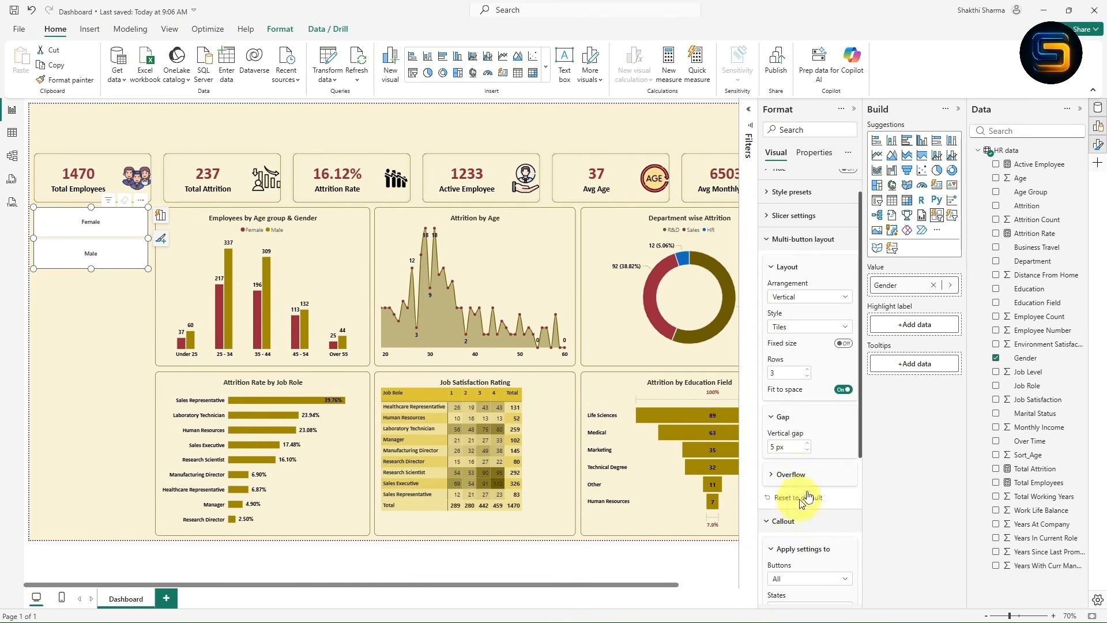
pyautogui.scroll(-6, 807, 432)
pyautogui.click(810, 343)
pyautogui.click(810, 343)
pyautogui.click(773, 442)
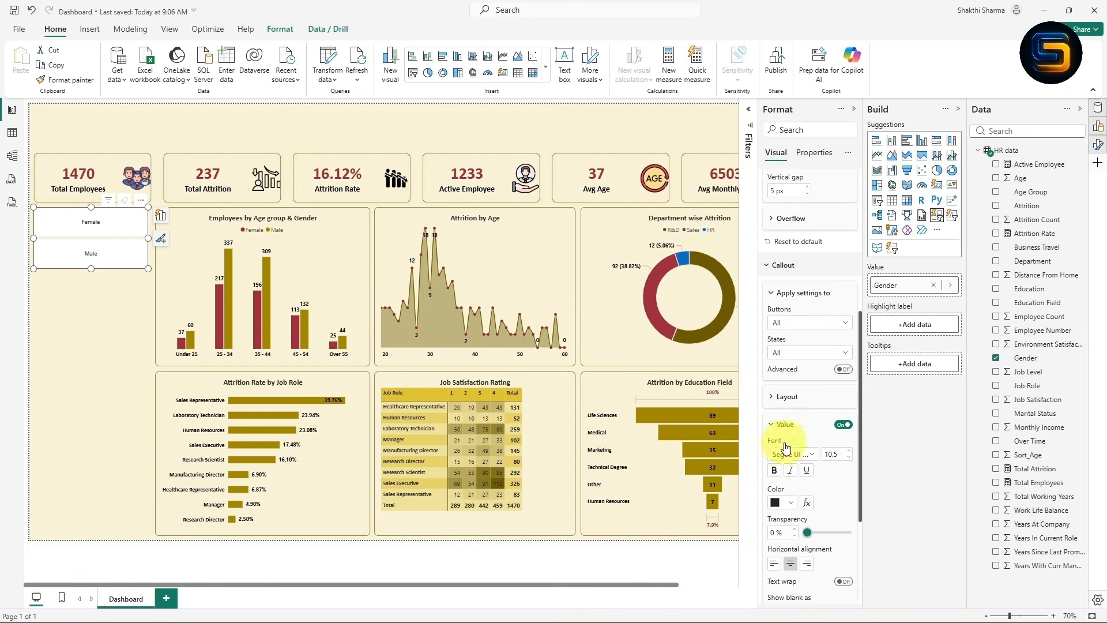
pyautogui.scroll(-3, 784, 415)
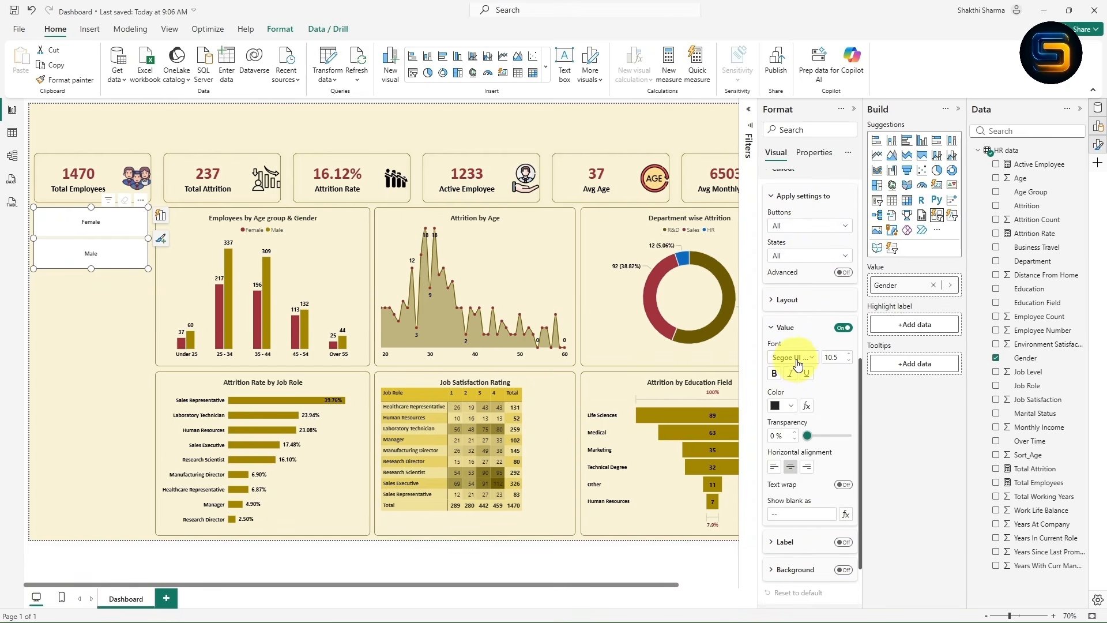
pyautogui.click(797, 358)
pyautogui.scroll(10, 796, 415)
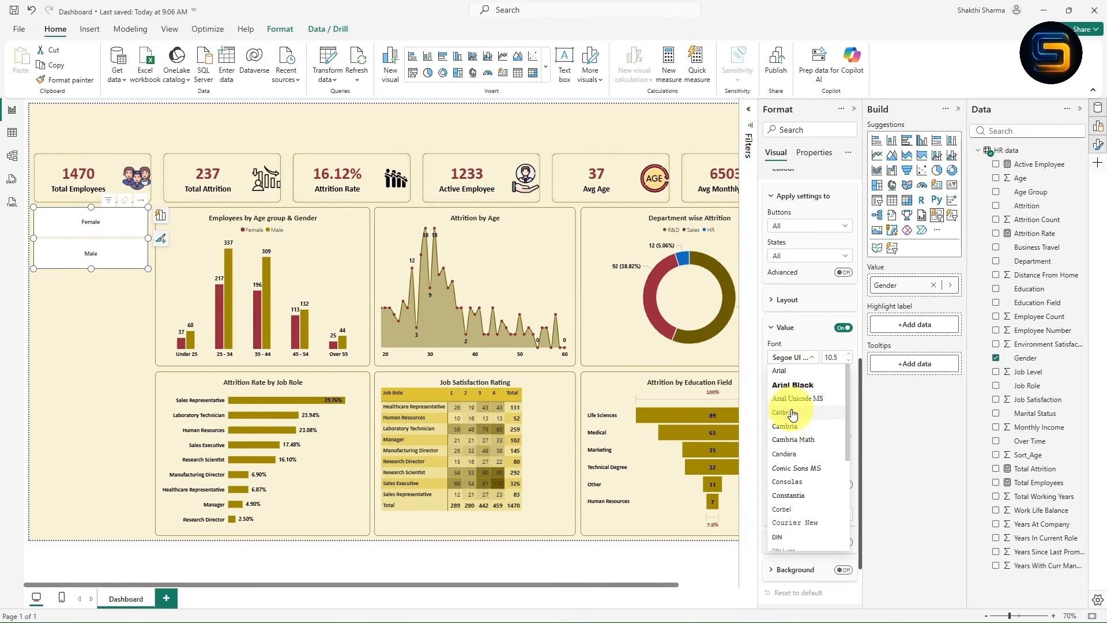
pyautogui.click(794, 413)
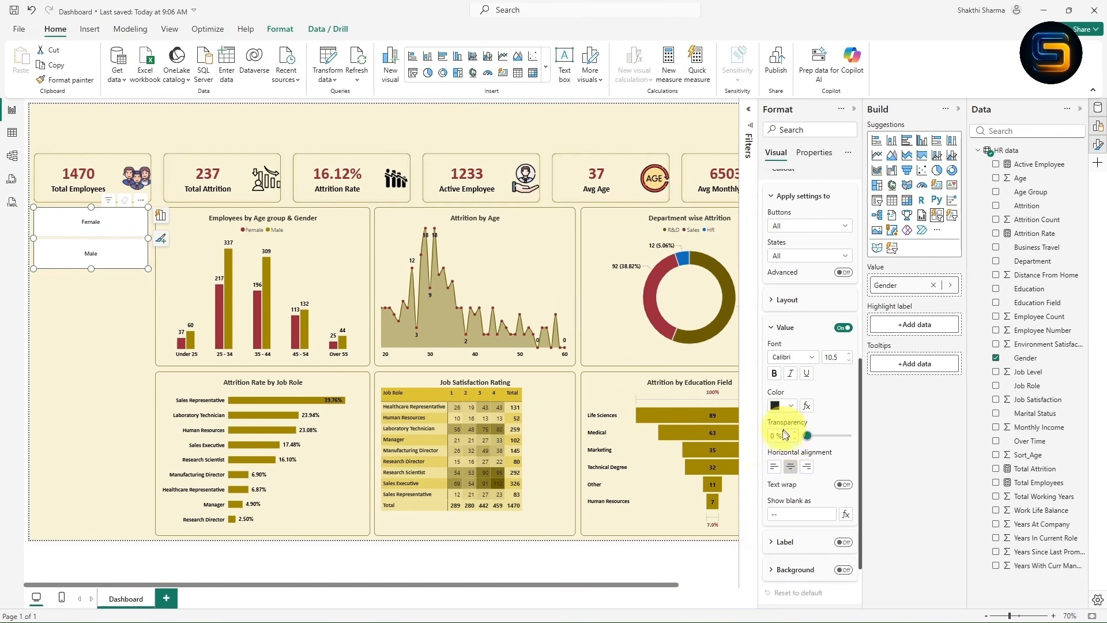
pyautogui.click(774, 375)
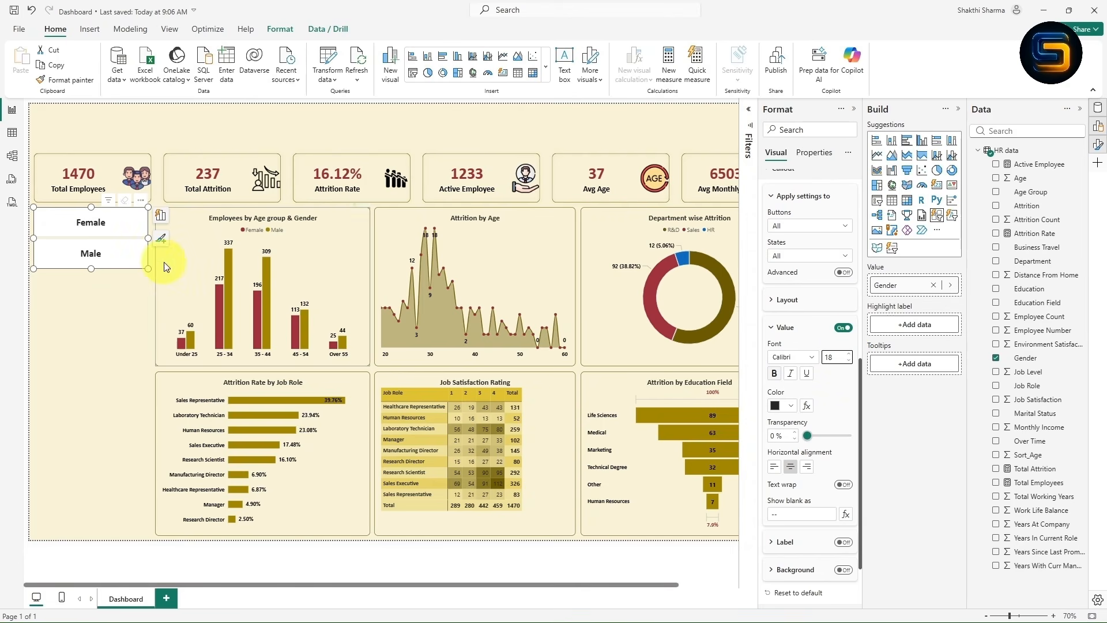
pyautogui.moveTo(90, 270); pyautogui.dragTo(93, 258)
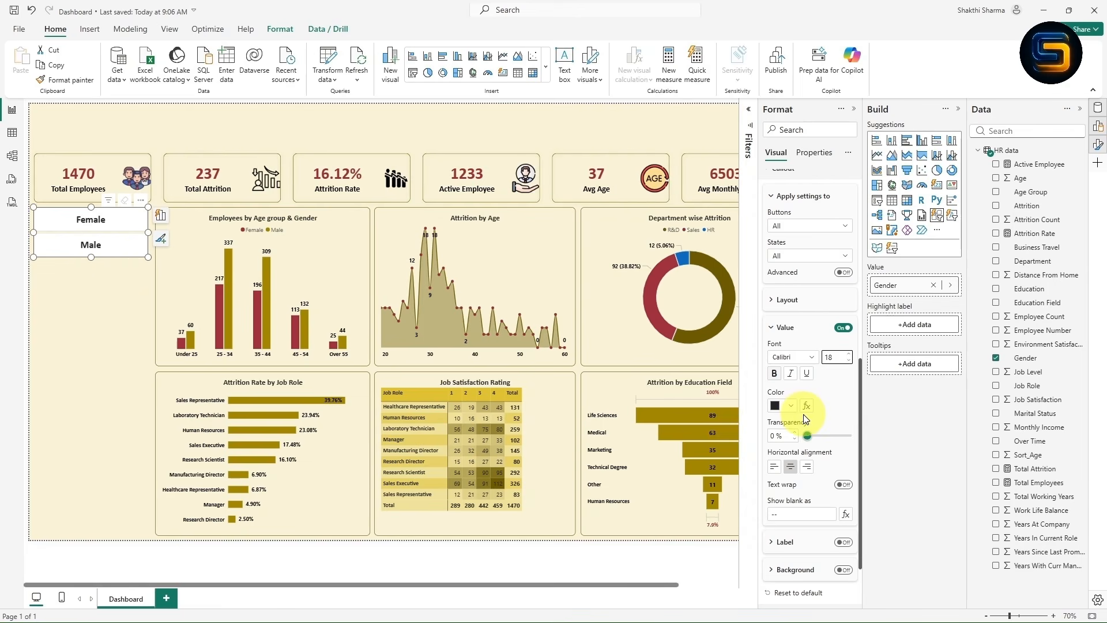
# - Fill the Gender slicer's buttons with light yellow for the Default state
pyautogui.scroll(-2, 807, 450)
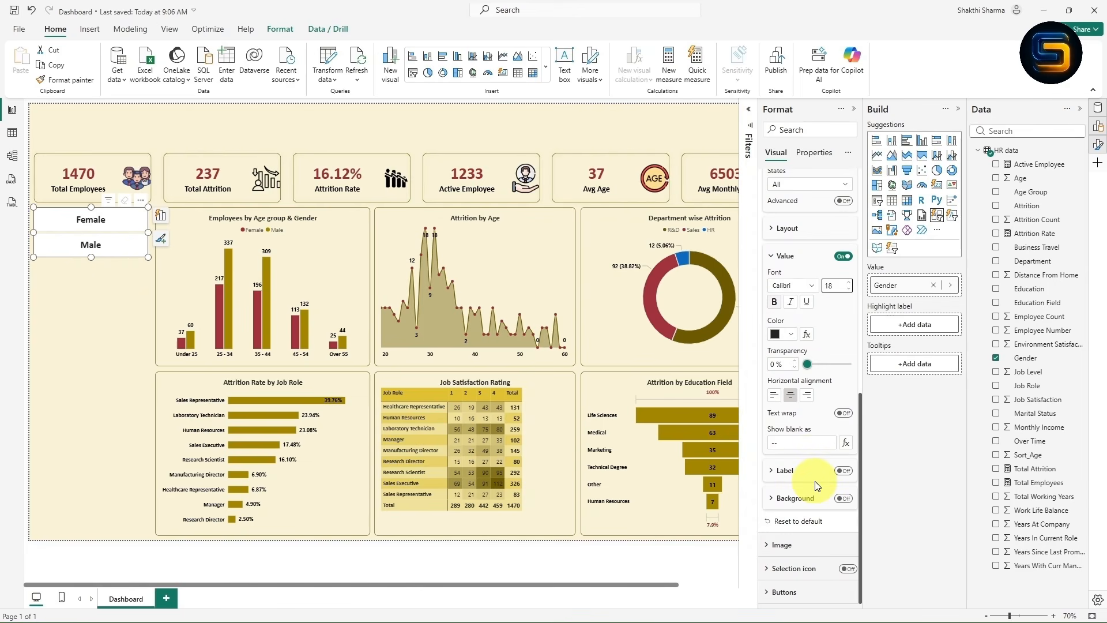
pyautogui.click(769, 592)
pyautogui.scroll(-5, 803, 445)
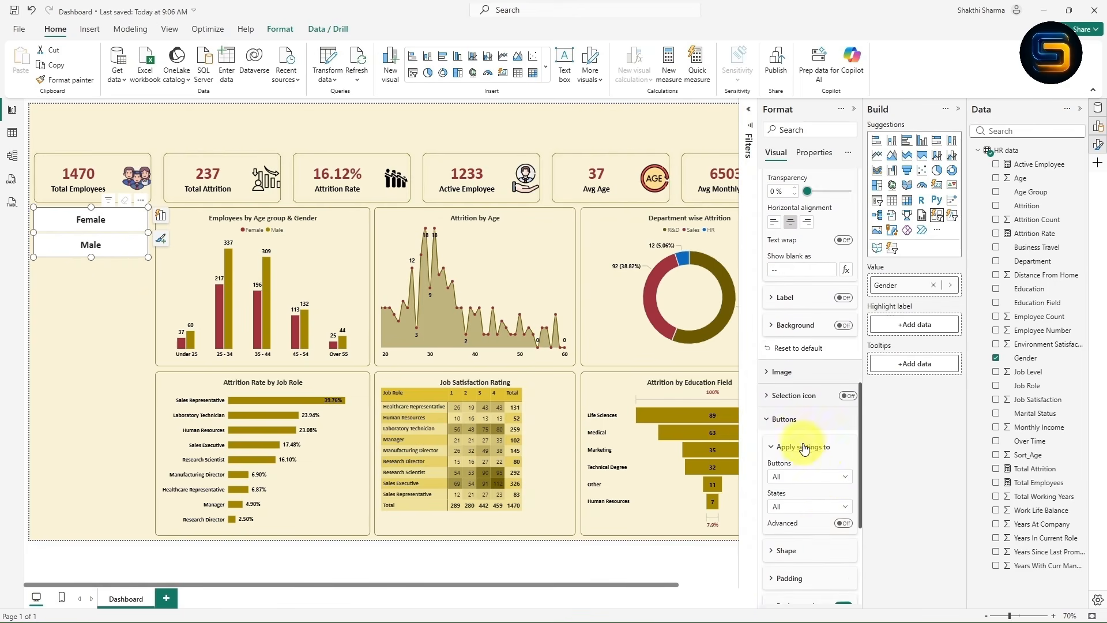
pyautogui.click(791, 334)
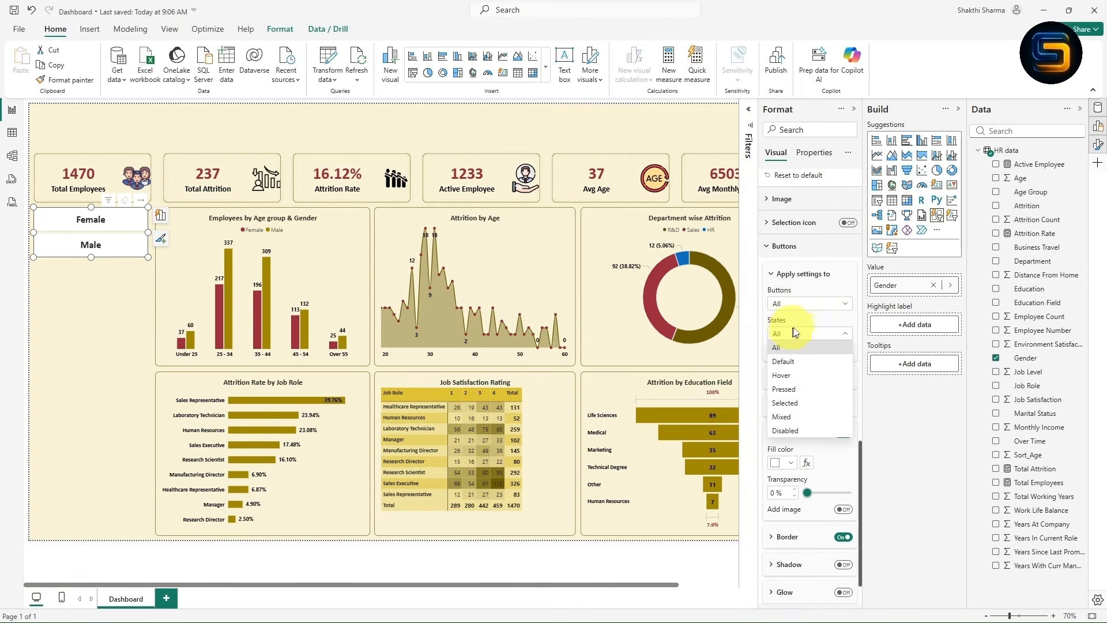
pyautogui.click(793, 363)
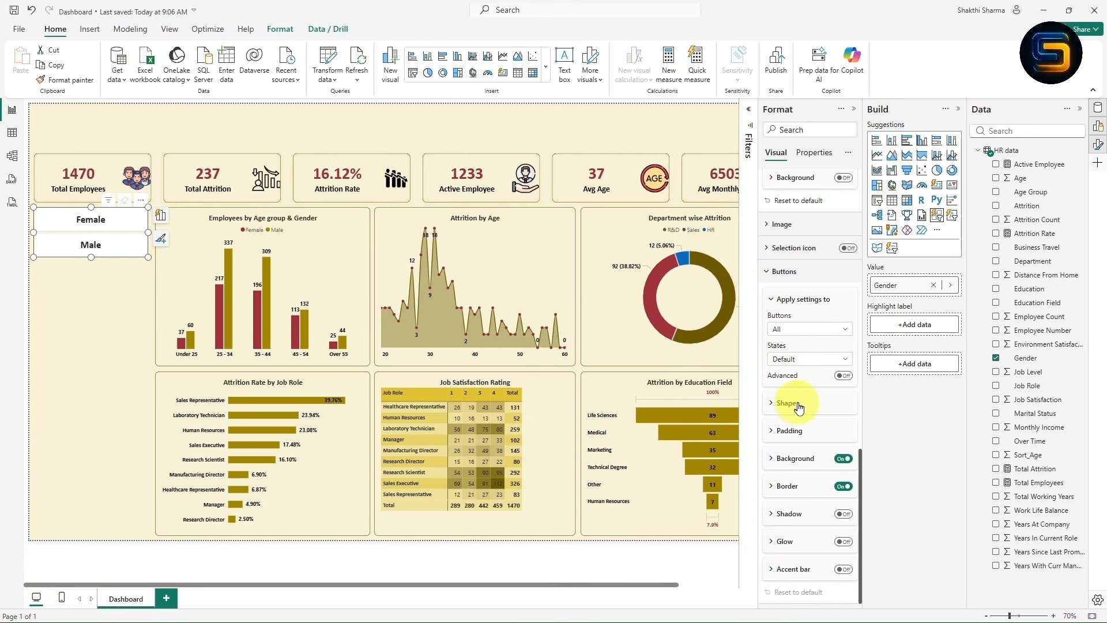
pyautogui.scroll(-2, 801, 455)
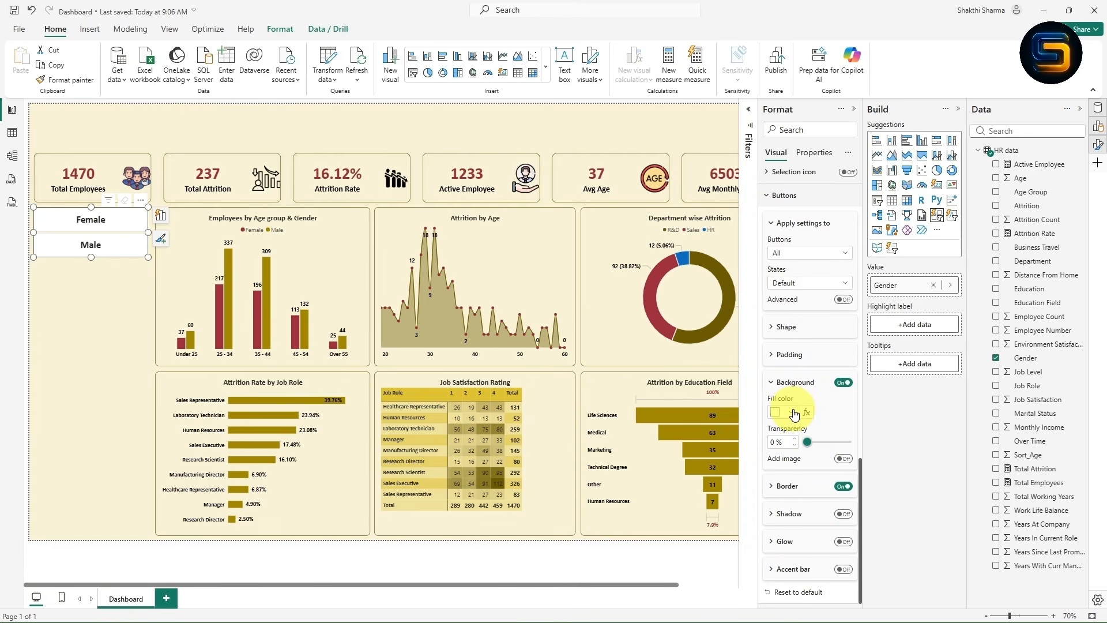
pyautogui.click(793, 413)
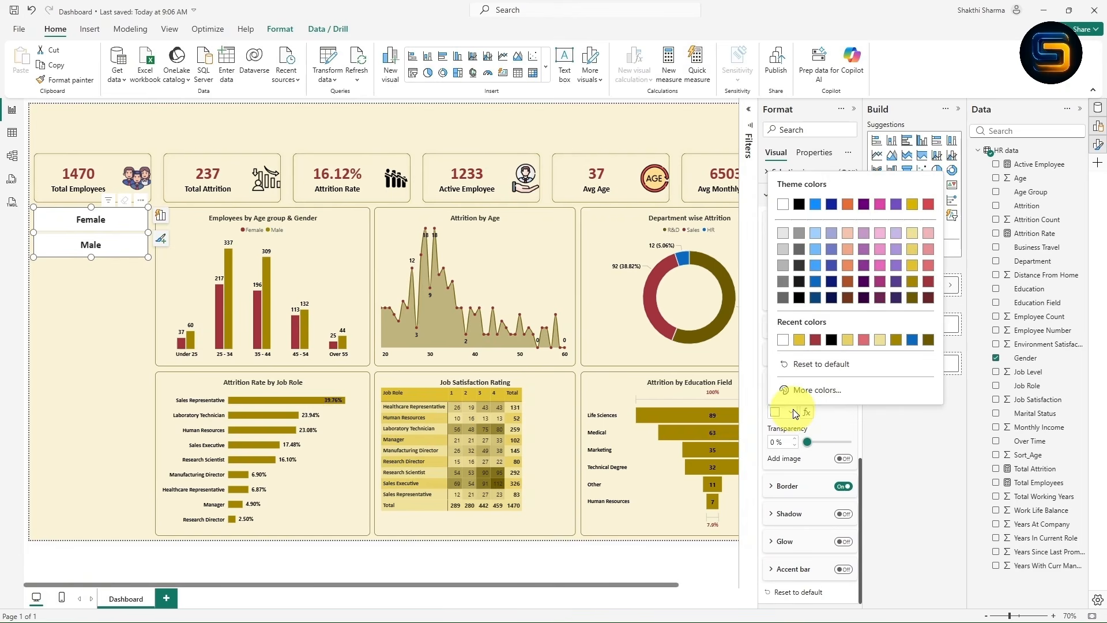
pyautogui.click(913, 241)
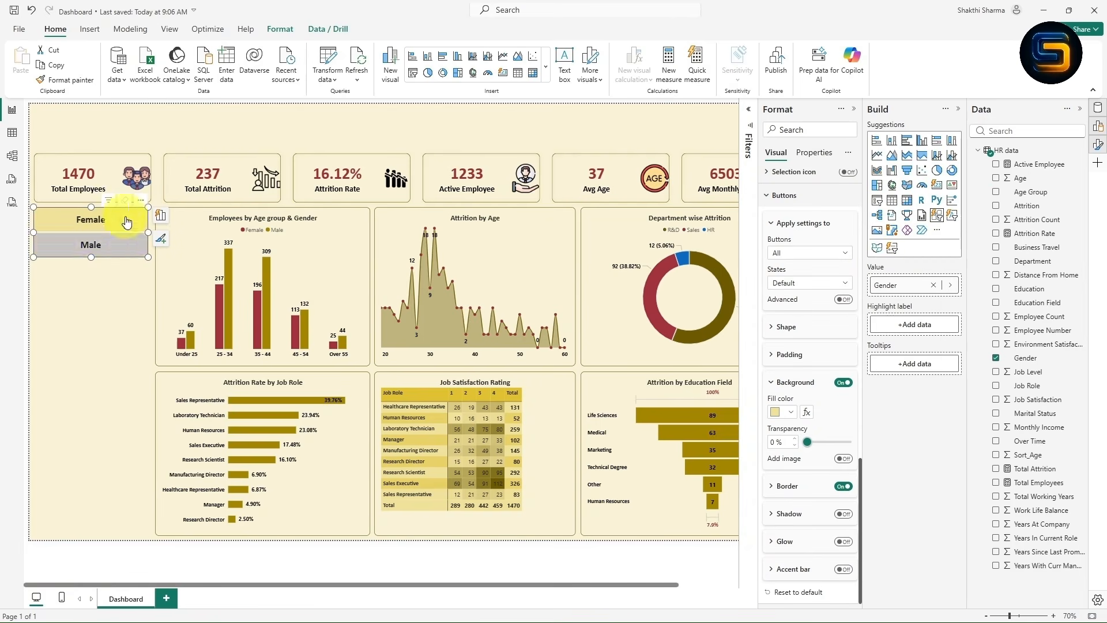
# - Try a dark purple border on the Default-state buttons and turn the border off
pyautogui.click(815, 496)
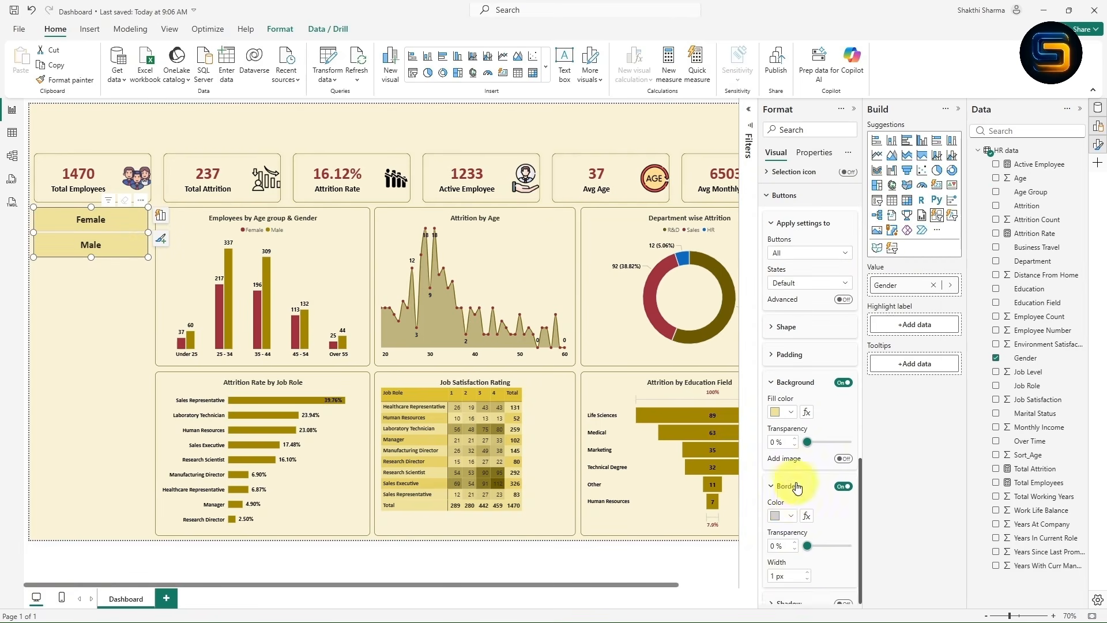
pyautogui.click(790, 427)
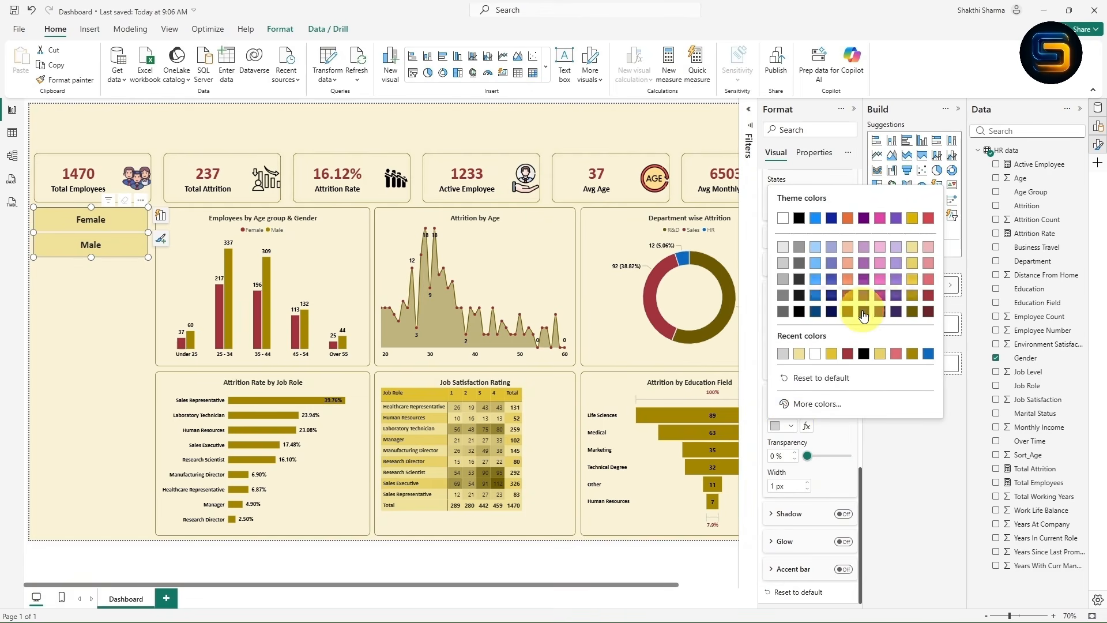
pyautogui.click(867, 310)
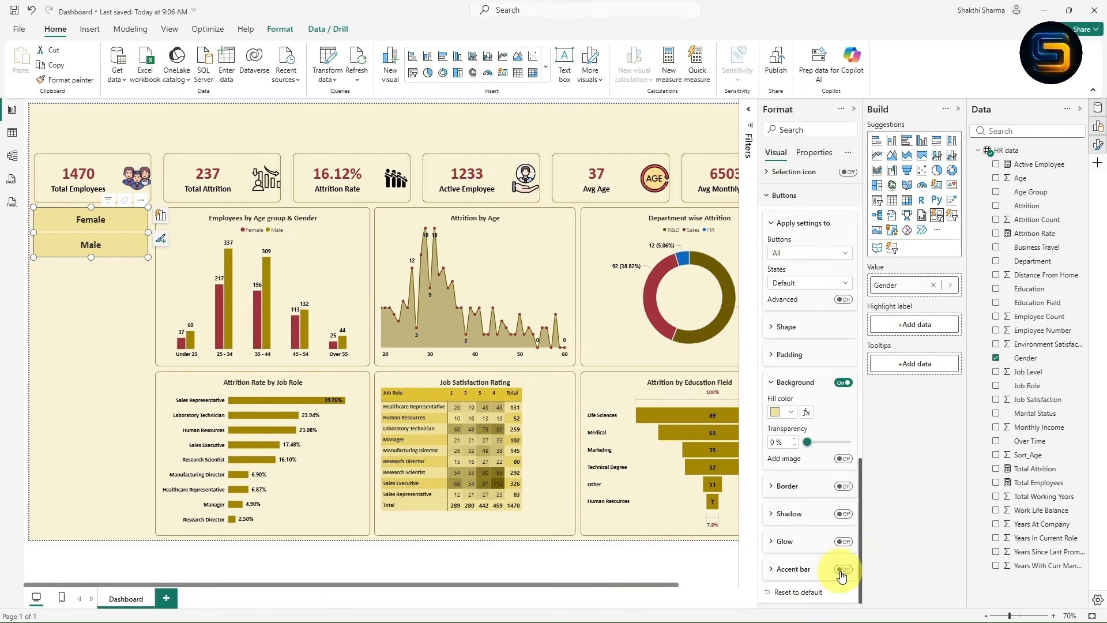
# - Add a dark gold accent bar 10 px wide on the left side of the Default-state buttons
pyautogui.click(842, 570)
pyautogui.click(772, 571)
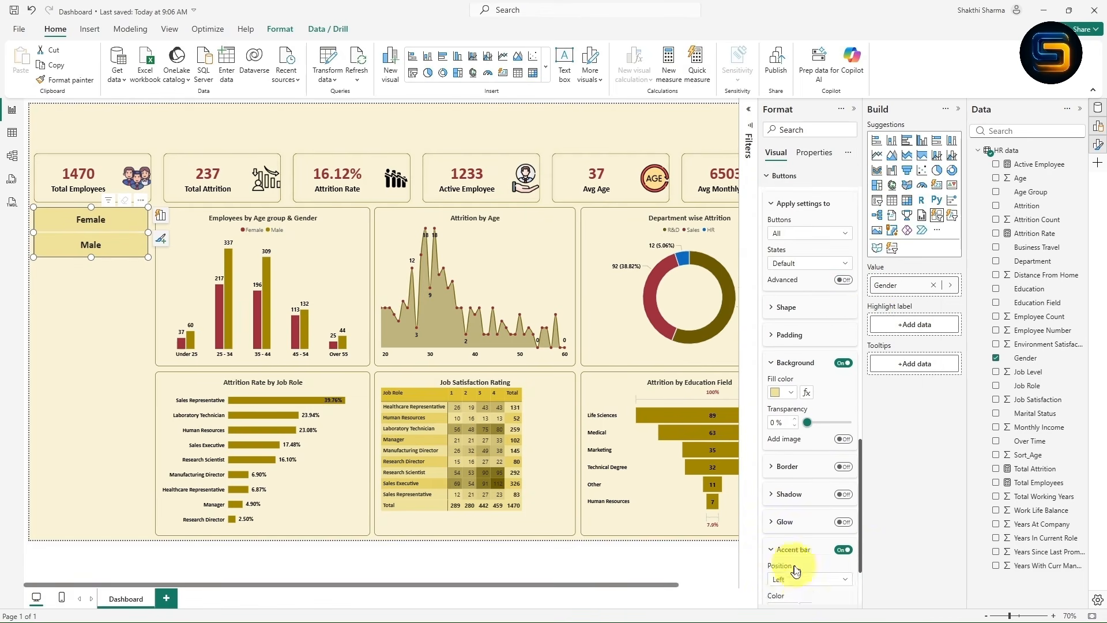
pyautogui.click(791, 510)
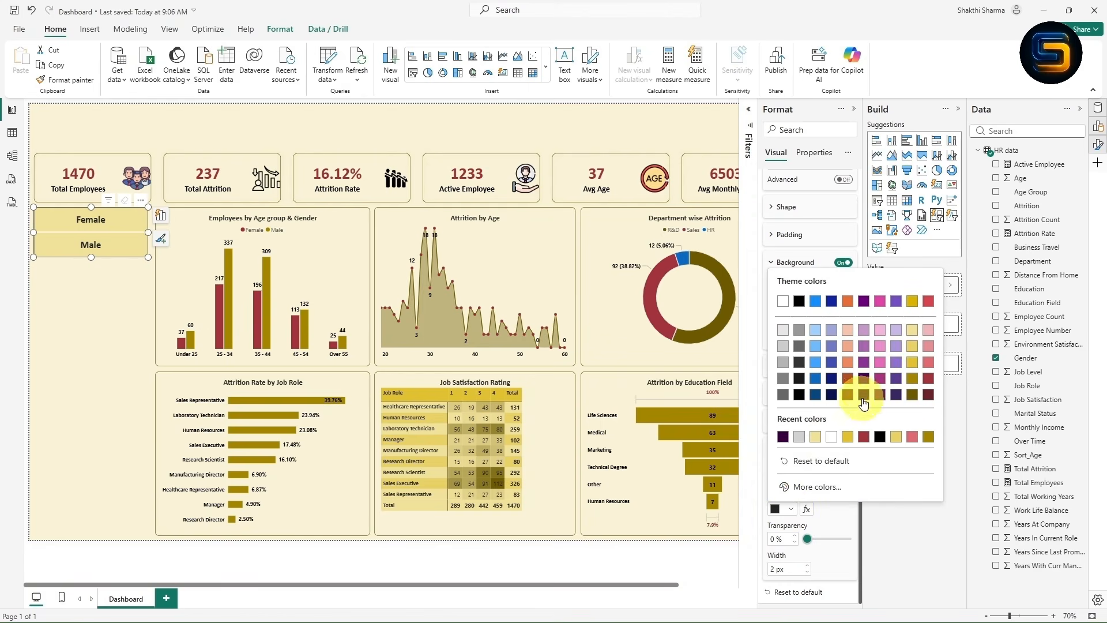
pyautogui.click(911, 396)
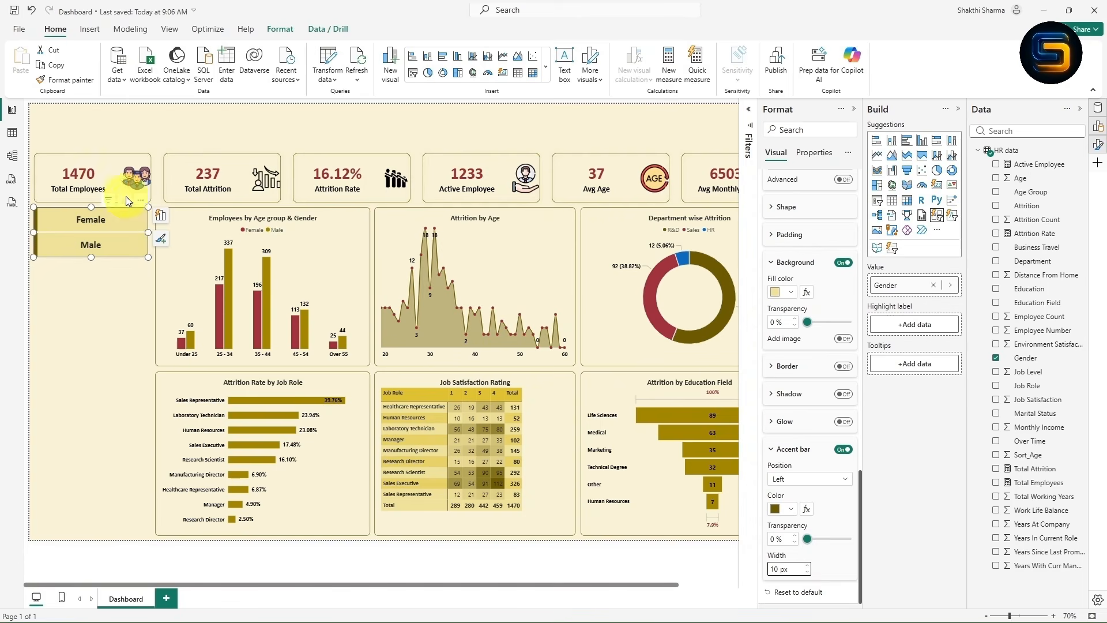
# - Fill the Gender slicer's buttons with dark red for the Hover state
pyautogui.scroll(5, 813, 421)
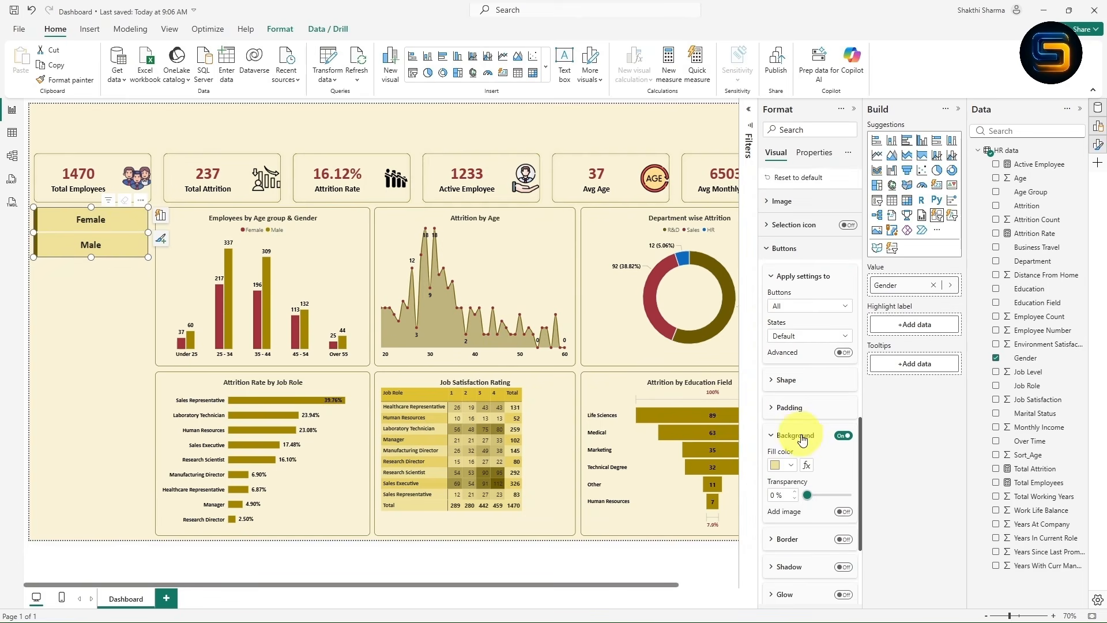
pyautogui.click(799, 452)
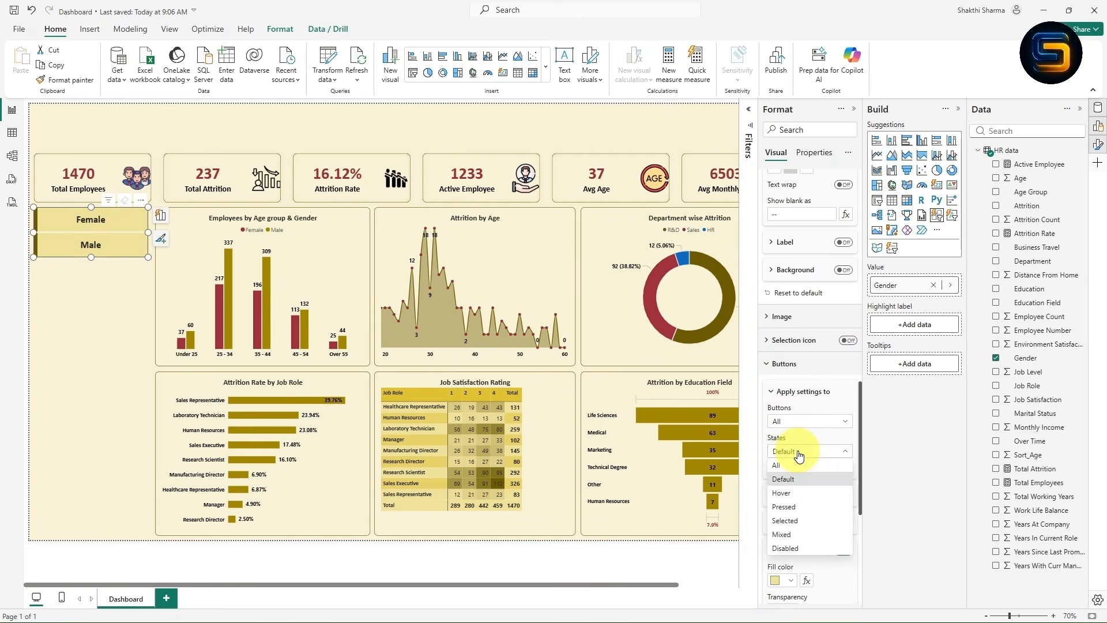
pyautogui.click(797, 451)
pyautogui.click(799, 454)
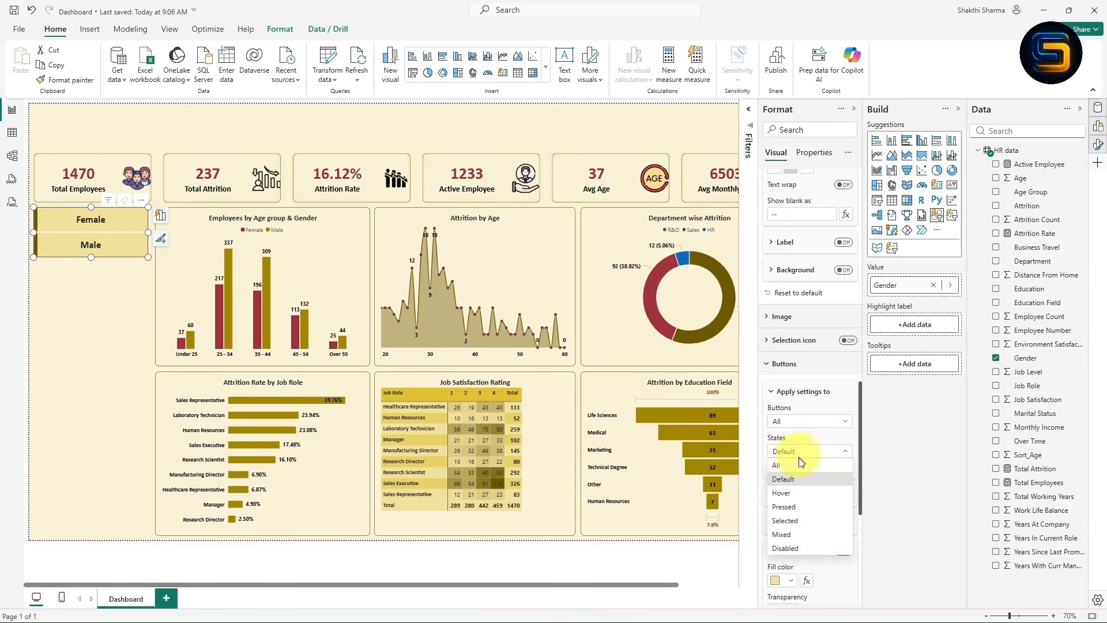
pyautogui.click(789, 493)
pyautogui.scroll(-2, 791, 447)
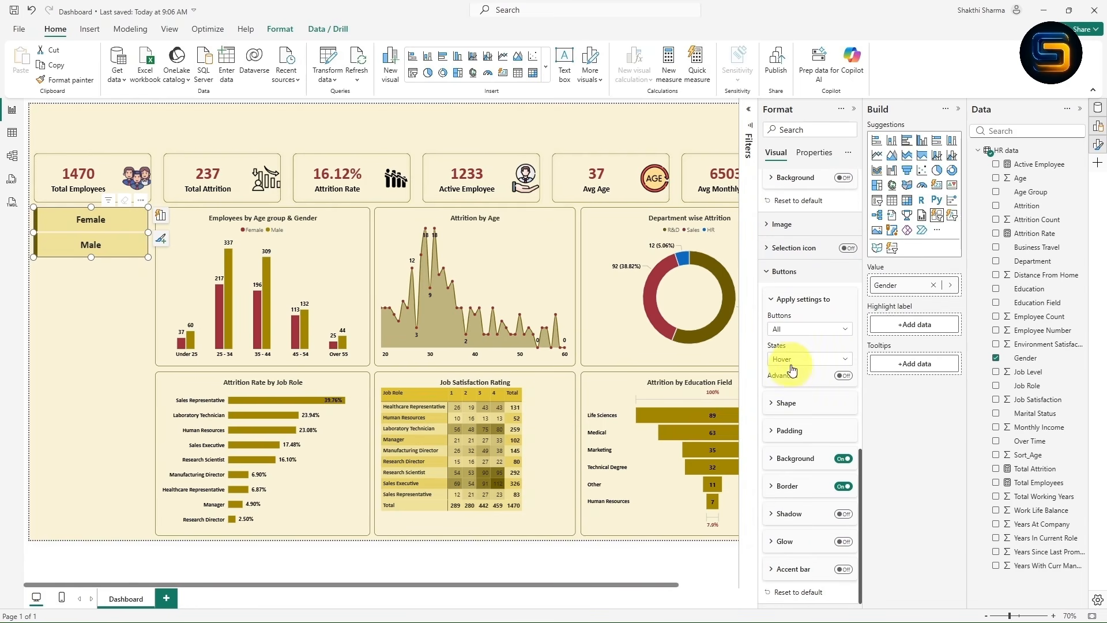
pyautogui.click(784, 458)
pyautogui.scroll(-2, 785, 452)
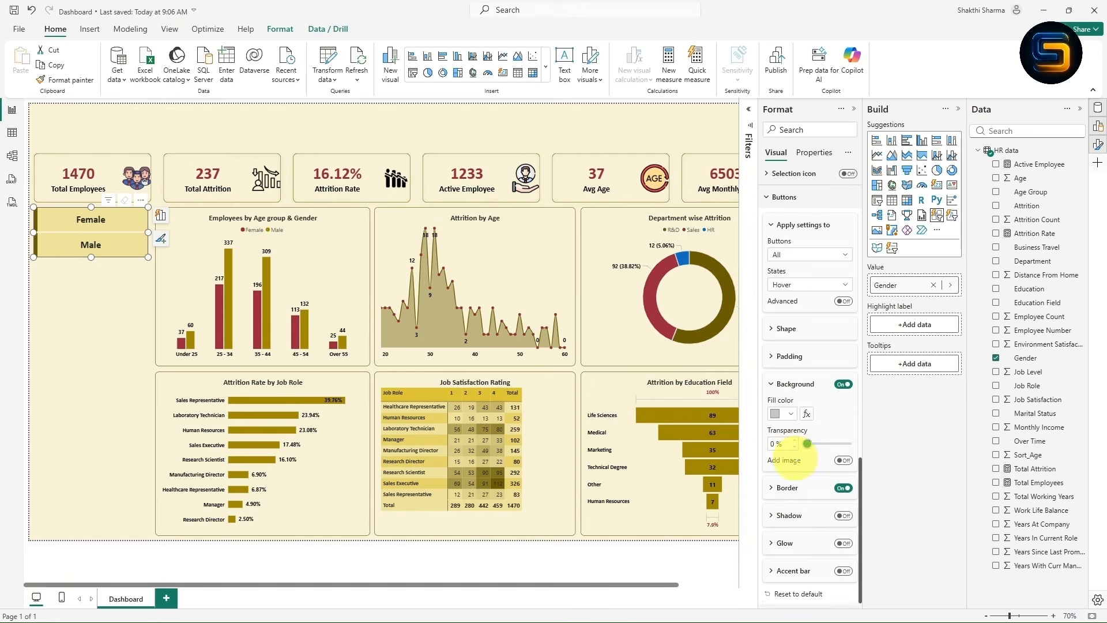
pyautogui.click(789, 415)
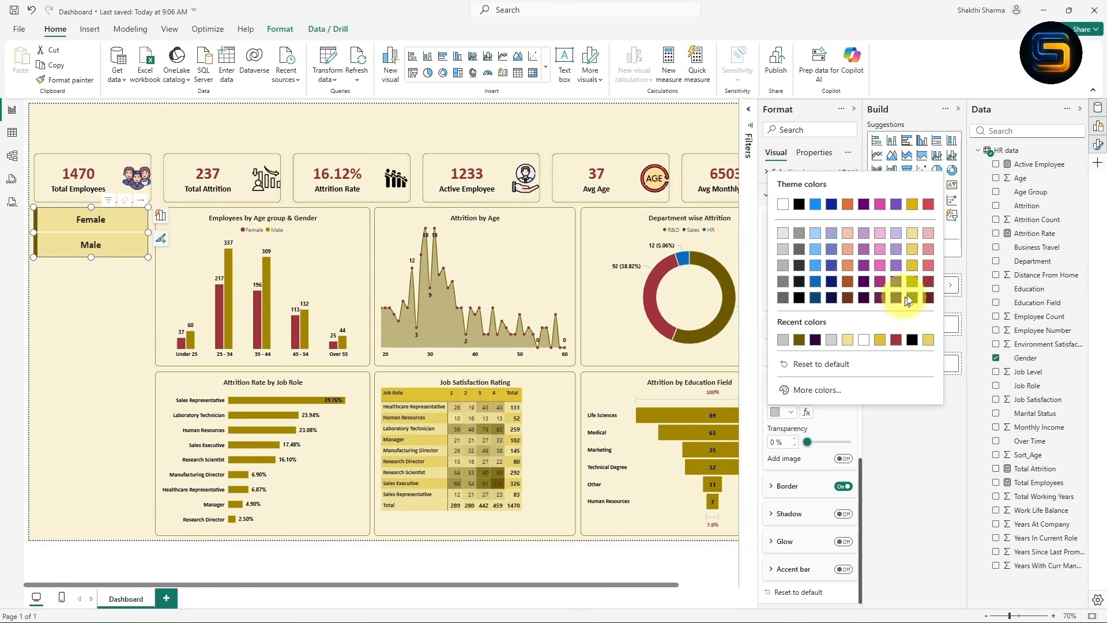
pyautogui.click(928, 282)
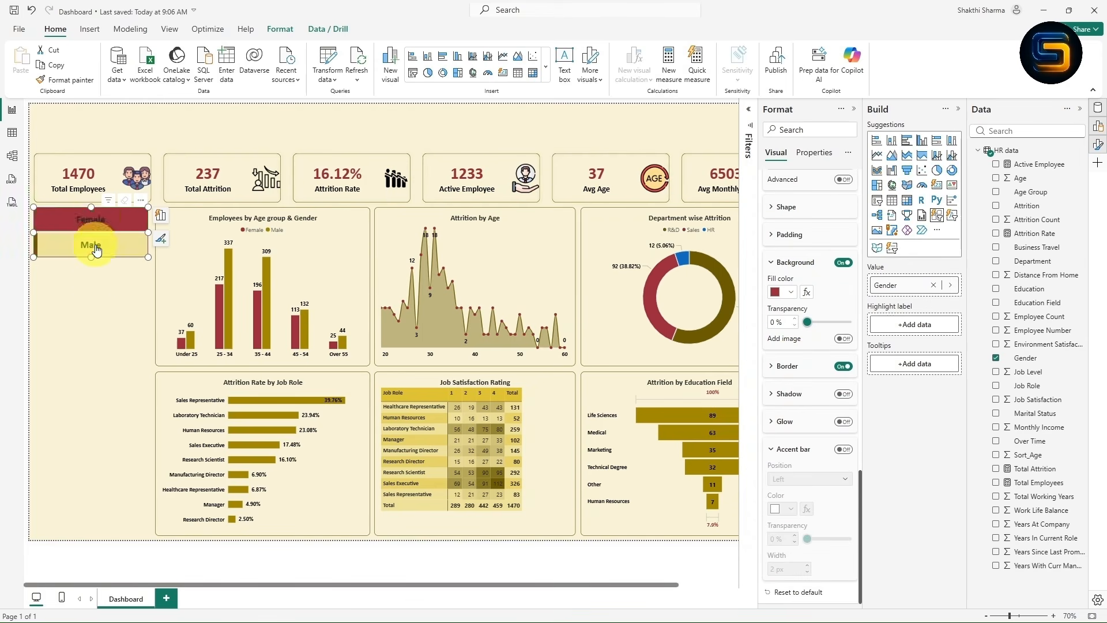
# - Set the Gender slicer's button label color to white for the Hover state
pyautogui.scroll(4, 802, 375)
pyautogui.scroll(-6, 801, 375)
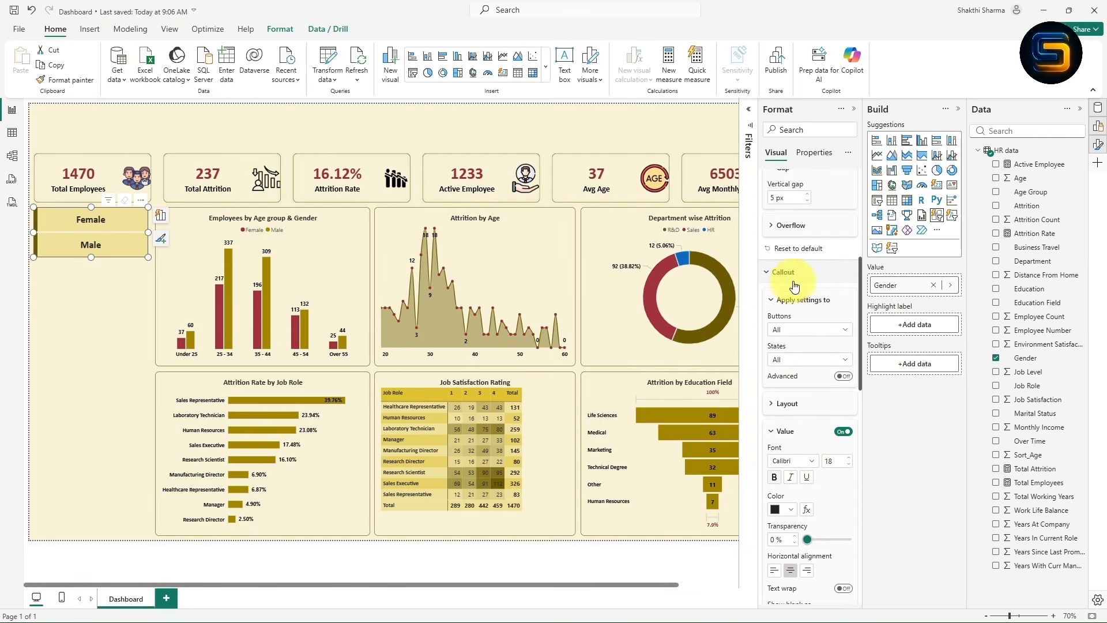
pyautogui.scroll(-2, 795, 276)
pyautogui.click(795, 251)
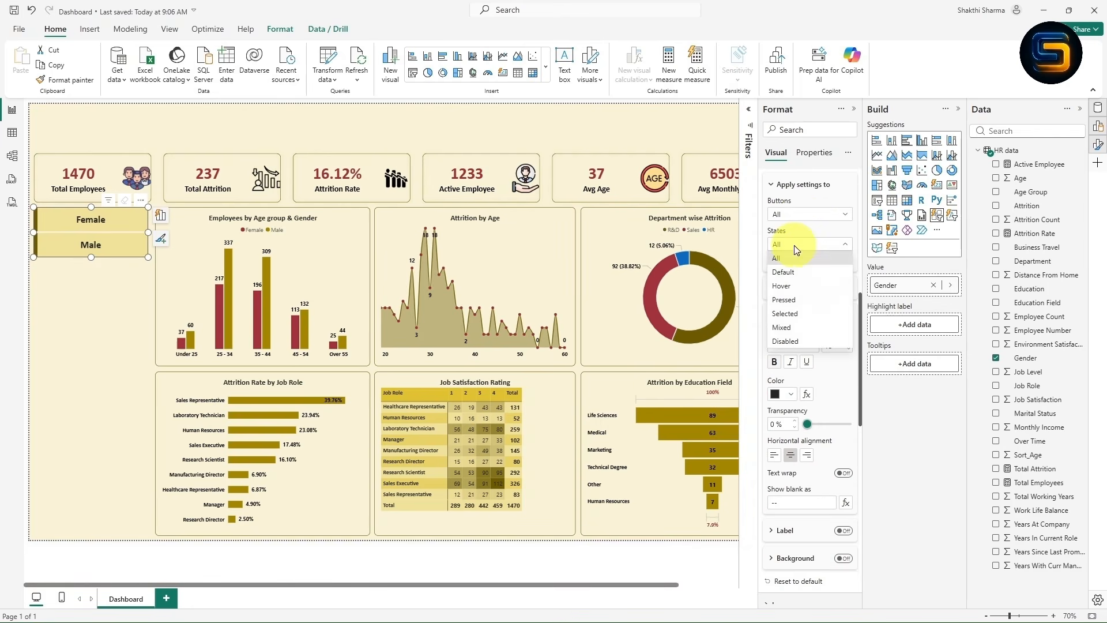
pyautogui.click(795, 288)
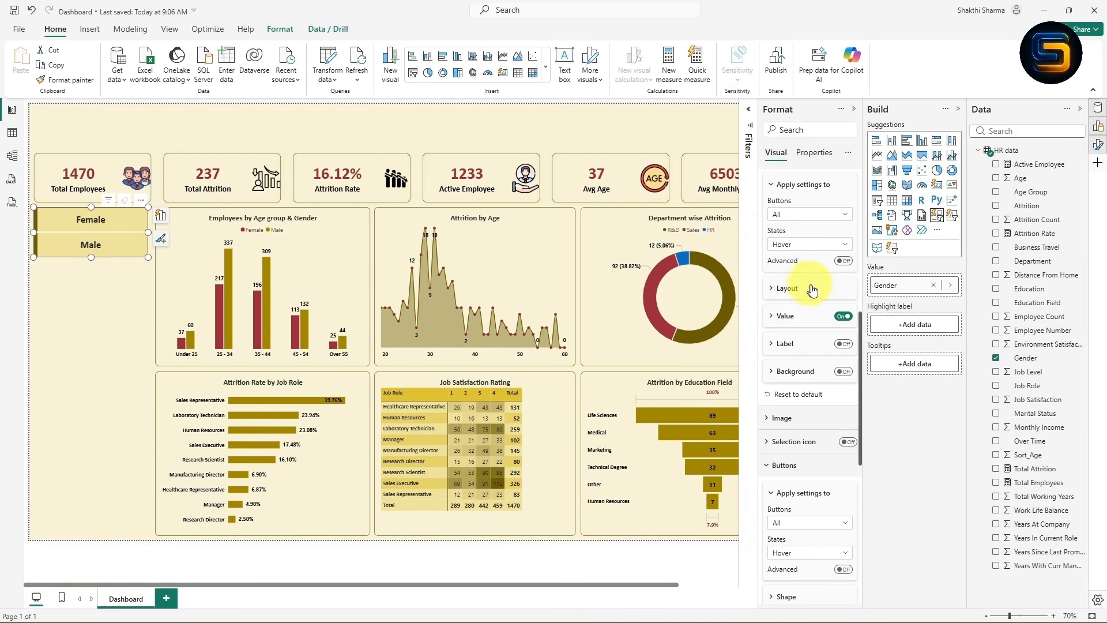
pyautogui.click(771, 316)
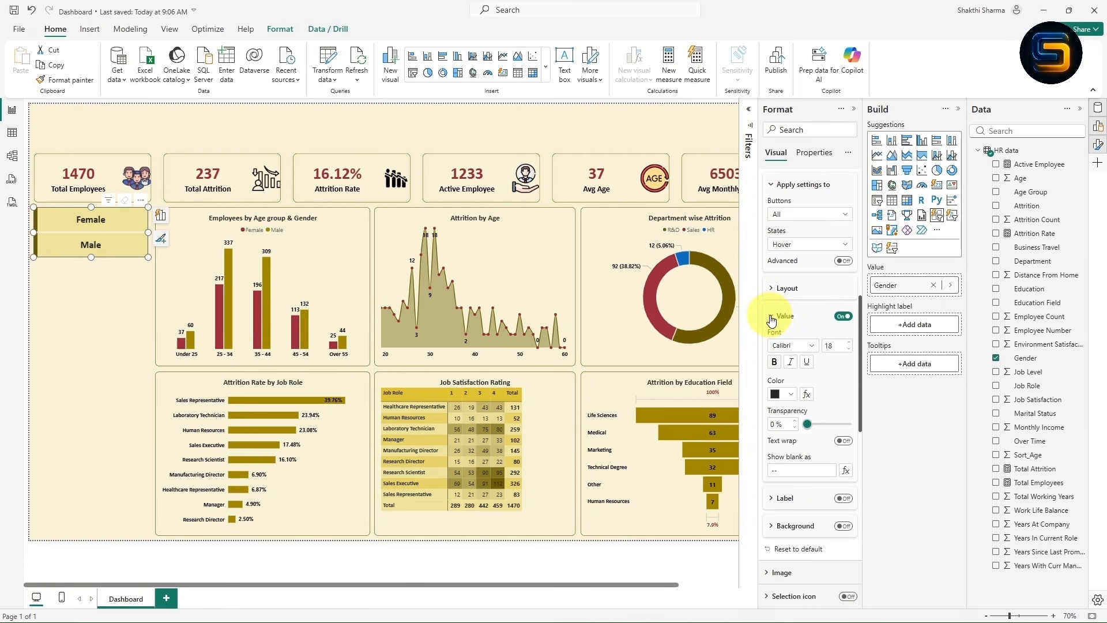
pyautogui.click(791, 394)
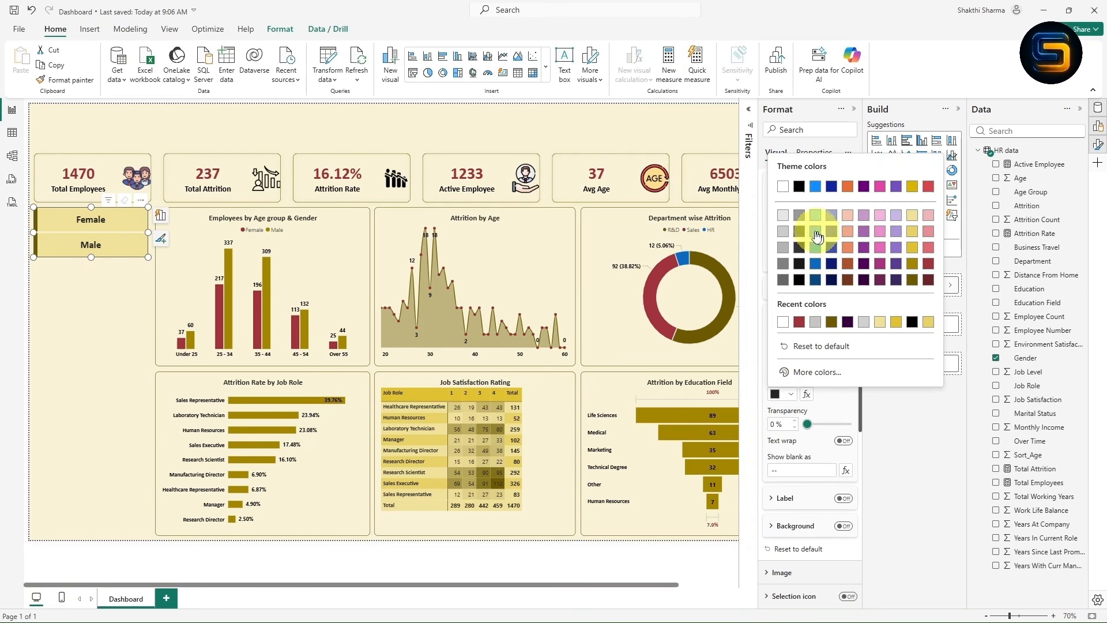
pyautogui.click(783, 187)
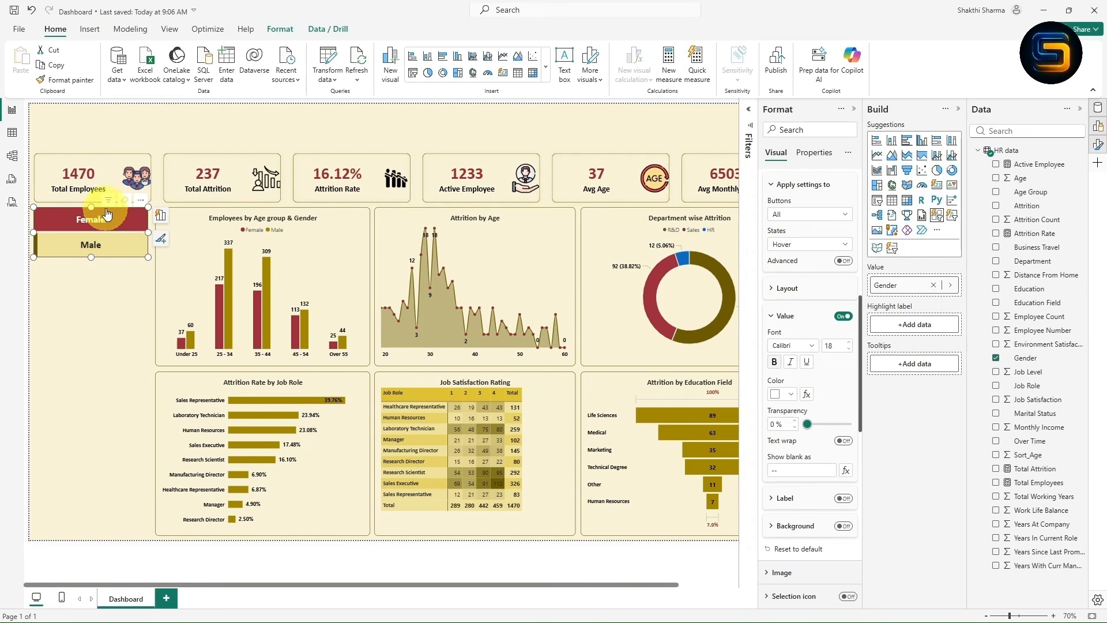
# - Switch the Gender slicer's callout settings back to the Default state
pyautogui.scroll(2, 800, 310)
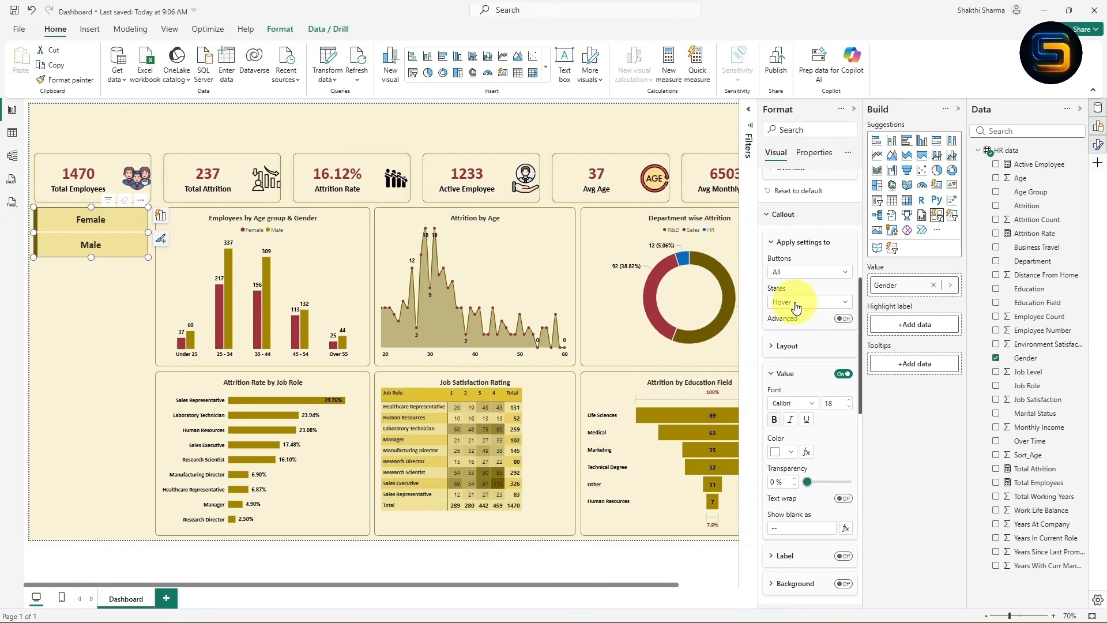
pyautogui.click(796, 303)
pyautogui.click(785, 316)
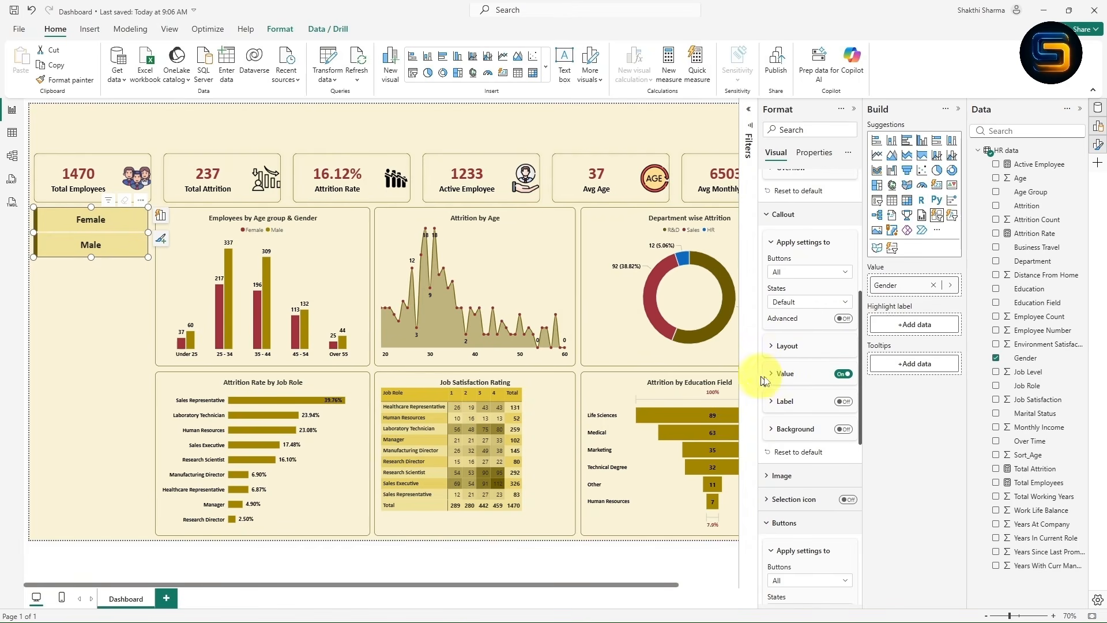
pyautogui.scroll(-10, 804, 398)
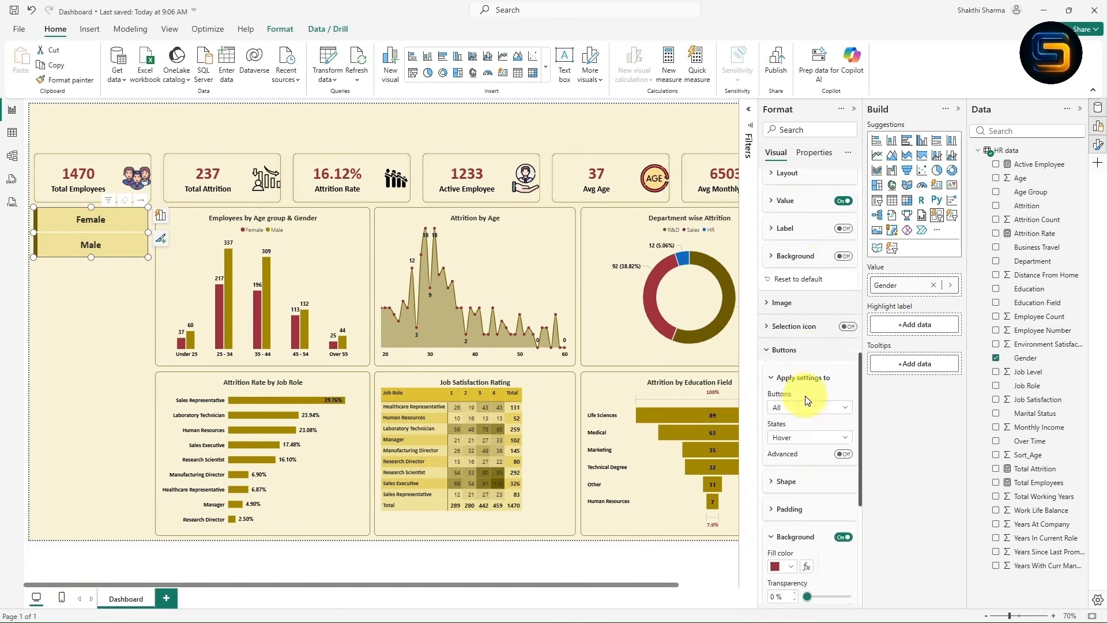
pyautogui.scroll(-2, 806, 404)
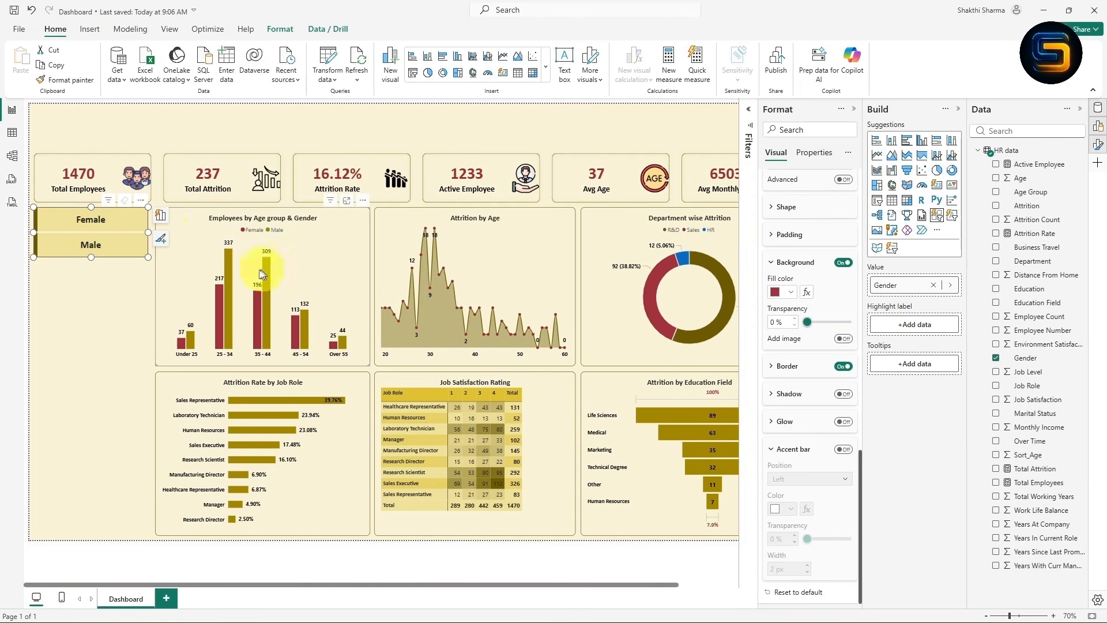
# - Test the Gender slicer by filtering the dashboard alternately by Female and Male
pyautogui.click(114, 228)
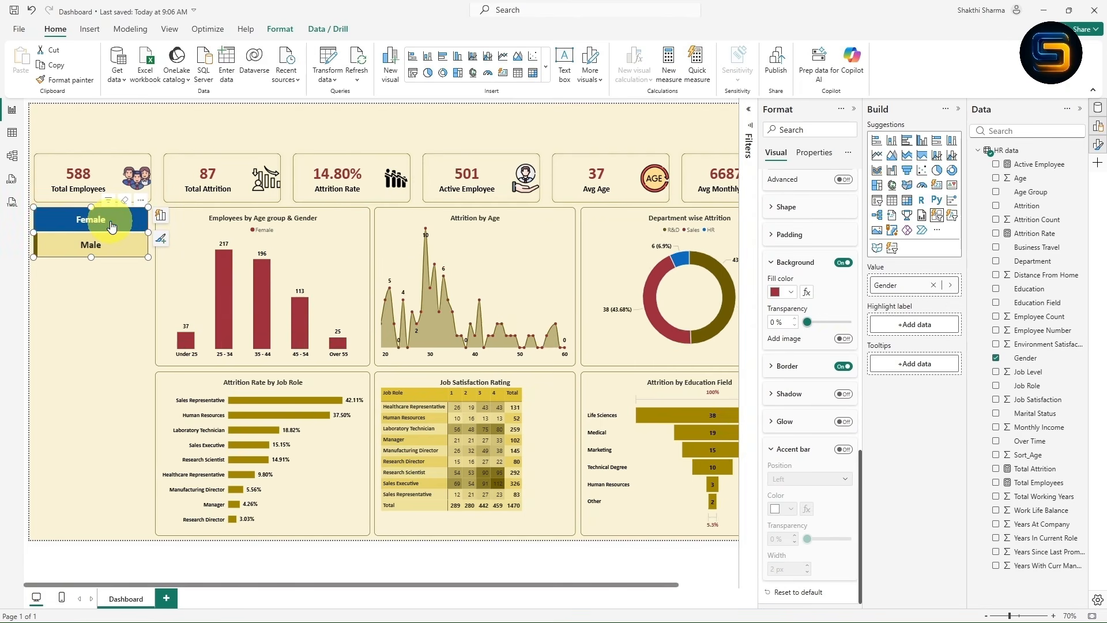
pyautogui.click(853, 111)
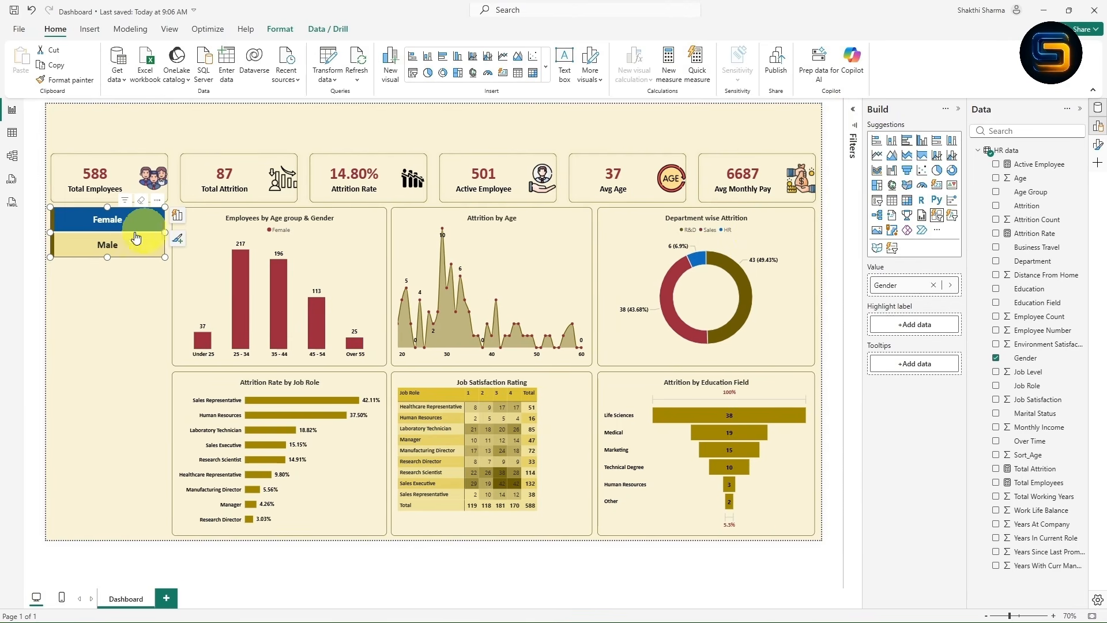
pyautogui.click(112, 249)
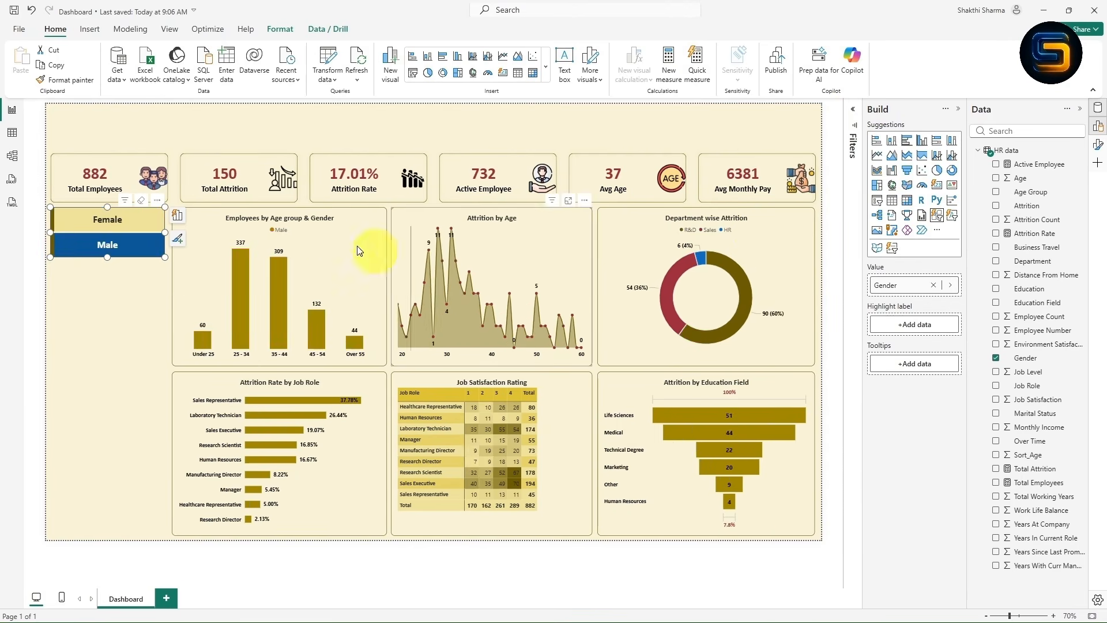
pyautogui.click(124, 228)
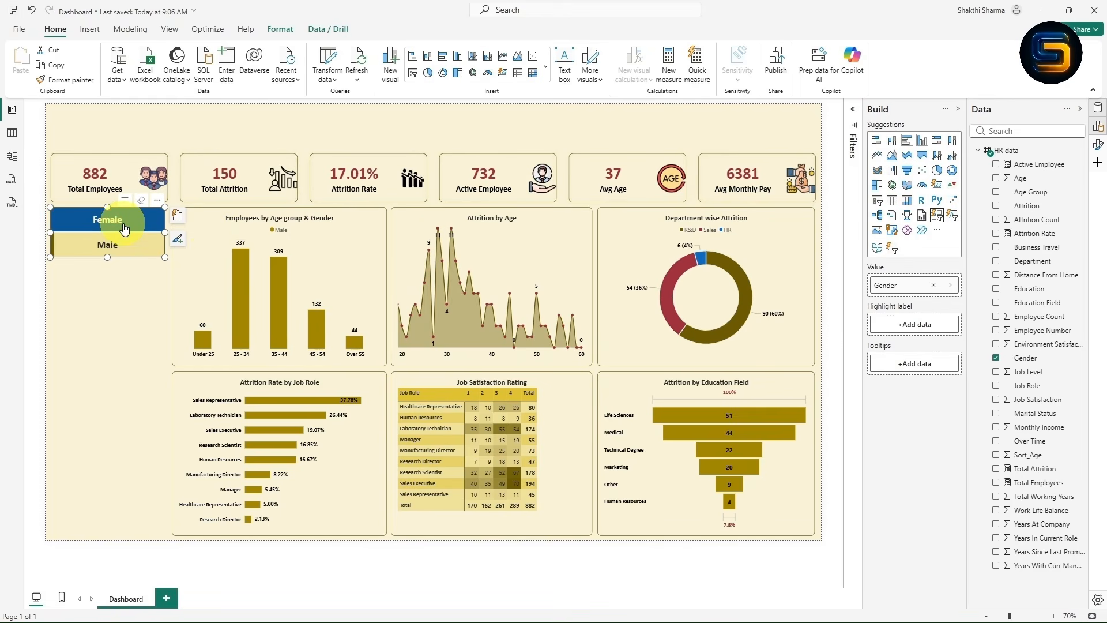
pyautogui.click(120, 249)
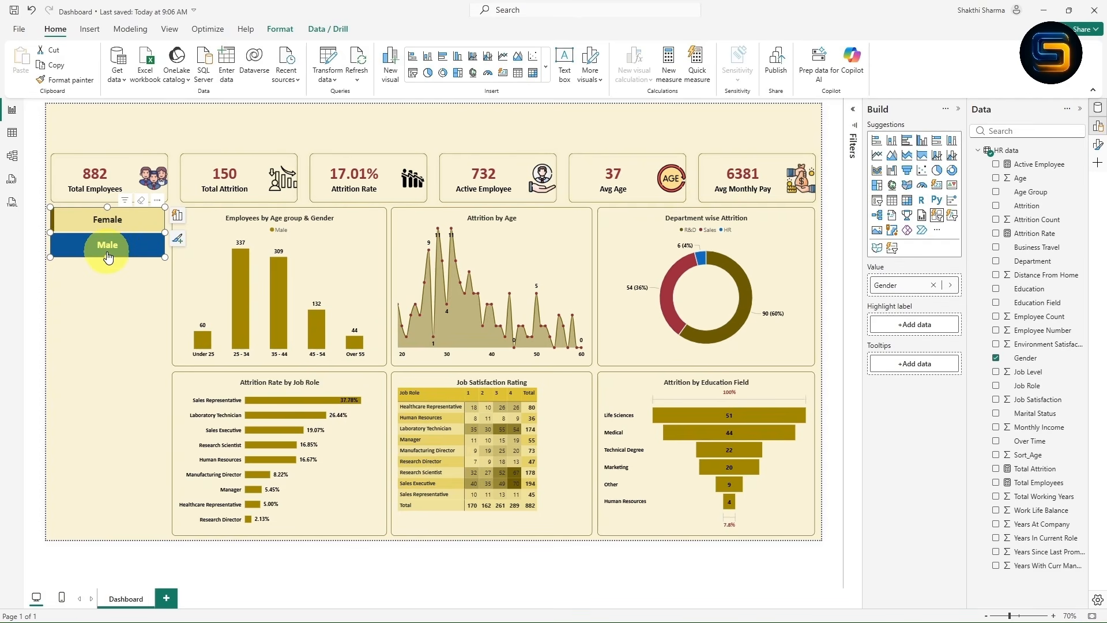
# - Fill the Gender slicer's buttons with dark gold for the Selected state
pyautogui.click(1098, 145)
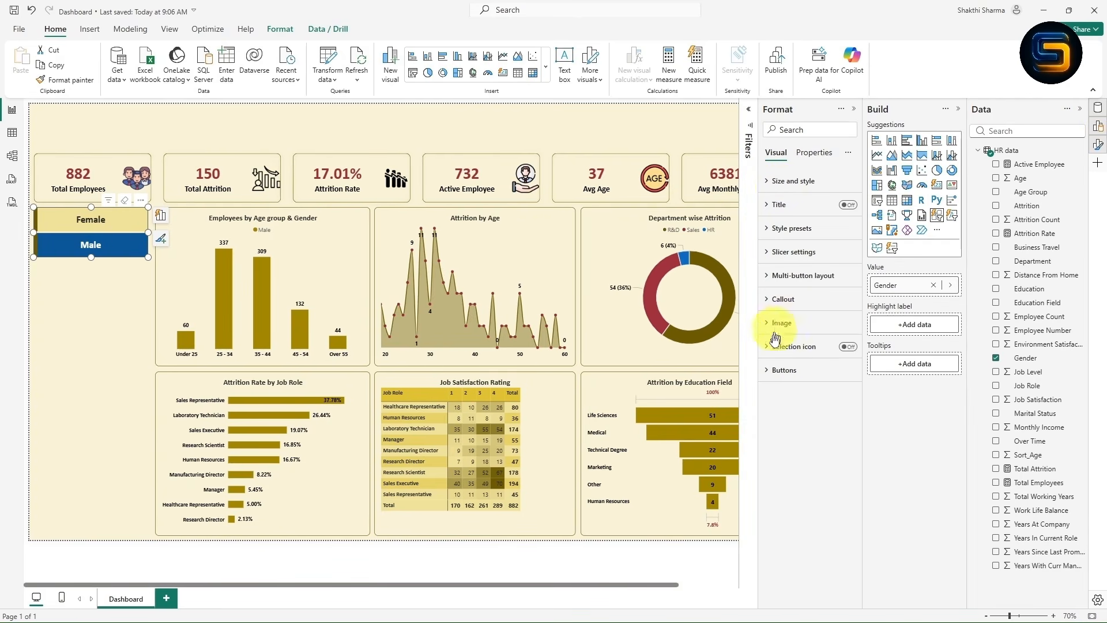
pyautogui.click(768, 373)
pyautogui.scroll(-3, 795, 369)
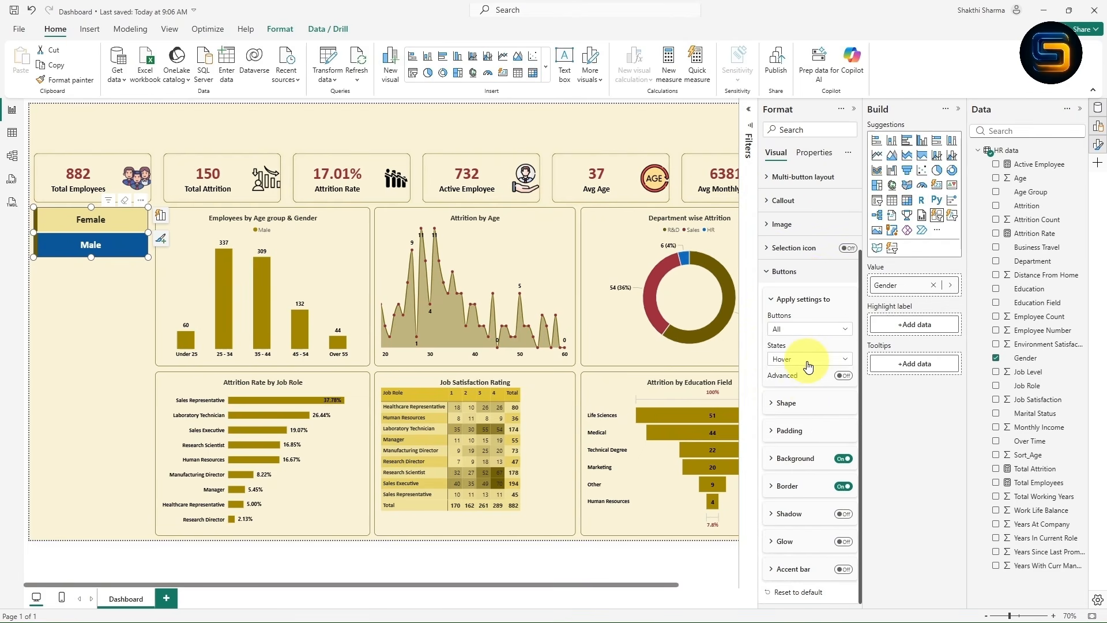
pyautogui.click(804, 359)
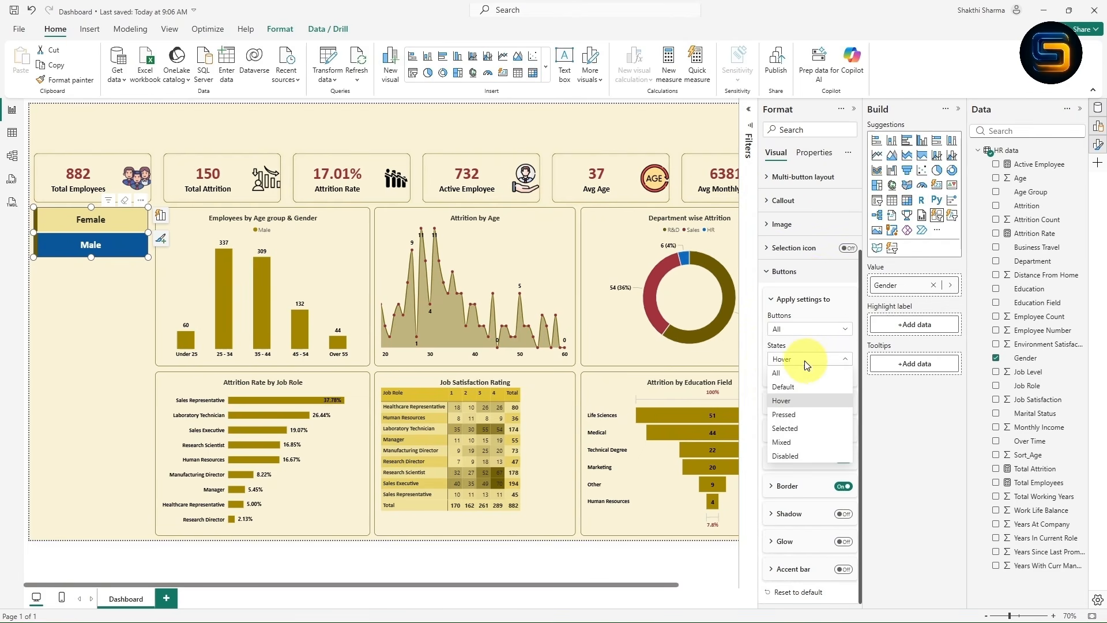
pyautogui.click(797, 431)
pyautogui.click(776, 459)
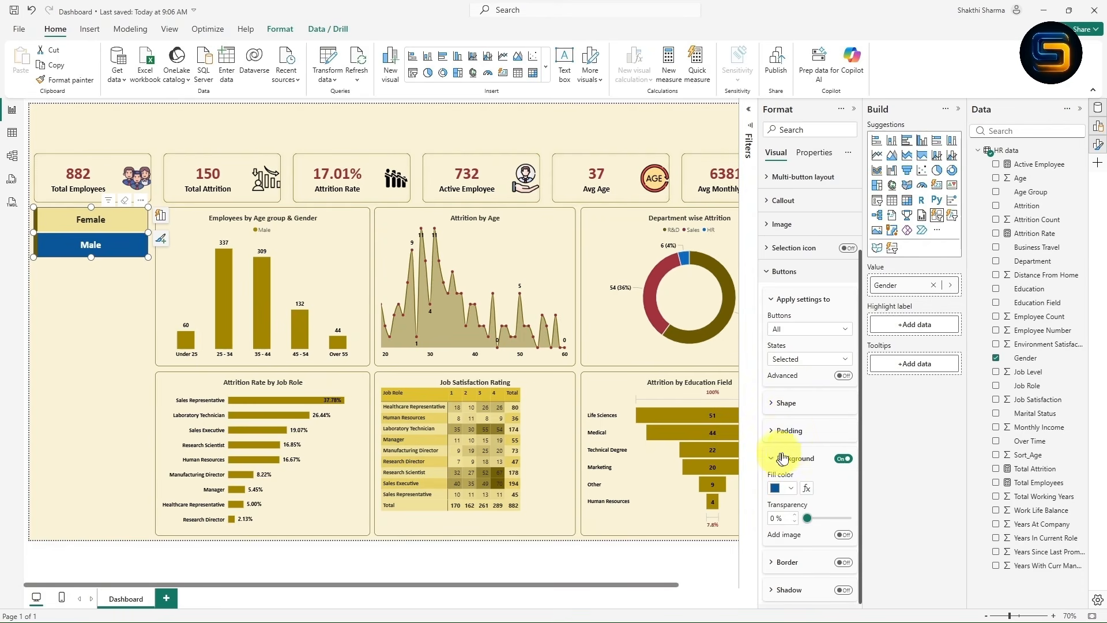
pyautogui.scroll(-2, 775, 459)
pyautogui.click(790, 411)
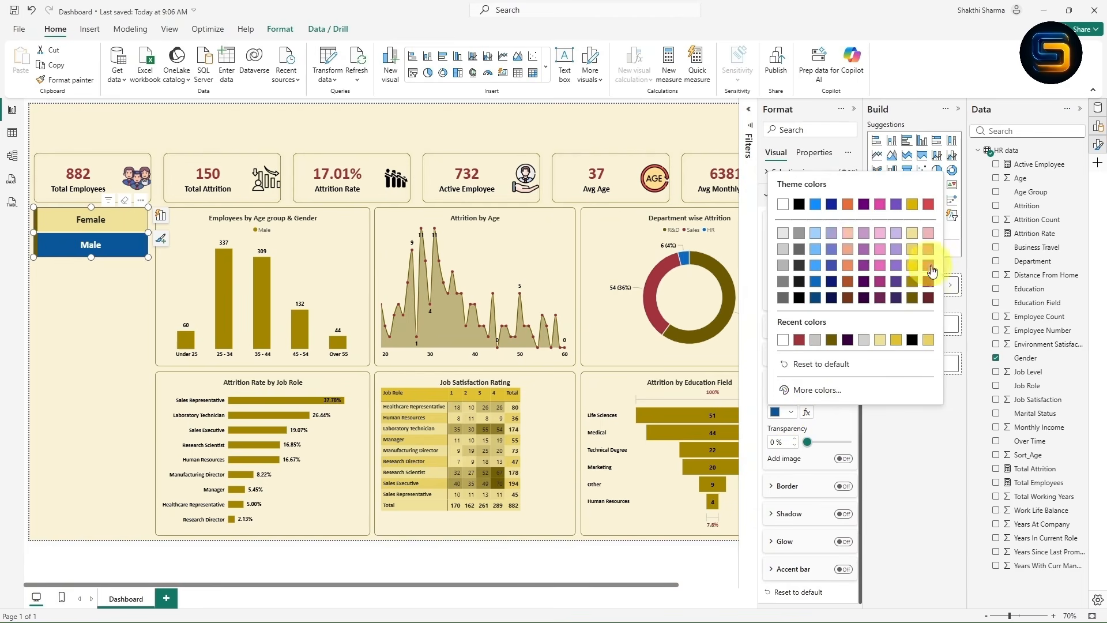
pyautogui.click(784, 234)
pyautogui.click(791, 411)
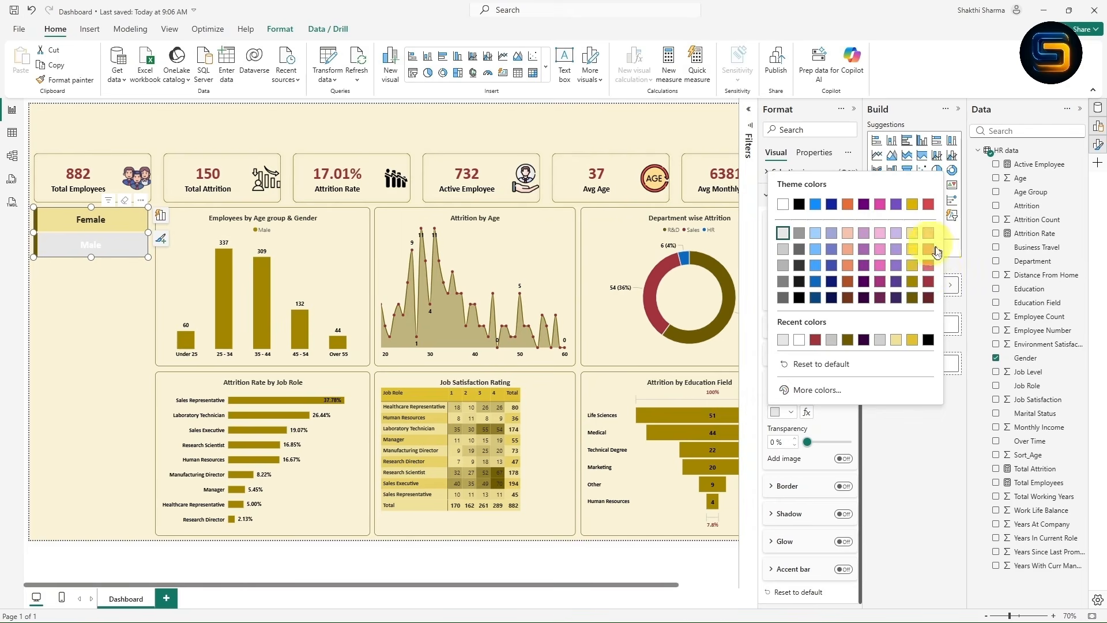
pyautogui.click(913, 282)
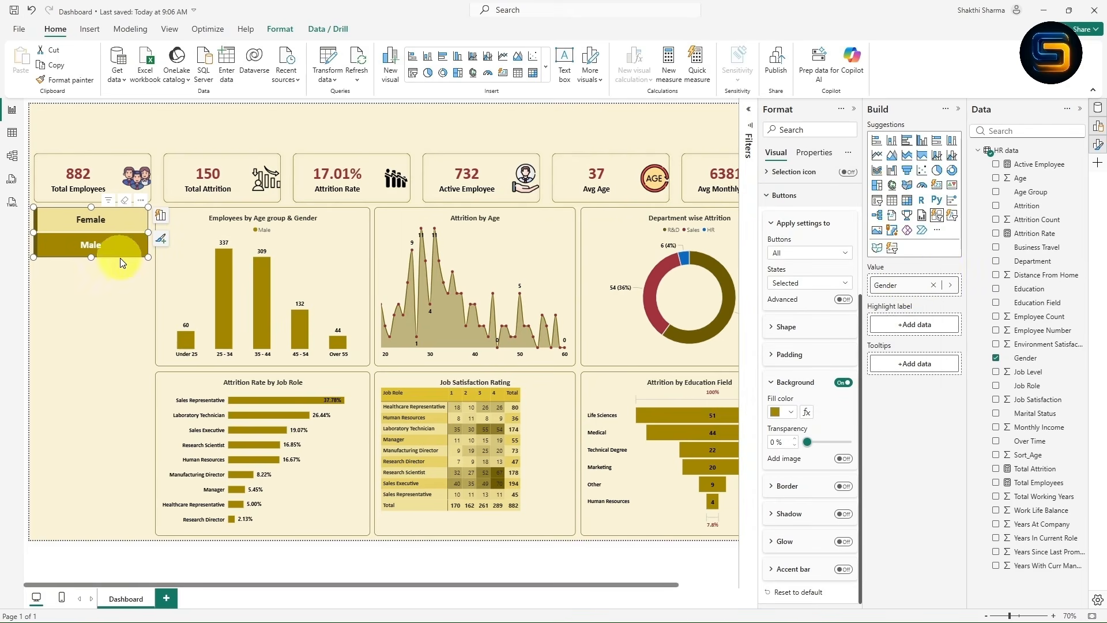
# - Turn on the left accent bar for the Selected-state buttons and color it white
pyautogui.click(842, 569)
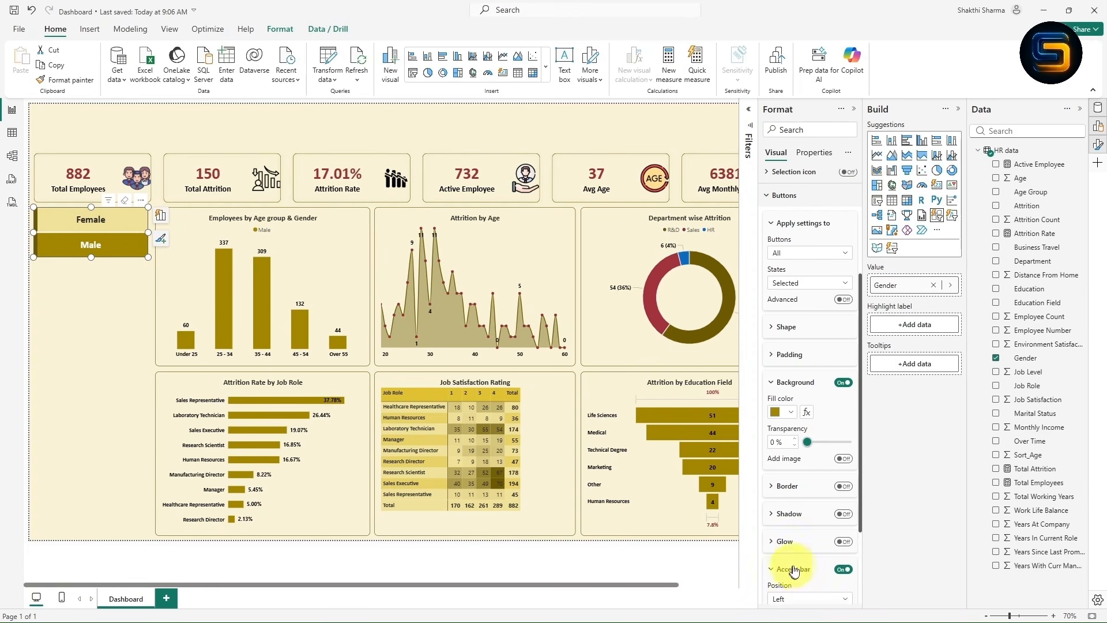
pyautogui.scroll(-2, 828, 503)
pyautogui.click(788, 510)
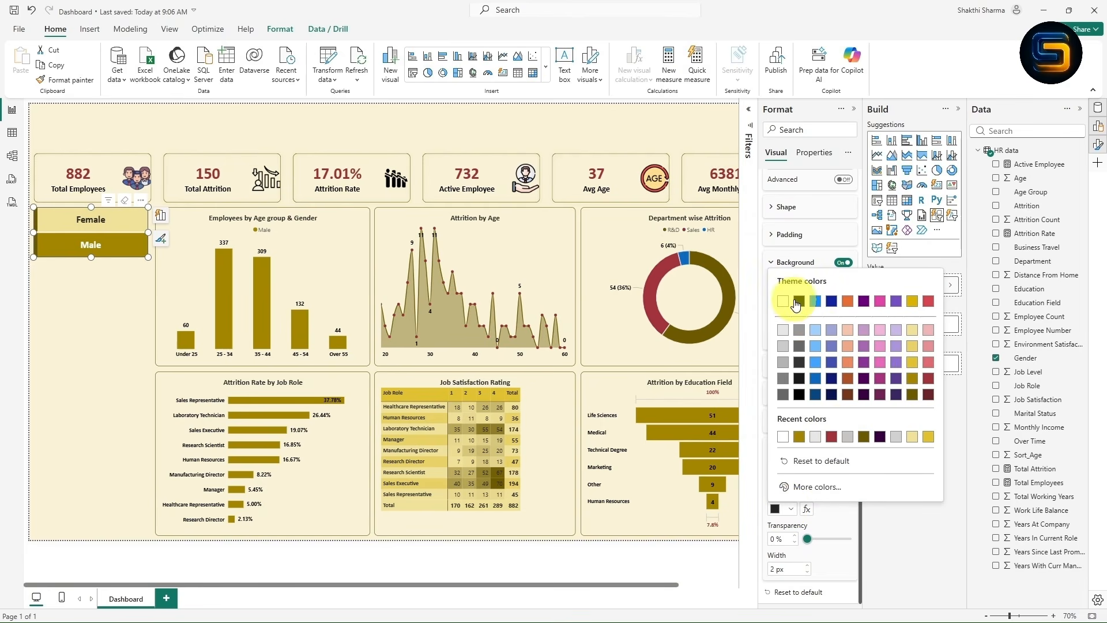
pyautogui.click(912, 378)
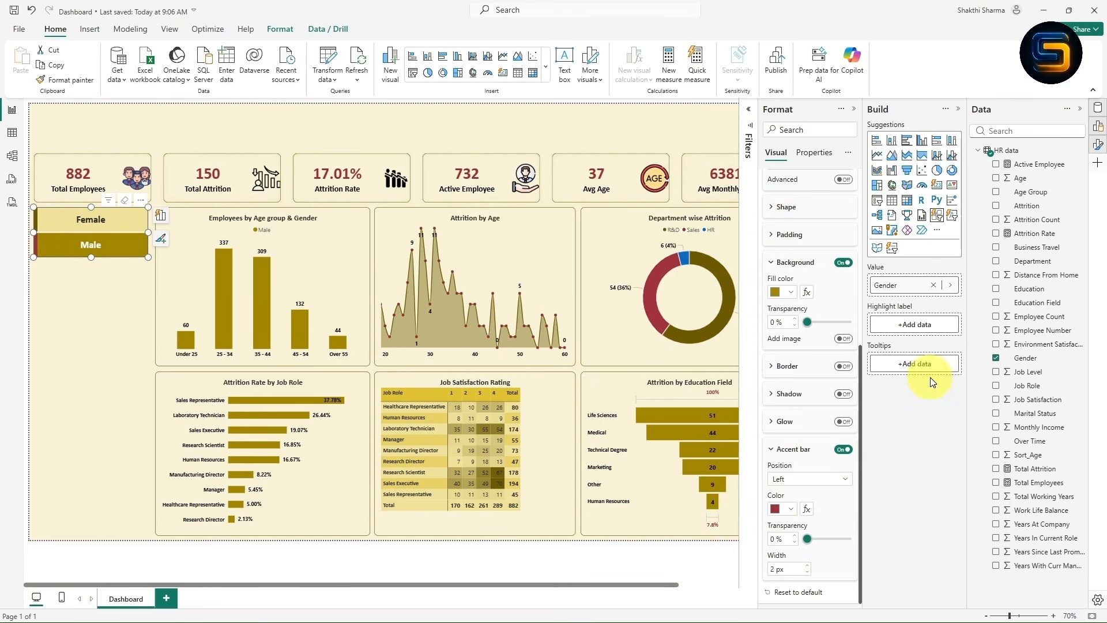
pyautogui.click(790, 510)
pyautogui.click(783, 305)
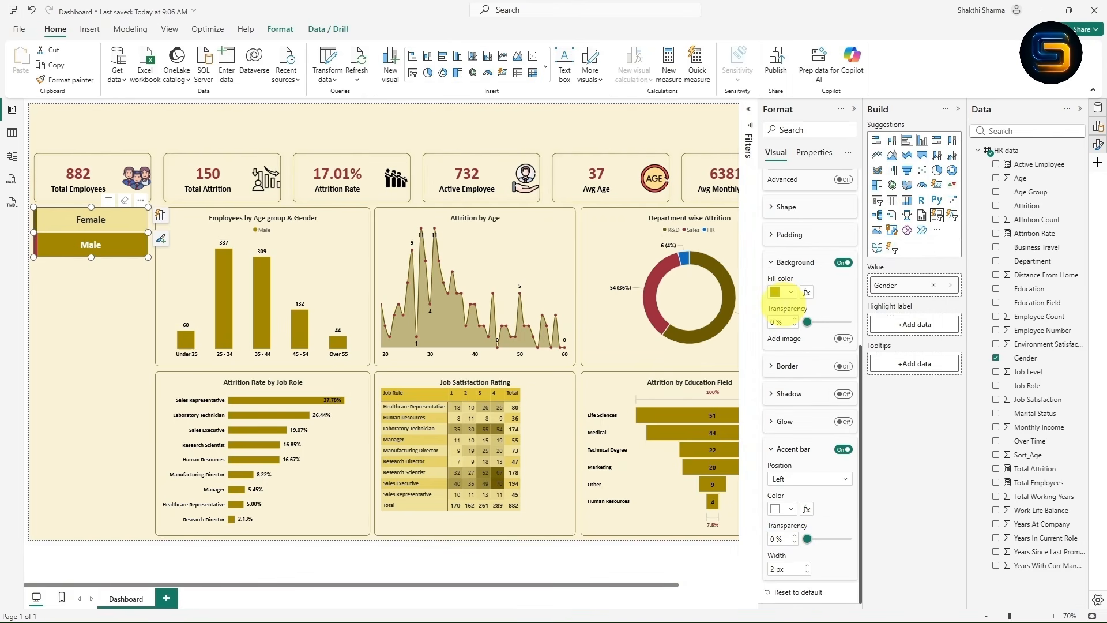
# - Clear the Male selection in the Gender slicer and hide the formatting settings
pyautogui.click(149, 279)
pyautogui.click(93, 252)
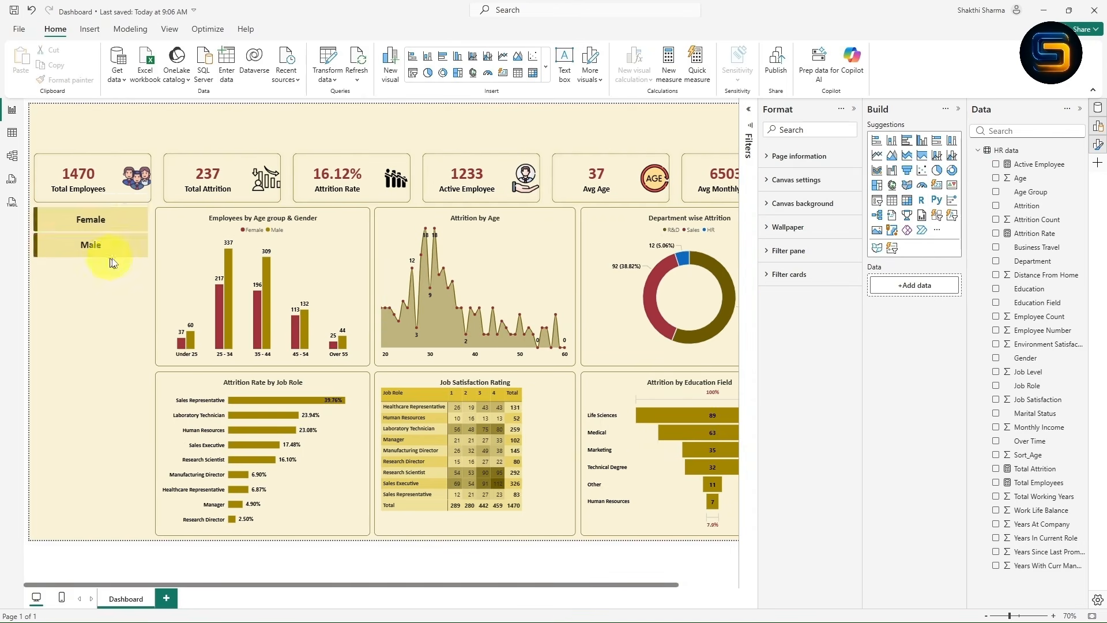
pyautogui.click(854, 111)
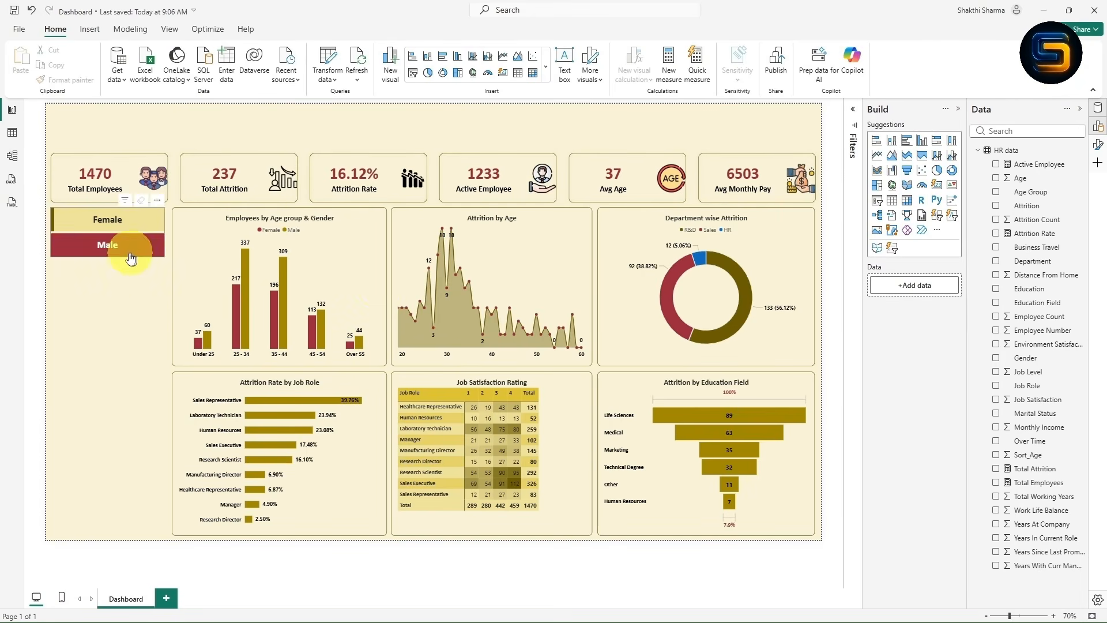
# - Duplicate the Gender slicer, place the copy below the original and replace its field with Marital Status
pyautogui.click(164, 232)
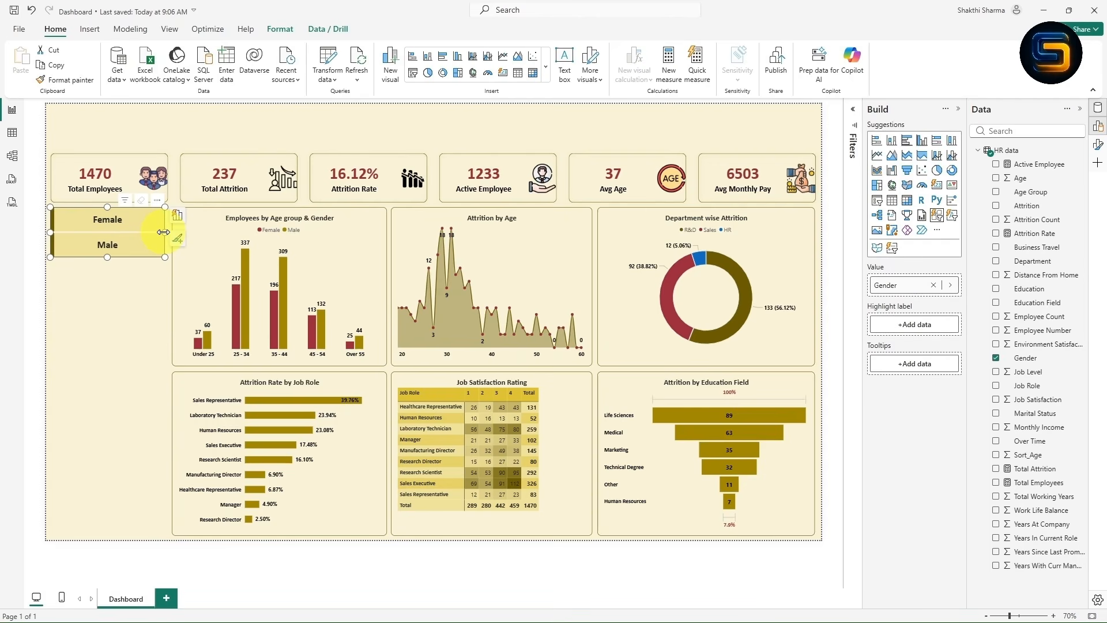
pyautogui.hotkey('ctrl', 'c')
pyautogui.hotkey('ctrl', 'v')
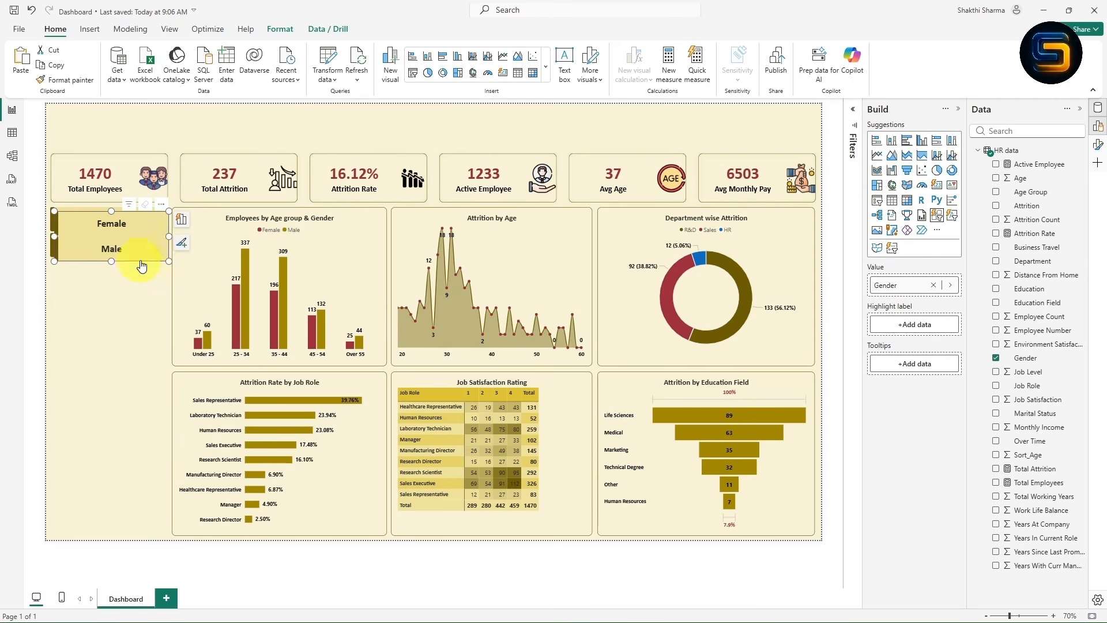
pyautogui.moveTo(162, 207); pyautogui.dragTo(157, 267)
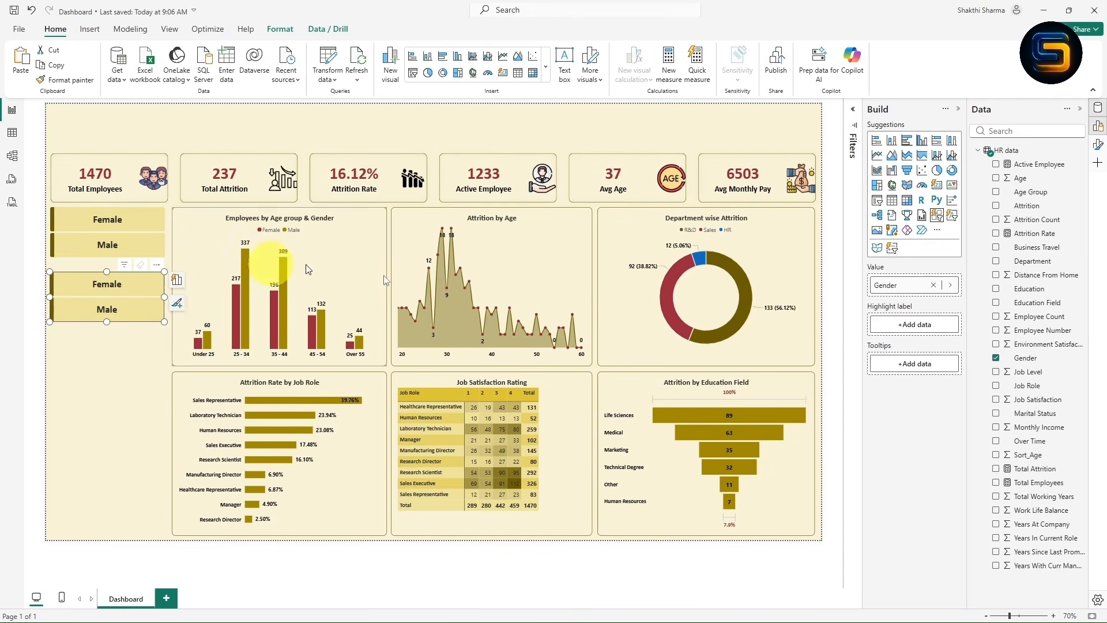
pyautogui.click(933, 286)
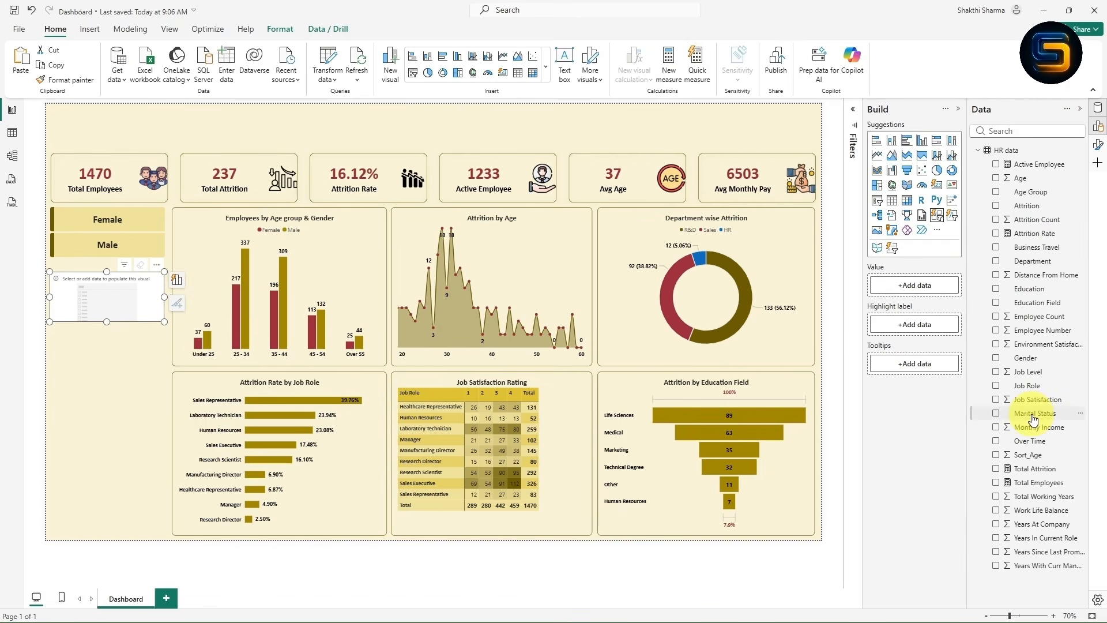
pyautogui.moveTo(1033, 415); pyautogui.dragTo(915, 286)
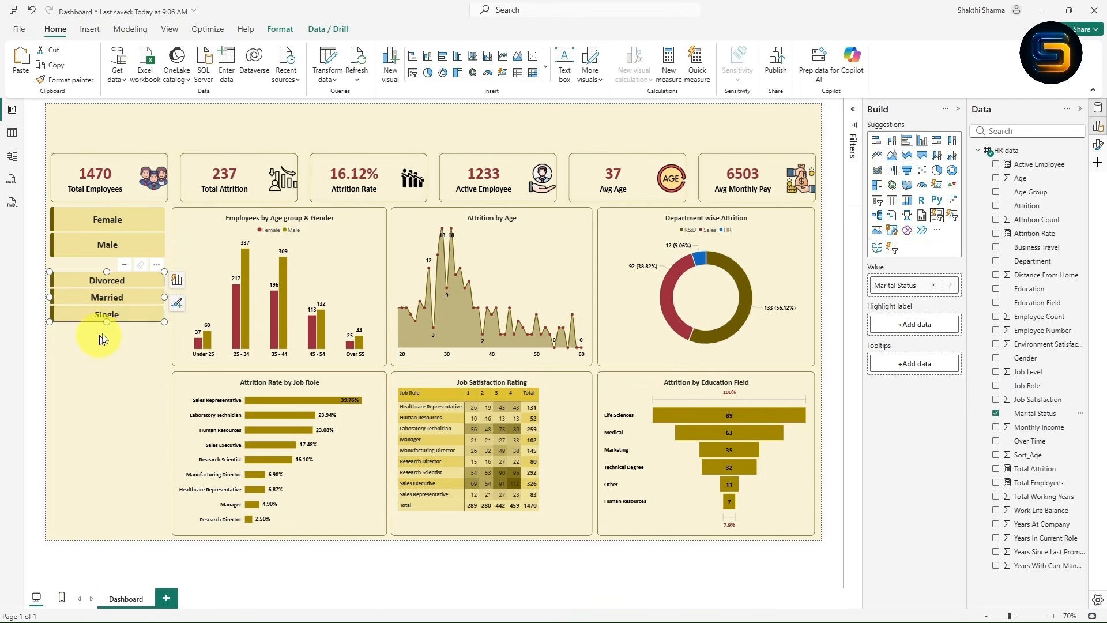
# - Make the Marital Status slicer taller and move it up closer to the Gender slicer
pyautogui.moveTo(109, 322); pyautogui.dragTo(106, 345)
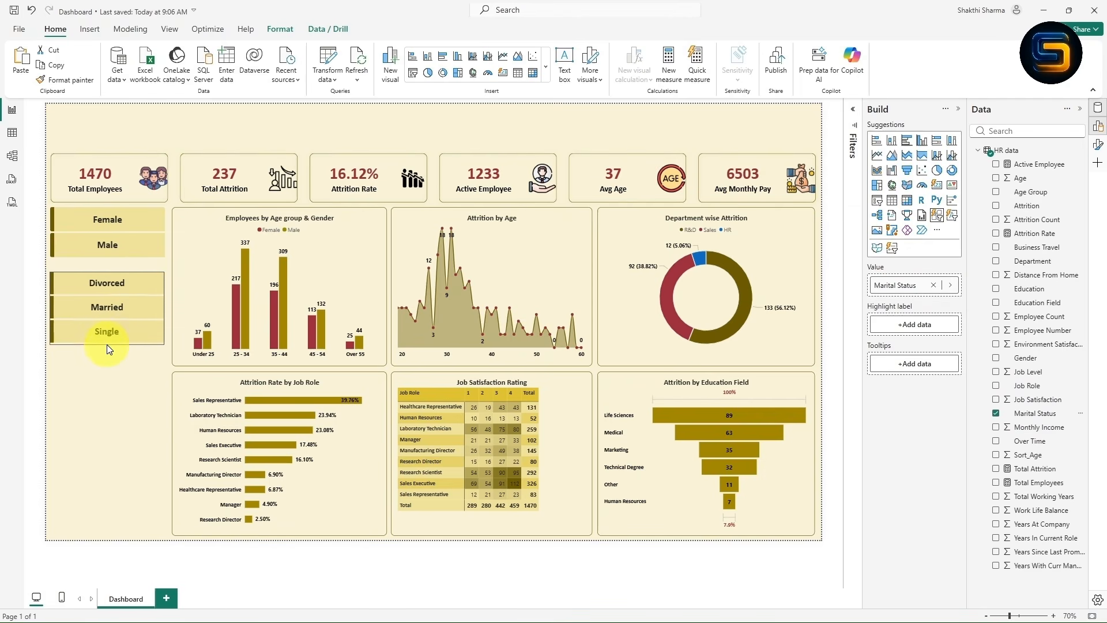
pyautogui.click(137, 276)
pyautogui.moveTo(136, 272); pyautogui.dragTo(137, 265)
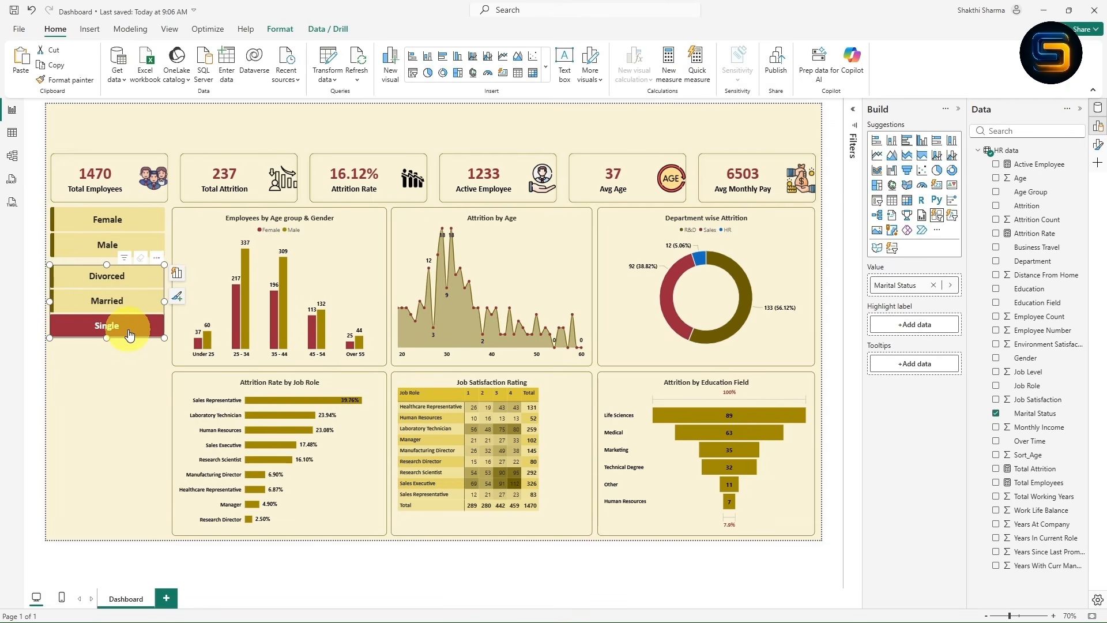
# - Duplicate the Marital Status slicer, place the copy below it and replace its field with Business Travel
pyautogui.hotkey('ctrl', 'c')
pyautogui.hotkey('ctrl', 'v')
pyautogui.moveTo(130, 339); pyautogui.dragTo(127, 420)
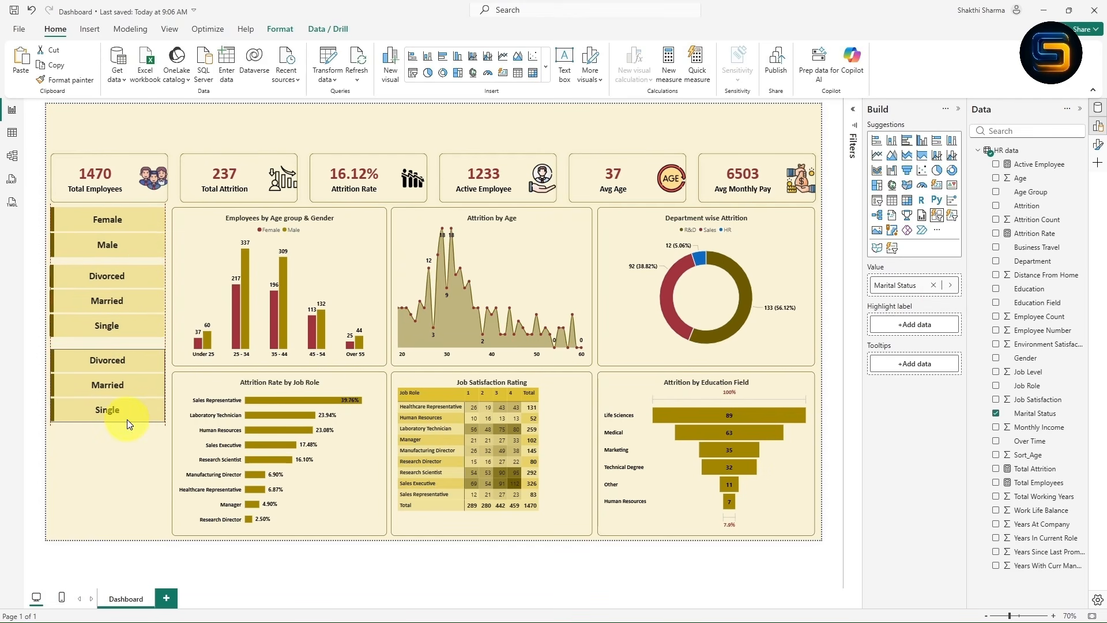
pyautogui.click(933, 286)
pyautogui.moveTo(1037, 247); pyautogui.dragTo(922, 285)
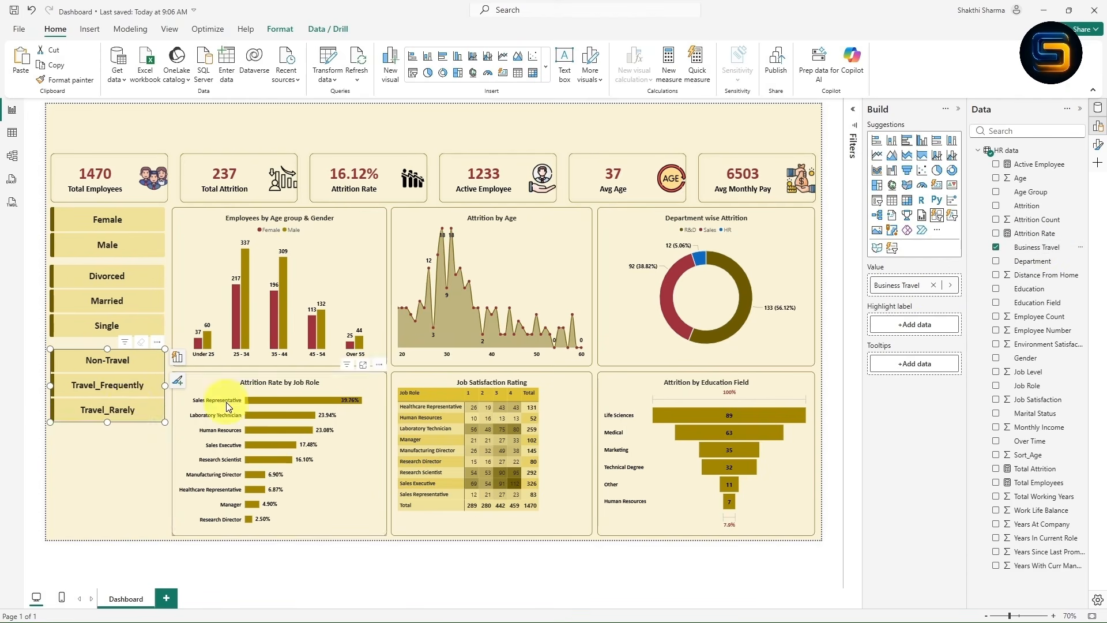
# - Make the Business Travel slicer slightly taller and clear its Travel_Rarely selection
pyautogui.moveTo(108, 421); pyautogui.dragTo(107, 436)
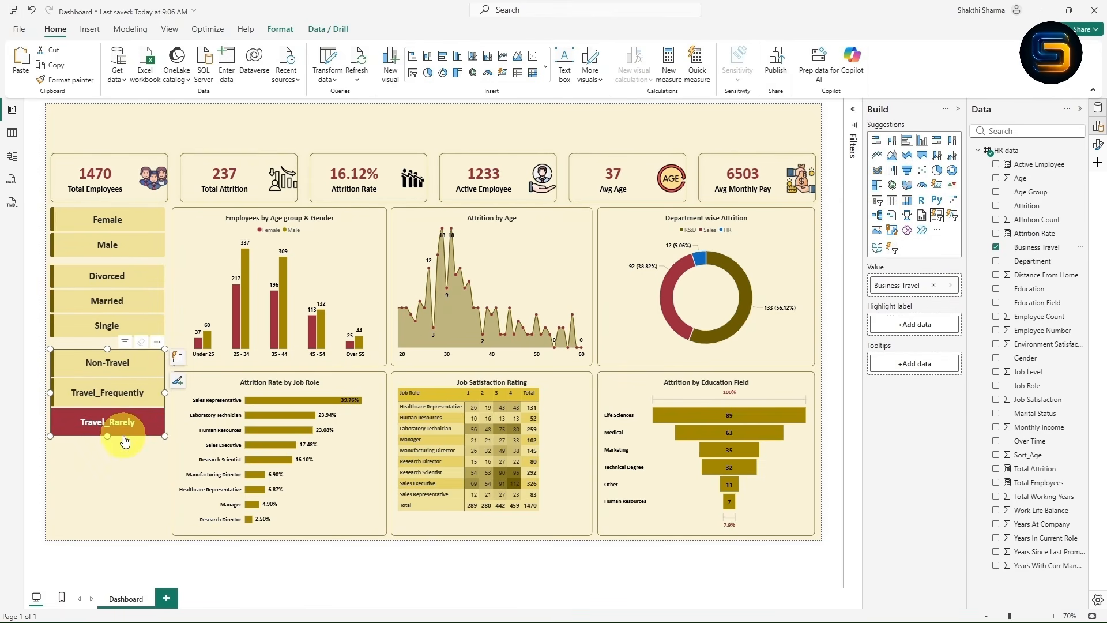
pyautogui.click(160, 433)
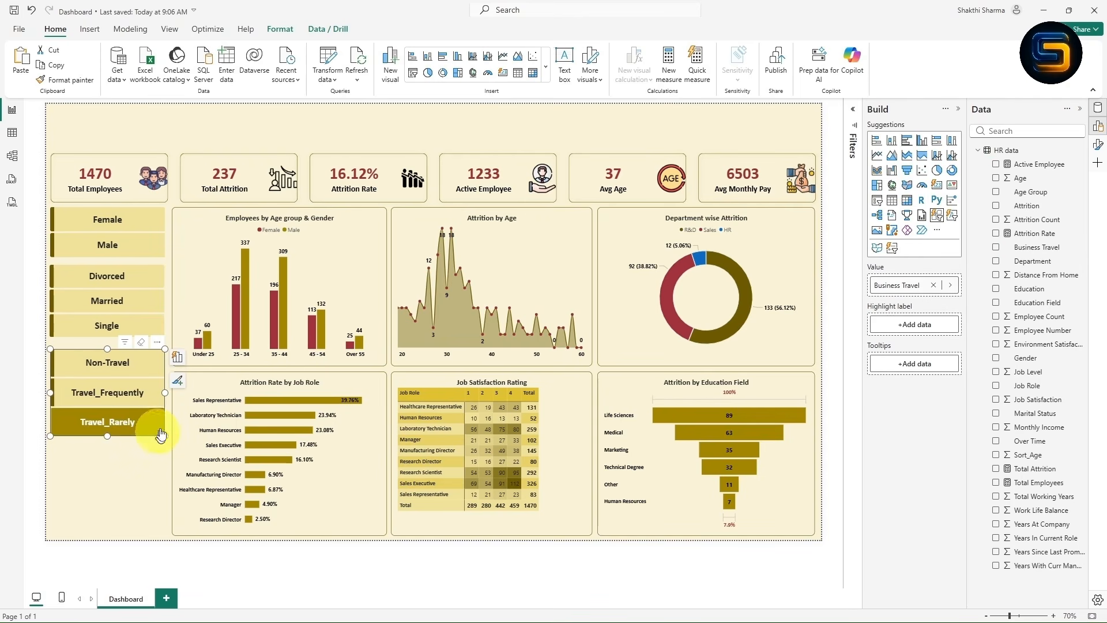
pyautogui.click(153, 343)
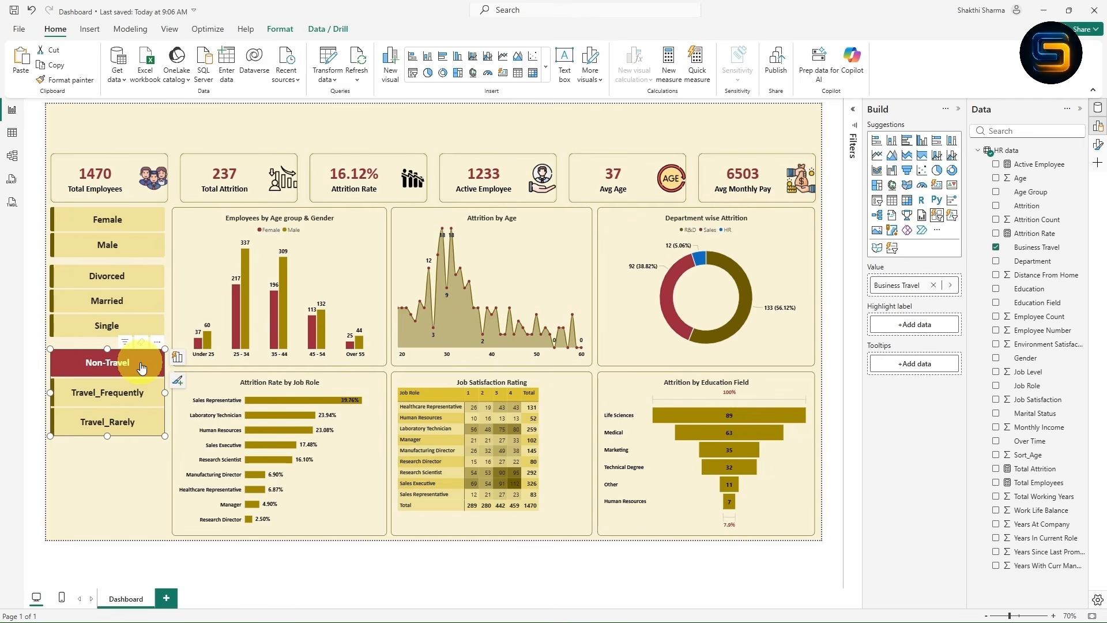
# - Place an enlarged copy of the Business Travel slicer across the page header and replace its field with Education
pyautogui.moveTo(153, 433); pyautogui.dragTo(443, 195)
pyautogui.moveTo(461, 154); pyautogui.dragTo(798, 151)
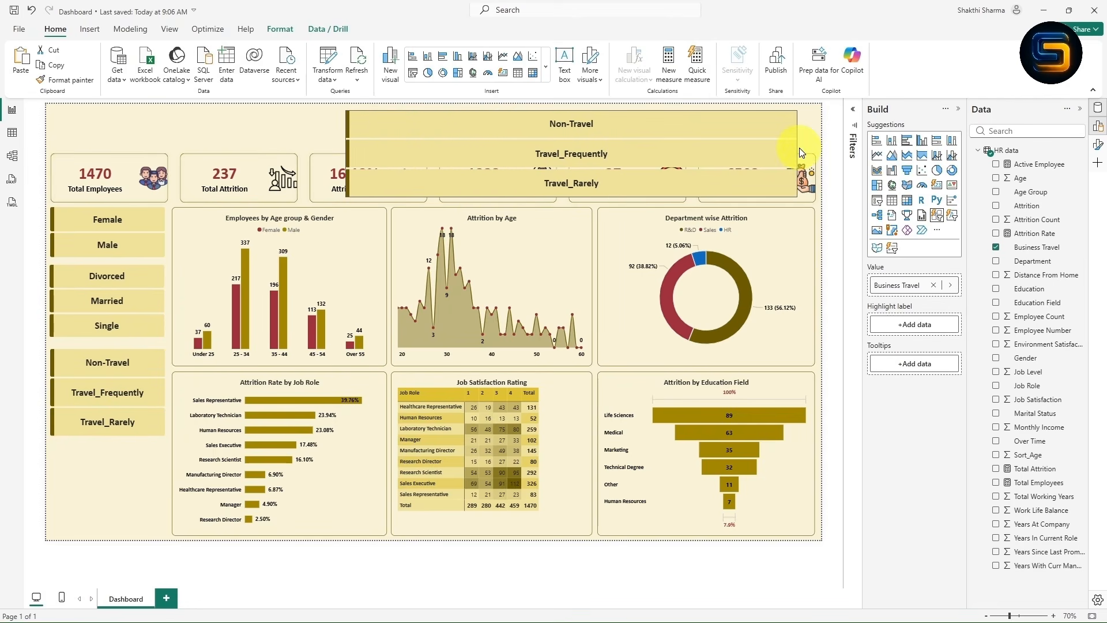
pyautogui.click(934, 285)
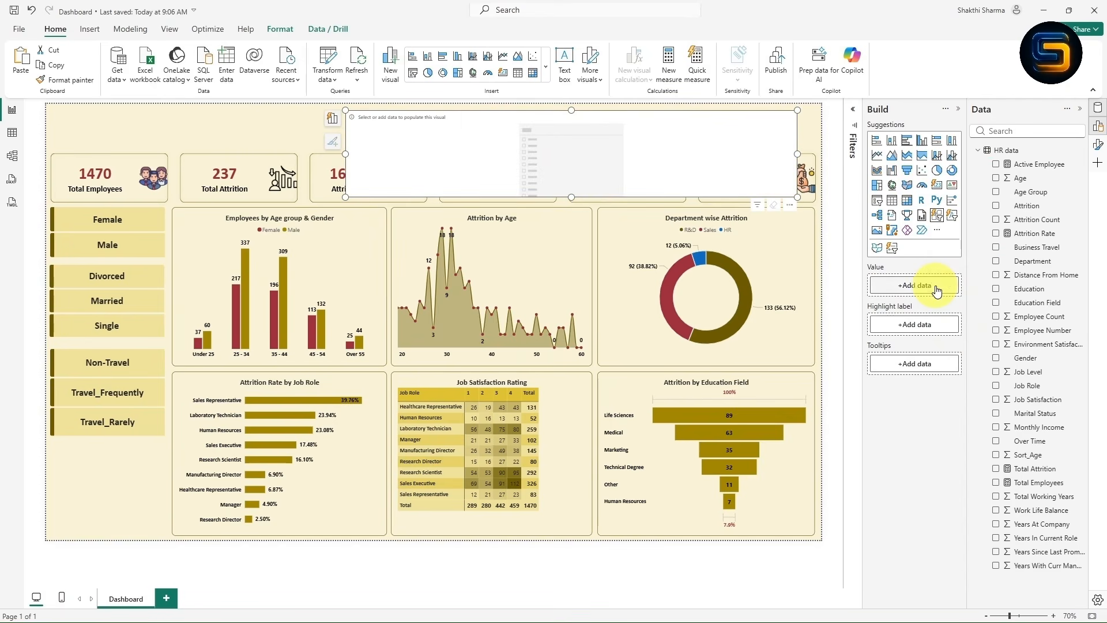
pyautogui.moveTo(1029, 289); pyautogui.dragTo(929, 288)
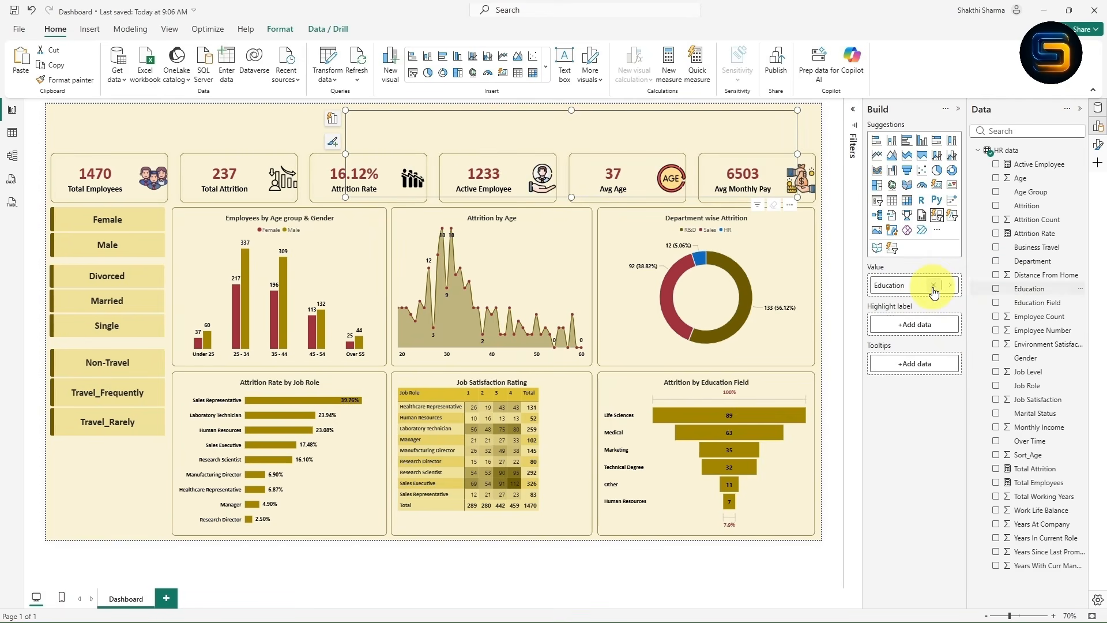
pyautogui.moveTo(571, 195); pyautogui.dragTo(571, 249)
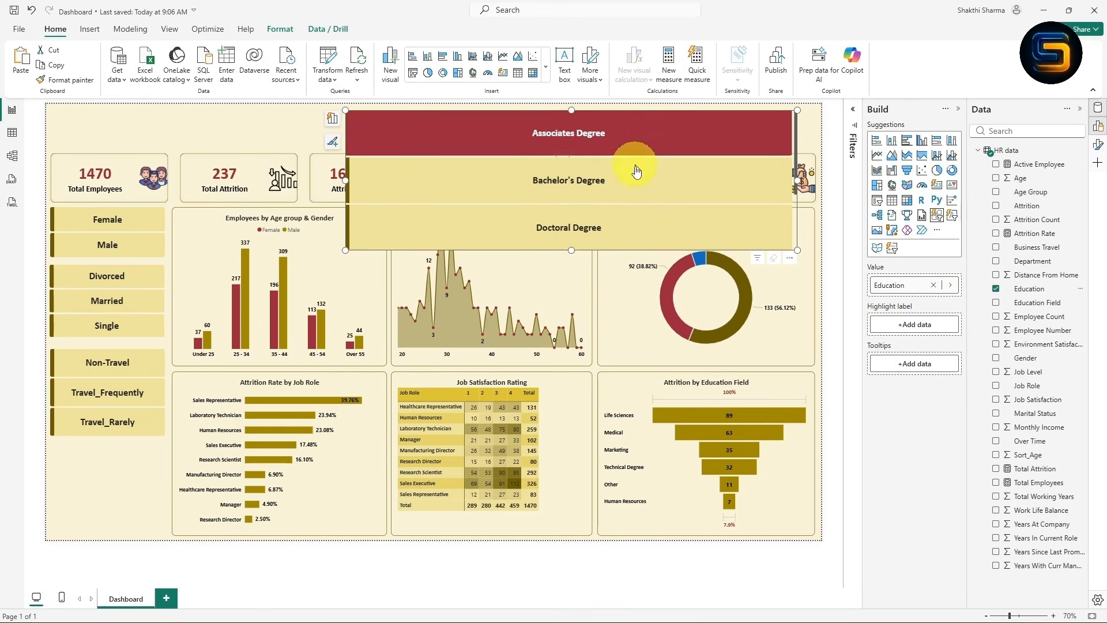
# - Set the Education slicer's button arrangement to Horizontal and reduce its height to fit above the KPI cards
pyautogui.click(1098, 147)
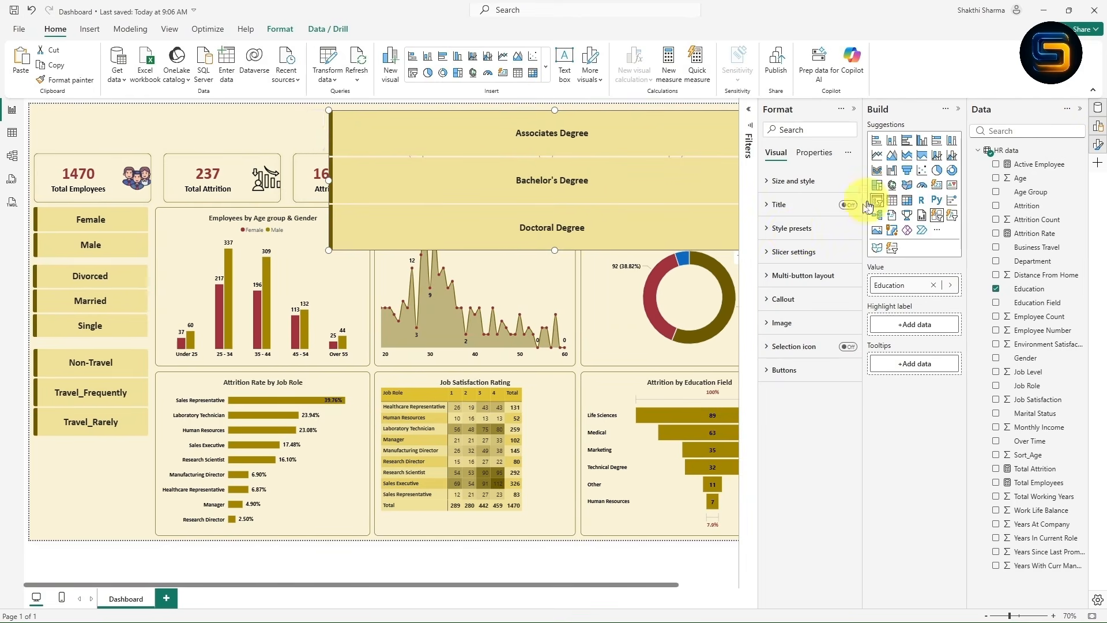
pyautogui.click(769, 277)
pyautogui.click(803, 334)
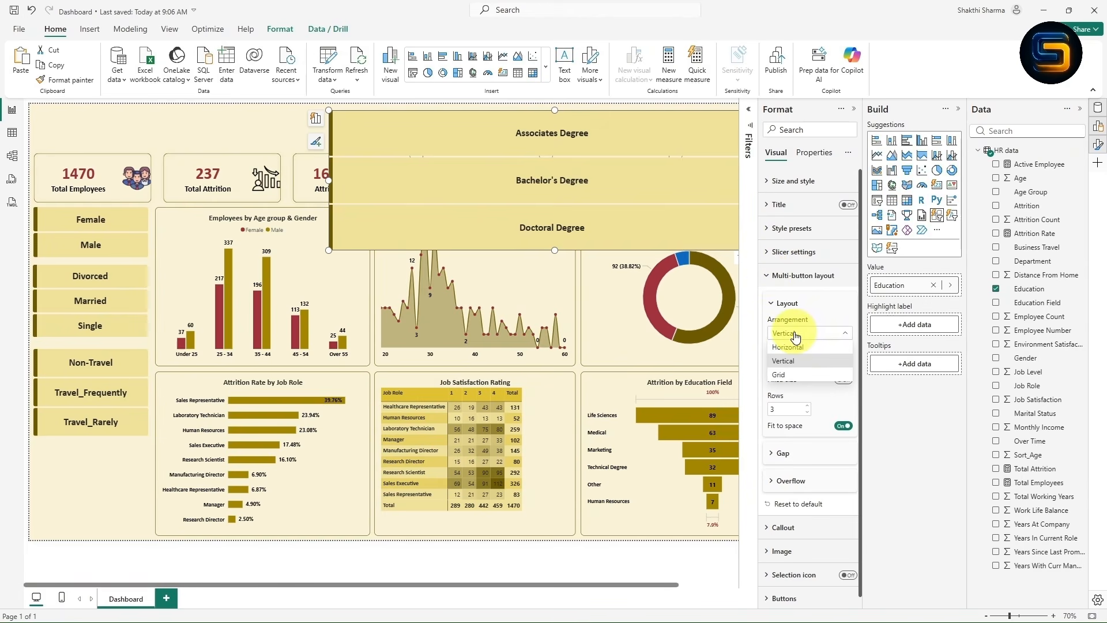
pyautogui.click(789, 347)
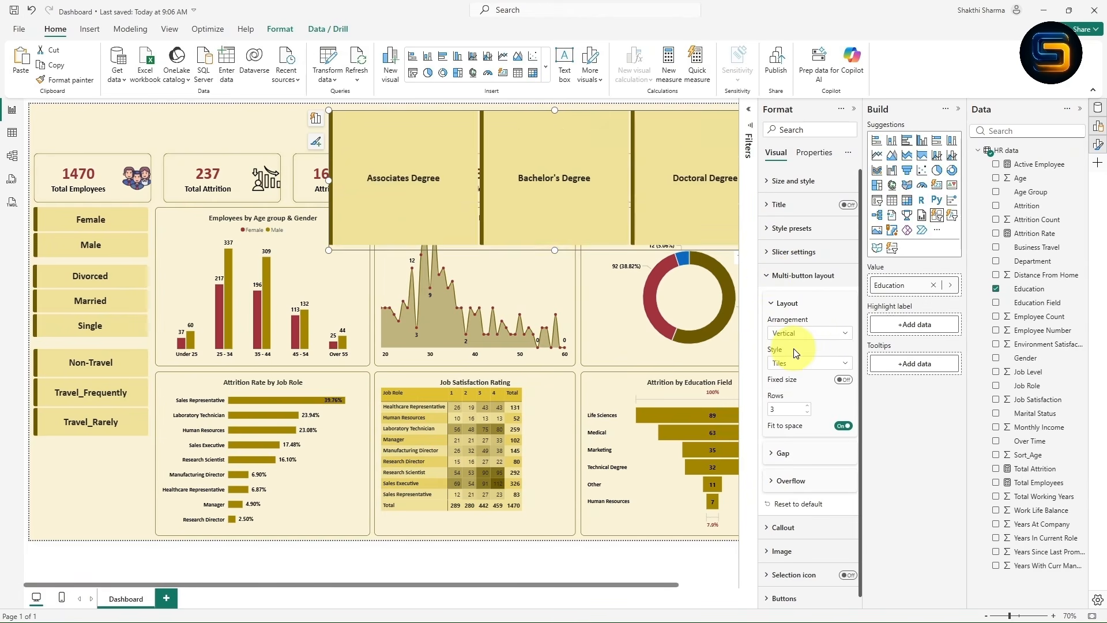
pyautogui.click(341, 197)
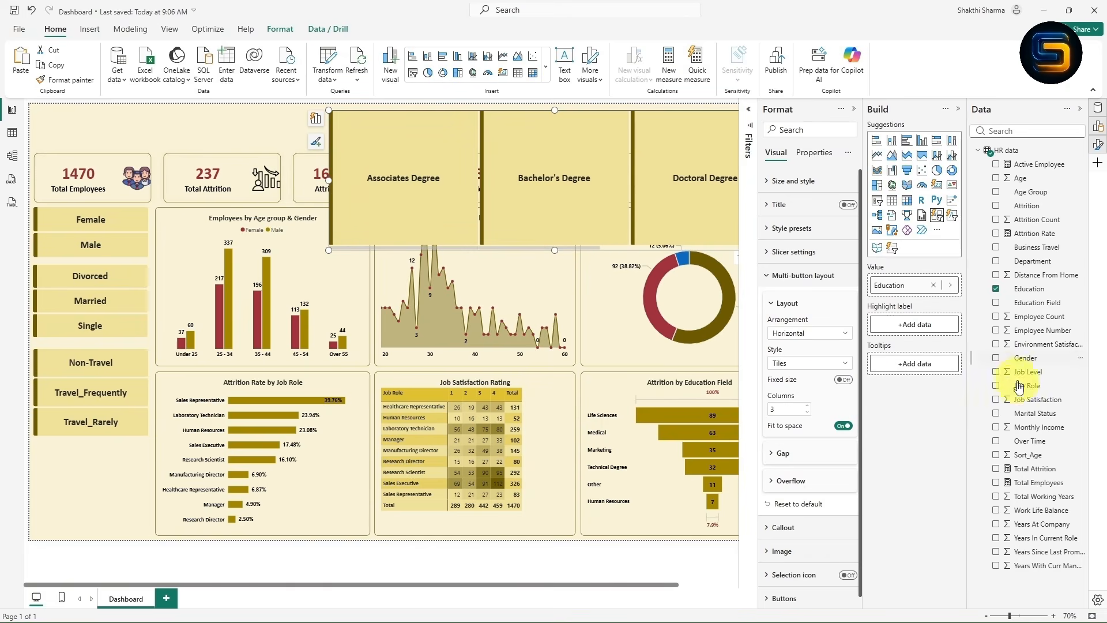
pyautogui.click(854, 109)
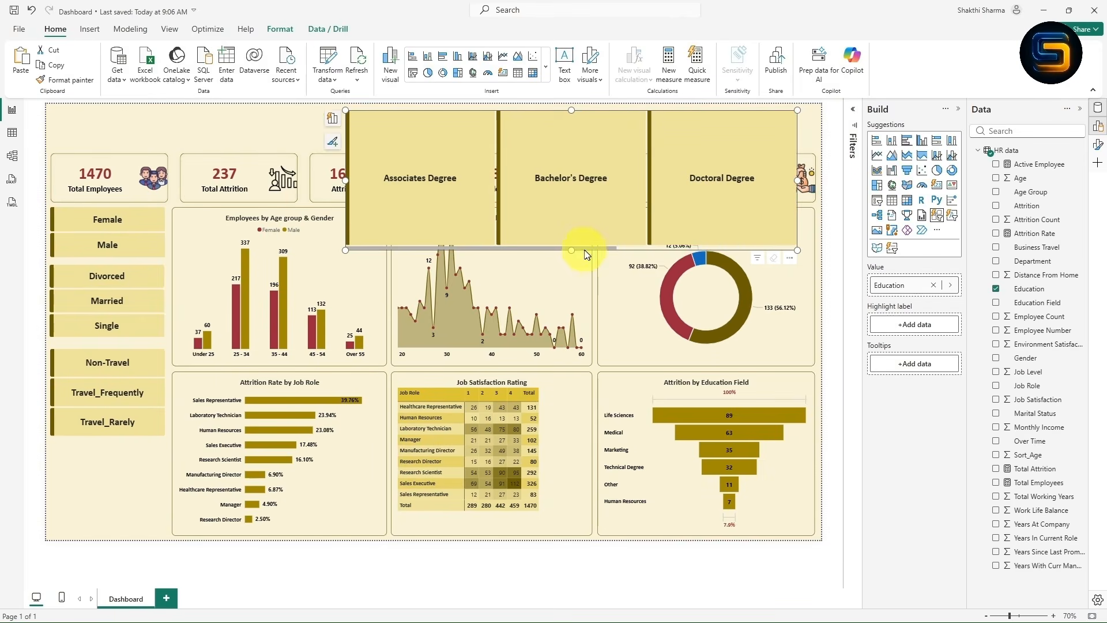
pyautogui.moveTo(574, 250); pyautogui.dragTo(593, 138)
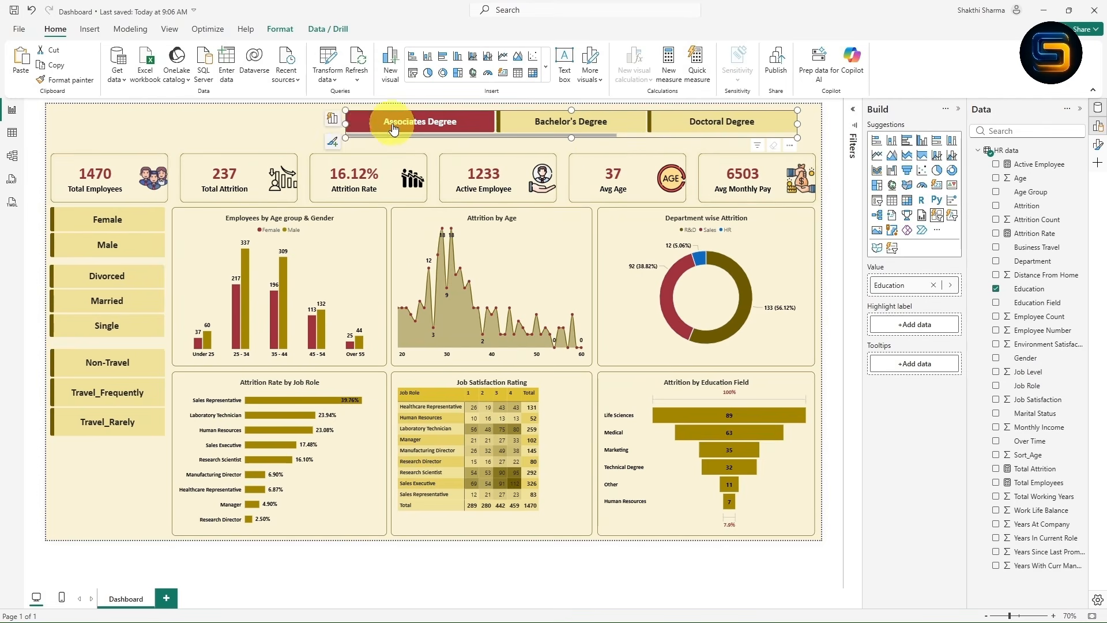
# - Enlarge the Education slicer so it reaches the charts' right edge, and arrange its buttons in five columns
pyautogui.click(1097, 144)
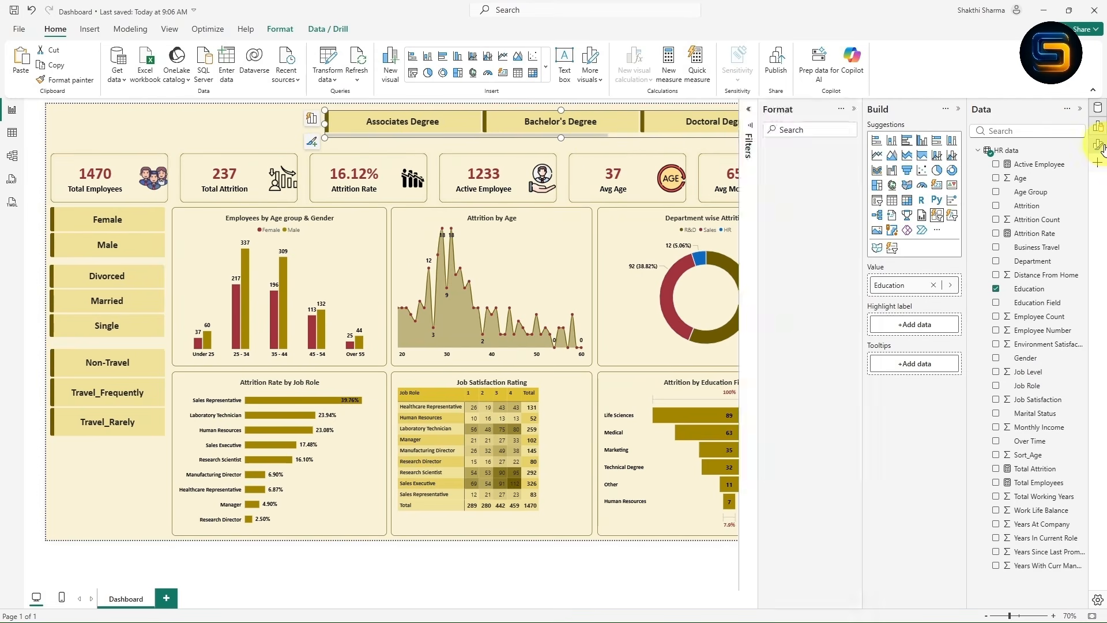
pyautogui.moveTo(307, 124); pyautogui.dragTo(298, 124)
pyautogui.moveTo(539, 138); pyautogui.dragTo(540, 149)
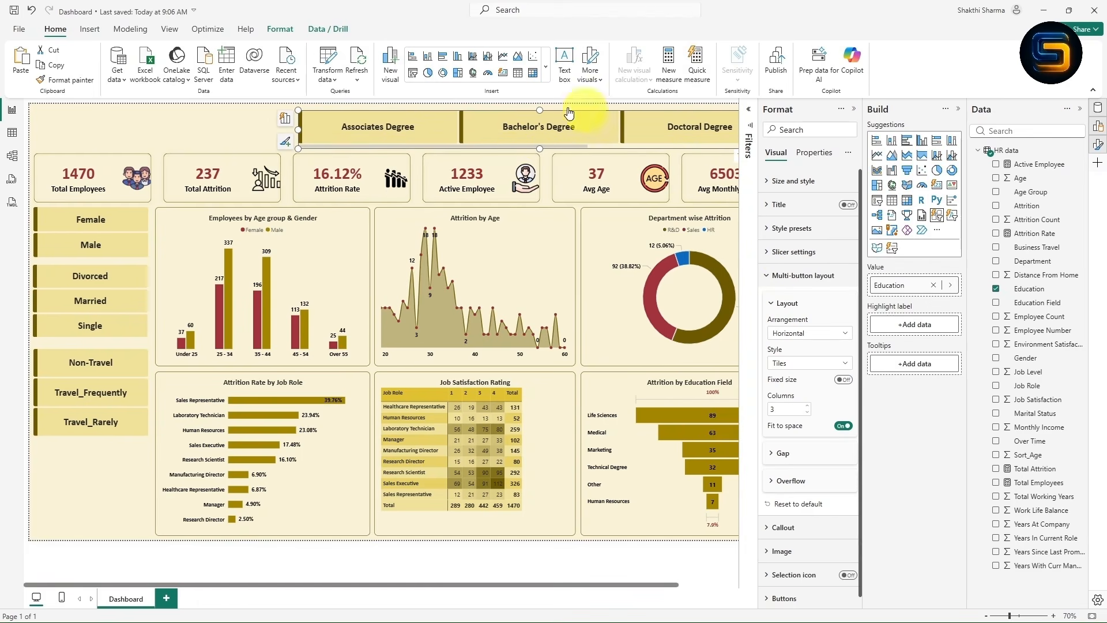
pyautogui.click(806, 406)
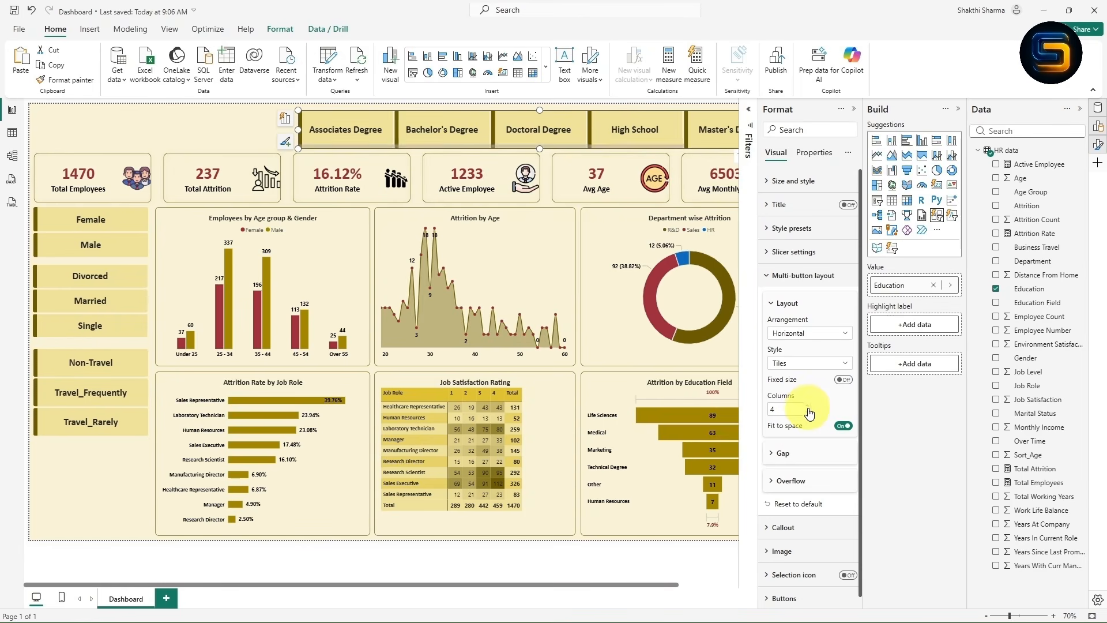
pyautogui.click(854, 112)
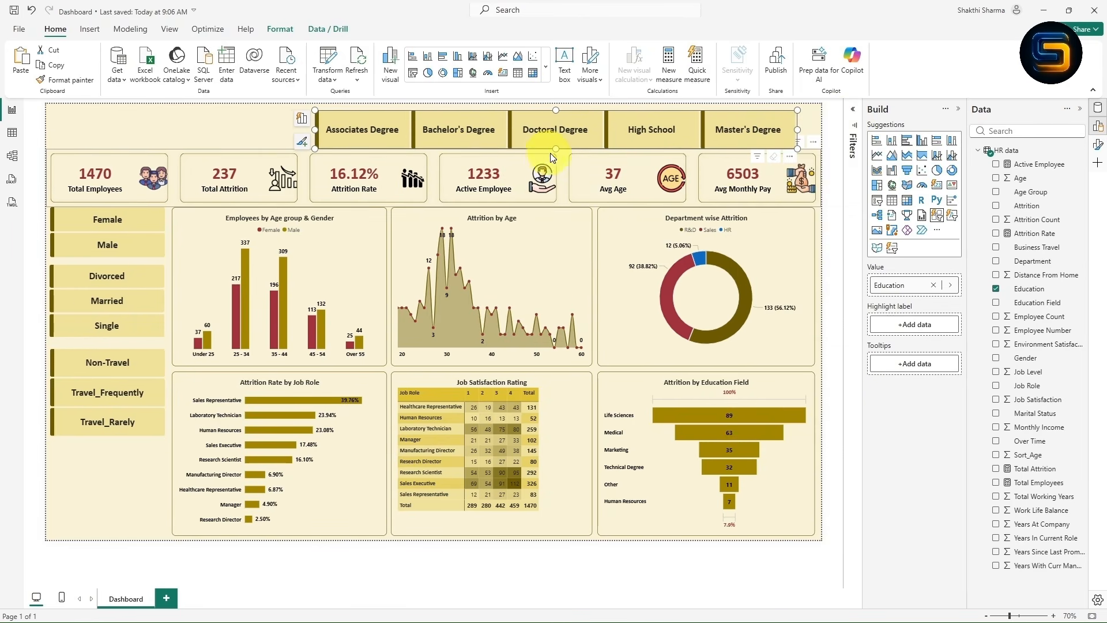
pyautogui.moveTo(799, 128); pyautogui.dragTo(815, 129)
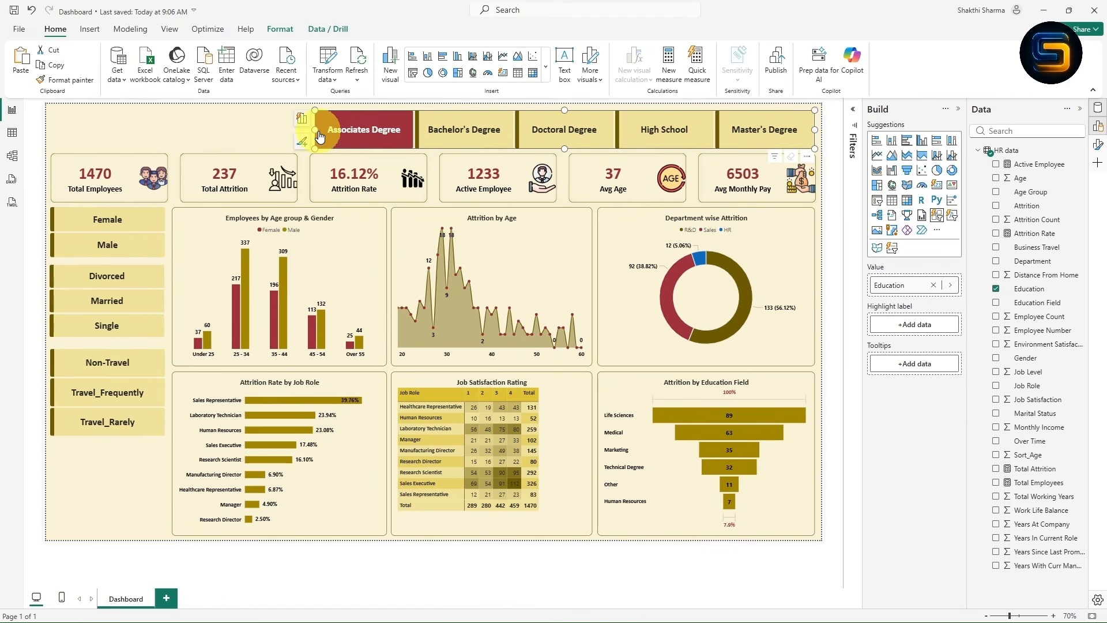
pyautogui.click(838, 202)
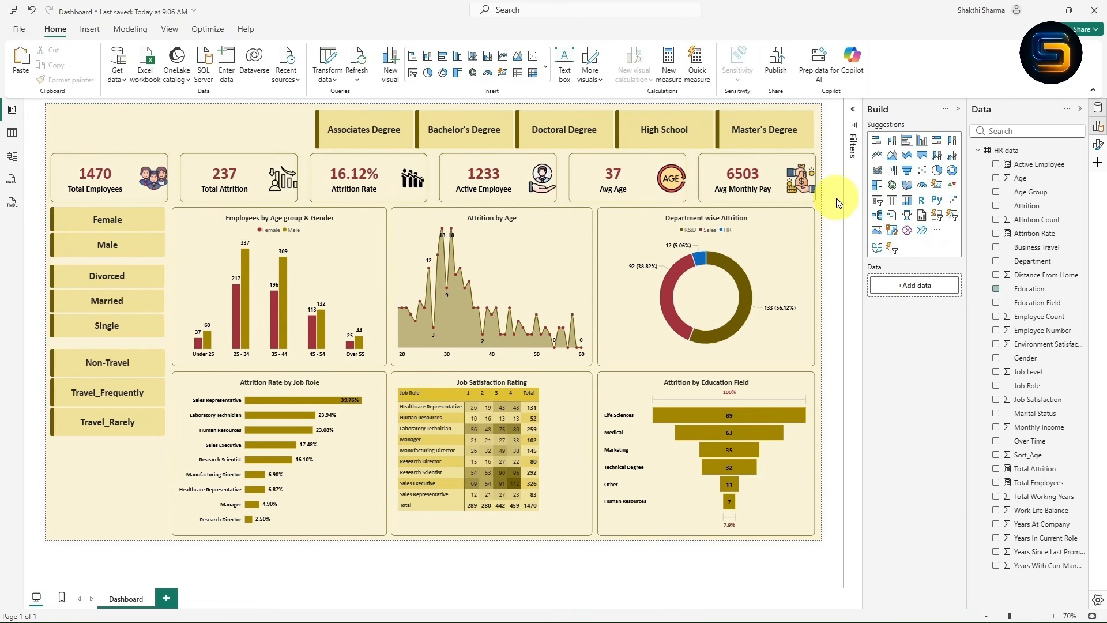
# - Test the slicers by toggling Bachelor's Degree, then filtering by Master's Degree, Male, Travel_Frequently and Married together
pyautogui.click(464, 130)
pyautogui.click(461, 132)
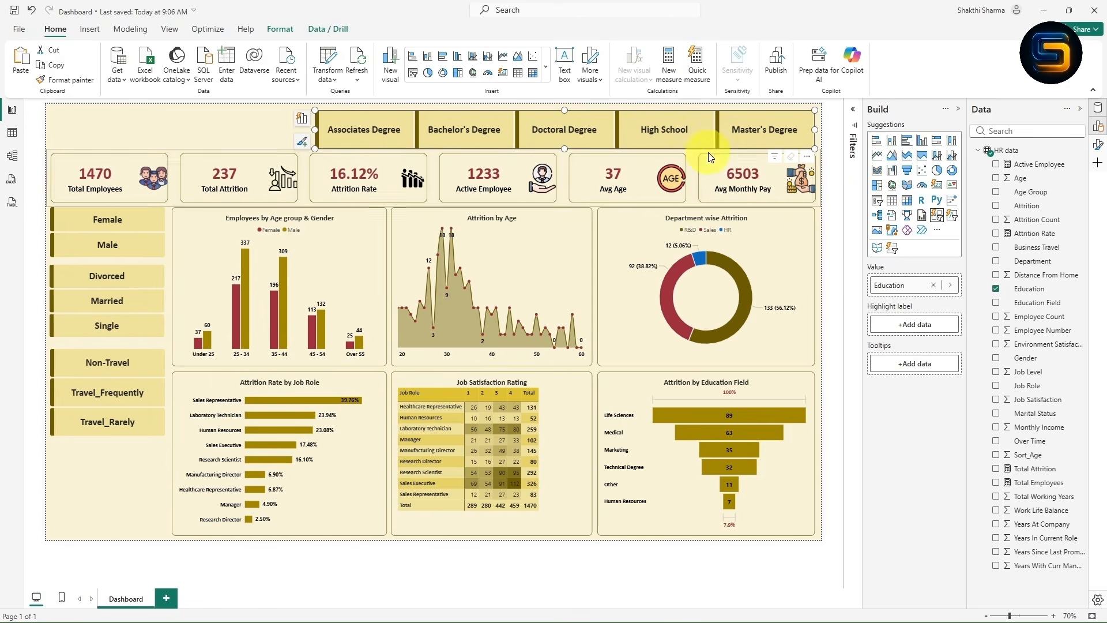
pyautogui.click(755, 137)
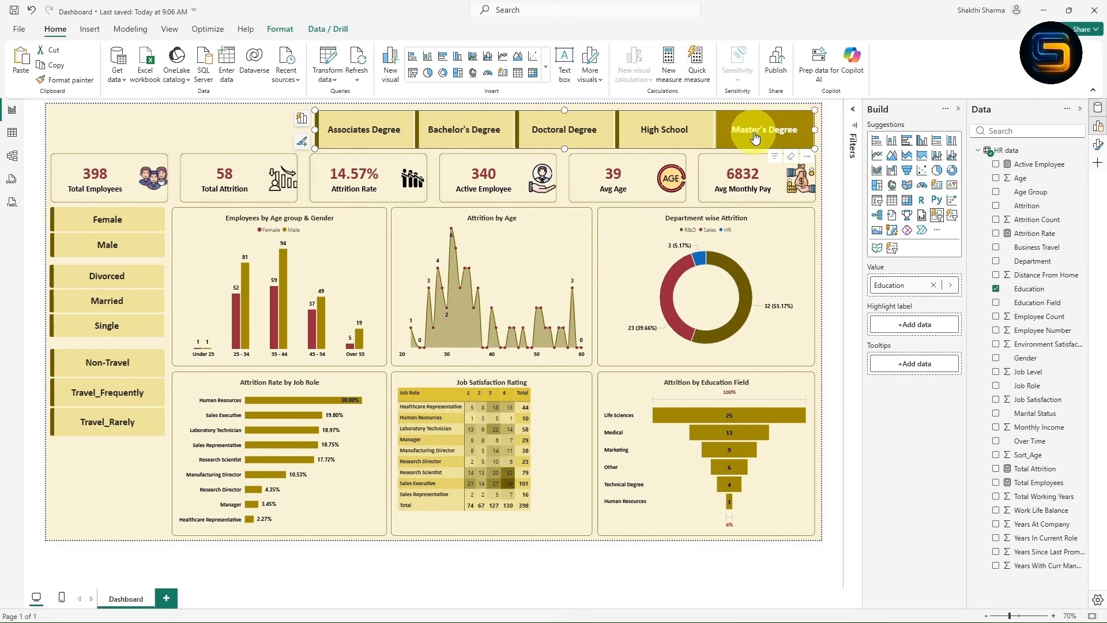
pyautogui.click(124, 246)
pyautogui.click(114, 394)
pyautogui.click(124, 301)
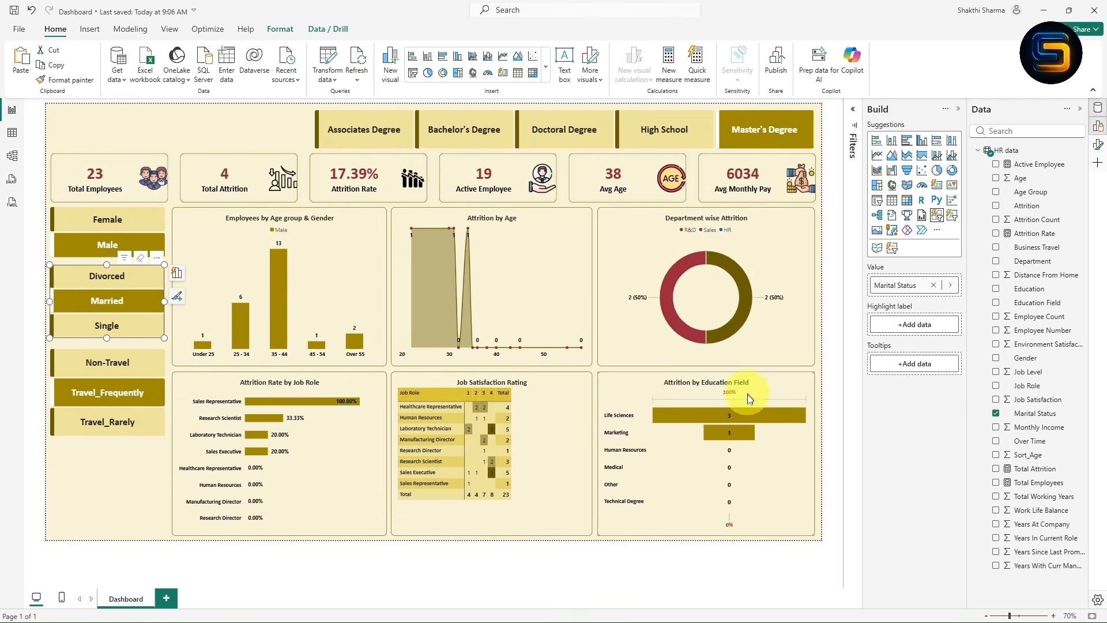
# - Clear the selections in the Marital Status, Business Travel, Gender and Education slicers
pyautogui.click(140, 257)
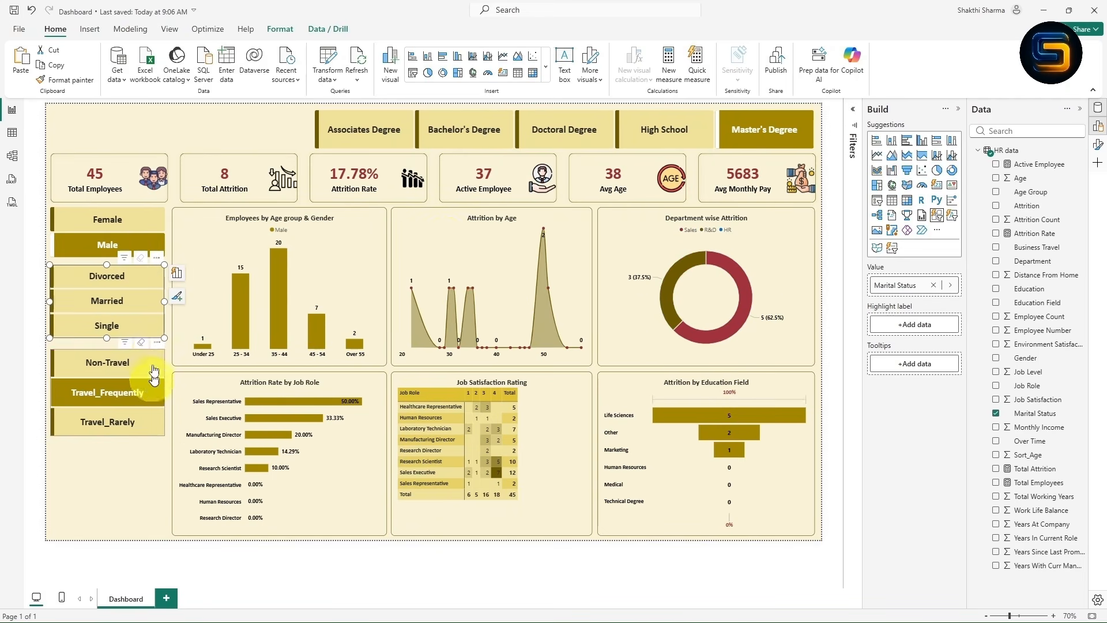
pyautogui.click(142, 343)
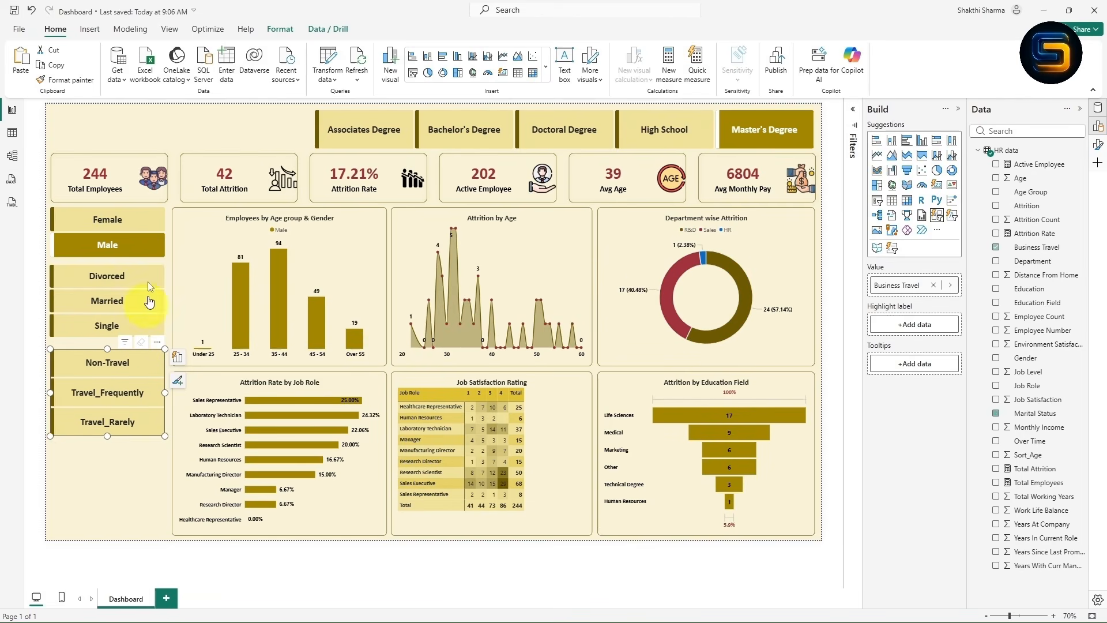
pyautogui.click(142, 200)
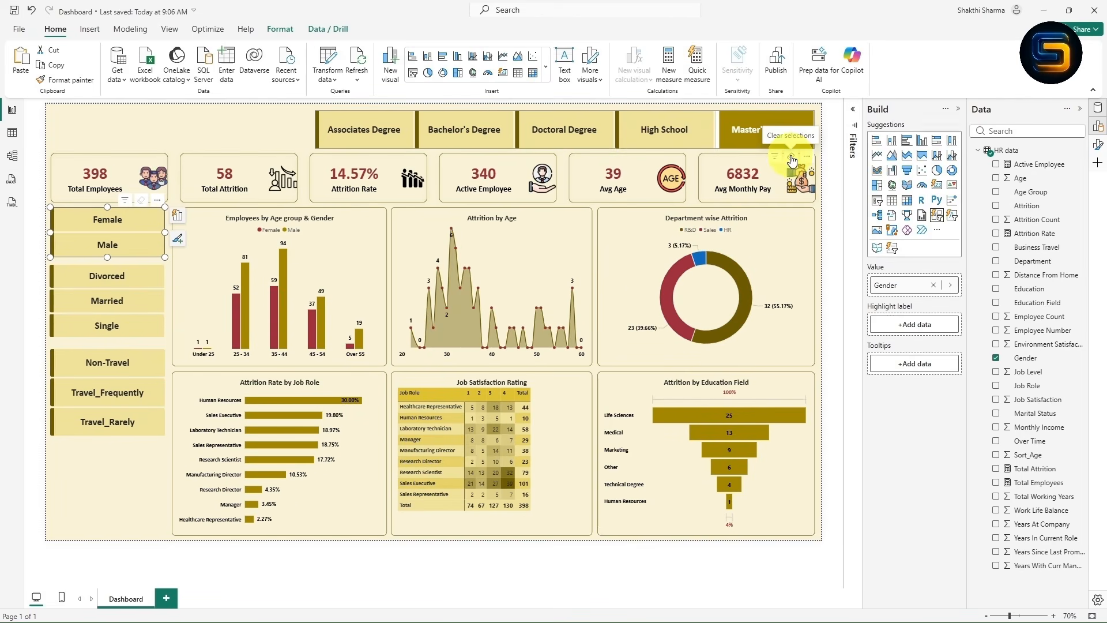
pyautogui.click(790, 166)
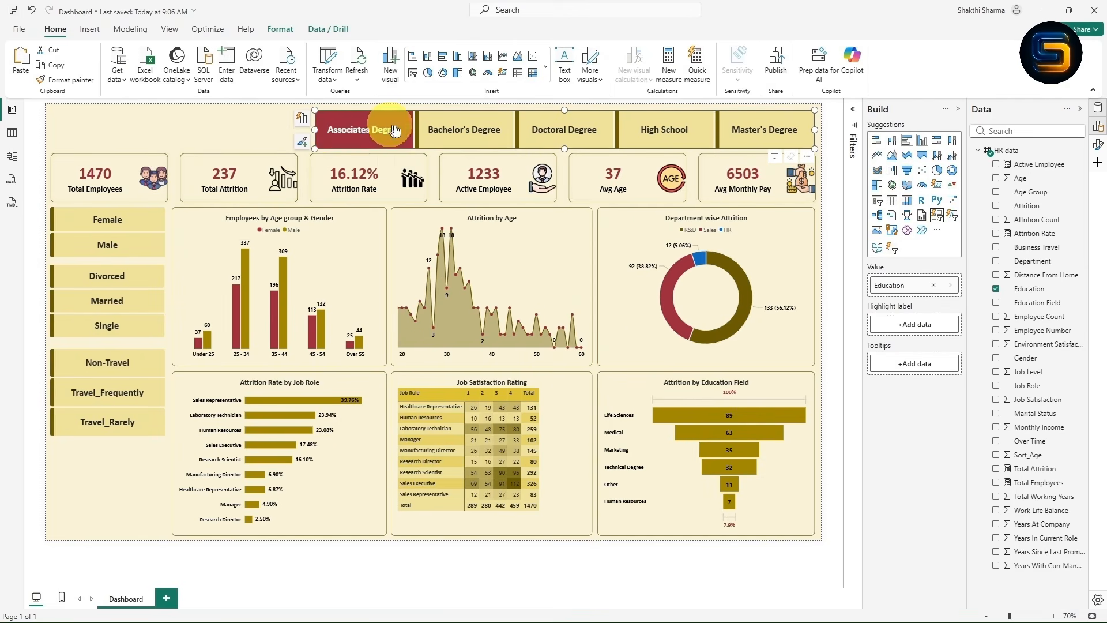
# - Insert a Clear all slicers button and place it in the empty space beside the Education slicer, above the KPI cards
pyautogui.click(36, 228)
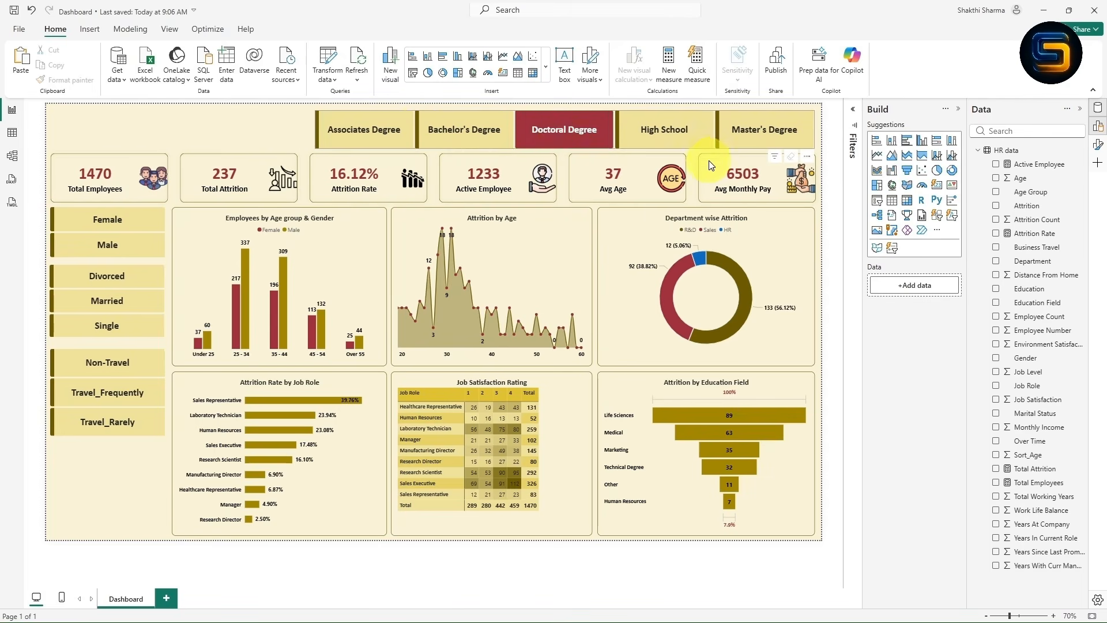
pyautogui.click(90, 30)
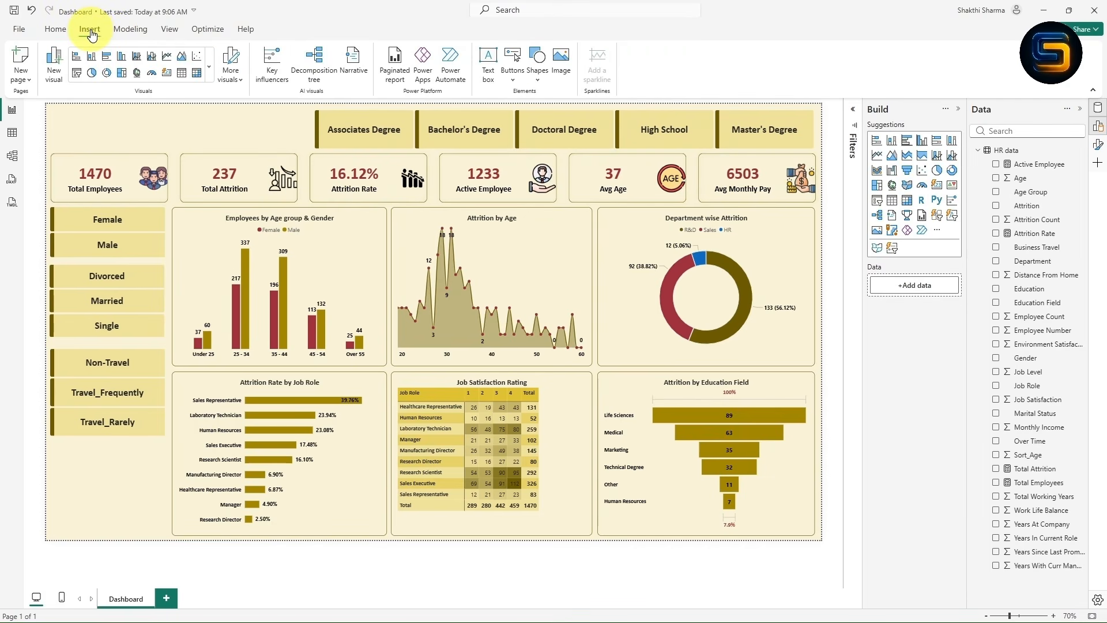
pyautogui.click(516, 82)
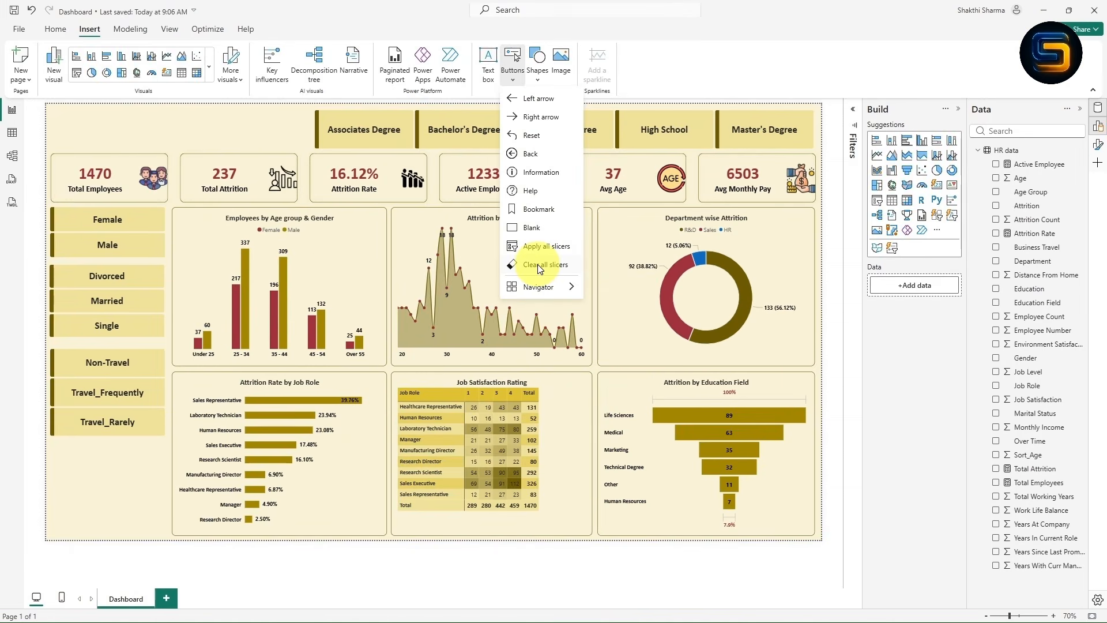
pyautogui.click(537, 264)
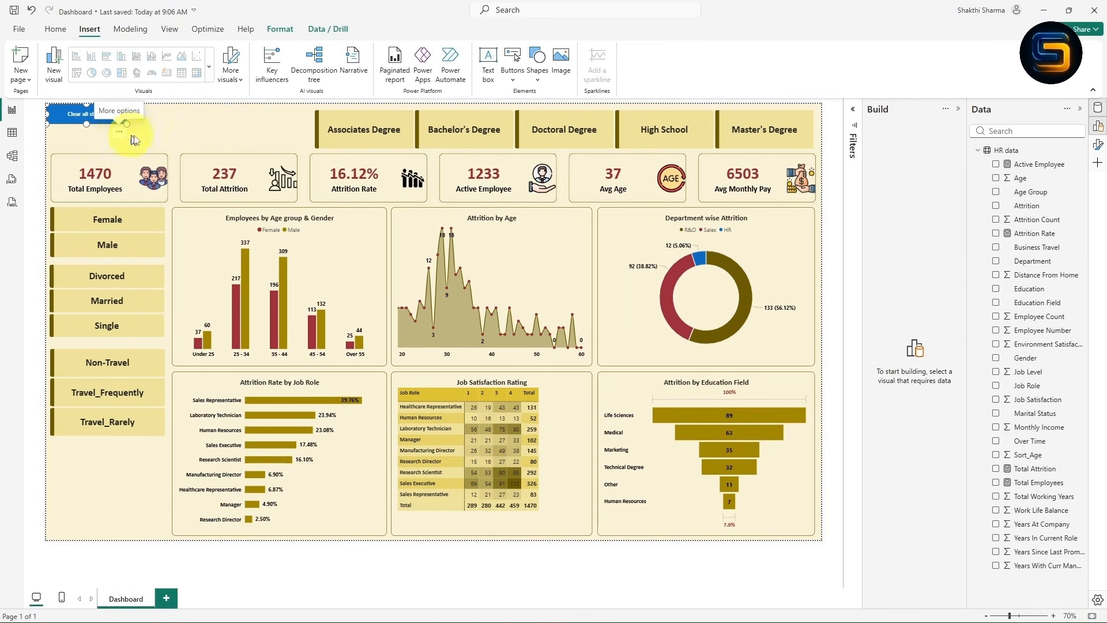
pyautogui.moveTo(133, 140); pyautogui.dragTo(231, 161)
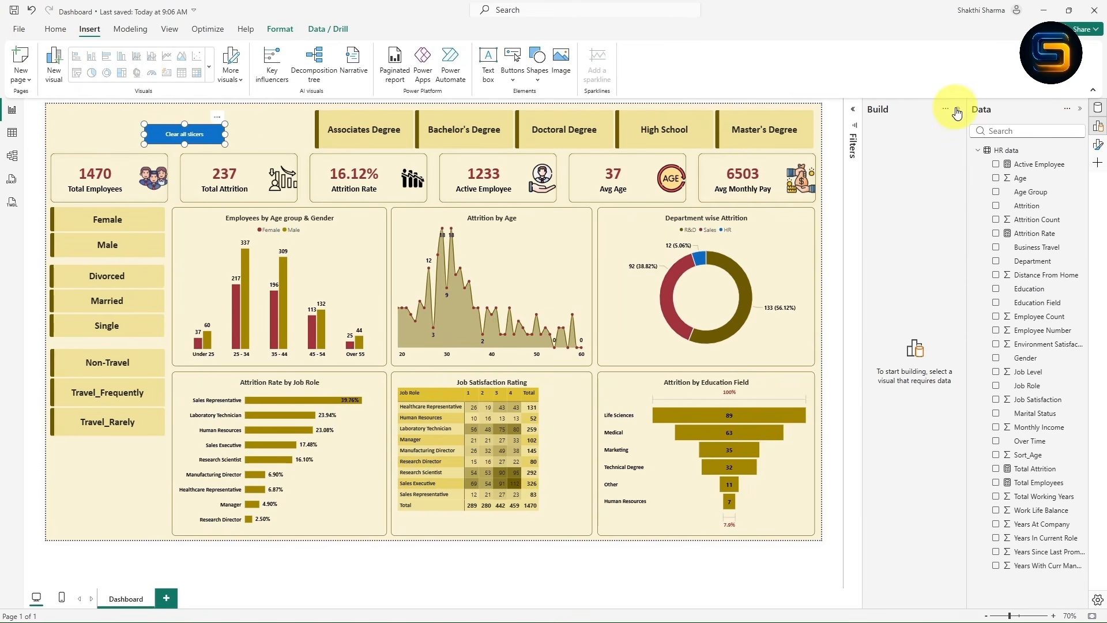
# - Format the Clear all slicers button's default text with a dark olive font color and the Calibri font
pyautogui.click(956, 112)
pyautogui.click(1099, 145)
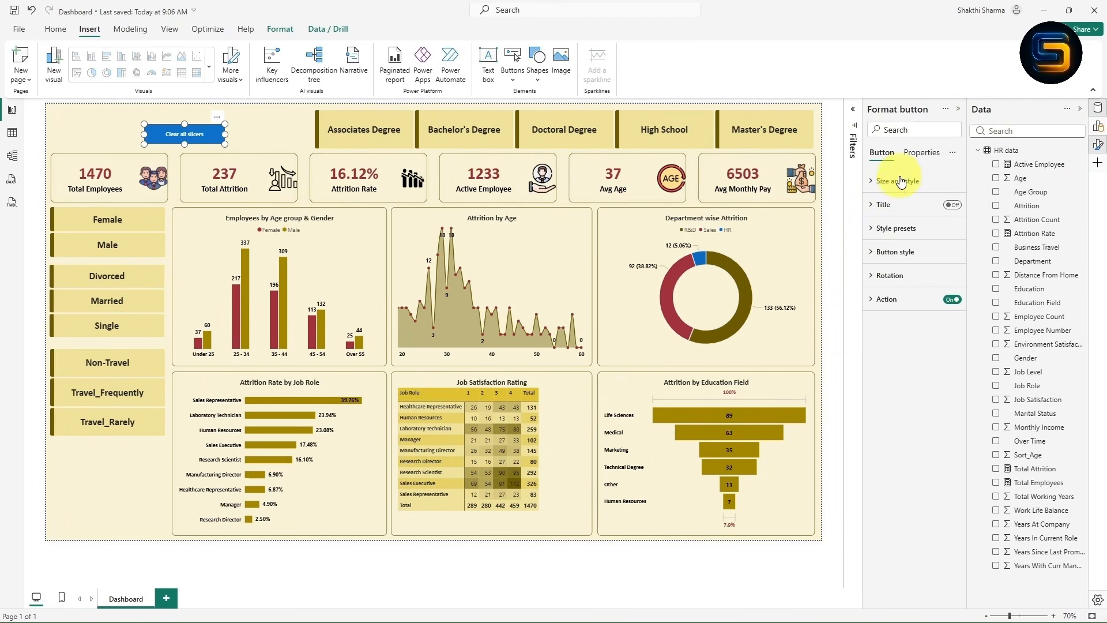
pyautogui.click(874, 254)
pyautogui.scroll(-1, 922, 346)
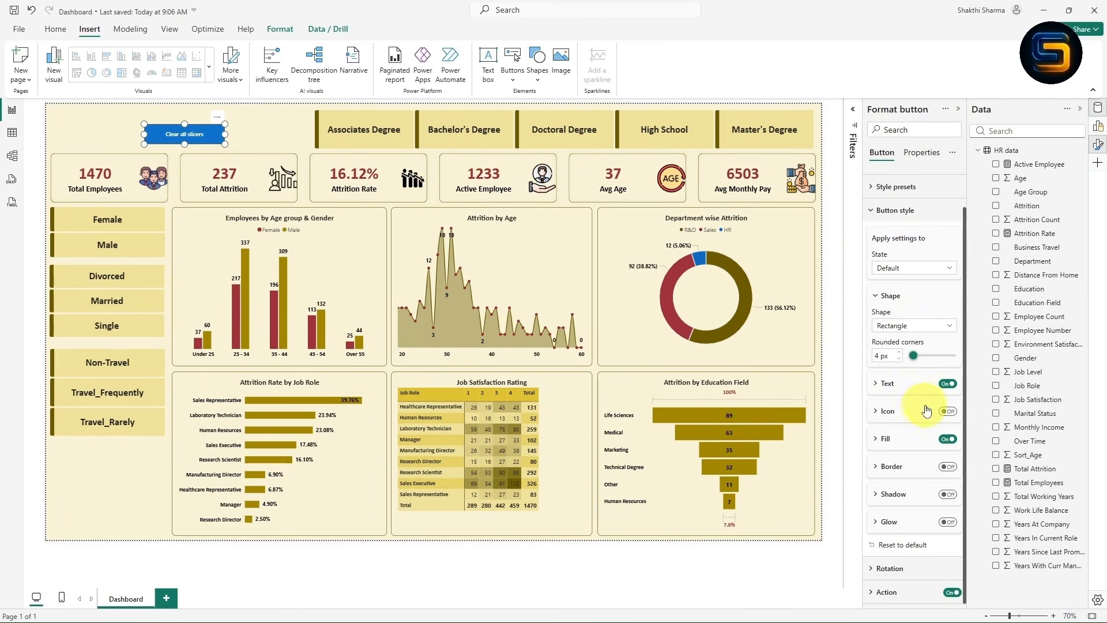
pyautogui.click(877, 385)
pyautogui.scroll(-3, 922, 403)
pyautogui.click(892, 318)
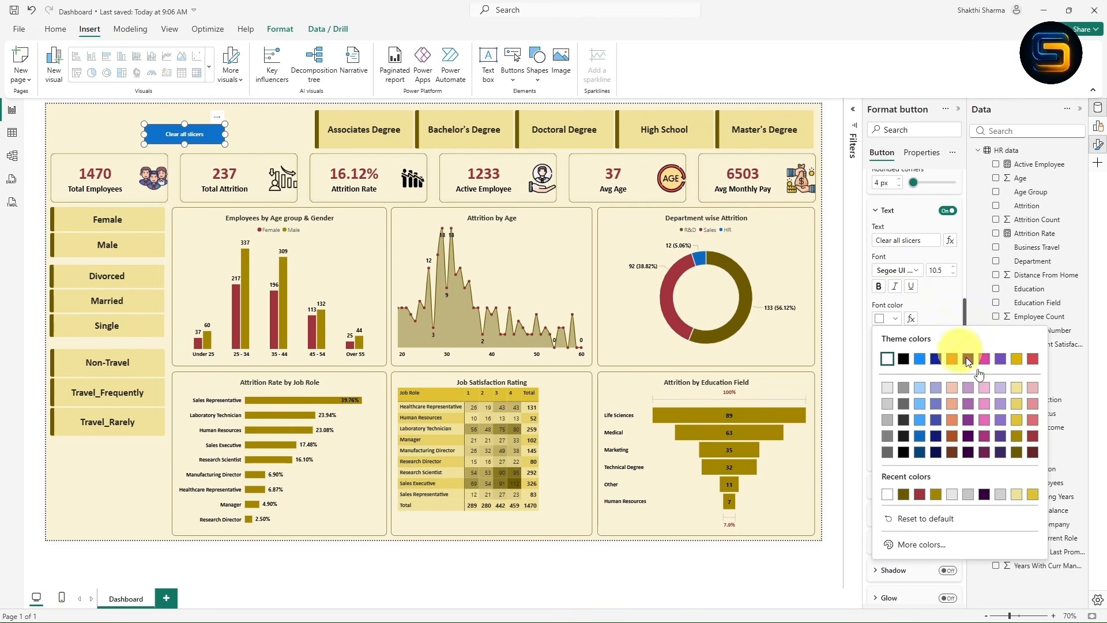
pyautogui.click(1016, 452)
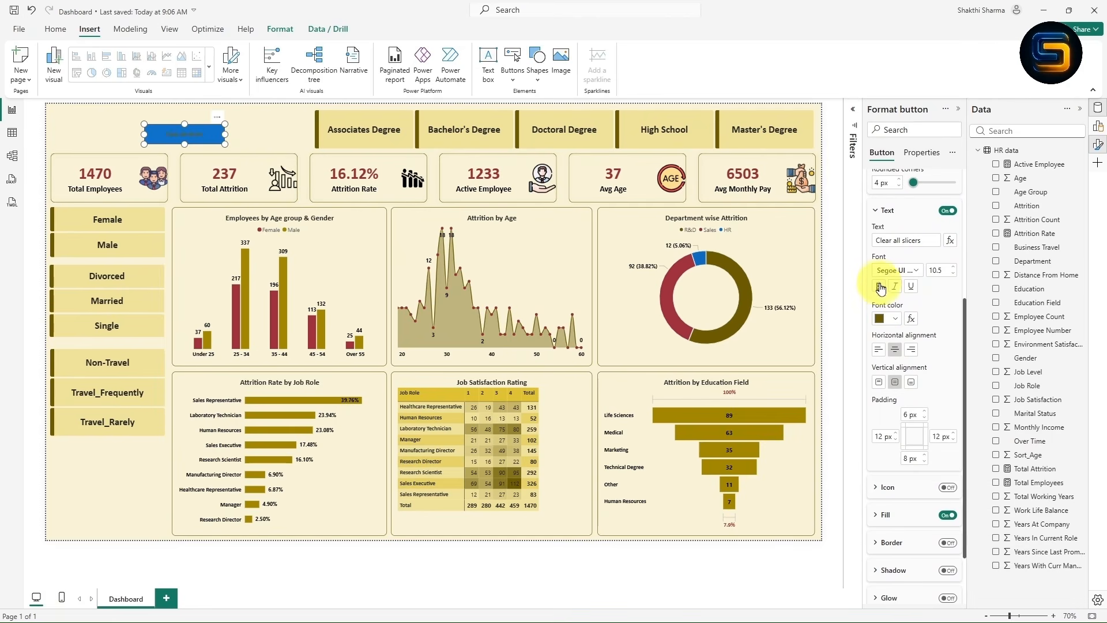
pyautogui.click(906, 275)
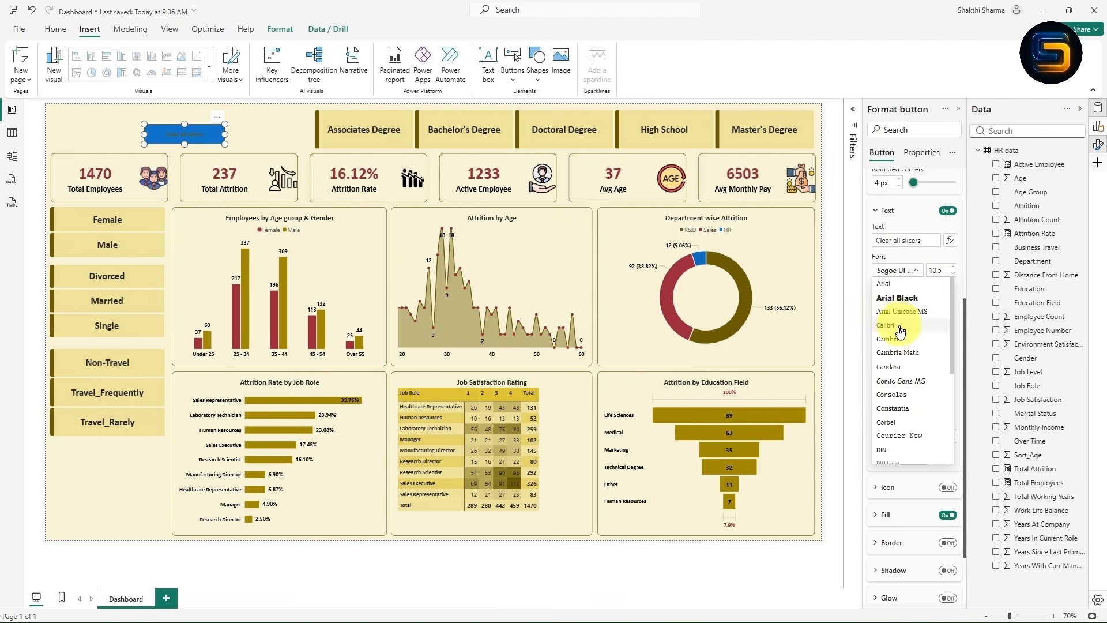
pyautogui.click(898, 331)
# - Set the Clear all slicers button's default fill to the light yellow used by the slicers
pyautogui.scroll(-1, 907, 314)
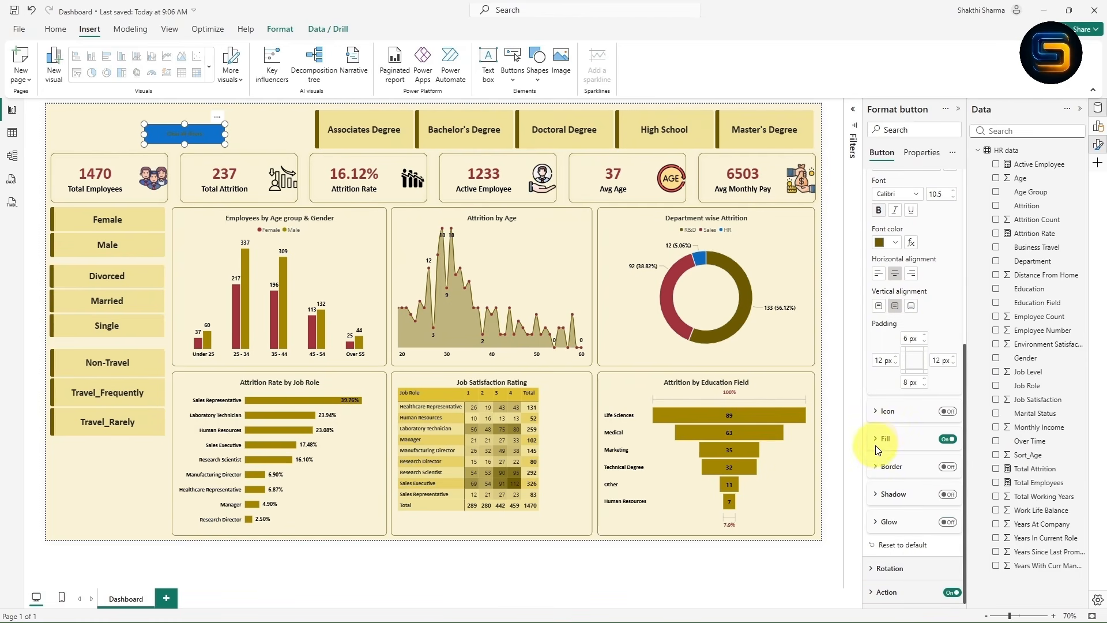
pyautogui.click(904, 442)
pyautogui.scroll(-2, 904, 443)
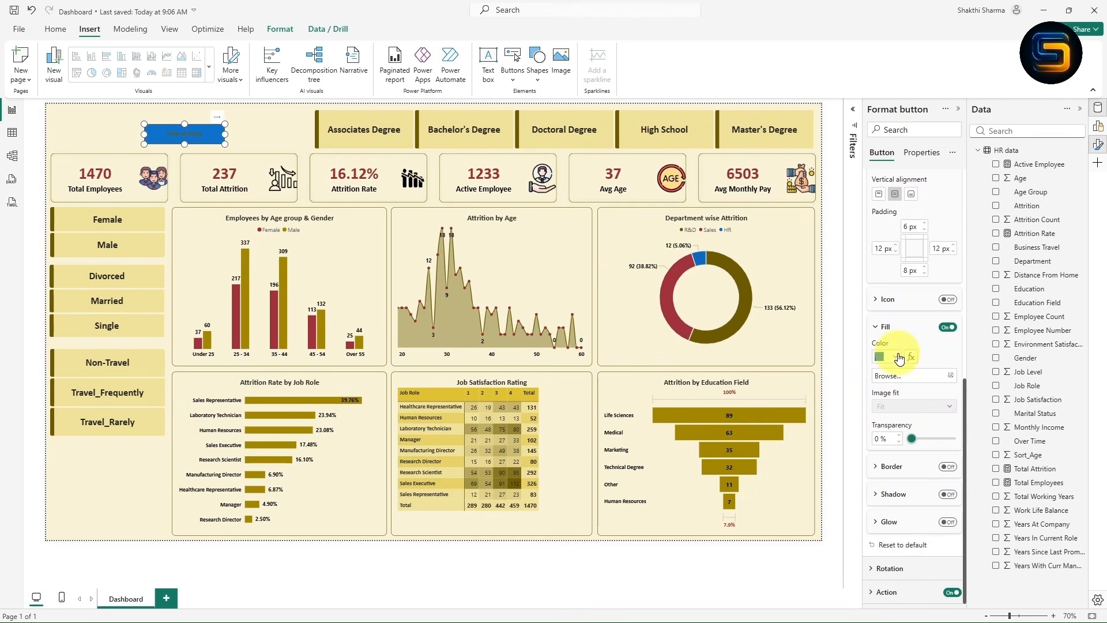
pyautogui.click(895, 357)
pyautogui.click(1021, 430)
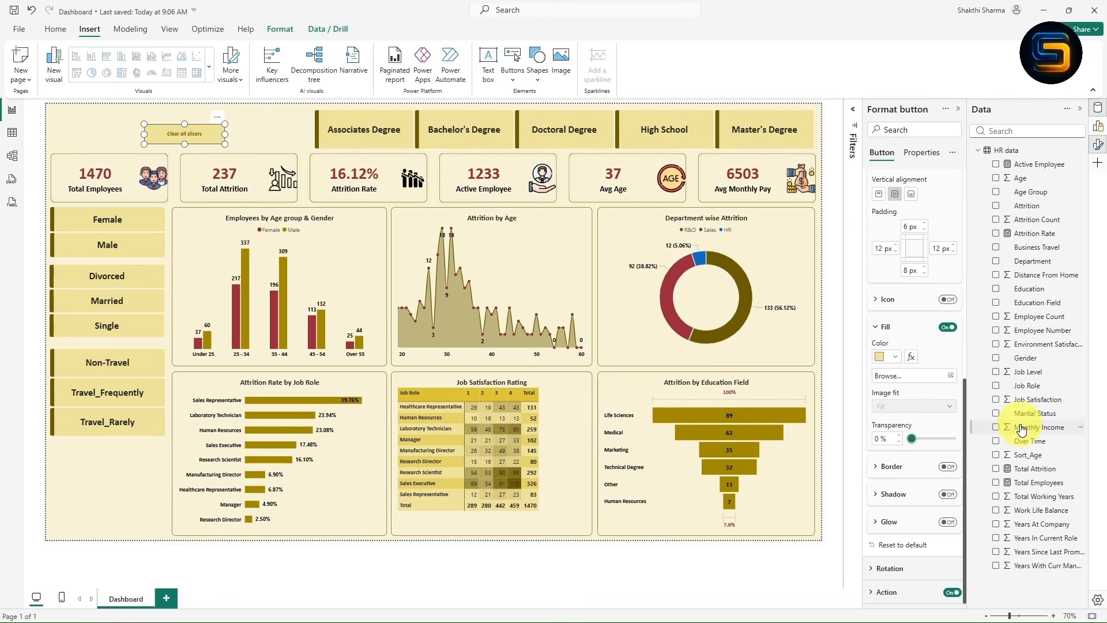
# - Turn on the Clear all slicers button's border, with a dark olive color and a width of 2 px
pyautogui.click(947, 466)
pyautogui.click(875, 468)
pyautogui.scroll(-2, 899, 455)
pyautogui.click(902, 406)
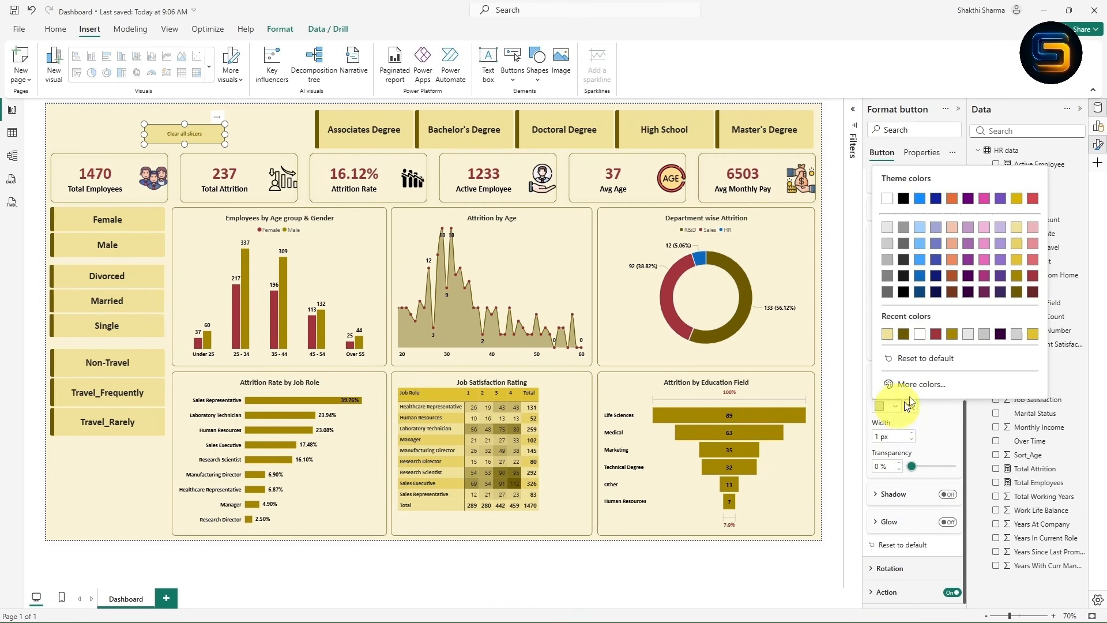
pyautogui.click(903, 334)
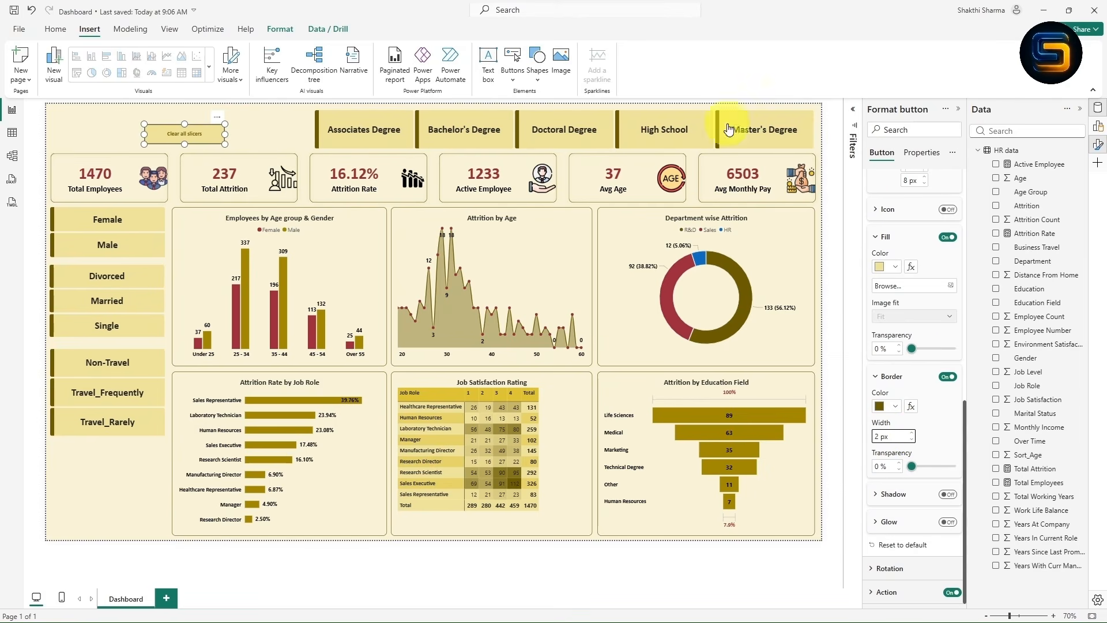
pyautogui.click(109, 469)
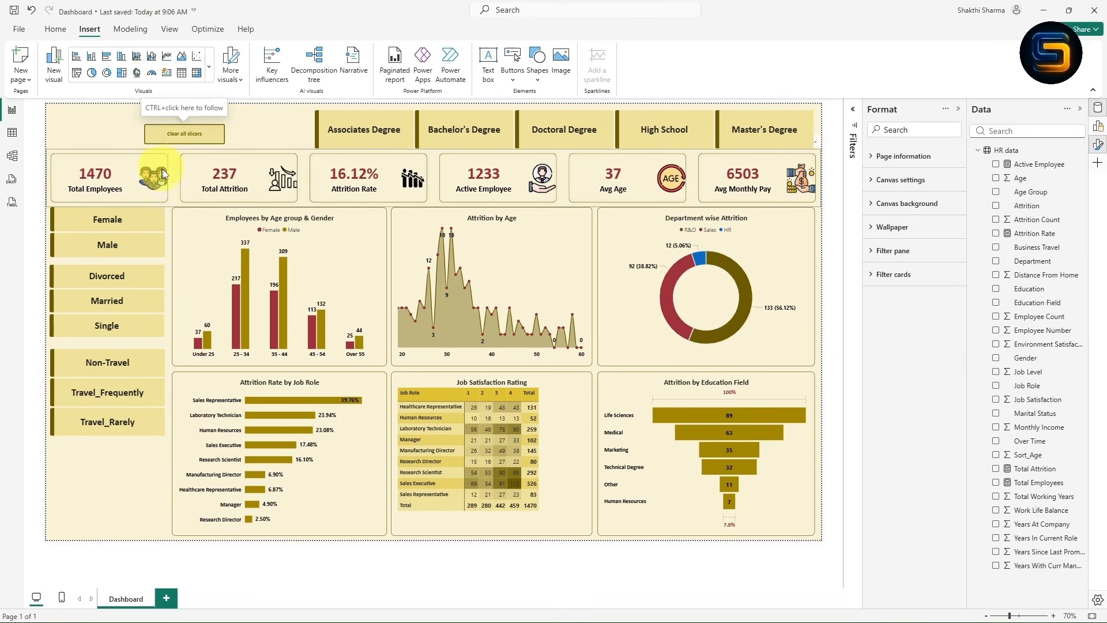
# - Set the Clear all slicers button's fill to dark red for the On hover state
pyautogui.click(221, 138)
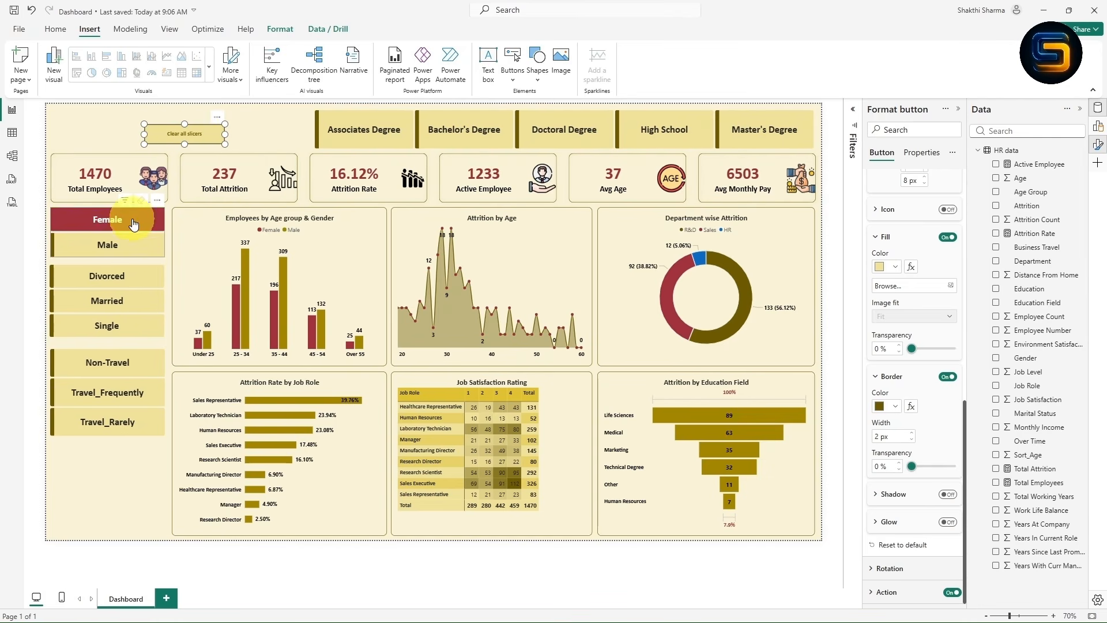
pyautogui.scroll(5, 926, 349)
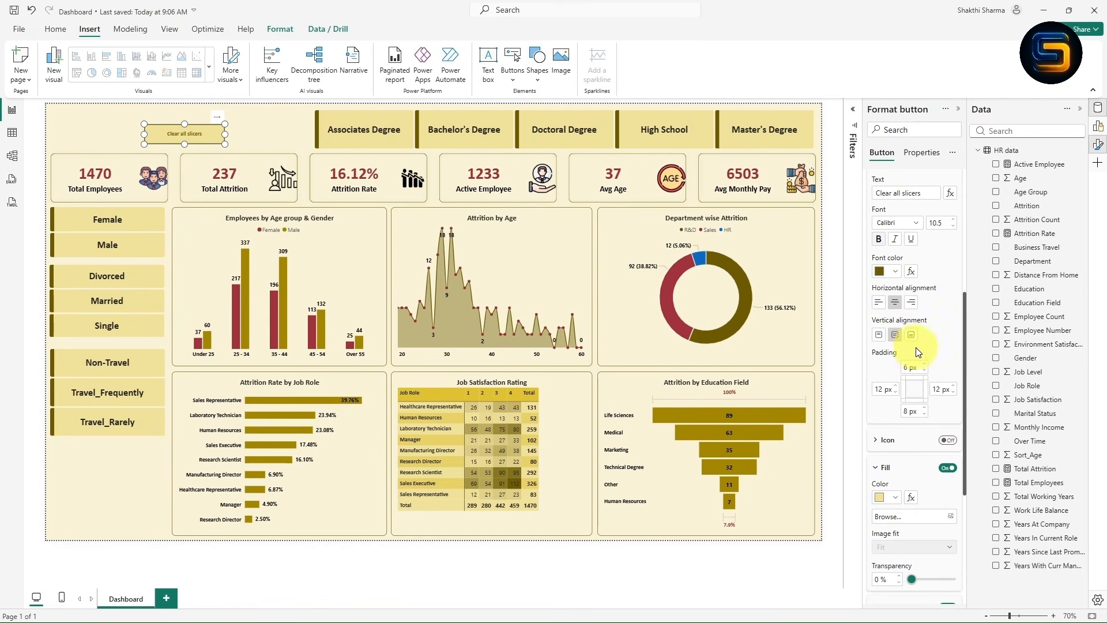
pyautogui.scroll(3, 904, 304)
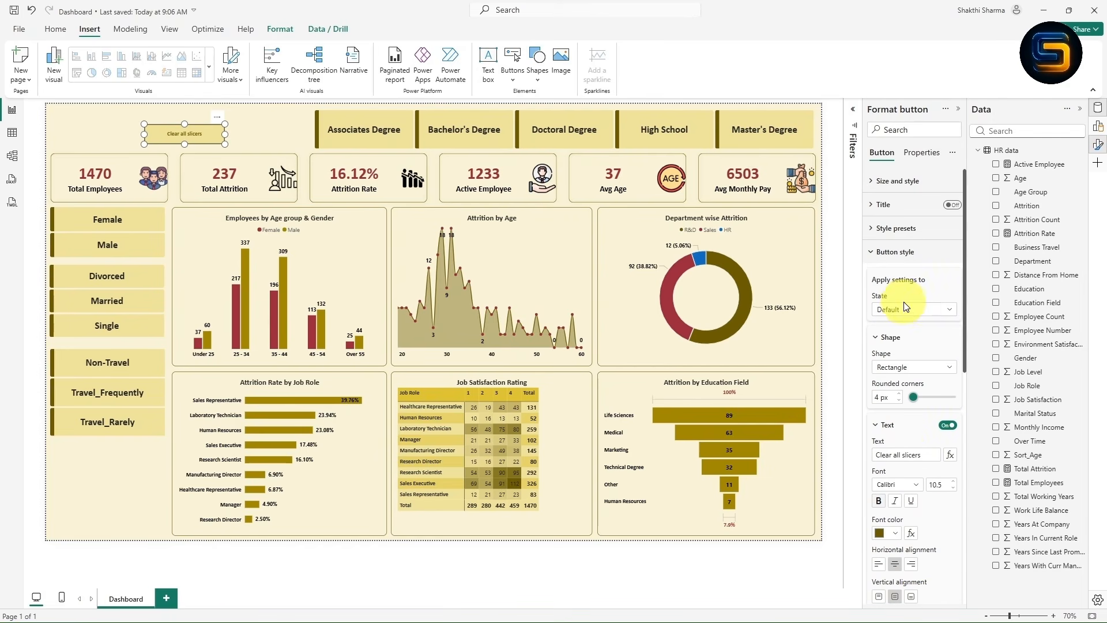
pyautogui.click(900, 312)
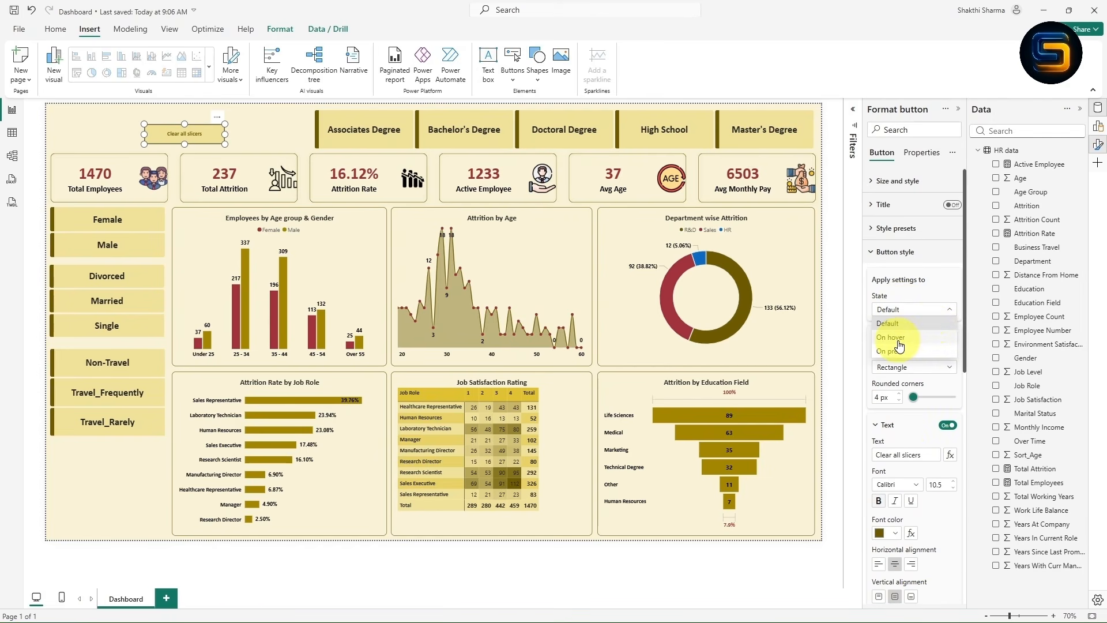
pyautogui.click(898, 341)
pyautogui.scroll(-3, 893, 357)
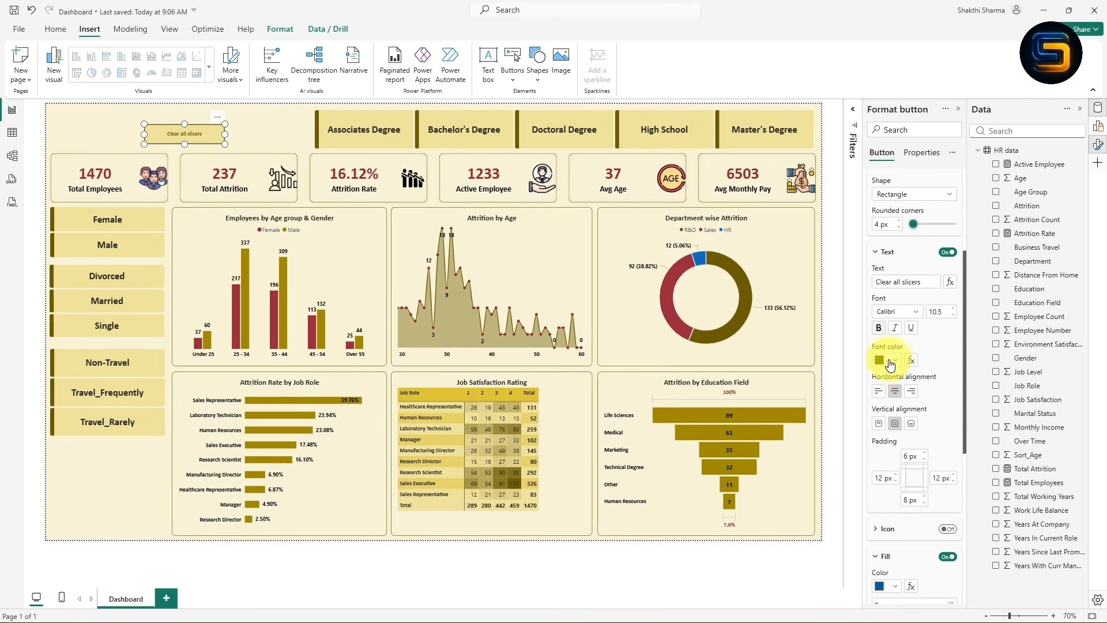
pyautogui.scroll(-4, 890, 365)
pyautogui.click(892, 360)
pyautogui.click(1029, 464)
# - Set the Clear all slicers button's On hover font color to white
pyautogui.scroll(3, 914, 370)
pyautogui.scroll(3, 899, 306)
pyautogui.click(882, 416)
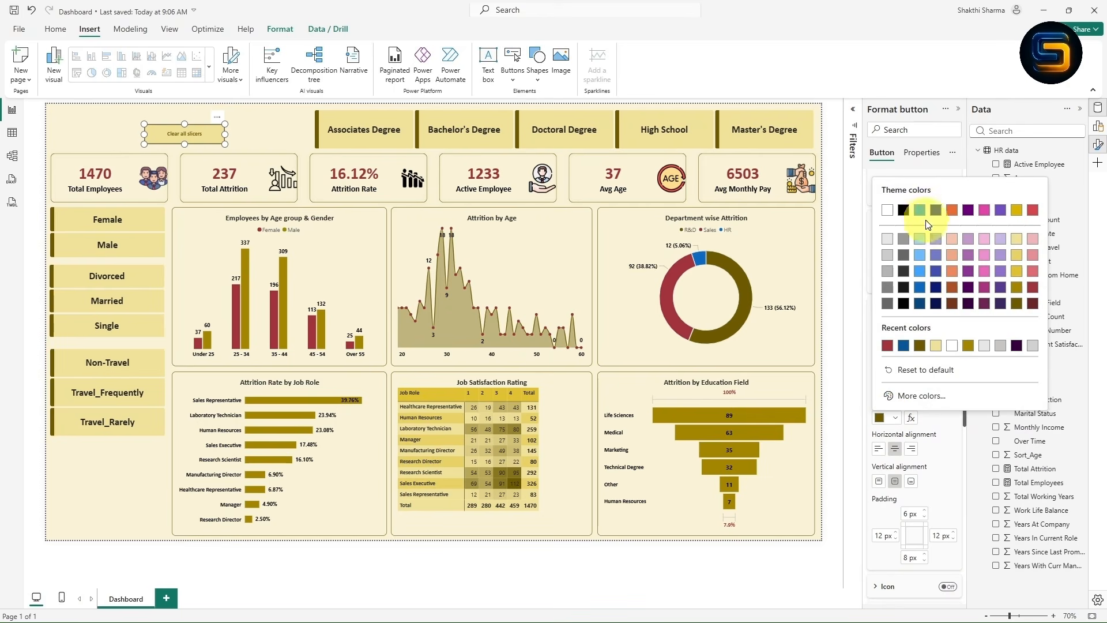
pyautogui.click(887, 210)
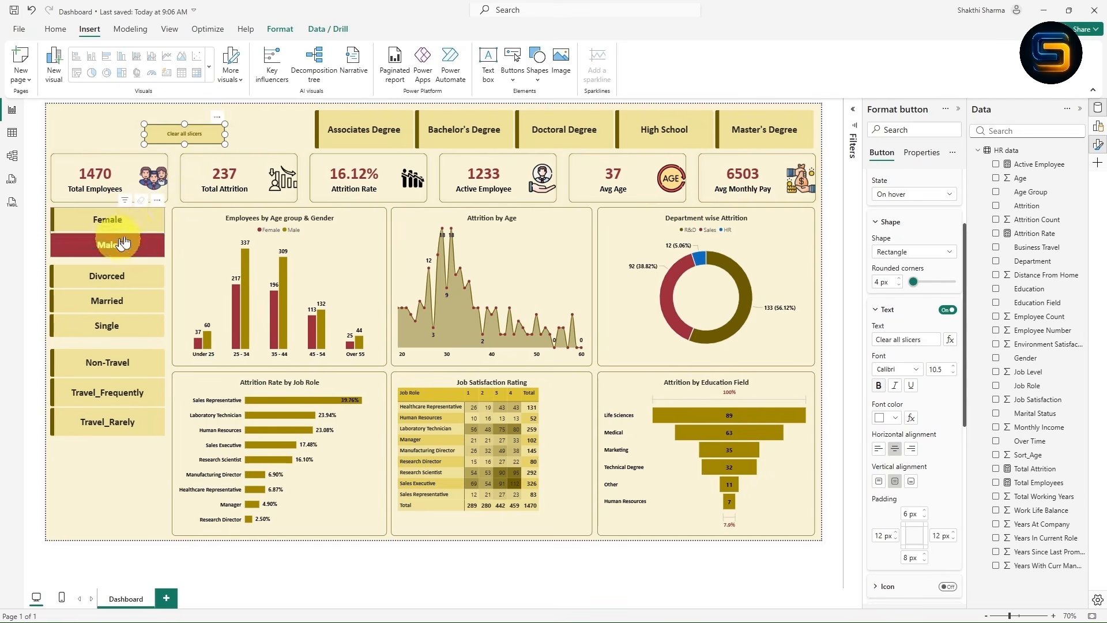
# - Set the Clear all slicers button's font color to white for the On press state
pyautogui.scroll(2, 915, 308)
pyautogui.click(916, 307)
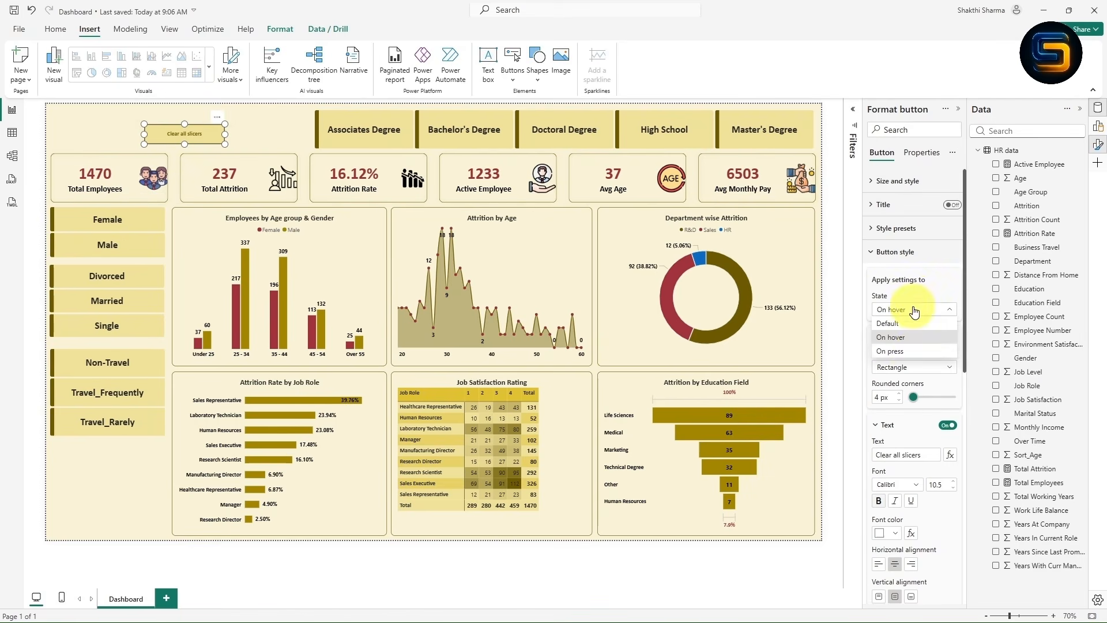
pyautogui.click(907, 353)
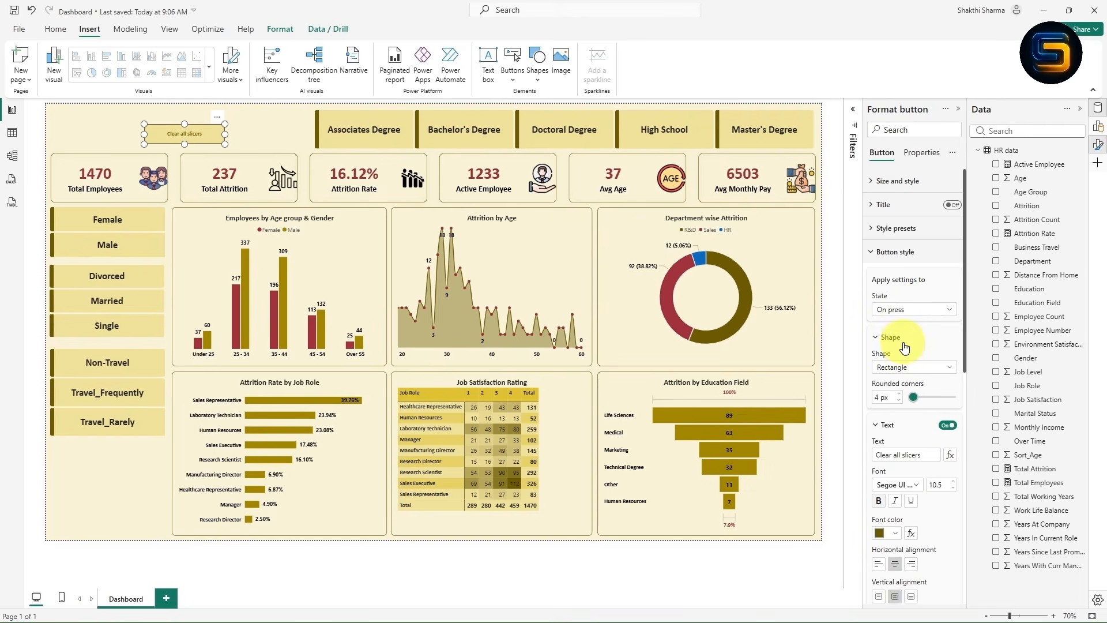
pyautogui.scroll(-3, 904, 346)
pyautogui.click(891, 361)
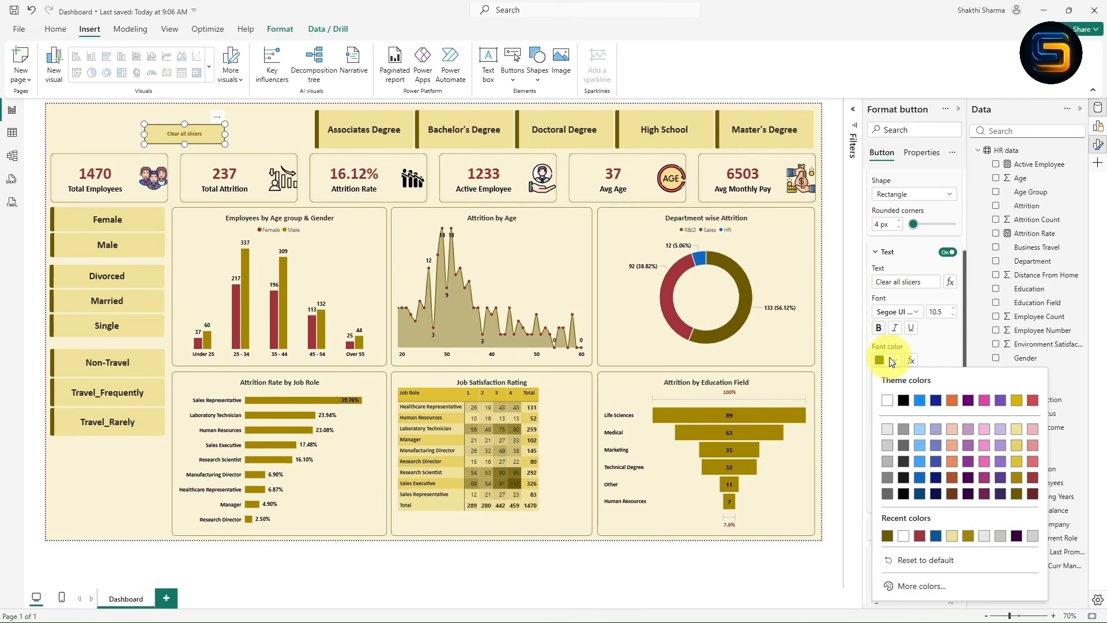
pyautogui.click(888, 405)
# - Set the Clear all slicers button's On press fill to dark gold
pyautogui.scroll(-2, 893, 404)
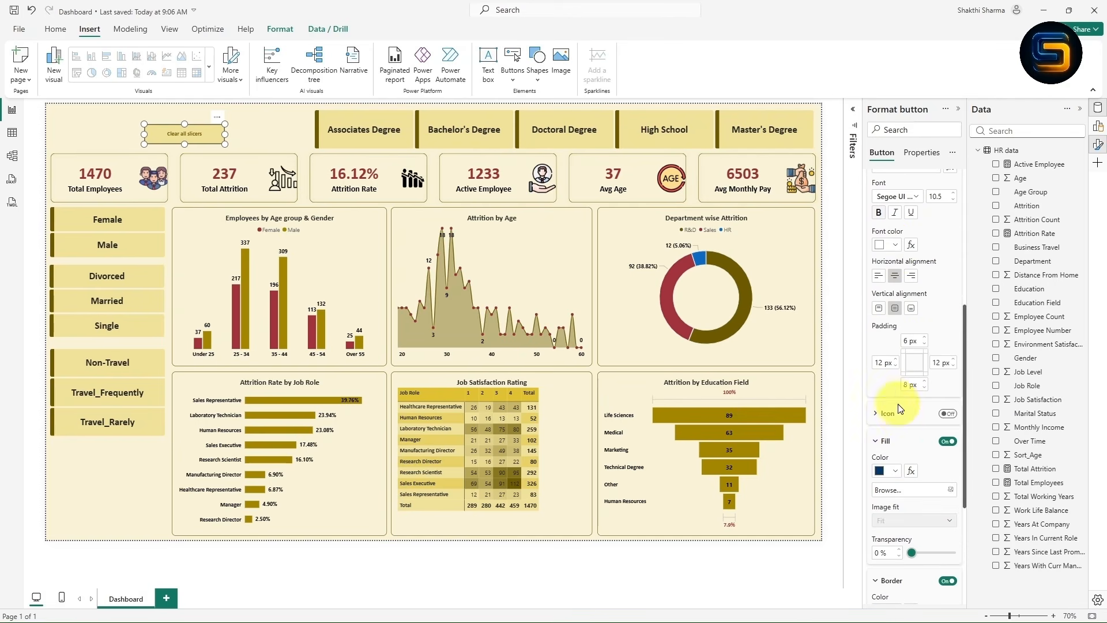
pyautogui.scroll(-1, 890, 452)
pyautogui.click(894, 414)
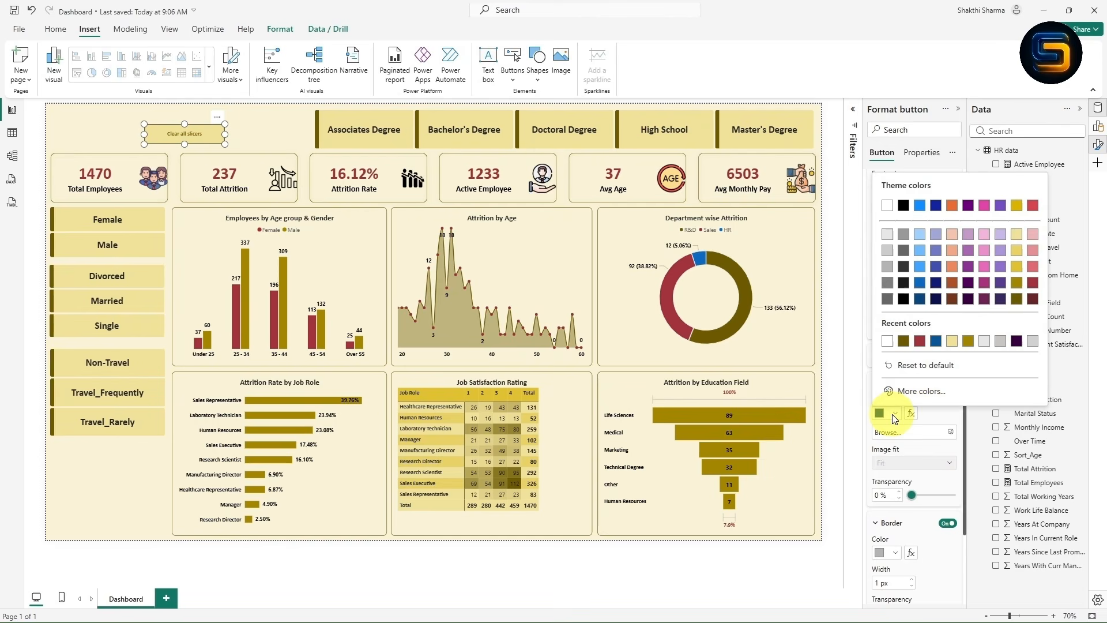
pyautogui.click(1017, 283)
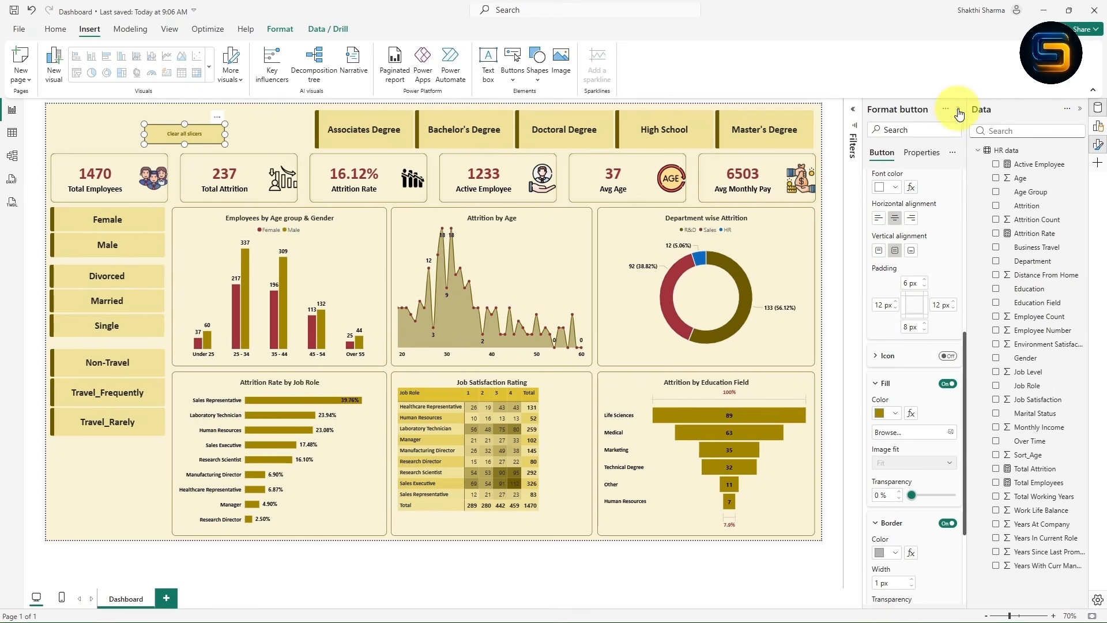
# - Close the formatting pane, filter by Bachelor's Degree and Male, and test the Clear all slicers button on those selections
pyautogui.click(958, 110)
pyautogui.click(938, 164)
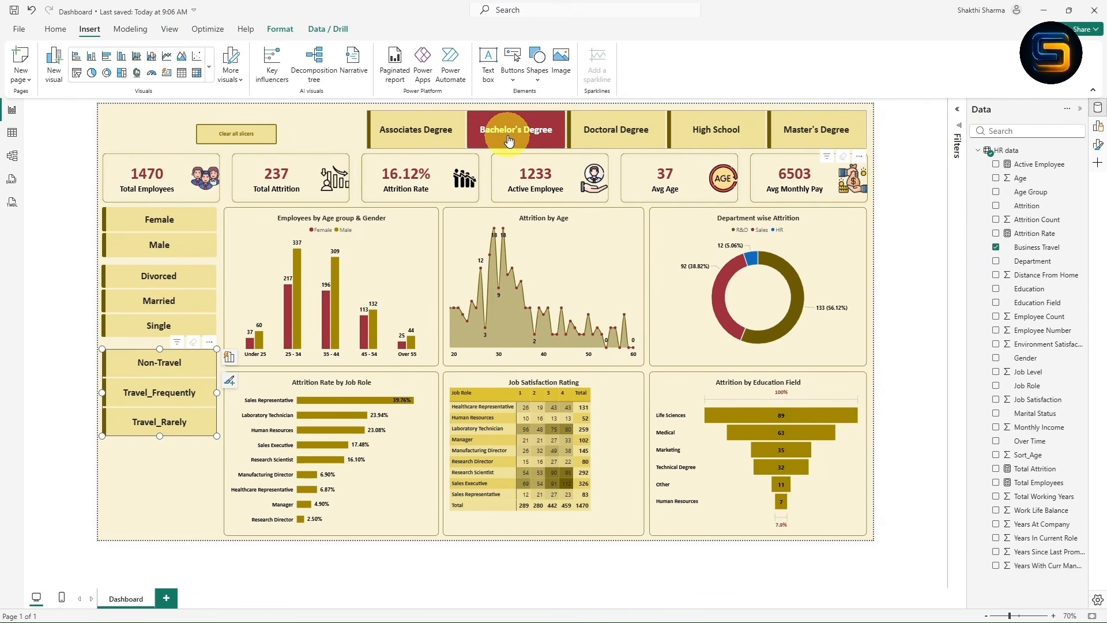
pyautogui.click(509, 137)
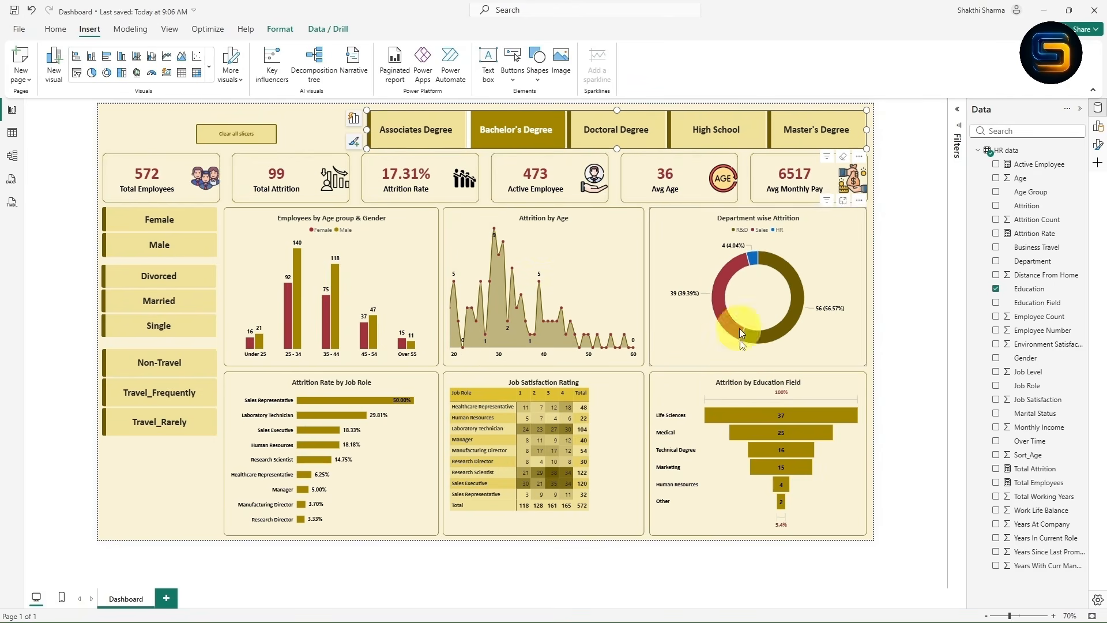
pyautogui.click(177, 251)
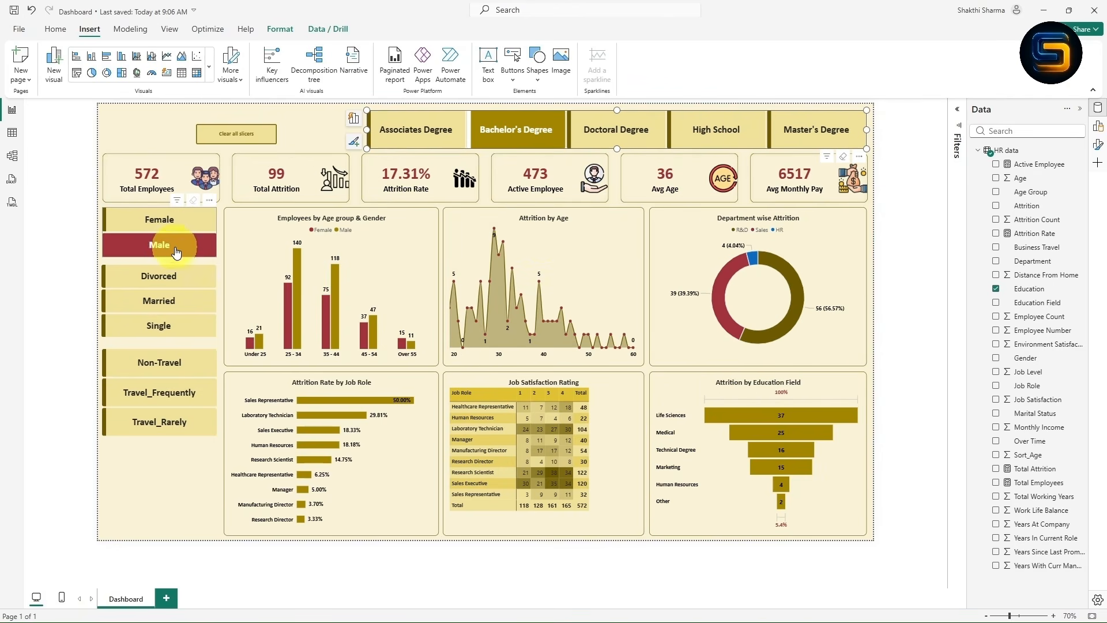
pyautogui.click(167, 249)
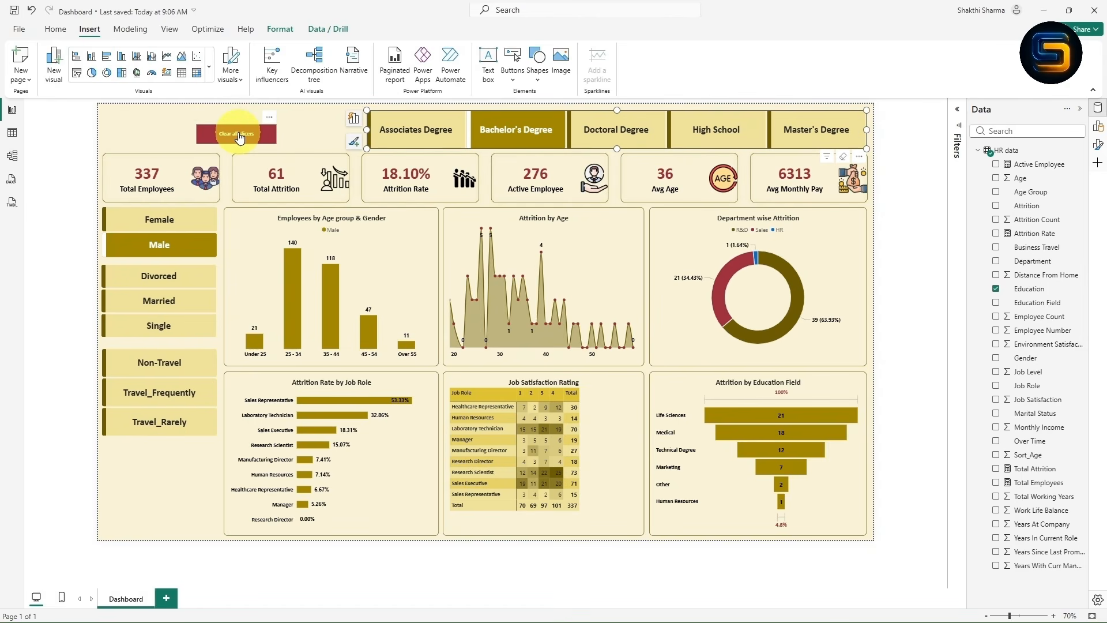
pyautogui.keyDown('ctrl'); pyautogui.click(239, 137); pyautogui.keyUp('ctrl')
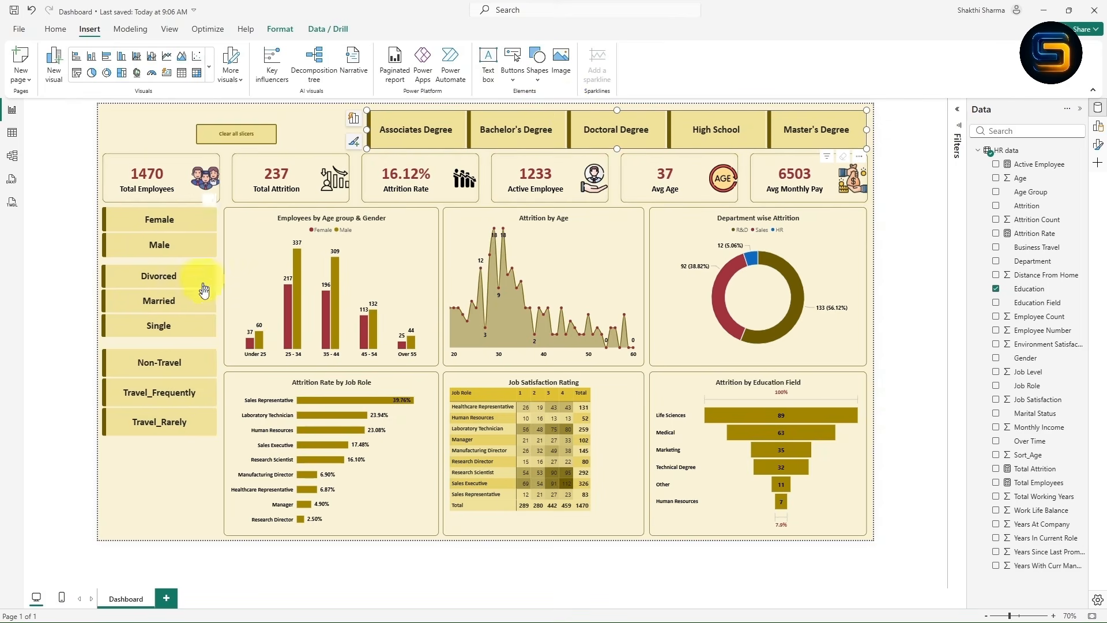
# - Move the Clear all slicers button below the Business Travel slicer at the page's lower edge and widen it to match the slicers
pyautogui.moveTo(273, 126); pyautogui.dragTo(205, 525)
pyautogui.moveTo(120, 526); pyautogui.dragTo(102, 528)
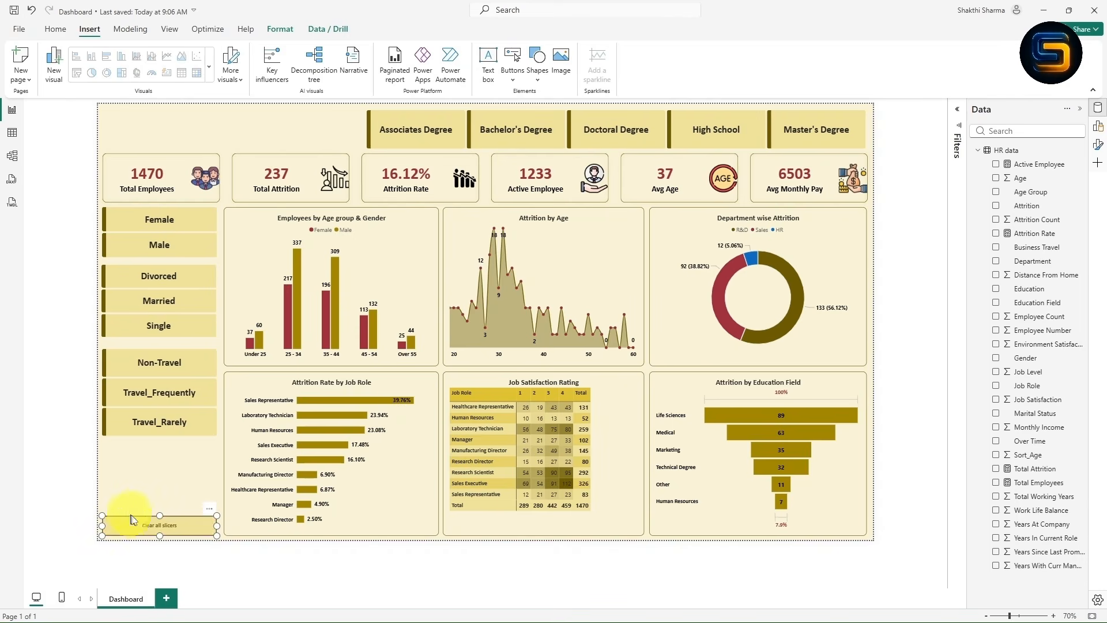
# - Make the Clear all slicers button slightly taller and enlarge and bold its default-state text to match the slicers
pyautogui.click(160, 512)
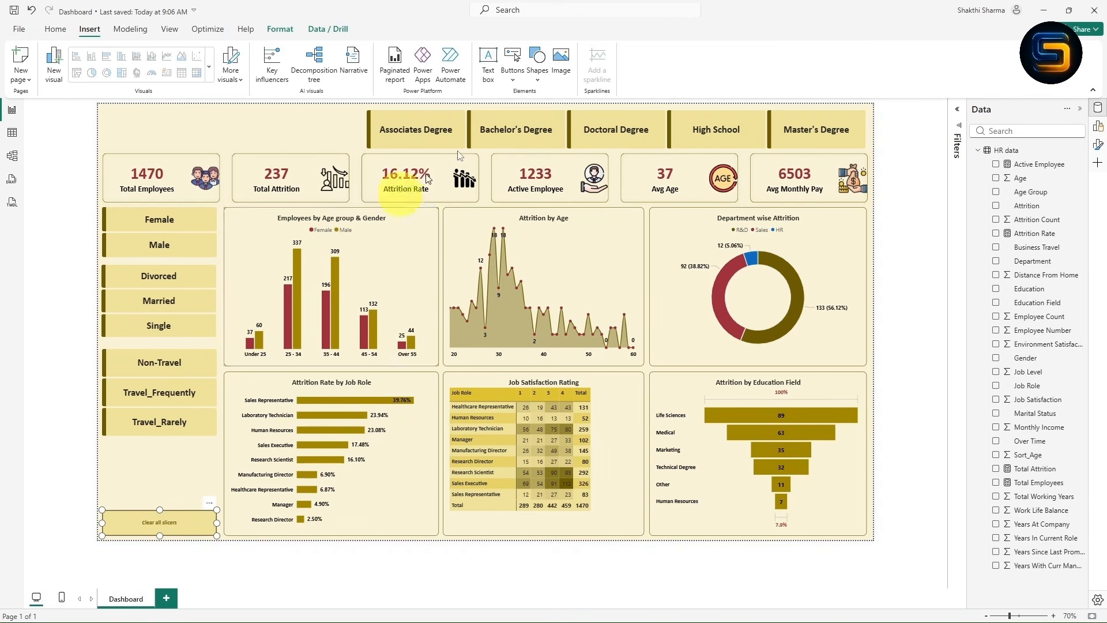
pyautogui.click(1098, 145)
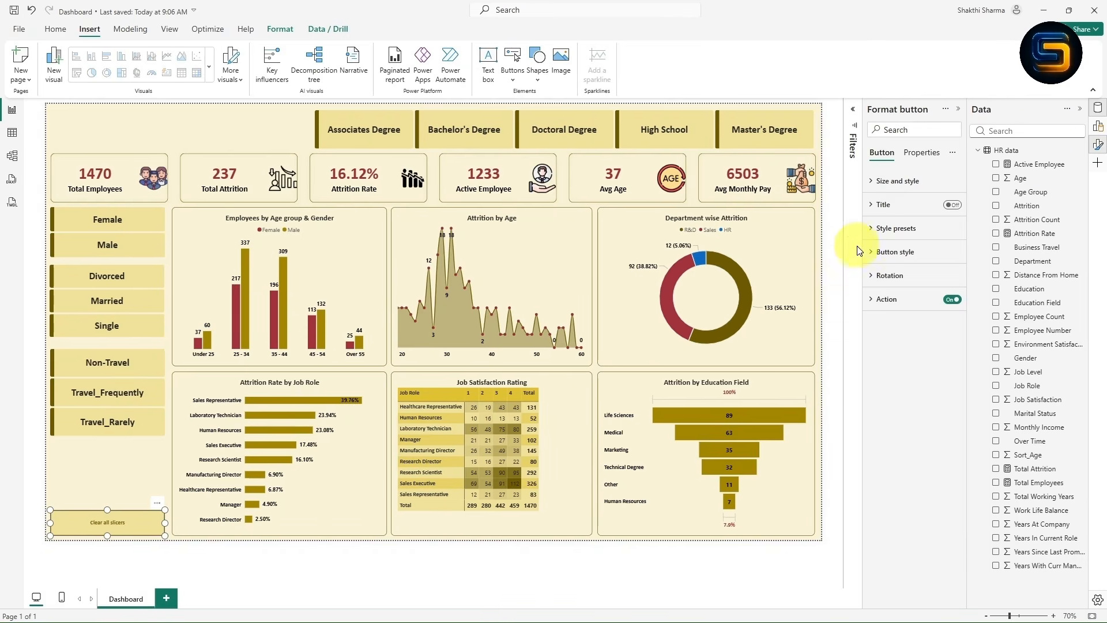
pyautogui.click(874, 253)
pyautogui.click(918, 314)
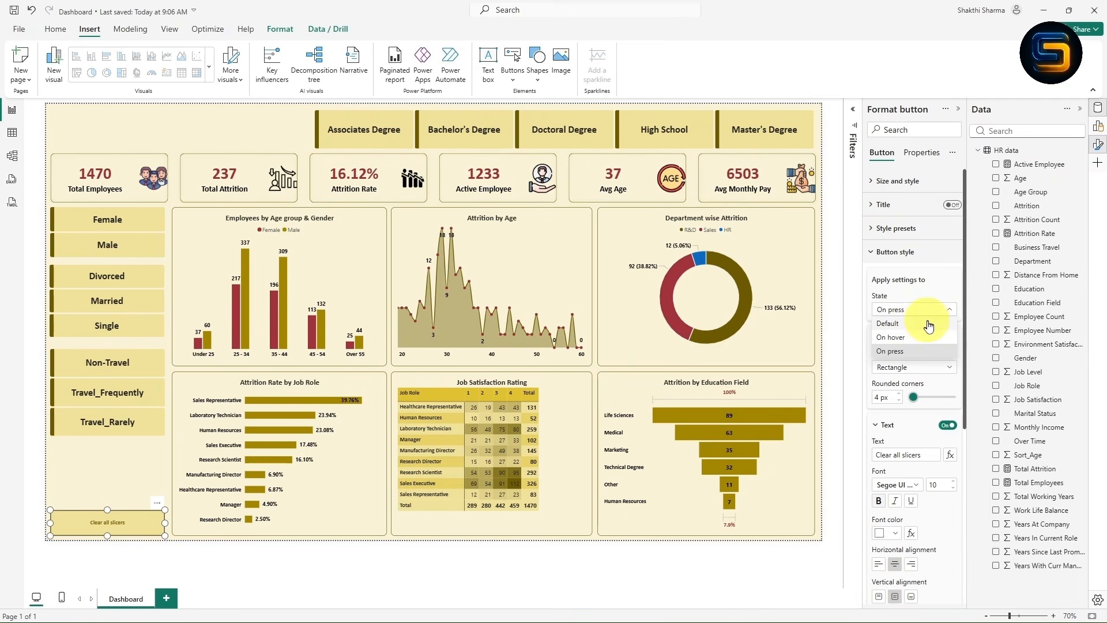
pyautogui.click(888, 323)
pyautogui.scroll(-5, 914, 332)
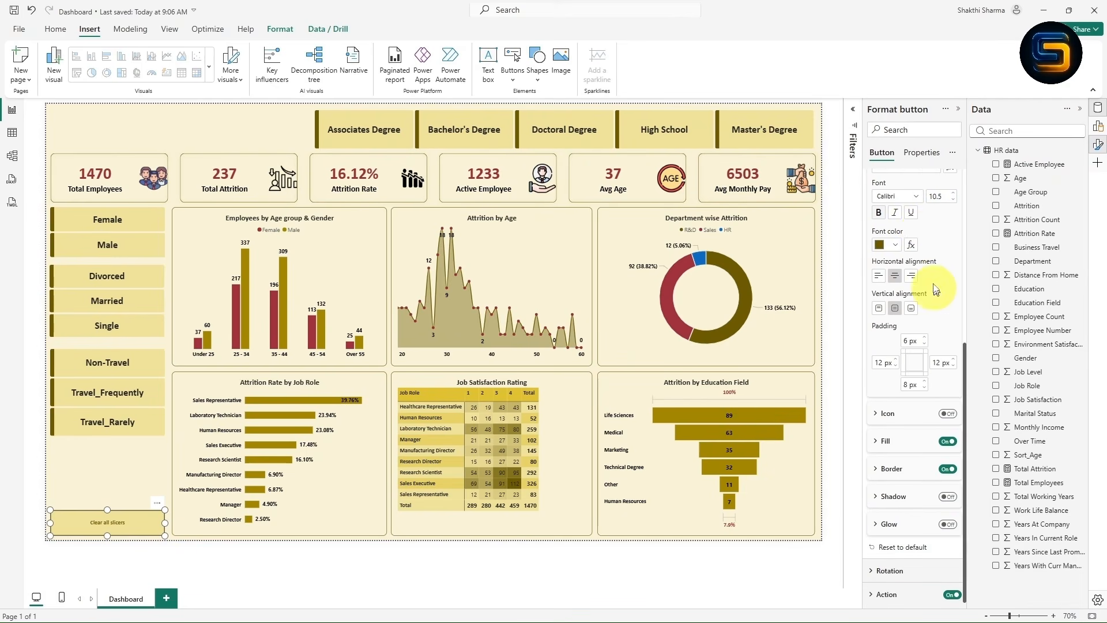
pyautogui.scroll(2, 921, 238)
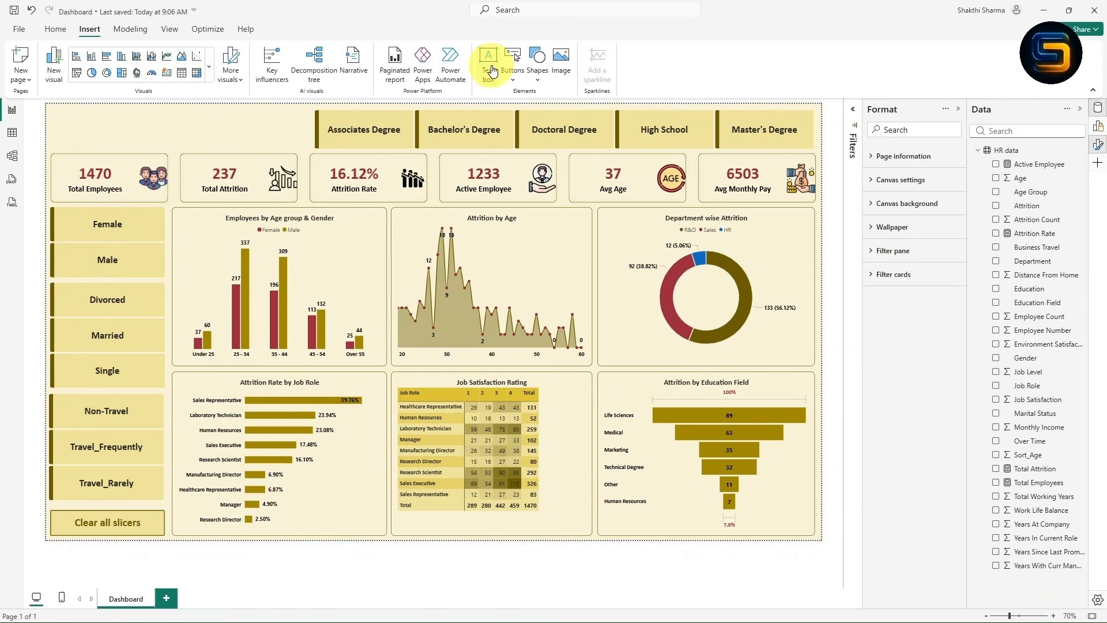
# - Add a text box near the page's upper edge reading "HR ANALYTICS DASHBOARD" and set its font size to 32
pyautogui.click(491, 70)
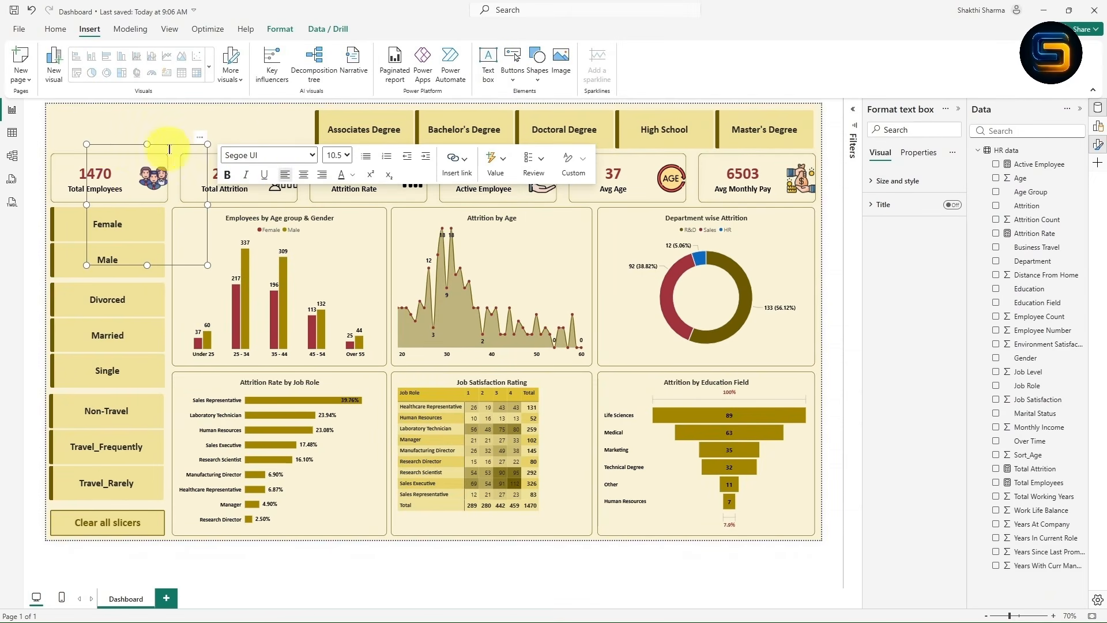
pyautogui.moveTo(201, 141); pyautogui.dragTo(203, 115)
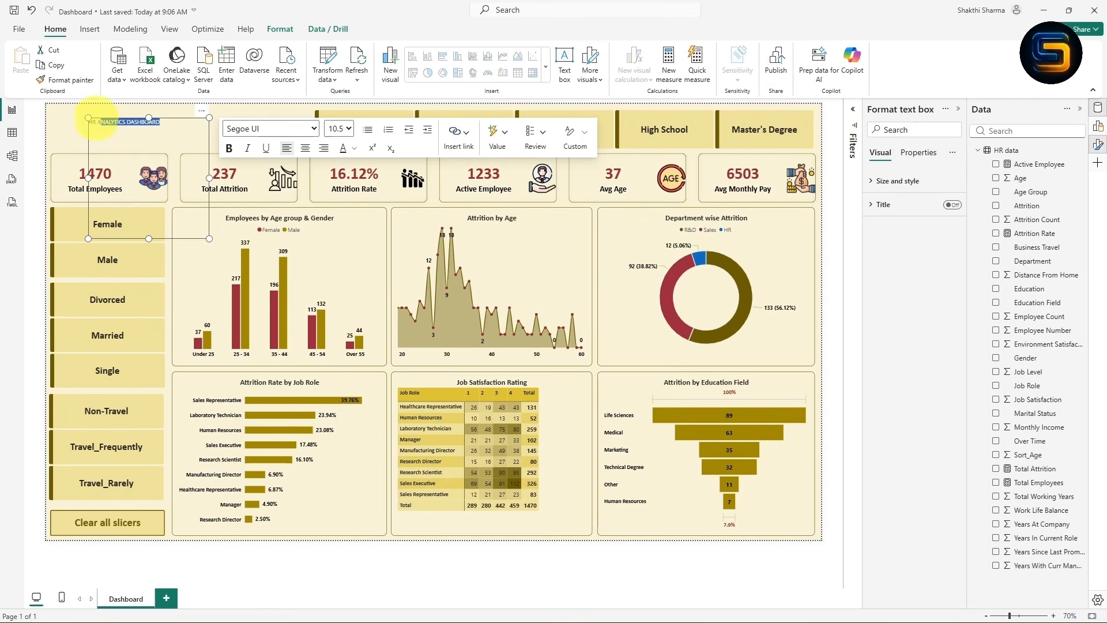
pyautogui.click(346, 135)
pyautogui.click(335, 290)
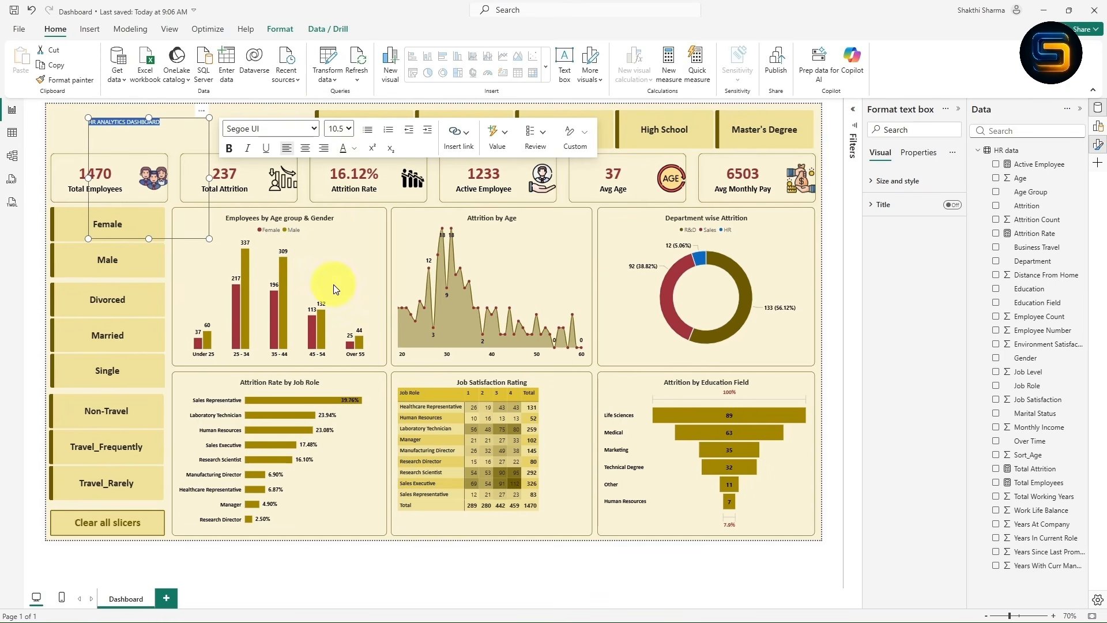
pyautogui.click(347, 128)
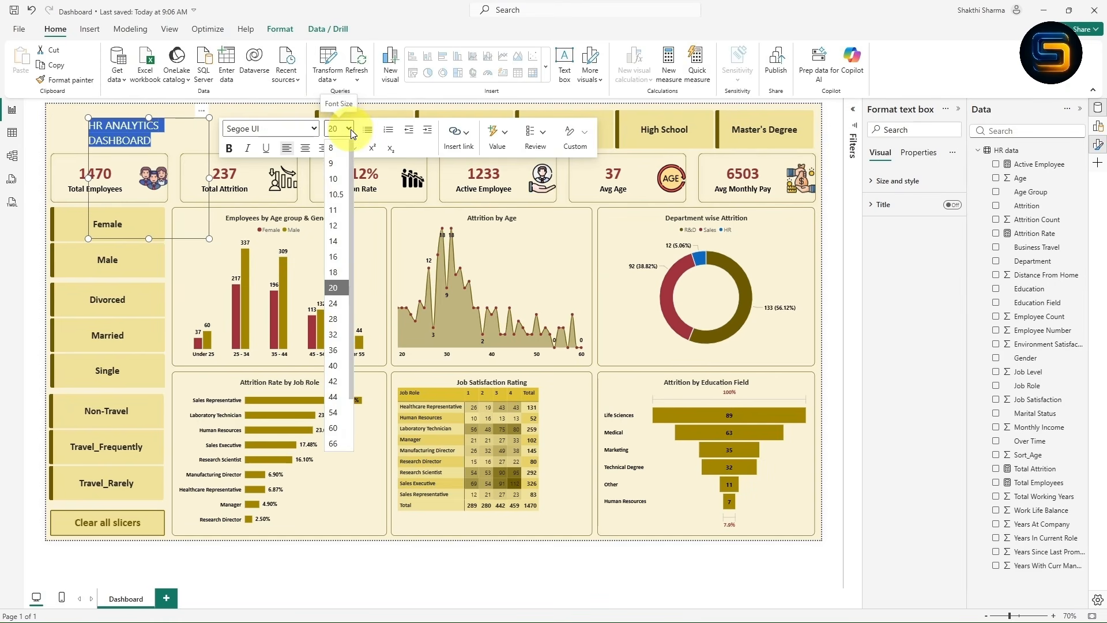
pyautogui.click(340, 335)
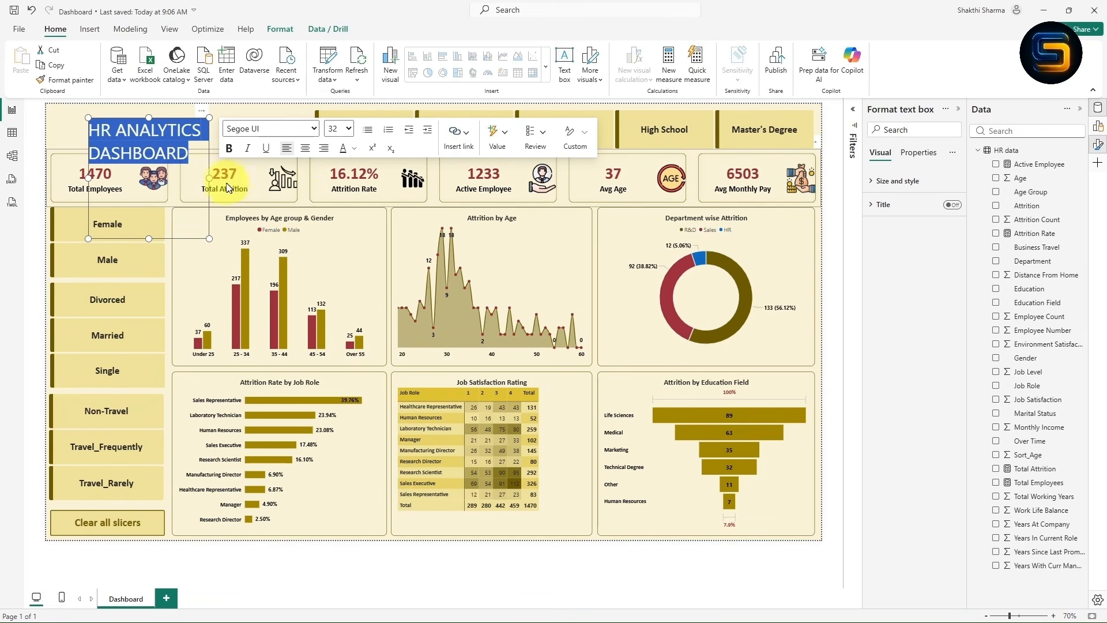
# - Resize the title text box to hold a single line and position it before the education slicer, above the KPI cards
pyautogui.moveTo(210, 178); pyautogui.dragTo(313, 170)
pyautogui.moveTo(198, 237); pyautogui.dragTo(208, 156)
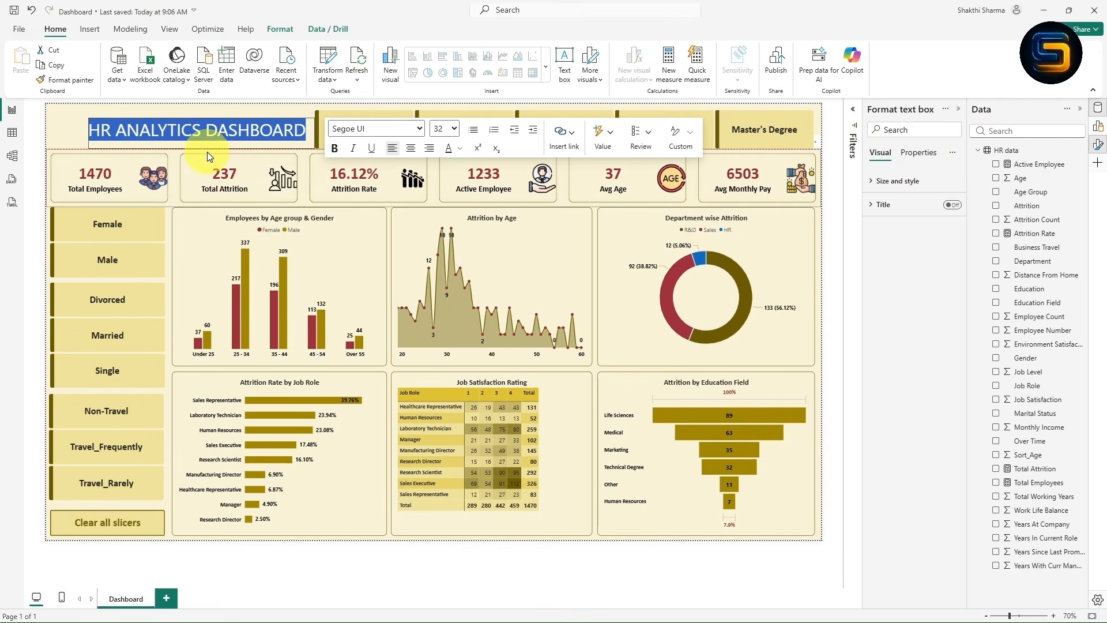
pyautogui.click(308, 116)
pyautogui.moveTo(307, 116); pyautogui.dragTo(285, 112)
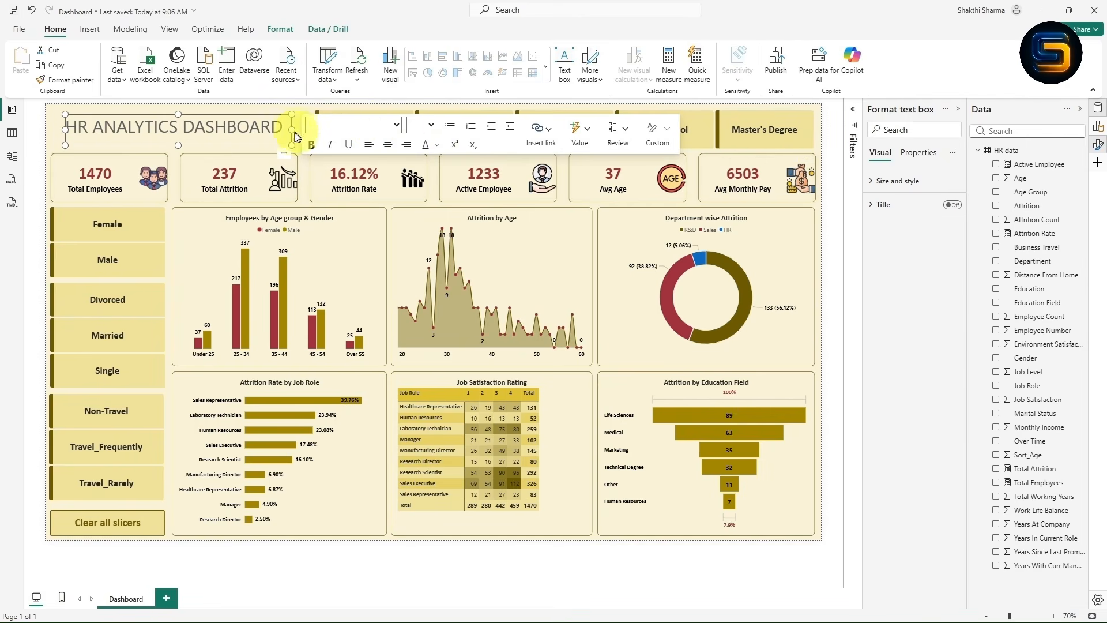
# - Make the dashboard title bold and widen its text box on both sides so the title fits on one line
pyautogui.tripleClick(255, 126)
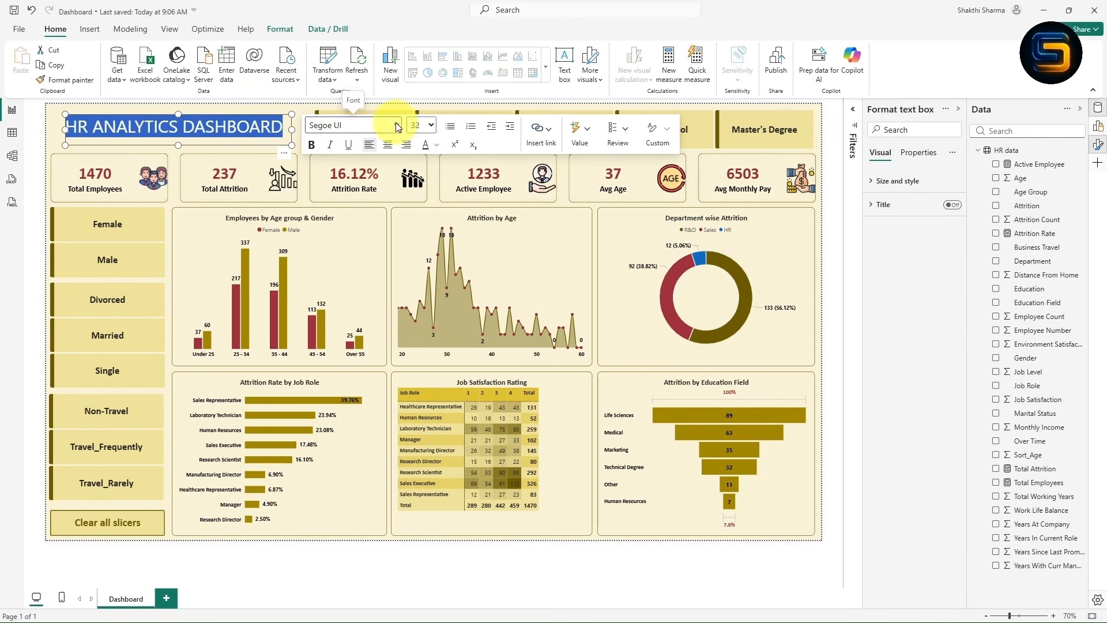
pyautogui.click(312, 145)
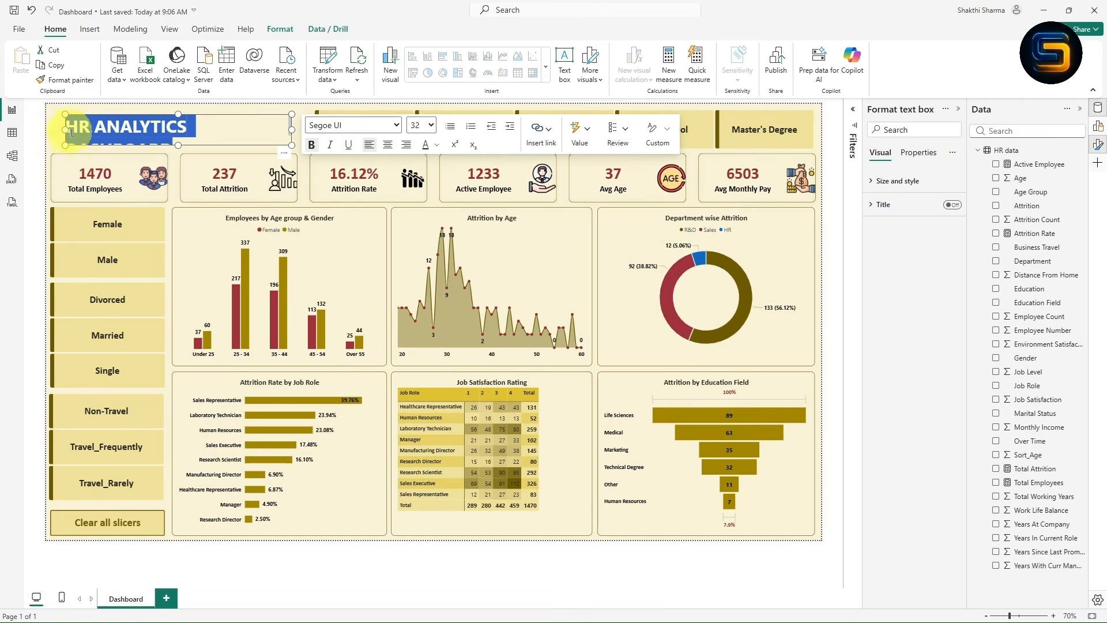
pyautogui.moveTo(63, 132); pyautogui.dragTo(52, 132)
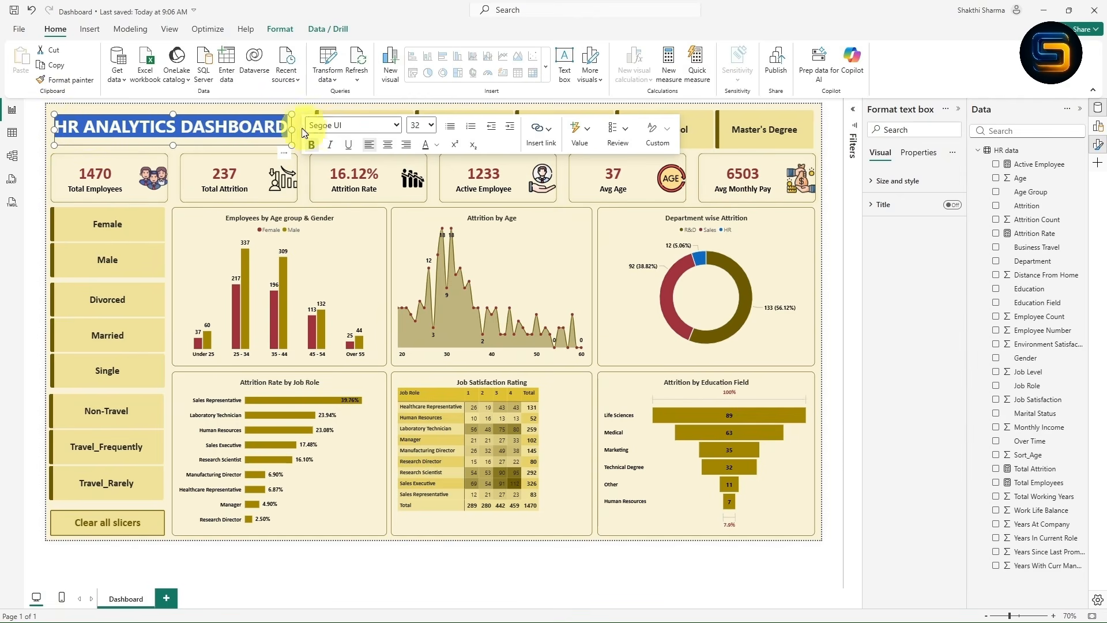
pyautogui.moveTo(291, 131); pyautogui.dragTo(300, 130)
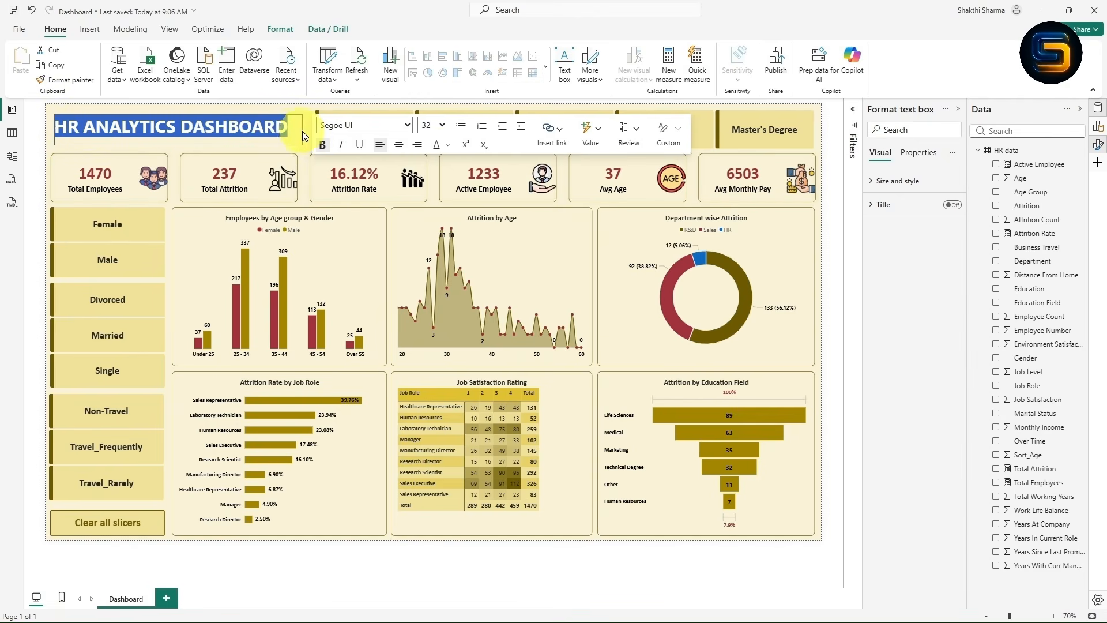
# - Color the dashboard title dark gold using theme color 7, 50% darker (#6d5a00)
pyautogui.click(445, 147)
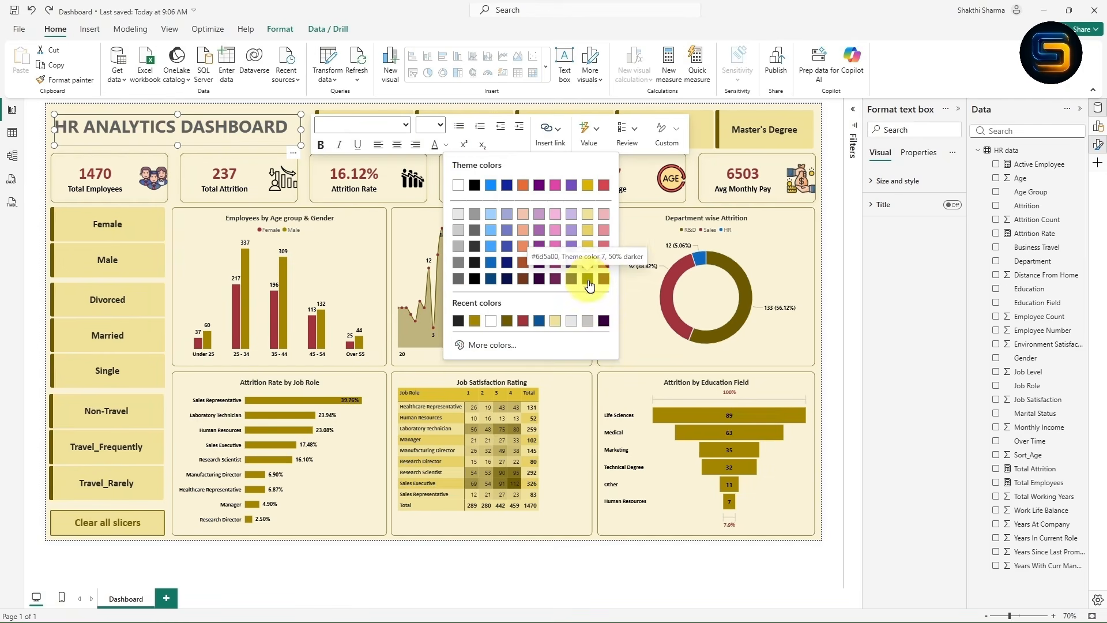
pyautogui.click(588, 279)
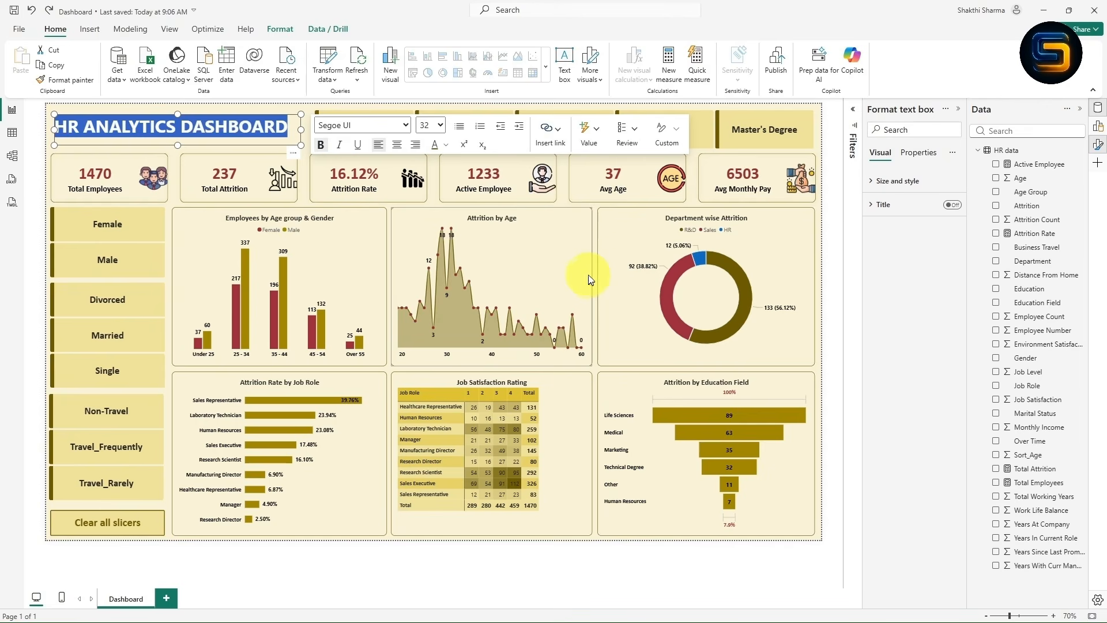
pyautogui.click(585, 562)
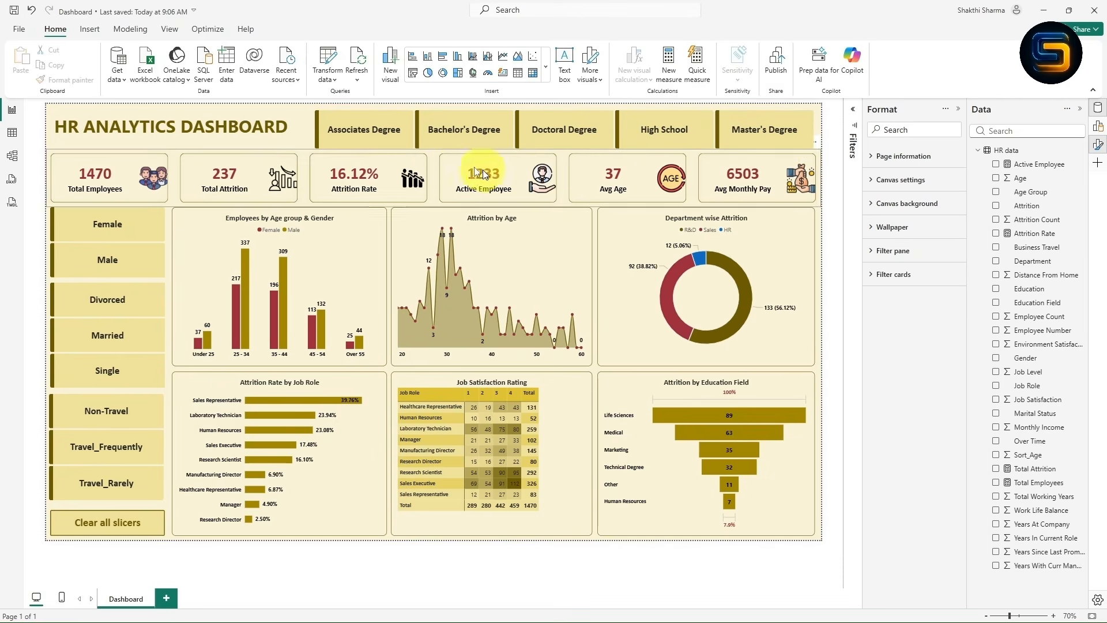
# - Turn on the title text box's visual border and center the title text horizontally
pyautogui.click(238, 126)
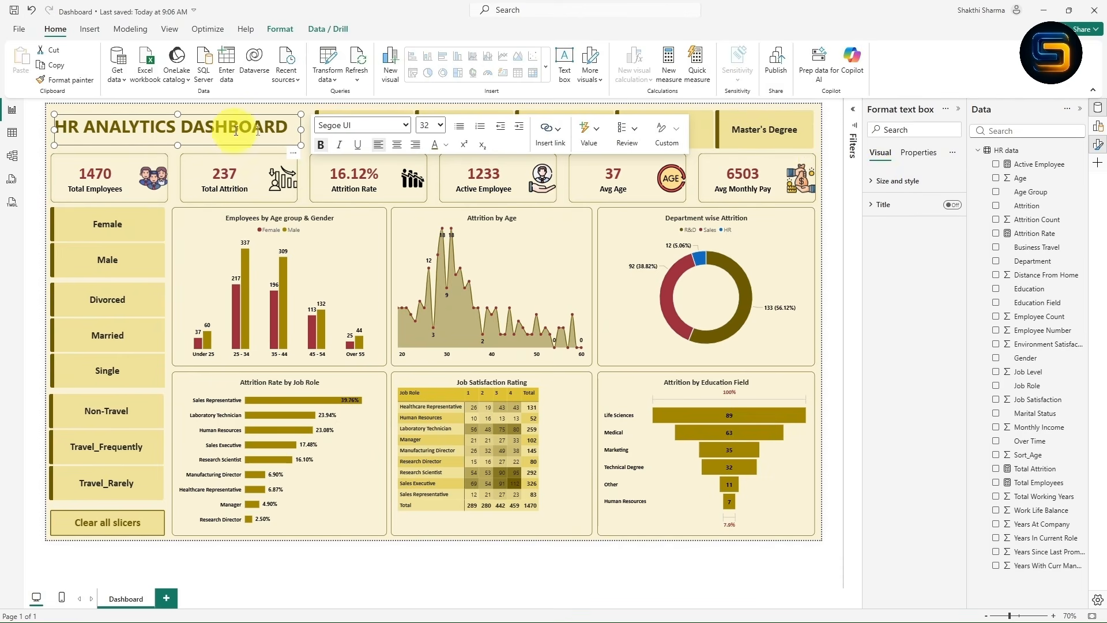
pyautogui.click(870, 183)
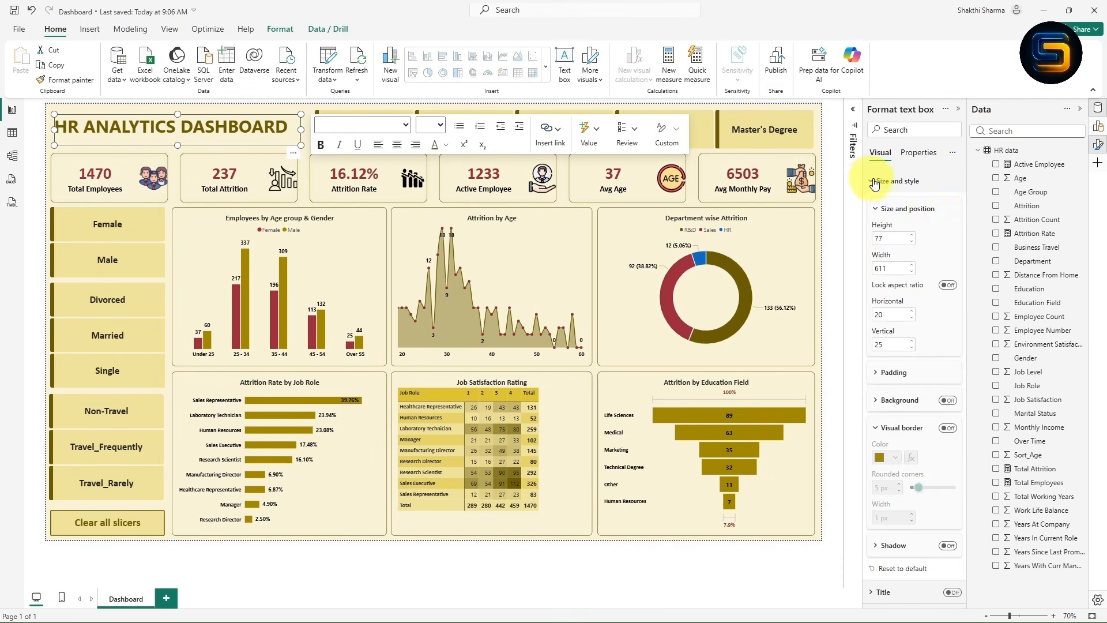
pyautogui.click(946, 428)
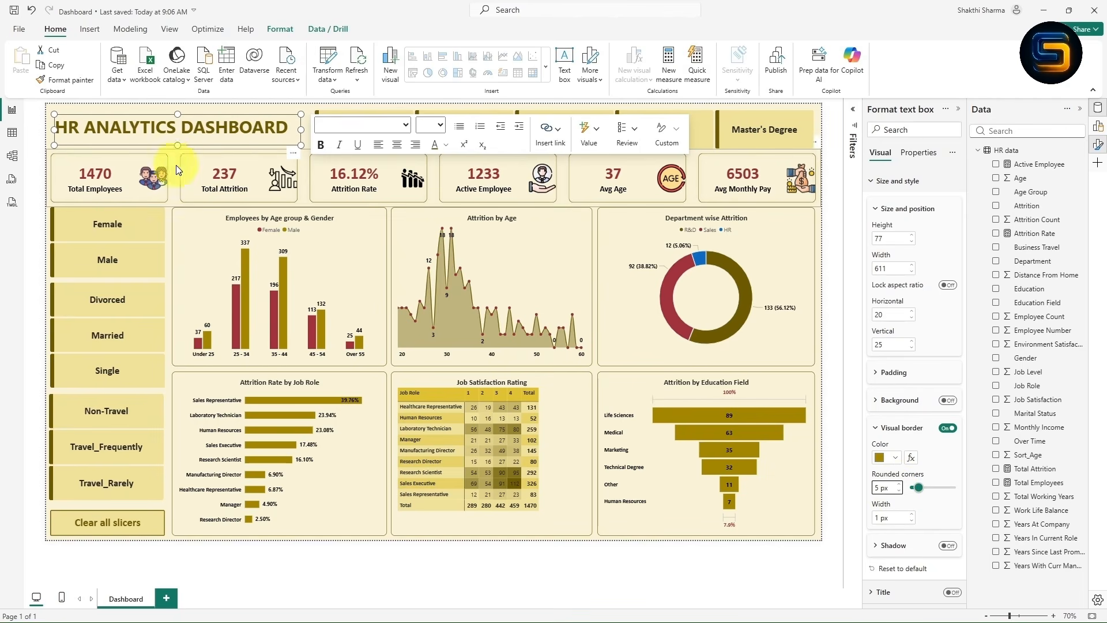
pyautogui.click(396, 147)
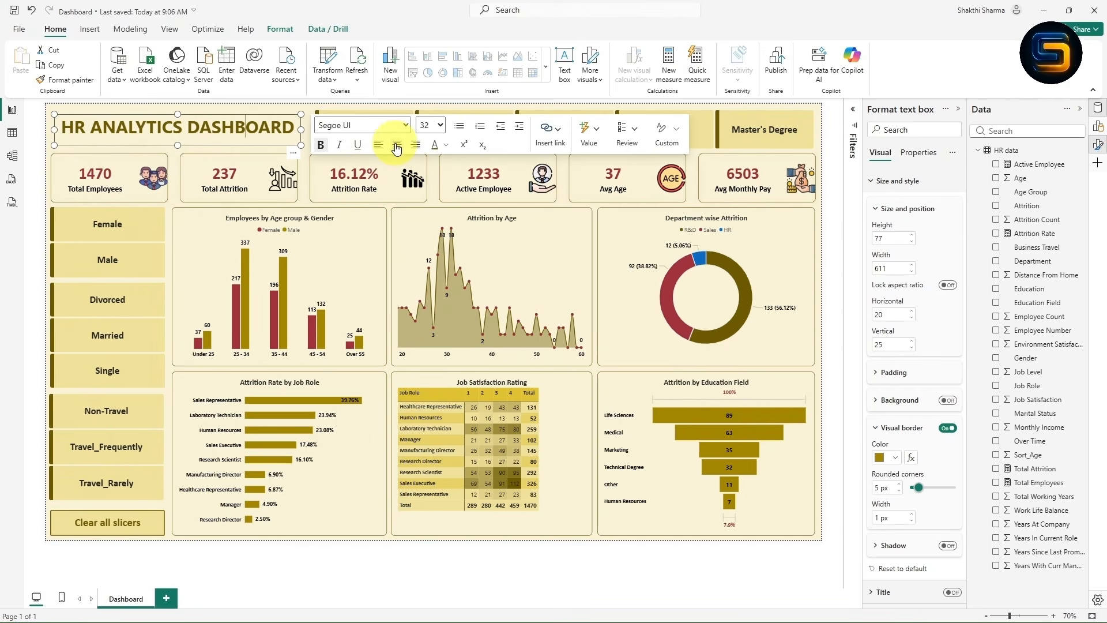
# - Increase the title text box's height to about 95 and adjust its padding so the title sits vertically centered
pyautogui.moveTo(177, 146); pyautogui.dragTo(178, 149)
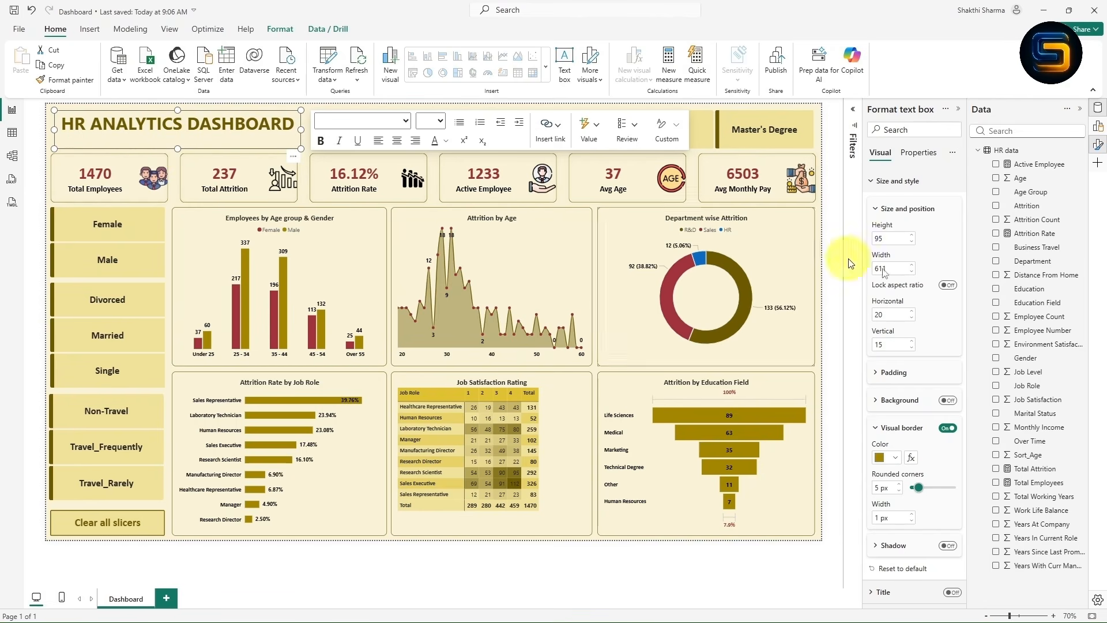
pyautogui.click(883, 372)
pyautogui.scroll(-1, 920, 375)
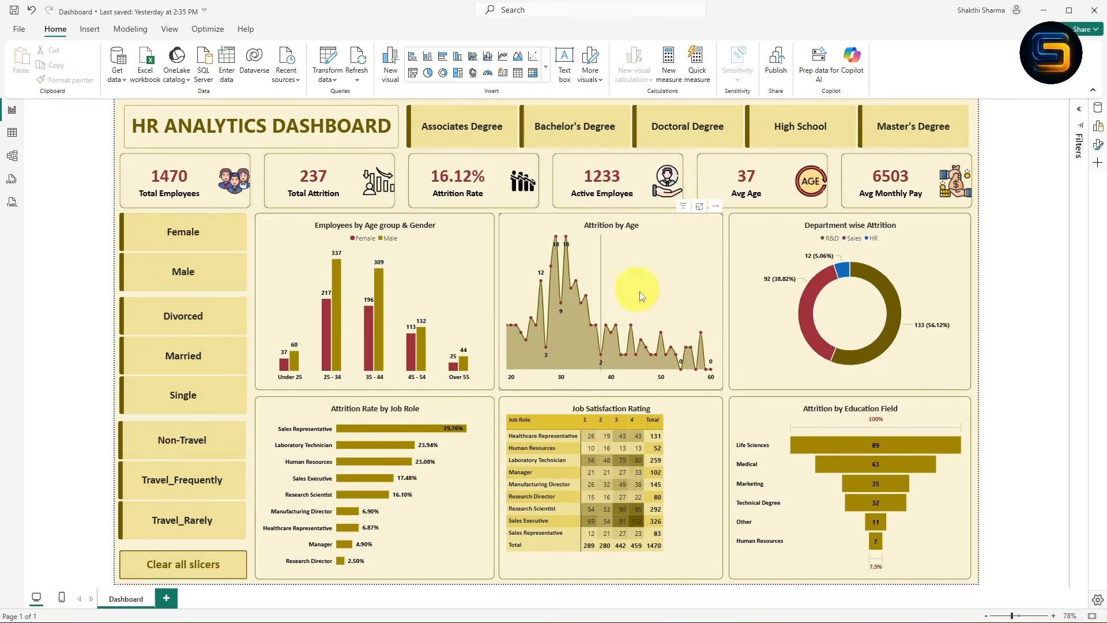
# - Test the dashboard's filtering with Bachelor's Degree, Male and Single selected and Life Sciences highlighted in the education field funnel
pyautogui.moveTo(563, 285)
pyautogui.click(587, 132)
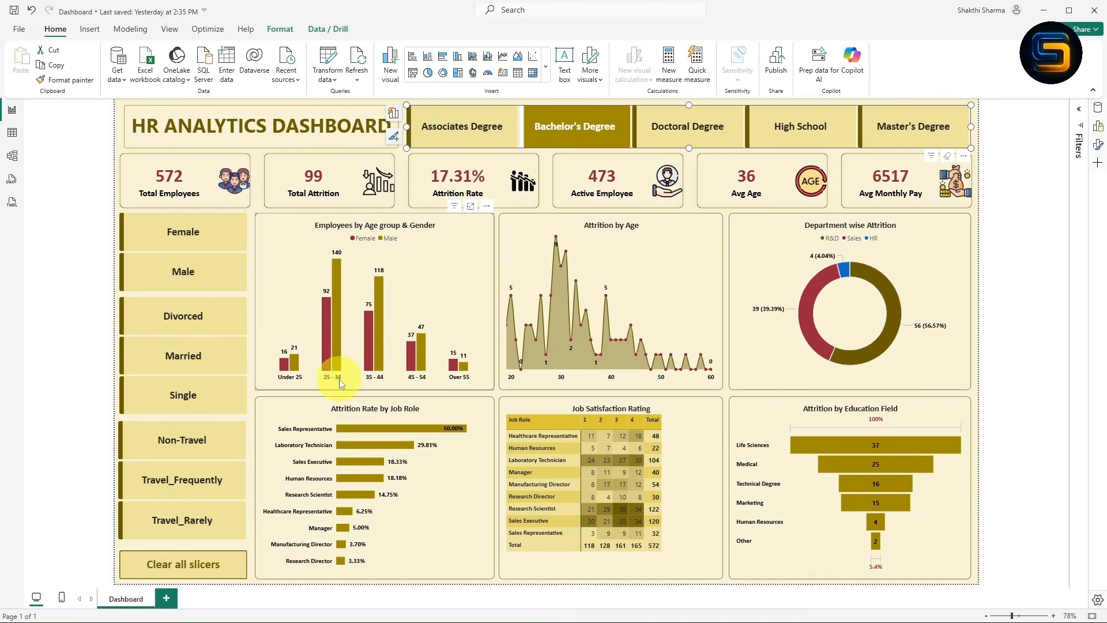
pyautogui.moveTo(550, 307)
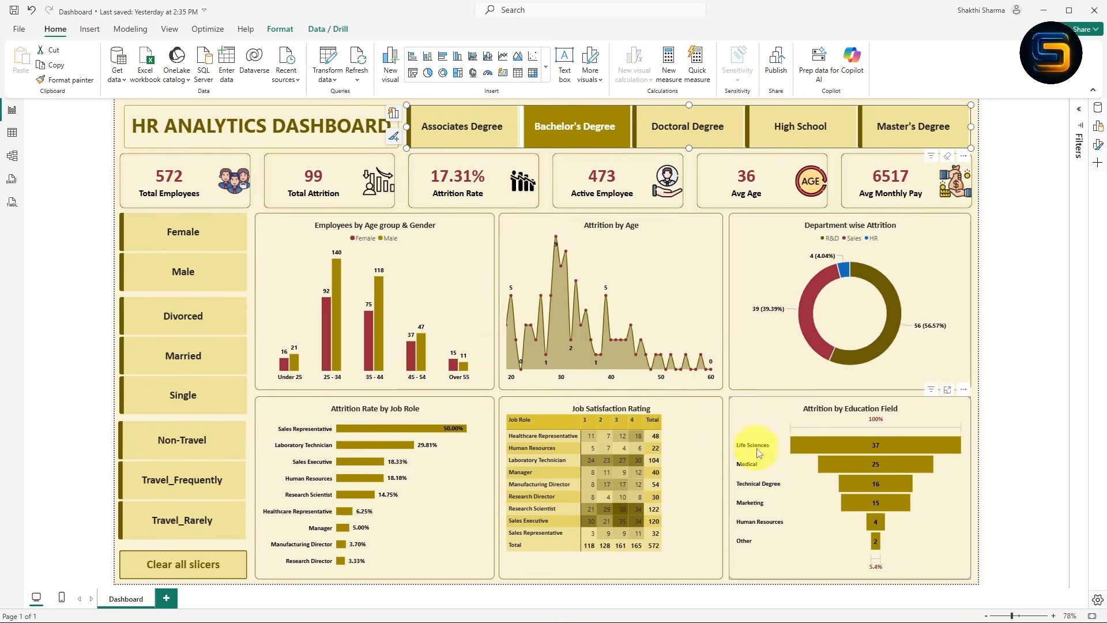
pyautogui.click(196, 283)
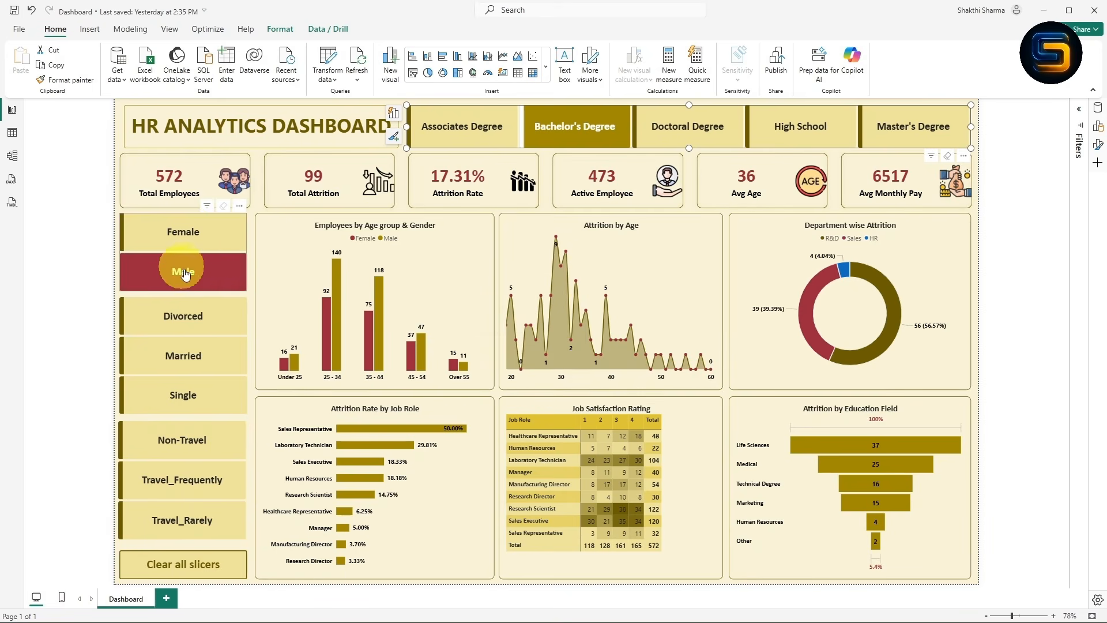
pyautogui.click(188, 280)
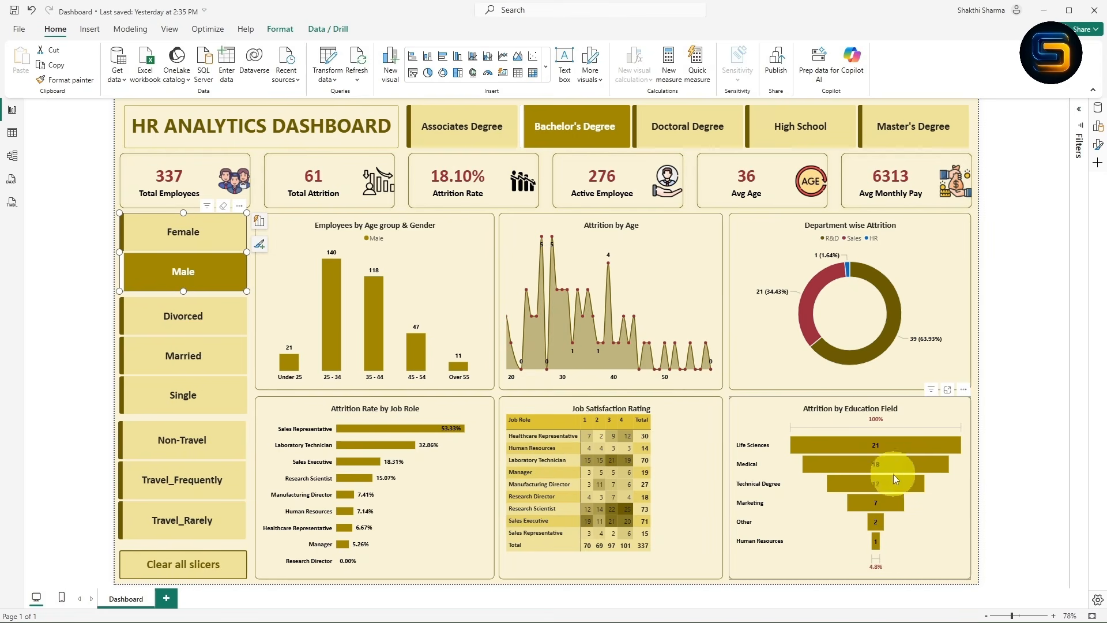
pyautogui.click(853, 446)
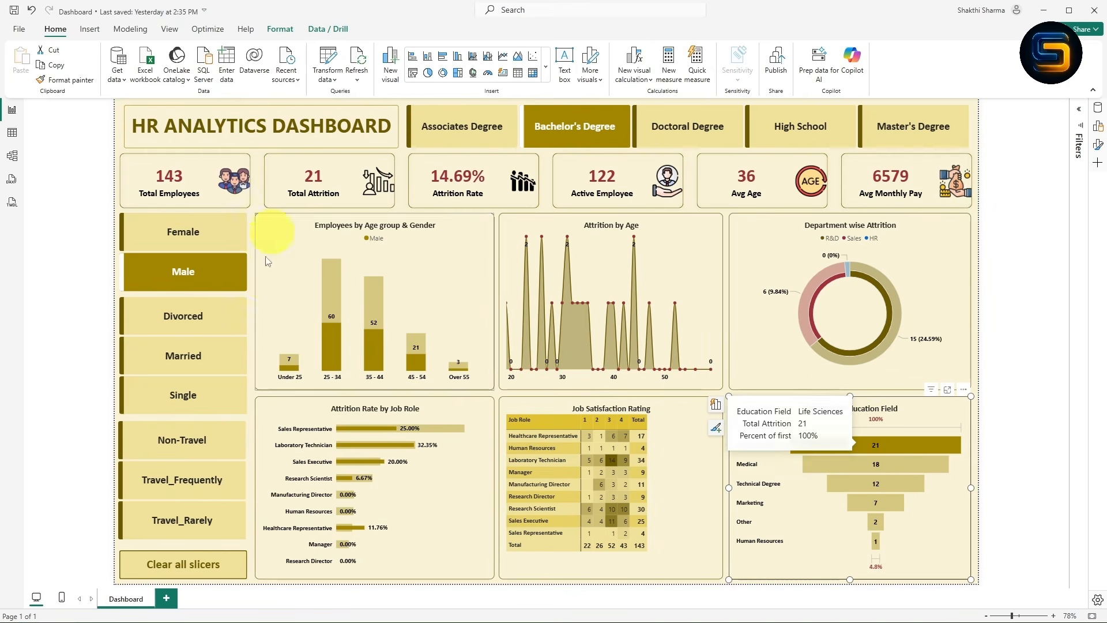
pyautogui.click(211, 399)
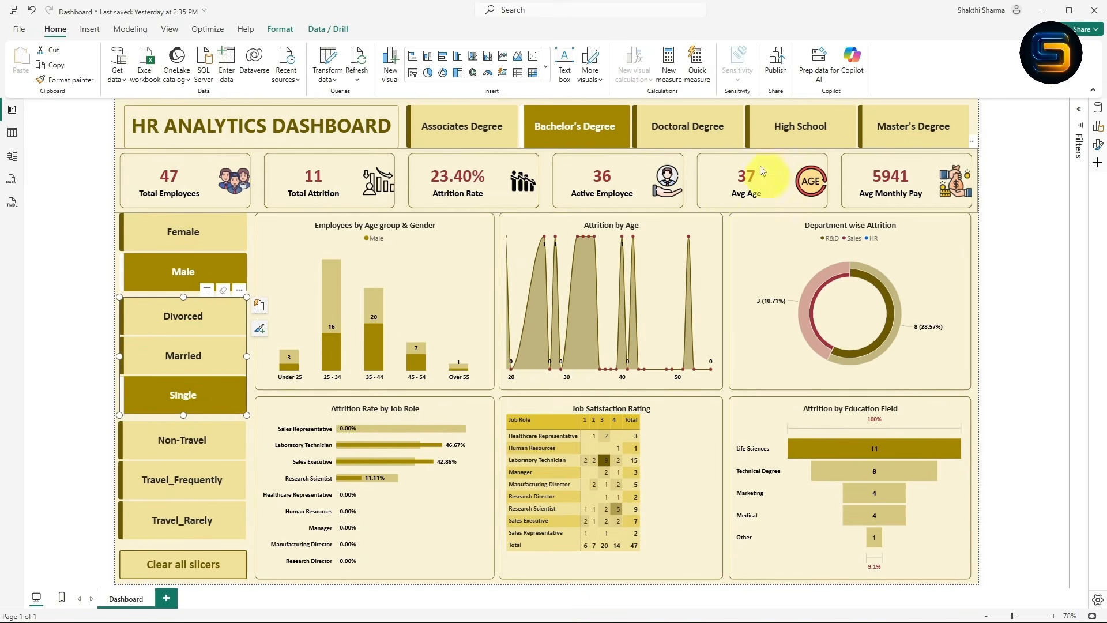
# - Test the Doctoral, High School, Master's and Associates Degree filters one after another, then switch the gender filter to Female
pyautogui.click(705, 125)
pyautogui.click(780, 129)
pyautogui.click(882, 131)
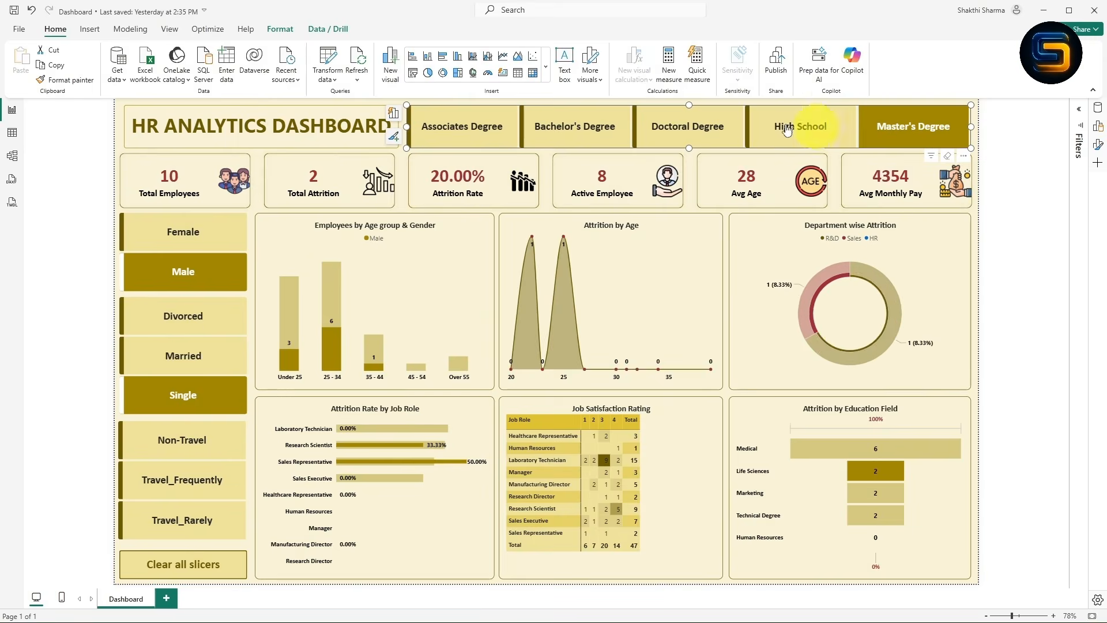
pyautogui.click(469, 125)
pyautogui.click(221, 239)
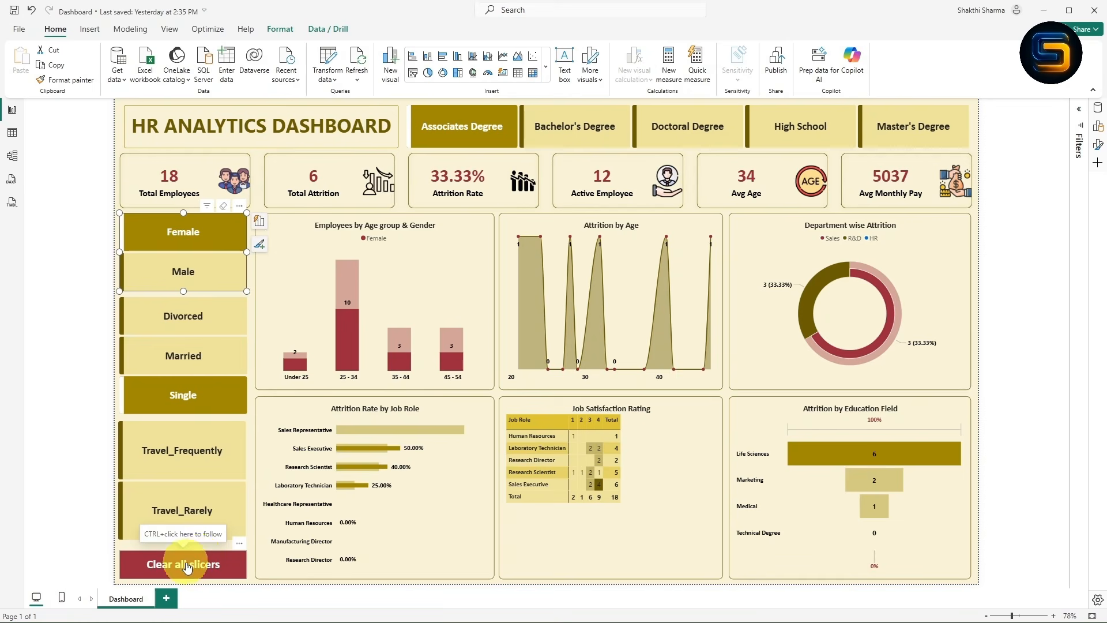
# - Clear all slicers with the dashboard's button and remove the Life Sciences highlight from the education field funnel
pyautogui.click(182, 568)
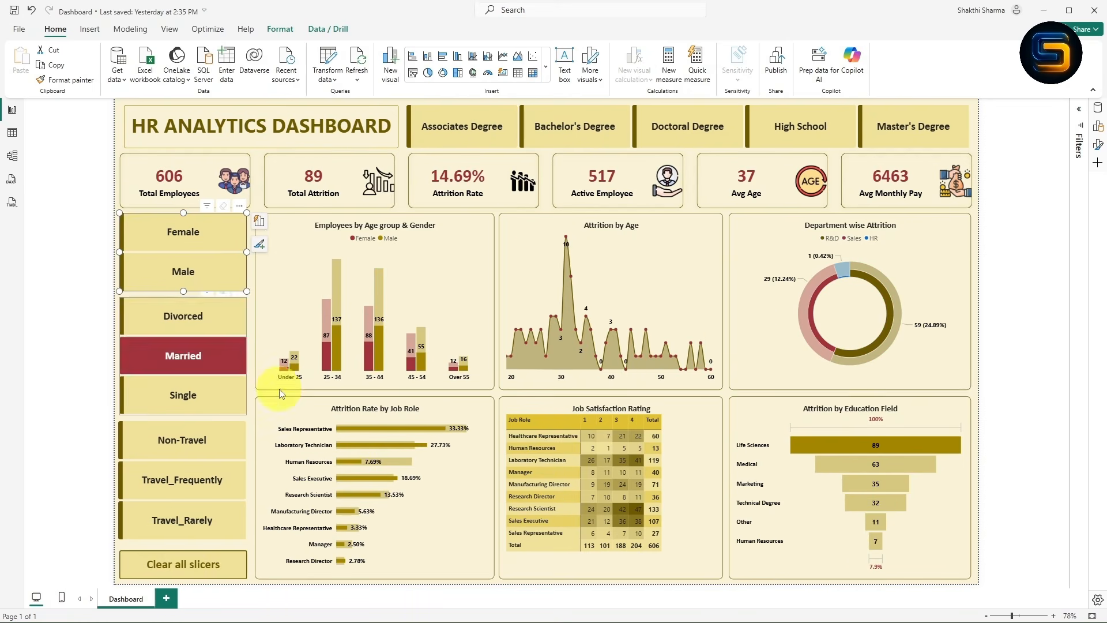
pyautogui.click(854, 442)
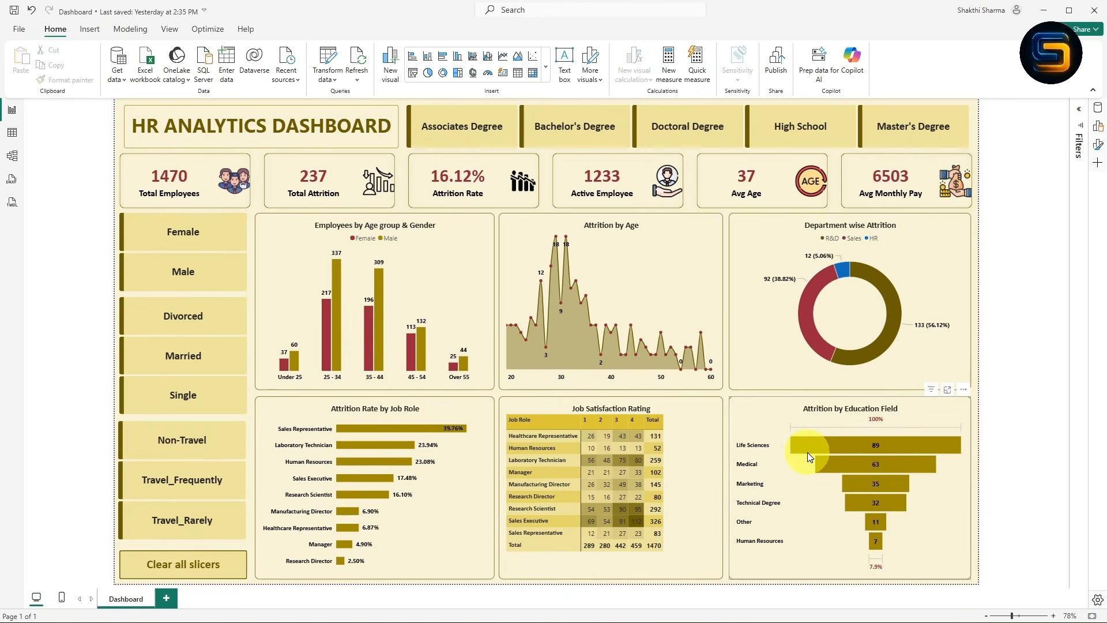
# - Switch to the XLBooster sales dashboard in the browser and look through its KPI cards, data table and sales charts
pyautogui.moveTo(808, 452)
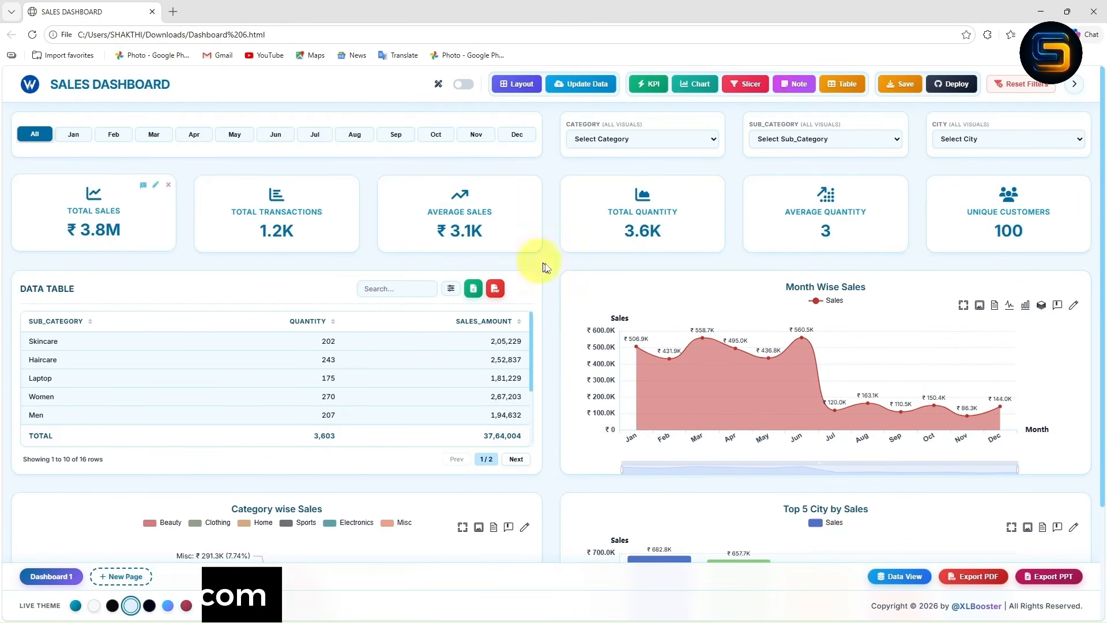
pyautogui.scroll(-3, 553, 278)
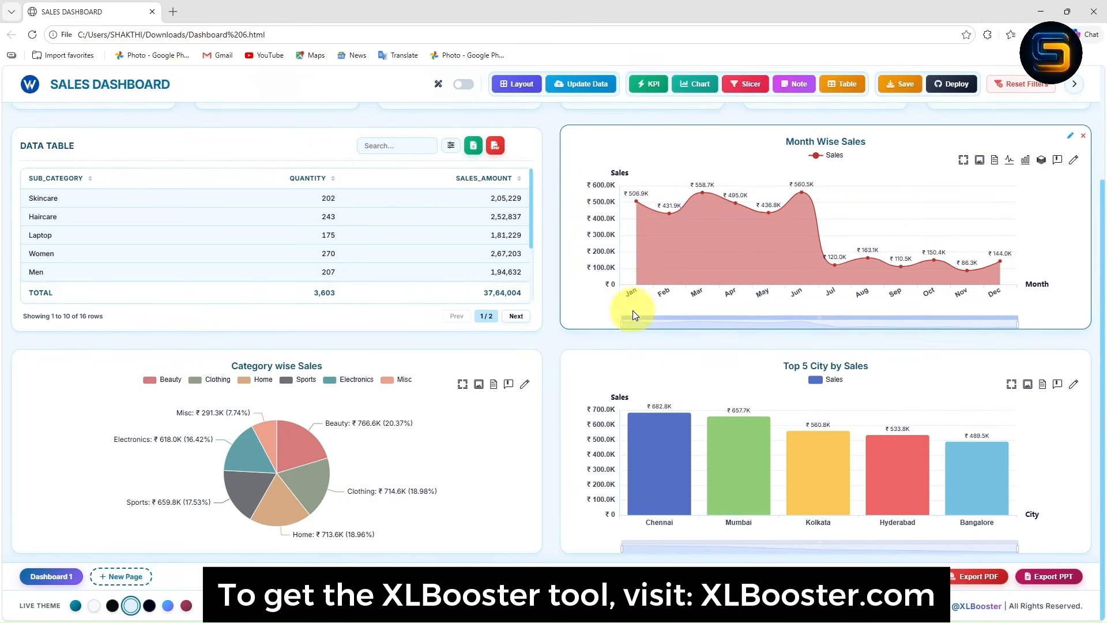
pyautogui.scroll(4, 635, 315)
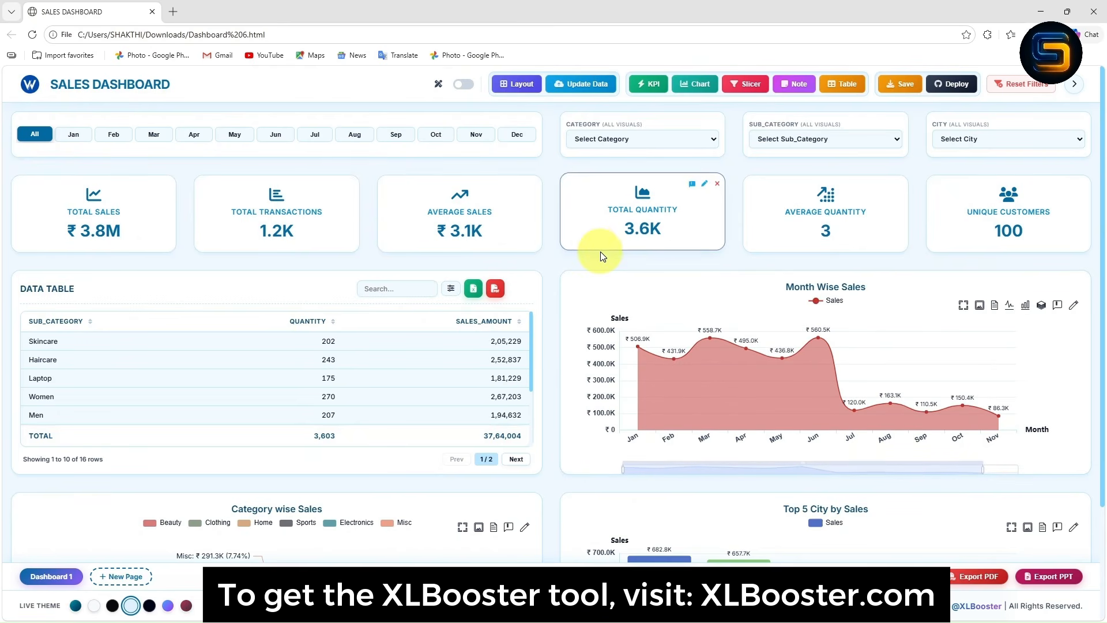
pyautogui.scroll(-2, 571, 288)
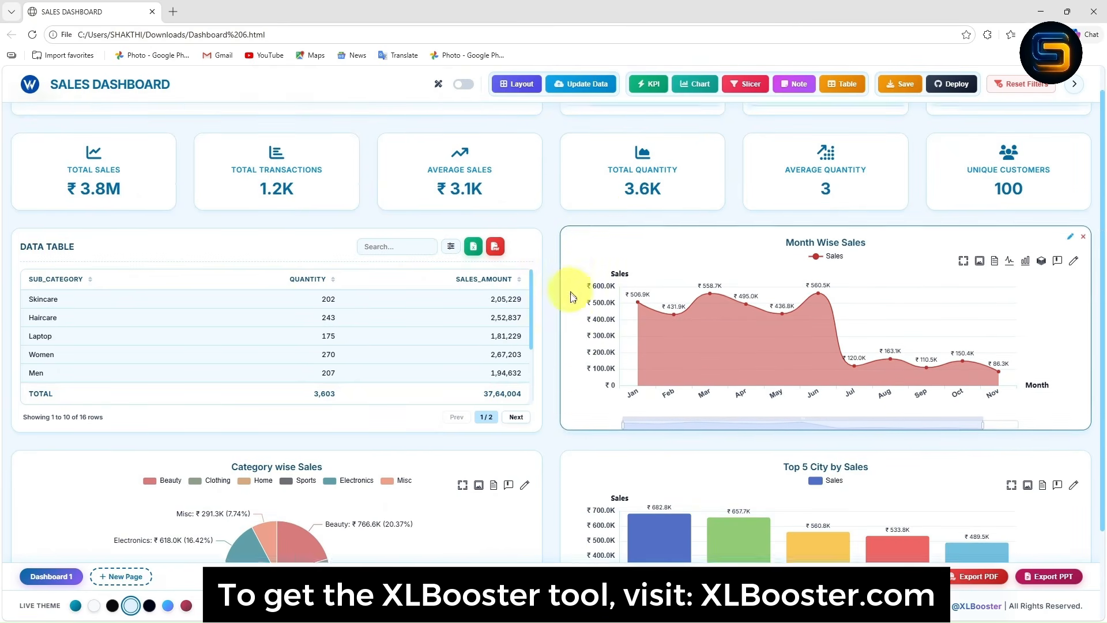
pyautogui.scroll(-1, 576, 432)
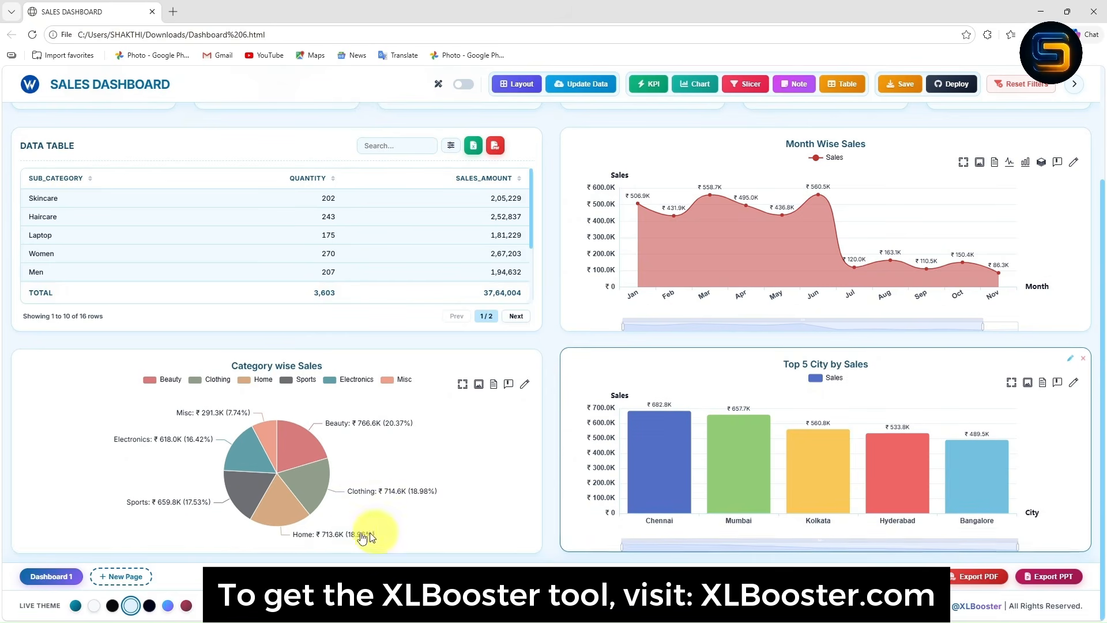
pyautogui.scroll(3, 494, 376)
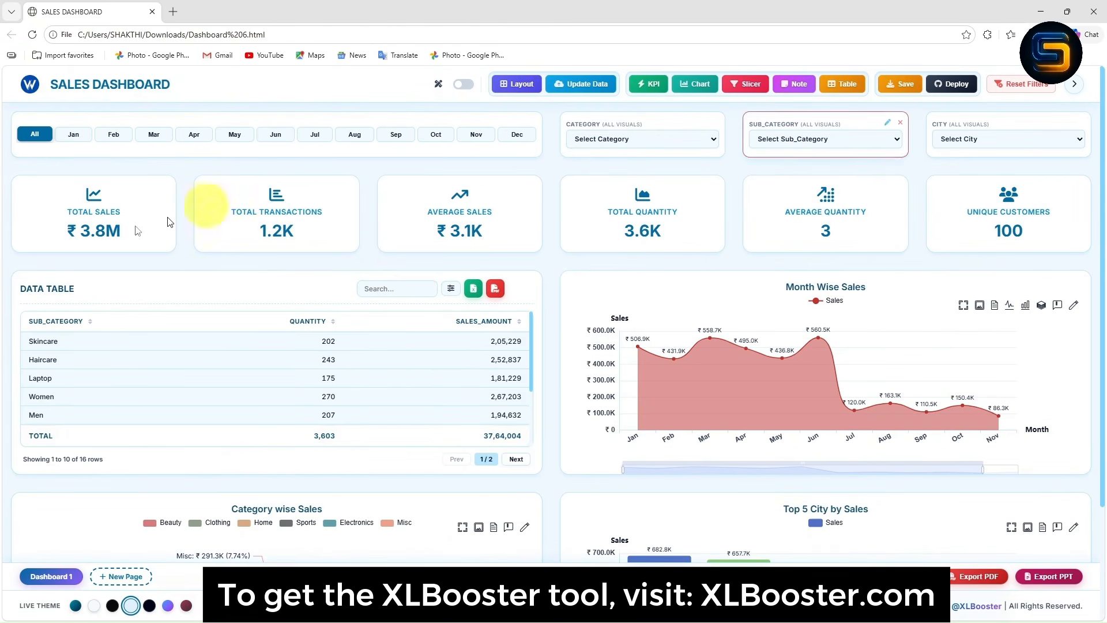
pyautogui.scroll(-5, 503, 427)
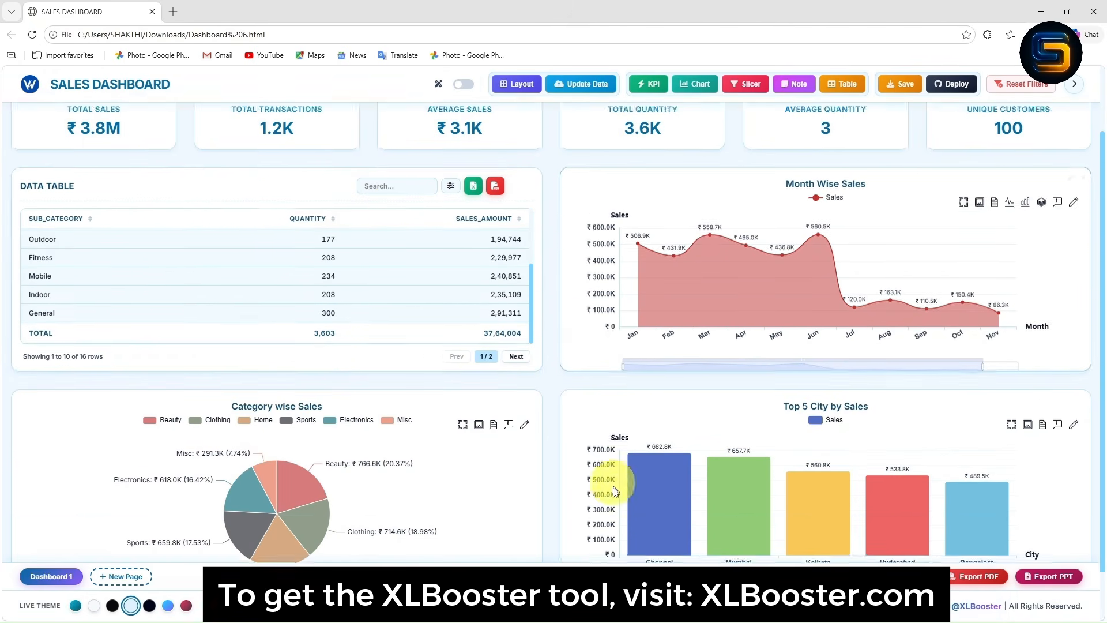